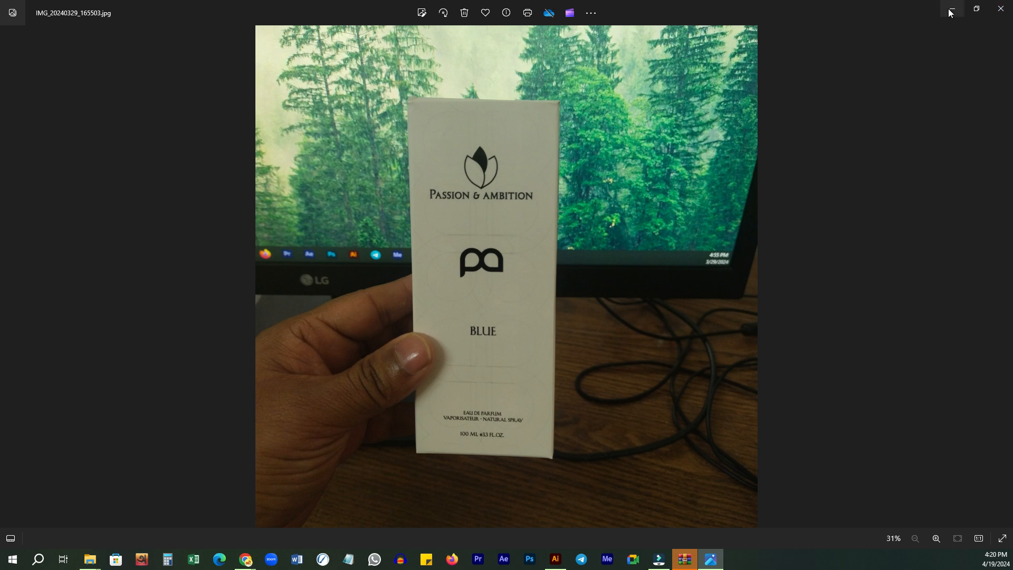
- Minimize the current photo, open IMG_20240329_165533 from the live class 1 folder and maximize its viewer window
{"action": "left_click", "coordinate": [951, 10]}
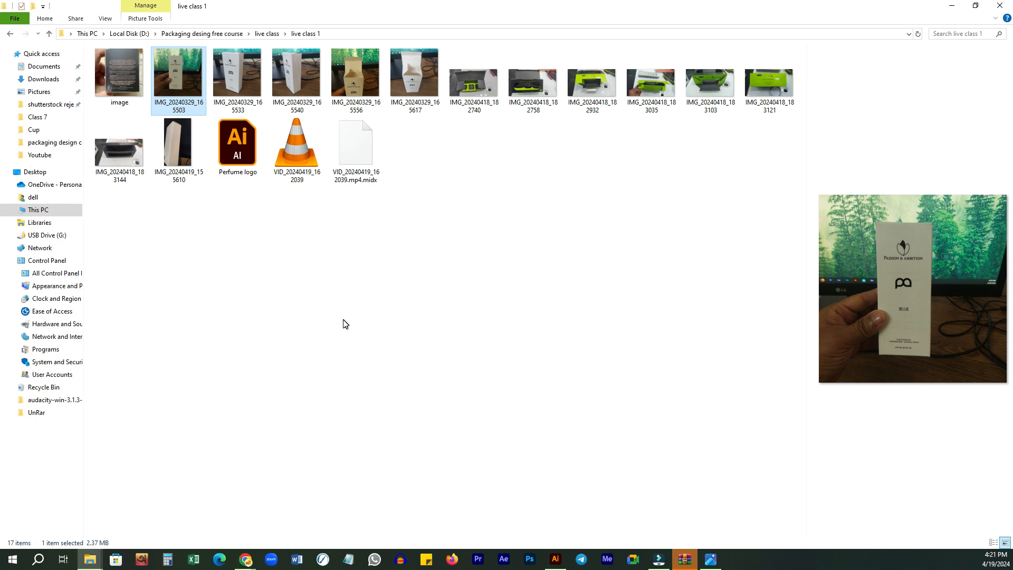
{"action": "left_click", "coordinate": [366, 363]}
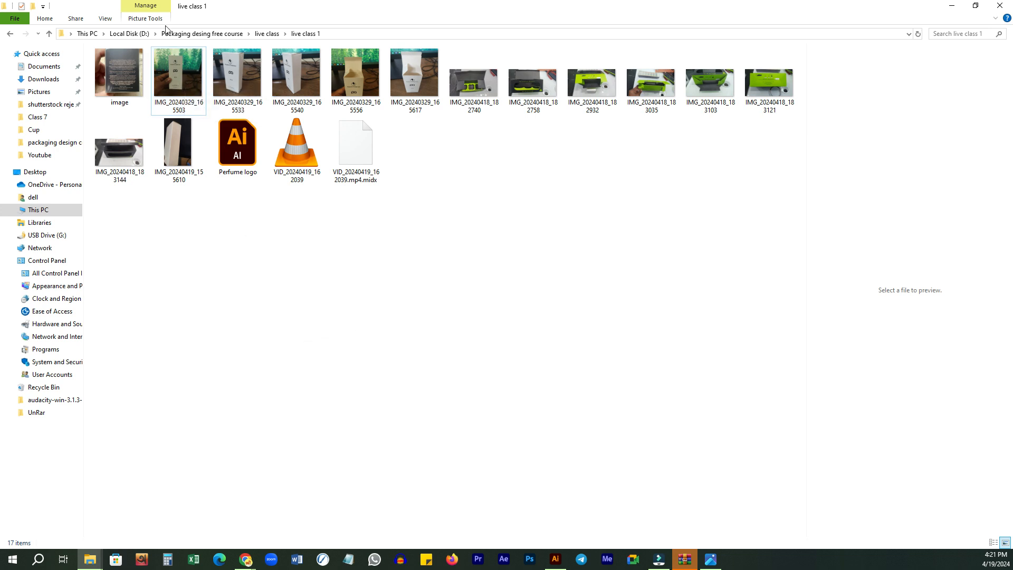
{"action": "left_click", "coordinate": [236, 75]}
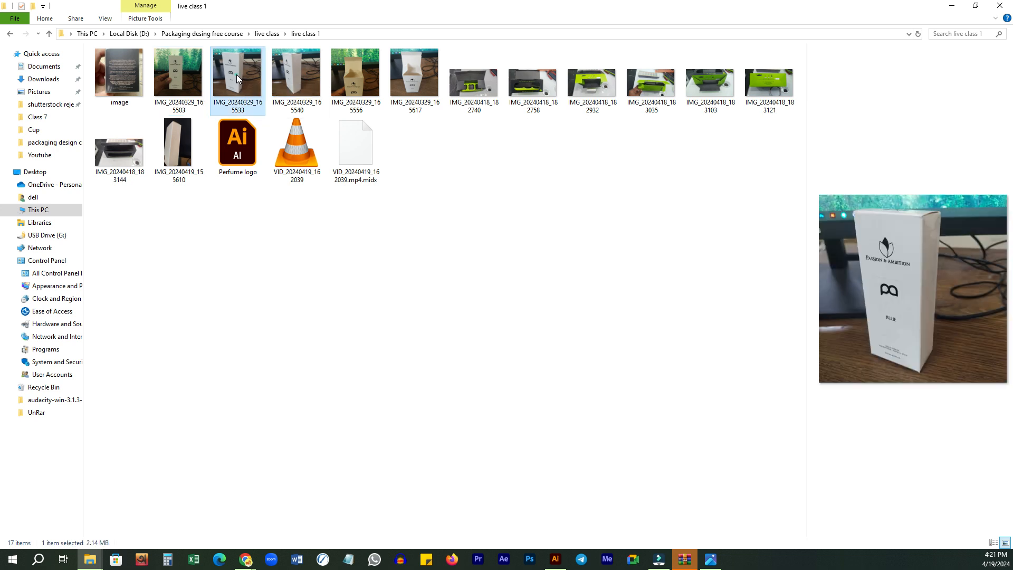
{"action": "double_click", "coordinate": [236, 74]}
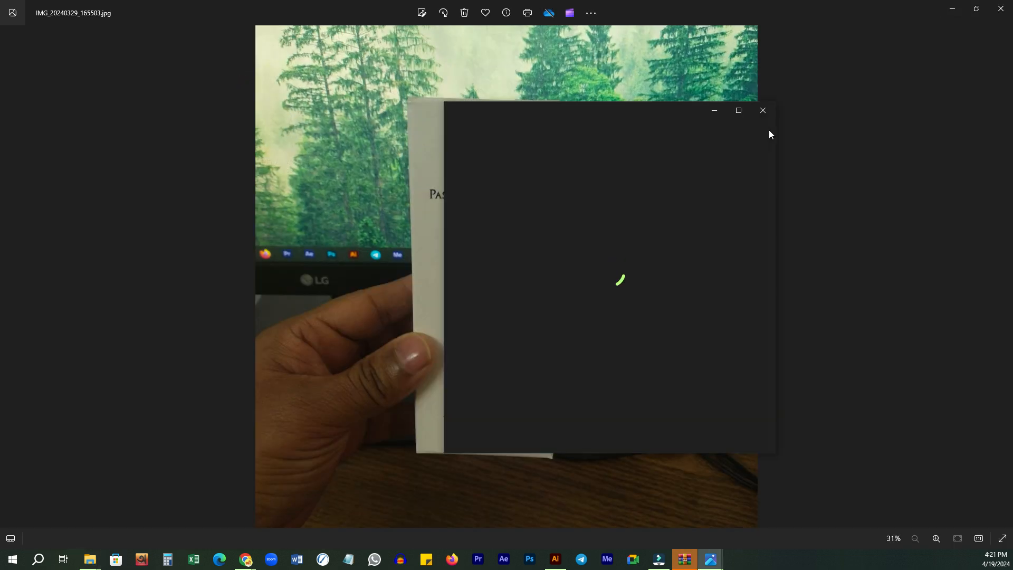
{"action": "left_click", "coordinate": [739, 109]}
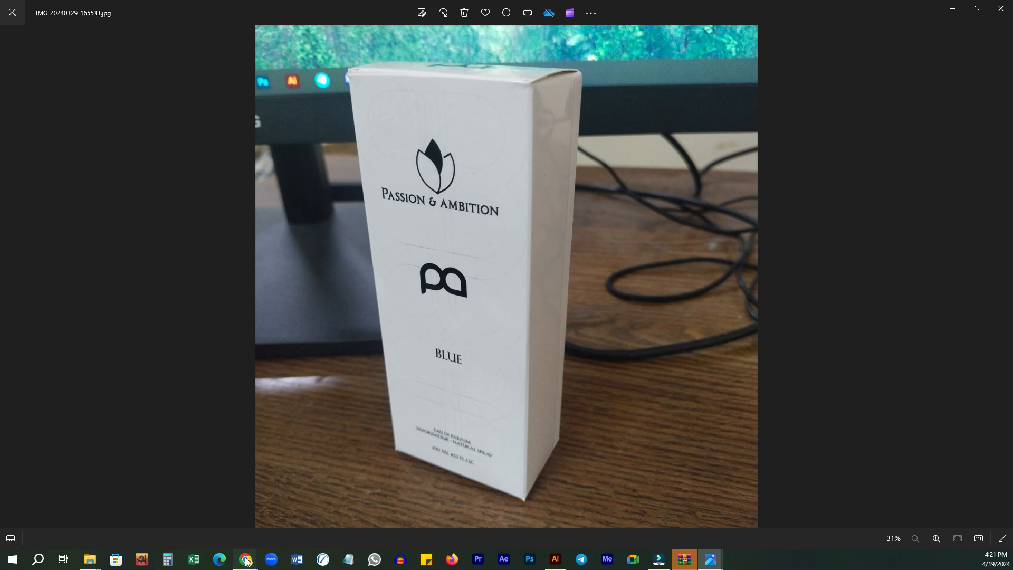
- Switch to the Google Meet call in Chrome, admit all waiting participants, and minimize the browser
{"action": "mouse_move", "coordinate": [246, 560]}
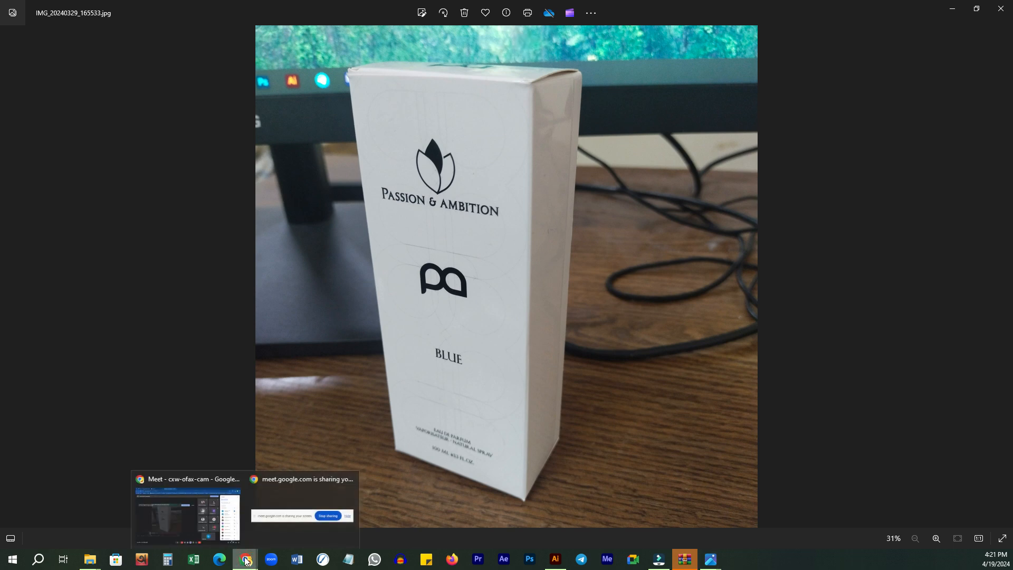
{"action": "left_click", "coordinate": [177, 522]}
{"action": "left_click", "coordinate": [971, 220]}
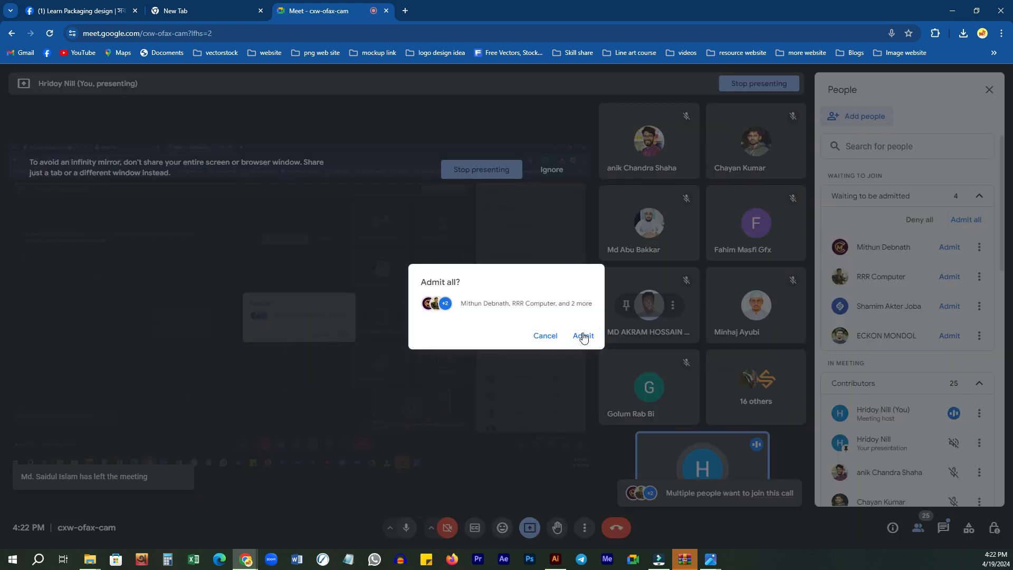
{"action": "left_click", "coordinate": [582, 336]}
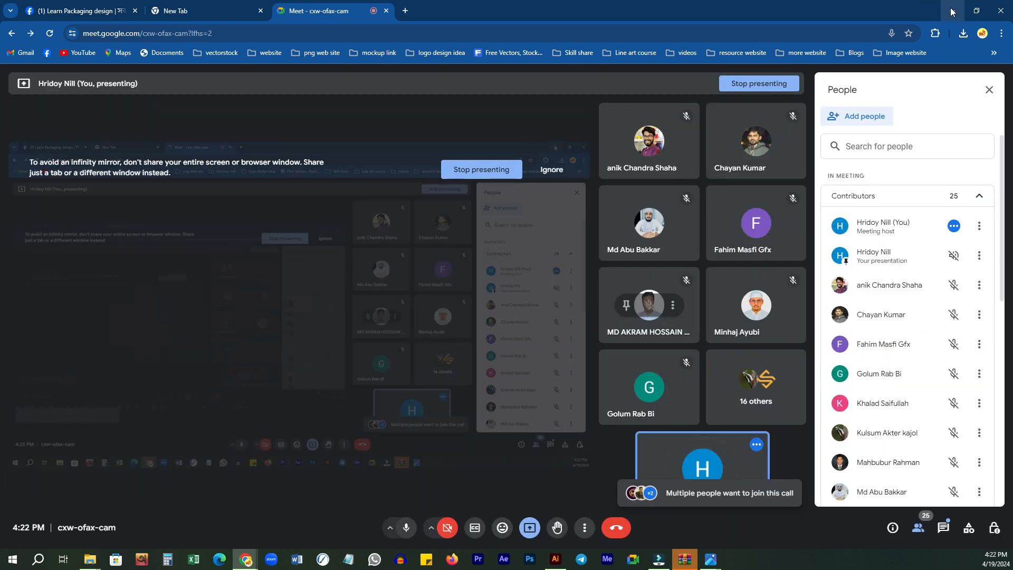
{"action": "left_click", "coordinate": [952, 11]}
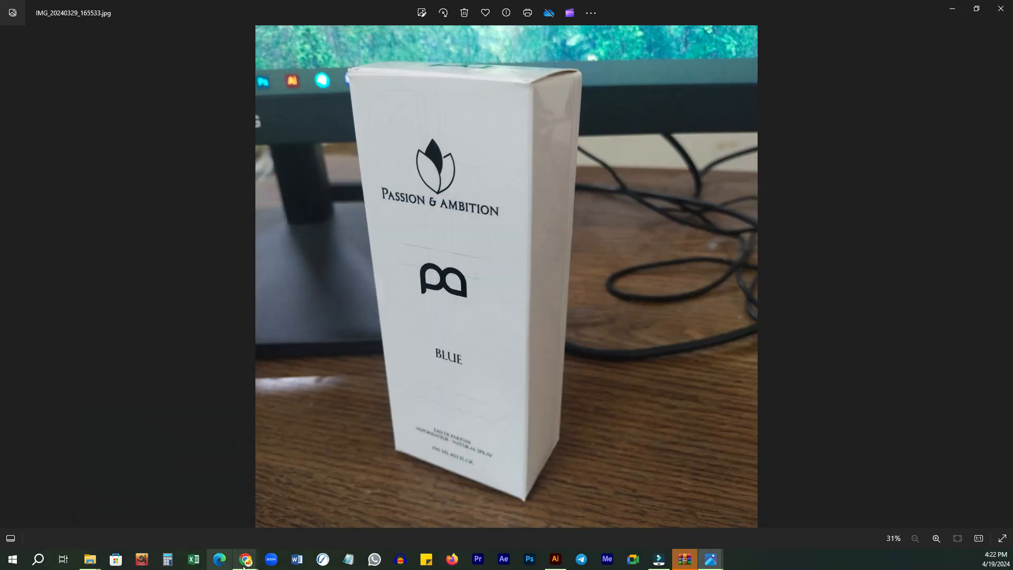
- Return to the Google Meet call and admit the newly waiting participant
{"action": "mouse_move", "coordinate": [245, 558]}
{"action": "left_click", "coordinate": [193, 519]}
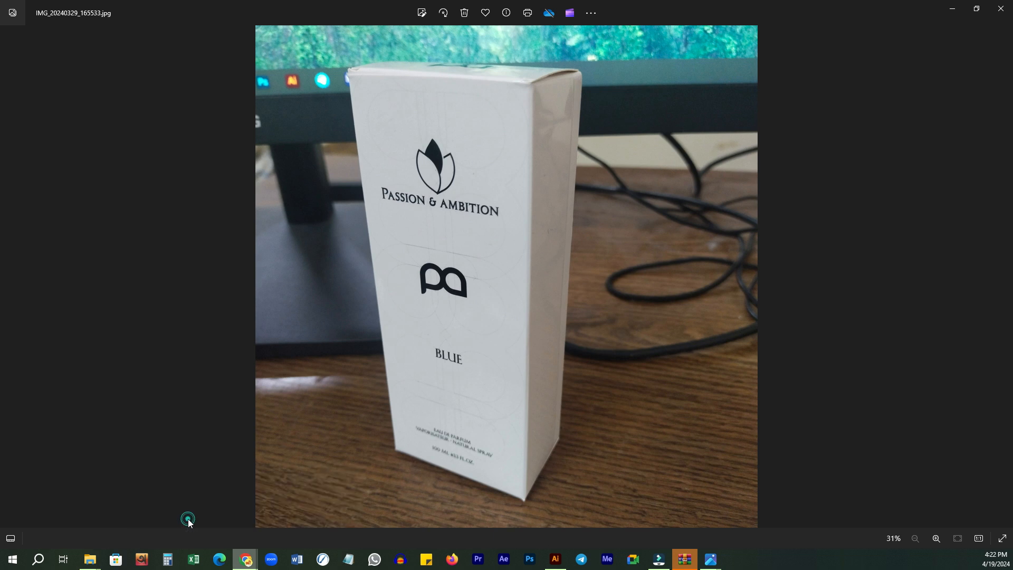
{"action": "left_click", "coordinate": [949, 248]}
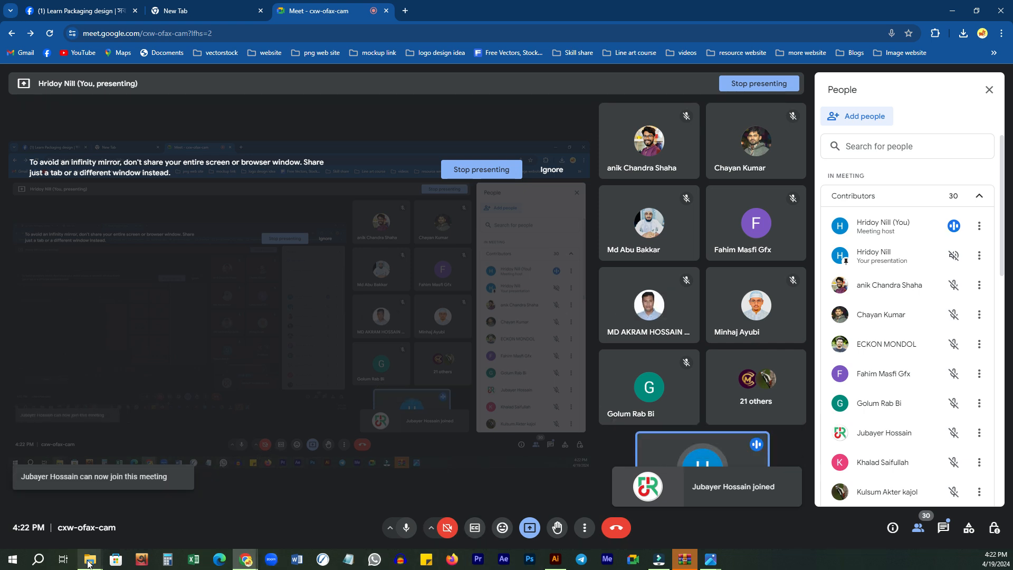
- Switch back to the perfume box photo in Photos and advance to IMG_20240329_165540.jpg
{"action": "mouse_move", "coordinate": [90, 558]}
{"action": "left_click", "coordinate": [130, 492]}
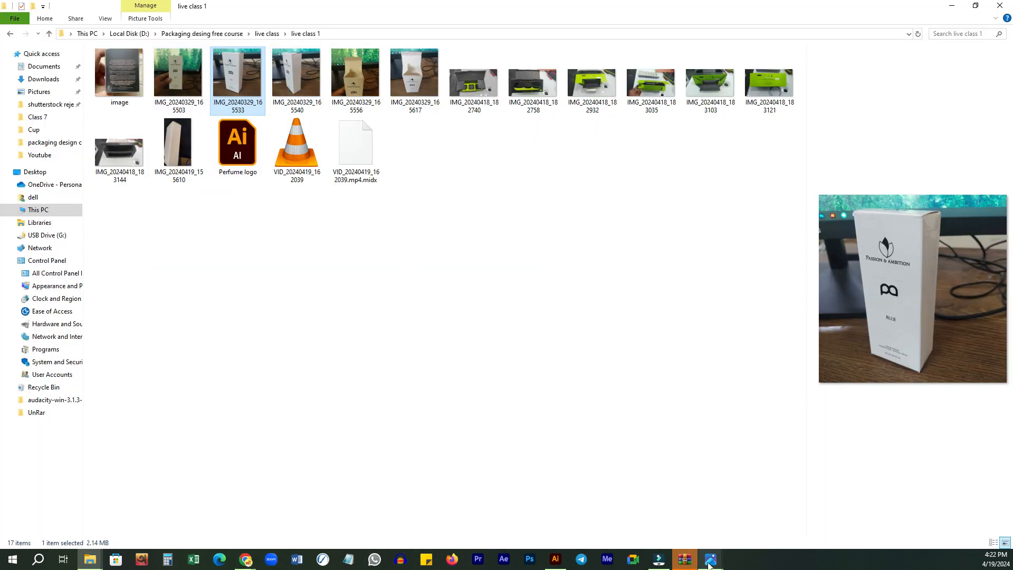
{"action": "mouse_move", "coordinate": [710, 558]}
{"action": "left_click", "coordinate": [765, 503]}
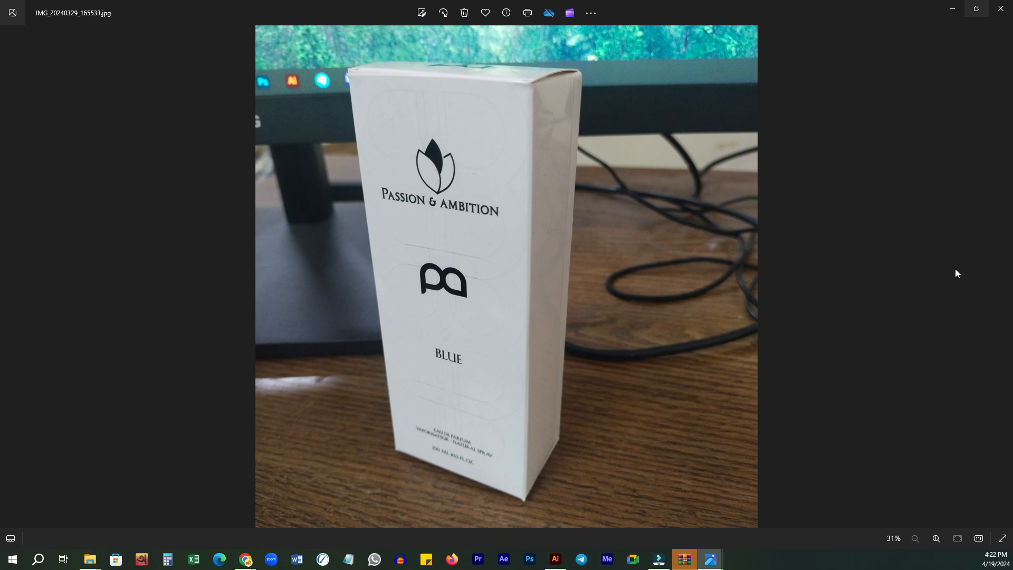
{"action": "left_click", "coordinate": [1003, 278]}
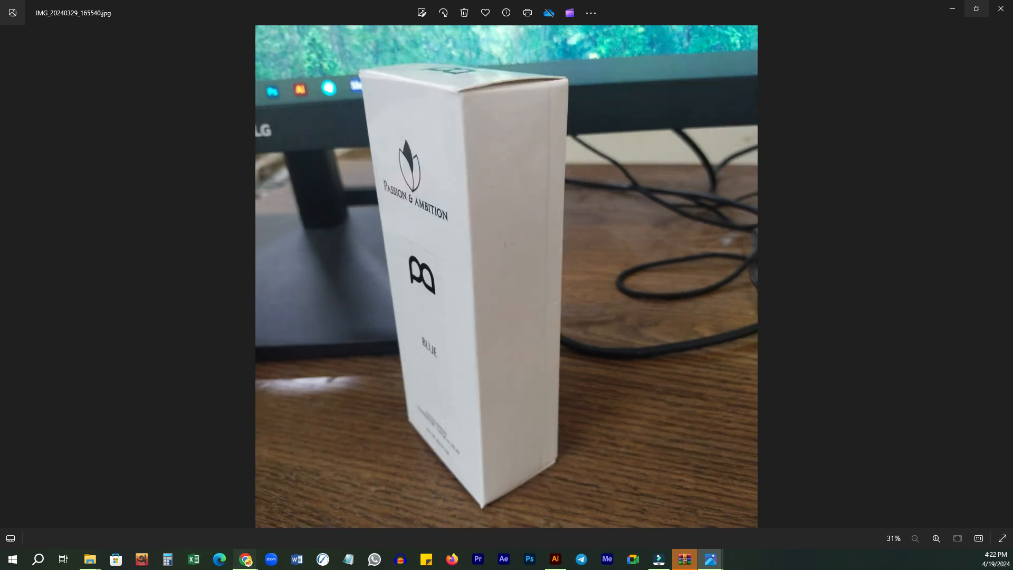
- Switch to the Google Meet call in Chrome and admit the participant waiting to join
{"action": "mouse_move", "coordinate": [247, 558]}
{"action": "left_click", "coordinate": [181, 516]}
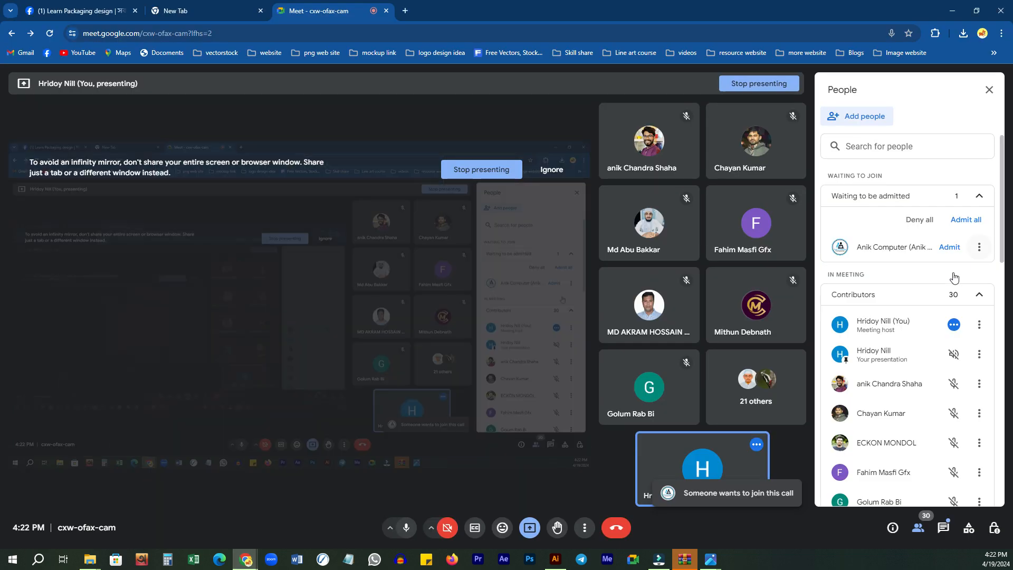
{"action": "left_click", "coordinate": [946, 253]}
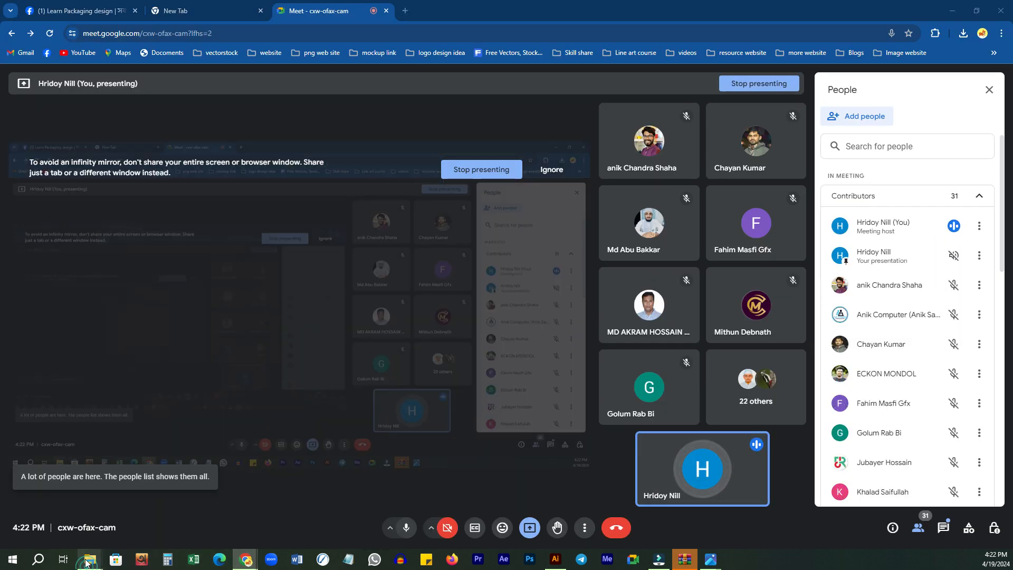
- Open the open-box photo IMG_20240329_165556 from the live class 1 folder and maximize its viewer window
{"action": "mouse_move", "coordinate": [90, 558]}
{"action": "left_click", "coordinate": [168, 513]}
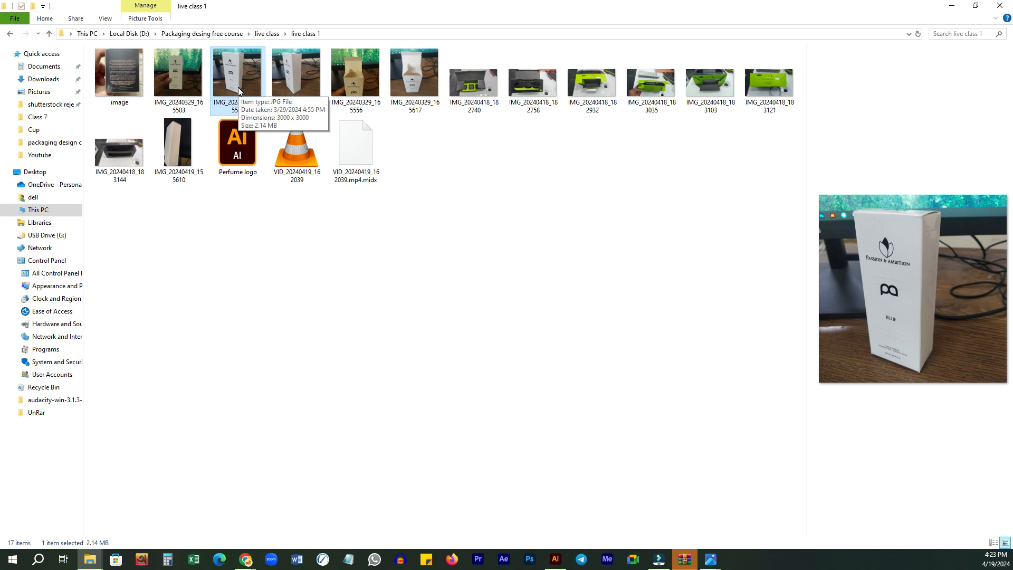
{"action": "double_click", "coordinate": [360, 73]}
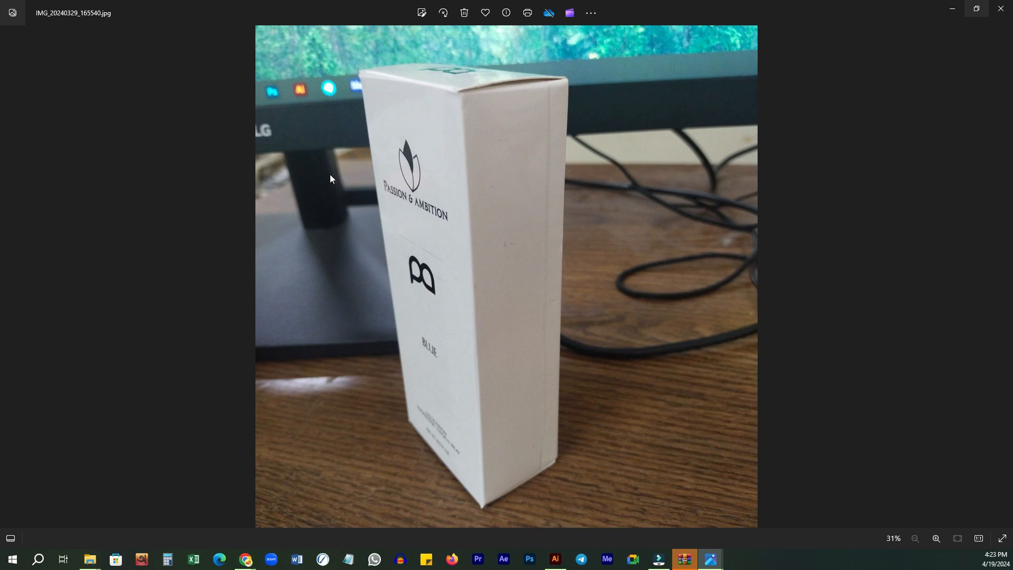
{"action": "left_click", "coordinate": [741, 115]}
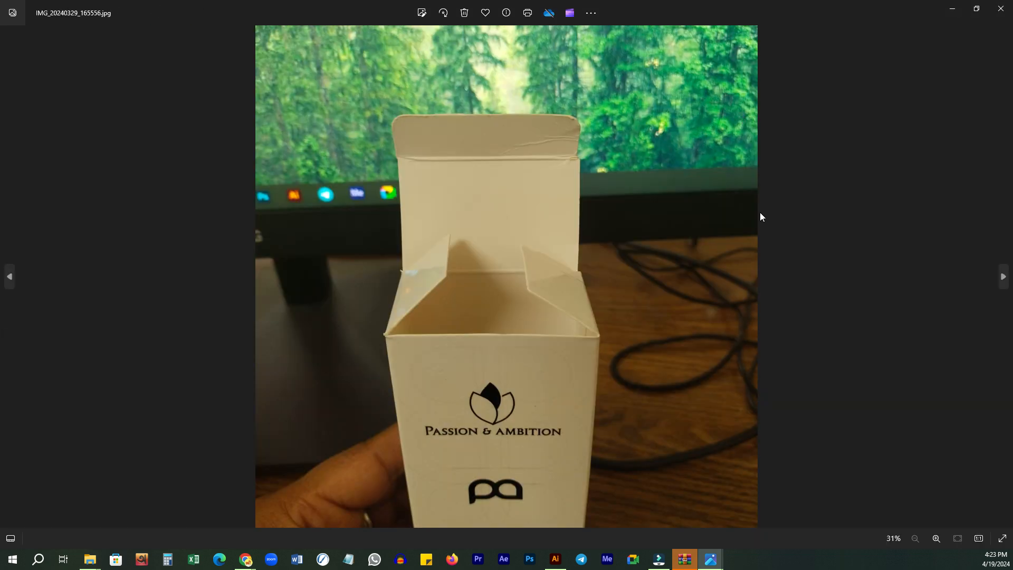
- Capture a screen region of about 976x743 over the box photo and circle both side flaps and the tuck flap in red
{"action": "key", "text": "Print"}
{"action": "left_click_drag", "start_coordinate": [243, 53], "coordinate": [758, 445]}
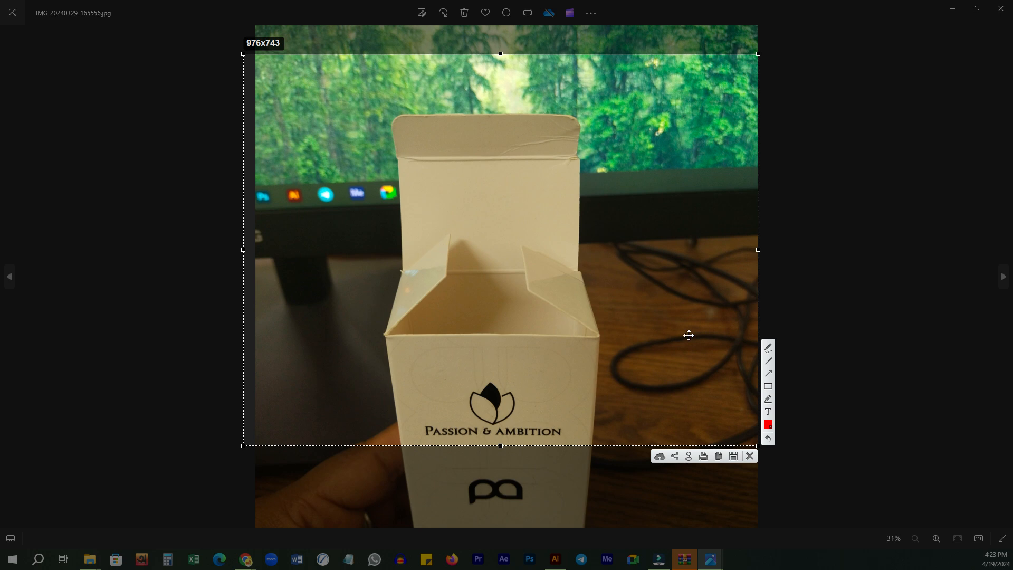
{"action": "left_click", "coordinate": [768, 361]}
{"action": "left_click", "coordinate": [768, 347]}
{"action": "mouse_move", "coordinate": [416, 240]}
{"action": "left_mouse_down"}
{"action": "mouse_move", "coordinate": [365, 288]}
{"action": "mouse_move", "coordinate": [423, 242]}
{"action": "mouse_move", "coordinate": [369, 248]}
{"action": "left_mouse_up"}
{"action": "mouse_move", "coordinate": [530, 246]}
{"action": "left_mouse_down"}
{"action": "mouse_move", "coordinate": [504, 245]}
{"action": "mouse_move", "coordinate": [630, 274]}
{"action": "mouse_move", "coordinate": [522, 255]}
{"action": "left_mouse_up"}
{"action": "mouse_move", "coordinate": [363, 119]}
{"action": "left_mouse_down"}
{"action": "mouse_move", "coordinate": [426, 103]}
{"action": "mouse_move", "coordinate": [627, 97]}
{"action": "mouse_move", "coordinate": [579, 150]}
{"action": "mouse_move", "coordinate": [505, 172]}
{"action": "mouse_move", "coordinate": [399, 164]}
{"action": "mouse_move", "coordinate": [363, 149]}
{"action": "left_mouse_up"}
- Mark the lid panel, the box opening and both side flaps with single red pen strokes
{"action": "left_click_drag", "start_coordinate": [499, 156], "coordinate": [496, 215]}
{"action": "left_click_drag", "start_coordinate": [488, 272], "coordinate": [486, 329]}
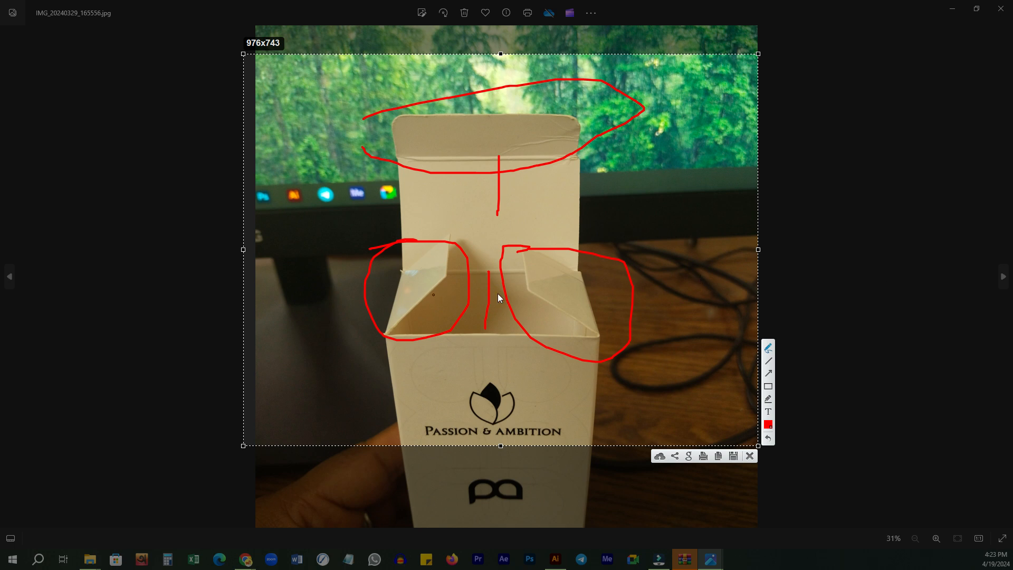
{"action": "left_click_drag", "start_coordinate": [387, 303], "coordinate": [448, 273]}
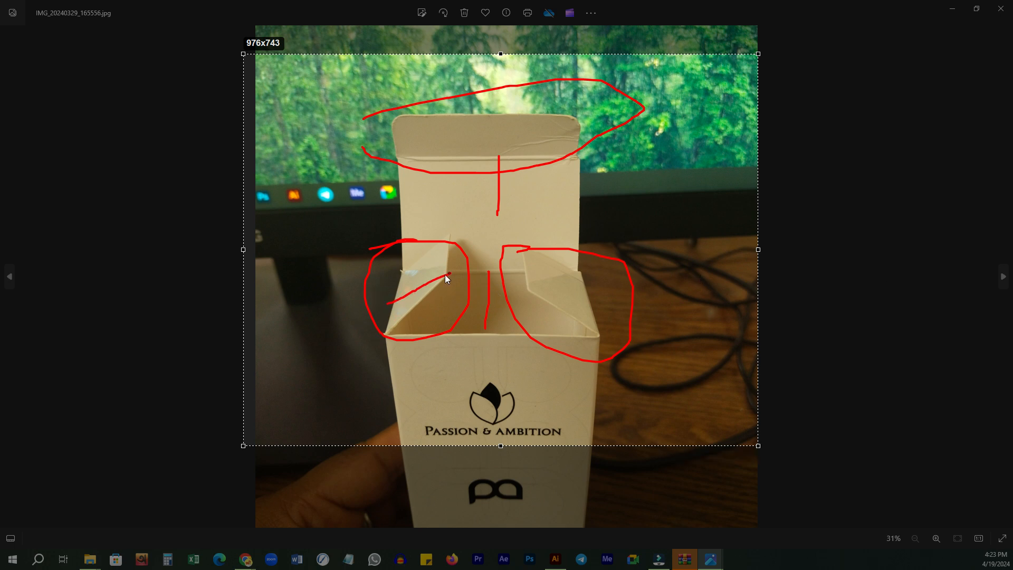
{"action": "left_click_drag", "start_coordinate": [534, 277], "coordinate": [620, 305]}
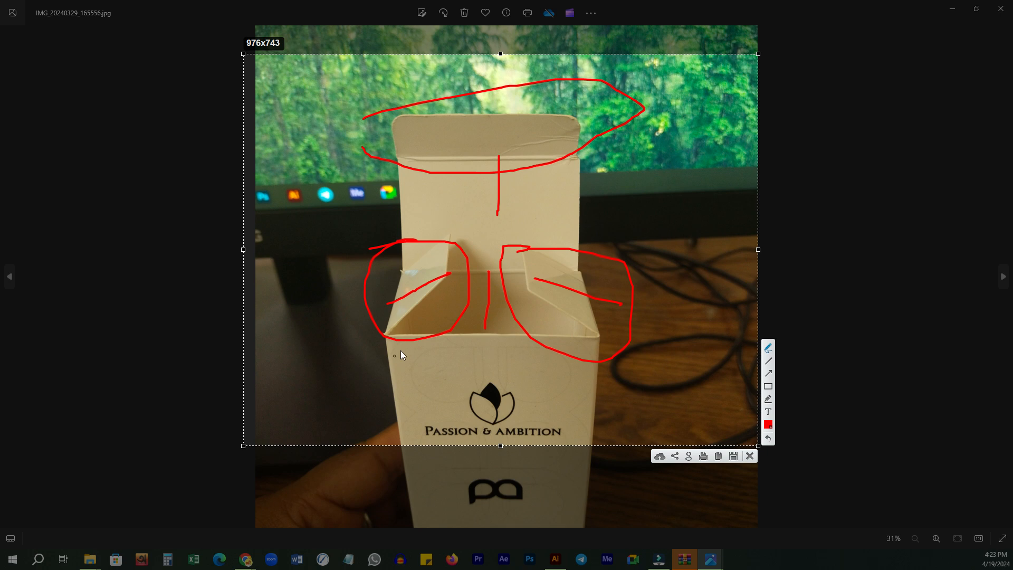
- Draw further red pen strokes across the tuck flap, down the lid into the box, and in an arc over the side flaps
{"action": "mouse_move", "coordinate": [391, 138]}
{"action": "left_mouse_down"}
{"action": "mouse_move", "coordinate": [545, 125]}
{"action": "mouse_move", "coordinate": [505, 130]}
{"action": "mouse_move", "coordinate": [490, 340]}
{"action": "left_mouse_up"}
{"action": "left_click_drag", "start_coordinate": [489, 336], "coordinate": [488, 341]}
{"action": "mouse_move", "coordinate": [398, 315]}
{"action": "left_mouse_down"}
{"action": "mouse_move", "coordinate": [407, 292]}
{"action": "mouse_move", "coordinate": [585, 287]}
{"action": "mouse_move", "coordinate": [597, 321]}
{"action": "left_mouse_up"}
{"action": "mouse_move", "coordinate": [489, 150]}
{"action": "left_mouse_down"}
{"action": "mouse_move", "coordinate": [455, 129]}
{"action": "mouse_move", "coordinate": [435, 306]}
{"action": "left_mouse_up"}
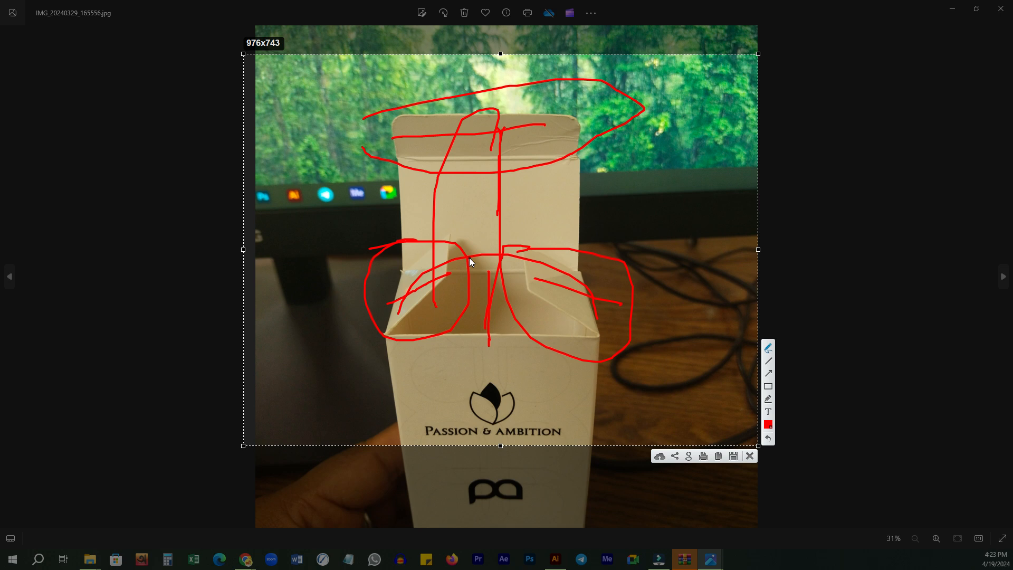
{"action": "mouse_move", "coordinate": [343, 358]}
{"action": "left_mouse_down"}
{"action": "mouse_move", "coordinate": [563, 333]}
{"action": "mouse_move", "coordinate": [659, 182]}
{"action": "mouse_move", "coordinate": [654, 130]}
{"action": "left_mouse_up"}
- Undo all red pen marks on the box photo and close the screen capture without saving it
{"action": "key", "text": "ctrl+z"}
{"action": "key", "text": "ctrl+z"}
{"action": "key", "text": "ctrl+z"}
{"action": "key", "text": "ctrl+z"}
{"action": "key", "text": "ctrl+z"}
{"action": "key", "text": "ctrl+z"}
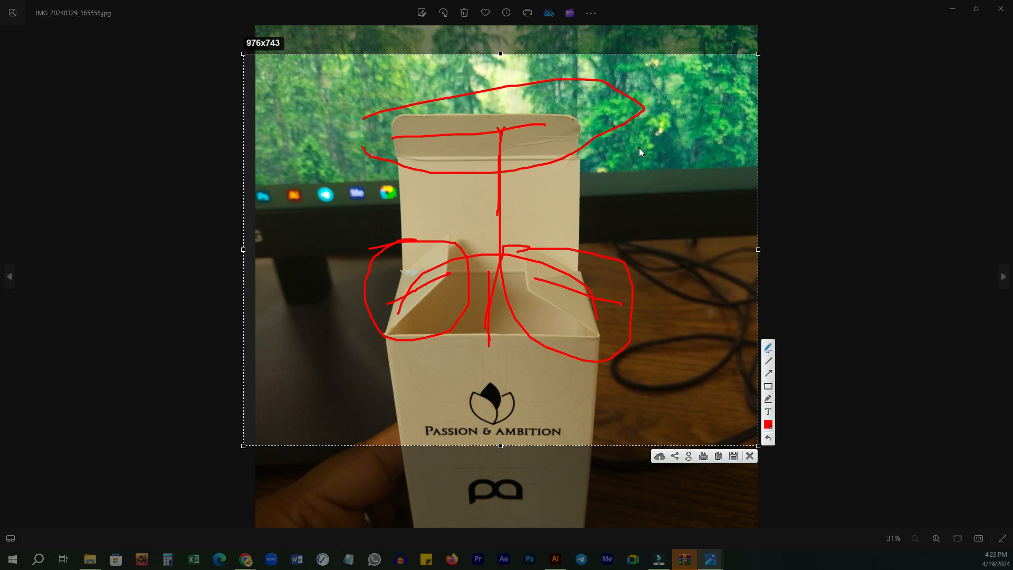
{"action": "key", "text": "ctrl+z"}
{"action": "key", "text": "ctrl+z"}
{"action": "key", "text": "ctrl+z"}
{"action": "key", "text": "ctrl+z"}
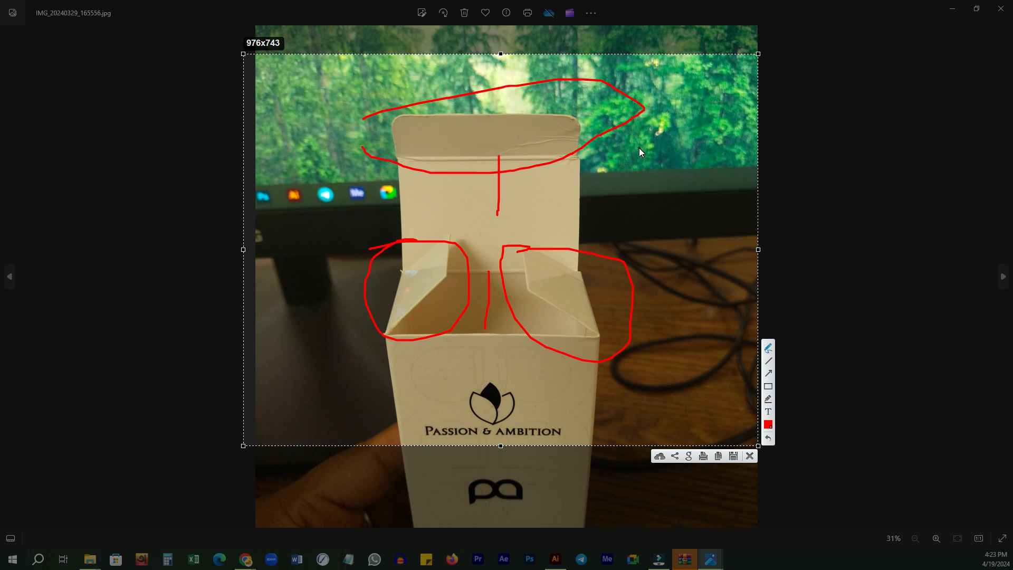
{"action": "key", "text": "ctrl+z"}
{"action": "key", "text": "ctrl+z"}
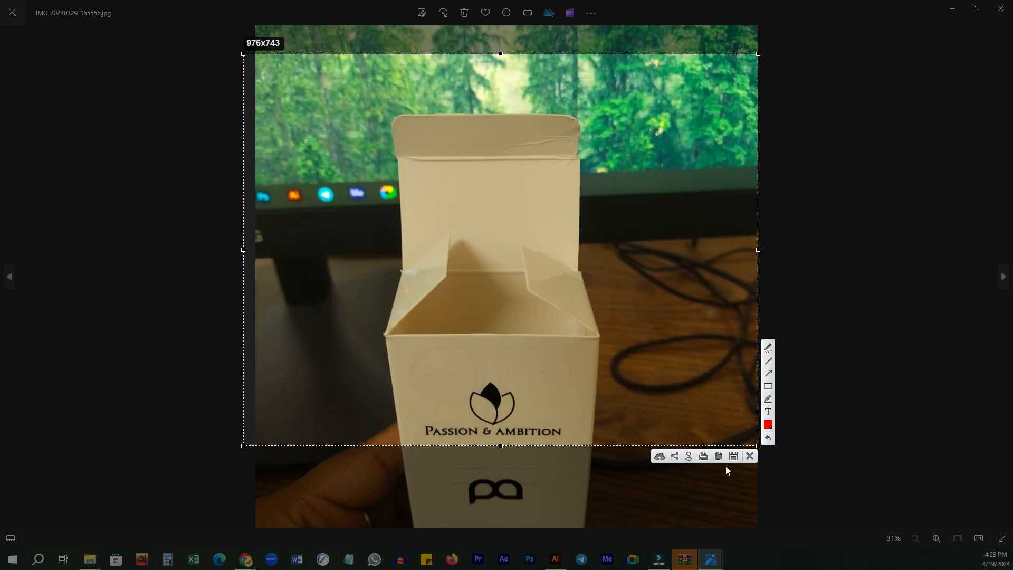
{"action": "left_click", "coordinate": [751, 456]}
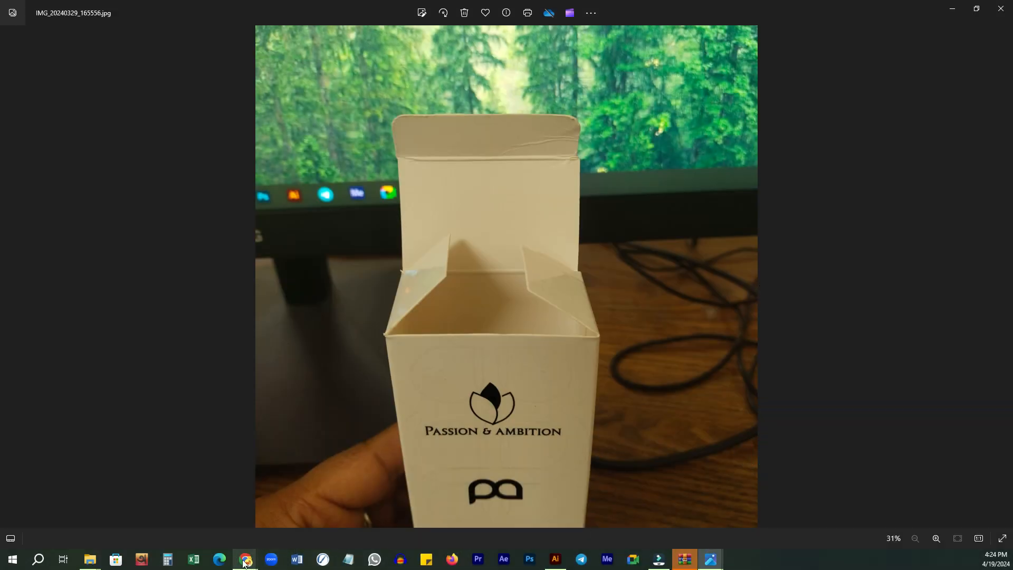
- Switch to the Google Meet call in Chrome and admit the participants waiting to join
{"action": "mouse_move", "coordinate": [245, 559]}
{"action": "left_click", "coordinate": [197, 513]}
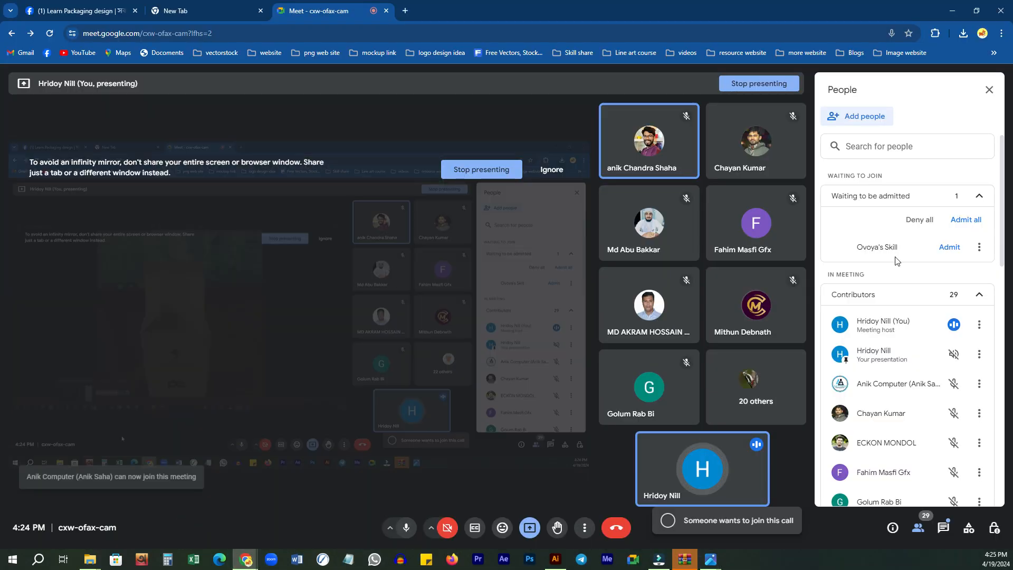
{"action": "left_click", "coordinate": [949, 247]}
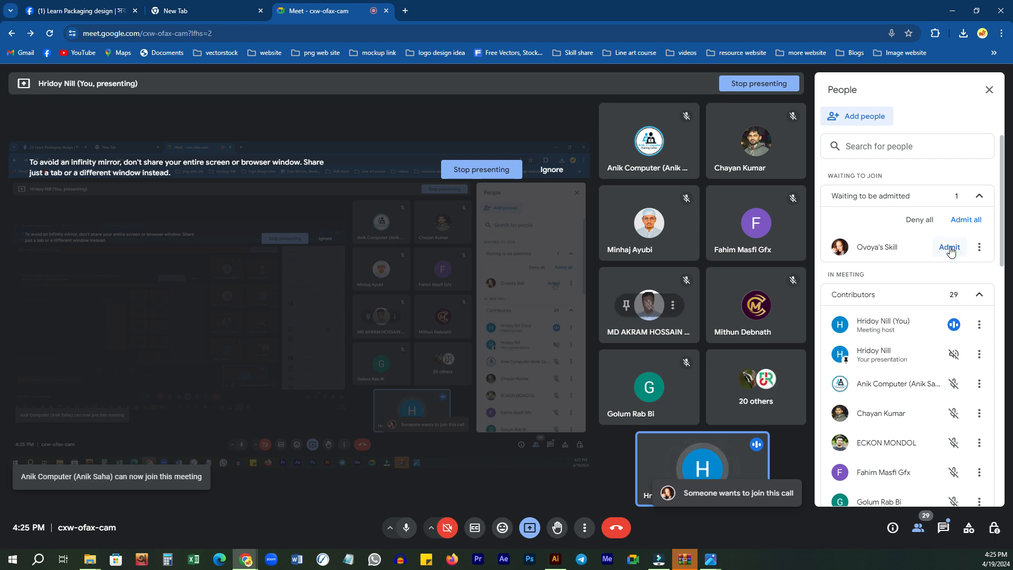
{"action": "left_click", "coordinate": [949, 248]}
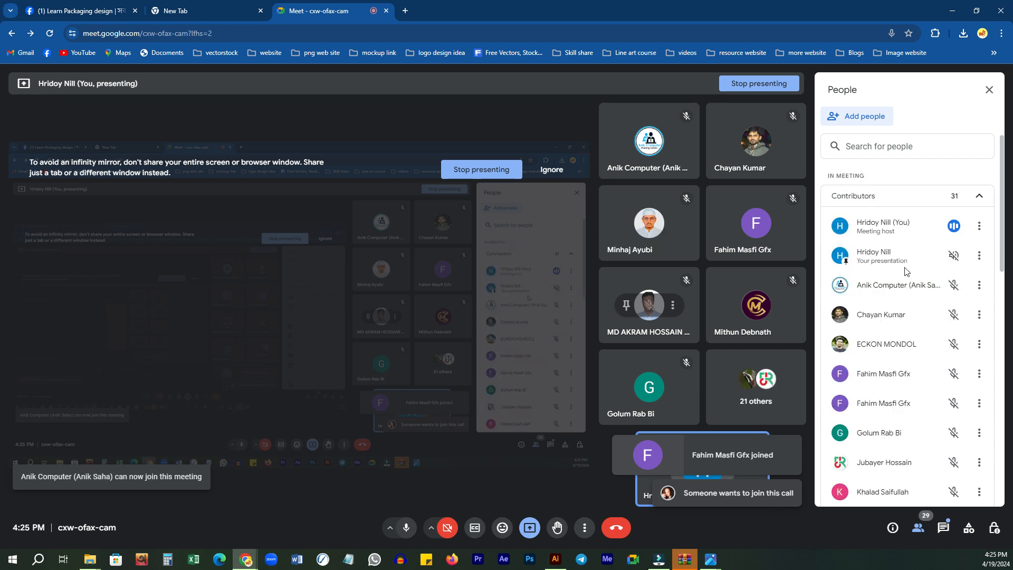
- Go back through the live class 1 folder to the open-box photo IMG_20240329_165556.jpg in Photos
{"action": "mouse_move", "coordinate": [91, 560]}
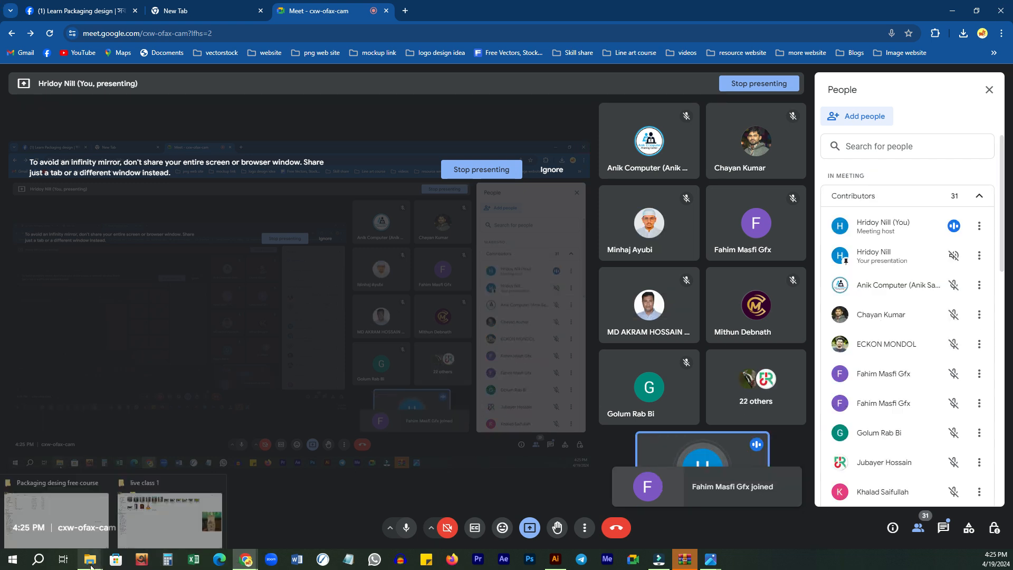
{"action": "left_click", "coordinate": [174, 514]}
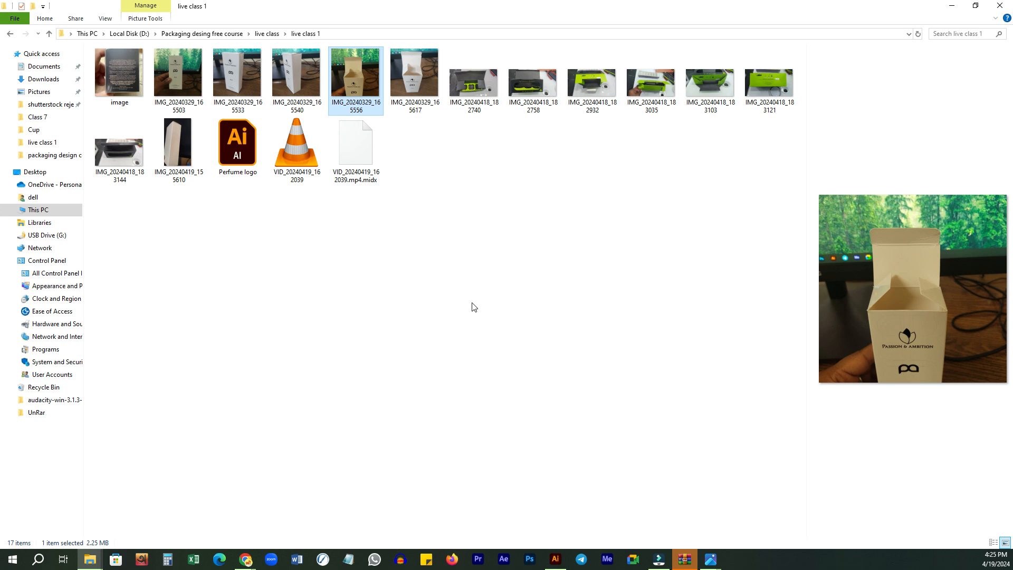
{"action": "left_click", "coordinate": [711, 560]}
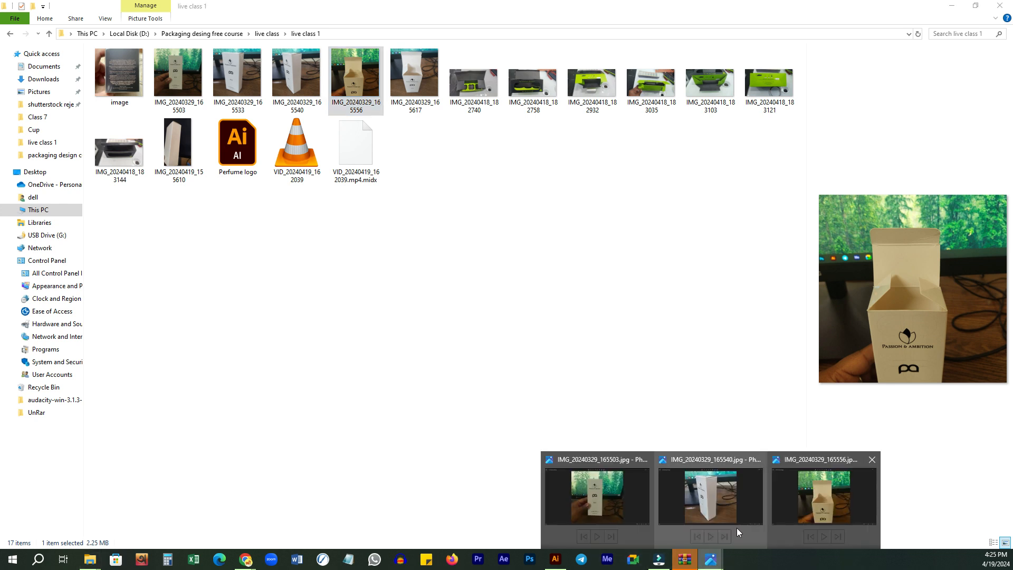
{"action": "left_click", "coordinate": [847, 490]}
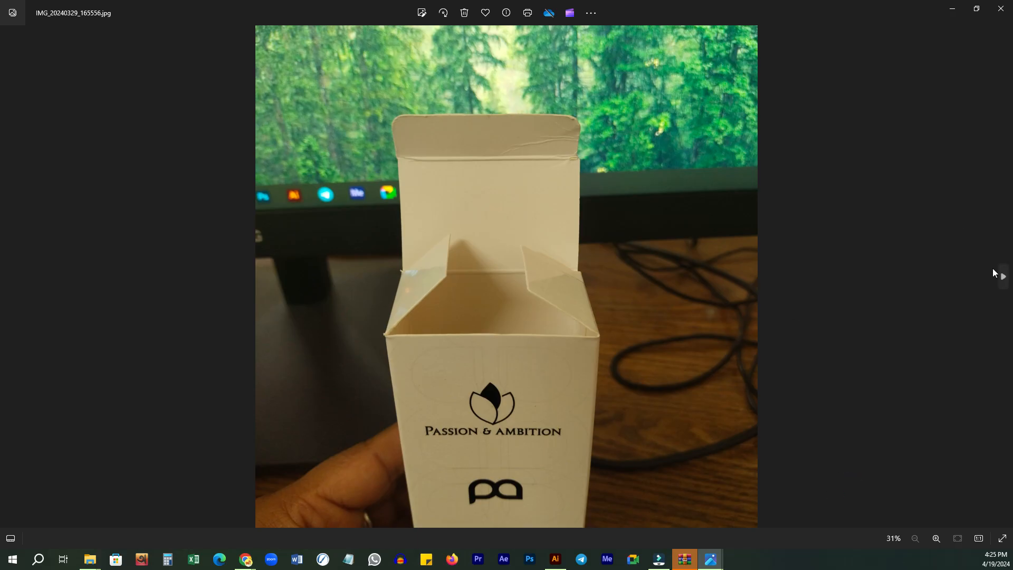
- Browse forward through the box photos to IMG_20240418_182740.jpg and back to the open-box photo IMG_20240329_165617.jpg
{"action": "left_click", "coordinate": [1002, 275]}
{"action": "left_click", "coordinate": [1002, 274]}
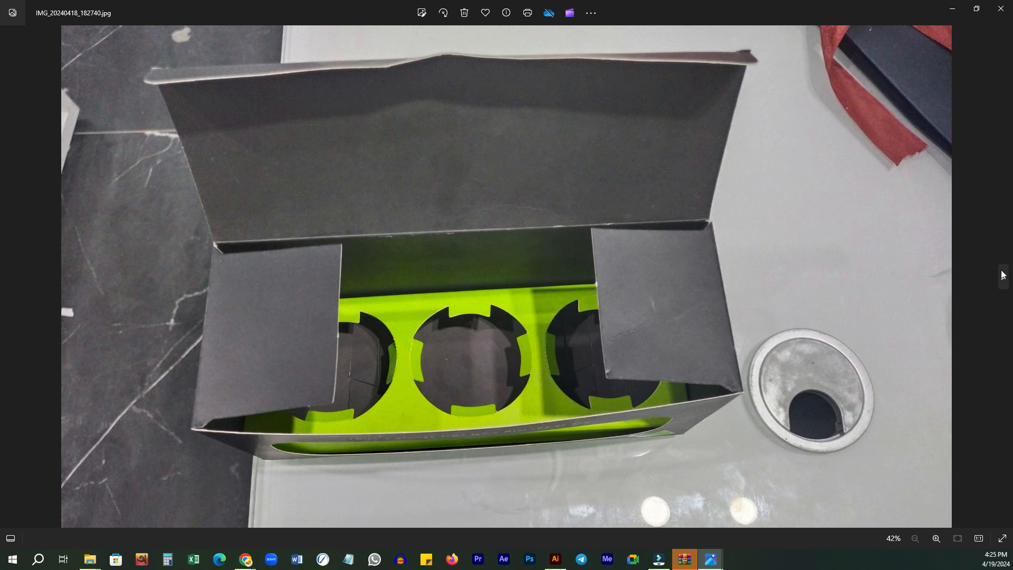
{"action": "left_click", "coordinate": [9, 277]}
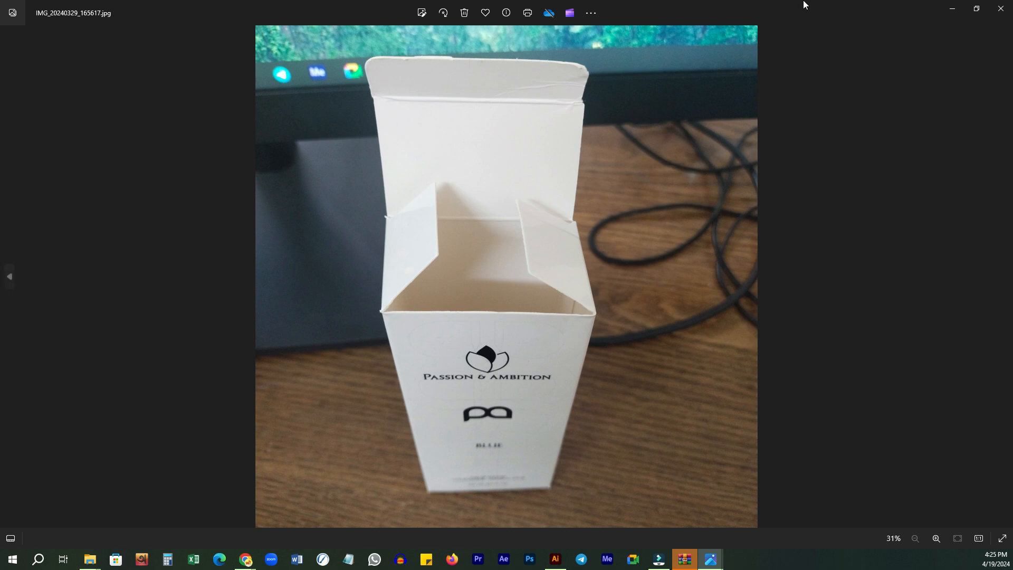
- Return to the live class 1 folder and open the closed-box photo IMG_20240329_165533.jpg
{"action": "left_click", "coordinate": [952, 9]}
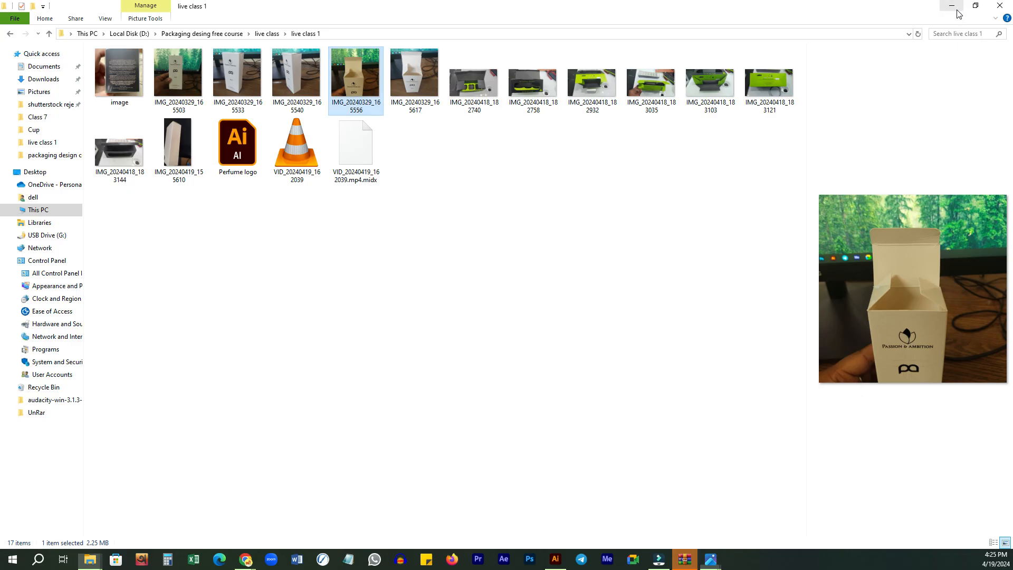
{"action": "double_click", "coordinate": [237, 77]}
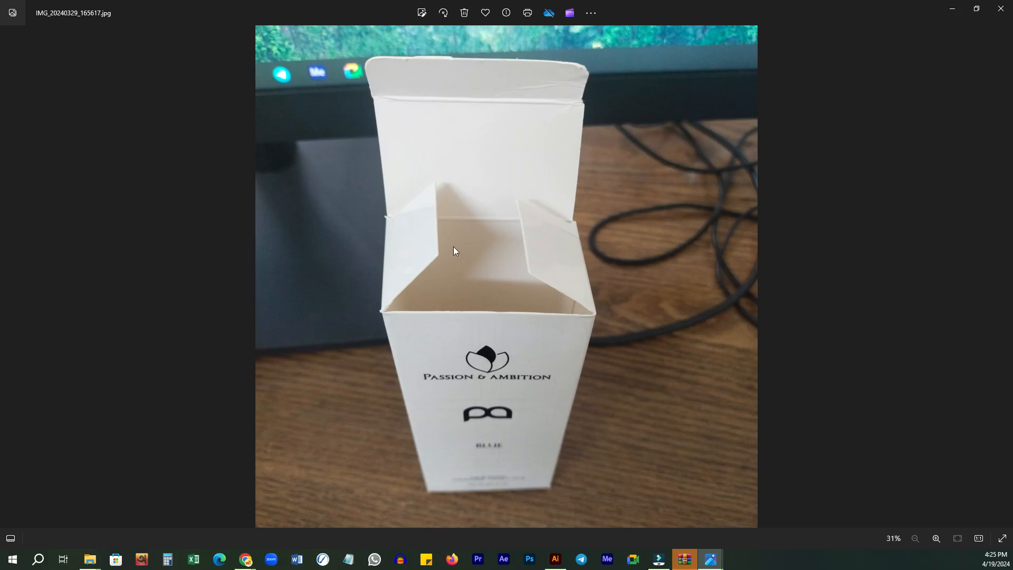
{"action": "left_click", "coordinate": [744, 110]}
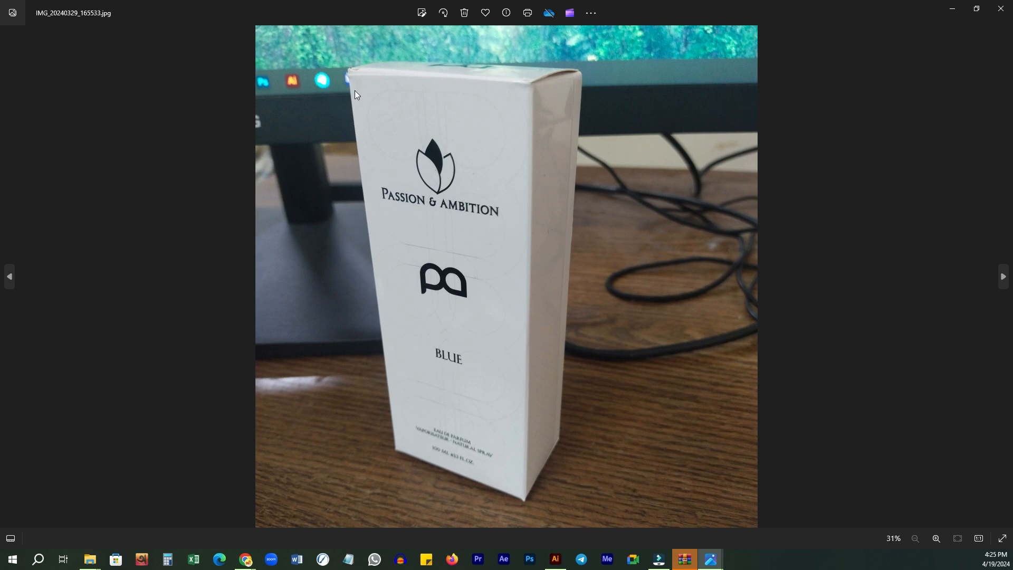
- Start a screen capture over the closed-box photo and mark its front face with a red pen line and a loop around the logos
{"action": "key", "text": "Print"}
{"action": "left_click_drag", "start_coordinate": [263, 39], "coordinate": [752, 475]}
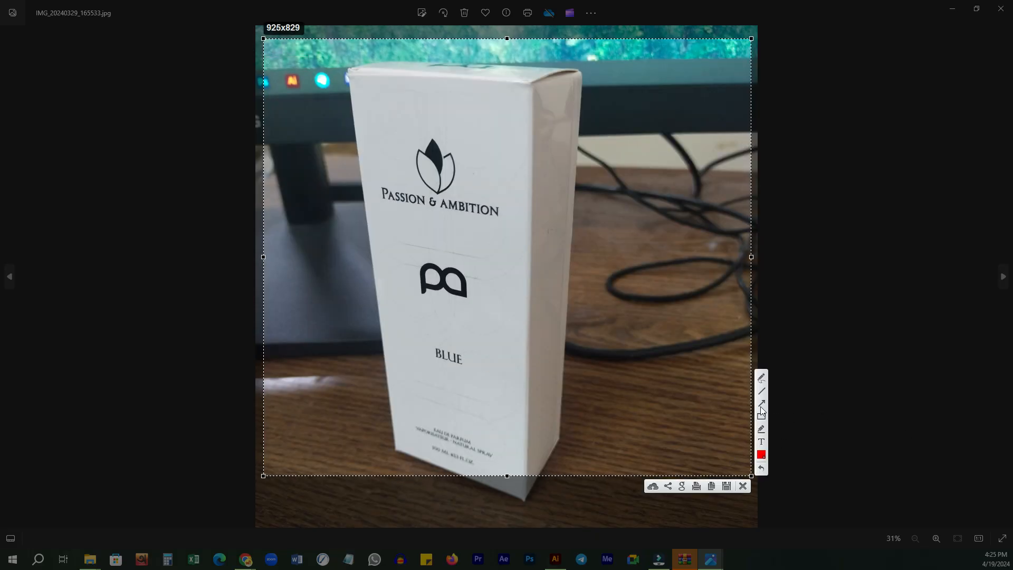
{"action": "left_click", "coordinate": [760, 379]}
{"action": "left_click_drag", "start_coordinate": [451, 217], "coordinate": [452, 316]}
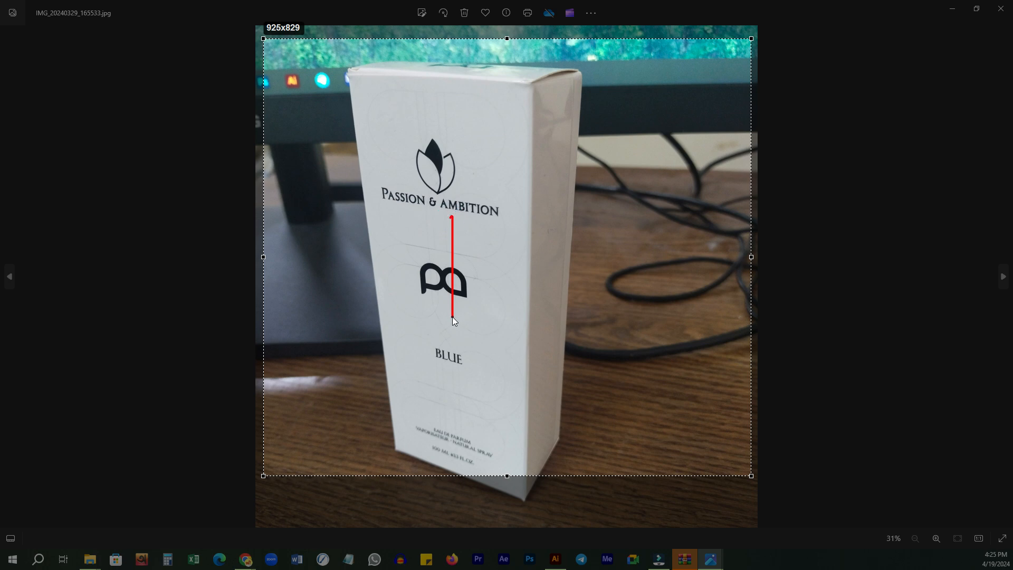
{"action": "mouse_move", "coordinate": [396, 173]}
{"action": "left_mouse_down"}
{"action": "mouse_move", "coordinate": [414, 314]}
{"action": "mouse_move", "coordinate": [437, 178]}
{"action": "left_mouse_up"}
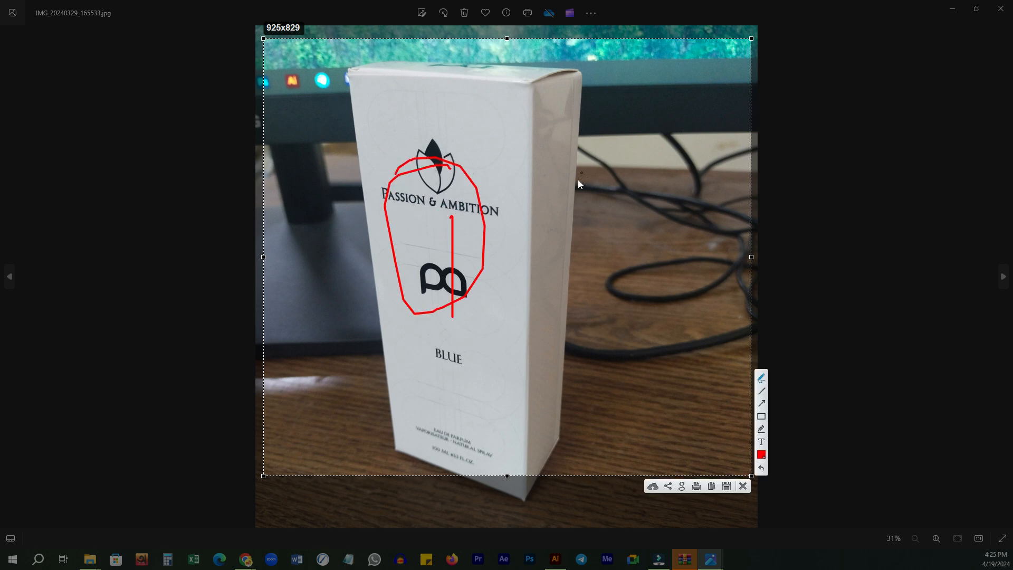
- Mark the box's back, right, left, top and bottom sides with red pen strokes and close the capture without saving it
{"action": "left_click_drag", "start_coordinate": [656, 141], "coordinate": [640, 144]}
{"action": "mouse_move", "coordinate": [562, 214]}
{"action": "left_mouse_down"}
{"action": "mouse_move", "coordinate": [558, 236]}
{"action": "mouse_move", "coordinate": [581, 230]}
{"action": "left_mouse_up"}
{"action": "left_click_drag", "start_coordinate": [341, 214], "coordinate": [353, 249]}
{"action": "left_click_drag", "start_coordinate": [481, 63], "coordinate": [515, 51]}
{"action": "left_click_drag", "start_coordinate": [457, 485], "coordinate": [514, 465]}
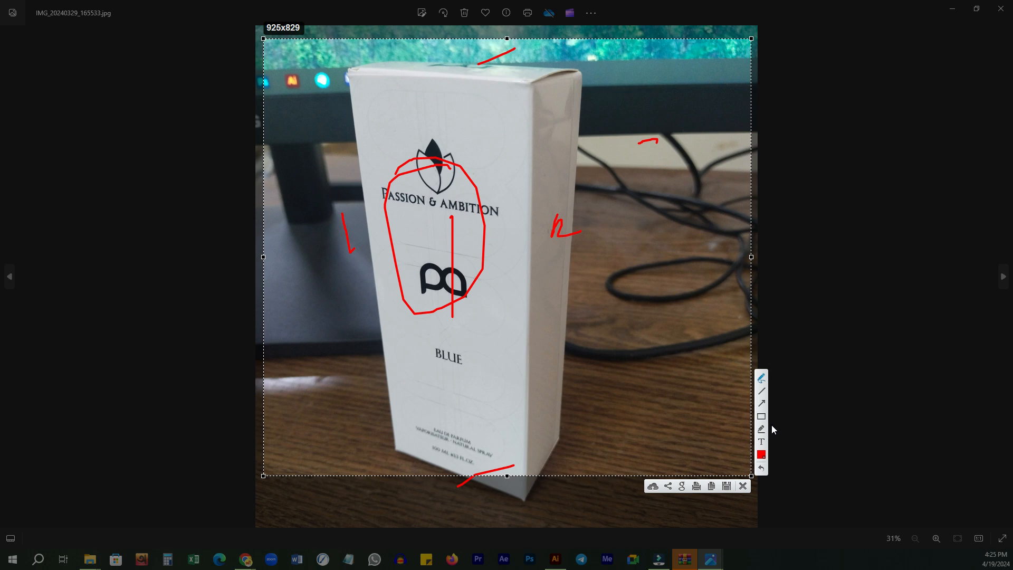
{"action": "left_click", "coordinate": [742, 490]}
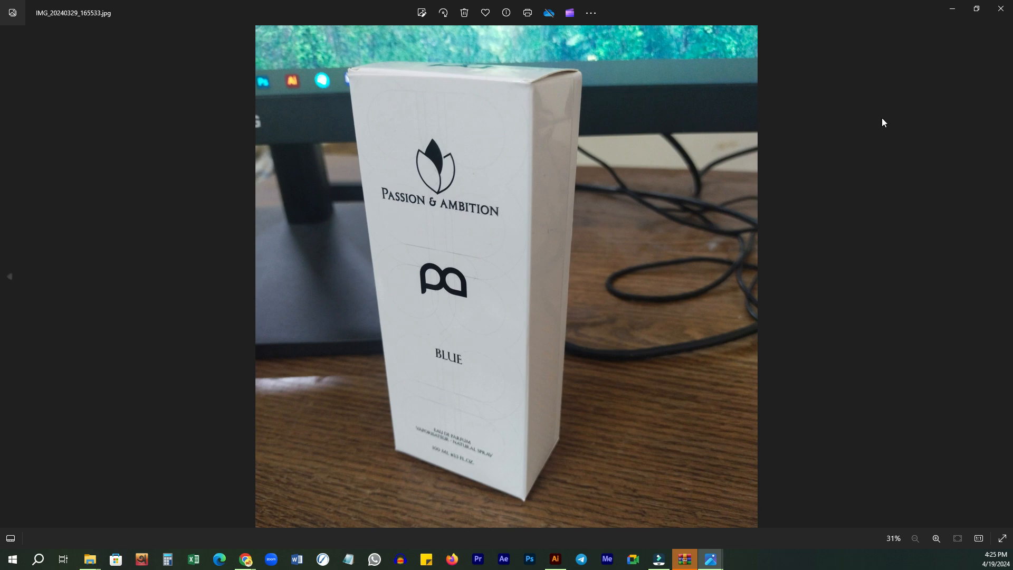
- Return to the live class 1 folder and place IMG_20240329_165540 into the untitled Illustrator document
{"action": "left_click", "coordinate": [950, 16]}
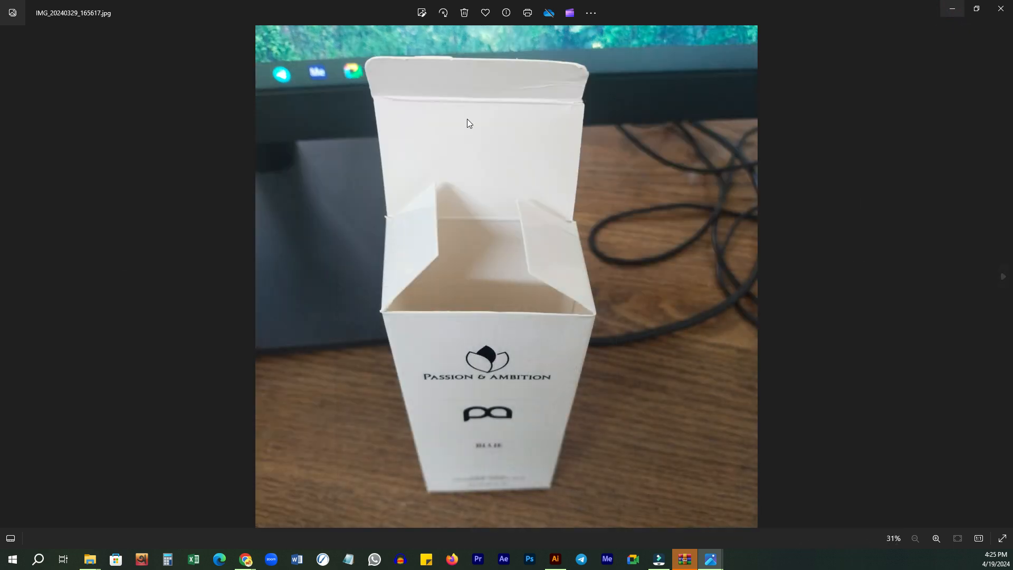
{"action": "left_click", "coordinate": [953, 10]}
{"action": "left_click", "coordinate": [232, 60]}
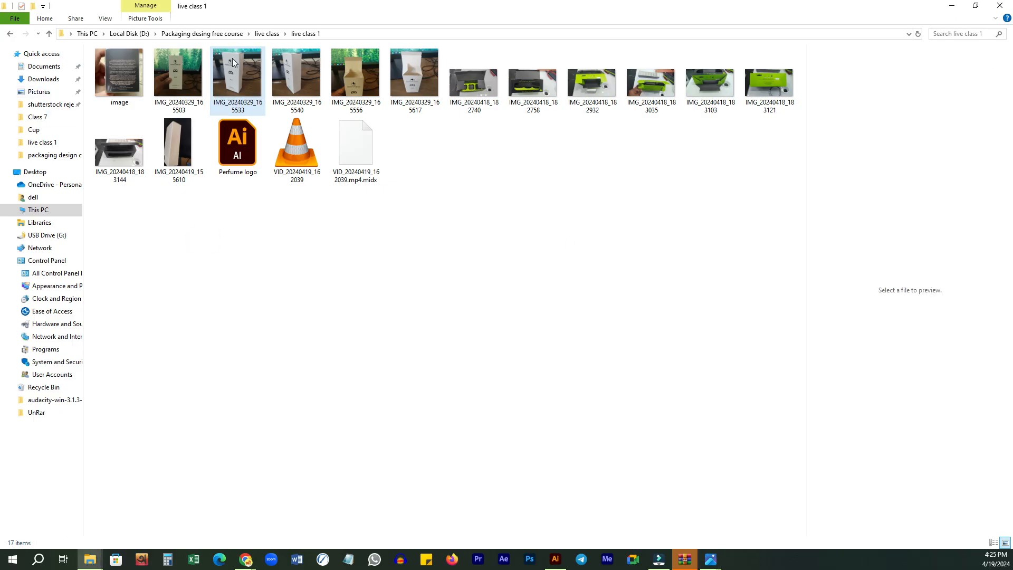
{"action": "left_click", "coordinate": [295, 73]}
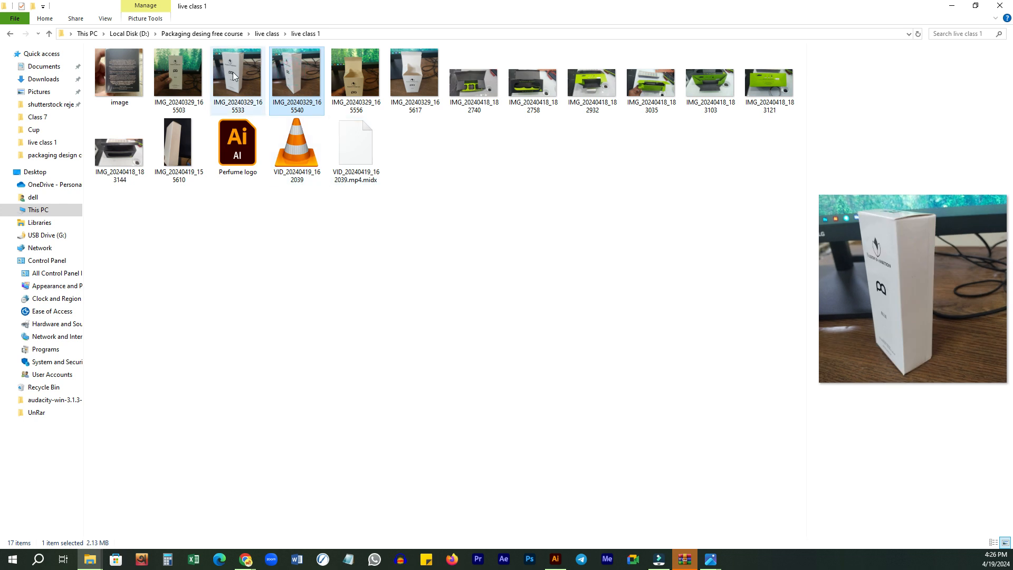
{"action": "left_click_drag", "start_coordinate": [298, 74], "coordinate": [465, 271]}
- Scale down the placed box photo and position it just outside the artboard's left edge
{"action": "key", "text": "z"}
{"action": "key", "text": "v"}
{"action": "left_click_drag", "start_coordinate": [615, 274], "coordinate": [611, 276]}
{"action": "left_click_drag", "start_coordinate": [717, 269], "coordinate": [369, 236], "text": "shift"}
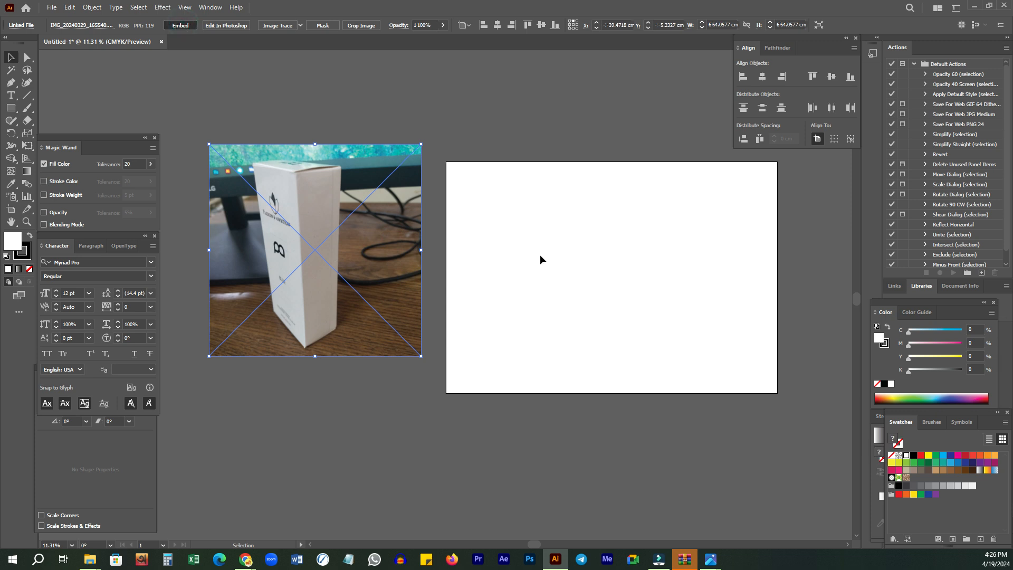
{"action": "left_click_drag", "start_coordinate": [417, 289], "coordinate": [435, 313]}
{"action": "left_click", "coordinate": [630, 283]}
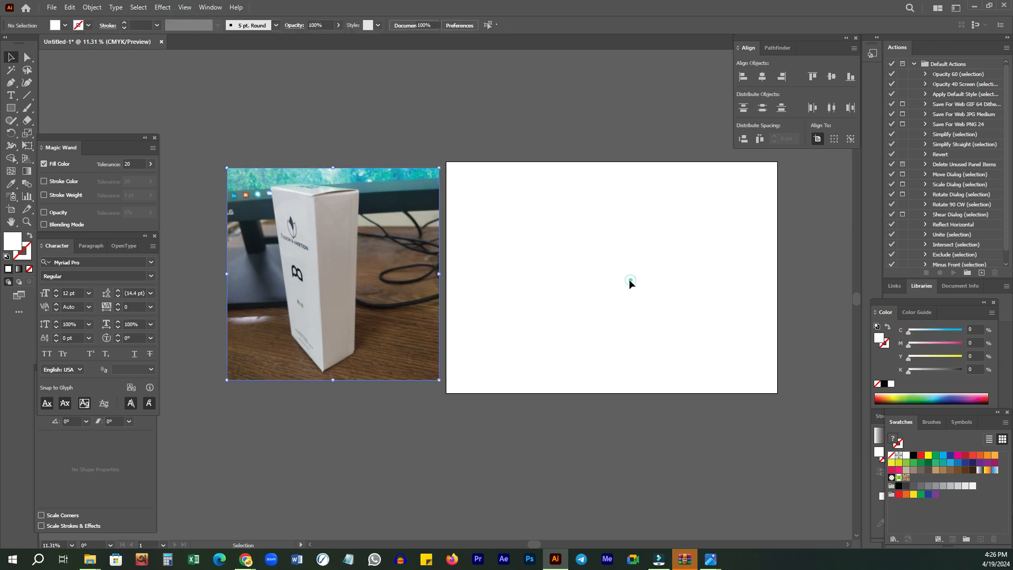
{"action": "left_click_drag", "start_coordinate": [544, 287], "coordinate": [499, 305]}
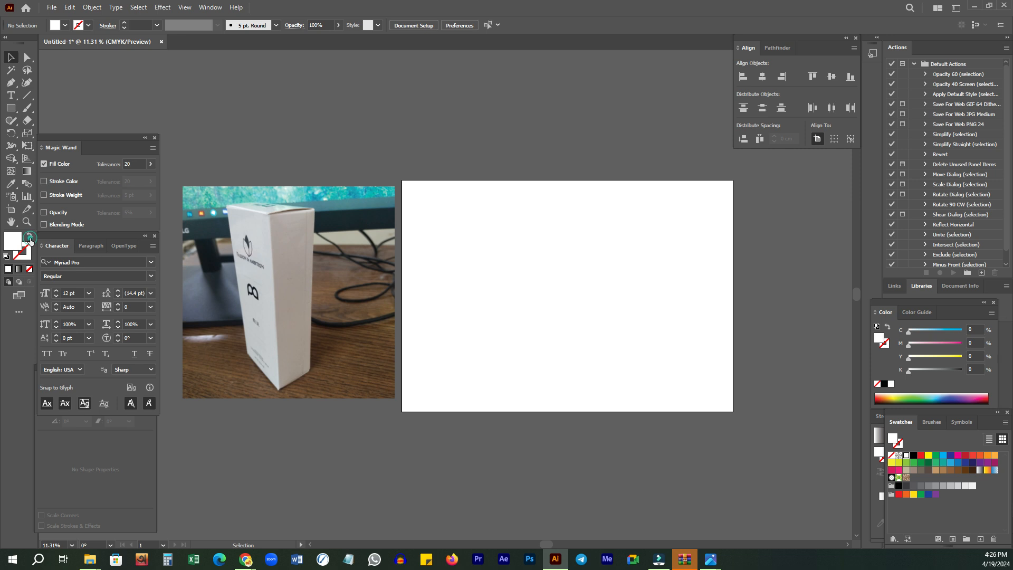
- Swap the fill and stroke colours, add placeholder text near the artboard's upper-left corner and enlarge it to about 128 pt
{"action": "left_click", "coordinate": [30, 242]}
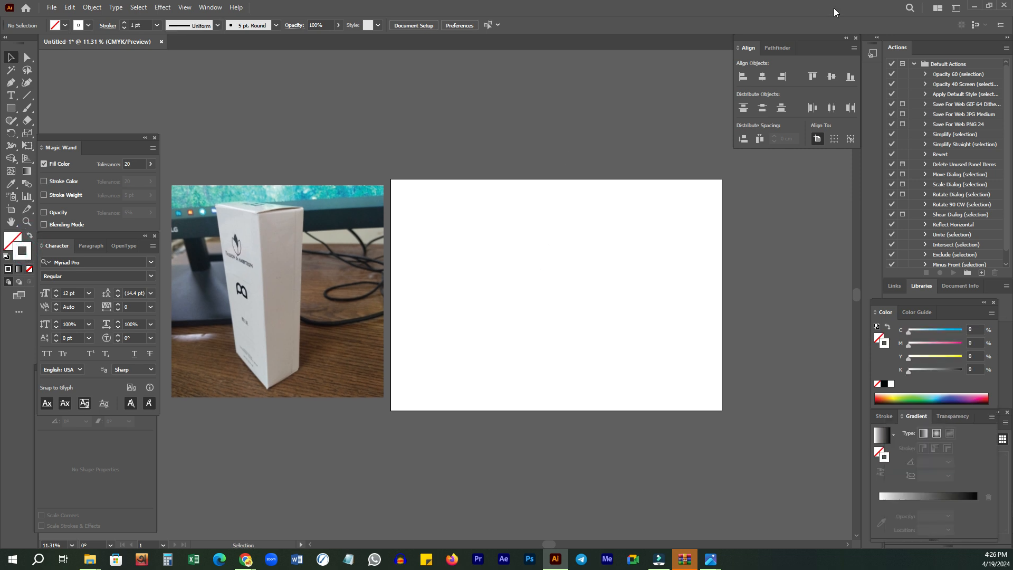
{"action": "key", "text": "z"}
{"action": "left_click", "coordinate": [522, 293]}
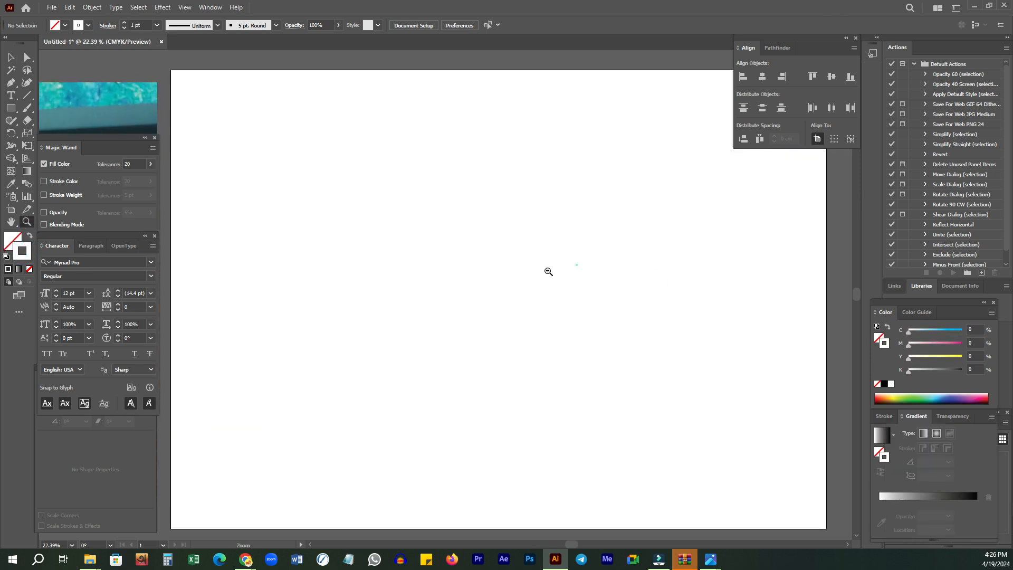
{"action": "left_click", "coordinate": [548, 272], "text": "alt"}
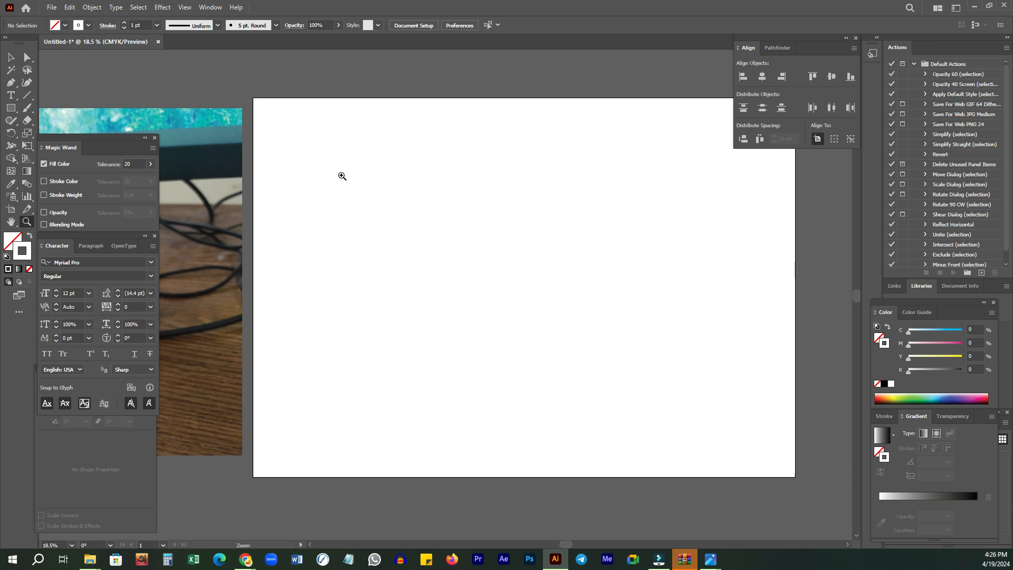
{"action": "key", "text": "t"}
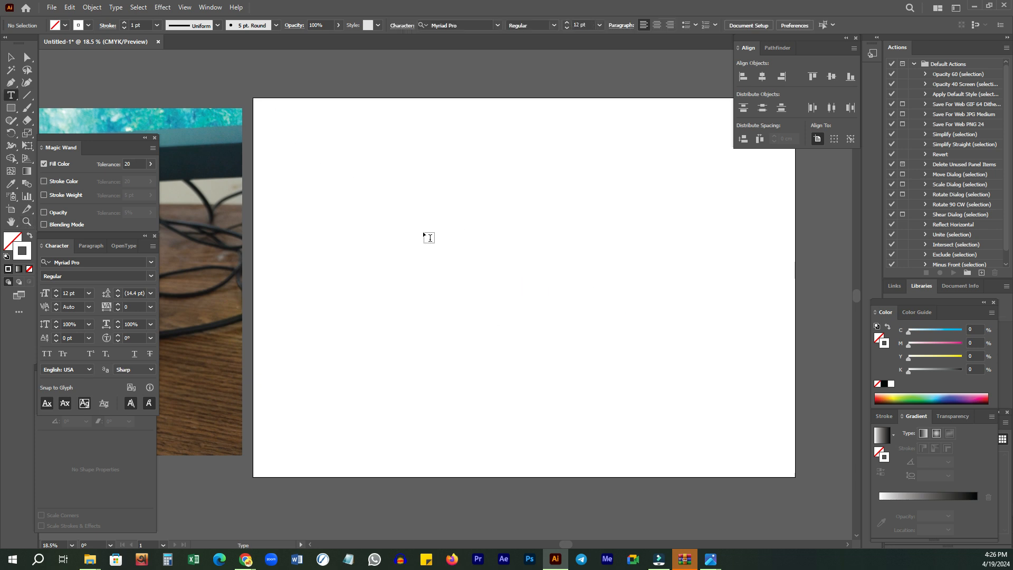
{"action": "left_click", "coordinate": [309, 162]}
{"action": "left_click", "coordinate": [12, 58]}
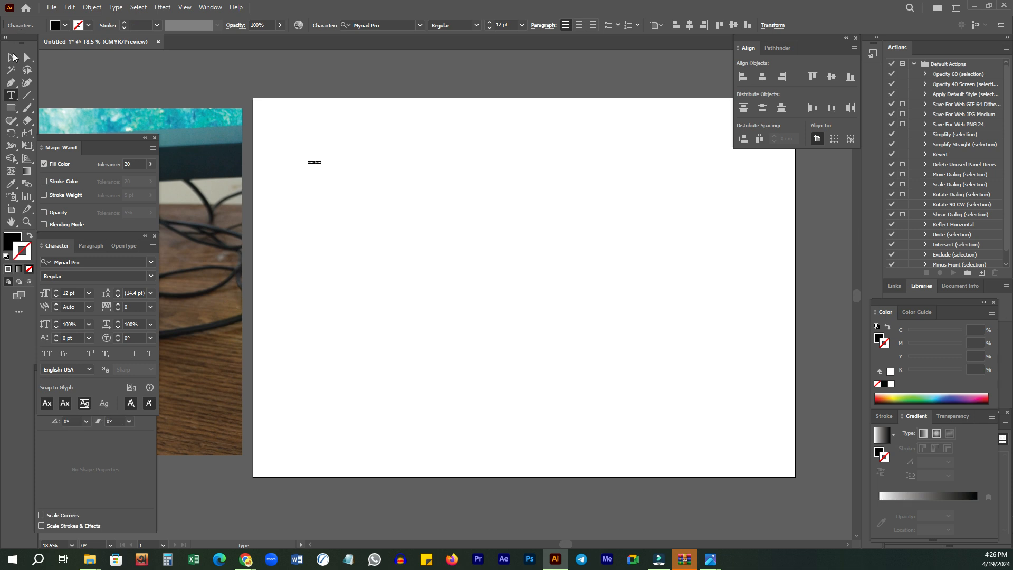
{"action": "left_click_drag", "start_coordinate": [322, 165], "coordinate": [447, 243]}
- Replace the placeholder text with "15 cm"
{"action": "key", "text": "y"}
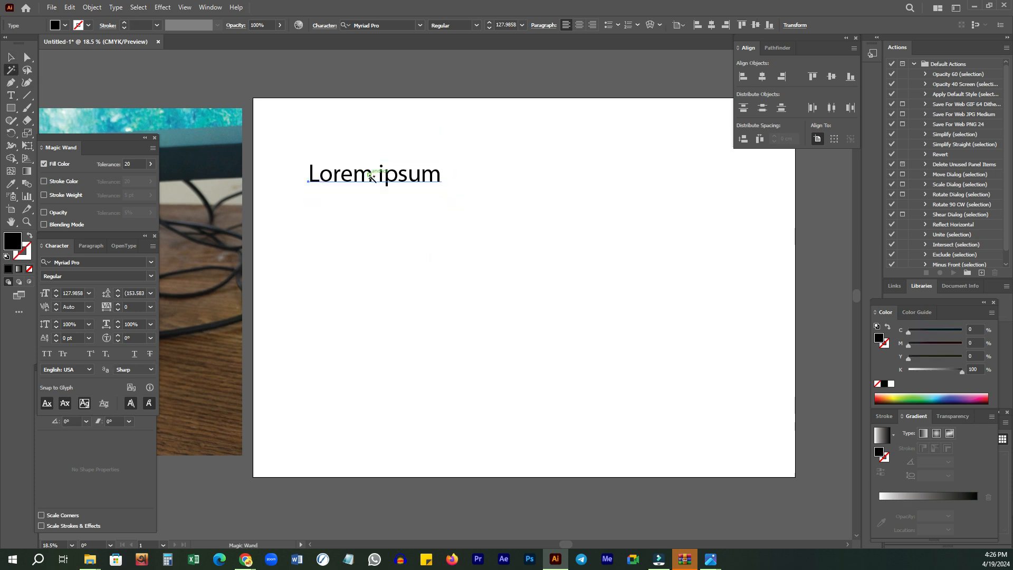
{"action": "key", "text": "t"}
{"action": "triple_click", "coordinate": [381, 174]}
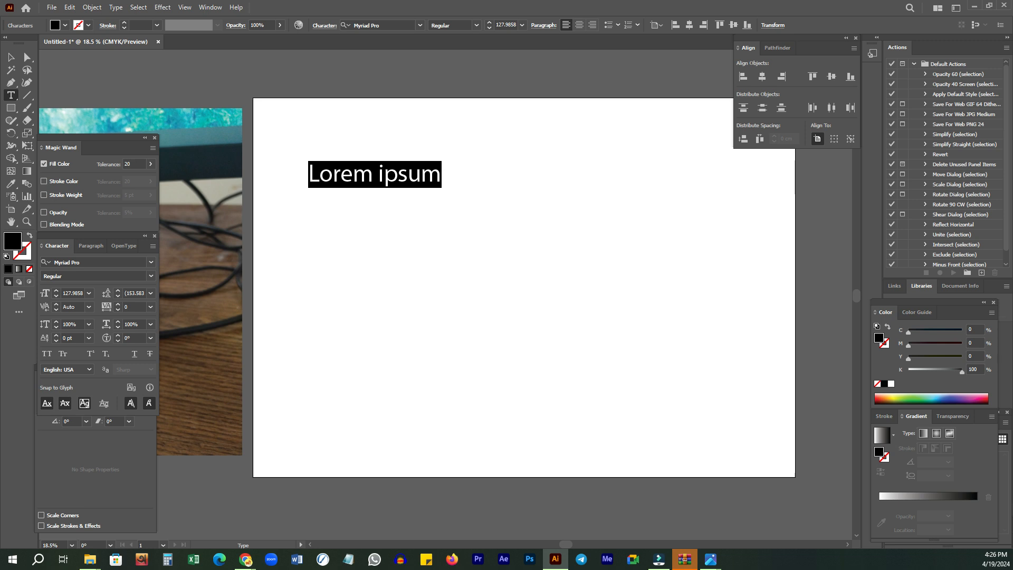
{"action": "type", "text": "15 cm"}
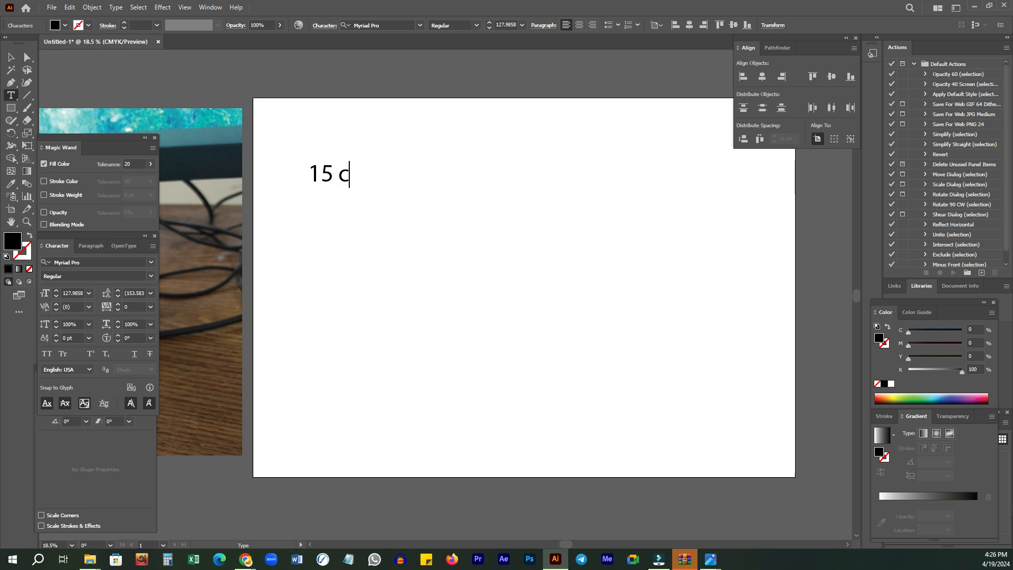
{"action": "key", "text": "Escape"}
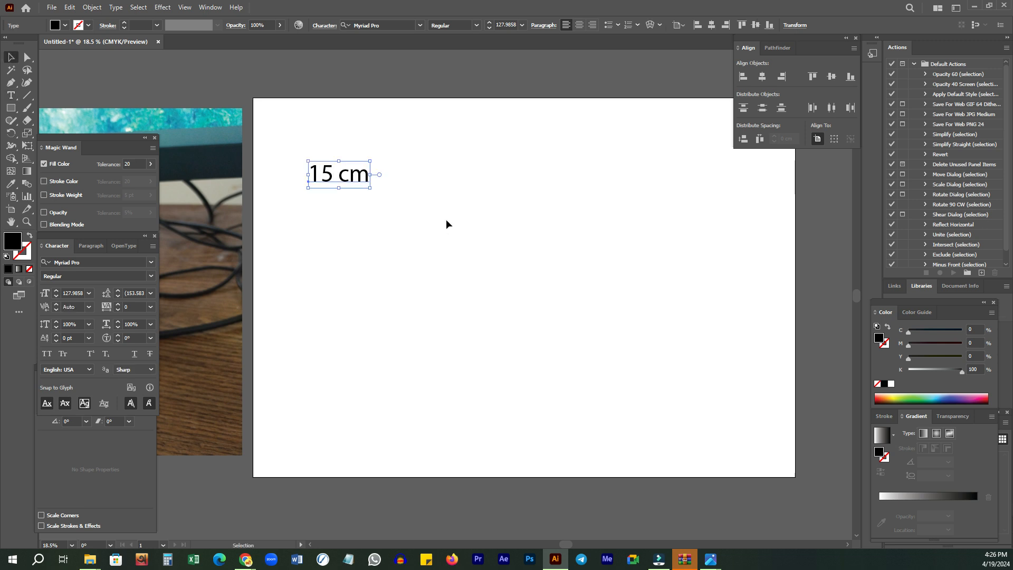
- Move the text closer to the artboard's upper-left corner and add the height prefix so it reads "H 15 cm"
{"action": "left_click", "coordinate": [442, 226]}
{"action": "left_click_drag", "start_coordinate": [335, 172], "coordinate": [318, 145]}
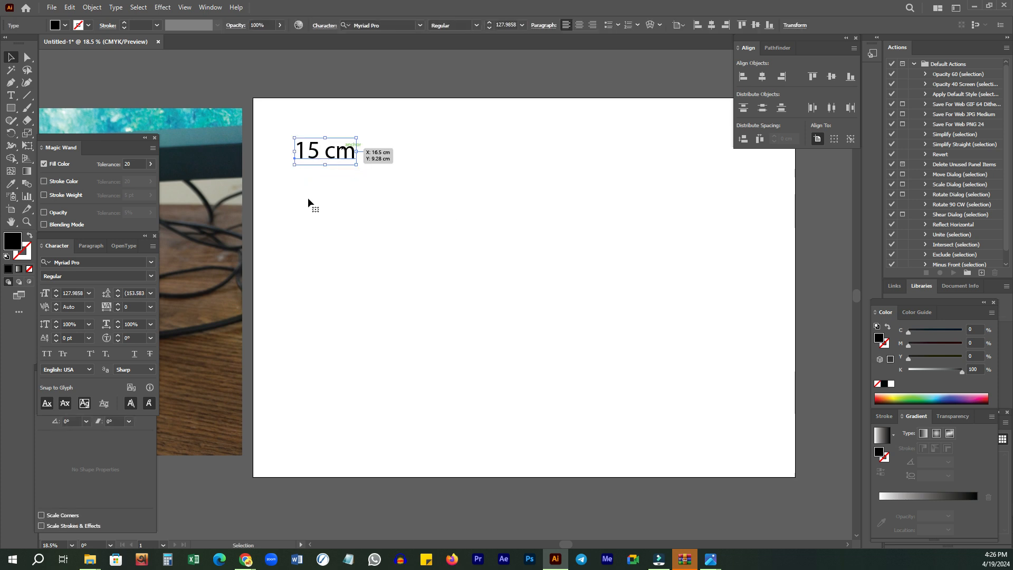
{"action": "double_click", "coordinate": [296, 152]}
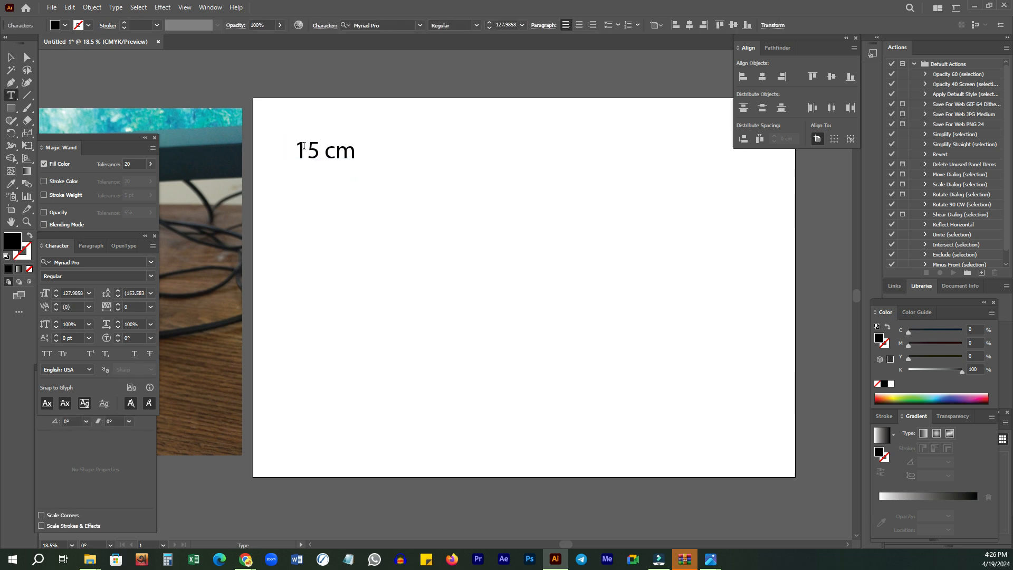
{"action": "type", "text": "h"}
{"action": "key", "text": "BackSpace"}
{"action": "type", "text": "H"}
{"action": "key", "text": "Escape"}
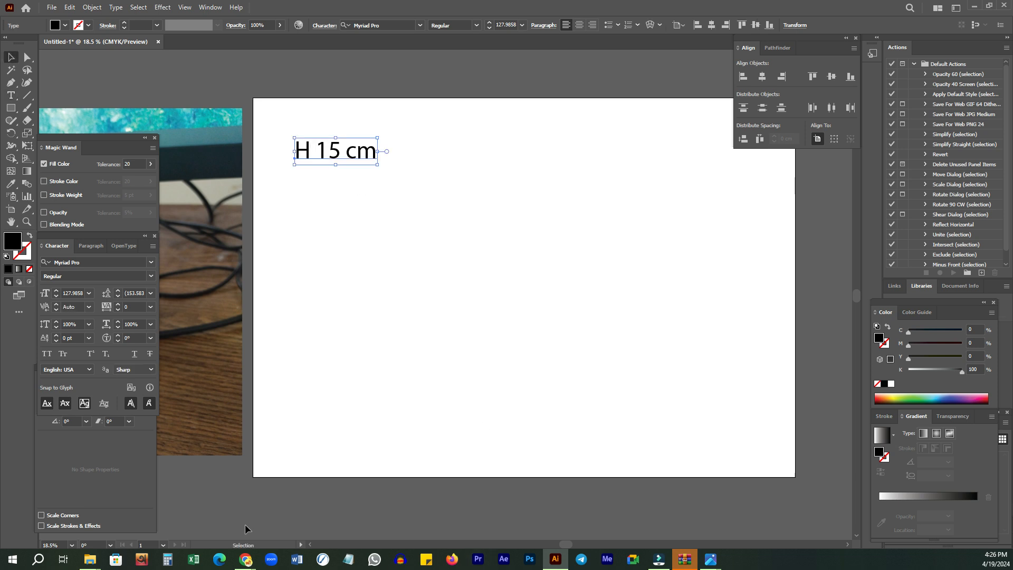
- Check the participants in the Google Meet call in Chrome and return to the Illustrator document
{"action": "mouse_move", "coordinate": [246, 558]}
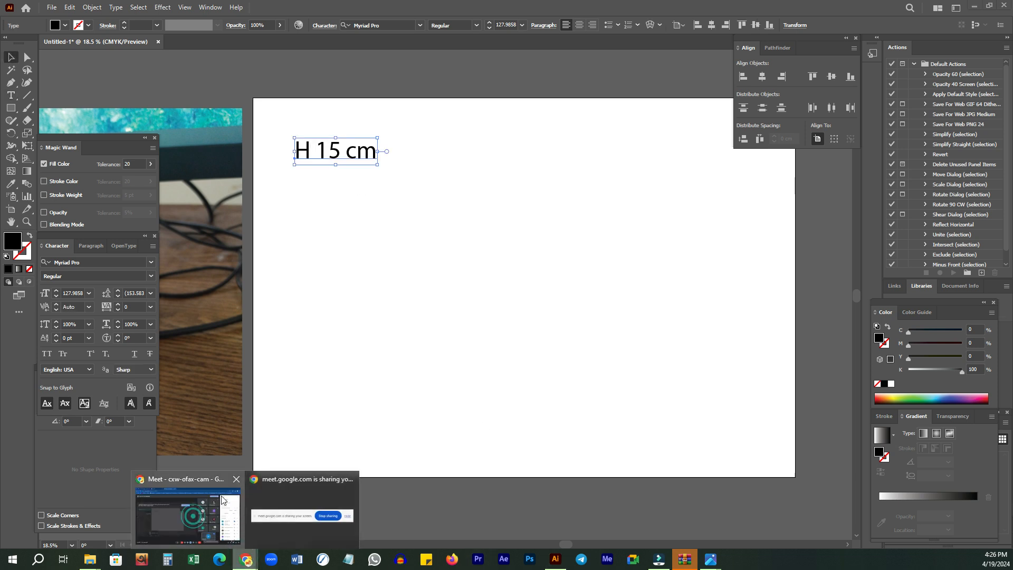
{"action": "left_click", "coordinate": [222, 500]}
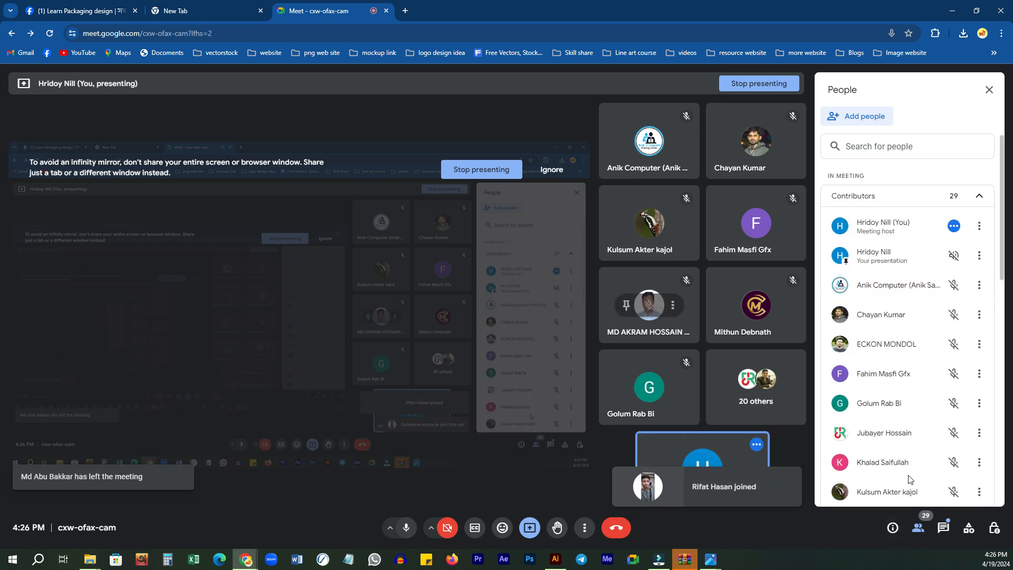
{"action": "left_click", "coordinate": [558, 559]}
- Duplicate the height text directly below the original
{"action": "left_click_drag", "start_coordinate": [411, 170], "coordinate": [407, 167]}
{"action": "key", "text": "z"}
{"action": "left_click_drag", "start_coordinate": [572, 224], "coordinate": [527, 228]}
{"action": "left_click_drag", "start_coordinate": [556, 227], "coordinate": [499, 227]}
{"action": "left_click_drag", "start_coordinate": [352, 201], "coordinate": [435, 197]}
{"action": "key", "text": "v"}
{"action": "left_click_drag", "start_coordinate": [334, 128], "coordinate": [336, 158]}
{"action": "left_click_drag", "start_coordinate": [357, 210], "coordinate": [381, 235]}
- Change the duplicated text to the width label "W 7 cm"
{"action": "key", "text": "t"}
{"action": "double_click", "coordinate": [322, 181]}
{"action": "type", "text": "W 15 cm"}
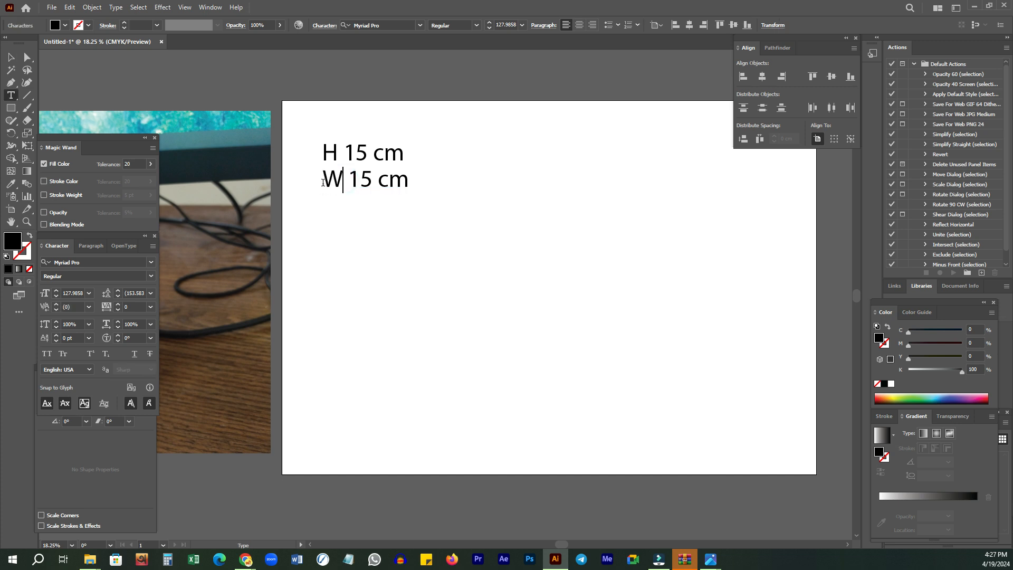
{"action": "left_click_drag", "start_coordinate": [377, 175], "coordinate": [353, 178]}
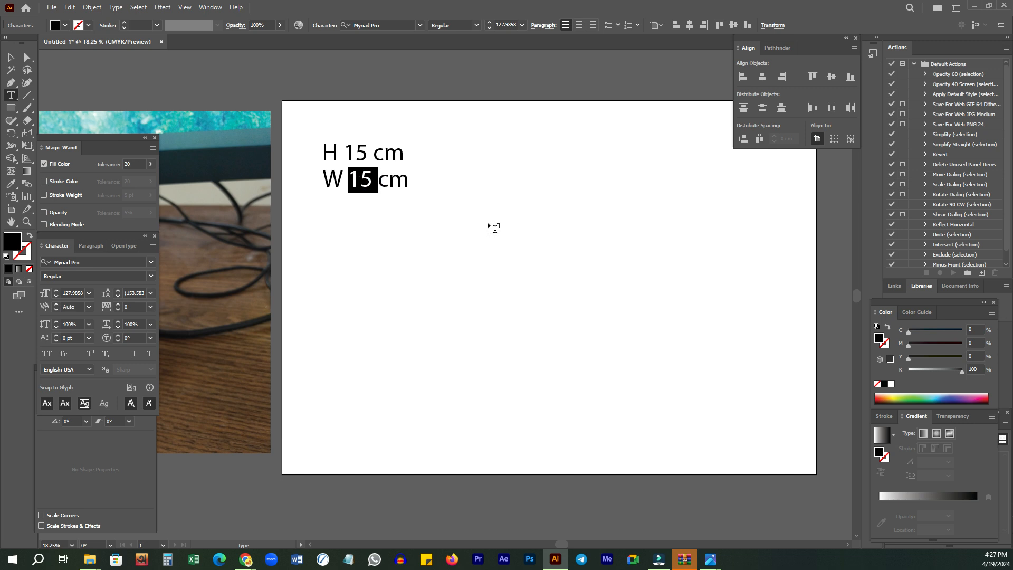
{"action": "type", "text": "7"}
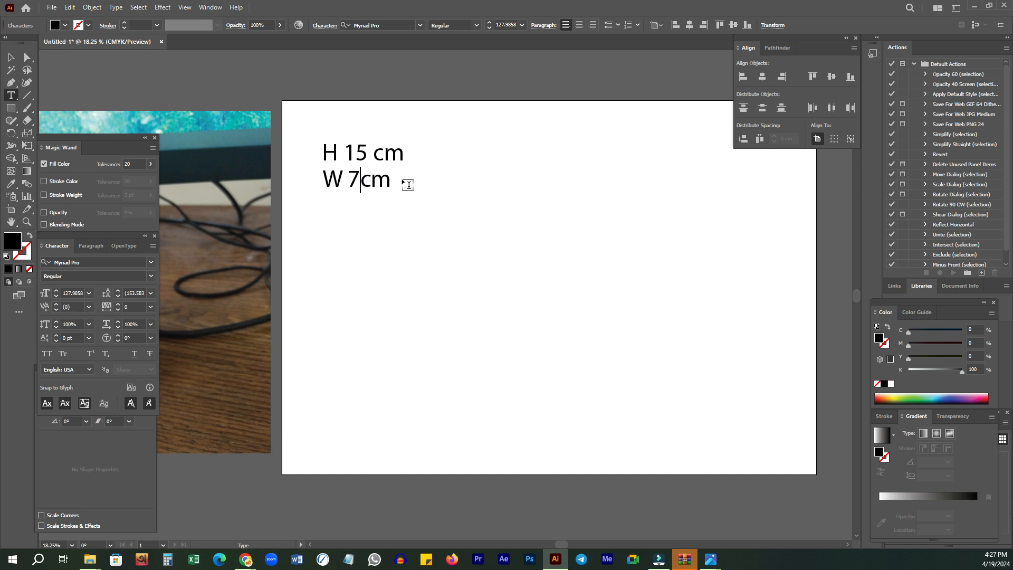
{"action": "key", "text": "Escape"}
- Duplicate the width label directly below itself and change the copy to the depth label "D 4 cm"
{"action": "left_click_drag", "start_coordinate": [434, 259], "coordinate": [451, 223]}
{"action": "left_click_drag", "start_coordinate": [342, 148], "coordinate": [404, 206]}
{"action": "left_click", "coordinate": [399, 215]}
{"action": "left_click", "coordinate": [396, 156]}
{"action": "key", "text": "t"}
{"action": "double_click", "coordinate": [380, 191]}
{"action": "type", "text": "D 7 cm"}
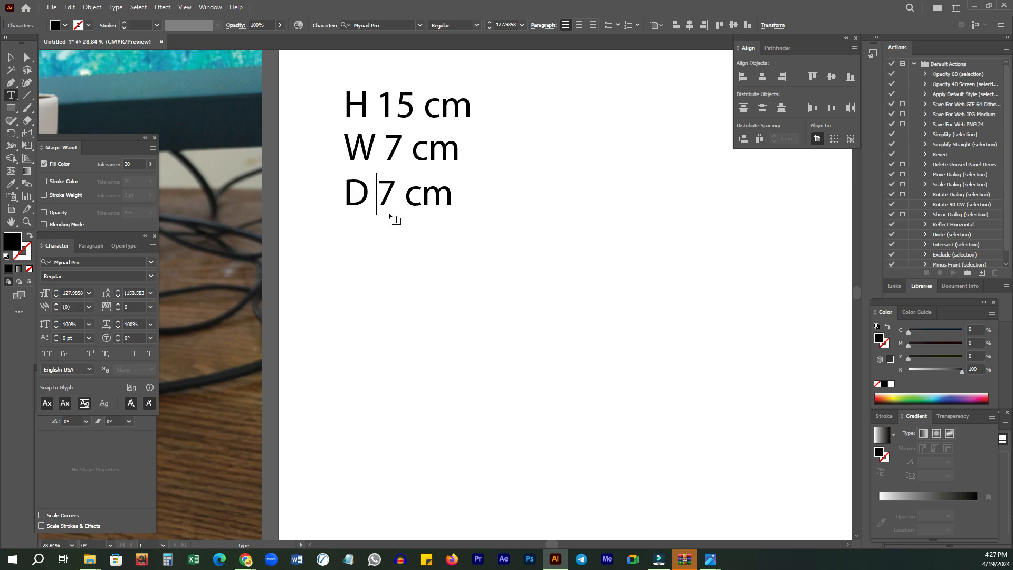
{"action": "double_click", "coordinate": [379, 188]}
{"action": "type", "text": "4"}
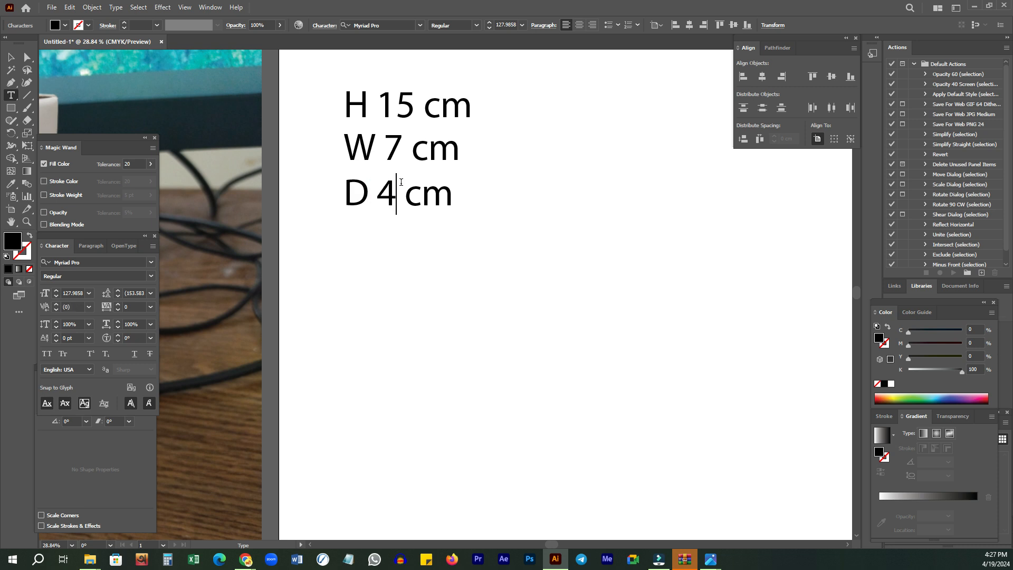
- Commit the depth label's text, deselect it and activate the Paintbrush tool
{"action": "key", "text": "Escape"}
{"action": "key", "text": "z"}
{"action": "left_click_drag", "start_coordinate": [626, 296], "coordinate": [535, 286]}
{"action": "key", "text": "space"}
{"action": "key", "text": "v"}
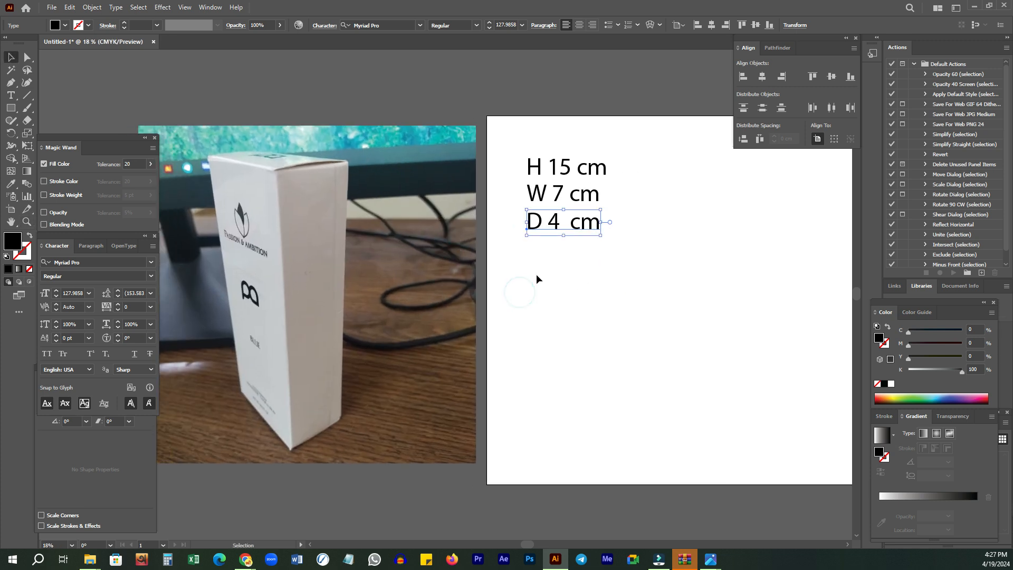
{"action": "left_click", "coordinate": [562, 268]}
{"action": "key", "text": "b"}
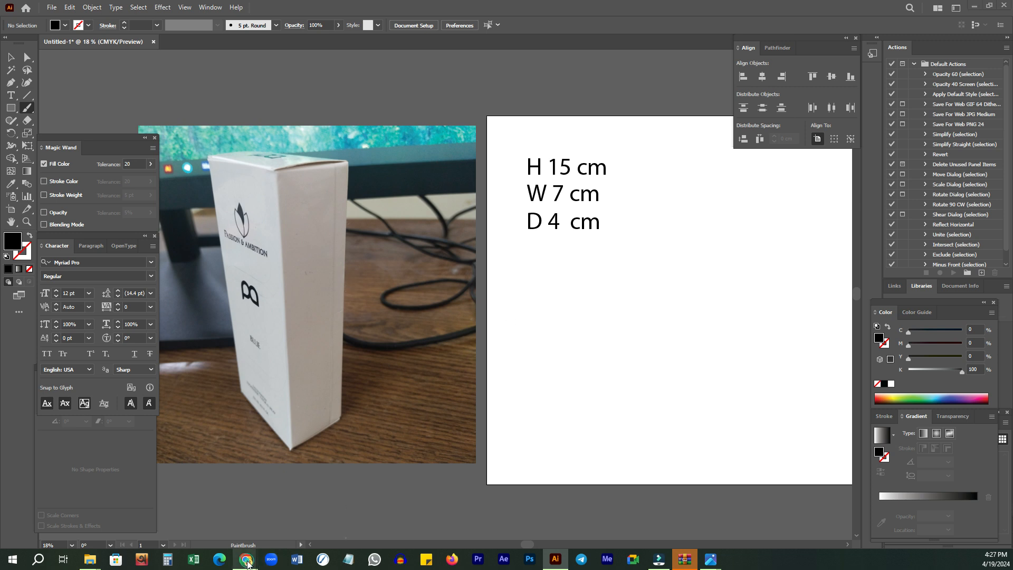
- Switch to the Google Meet call in Chrome, let the waiting participant join and return to the Illustrator document
{"action": "mouse_move", "coordinate": [246, 558]}
{"action": "left_click", "coordinate": [218, 531]}
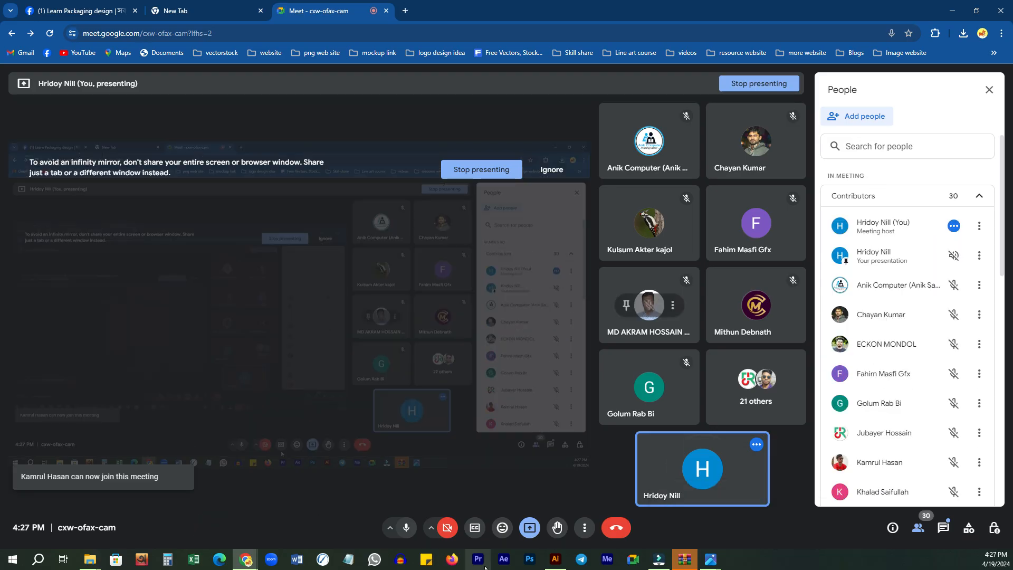
{"action": "left_click", "coordinate": [556, 565]}
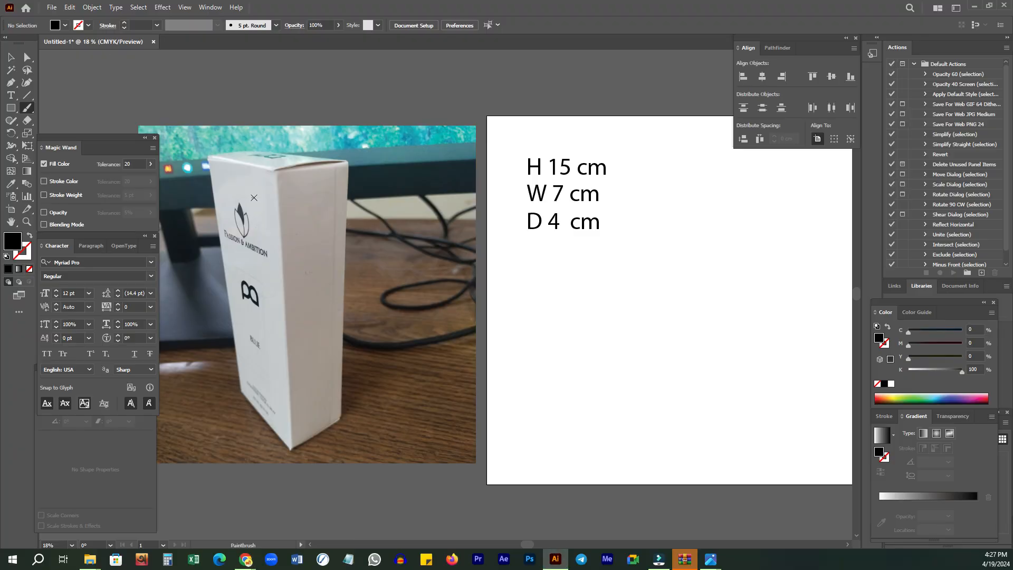
- Paint freehand strokes on the box photo: one down the front face's height, one across the front and one across the side
{"action": "left_click_drag", "start_coordinate": [258, 177], "coordinate": [267, 420]}
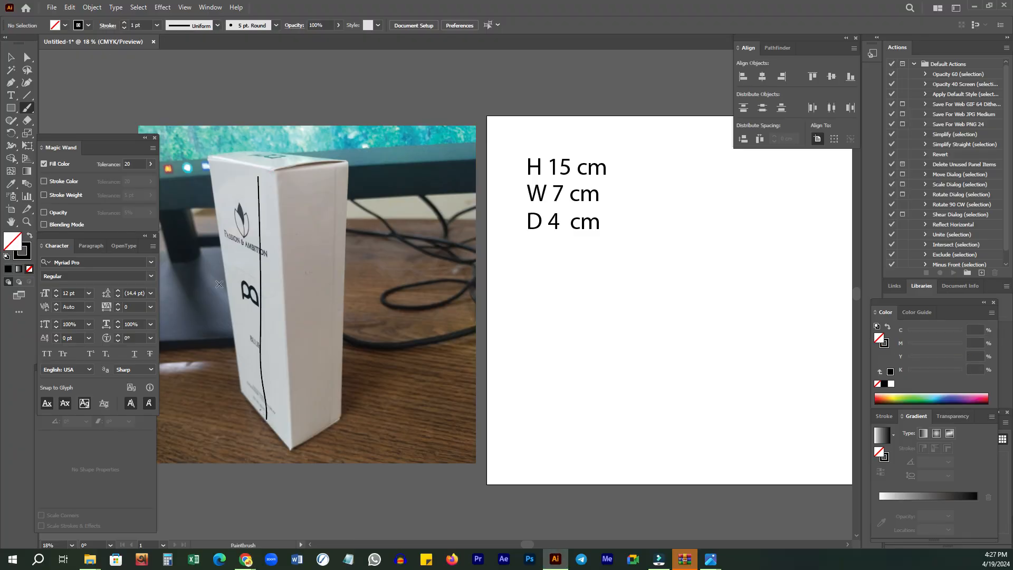
{"action": "left_click_drag", "start_coordinate": [205, 192], "coordinate": [275, 198]}
{"action": "left_click_drag", "start_coordinate": [376, 187], "coordinate": [375, 186]}
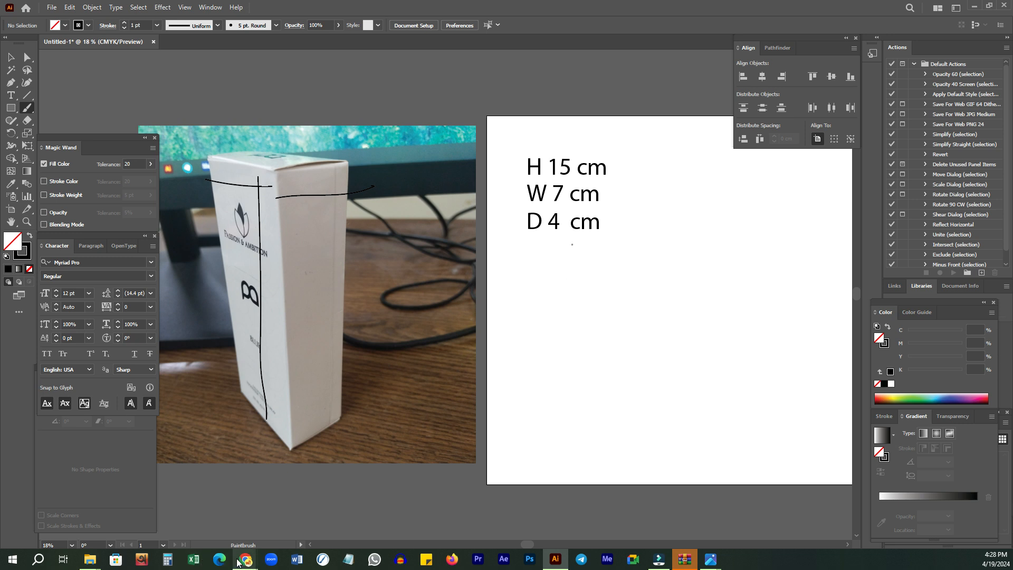
- Admit the person waiting to join the Google Meet call in Chrome and switch back to Illustrator
{"action": "mouse_move", "coordinate": [238, 562]}
{"action": "left_click", "coordinate": [196, 528]}
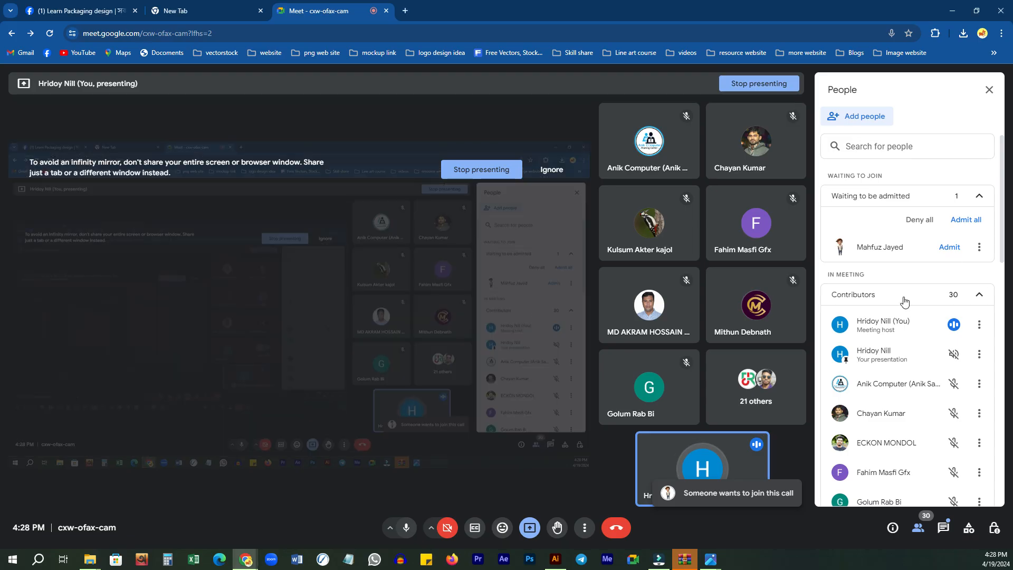
{"action": "left_click", "coordinate": [950, 248]}
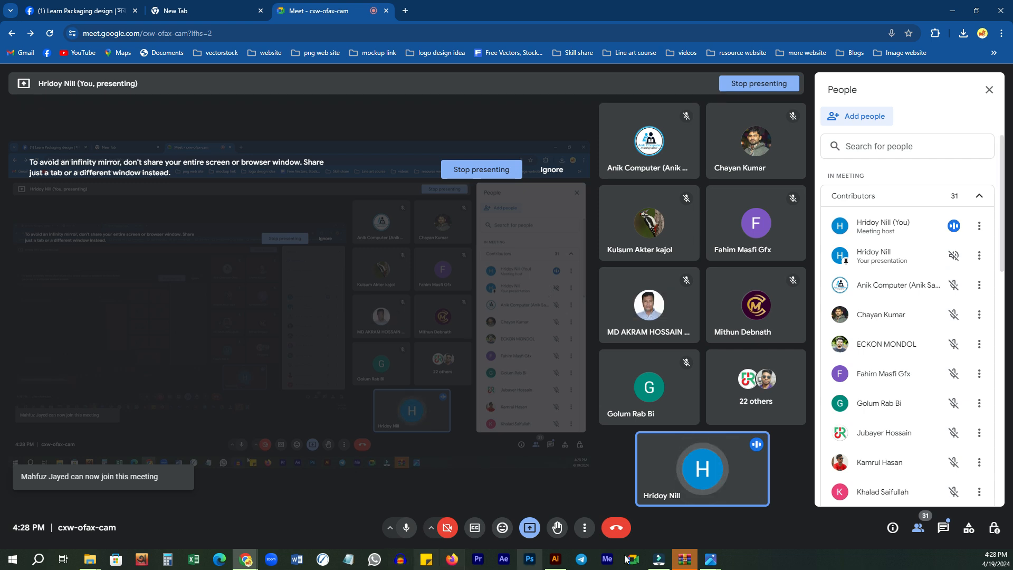
{"action": "left_click", "coordinate": [557, 563]}
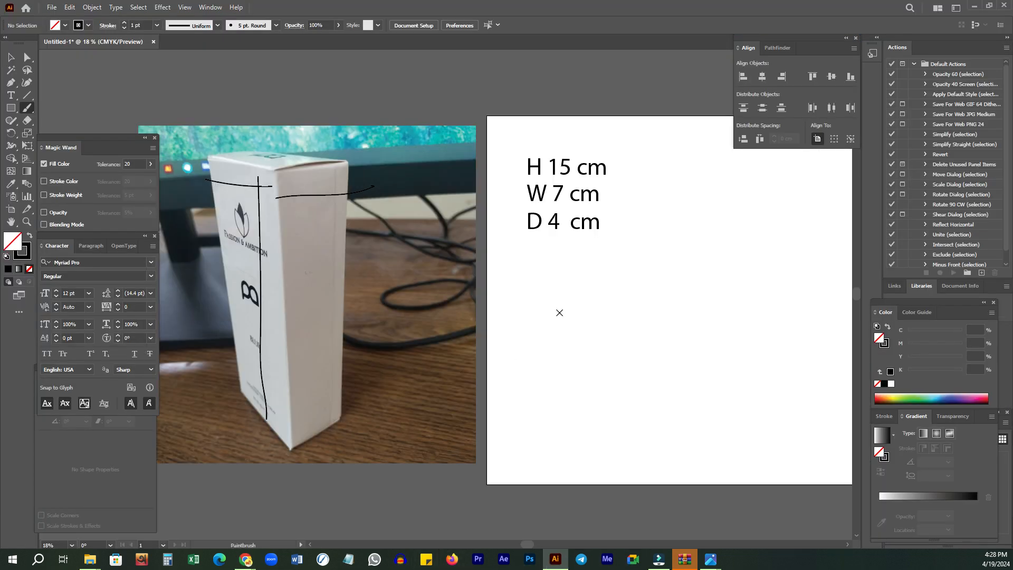
- Create an unfilled rectangle 7 cm wide and 15 cm high on the artboard below the dimension labels and deselect it
{"action": "left_click_drag", "start_coordinate": [552, 284], "coordinate": [543, 278]}
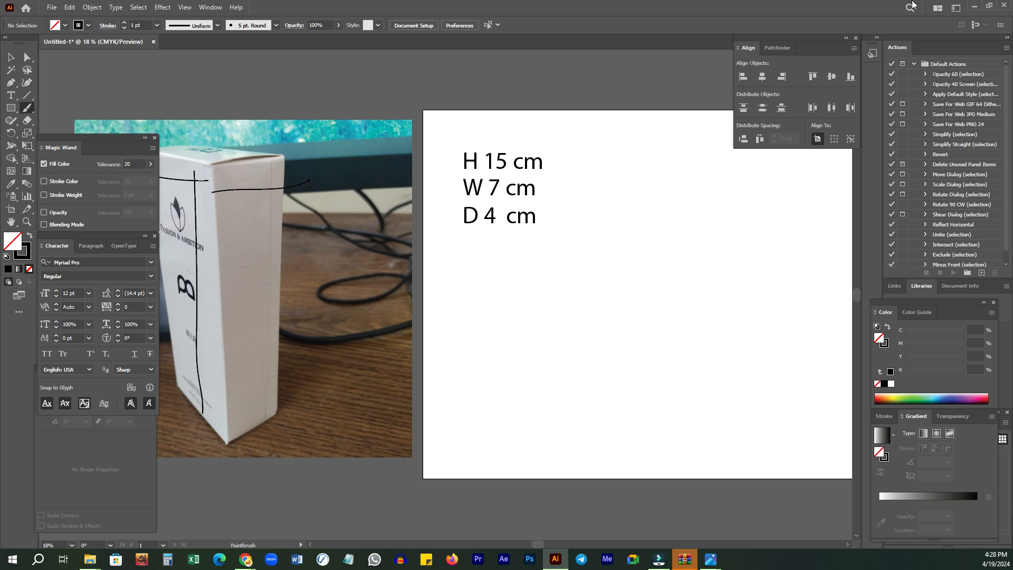
{"action": "key", "text": "v"}
{"action": "left_click_drag", "start_coordinate": [563, 327], "coordinate": [535, 328]}
{"action": "left_click_drag", "start_coordinate": [606, 330], "coordinate": [497, 310]}
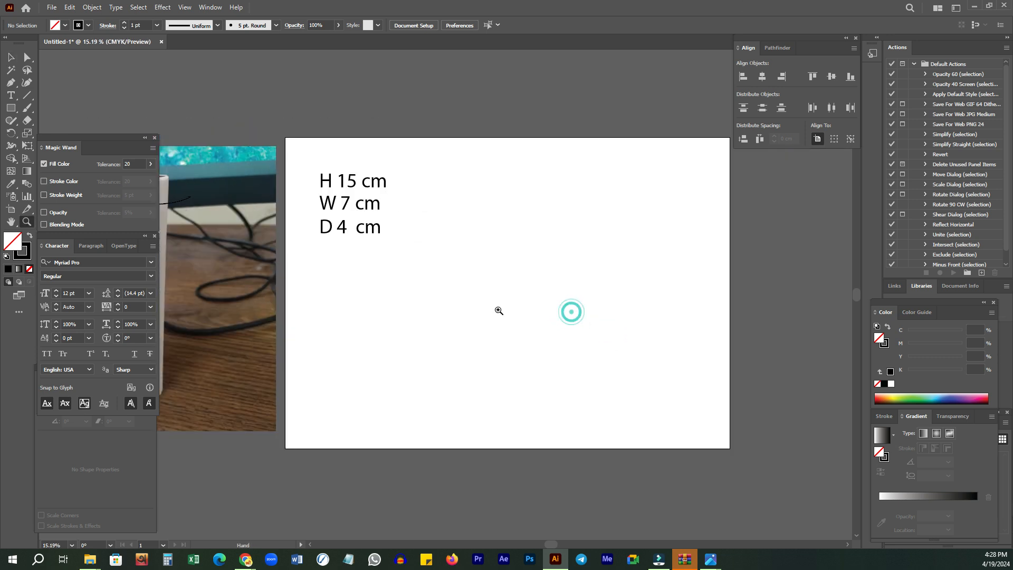
{"action": "left_click_drag", "start_coordinate": [317, 263], "coordinate": [403, 268]}
{"action": "key", "text": "x"}
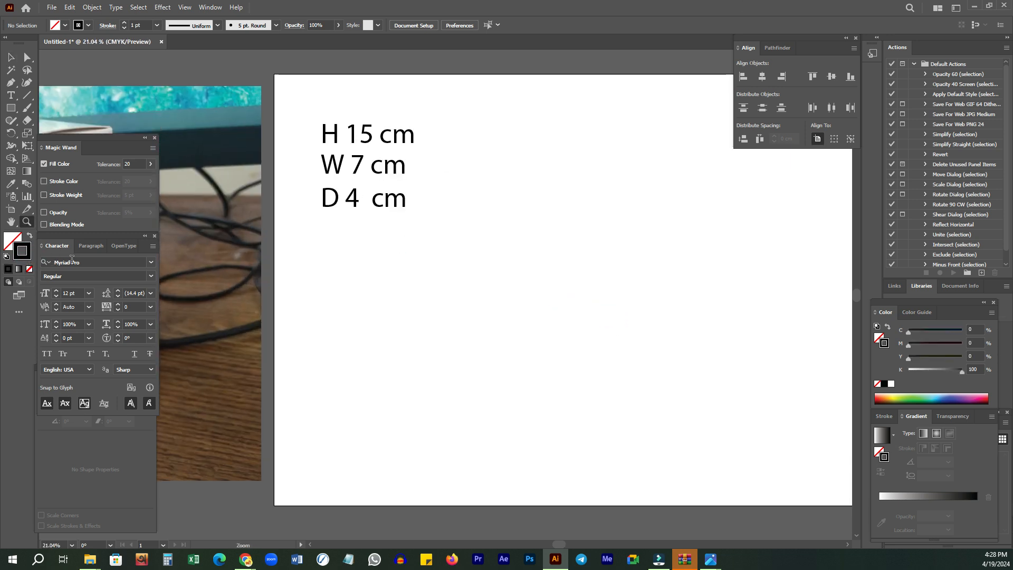
{"action": "left_click_drag", "start_coordinate": [586, 418], "coordinate": [579, 338]}
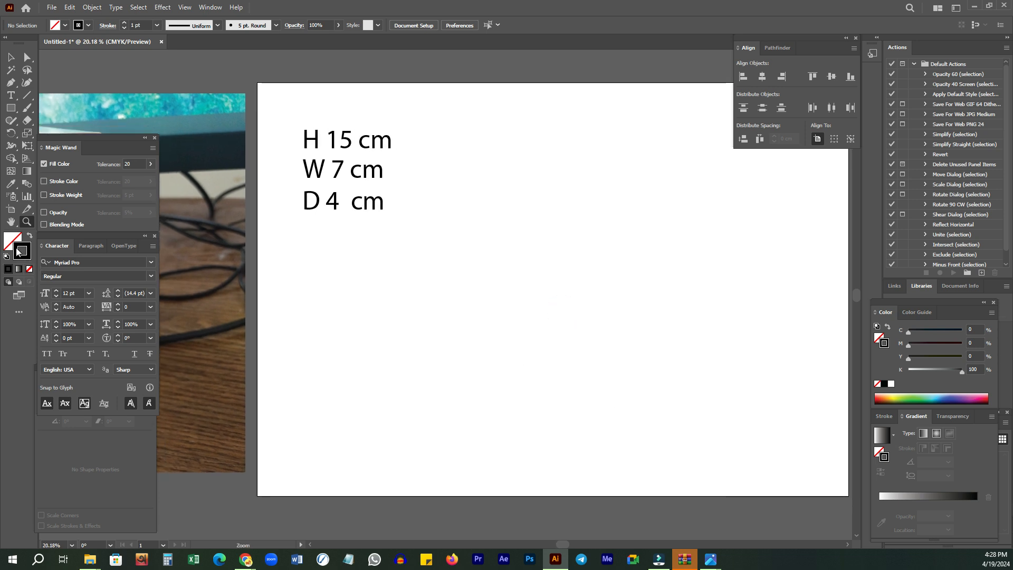
{"action": "left_click", "coordinate": [143, 25]}
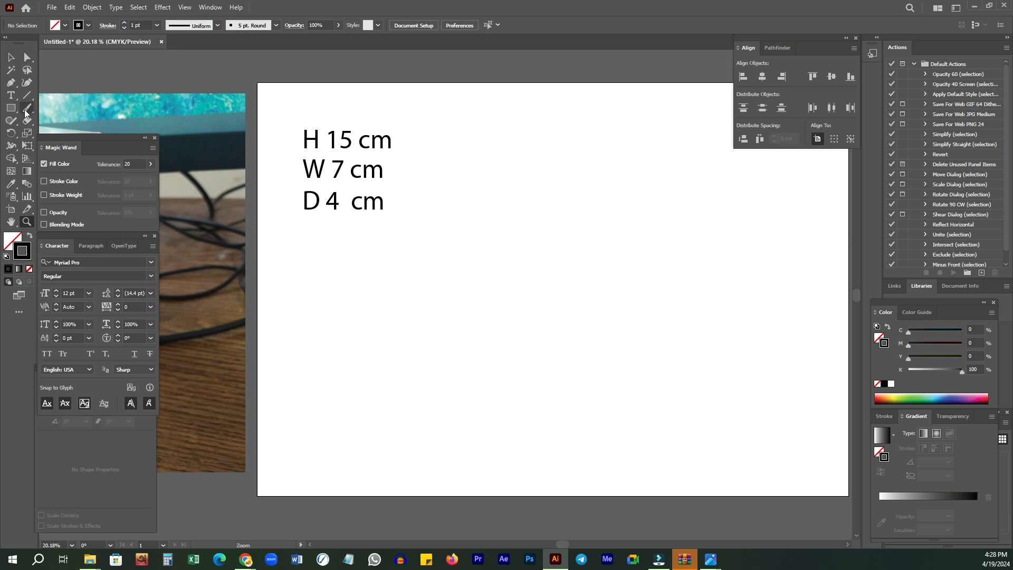
{"action": "left_click", "coordinate": [11, 108]}
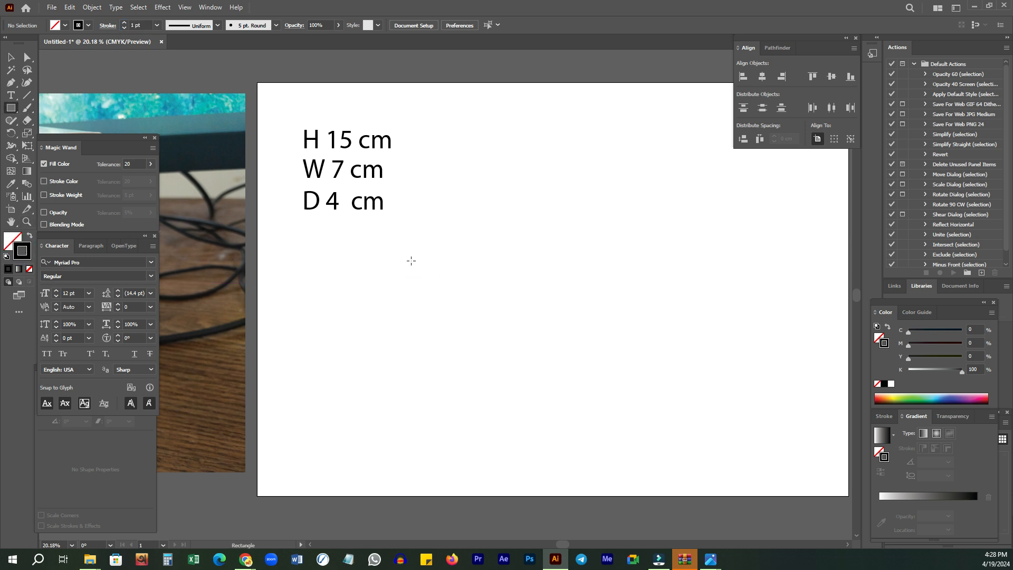
{"action": "left_click", "coordinate": [441, 261]}
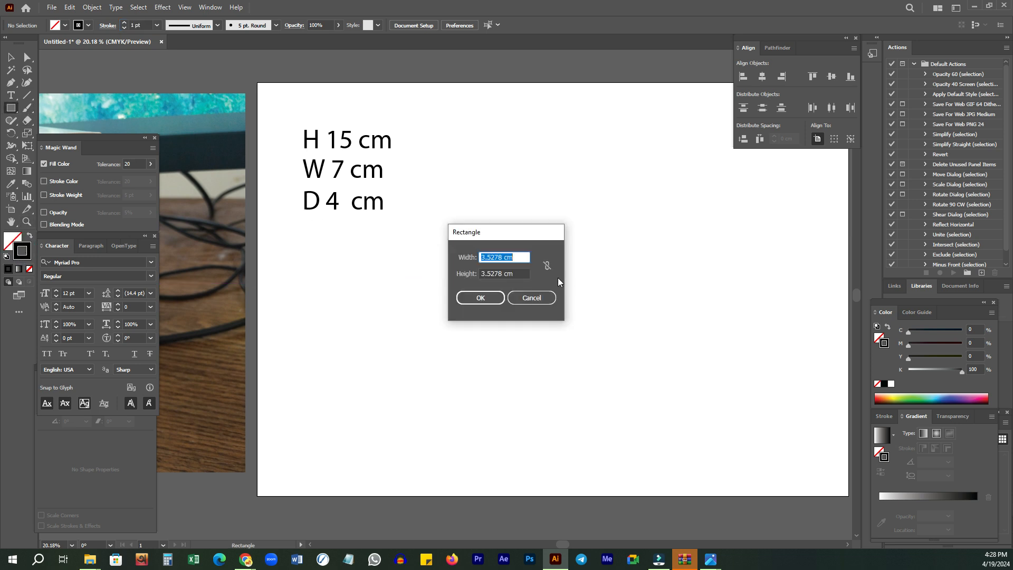
{"action": "type", "text": "7"}
{"action": "key", "text": "Tab"}
{"action": "type", "text": "15"}
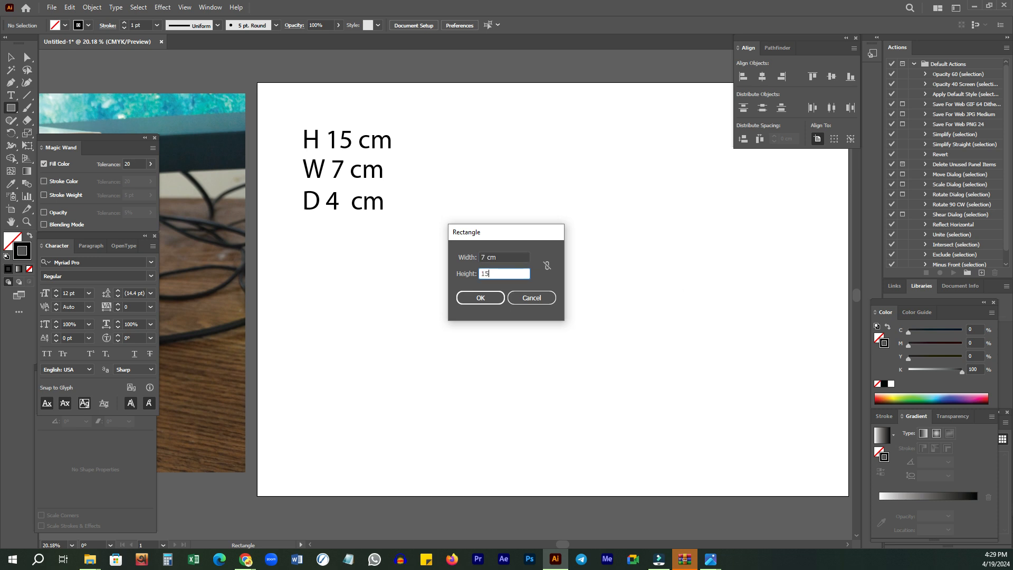
{"action": "key", "text": "Return"}
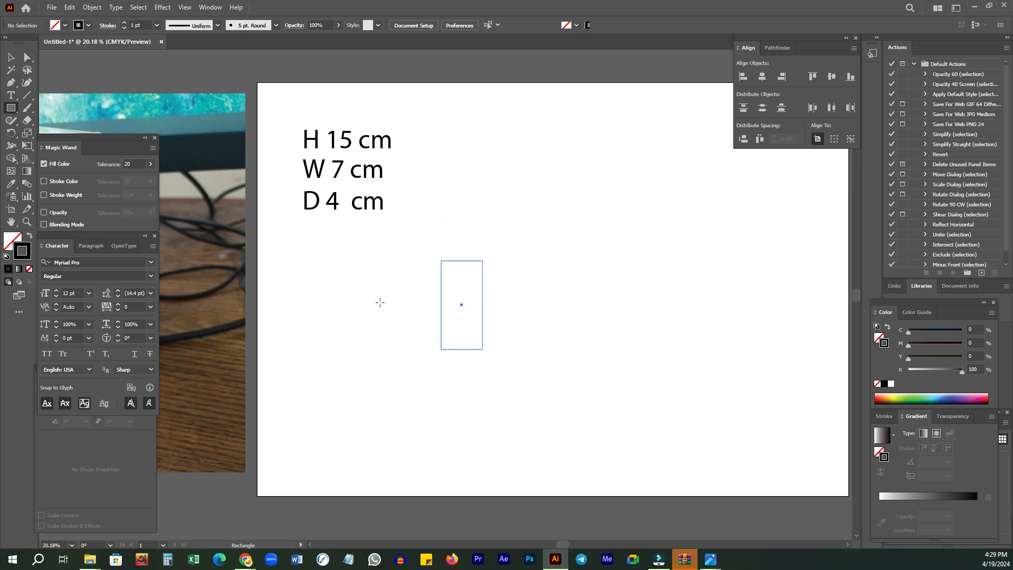
{"action": "key", "text": "v"}
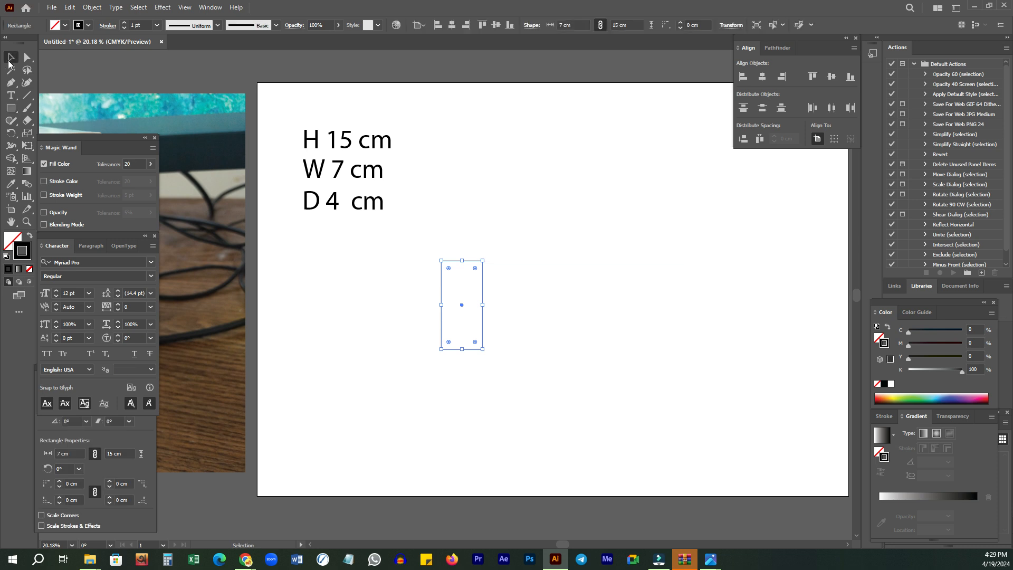
{"action": "left_click", "coordinate": [559, 256]}
- Duplicate the 7 x 15 cm rectangle to its right so that the two share an edge
{"action": "key", "text": "z"}
{"action": "left_click", "coordinate": [428, 333]}
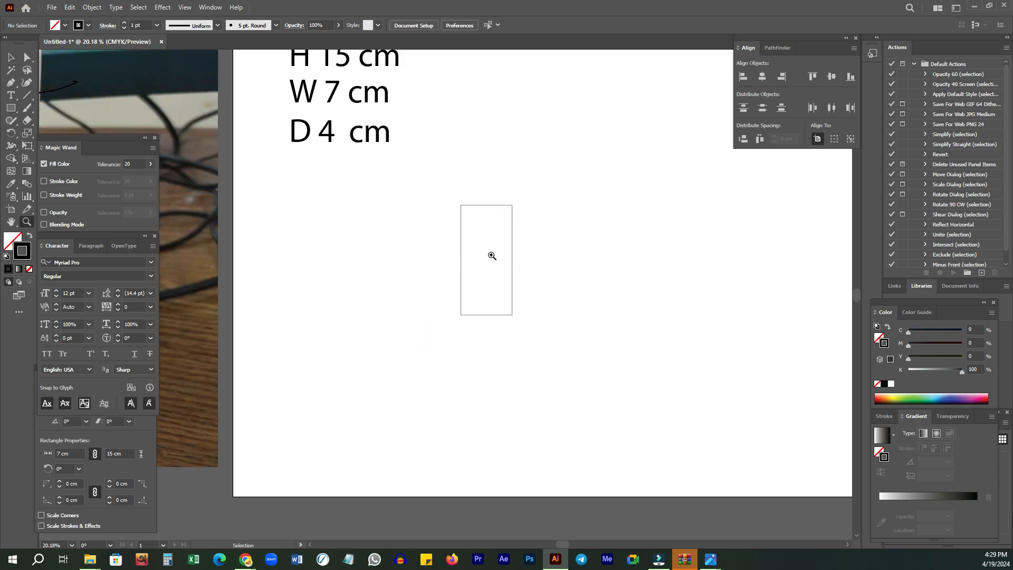
{"action": "left_click_drag", "start_coordinate": [463, 212], "coordinate": [575, 277]}
{"action": "left_click_drag", "start_coordinate": [500, 244], "coordinate": [580, 287]}
{"action": "left_click_drag", "start_coordinate": [553, 328], "coordinate": [593, 338]}
{"action": "key", "text": "v"}
{"action": "left_click_drag", "start_coordinate": [578, 212], "coordinate": [342, 244]}
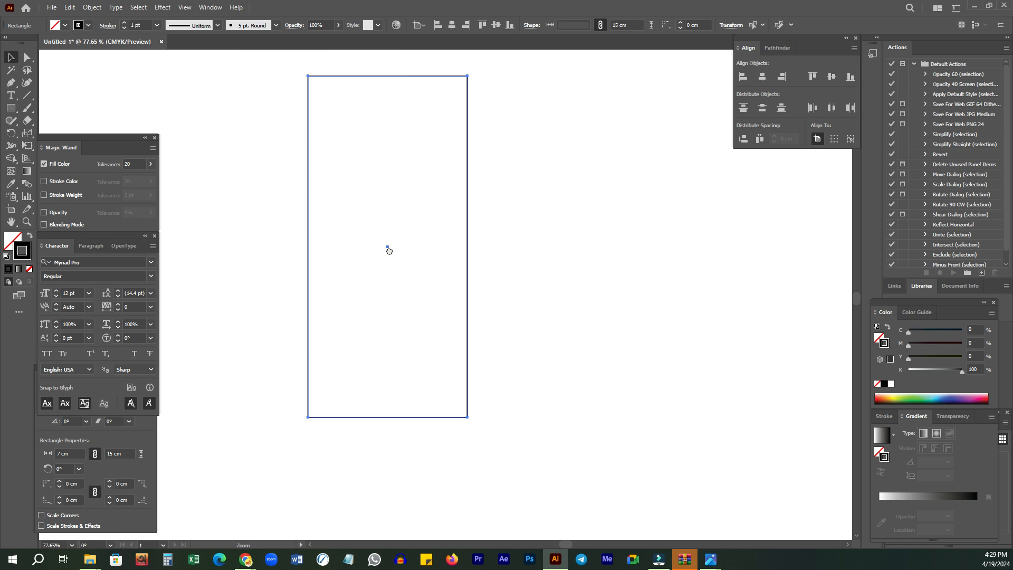
{"action": "left_click", "coordinate": [388, 249]}
{"action": "left_click_drag", "start_coordinate": [388, 249], "coordinate": [546, 257]}
{"action": "left_click", "coordinate": [674, 272]}
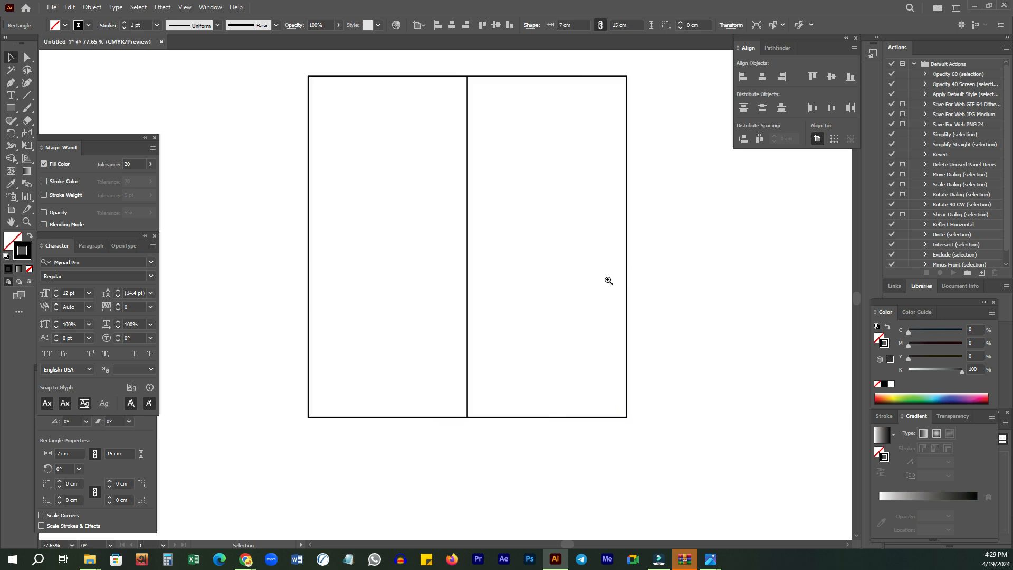
- Select the right rectangle and place the floating Transform panel in the empty area to the right of the drawing
{"action": "left_click", "coordinate": [694, 276]}
{"action": "left_click_drag", "start_coordinate": [656, 283], "coordinate": [640, 278]}
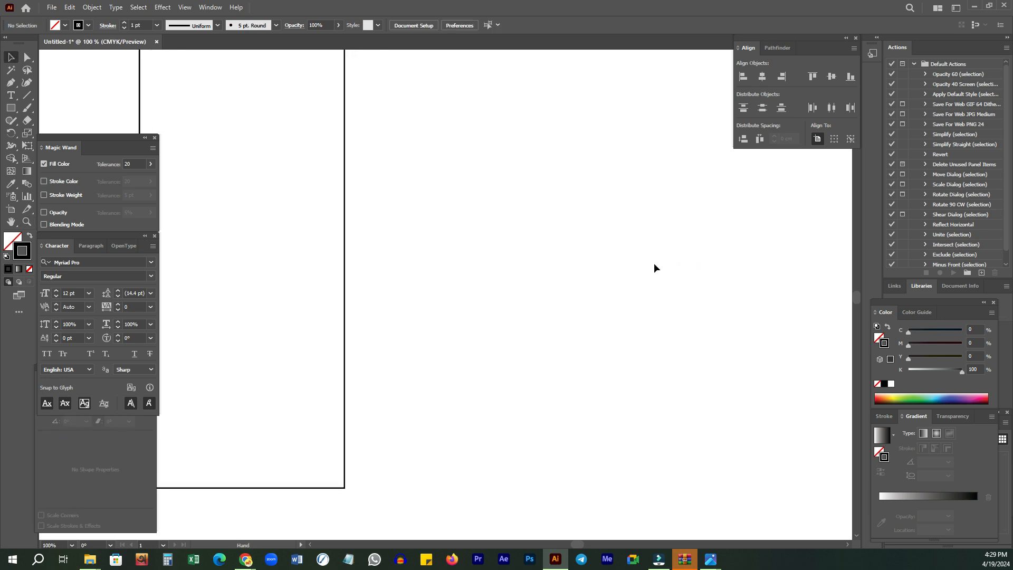
{"action": "left_click", "coordinate": [624, 287], "text": "alt"}
{"action": "left_click_drag", "start_coordinate": [625, 323], "coordinate": [575, 281]}
{"action": "key", "text": "v"}
{"action": "left_click_drag", "start_coordinate": [662, 251], "coordinate": [534, 277]}
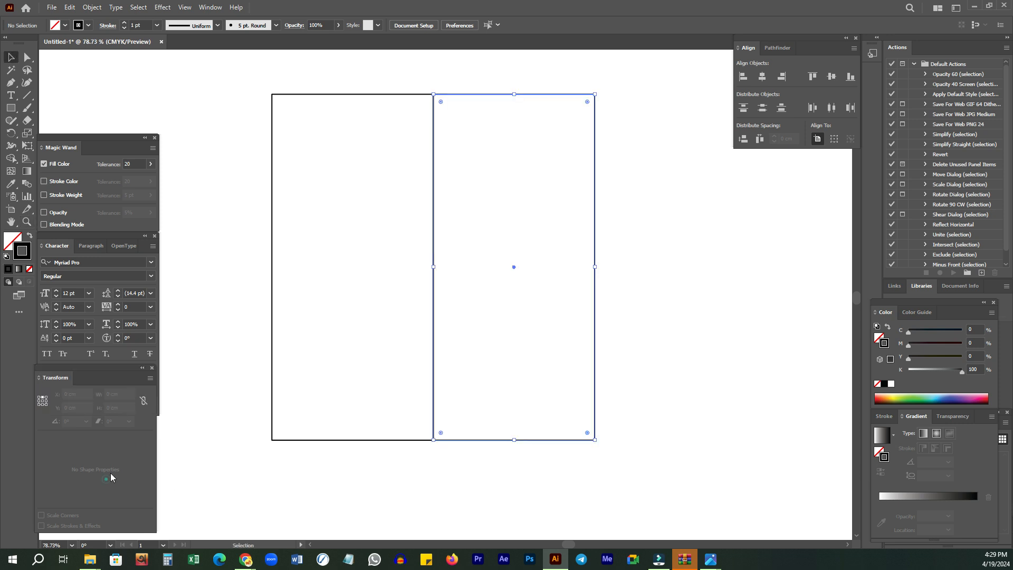
{"action": "left_click_drag", "start_coordinate": [84, 375], "coordinate": [664, 309]}
{"action": "left_click_drag", "start_coordinate": [723, 331], "coordinate": [774, 297]}
{"action": "left_click_drag", "start_coordinate": [482, 303], "coordinate": [448, 290]}
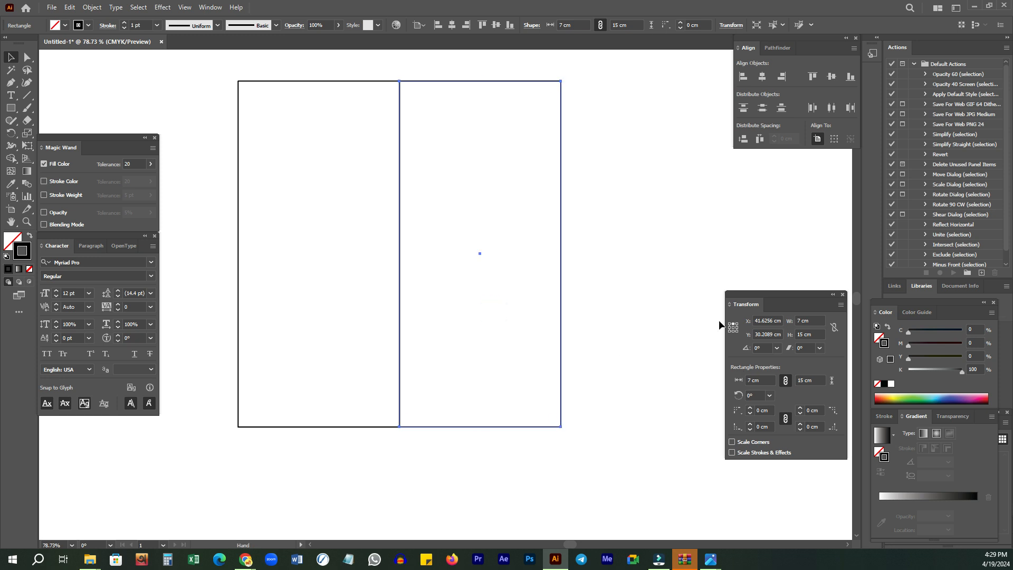
- Set the transform reference point to the middle left and change the right rectangle's width to 4 cm
{"action": "left_click", "coordinate": [730, 330]}
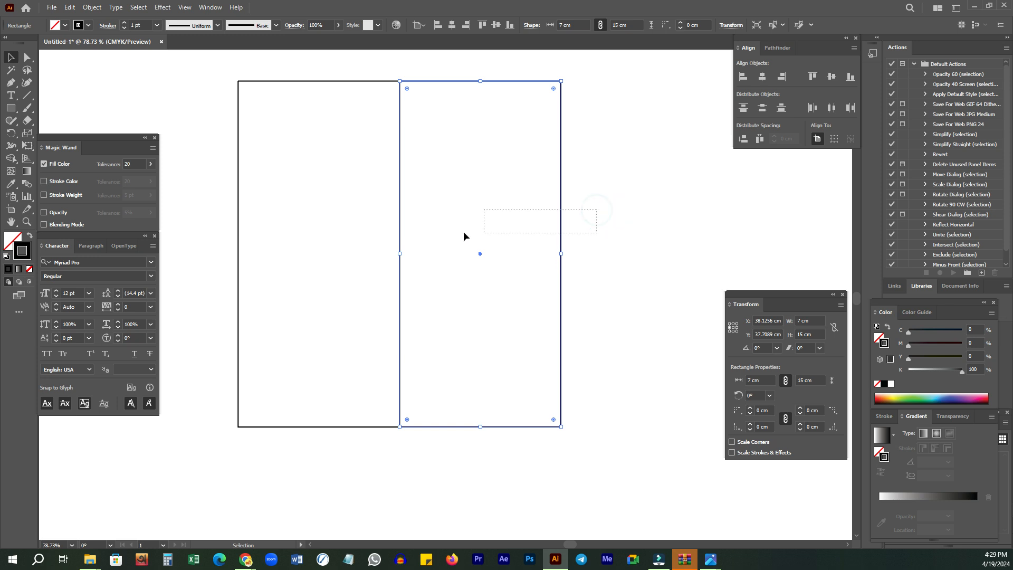
{"action": "left_click", "coordinate": [239, 207]}
{"action": "left_click", "coordinate": [513, 214]}
{"action": "left_click", "coordinate": [813, 321]}
{"action": "type", "text": "4"}
{"action": "key", "text": "Return"}
{"action": "left_click", "coordinate": [579, 267]}
- Duplicate the 7 cm and 4 cm rectangles together to the right, edge to edge, making a row of four box panels
{"action": "key", "text": "z"}
{"action": "left_click_drag", "start_coordinate": [555, 262], "coordinate": [488, 280]}
{"action": "left_click_drag", "start_coordinate": [613, 272], "coordinate": [486, 276]}
{"action": "key", "text": "v"}
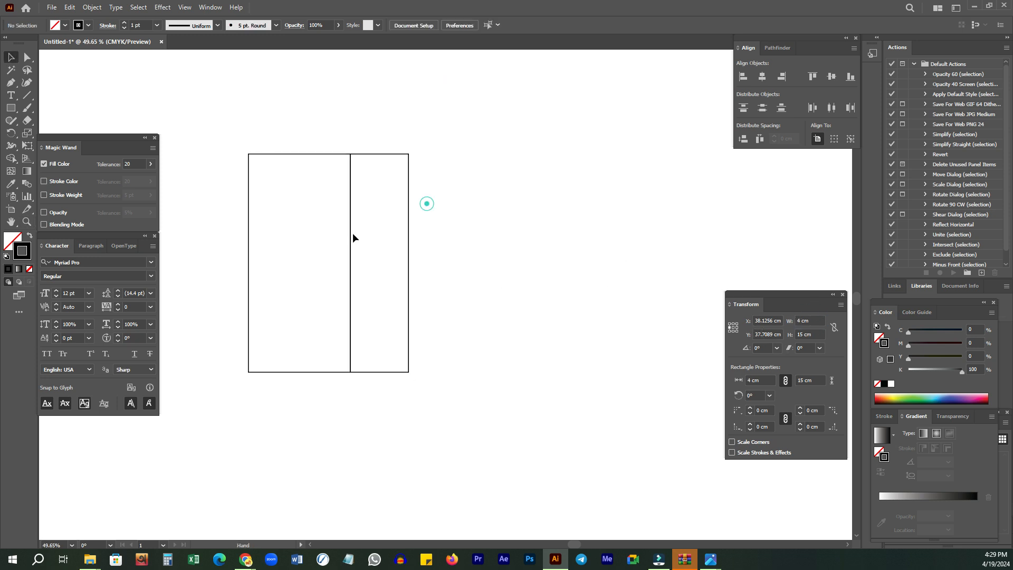
{"action": "left_click_drag", "start_coordinate": [493, 210], "coordinate": [351, 262]}
{"action": "left_click", "coordinate": [350, 262]}
{"action": "left_click_drag", "start_coordinate": [359, 265], "coordinate": [510, 278]}
{"action": "left_click", "coordinate": [619, 252]}
{"action": "left_click_drag", "start_coordinate": [390, 262], "coordinate": [419, 258]}
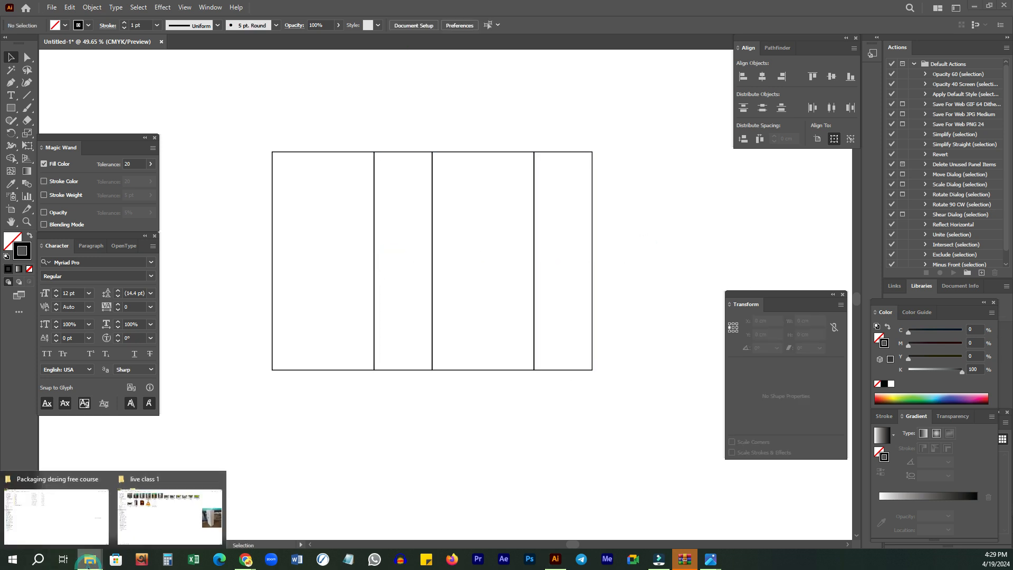
- Select the rightmost 4 cm panel of the row to point it out
{"action": "left_click_drag", "start_coordinate": [571, 244], "coordinate": [634, 201]}
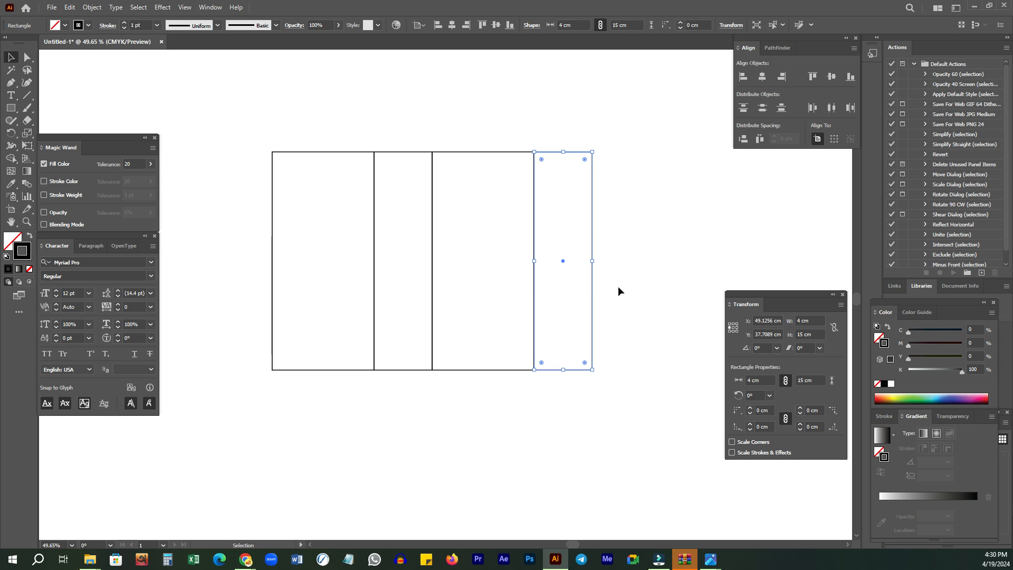
{"action": "left_click", "coordinate": [656, 227]}
{"action": "left_click_drag", "start_coordinate": [654, 154], "coordinate": [569, 235]}
- Open the photo IMG_20240419_155610.jpg from the "live class 1" folder in a maximized viewer window
{"action": "mouse_move", "coordinate": [94, 564]}
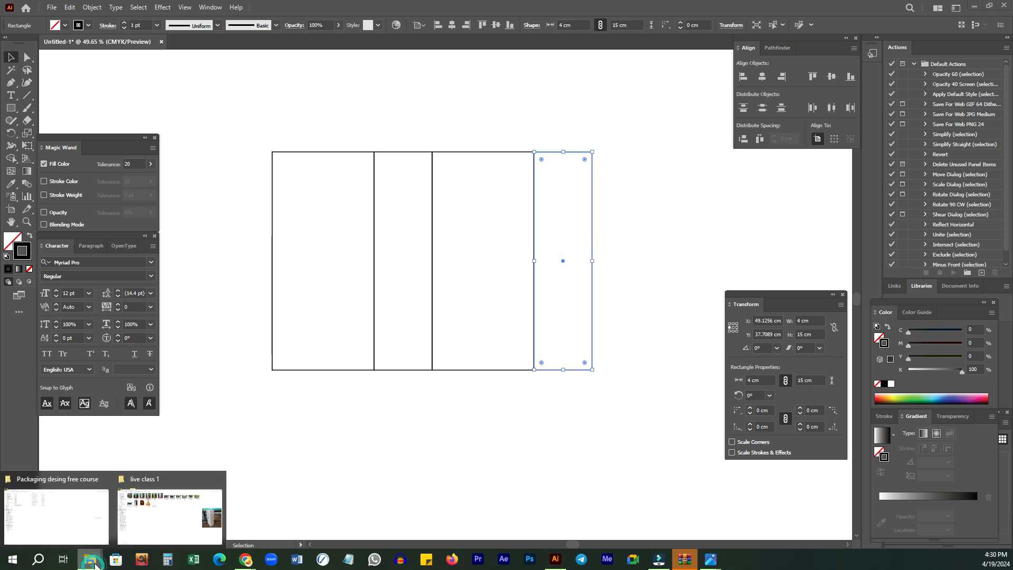
{"action": "left_click", "coordinate": [158, 516]}
{"action": "double_click", "coordinate": [182, 135]}
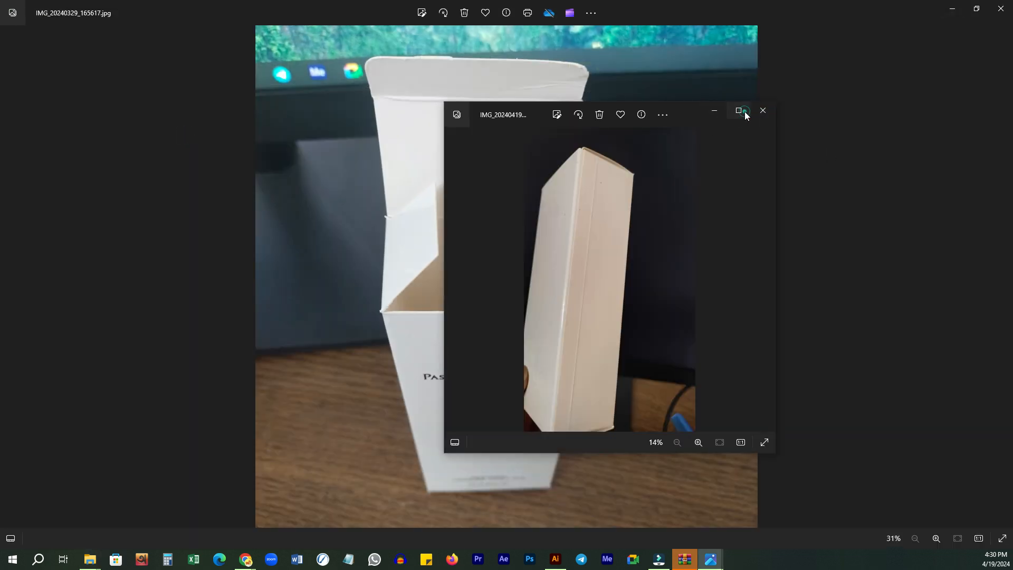
{"action": "left_click", "coordinate": [739, 111]}
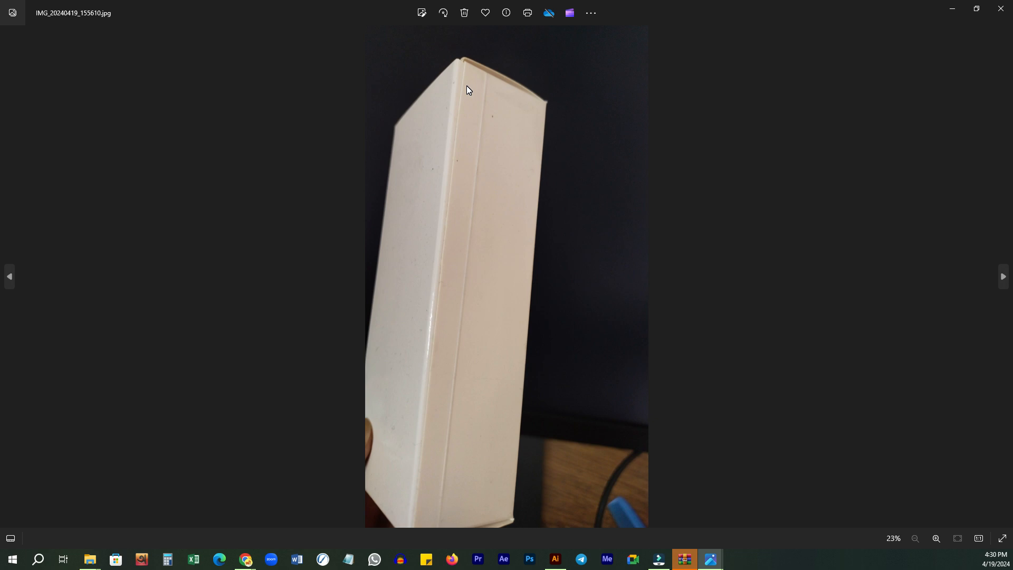
- Select a screenshot area around the box in the photo and loop a red pen line around its long corner edge
{"action": "key", "text": "Print"}
{"action": "left_click_drag", "start_coordinate": [349, 33], "coordinate": [551, 530]}
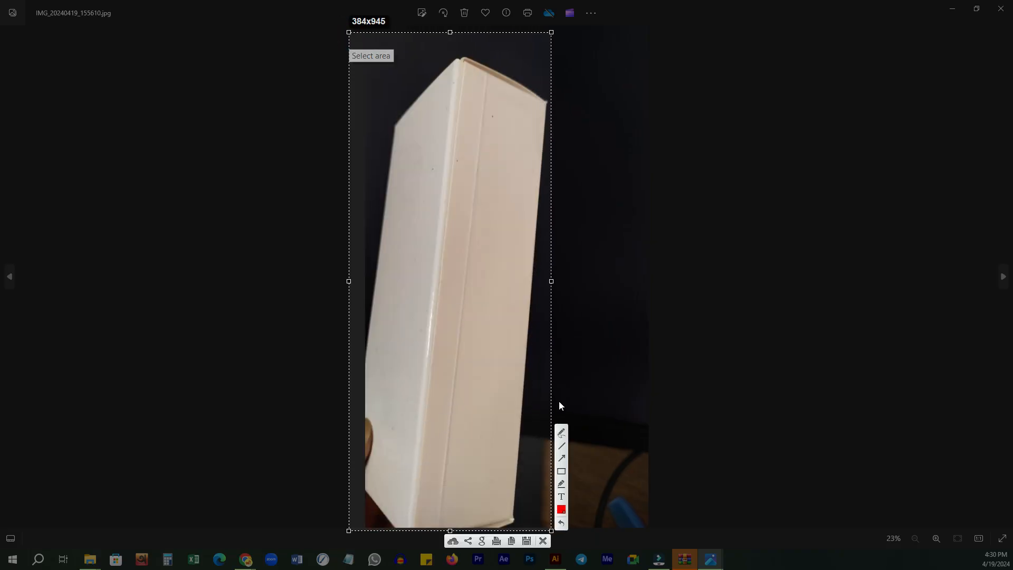
{"action": "left_click_drag", "start_coordinate": [463, 62], "coordinate": [362, 418]}
{"action": "mouse_move", "coordinate": [427, 525]}
{"action": "left_mouse_down"}
{"action": "mouse_move", "coordinate": [491, 245]}
{"action": "mouse_move", "coordinate": [499, 118]}
{"action": "mouse_move", "coordinate": [487, 74]}
{"action": "mouse_move", "coordinate": [447, 73]}
{"action": "left_mouse_up"}
- Draw red pen marks across both visible box sides, short ticks at the corner edge and a long line down the glued side
{"action": "left_click_drag", "start_coordinate": [528, 239], "coordinate": [445, 226]}
{"action": "left_click_drag", "start_coordinate": [446, 160], "coordinate": [459, 124]}
{"action": "left_click_drag", "start_coordinate": [437, 113], "coordinate": [454, 117]}
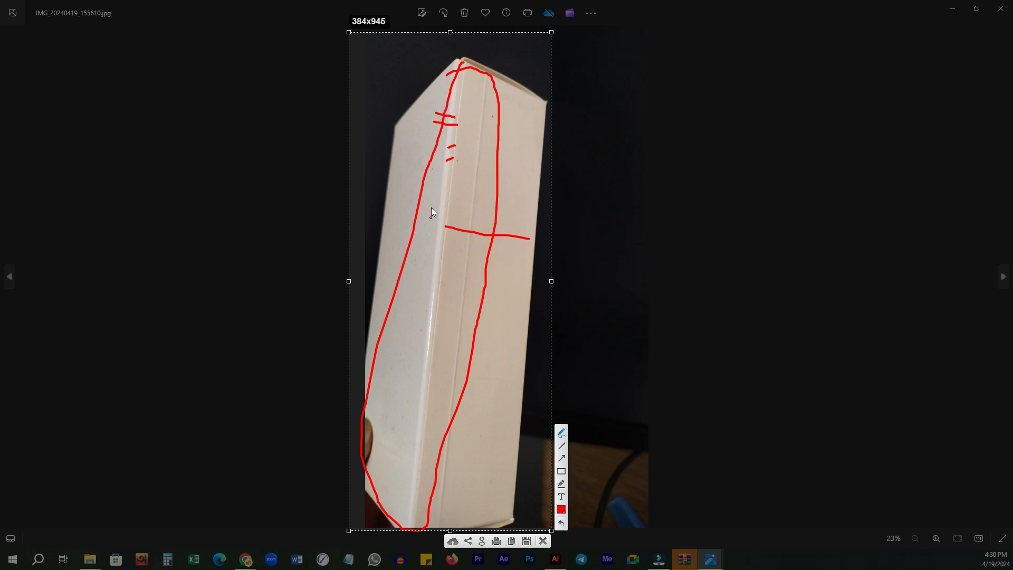
{"action": "left_click_drag", "start_coordinate": [454, 184], "coordinate": [377, 176]}
{"action": "mouse_move", "coordinate": [468, 77]}
{"action": "left_mouse_down"}
{"action": "mouse_move", "coordinate": [473, 337]}
{"action": "mouse_move", "coordinate": [463, 458]}
{"action": "left_mouse_up"}
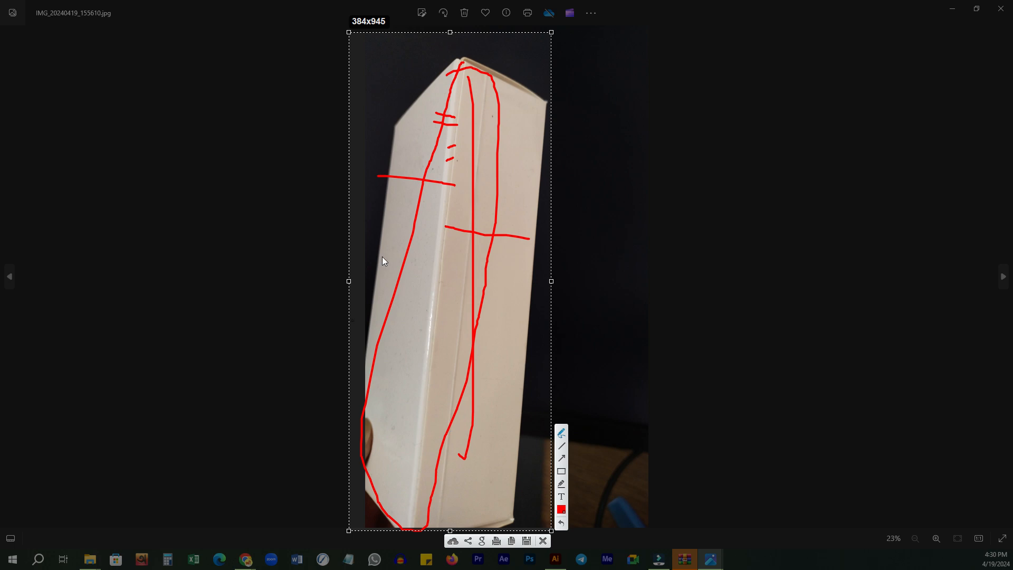
- Discard the red-marked screenshot and switch back to Illustrator to check the width of the rightmost panel
{"action": "left_click", "coordinate": [542, 541]}
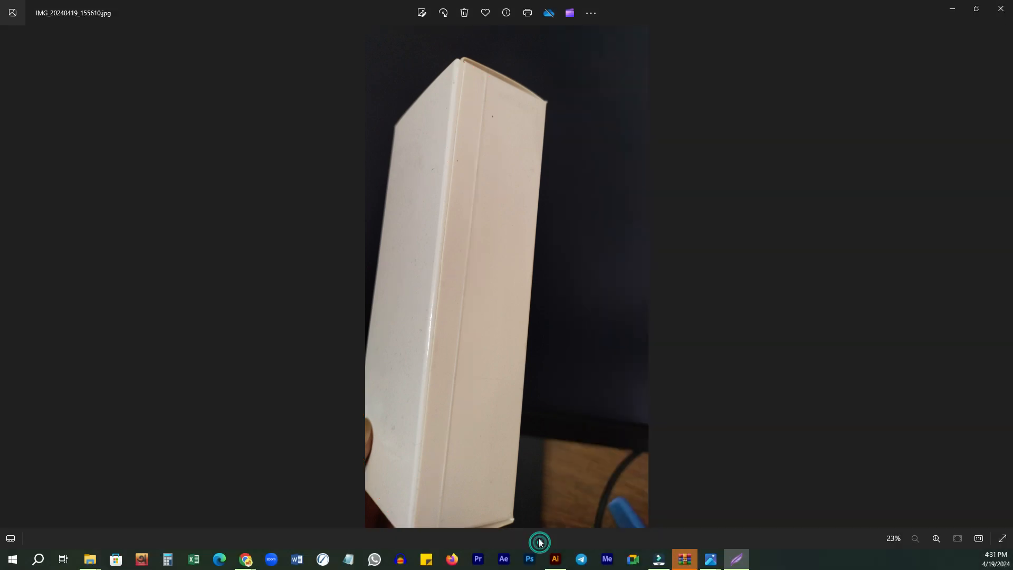
{"action": "left_click", "coordinate": [552, 561]}
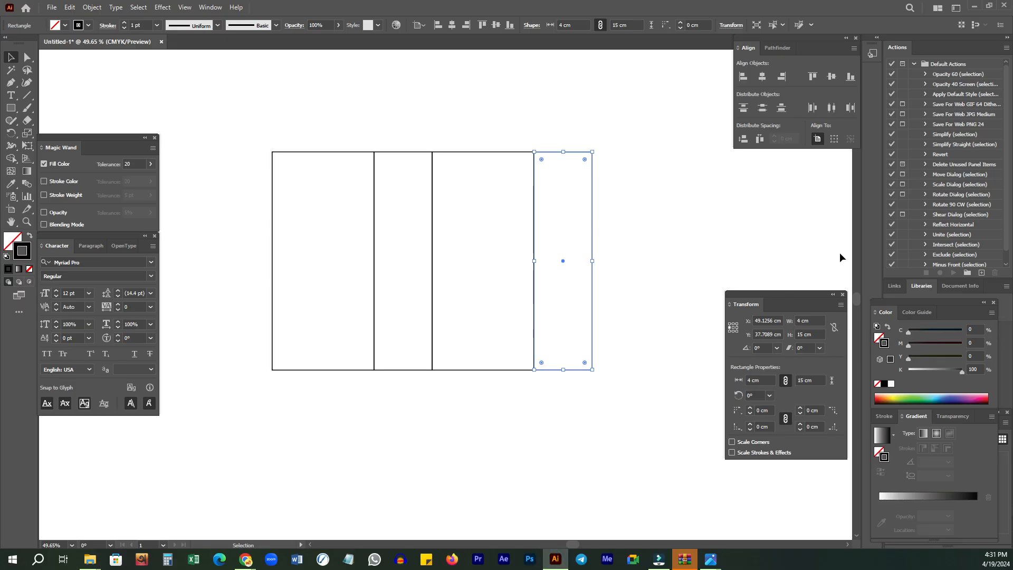
{"action": "left_click", "coordinate": [632, 236]}
{"action": "left_click_drag", "start_coordinate": [607, 211], "coordinate": [610, 253]}
{"action": "left_click", "coordinate": [811, 323]}
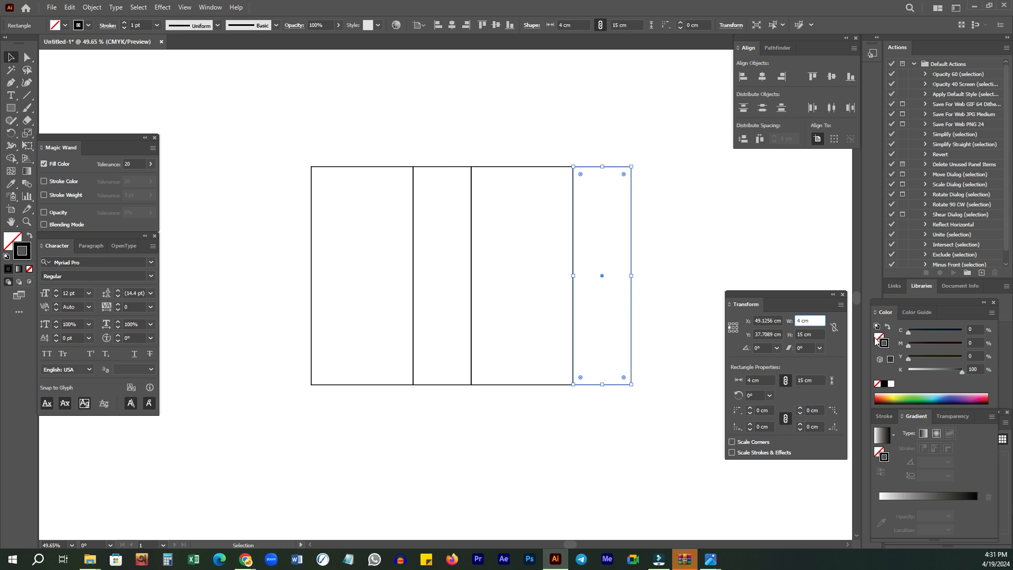
- Select the narrow panel between the two wide panels to point out its size
{"action": "mouse_move", "coordinate": [438, 287]}
{"action": "left_mouse_down"}
{"action": "mouse_move", "coordinate": [416, 296]}
{"action": "mouse_move", "coordinate": [426, 296]}
{"action": "left_mouse_up"}
{"action": "key", "text": "z"}
{"action": "left_click_drag", "start_coordinate": [573, 277], "coordinate": [549, 285]}
{"action": "left_click_drag", "start_coordinate": [648, 277], "coordinate": [601, 282]}
{"action": "left_click_drag", "start_coordinate": [648, 212], "coordinate": [568, 246]}
{"action": "key", "text": "v"}
{"action": "left_click_drag", "start_coordinate": [426, 165], "coordinate": [426, 222]}
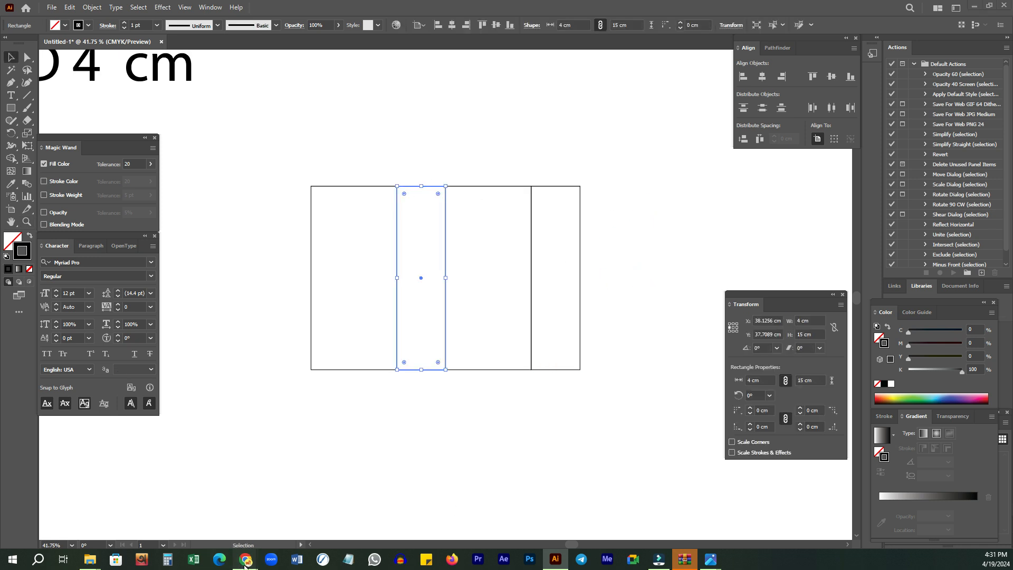
- Switch to the Google Meet call, admit the waiting participant, and return to Illustrator
{"action": "mouse_move", "coordinate": [245, 566]}
{"action": "left_click", "coordinate": [187, 506]}
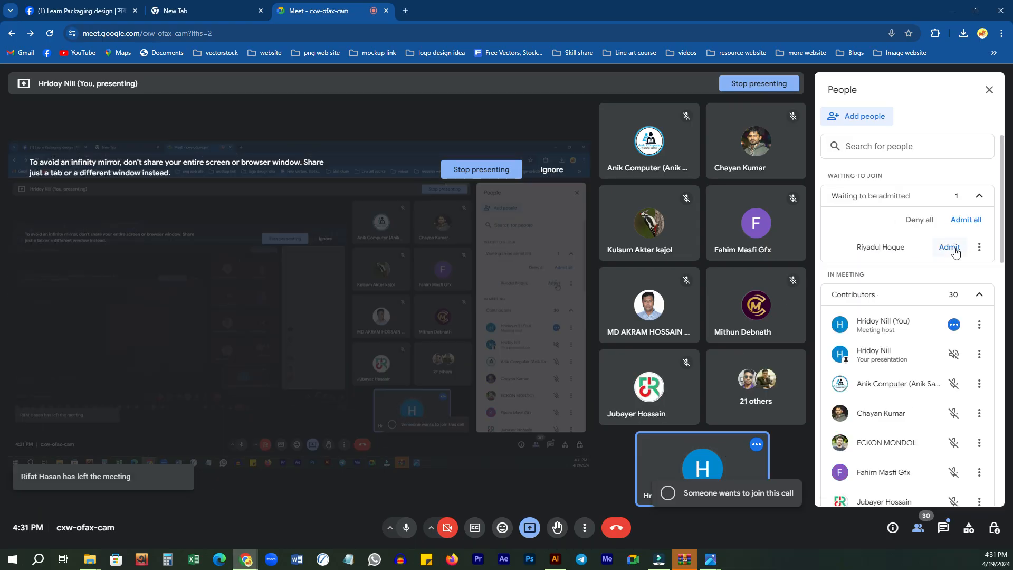
{"action": "left_click", "coordinate": [561, 565]}
- Compare the two narrow panels by selecting the inner one and the rightmost one in turn
{"action": "left_click", "coordinate": [607, 161]}
{"action": "left_click", "coordinate": [427, 154]}
{"action": "left_click", "coordinate": [397, 238]}
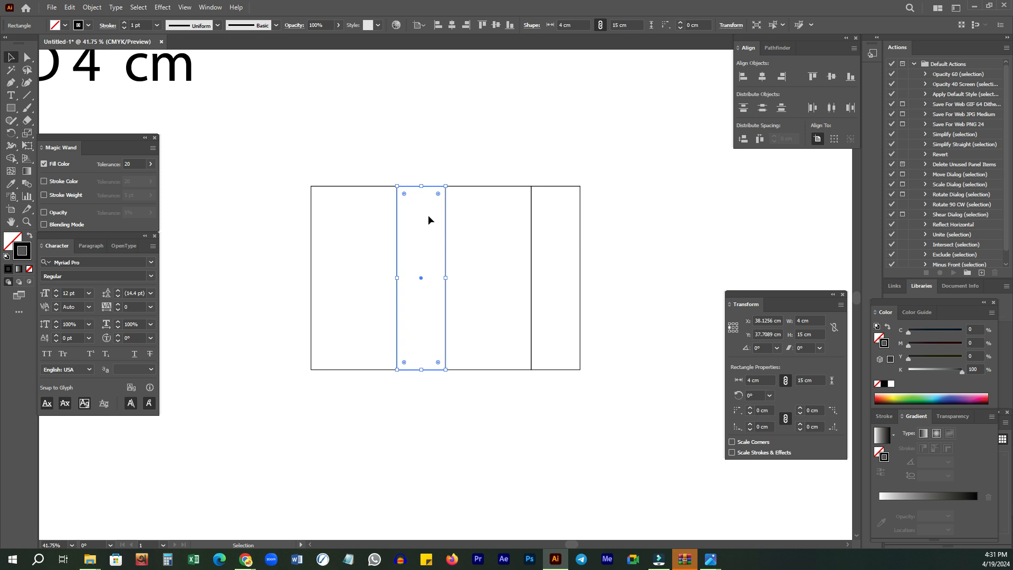
{"action": "left_click_drag", "start_coordinate": [420, 166], "coordinate": [422, 230]}
{"action": "left_click_drag", "start_coordinate": [555, 214], "coordinate": [556, 215]}
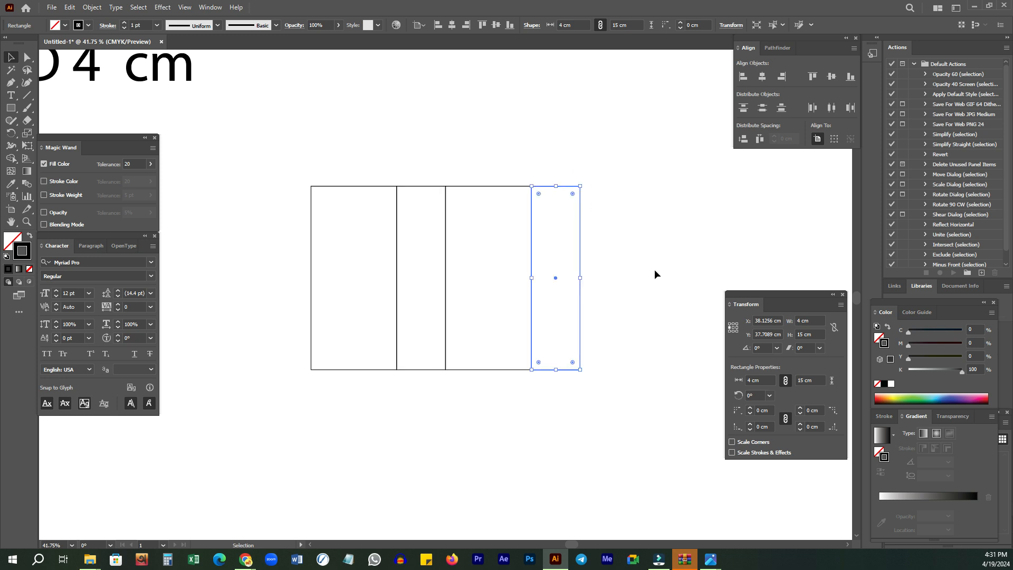
{"action": "left_click", "coordinate": [421, 186]}
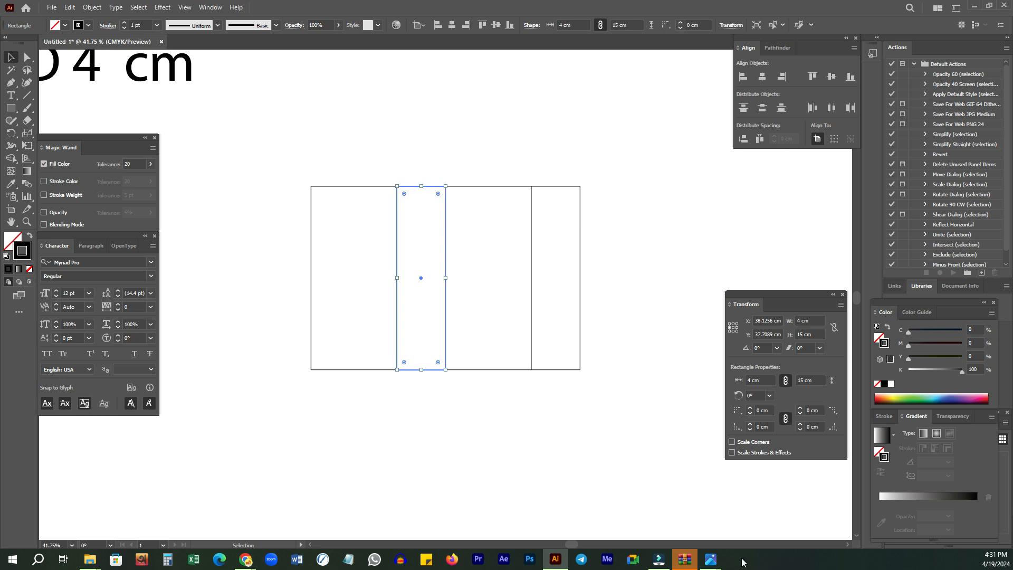
- Switch to the box photo, select a screenshot area around the box, and draw a red pen line down its glued side
{"action": "mouse_move", "coordinate": [710, 559]}
{"action": "left_click", "coordinate": [926, 500]}
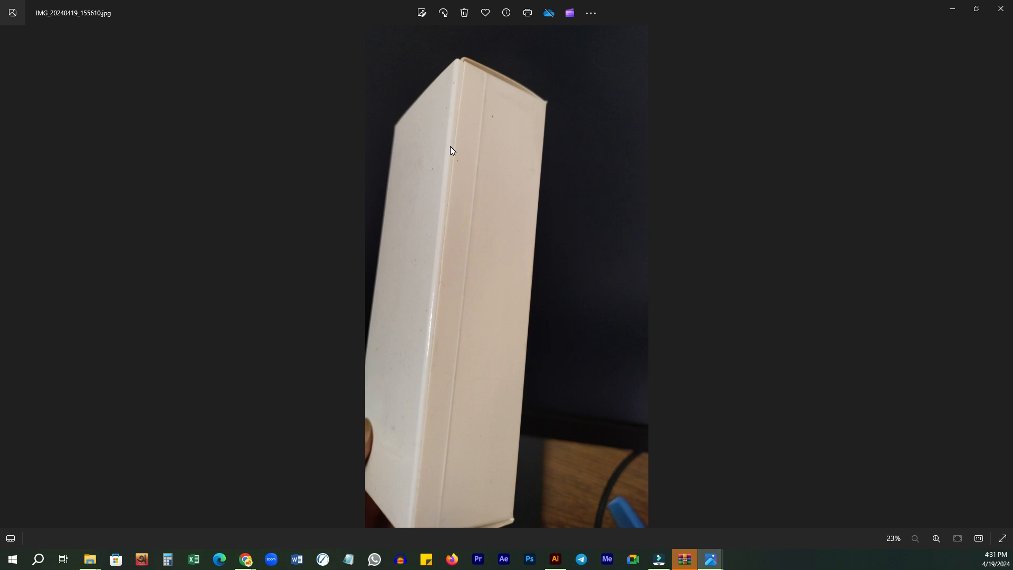
{"action": "key", "text": "Print"}
{"action": "left_click_drag", "start_coordinate": [289, 1], "coordinate": [648, 524]}
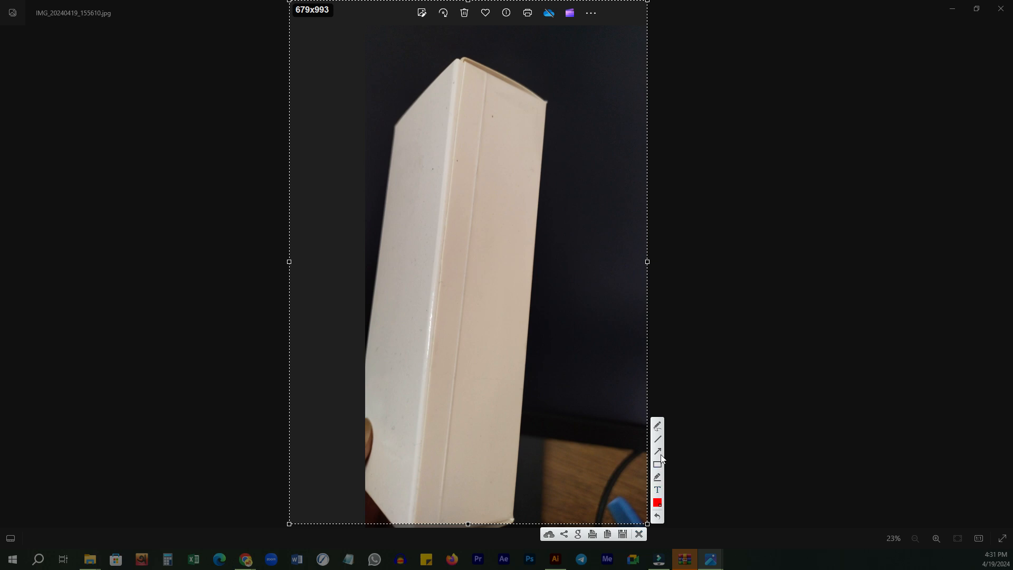
{"action": "left_click", "coordinate": [658, 428]}
{"action": "mouse_move", "coordinate": [455, 70]}
{"action": "left_mouse_down"}
{"action": "mouse_move", "coordinate": [464, 66]}
{"action": "mouse_move", "coordinate": [464, 83]}
{"action": "mouse_move", "coordinate": [468, 66]}
{"action": "mouse_move", "coordinate": [460, 347]}
{"action": "mouse_move", "coordinate": [438, 459]}
{"action": "left_mouse_up"}
{"action": "left_click_drag", "start_coordinate": [416, 534], "coordinate": [421, 529]}
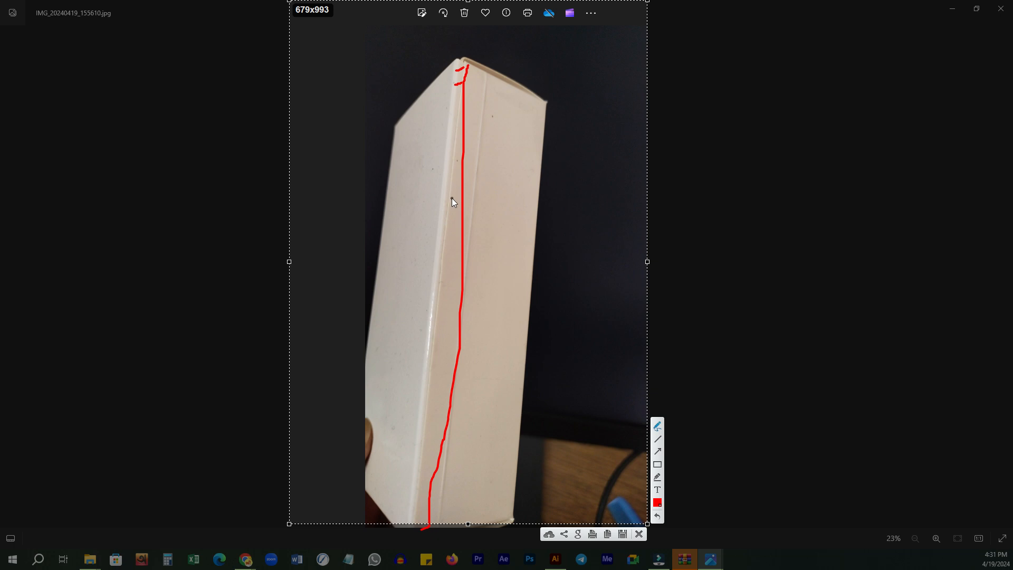
- Draw short red ticks across the box's corner edge and a pen mark on each of the two visible sides
{"action": "left_click_drag", "start_coordinate": [448, 226], "coordinate": [431, 224]}
{"action": "left_click_drag", "start_coordinate": [450, 174], "coordinate": [441, 172]}
{"action": "left_click_drag", "start_coordinate": [448, 198], "coordinate": [441, 198]}
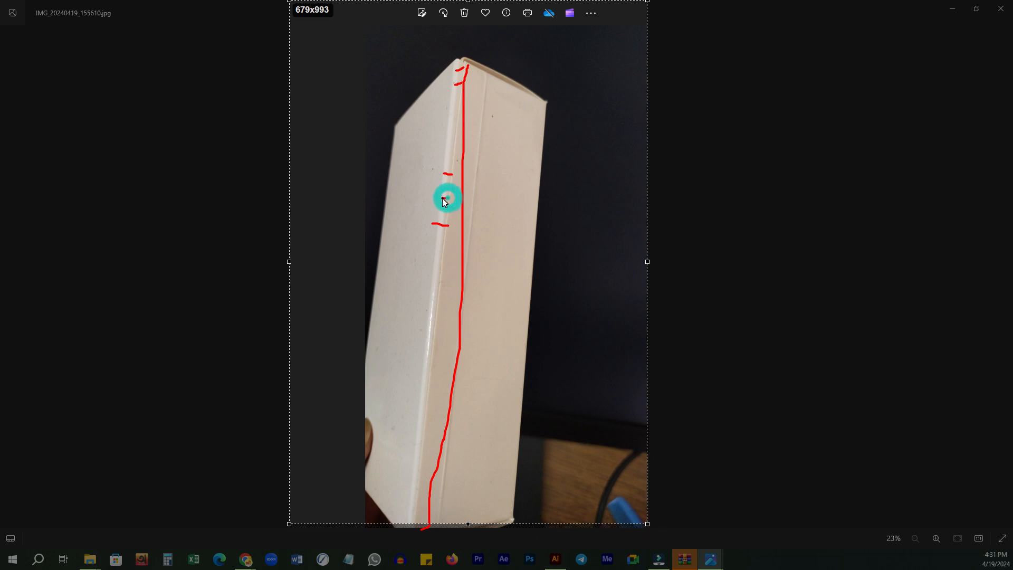
{"action": "left_click_drag", "start_coordinate": [503, 213], "coordinate": [504, 241]}
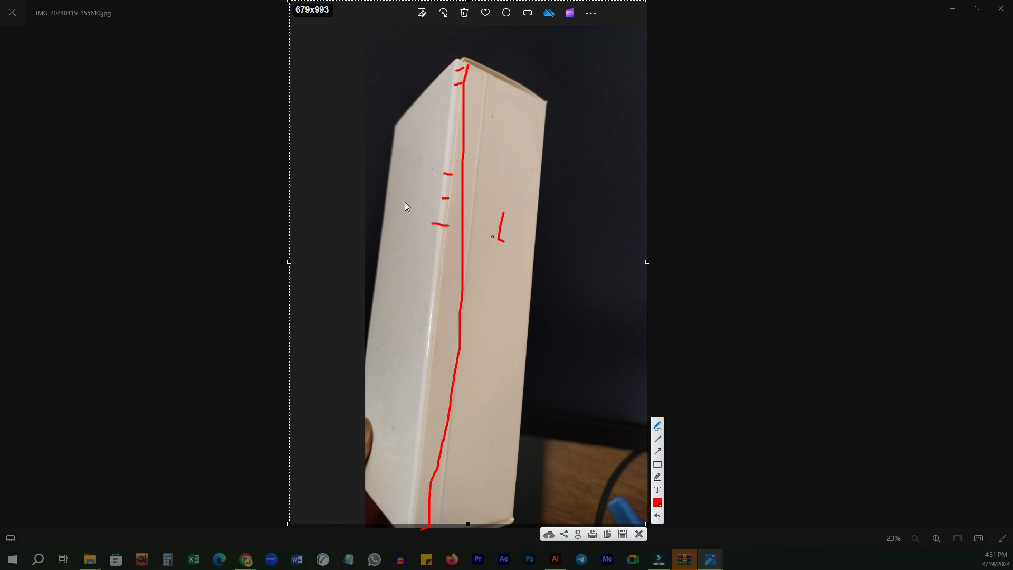
{"action": "left_click_drag", "start_coordinate": [381, 209], "coordinate": [383, 240]}
- Discard the marked screenshot, return to Illustrator, and set the rightmost panel's width to 3.9 cm
{"action": "left_click", "coordinate": [639, 535]}
{"action": "left_click", "coordinate": [558, 564]}
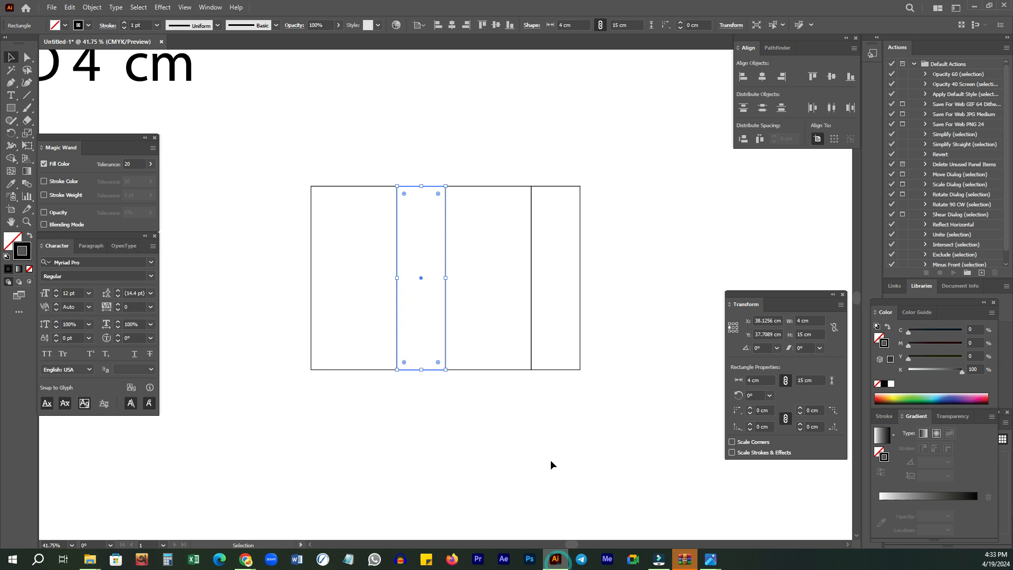
{"action": "left_click_drag", "start_coordinate": [598, 271], "coordinate": [552, 301]}
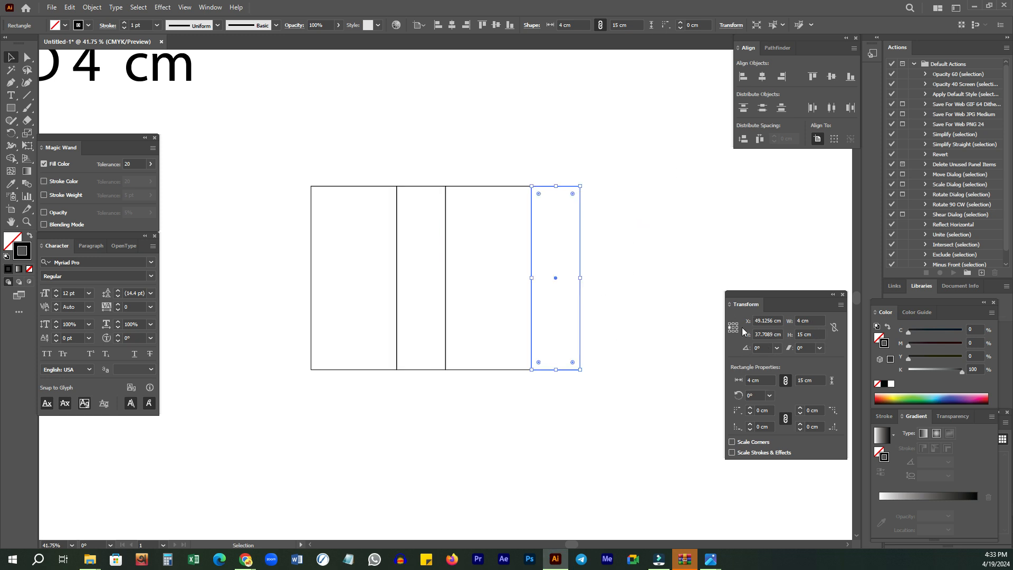
{"action": "left_click", "coordinate": [811, 321]}
{"action": "type", "text": "3.9"}
{"action": "key", "text": "Return"}
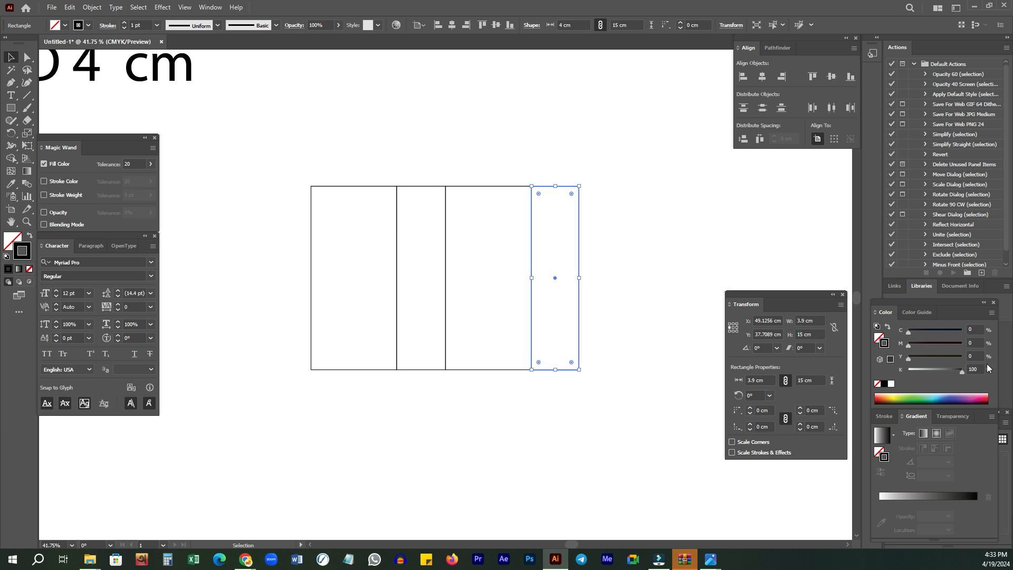
- Duplicate the rightmost 3.9 cm panel to the left end of the row and distribute it flush against the first wide panel with 0 cm spacing
{"action": "left_click", "coordinate": [631, 196]}
{"action": "left_click_drag", "start_coordinate": [415, 313], "coordinate": [476, 289]}
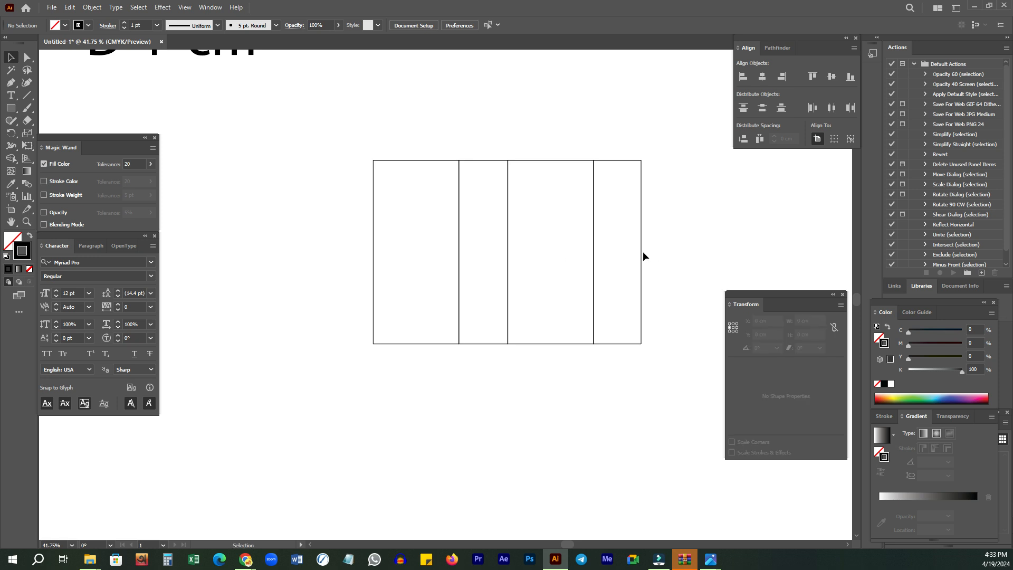
{"action": "left_click_drag", "start_coordinate": [643, 252], "coordinate": [645, 277]}
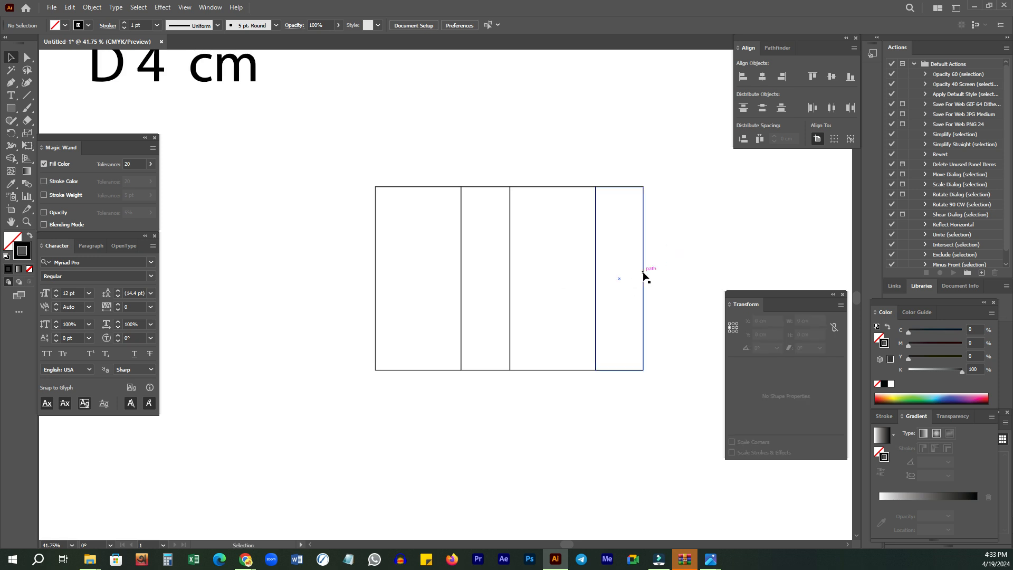
{"action": "left_click_drag", "start_coordinate": [670, 246], "coordinate": [617, 280]}
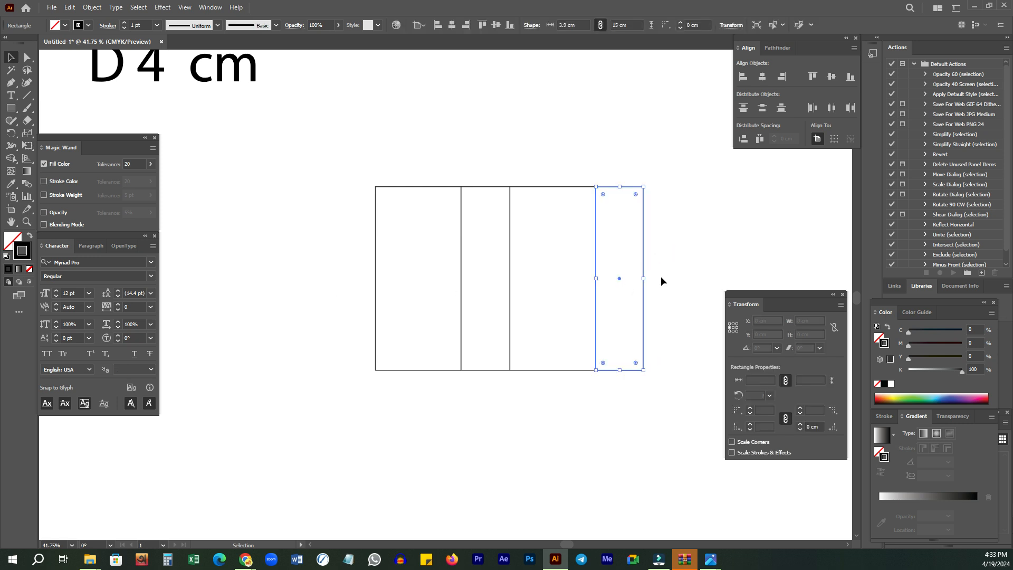
{"action": "left_click_drag", "start_coordinate": [615, 278], "coordinate": [308, 278]}
{"action": "left_click_drag", "start_coordinate": [432, 124], "coordinate": [373, 247]}
{"action": "left_click", "coordinate": [377, 245]}
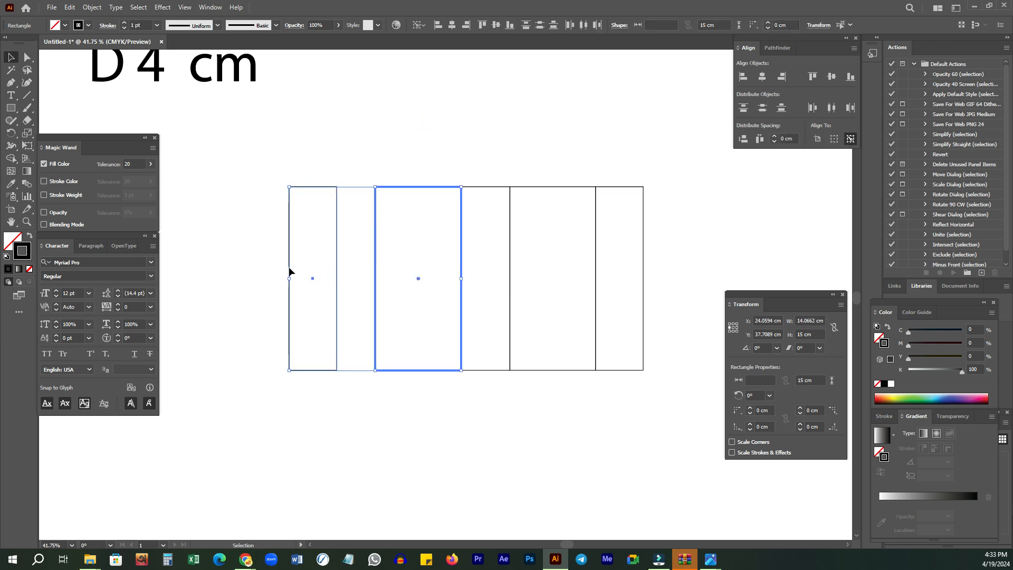
{"action": "left_click", "coordinate": [760, 139]}
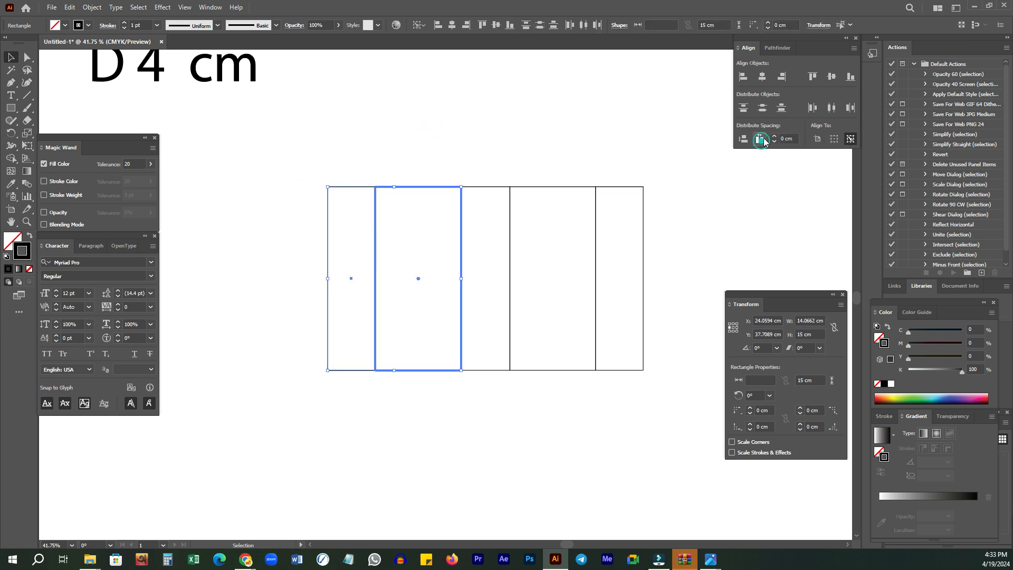
- Set the leftmost panel's width to 1.5 cm, keeping its right edge fixed as the reference point, and deselect it
{"action": "left_click_drag", "start_coordinate": [287, 163], "coordinate": [351, 302]}
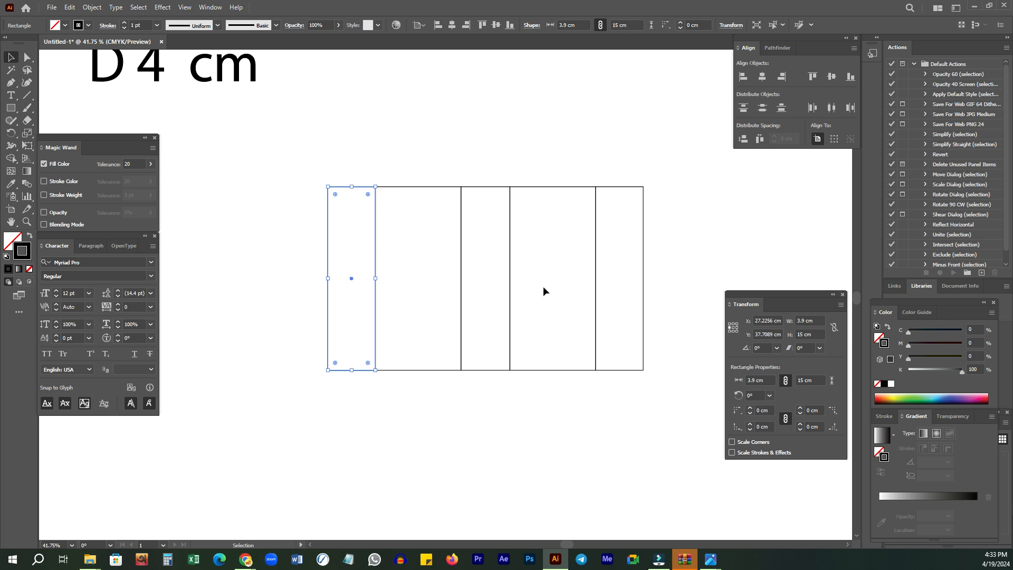
{"action": "left_click", "coordinate": [737, 328]}
{"action": "left_click", "coordinate": [808, 320]}
{"action": "type", "text": "1.5"}
{"action": "key", "text": "Return"}
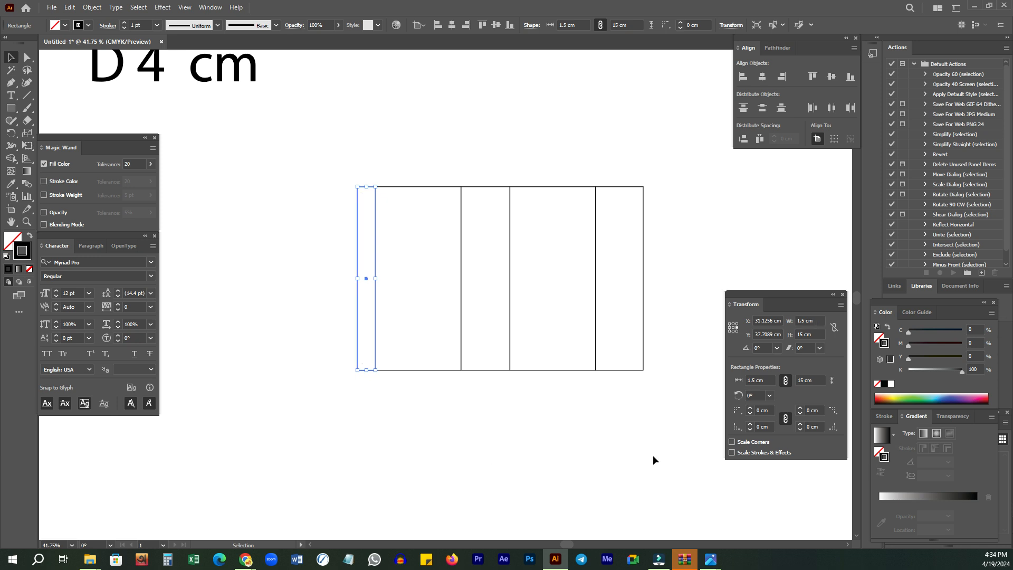
{"action": "left_click", "coordinate": [511, 469]}
{"action": "left_click_drag", "start_coordinate": [291, 235], "coordinate": [363, 188]}
{"action": "left_click", "coordinate": [271, 145]}
{"action": "left_click", "coordinate": [494, 99]}
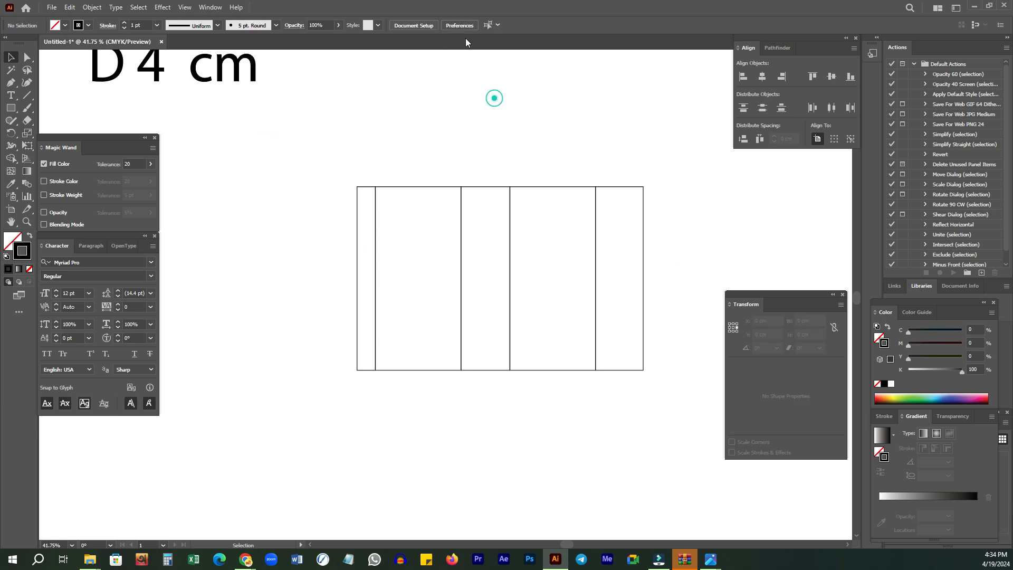
- Open and close the Preferences dialog, and move the Transform panel up beneath the Align panel
{"action": "left_click", "coordinate": [462, 26]}
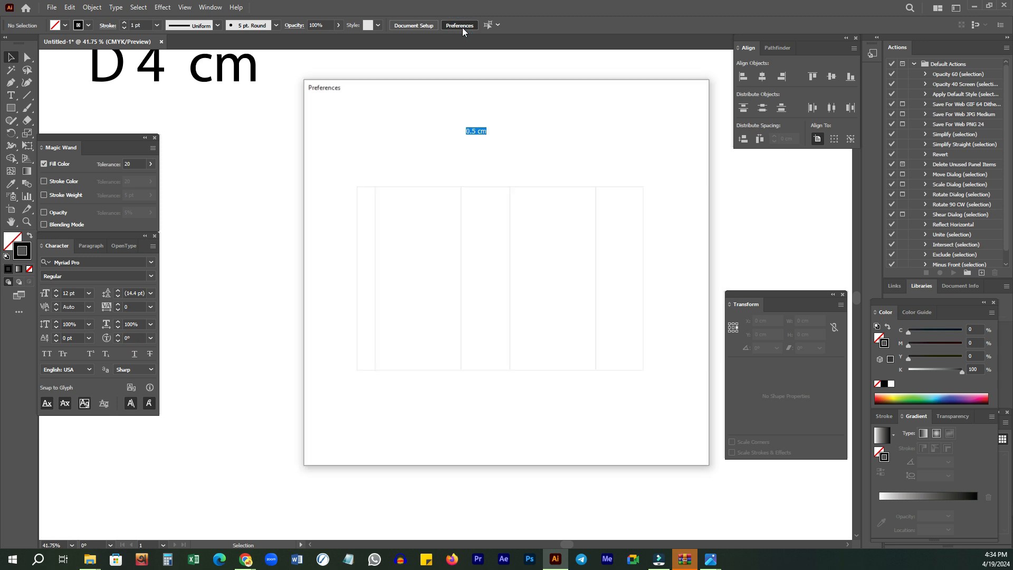
{"action": "left_click", "coordinate": [680, 442]}
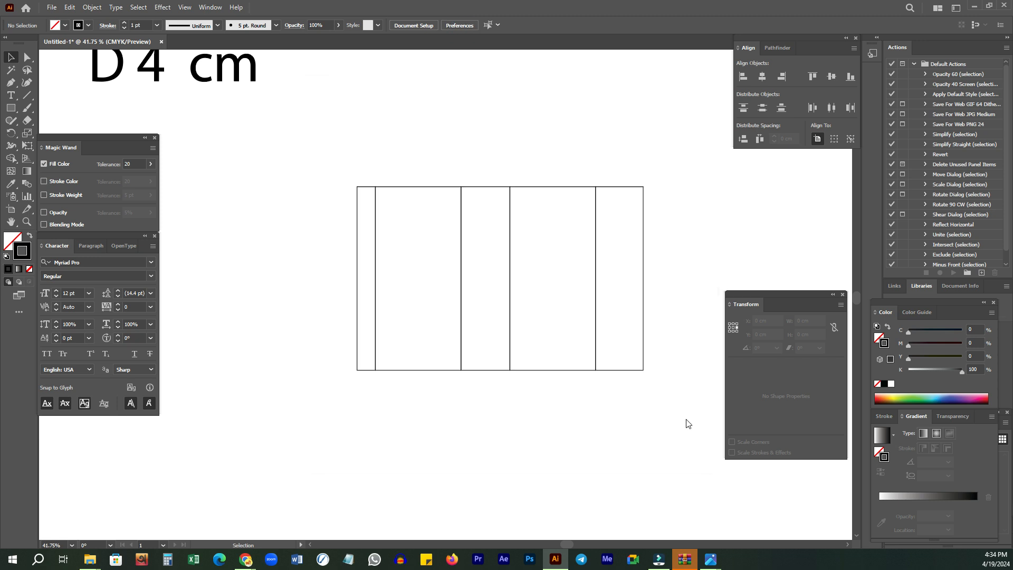
{"action": "left_click_drag", "start_coordinate": [795, 306], "coordinate": [809, 205]}
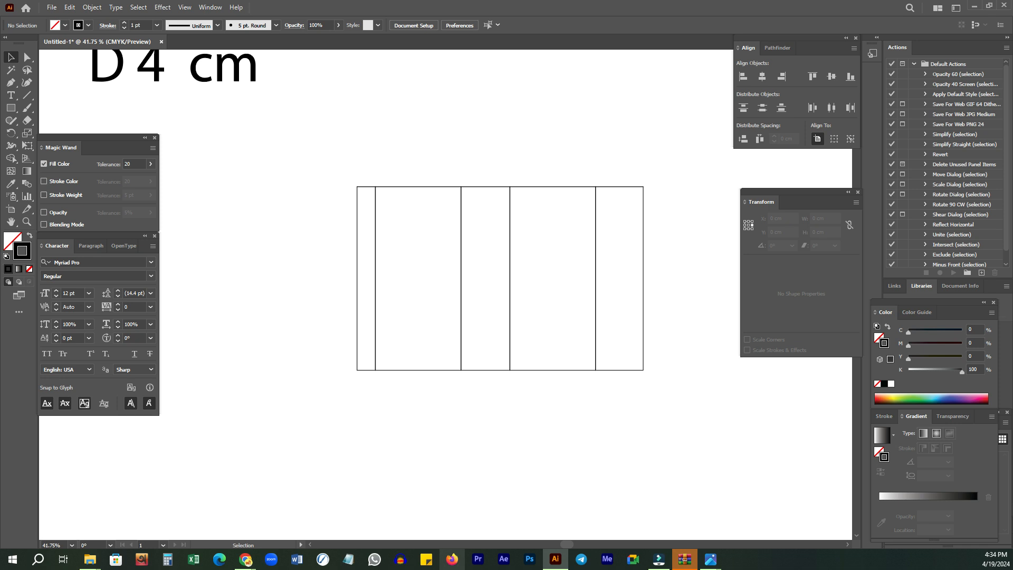
- Switch to the Google Meet call again, admit the newly waiting participant, and come back to Illustrator
{"action": "mouse_move", "coordinate": [246, 558]}
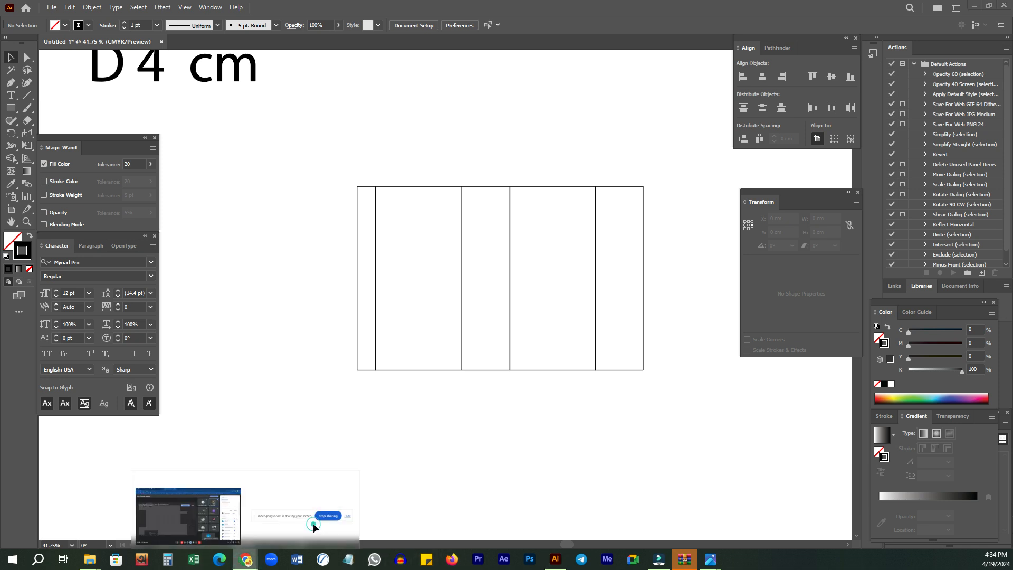
{"action": "left_click", "coordinate": [245, 559]}
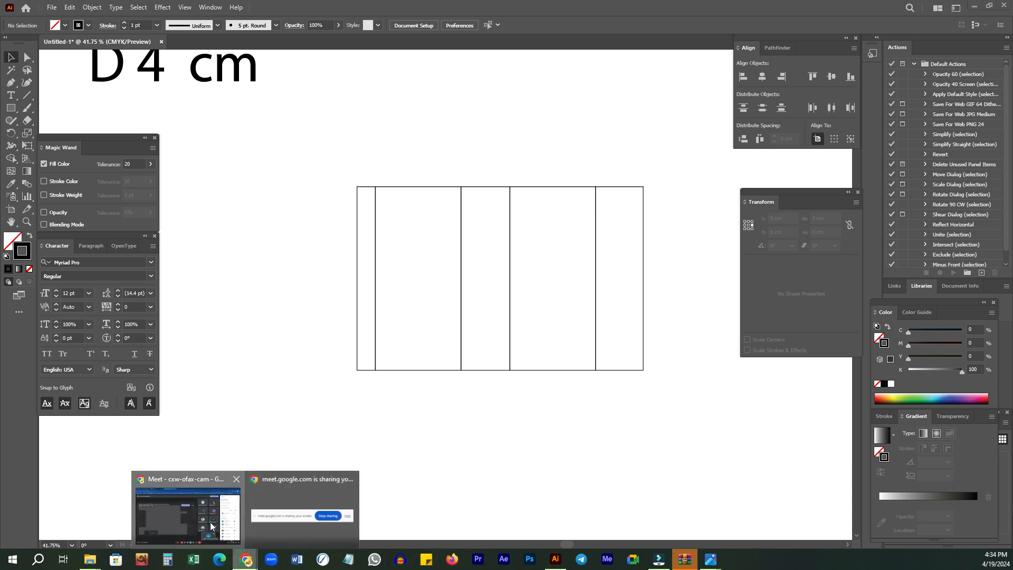
{"action": "left_click", "coordinate": [229, 536]}
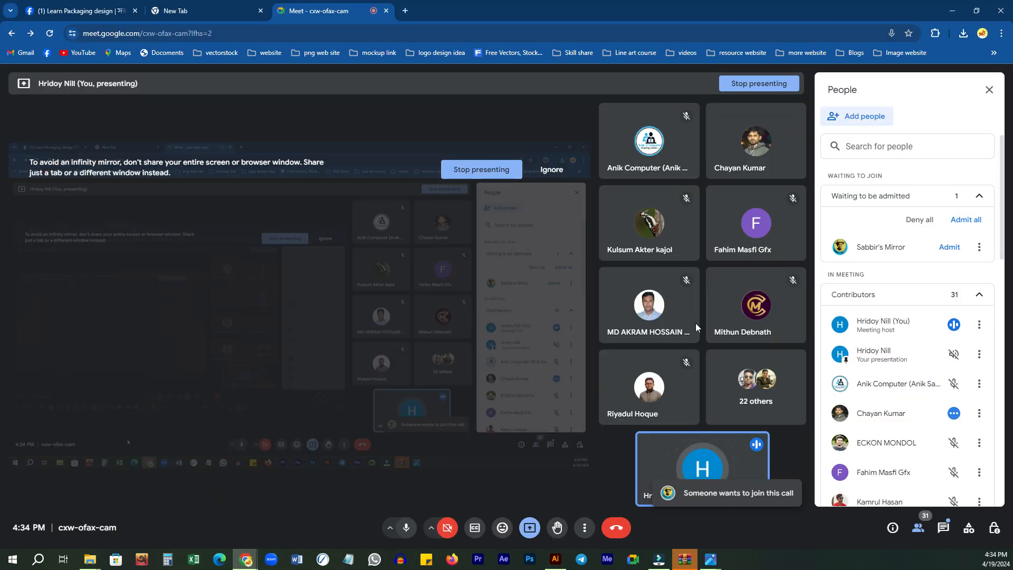
{"action": "left_click", "coordinate": [950, 248]}
{"action": "left_click", "coordinate": [555, 559]}
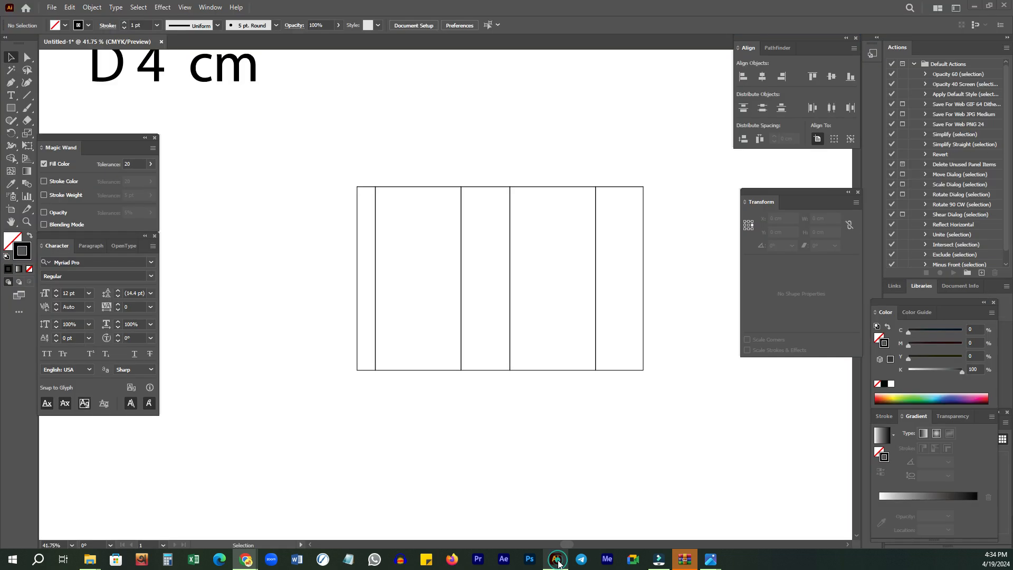
- Select the rightmost panel and the leftmost glue flap in turn to compare their widths
{"action": "left_click_drag", "start_coordinate": [632, 164], "coordinate": [655, 255]}
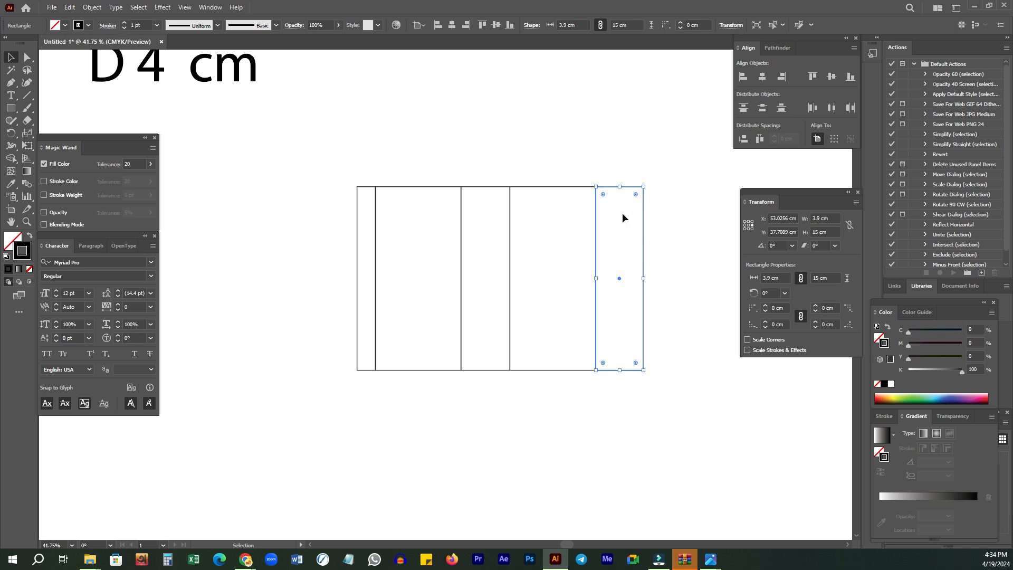
{"action": "left_click_drag", "start_coordinate": [683, 191], "coordinate": [621, 227]}
{"action": "left_click_drag", "start_coordinate": [682, 188], "coordinate": [610, 228]}
{"action": "left_click_drag", "start_coordinate": [682, 180], "coordinate": [611, 229]}
{"action": "left_click_drag", "start_coordinate": [309, 170], "coordinate": [366, 208]}
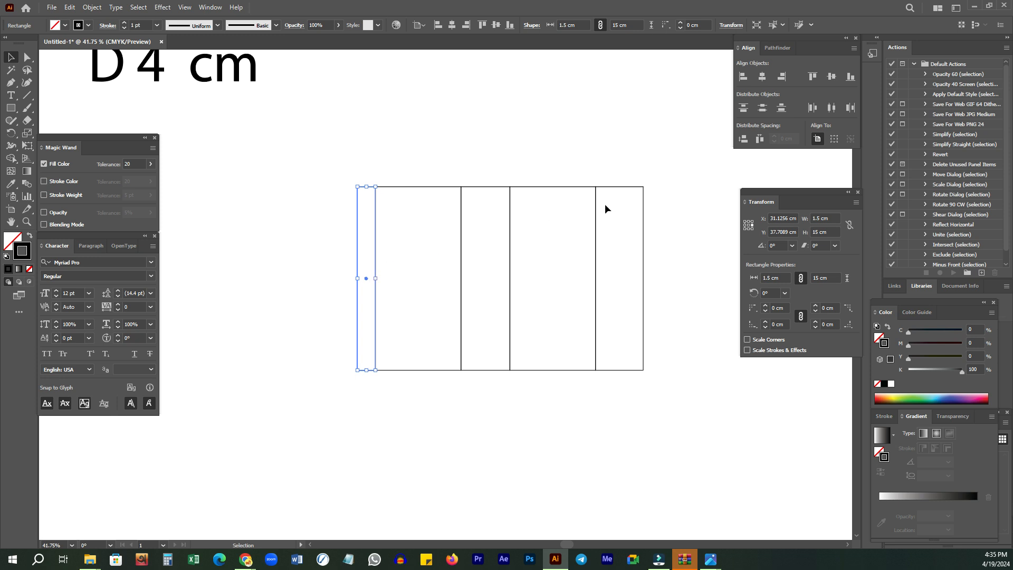
{"action": "left_click_drag", "start_coordinate": [666, 170], "coordinate": [611, 249]}
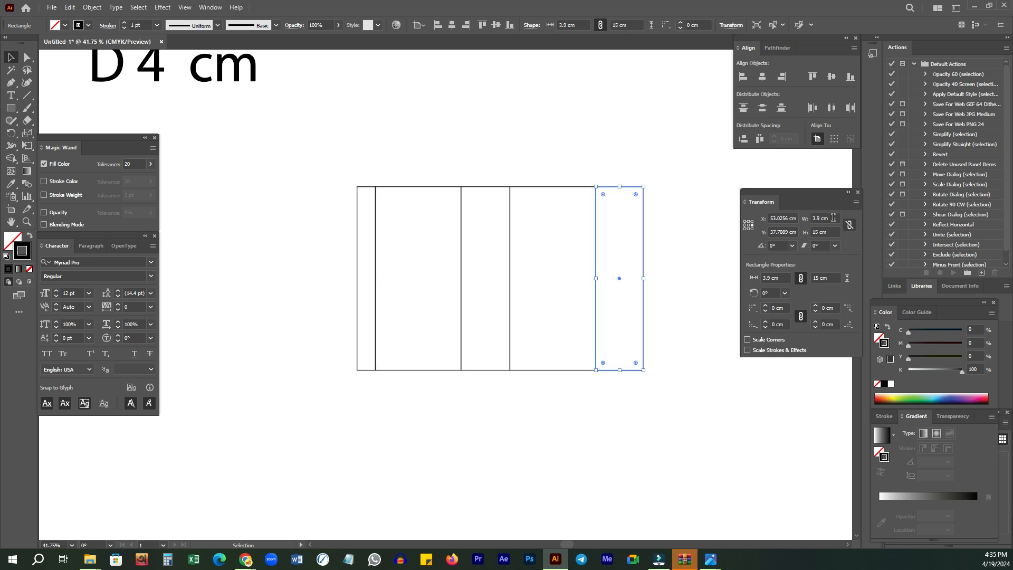
{"action": "left_click", "coordinate": [664, 162]}
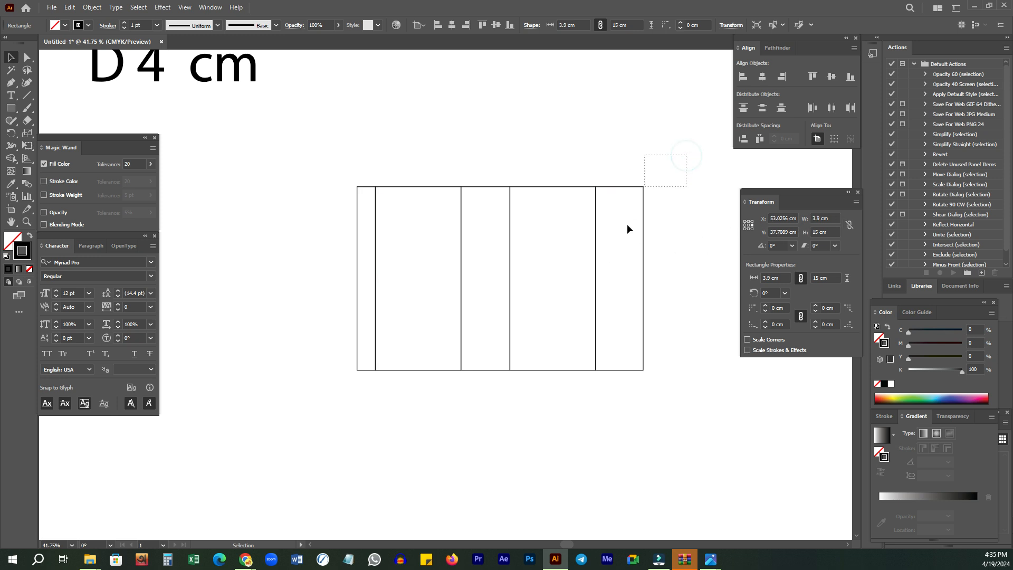
- Inspect the rightmost panel's width value, reselect the panel and the glue flap for comparison, and clear the selection
{"action": "left_click_drag", "start_coordinate": [675, 165], "coordinate": [613, 213]}
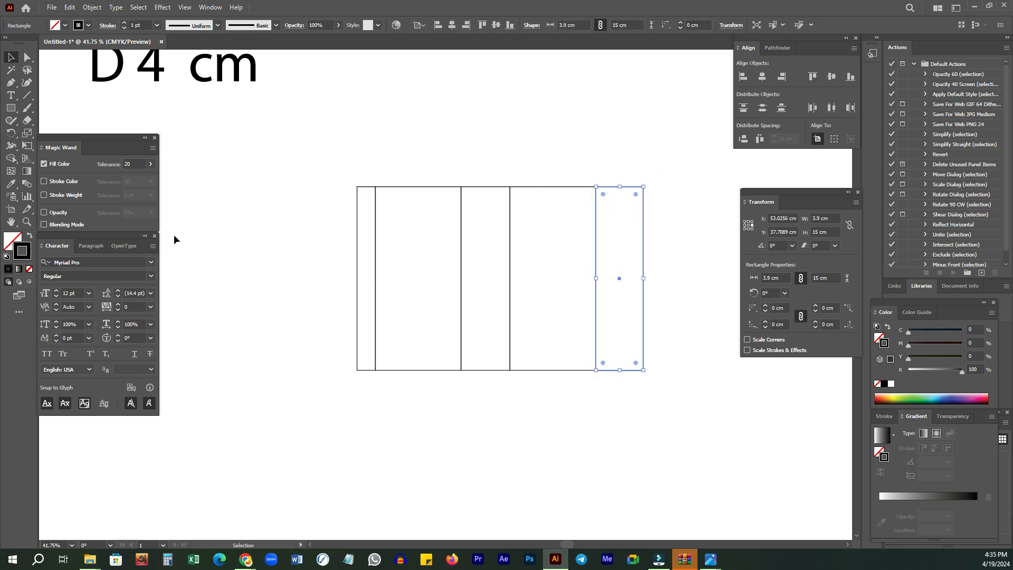
{"action": "left_click_drag", "start_coordinate": [835, 214], "coordinate": [813, 221]}
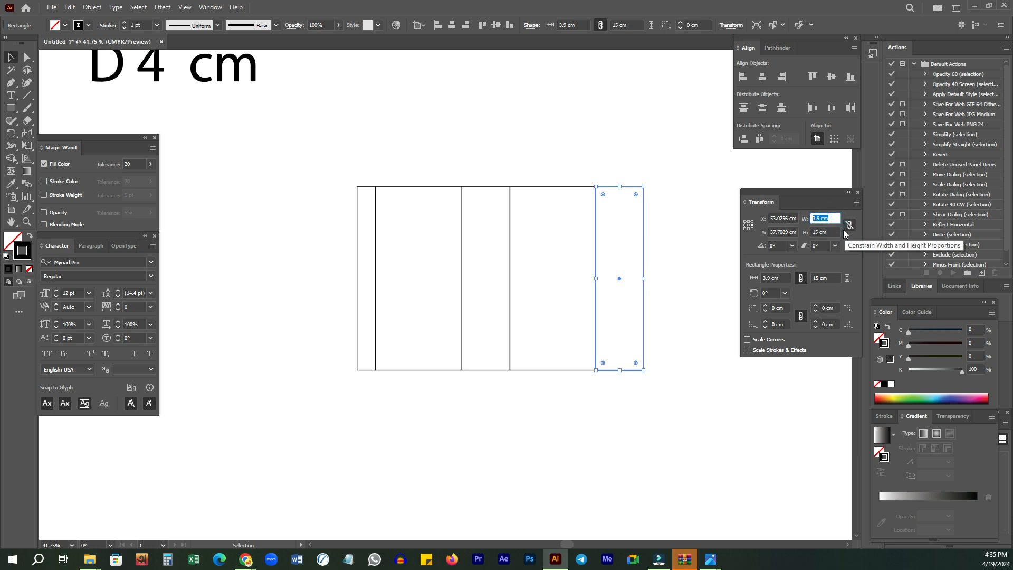
{"action": "left_click", "coordinate": [834, 217]}
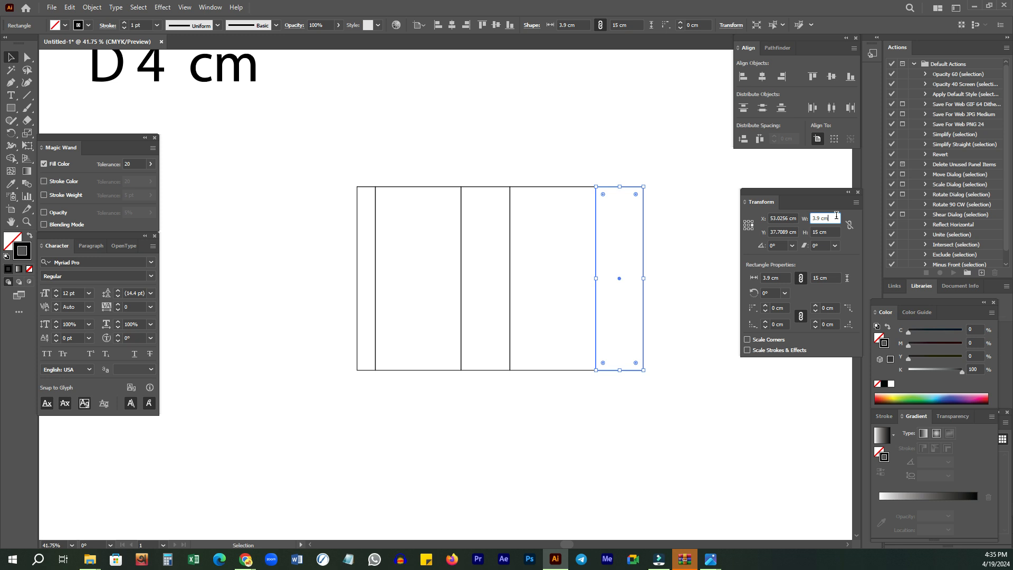
{"action": "left_click", "coordinate": [643, 149]}
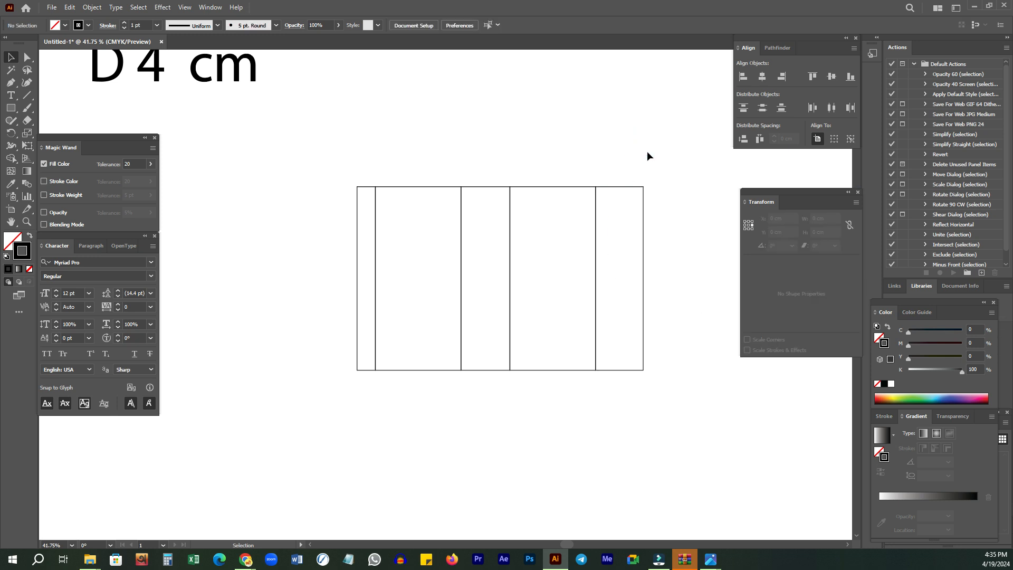
{"action": "left_click_drag", "start_coordinate": [647, 151], "coordinate": [613, 251]}
{"action": "mouse_move", "coordinate": [361, 227]}
{"action": "left_mouse_down"}
{"action": "mouse_move", "coordinate": [352, 227]}
{"action": "mouse_move", "coordinate": [370, 210]}
{"action": "left_mouse_up"}
{"action": "left_click_drag", "start_coordinate": [365, 262], "coordinate": [365, 262]}
{"action": "left_click_drag", "start_coordinate": [341, 184], "coordinate": [365, 277]}
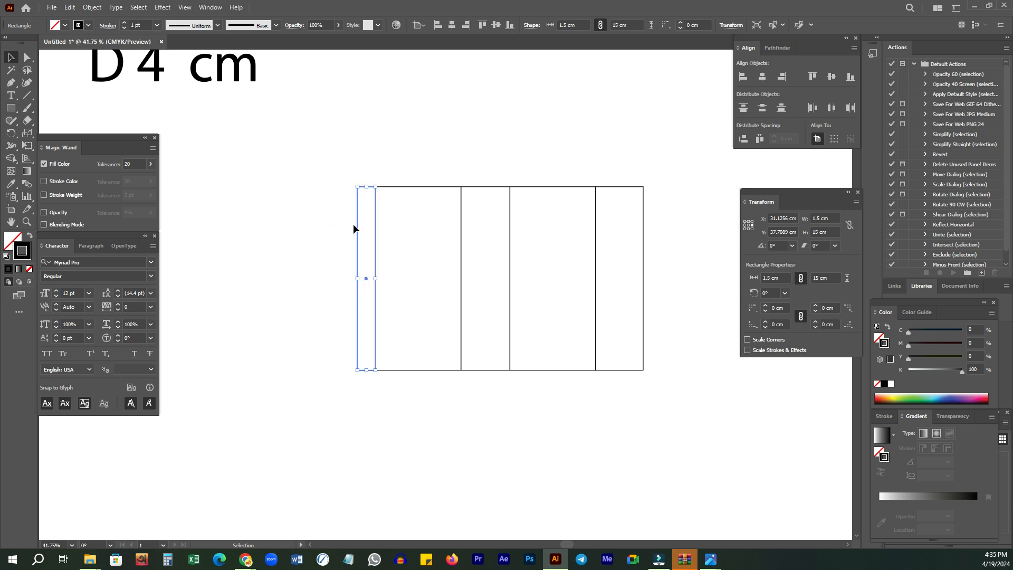
{"action": "left_click", "coordinate": [527, 141]}
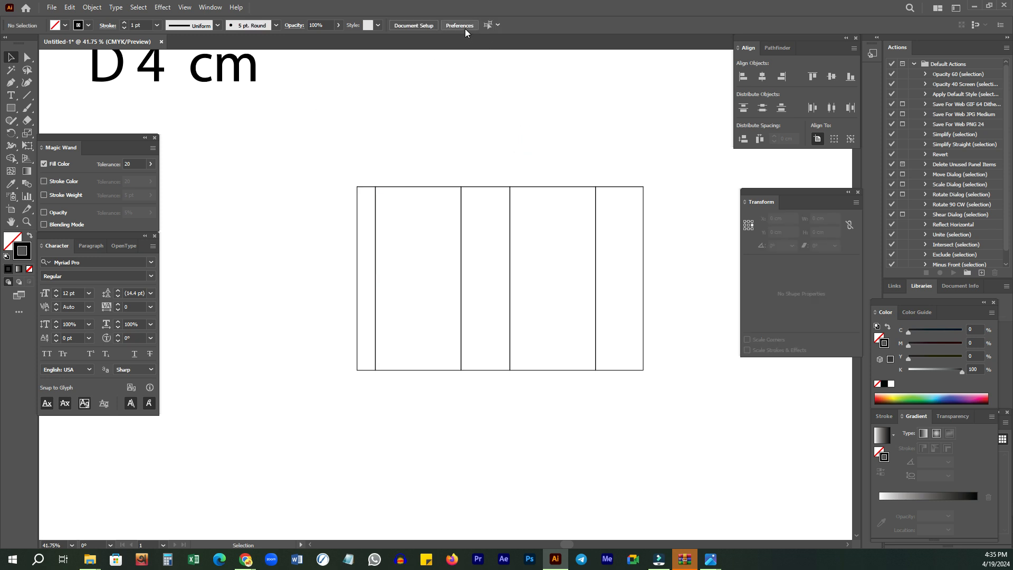
- Check the keyboard increment in the general preferences and cancel the dialog
{"action": "left_click", "coordinate": [459, 27]}
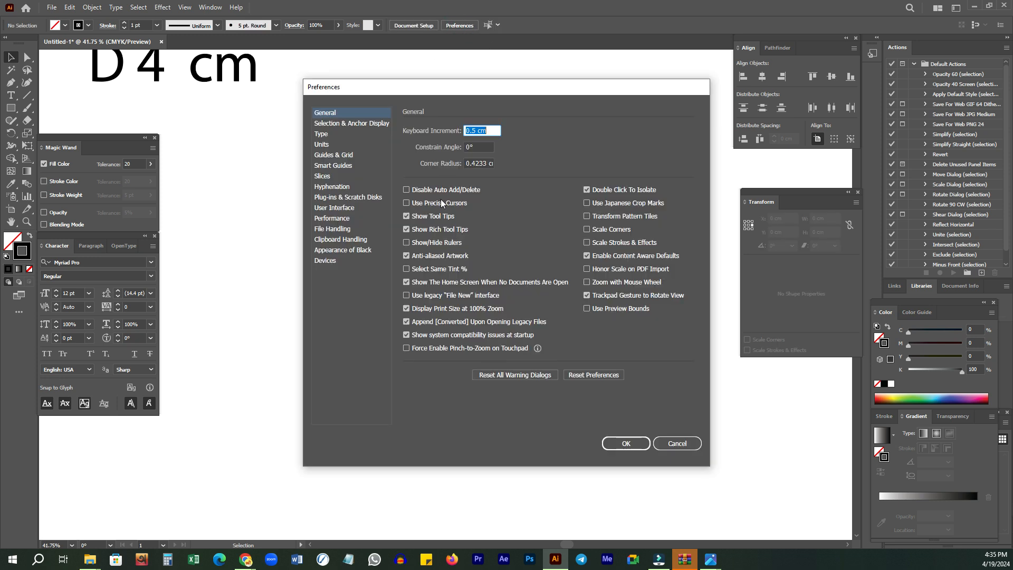
{"action": "double_click", "coordinate": [493, 131]}
{"action": "left_click", "coordinate": [680, 442]}
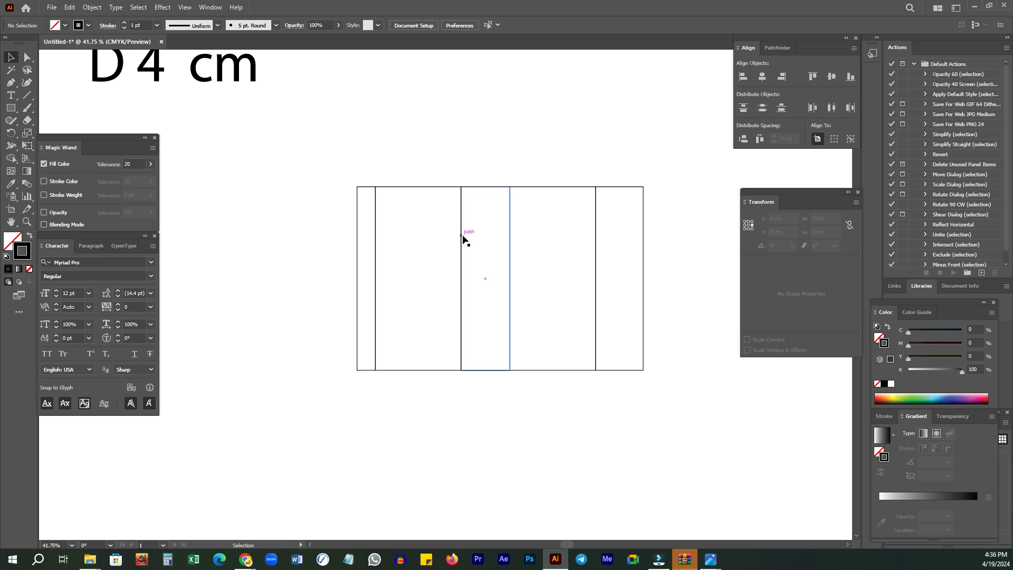
- Switch to the Google Meet call to check for waiting participants, and come back to Illustrator
{"action": "mouse_move", "coordinate": [248, 559]}
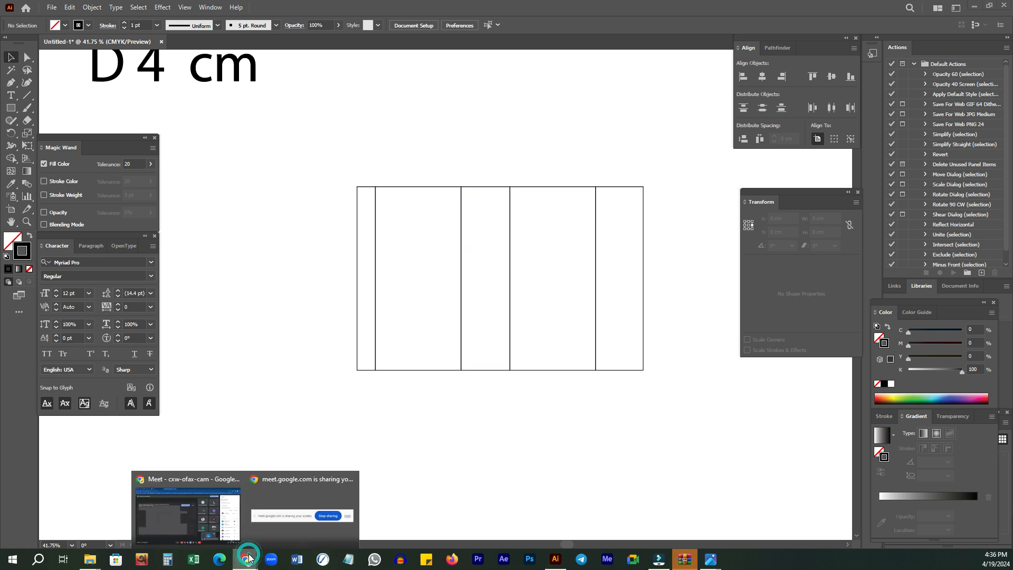
{"action": "left_click", "coordinate": [182, 533]}
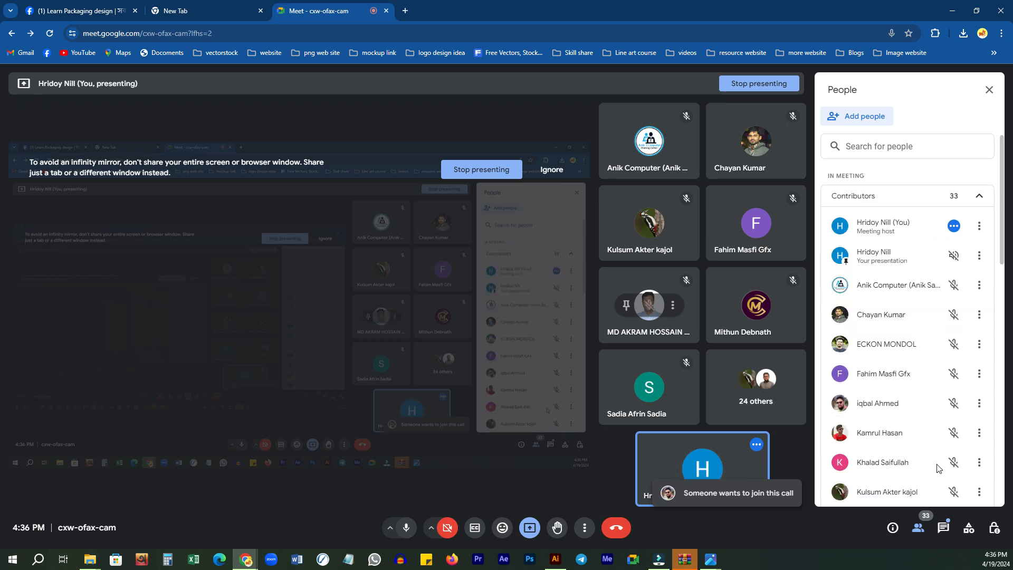
{"action": "left_click", "coordinate": [555, 559]}
- Select the leftmost glue flap and the narrow middle panel in turn to compare their widths
{"action": "left_click_drag", "start_coordinate": [336, 148], "coordinate": [368, 223]}
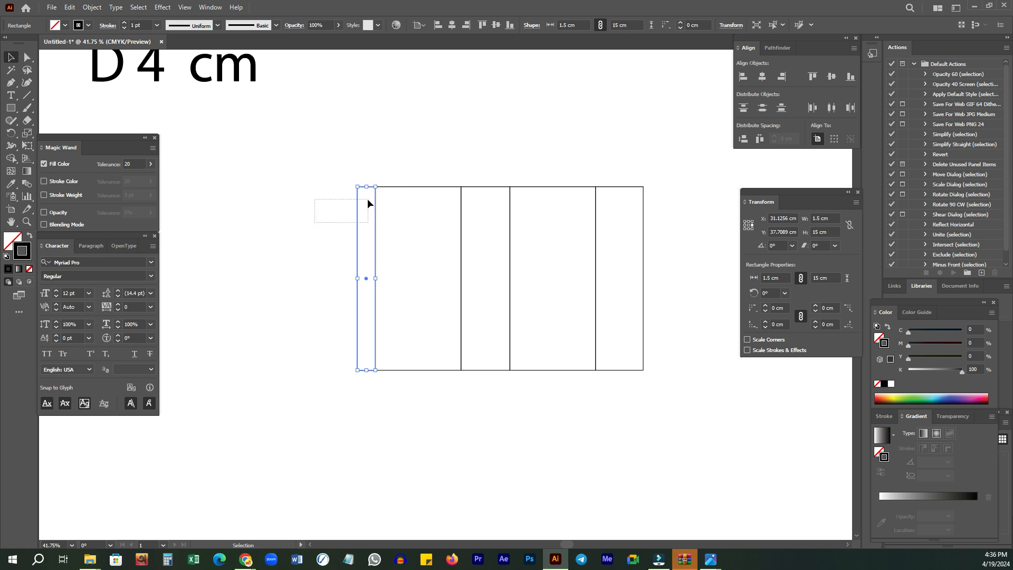
{"action": "left_click_drag", "start_coordinate": [490, 165], "coordinate": [471, 225]}
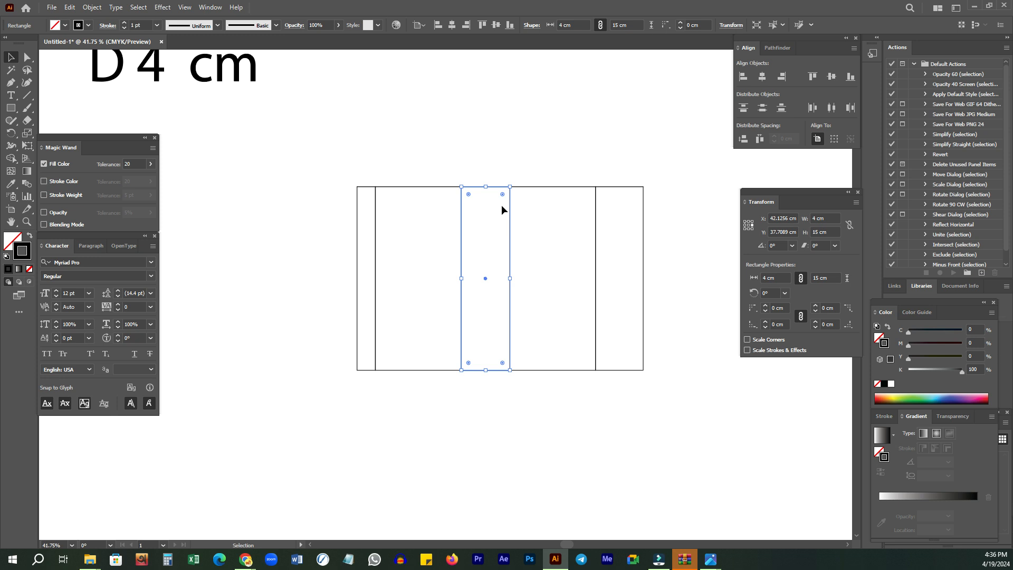
{"action": "left_click", "coordinate": [496, 153]}
{"action": "left_click_drag", "start_coordinate": [308, 204], "coordinate": [373, 191]}
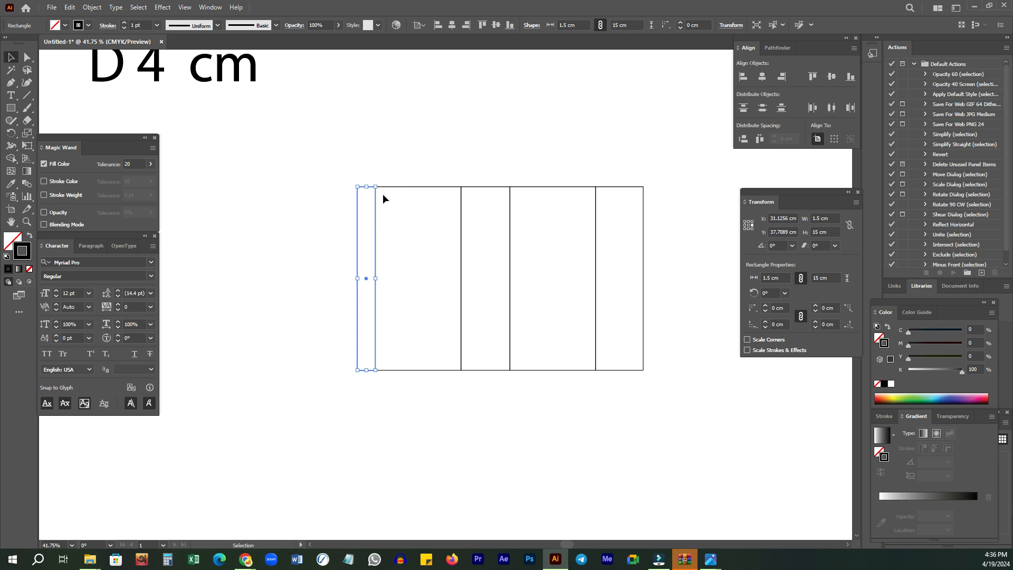
{"action": "left_click_drag", "start_coordinate": [486, 173], "coordinate": [497, 214]}
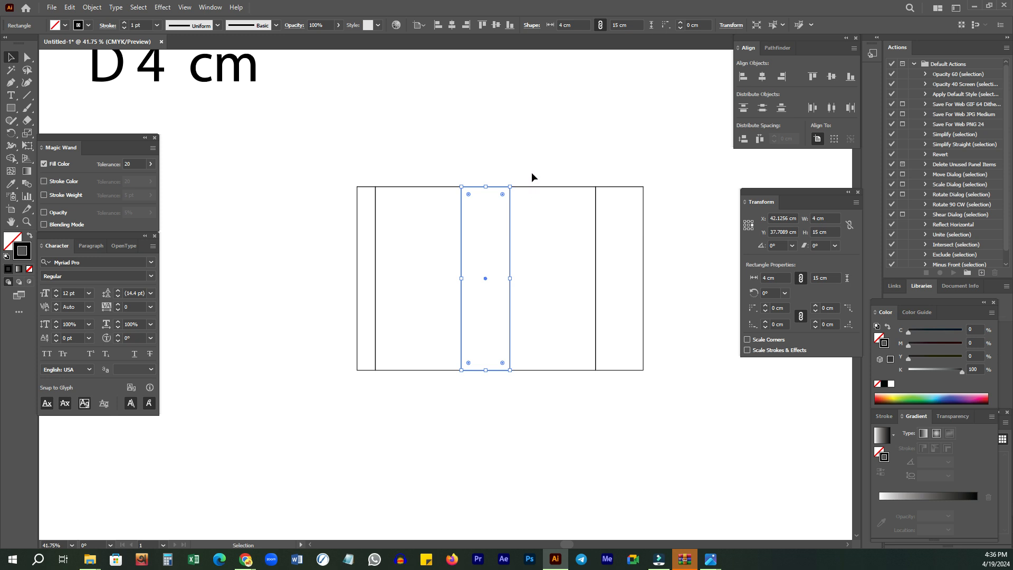
{"action": "left_click_drag", "start_coordinate": [319, 212], "coordinate": [368, 194]}
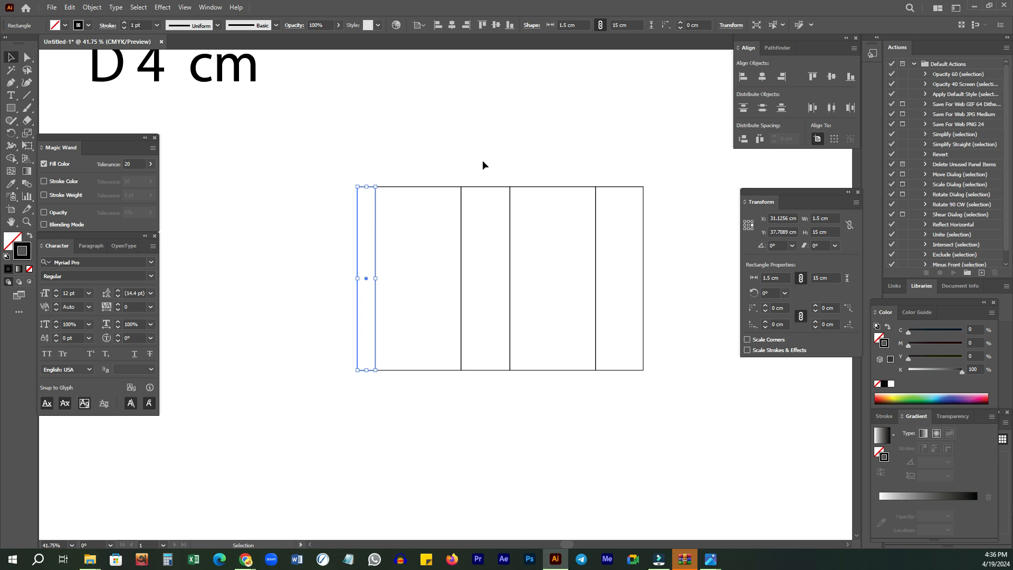
{"action": "left_click", "coordinate": [485, 191]}
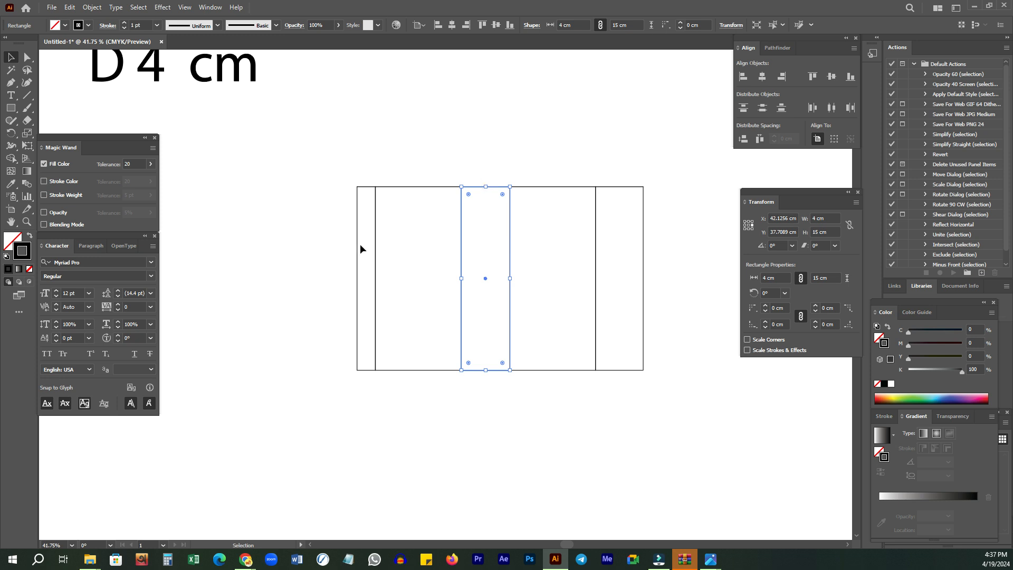
{"action": "left_click_drag", "start_coordinate": [370, 234], "coordinate": [370, 232]}
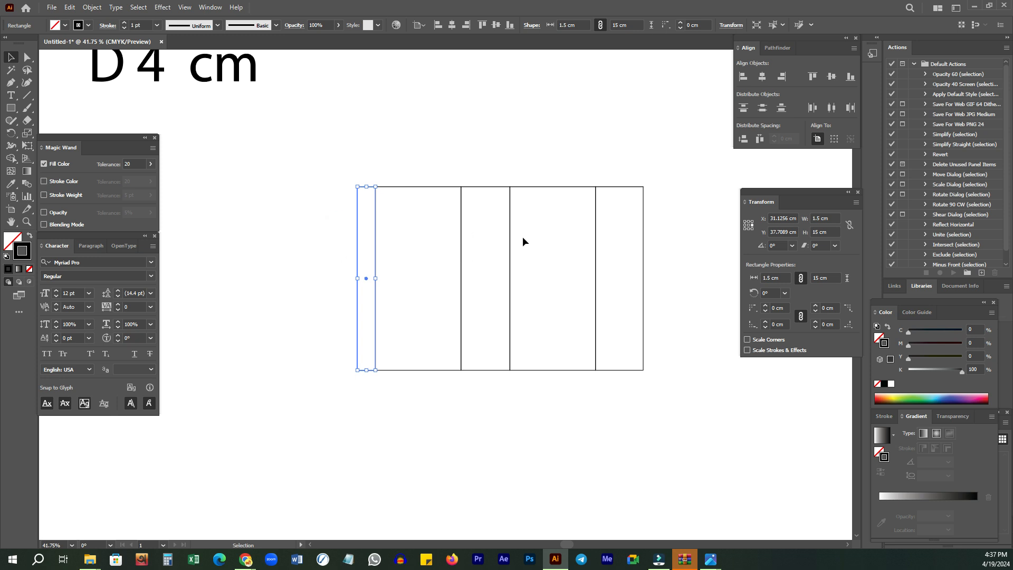
{"action": "left_click", "coordinate": [342, 169]}
{"action": "left_click_drag", "start_coordinate": [316, 168], "coordinate": [368, 237]}
{"action": "left_click", "coordinate": [27, 57]}
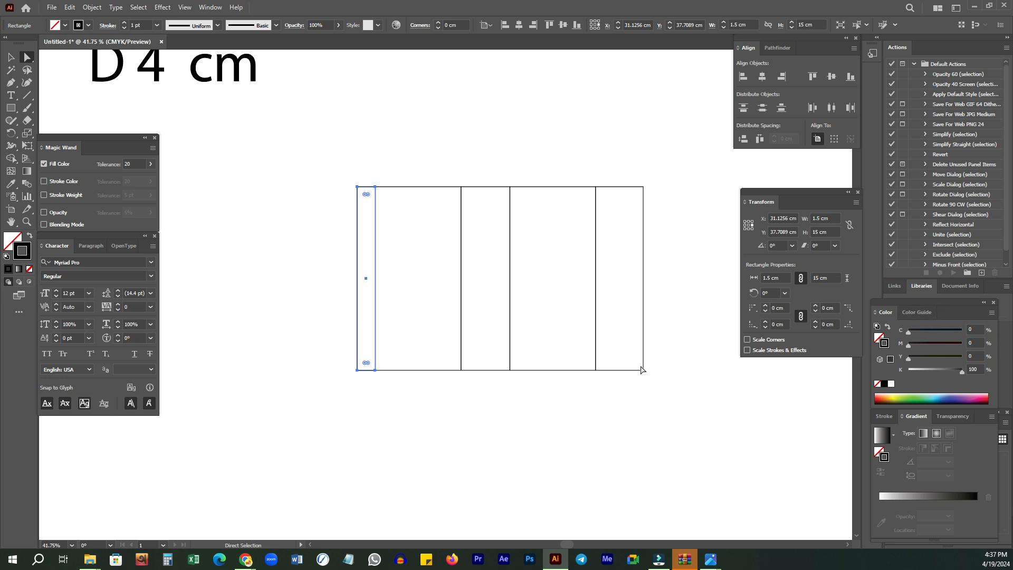
{"action": "key", "text": "Down"}
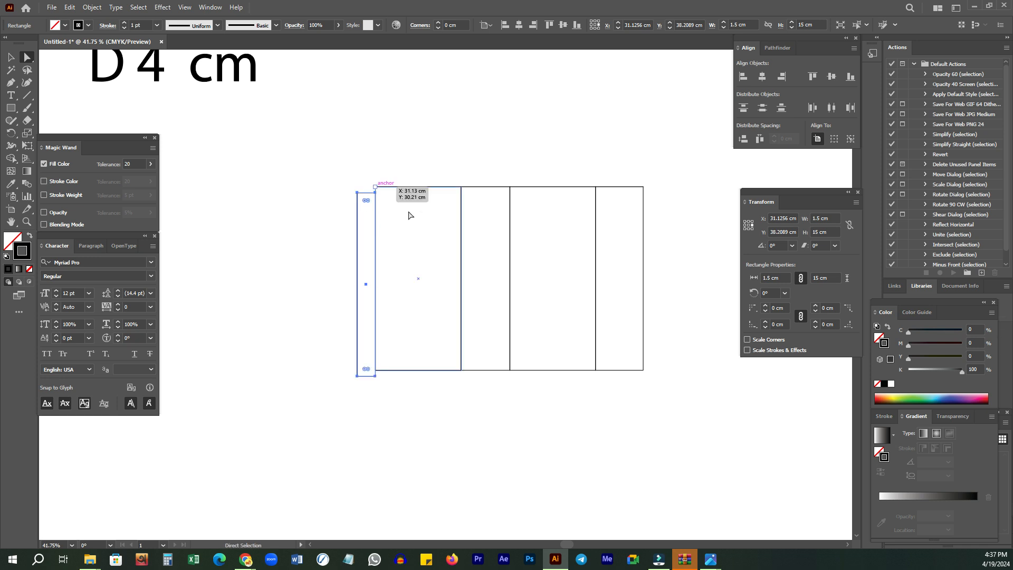
{"action": "key", "text": "ctrl+z"}
{"action": "left_click", "coordinate": [382, 157]}
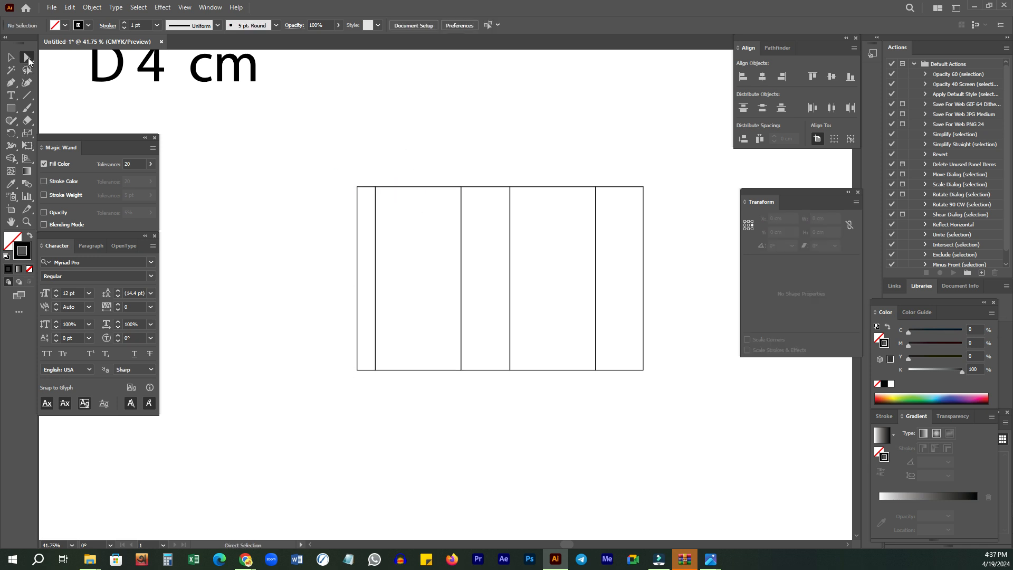
- Taper the glue flap by moving its outer top corner down 0.5 cm and its outer bottom corner up 0.5 cm, and deselect it
{"action": "left_click", "coordinate": [339, 167]}
{"action": "left_click_drag", "start_coordinate": [333, 161], "coordinate": [367, 200]}
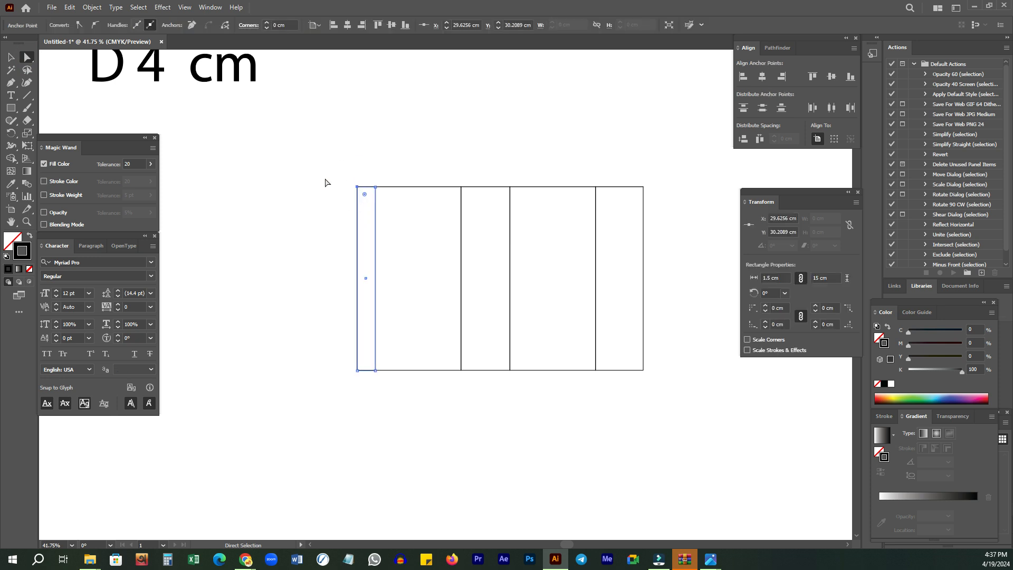
{"action": "key", "text": "Down"}
{"action": "left_click_drag", "start_coordinate": [324, 340], "coordinate": [360, 411]}
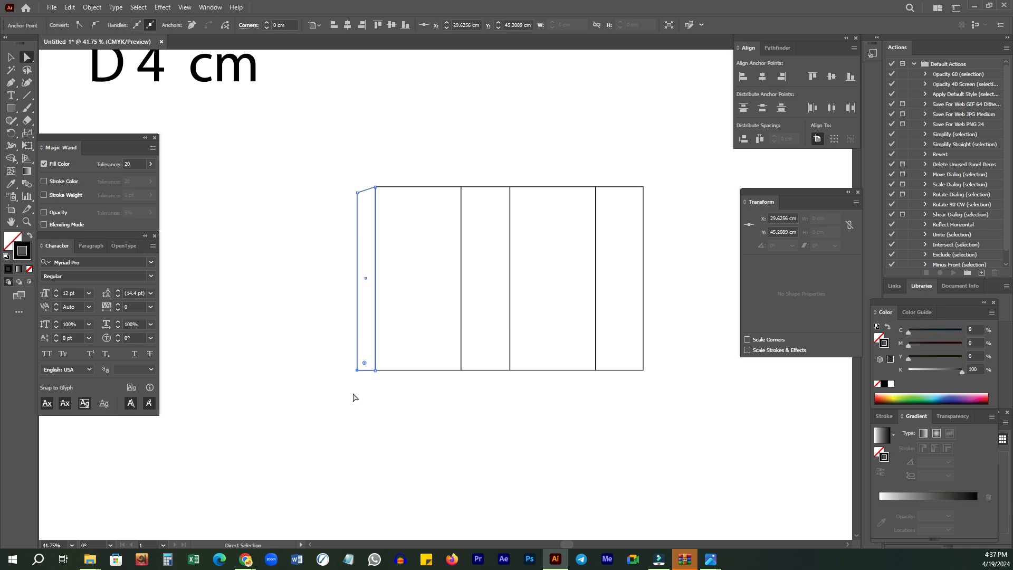
{"action": "left_click", "coordinate": [346, 414]}
- Duplicate the 7 cm panel beside the glue flap straight upward and align the copy flush above the original with 0 cm vertical spacing
{"action": "mouse_move", "coordinate": [437, 284]}
{"action": "left_mouse_down"}
{"action": "mouse_move", "coordinate": [416, 307]}
{"action": "mouse_move", "coordinate": [427, 334]}
{"action": "mouse_move", "coordinate": [413, 331]}
{"action": "mouse_move", "coordinate": [403, 345]}
{"action": "left_mouse_up"}
{"action": "key", "text": "v"}
{"action": "left_click_drag", "start_coordinate": [366, 431], "coordinate": [392, 226]}
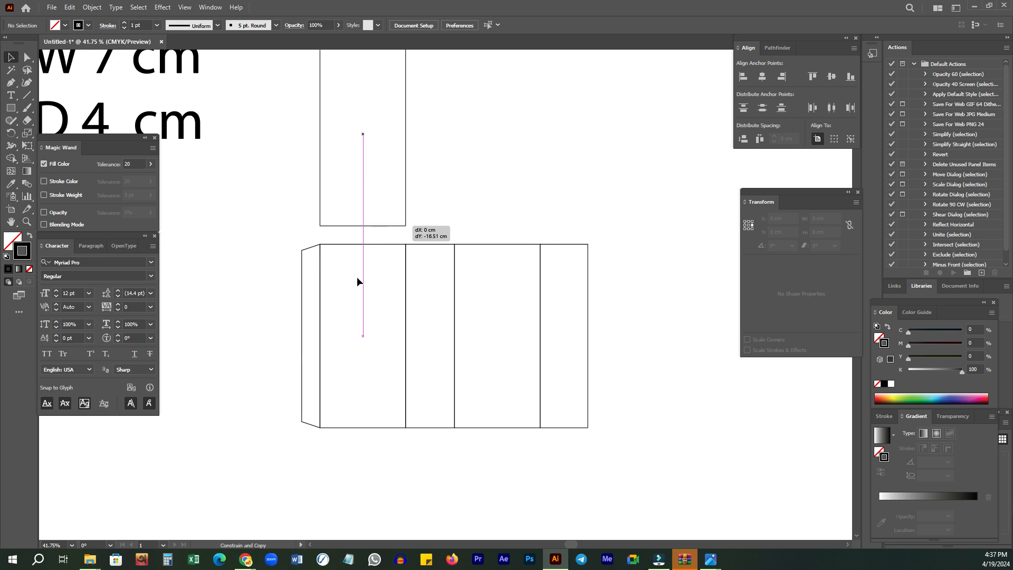
{"action": "left_click_drag", "start_coordinate": [356, 282], "coordinate": [356, 281]}
{"action": "left_click", "coordinate": [376, 246], "text": "shift"}
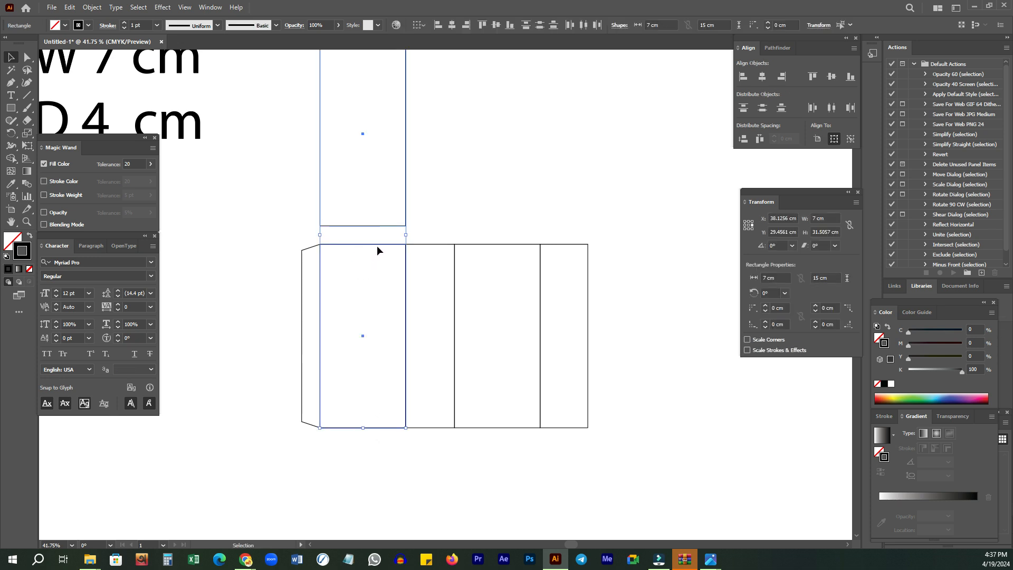
{"action": "left_click", "coordinate": [382, 245]}
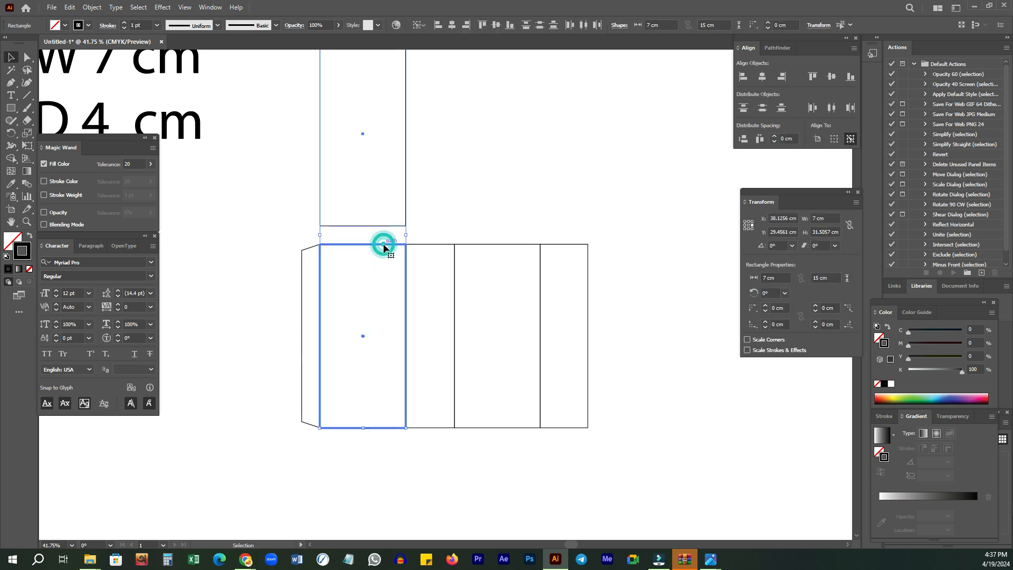
{"action": "left_click", "coordinate": [744, 139]}
{"action": "scroll", "coordinate": [403, 293], "scroll_direction": "up", "scroll_amount": 1}
{"action": "left_click", "coordinate": [405, 354]}
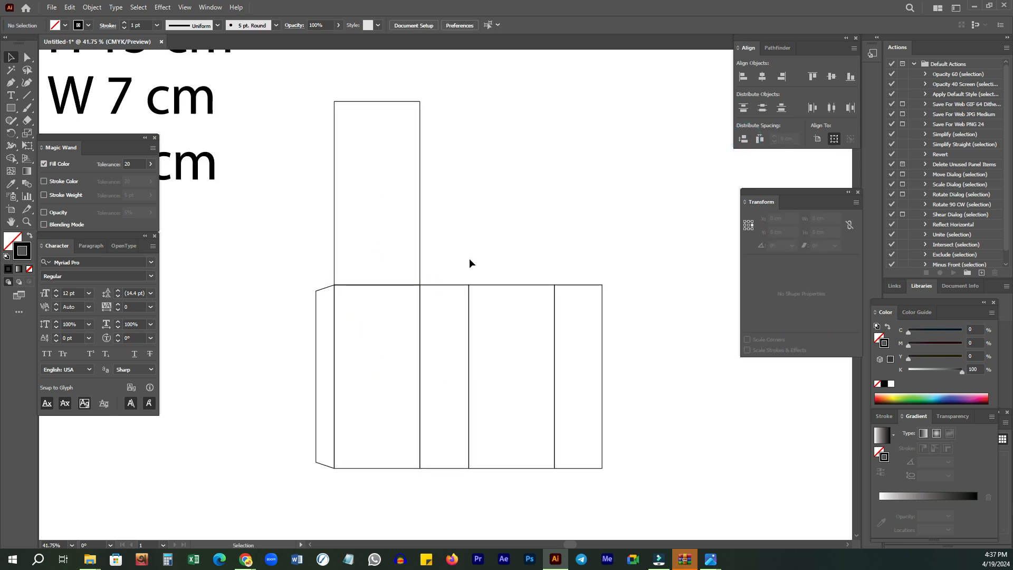
- Select the duplicated panel above the main row
{"action": "left_click_drag", "start_coordinate": [290, 230], "coordinate": [429, 179]}
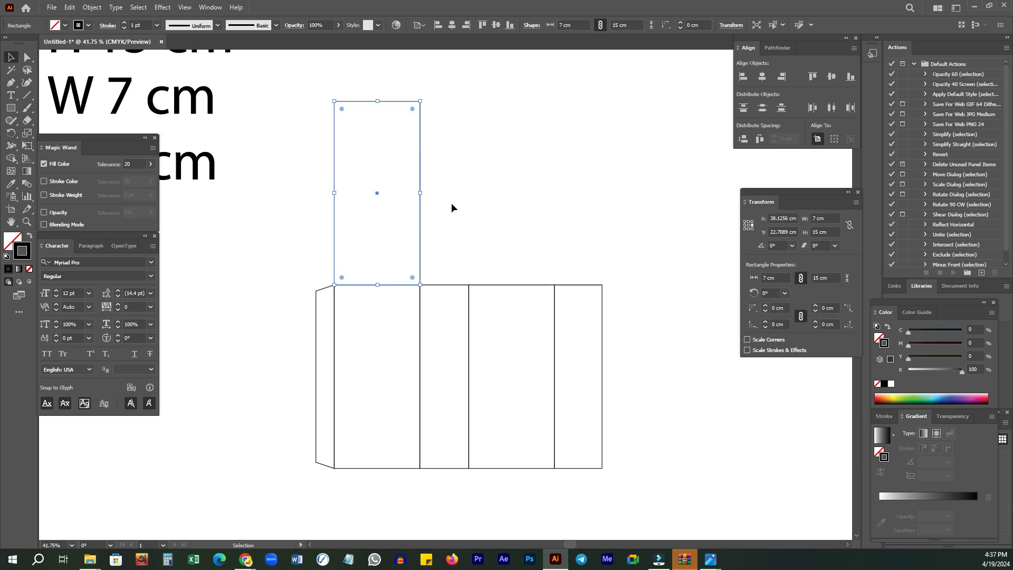
{"action": "left_click_drag", "start_coordinate": [276, 210], "coordinate": [470, 177]}
{"action": "left_click_drag", "start_coordinate": [270, 221], "coordinate": [449, 190]}
{"action": "left_click_drag", "start_coordinate": [250, 227], "coordinate": [534, 205]}
- Browse the live class 1 folder in File Explorer and bring up the open-box photo IMG_20240329_165617.jpg in the photo viewer
{"action": "mouse_move", "coordinate": [90, 559]}
{"action": "left_click", "coordinate": [165, 515]}
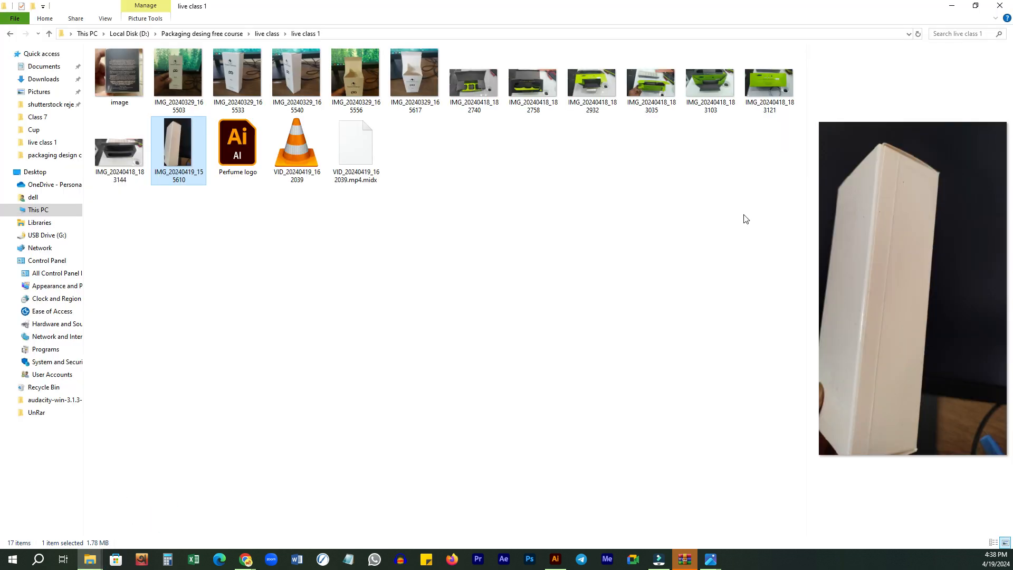
{"action": "left_click", "coordinate": [359, 77]}
{"action": "left_click", "coordinate": [711, 559]}
{"action": "left_click", "coordinate": [714, 511]}
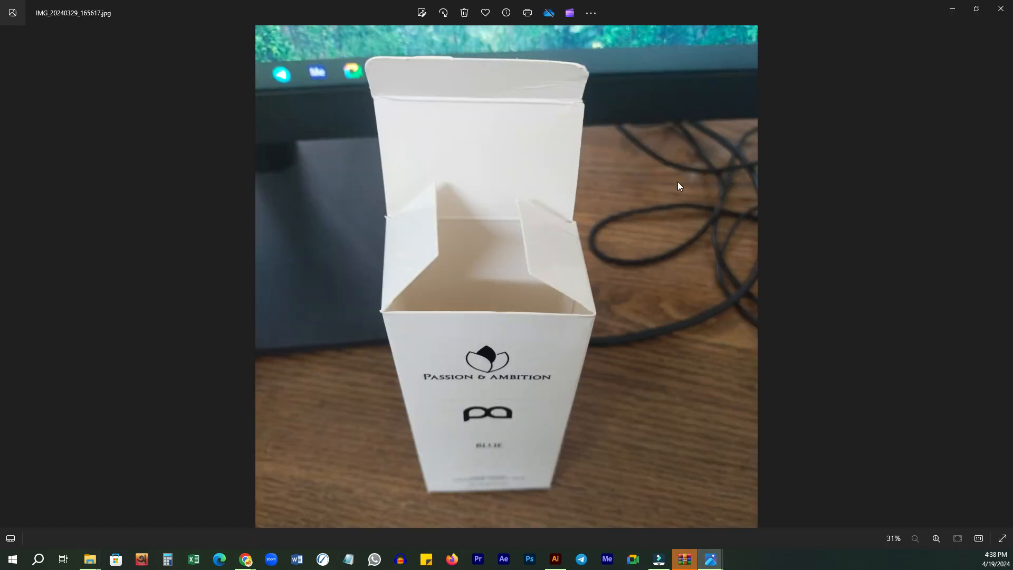
- Capture the open-box photo as a screenshot, mark the lid panel and its side edges with red pen strokes, and discard the capture
{"action": "key", "text": "Print"}
{"action": "left_click_drag", "start_coordinate": [282, 28], "coordinate": [698, 553]}
{"action": "left_click", "coordinate": [708, 457]}
{"action": "mouse_move", "coordinate": [365, 94]}
{"action": "left_mouse_down"}
{"action": "mouse_move", "coordinate": [543, 114]}
{"action": "mouse_move", "coordinate": [607, 151]}
{"action": "mouse_move", "coordinate": [579, 237]}
{"action": "mouse_move", "coordinate": [350, 165]}
{"action": "left_mouse_up"}
{"action": "mouse_move", "coordinate": [378, 99]}
{"action": "left_mouse_down"}
{"action": "mouse_move", "coordinate": [612, 96]}
{"action": "mouse_move", "coordinate": [498, 224]}
{"action": "mouse_move", "coordinate": [364, 157]}
{"action": "left_mouse_up"}
{"action": "left_click_drag", "start_coordinate": [450, 105], "coordinate": [473, 208]}
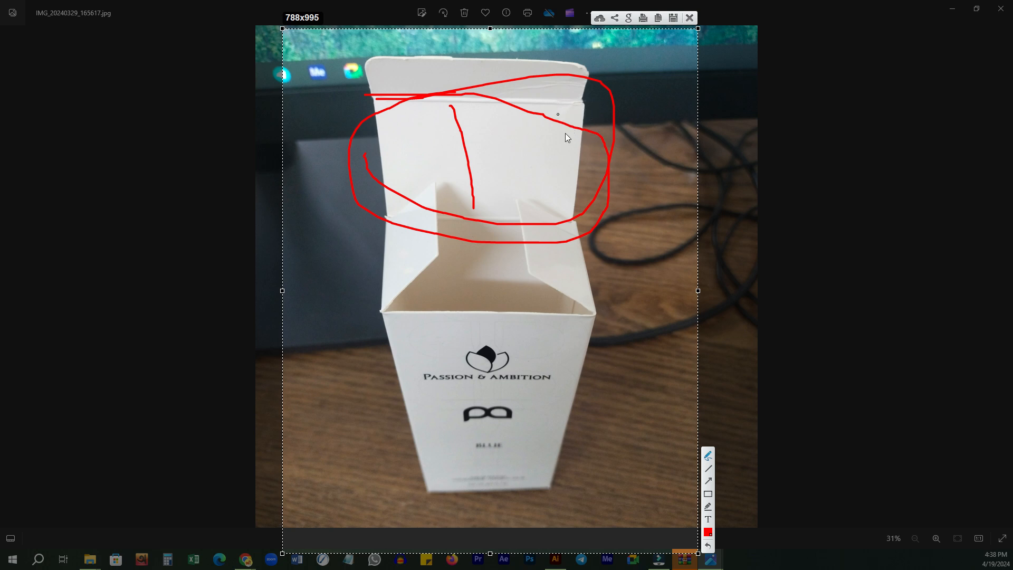
{"action": "left_click_drag", "start_coordinate": [580, 104], "coordinate": [579, 319]}
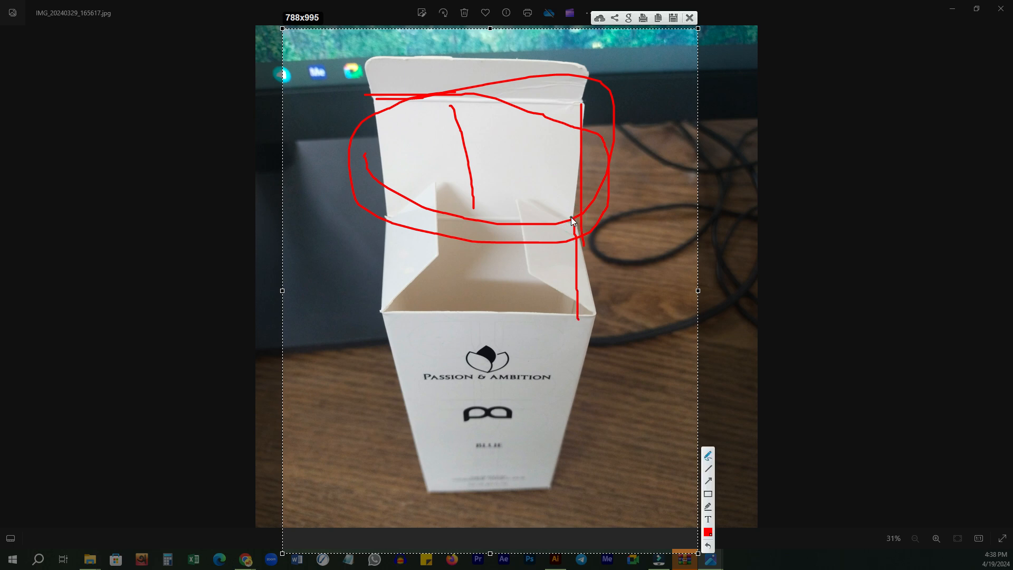
{"action": "left_click_drag", "start_coordinate": [571, 222], "coordinate": [581, 317]}
{"action": "left_click_drag", "start_coordinate": [544, 101], "coordinate": [545, 158]}
{"action": "left_click_drag", "start_coordinate": [568, 227], "coordinate": [568, 330]}
{"action": "left_click_drag", "start_coordinate": [560, 114], "coordinate": [561, 221]}
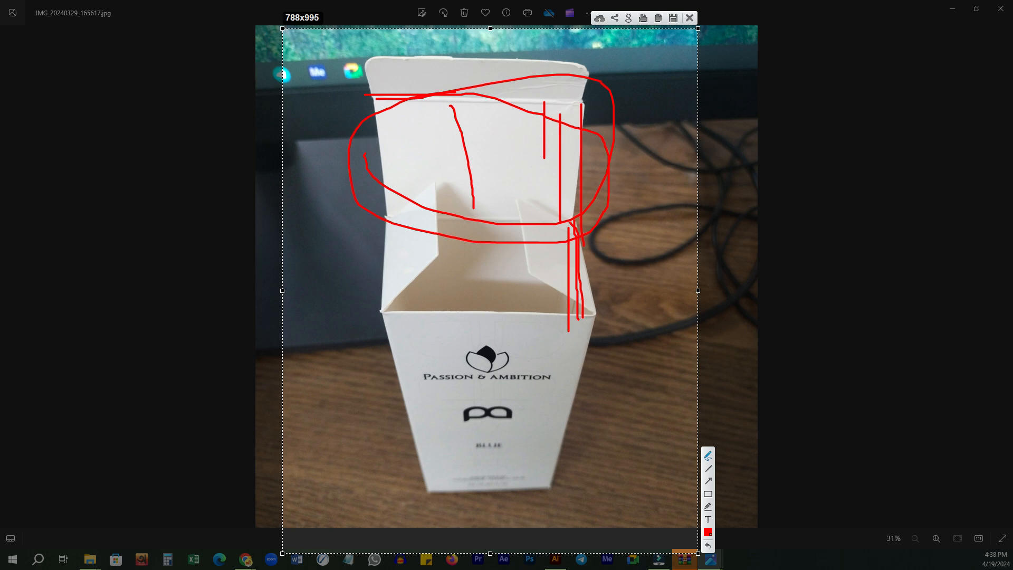
{"action": "left_click", "coordinate": [690, 17]}
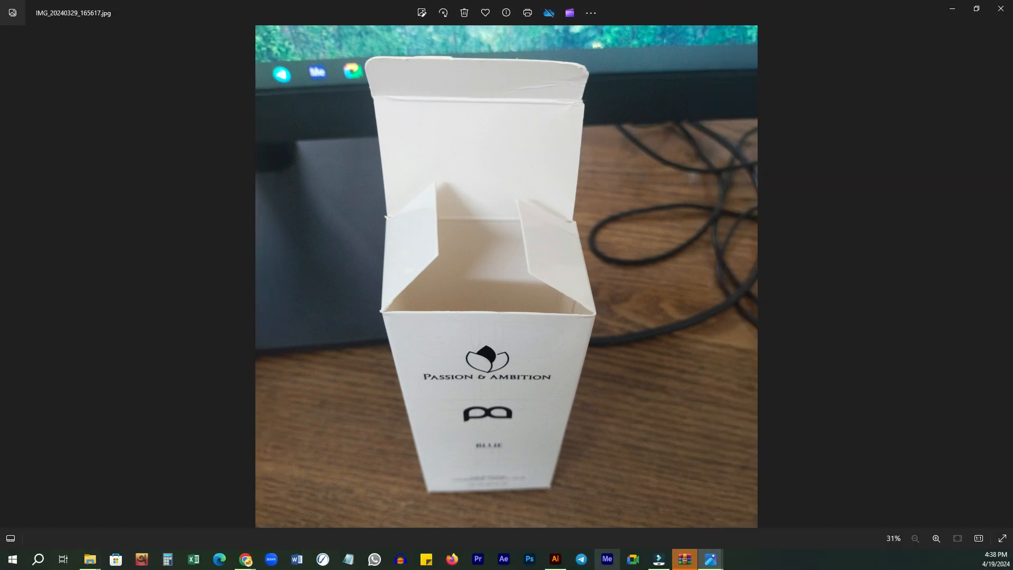
- Switch to the Google Meet call to view the waiting list, and return to the box layout in Illustrator
{"action": "left_click", "coordinate": [187, 515]}
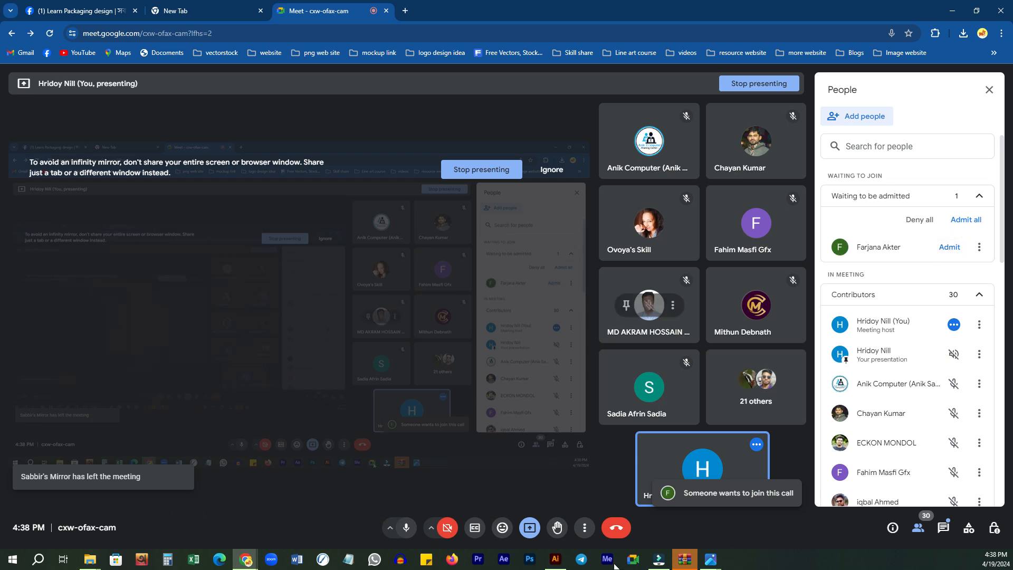
{"action": "left_click", "coordinate": [555, 561]}
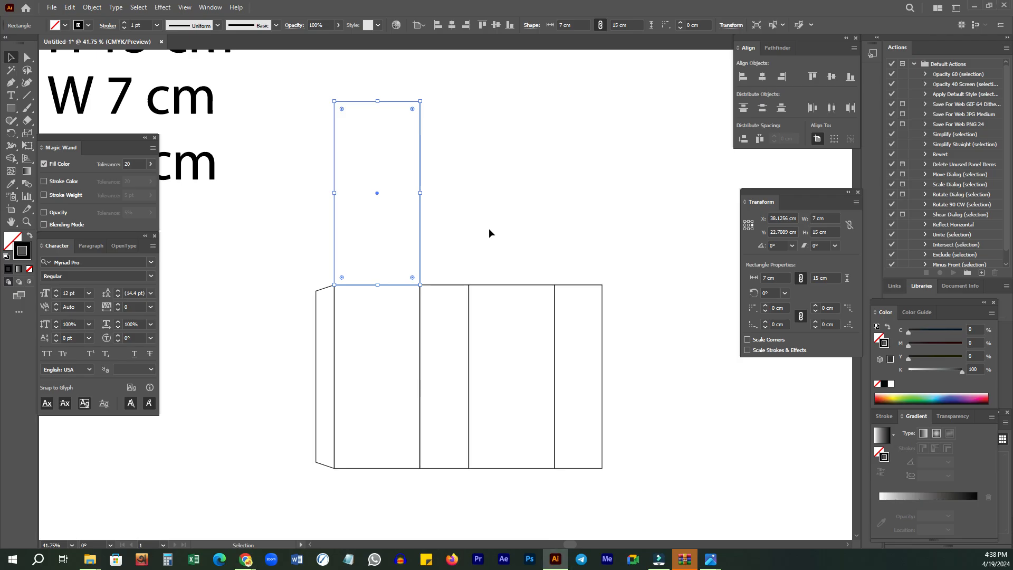
- Set the height of the duplicated panel above the first main panel to 4 cm, keeping its lower edge in place
{"action": "left_click_drag", "start_coordinate": [448, 268], "coordinate": [444, 309]}
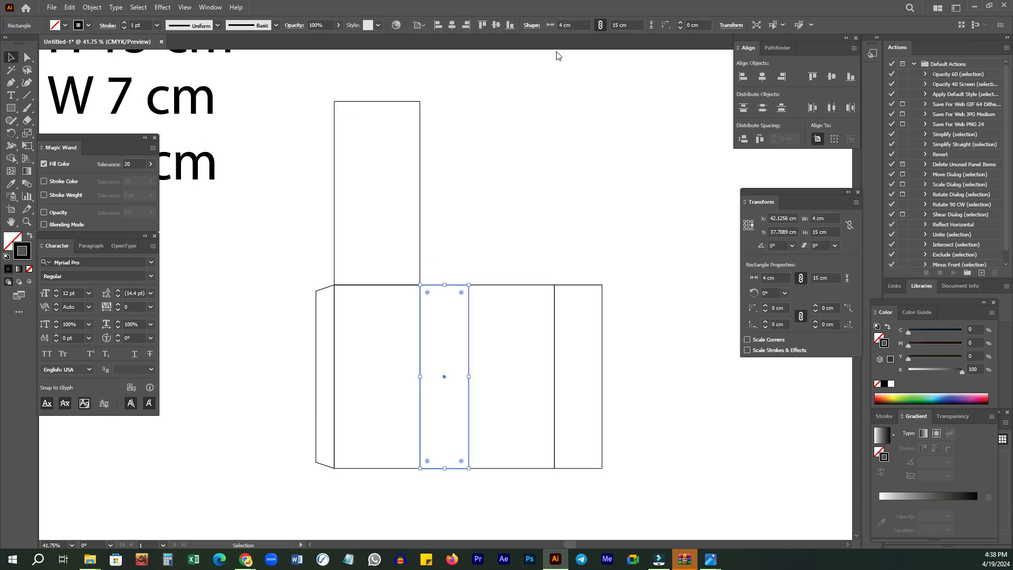
{"action": "left_click_drag", "start_coordinate": [211, 204], "coordinate": [444, 154]}
{"action": "left_click", "coordinate": [505, 170]}
{"action": "left_click_drag", "start_coordinate": [449, 279], "coordinate": [445, 305]}
{"action": "left_click_drag", "start_coordinate": [480, 150], "coordinate": [352, 209]}
{"action": "left_click_drag", "start_coordinate": [440, 283], "coordinate": [441, 318]}
{"action": "left_click_drag", "start_coordinate": [456, 235], "coordinate": [340, 251]}
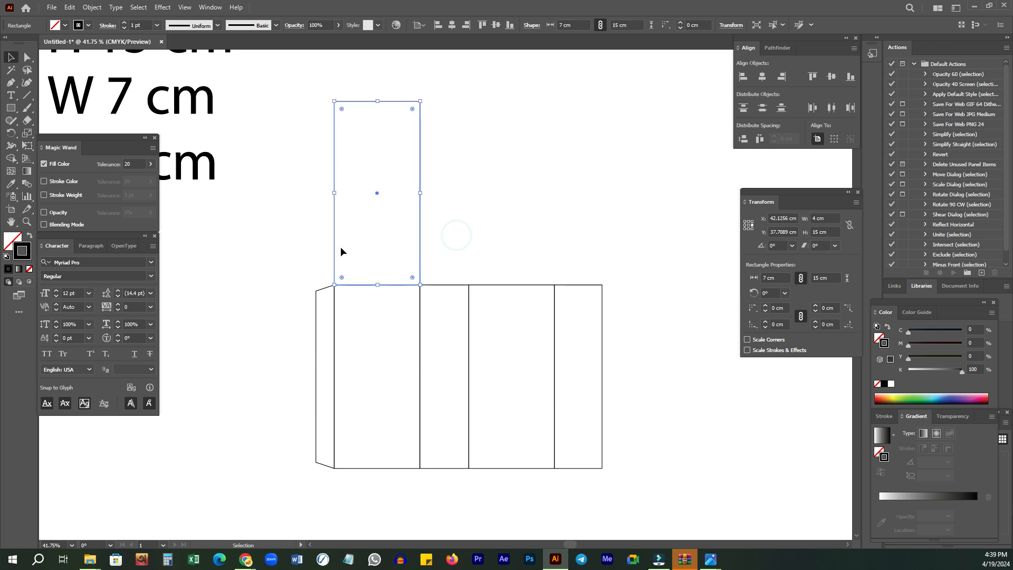
{"action": "left_click", "coordinate": [744, 229]}
{"action": "left_click", "coordinate": [824, 232]}
{"action": "type", "text": "4"}
{"action": "key", "text": "Return"}
{"action": "left_click", "coordinate": [395, 170]}
- Copy the 4 cm lid panel directly above itself and set the copy's height to 1.5 cm for the tuck flap
{"action": "key", "text": "z"}
{"action": "left_click_drag", "start_coordinate": [325, 241], "coordinate": [444, 160]}
{"action": "left_click_drag", "start_coordinate": [497, 183], "coordinate": [498, 339]}
{"action": "key", "text": "v"}
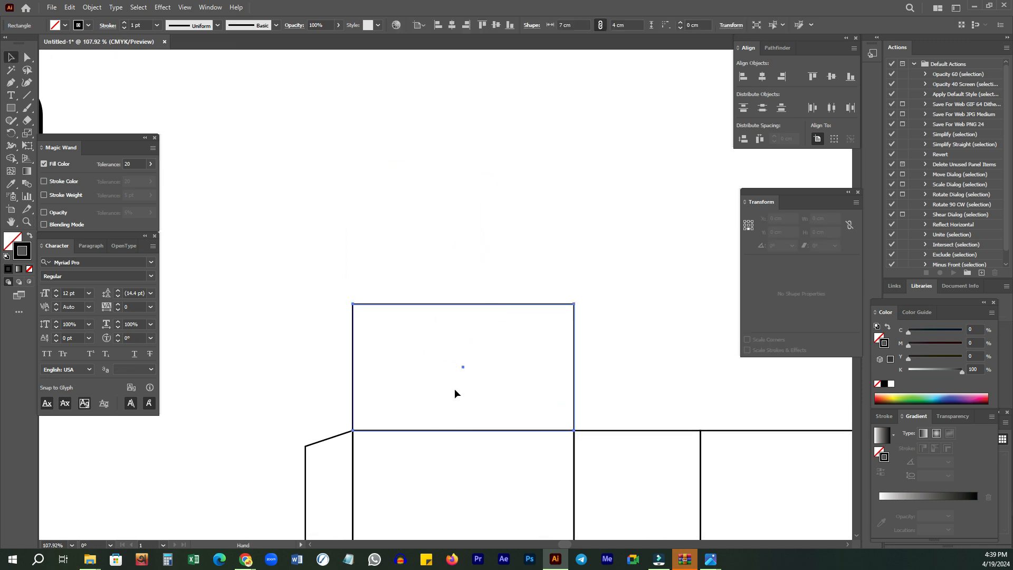
{"action": "left_click_drag", "start_coordinate": [462, 368], "coordinate": [489, 241]}
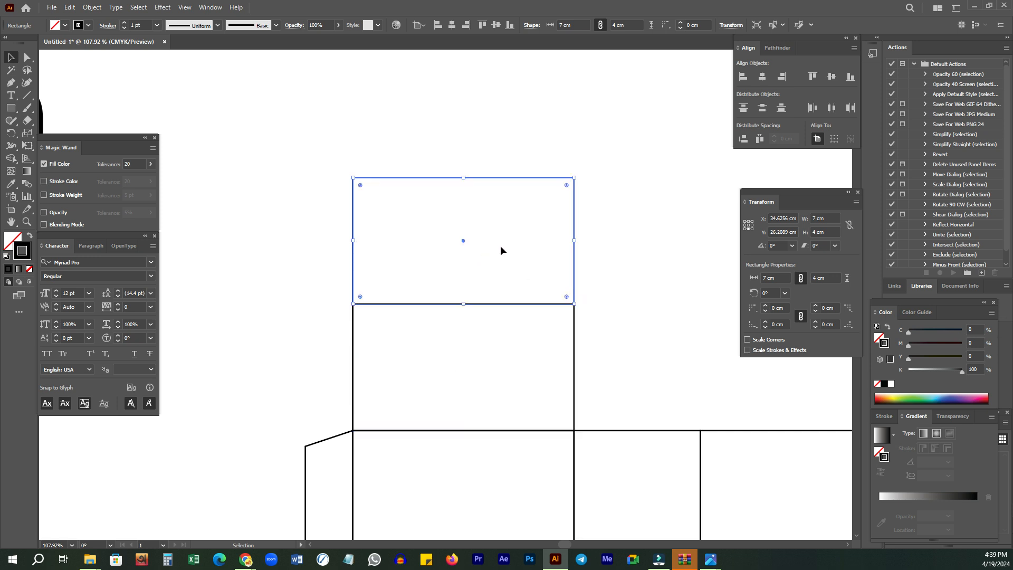
{"action": "left_click", "coordinate": [835, 234]}
{"action": "type", "text": "1.5"}
{"action": "key", "text": "Return"}
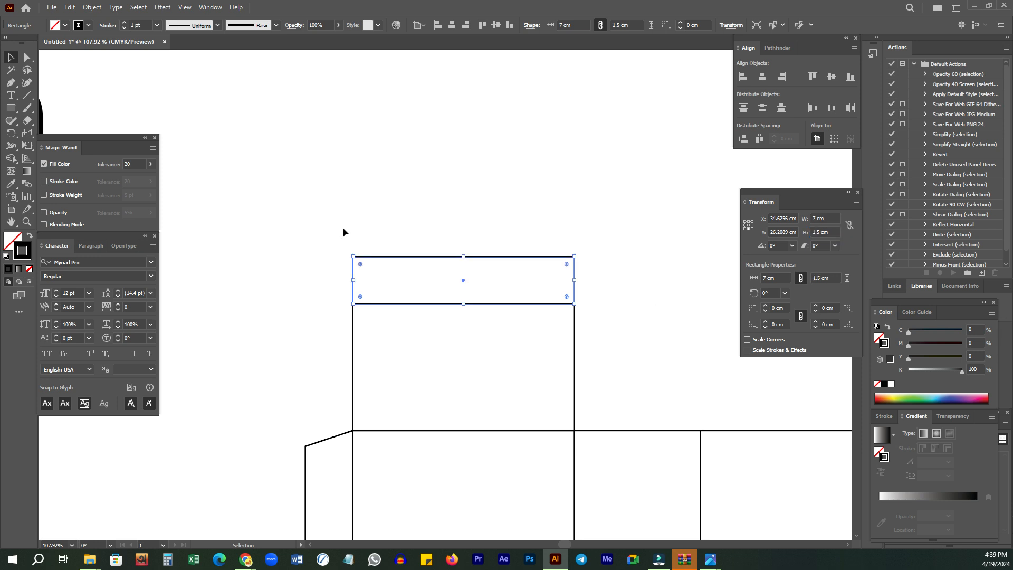
- Examine the side glue flap's size for comparison with the new tuck flap above the lid panel
{"action": "key", "text": "z"}
{"action": "left_click", "coordinate": [491, 182], "text": "alt"}
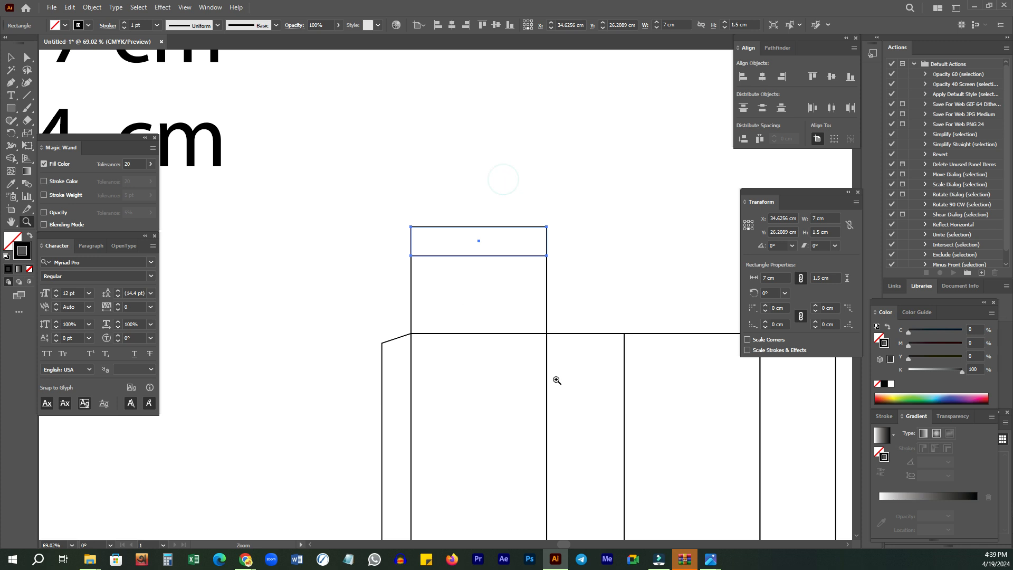
{"action": "left_click", "coordinate": [524, 309]}
{"action": "scroll", "coordinate": [524, 306], "scroll_direction": "down", "scroll_amount": 3}
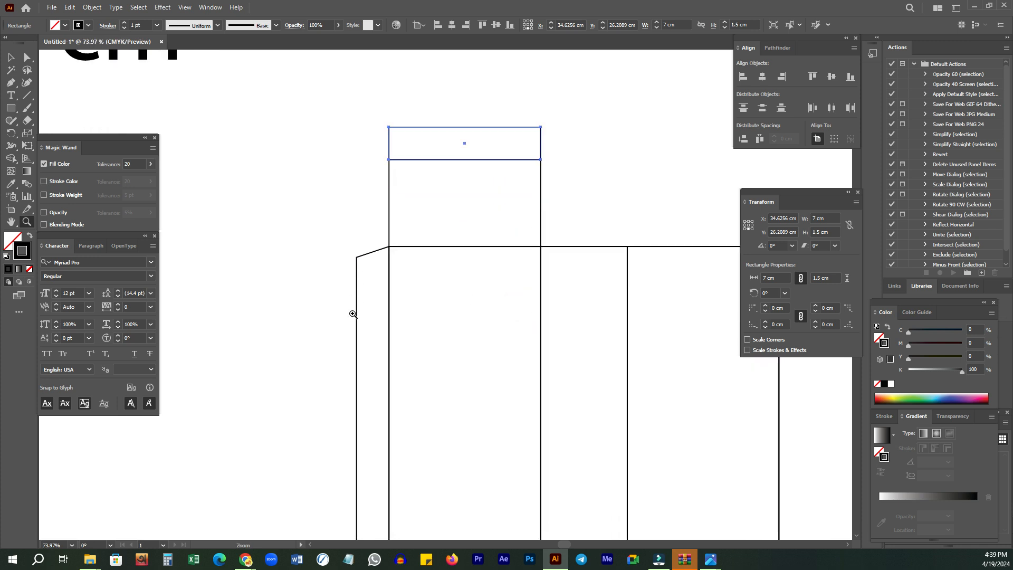
{"action": "scroll", "coordinate": [351, 312], "scroll_direction": "down", "scroll_amount": 2}
{"action": "left_click", "coordinate": [307, 263]}
{"action": "left_click", "coordinate": [387, 251], "text": "alt"}
{"action": "left_click_drag", "start_coordinate": [365, 260], "coordinate": [343, 252]}
{"action": "key", "text": "v"}
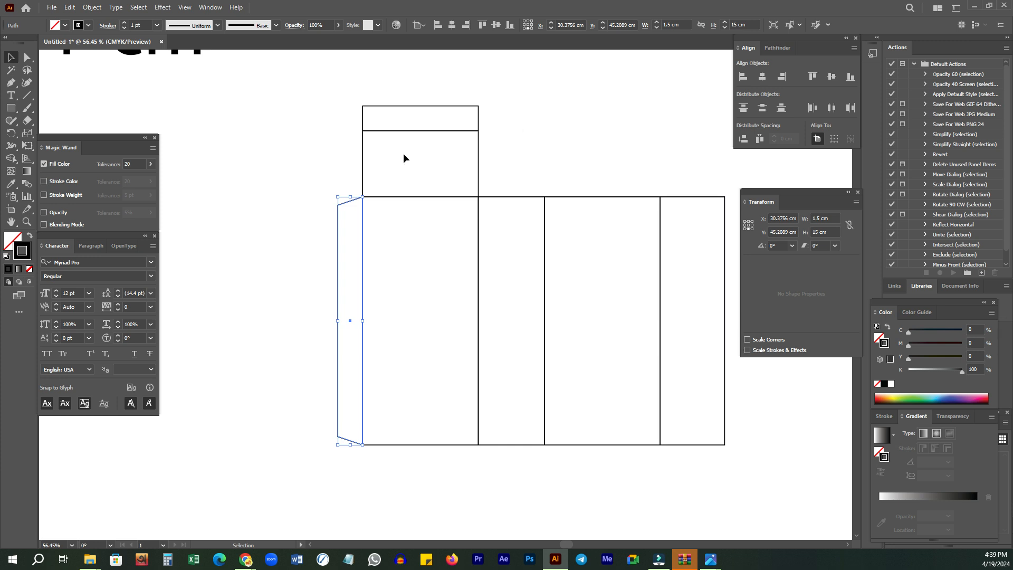
{"action": "left_click_drag", "start_coordinate": [386, 130], "coordinate": [416, 186]}
{"action": "left_click_drag", "start_coordinate": [452, 138], "coordinate": [469, 139]}
- Set the tuck flap's width to 6.9 cm, keeping it centred above the lid panel
{"action": "left_click_drag", "start_coordinate": [331, 145], "coordinate": [535, 168]}
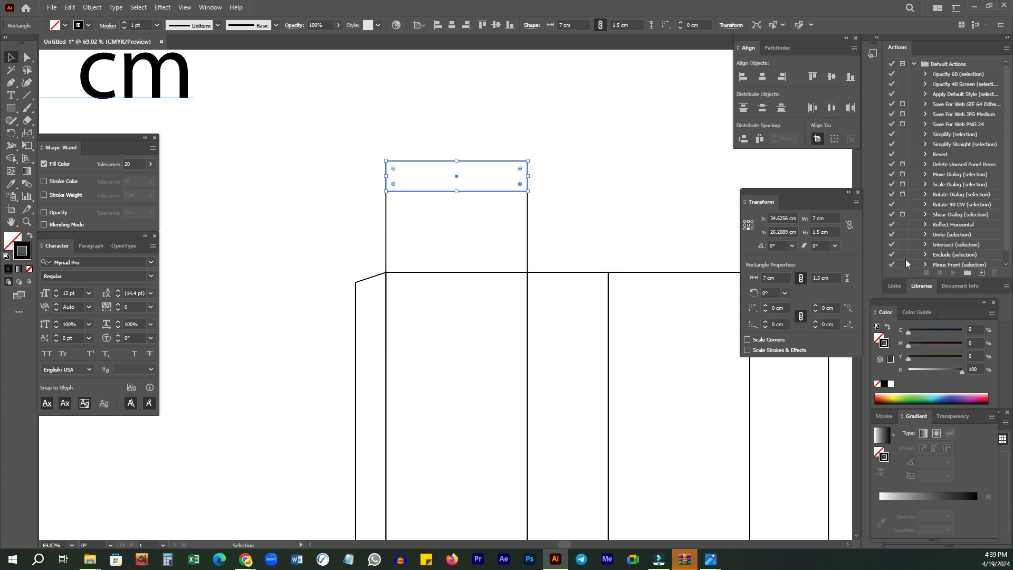
{"action": "left_click", "coordinate": [815, 218]}
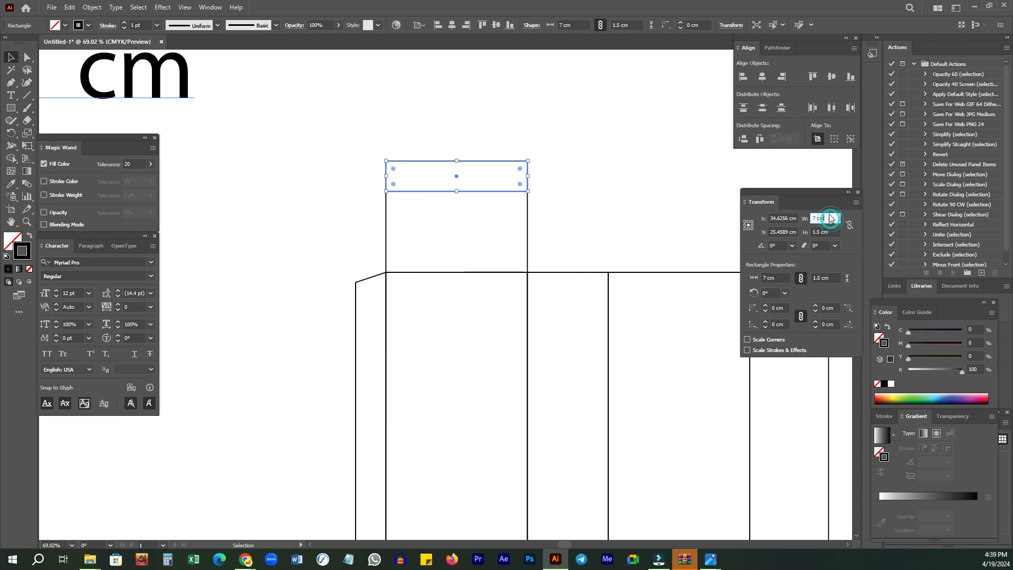
{"action": "left_click_drag", "start_coordinate": [321, 142], "coordinate": [577, 179]}
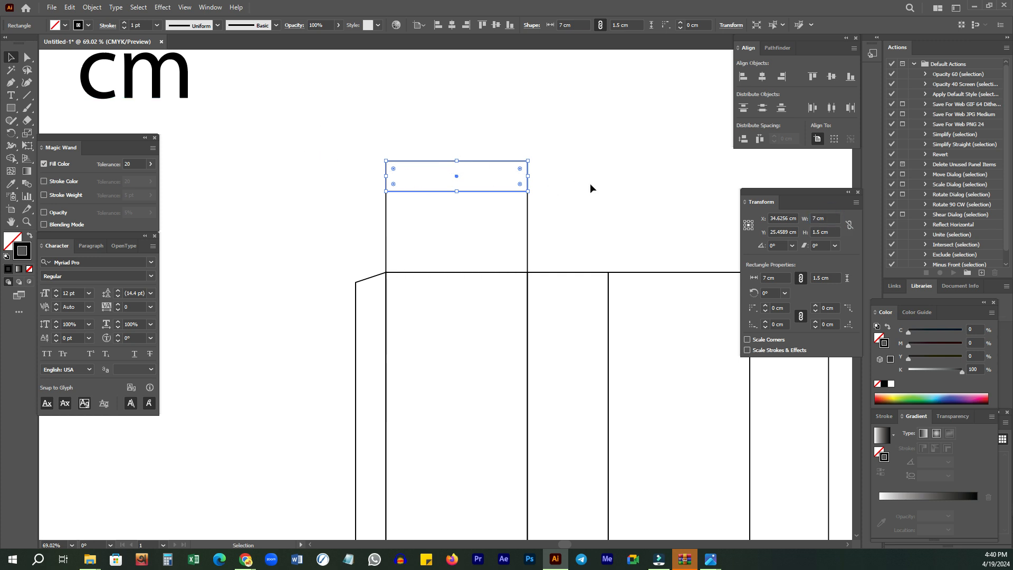
{"action": "left_click", "coordinate": [825, 221]}
{"action": "key", "text": "Down"}
{"action": "key", "text": "Return"}
- Round the two outer upper corners of the tuck flap
{"action": "left_click_drag", "start_coordinate": [403, 161], "coordinate": [498, 108]}
{"action": "key", "text": "a"}
{"action": "left_click_drag", "start_coordinate": [300, 124], "coordinate": [464, 188]}
{"action": "left_click_drag", "start_coordinate": [237, 125], "coordinate": [554, 156]}
{"action": "left_click", "coordinate": [543, 136]}
{"action": "left_click_drag", "start_coordinate": [468, 224], "coordinate": [456, 224]}
{"action": "left_click_drag", "start_coordinate": [484, 214], "coordinate": [460, 198]}
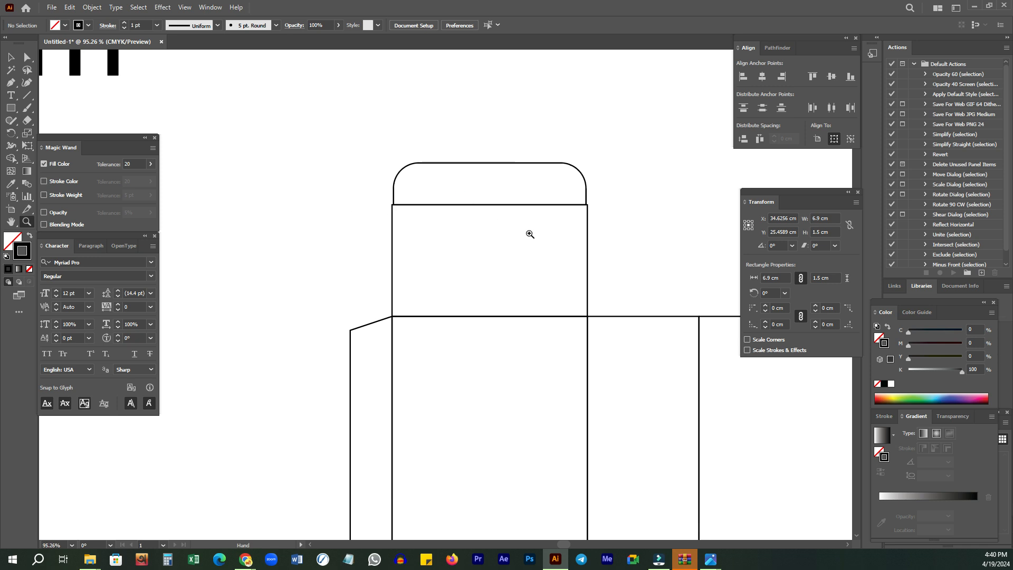
- Bring up the open-box photo IMG_20240329_165617.jpg and capture the area around the open lid with the pen ready
{"action": "key", "text": "v"}
{"action": "left_click_drag", "start_coordinate": [610, 232], "coordinate": [588, 191]}
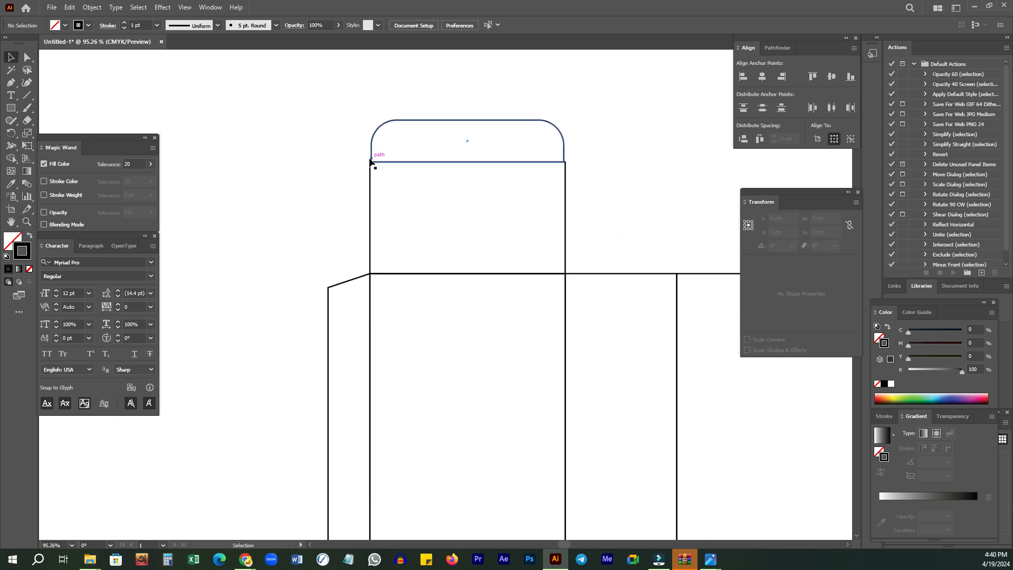
{"action": "mouse_move", "coordinate": [709, 565]}
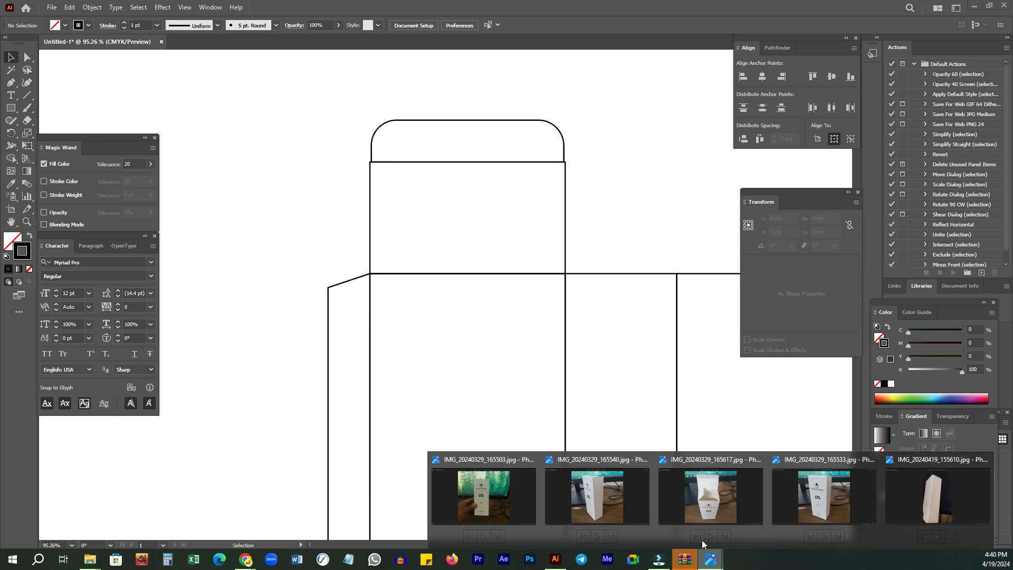
{"action": "left_click", "coordinate": [707, 497]}
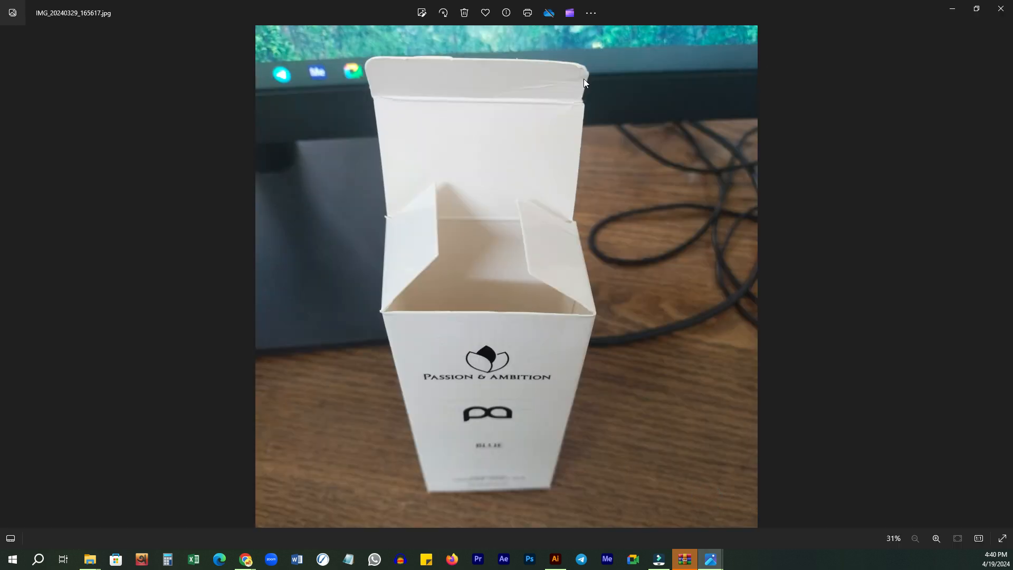
{"action": "key", "text": "Print"}
{"action": "left_click_drag", "start_coordinate": [273, 26], "coordinate": [644, 439]}
{"action": "left_click", "coordinate": [654, 343]}
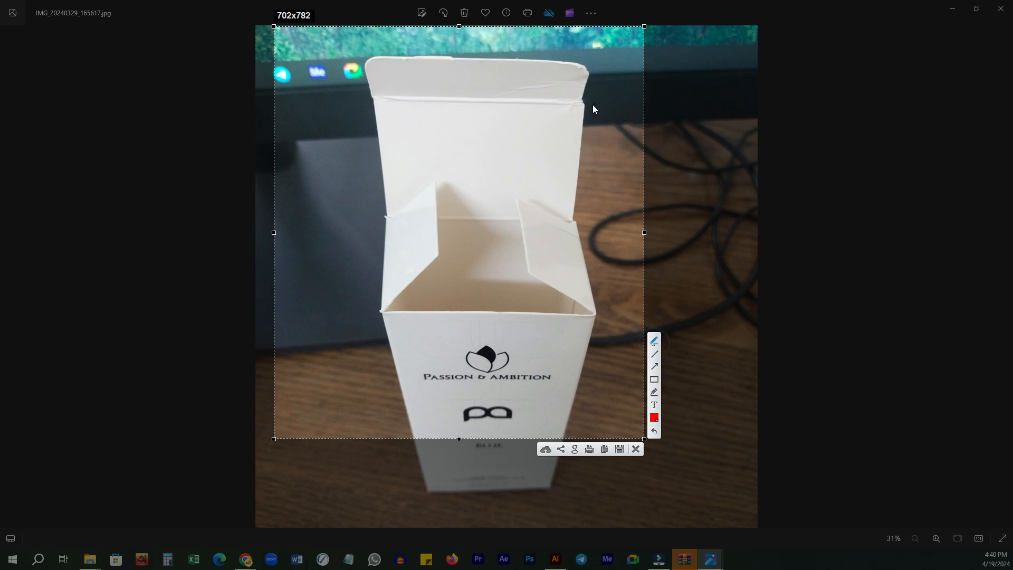
- Mark the rounded tuck flap and the front opening's edges in red on the captured photo, and discard the capture
{"action": "mouse_move", "coordinate": [582, 101]}
{"action": "left_mouse_down"}
{"action": "mouse_move", "coordinate": [571, 66]}
{"action": "mouse_move", "coordinate": [428, 62]}
{"action": "left_mouse_up"}
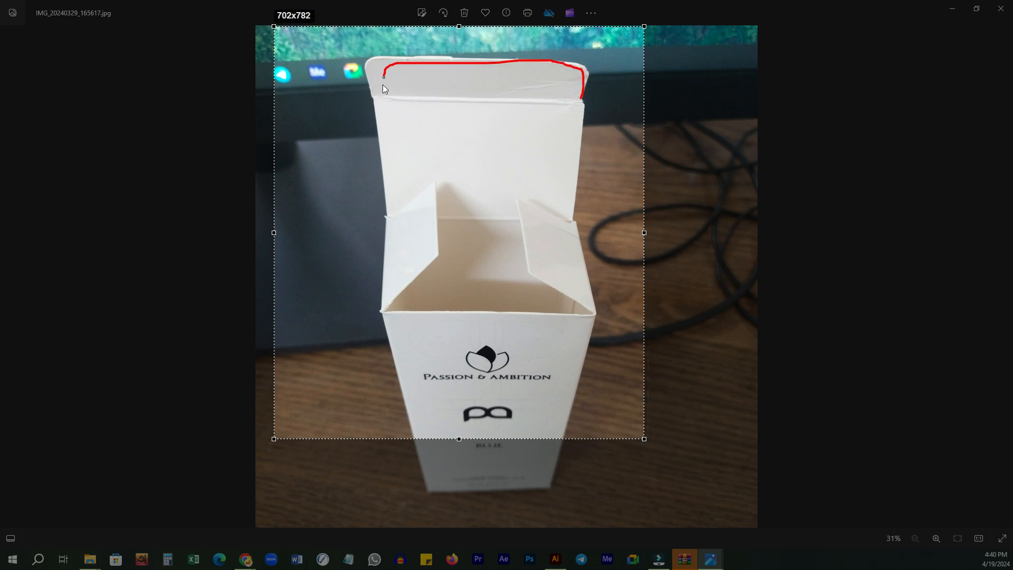
{"action": "left_click_drag", "start_coordinate": [384, 88], "coordinate": [384, 100]}
{"action": "left_click_drag", "start_coordinate": [378, 315], "coordinate": [609, 345]}
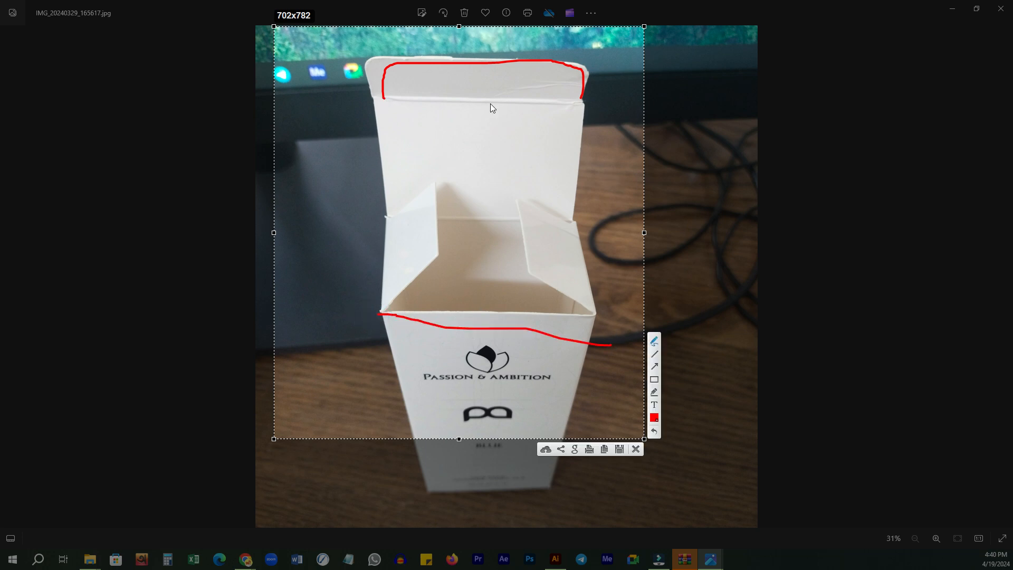
{"action": "left_click_drag", "start_coordinate": [416, 122], "coordinate": [364, 105]}
{"action": "left_click_drag", "start_coordinate": [597, 319], "coordinate": [588, 378]}
{"action": "left_click_drag", "start_coordinate": [381, 318], "coordinate": [386, 347]}
{"action": "left_click_drag", "start_coordinate": [595, 320], "coordinate": [592, 390]}
{"action": "left_click", "coordinate": [636, 449]}
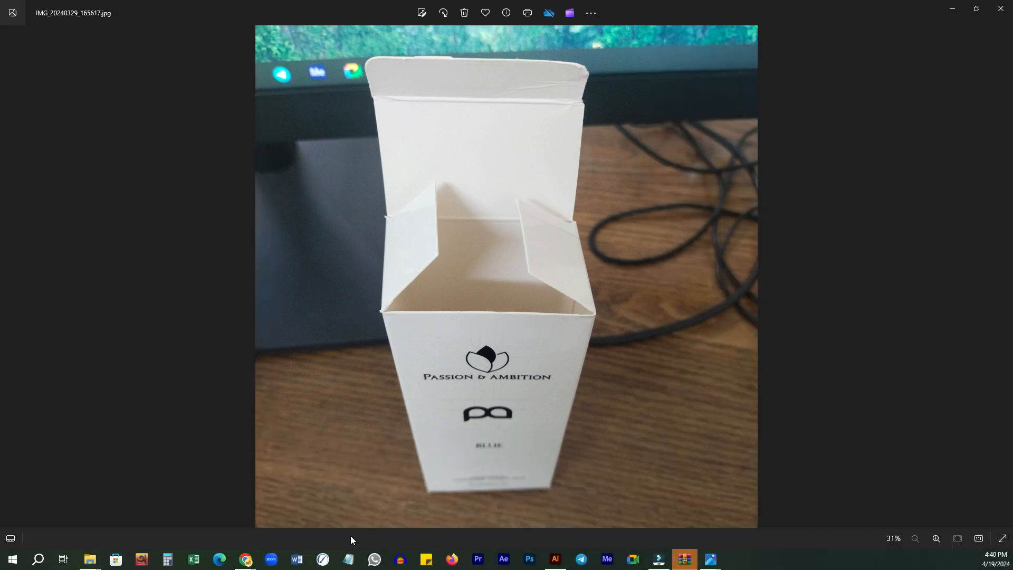
- Return to Illustrator and draw a horizontal line about 0.36 cm long along the flap crease from the lid panel's upper-left corner
{"action": "left_click", "coordinate": [555, 559]}
{"action": "key", "text": "z"}
{"action": "left_click_drag", "start_coordinate": [454, 157], "coordinate": [491, 111]}
{"action": "left_click_drag", "start_coordinate": [540, 145], "coordinate": [510, 152]}
{"action": "left_click_drag", "start_coordinate": [366, 125], "coordinate": [447, 211]}
{"action": "left_click_drag", "start_coordinate": [457, 190], "coordinate": [418, 198]}
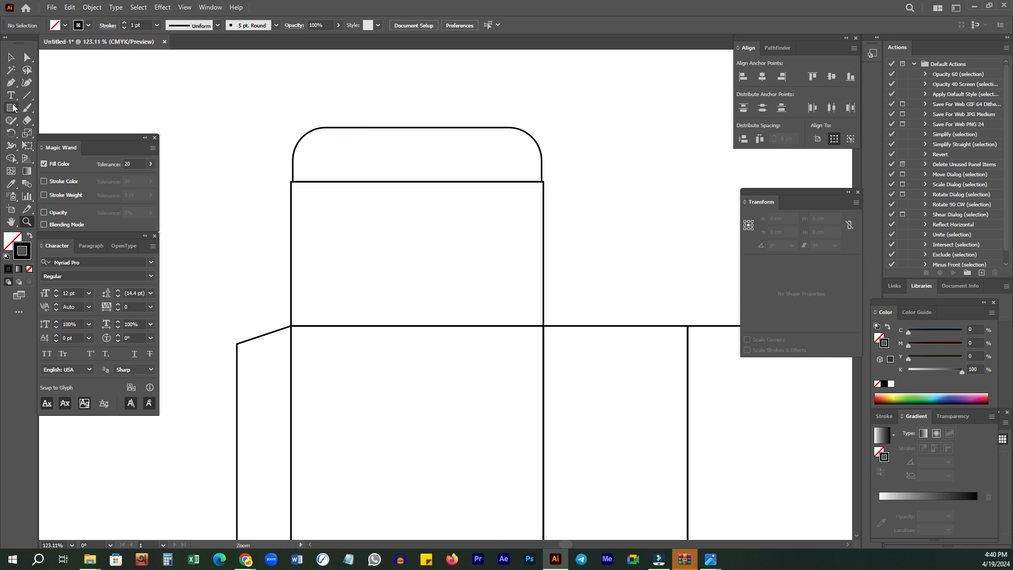
{"action": "left_click_drag", "start_coordinate": [265, 148], "coordinate": [368, 259]}
{"action": "left_click_drag", "start_coordinate": [513, 246], "coordinate": [385, 223]}
{"action": "left_click", "coordinate": [26, 95]}
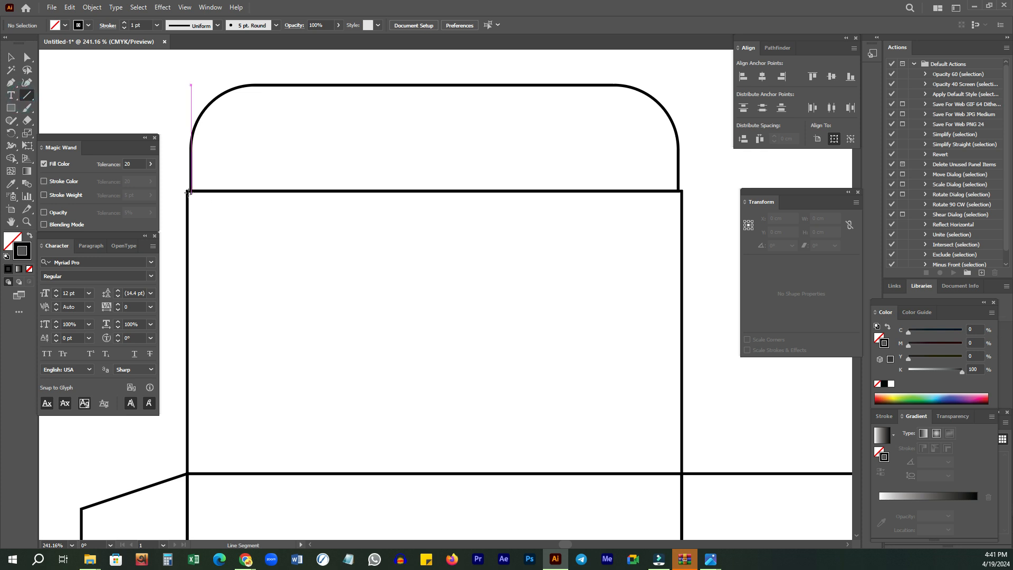
{"action": "left_click_drag", "start_coordinate": [187, 192], "coordinate": [210, 191]}
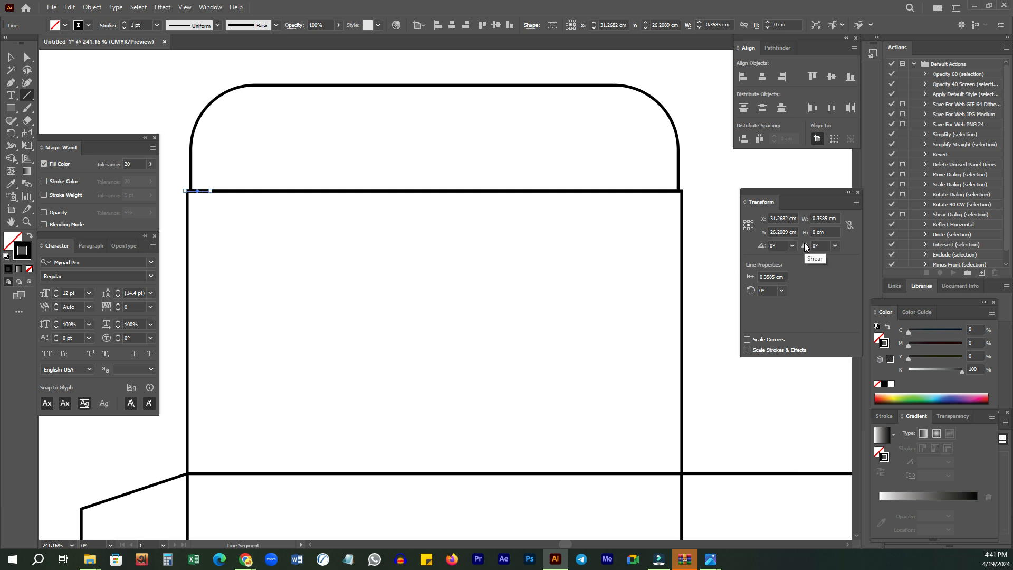
- Set the short crease line's length to 0.4 cm from its left end and colour its stroke red
{"action": "left_click", "coordinate": [745, 226]}
{"action": "left_click", "coordinate": [824, 218]}
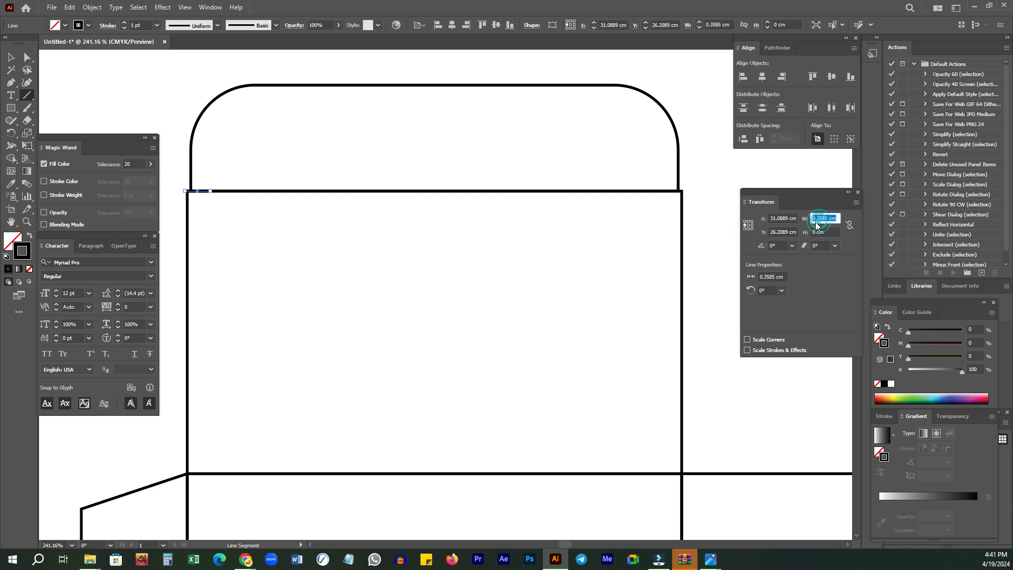
{"action": "type", "text": "0.4"}
{"action": "key", "text": "Return"}
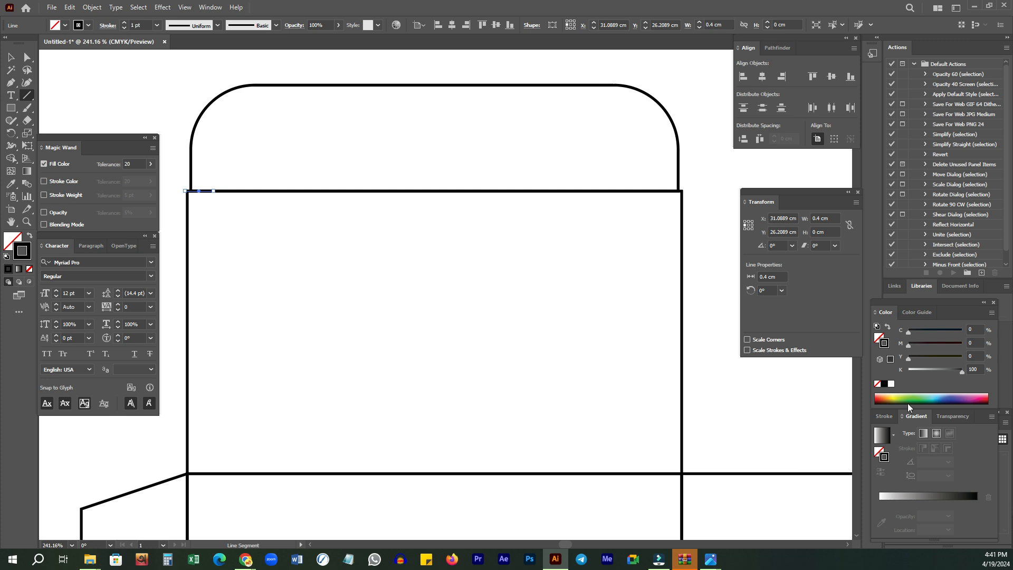
{"action": "left_click", "coordinate": [885, 395]}
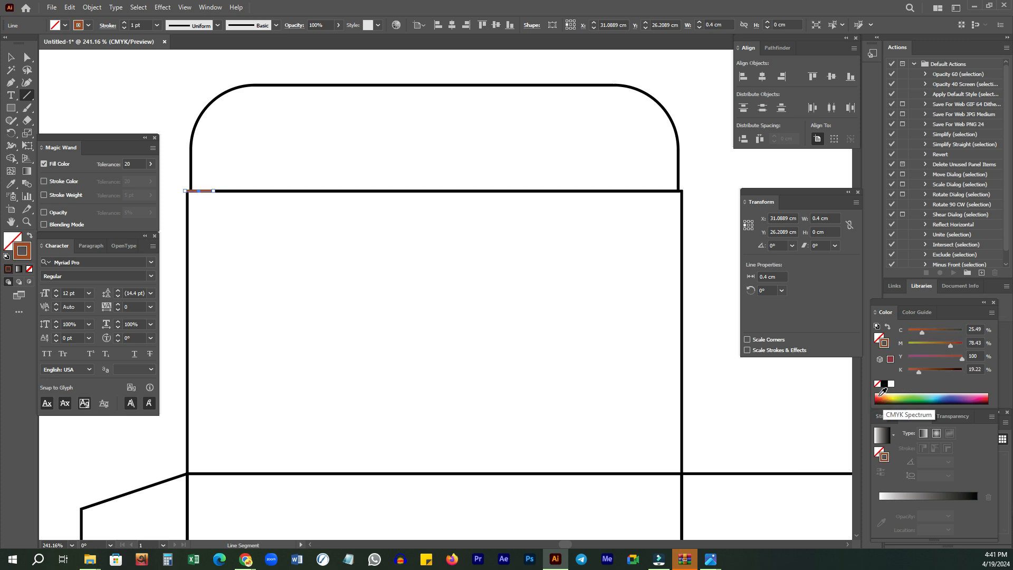
{"action": "left_click", "coordinate": [877, 398]}
{"action": "left_click", "coordinate": [879, 397]}
{"action": "left_click", "coordinate": [876, 398]}
- Copy the red line, rotate the copy 90°, and place it downward from the original's inner end
{"action": "key", "text": "v"}
{"action": "left_click_drag", "start_coordinate": [209, 191], "coordinate": [312, 230]}
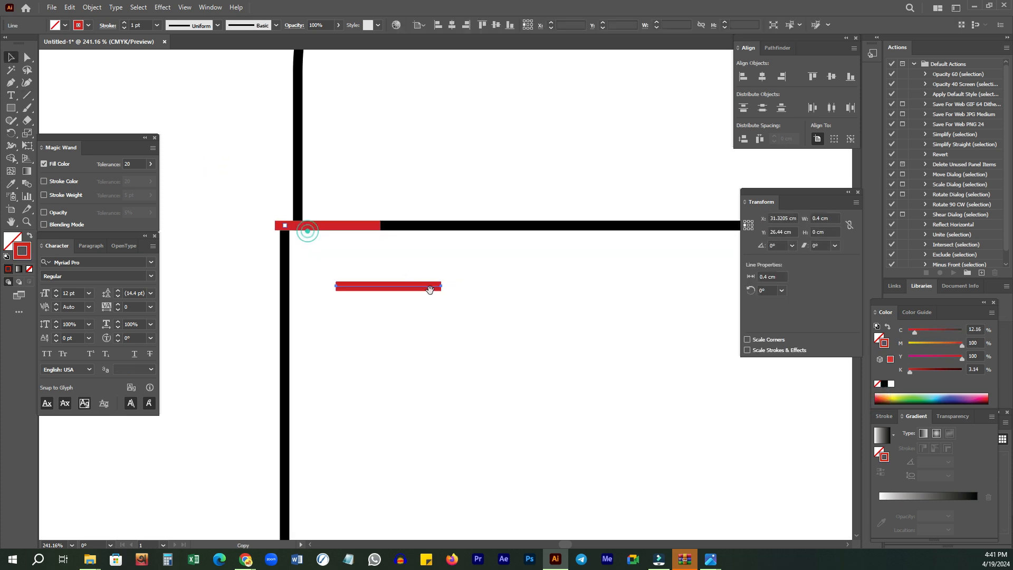
{"action": "left_click_drag", "start_coordinate": [446, 284], "coordinate": [417, 259]}
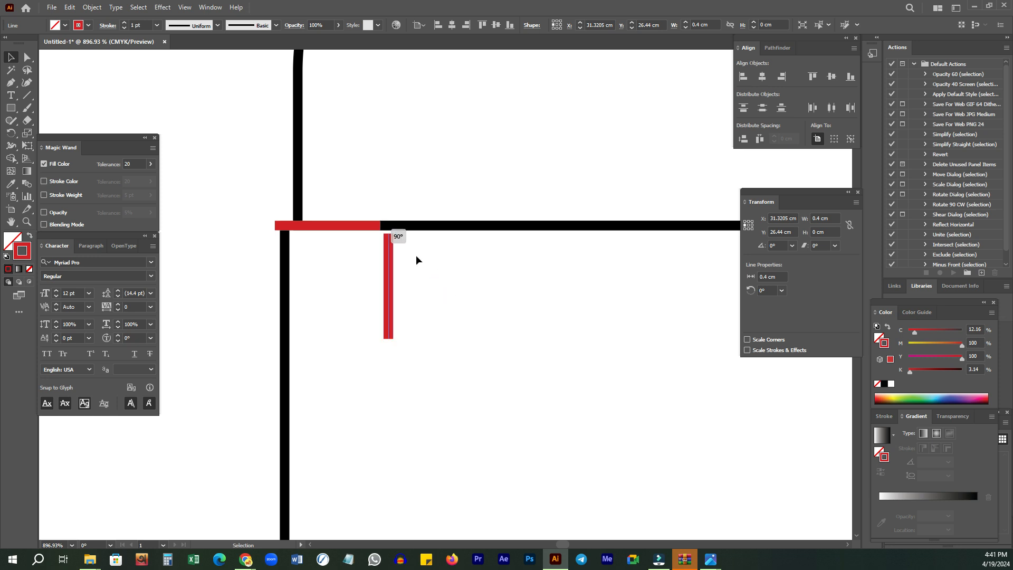
{"action": "left_click_drag", "start_coordinate": [332, 255], "coordinate": [417, 253]}
{"action": "left_click", "coordinate": [374, 270]}
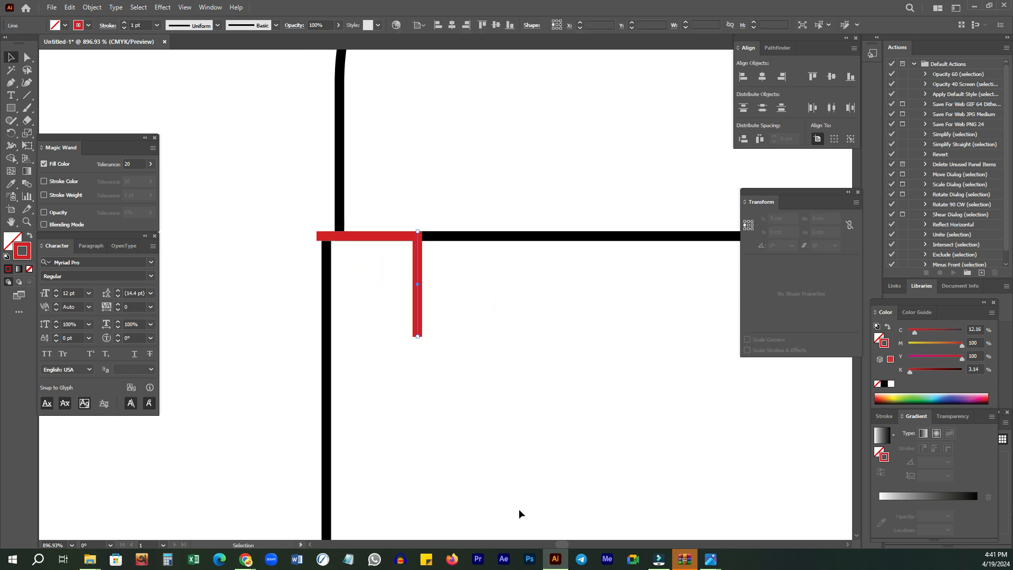
- Shorten the vertical red line to about 0.22 cm by raising its lower end point
{"action": "key", "text": "a"}
{"action": "left_click", "coordinate": [380, 319]}
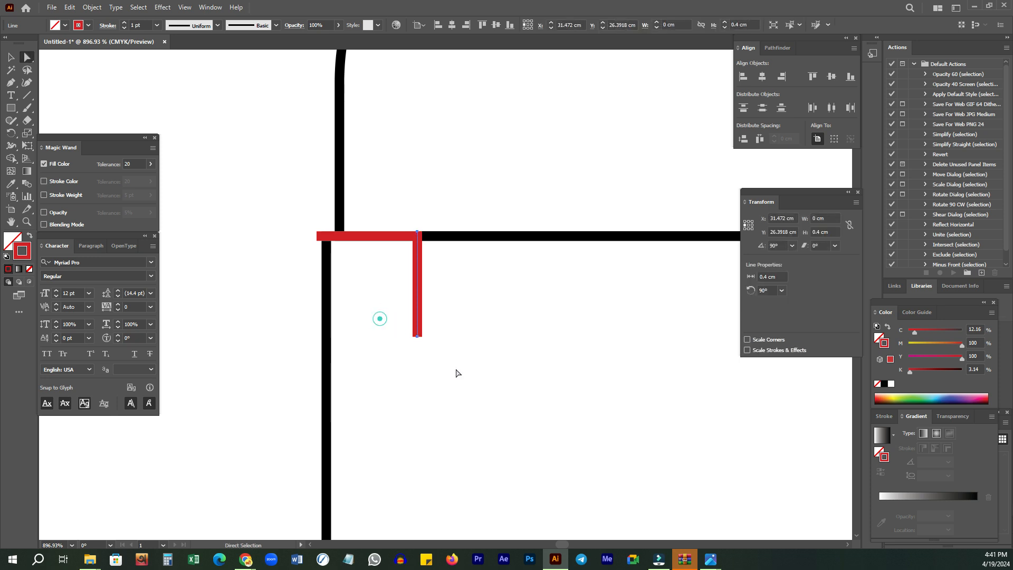
{"action": "left_click_drag", "start_coordinate": [417, 336], "coordinate": [426, 288]}
- Switch to the Google Meet call, admit the waiting participant, and return to the box layout in Illustrator
{"action": "mouse_move", "coordinate": [240, 563]}
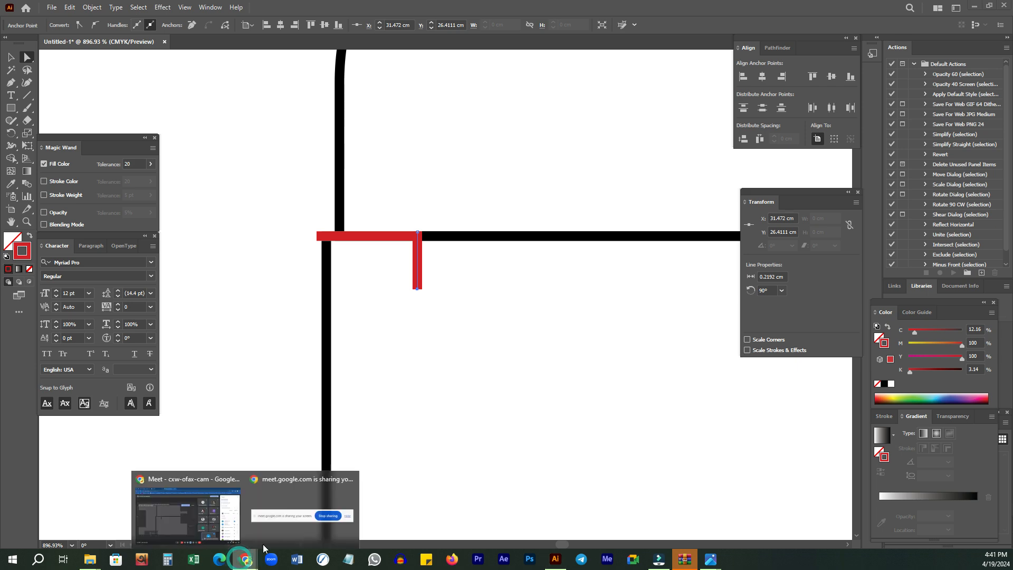
{"action": "left_click", "coordinate": [201, 505]}
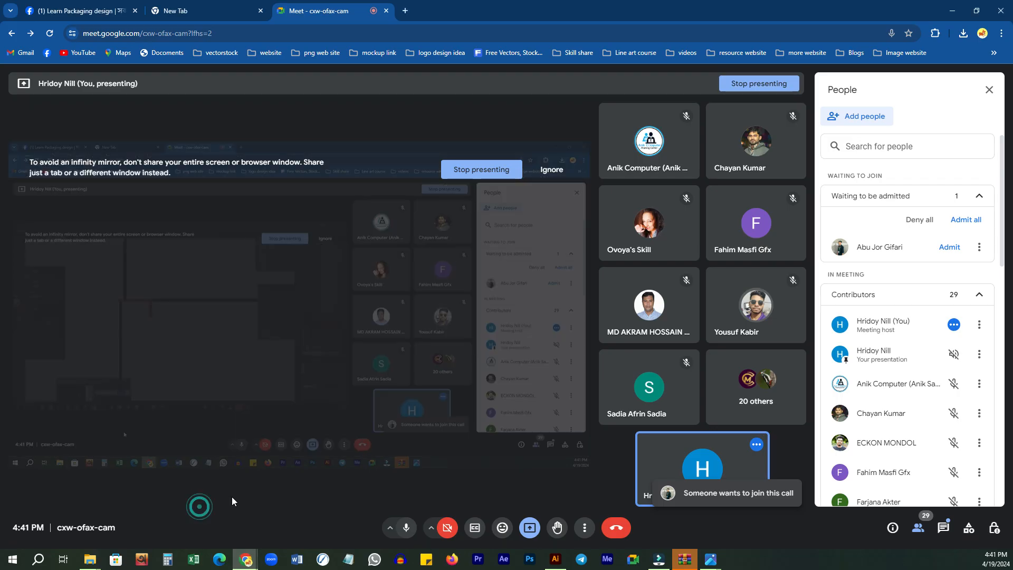
{"action": "left_click", "coordinate": [953, 251]}
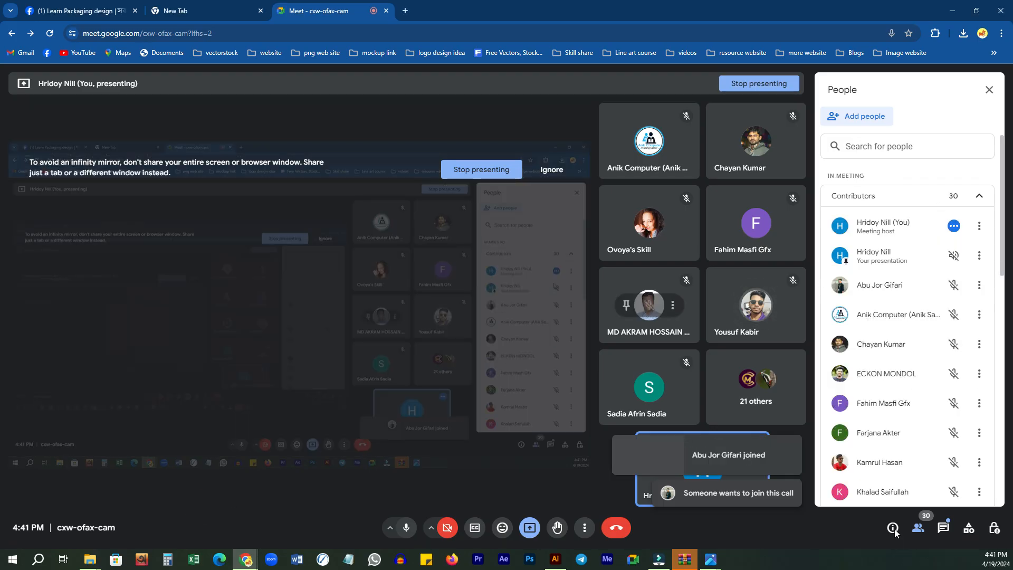
{"action": "left_click", "coordinate": [555, 559]}
- Select the horizontal and vertical red lines and group them into one slit mark
{"action": "key", "text": "v"}
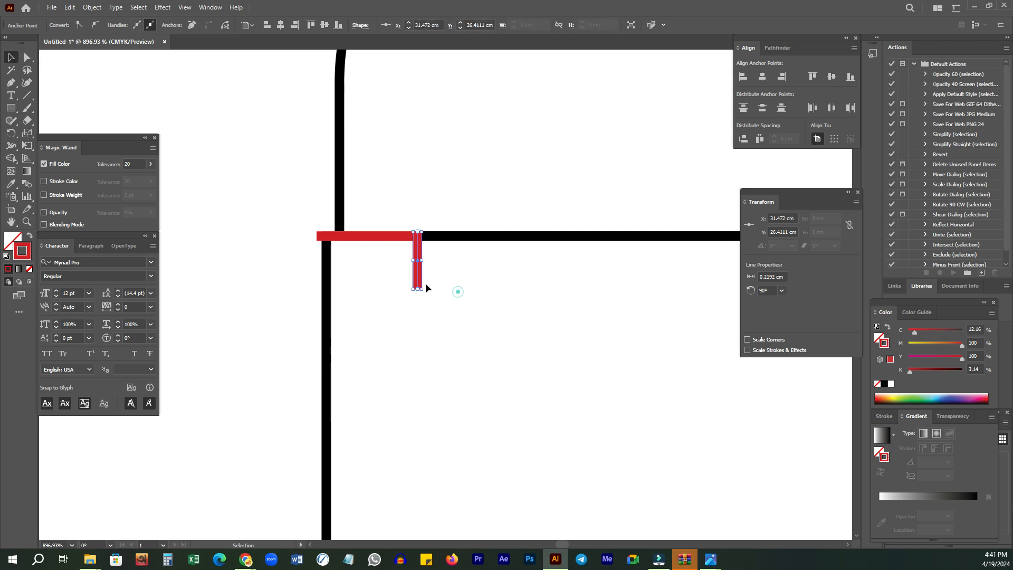
{"action": "left_click", "coordinate": [370, 236]}
{"action": "right_click", "coordinate": [478, 357]}
{"action": "left_click", "coordinate": [517, 232]}
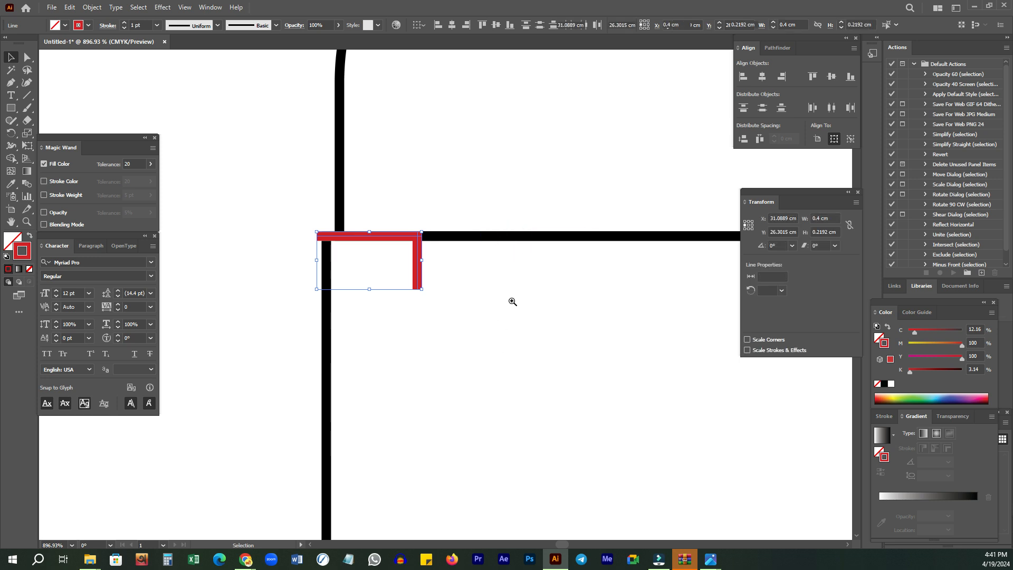
- Copy the L-shaped red slit mark along the flap crease to near the lid panel's right corner
{"action": "scroll", "coordinate": [512, 301], "scroll_direction": "down", "scroll_amount": 10}
{"action": "key", "text": "v"}
{"action": "left_click", "coordinate": [297, 232]}
{"action": "left_click_drag", "start_coordinate": [262, 196], "coordinate": [659, 200]}
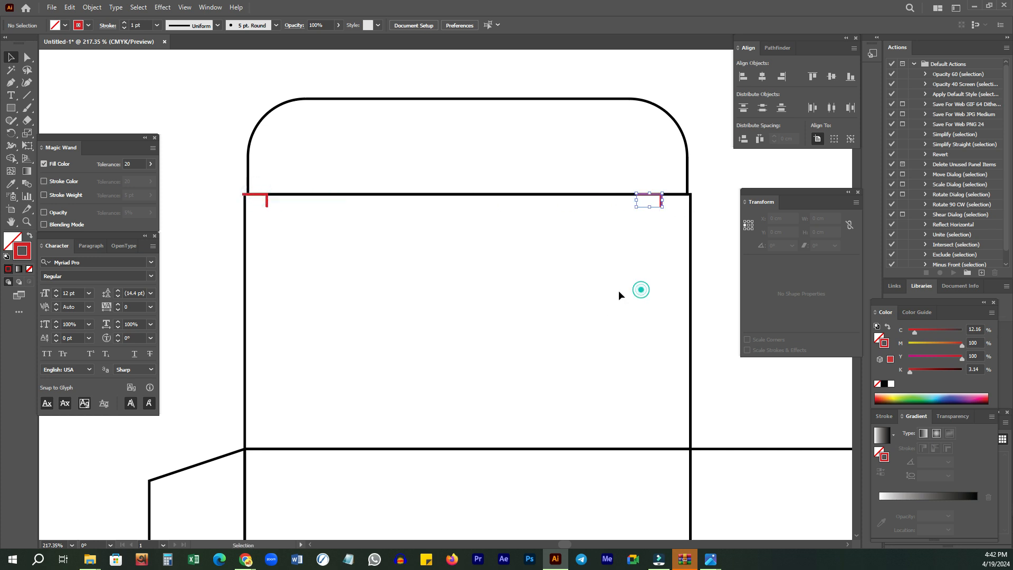
- Reflect the copied red slit mark vertically and move it onto the lid panel's upper right corner
{"action": "right_click", "coordinate": [602, 282]}
{"action": "mouse_move", "coordinate": [638, 452]}
{"action": "left_click", "coordinate": [739, 484]}
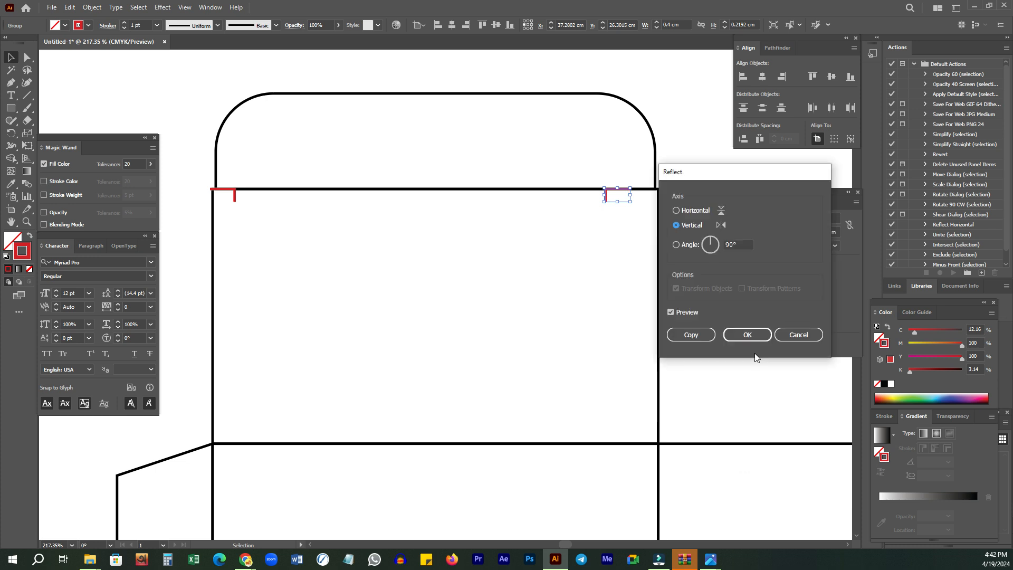
{"action": "left_click", "coordinate": [751, 335]}
{"action": "key", "text": "z"}
{"action": "left_click_drag", "start_coordinate": [609, 181], "coordinate": [755, 380]}
{"action": "key", "text": "space"}
{"action": "left_click_drag", "start_coordinate": [661, 278], "coordinate": [468, 323]}
{"action": "key", "text": "v"}
{"action": "left_click", "coordinate": [467, 322]}
{"action": "left_click_drag", "start_coordinate": [435, 246], "coordinate": [518, 254]}
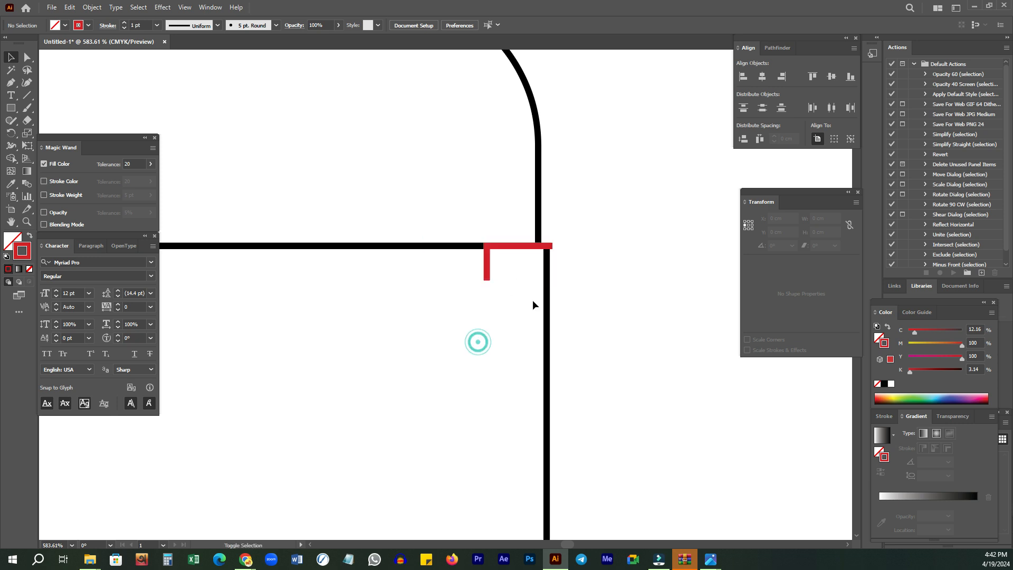
- Copy the 7 x 4 cm lid rectangle sideways so it starts above the adjacent narrow side panel
{"action": "key", "text": "z"}
{"action": "left_click_drag", "start_coordinate": [620, 272], "coordinate": [454, 287]}
{"action": "left_click_drag", "start_coordinate": [563, 321], "coordinate": [507, 321]}
{"action": "key", "text": "space"}
{"action": "left_click_drag", "start_coordinate": [554, 349], "coordinate": [521, 235]}
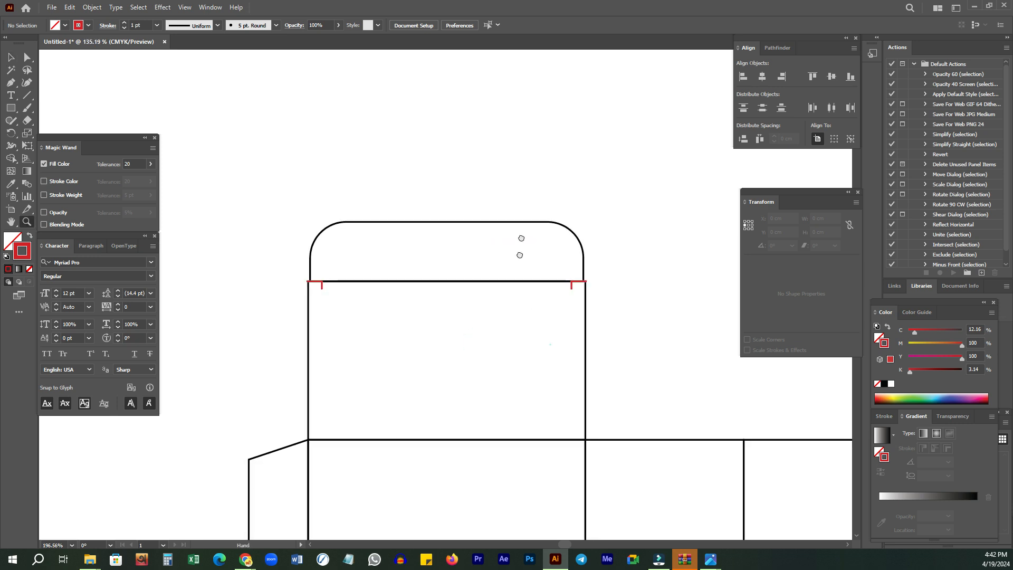
{"action": "left_click_drag", "start_coordinate": [592, 264], "coordinate": [493, 251]}
{"action": "left_click_drag", "start_coordinate": [563, 240], "coordinate": [464, 263]}
{"action": "left_click_drag", "start_coordinate": [552, 276], "coordinate": [459, 219]}
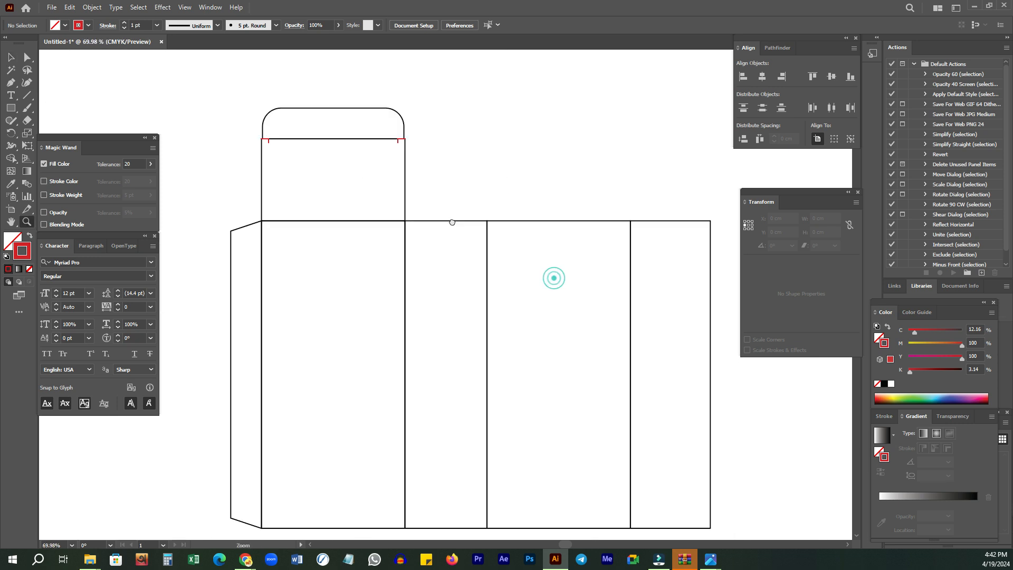
{"action": "key", "text": "v"}
{"action": "left_click_drag", "start_coordinate": [449, 158], "coordinate": [447, 191]}
{"action": "left_click", "coordinate": [679, 220]}
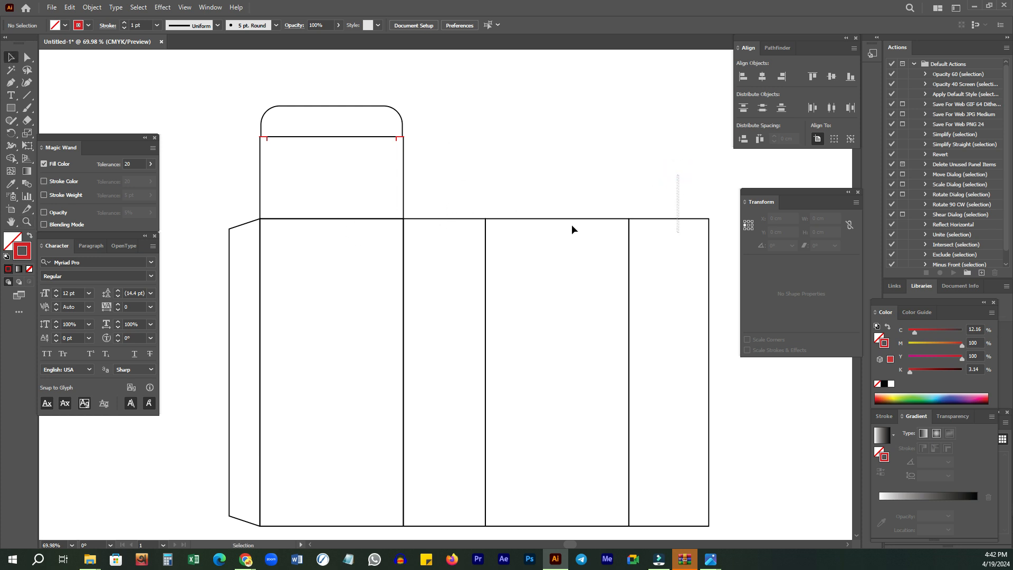
{"action": "left_click_drag", "start_coordinate": [261, 181], "coordinate": [407, 189]}
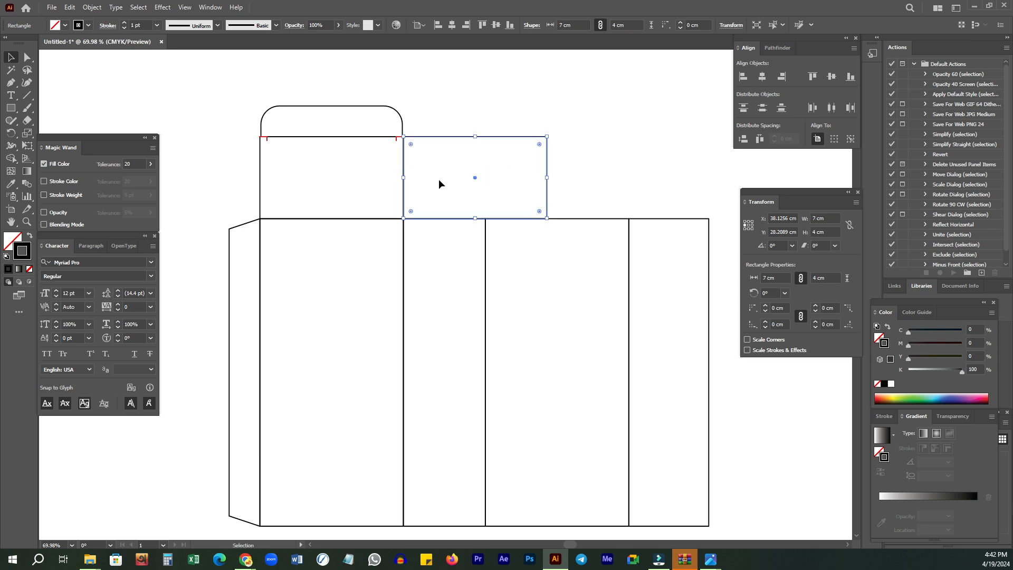
- Brush a freehand loop over the copied rectangle to mark the side flap area
{"action": "key", "text": "z"}
{"action": "left_click_drag", "start_coordinate": [400, 144], "coordinate": [477, 230]}
{"action": "key", "text": "space"}
{"action": "left_click_drag", "start_coordinate": [326, 192], "coordinate": [450, 223]}
{"action": "key", "text": "v"}
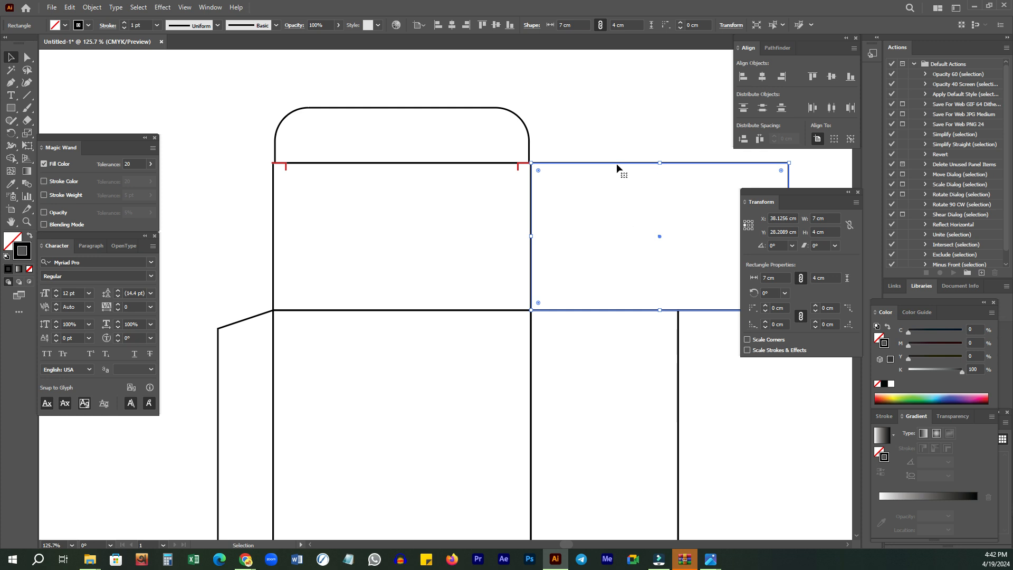
{"action": "key", "text": "b"}
{"action": "mouse_move", "coordinate": [606, 160]}
{"action": "left_mouse_down"}
{"action": "mouse_move", "coordinate": [636, 184]}
{"action": "mouse_move", "coordinate": [584, 193]}
{"action": "left_mouse_up"}
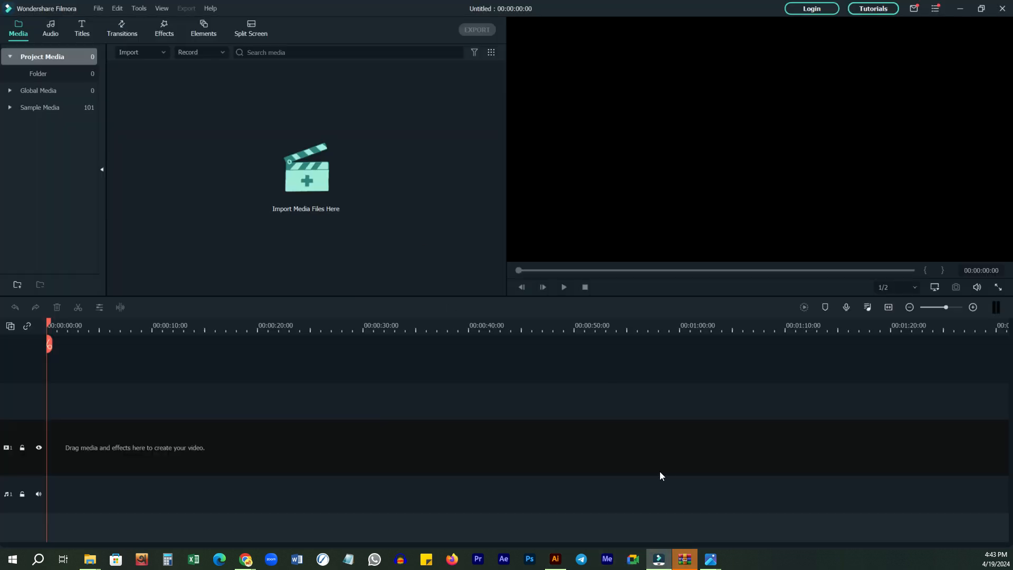
- Switch to the photo IMG_20240329_165617.jpg, examine the open box's lid and side flaps, and return to Illustrator
{"action": "mouse_move", "coordinate": [711, 558]}
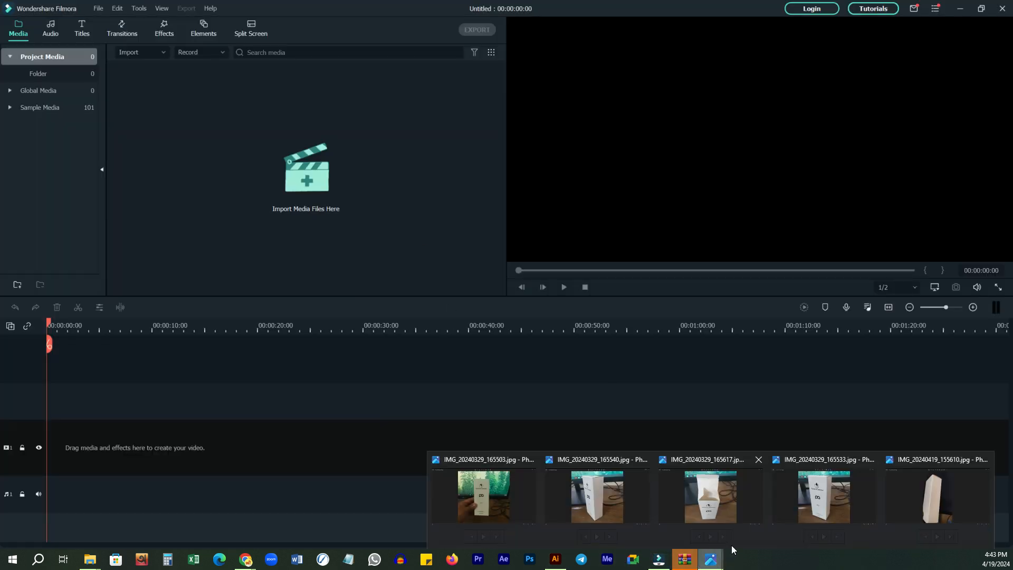
{"action": "left_click", "coordinate": [723, 505]}
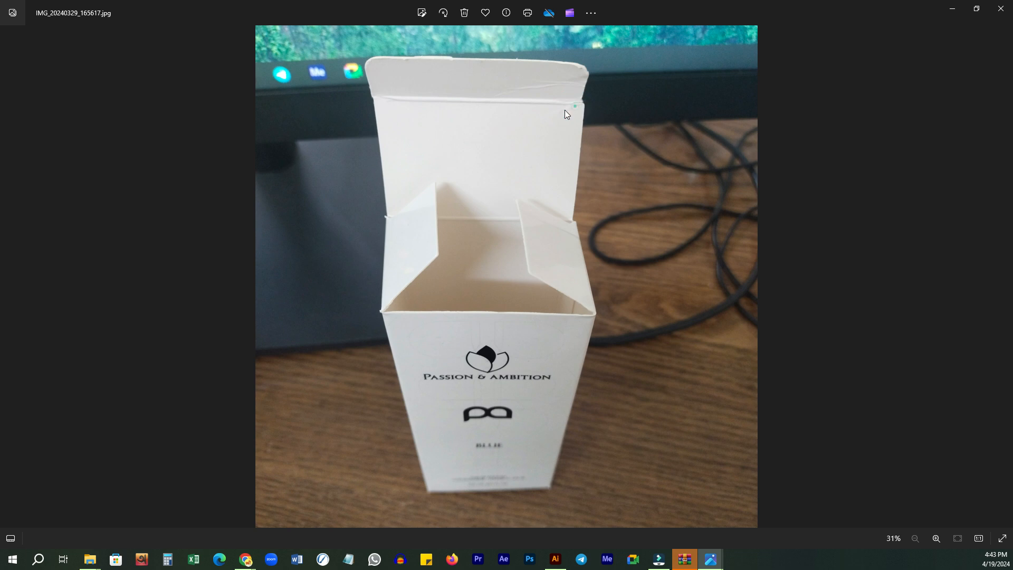
{"action": "scroll", "coordinate": [477, 140], "scroll_direction": "up", "scroll_amount": 5}
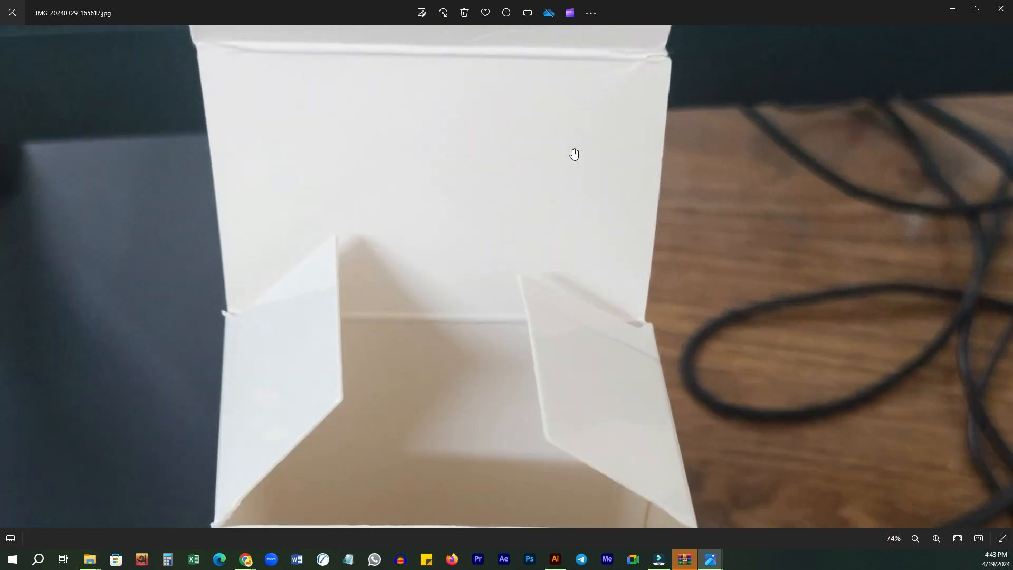
{"action": "scroll", "coordinate": [565, 128], "scroll_direction": "down", "scroll_amount": 1}
{"action": "left_click_drag", "start_coordinate": [654, 59], "coordinate": [633, 169]}
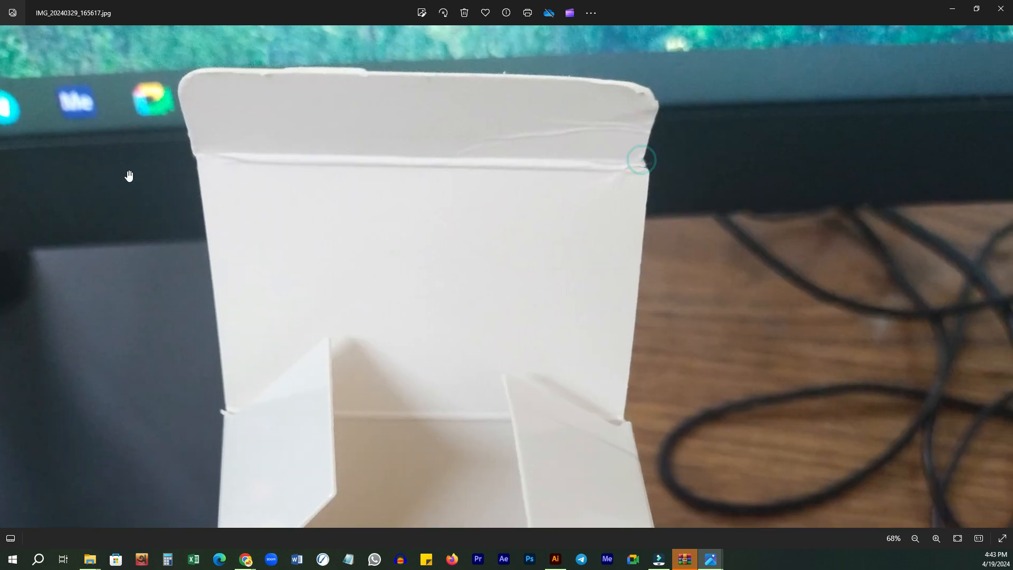
{"action": "scroll", "coordinate": [504, 214], "scroll_direction": "down", "scroll_amount": 5}
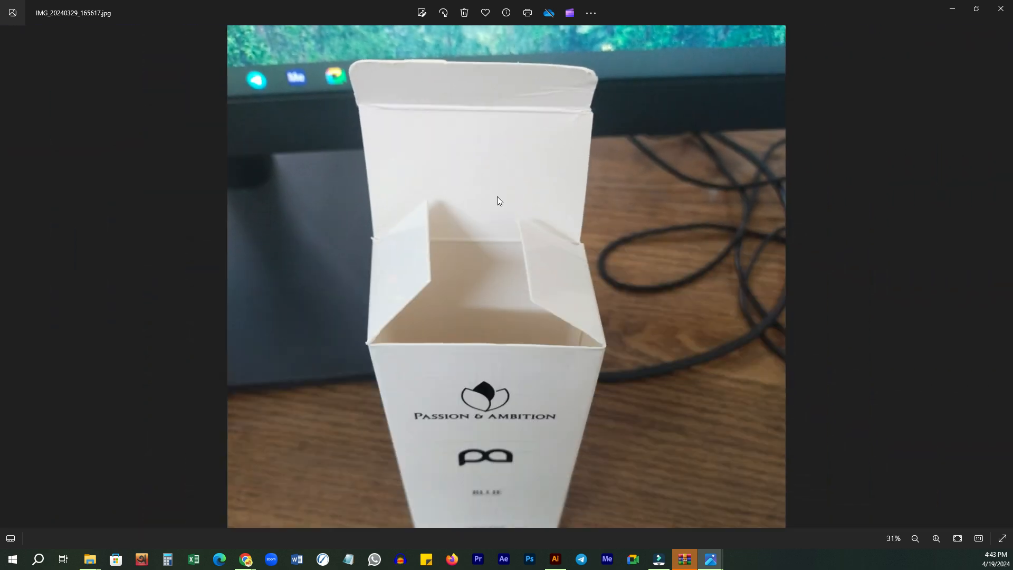
{"action": "scroll", "coordinate": [497, 197], "scroll_direction": "down", "scroll_amount": 1}
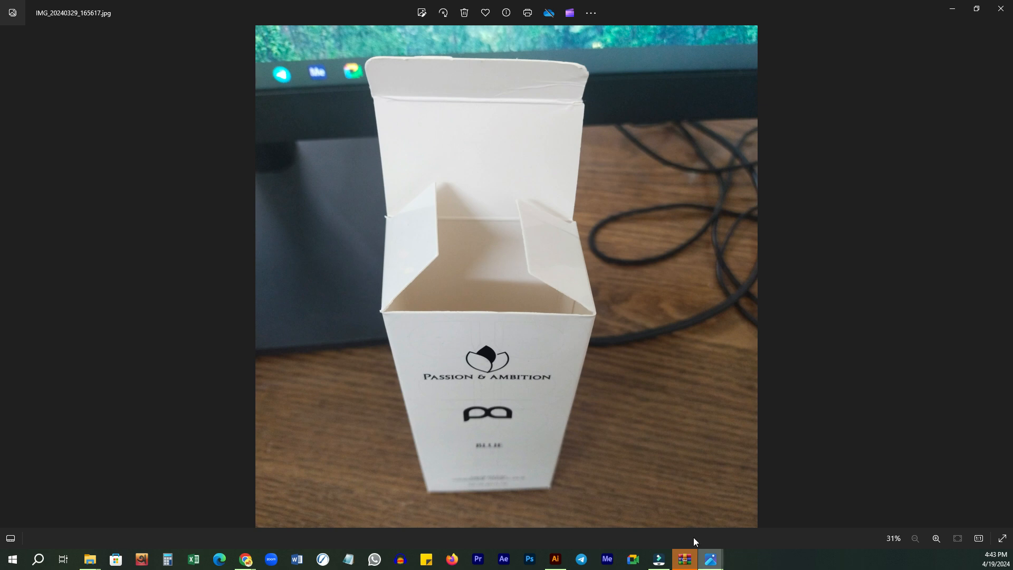
{"action": "left_click", "coordinate": [555, 559]}
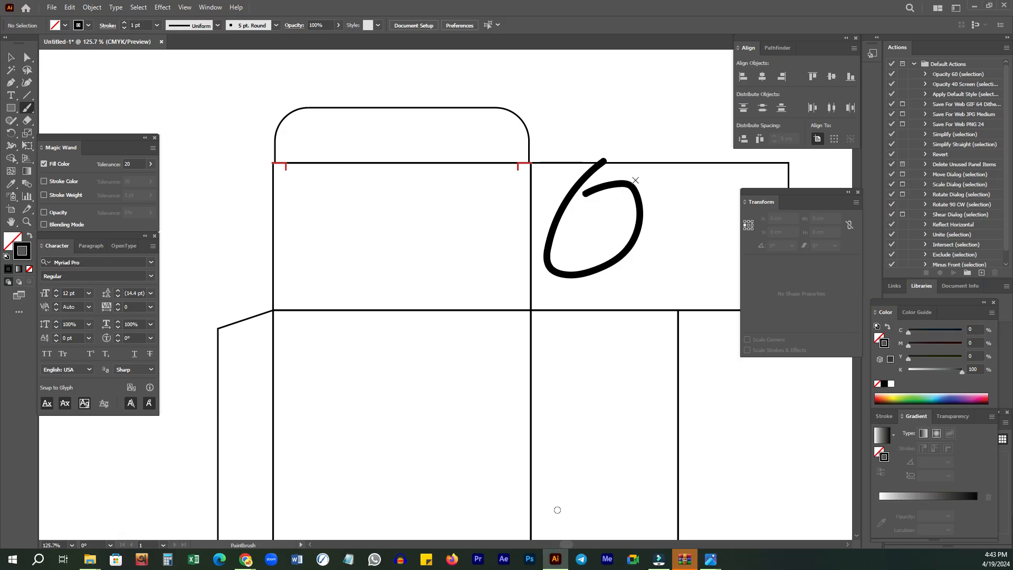
- Delete the freehand brush loop from the copied rectangle
{"action": "key", "text": "z"}
{"action": "left_click_drag", "start_coordinate": [627, 185], "coordinate": [568, 195]}
{"action": "mouse_move", "coordinate": [633, 205]}
{"action": "left_mouse_down"}
{"action": "mouse_move", "coordinate": [534, 196]}
{"action": "mouse_move", "coordinate": [517, 218]}
{"action": "left_mouse_up"}
{"action": "key", "text": "v"}
{"action": "key", "text": "Delete"}
- Narrow the copied rectangle to 4 cm so it matches the width of the side panel below
{"action": "left_click", "coordinate": [582, 123]}
{"action": "left_click_drag", "start_coordinate": [641, 153], "coordinate": [562, 179]}
{"action": "left_click_drag", "start_coordinate": [562, 179], "coordinate": [504, 187]}
{"action": "left_click_drag", "start_coordinate": [404, 122], "coordinate": [400, 179]}
{"action": "left_click_drag", "start_coordinate": [488, 155], "coordinate": [437, 168]}
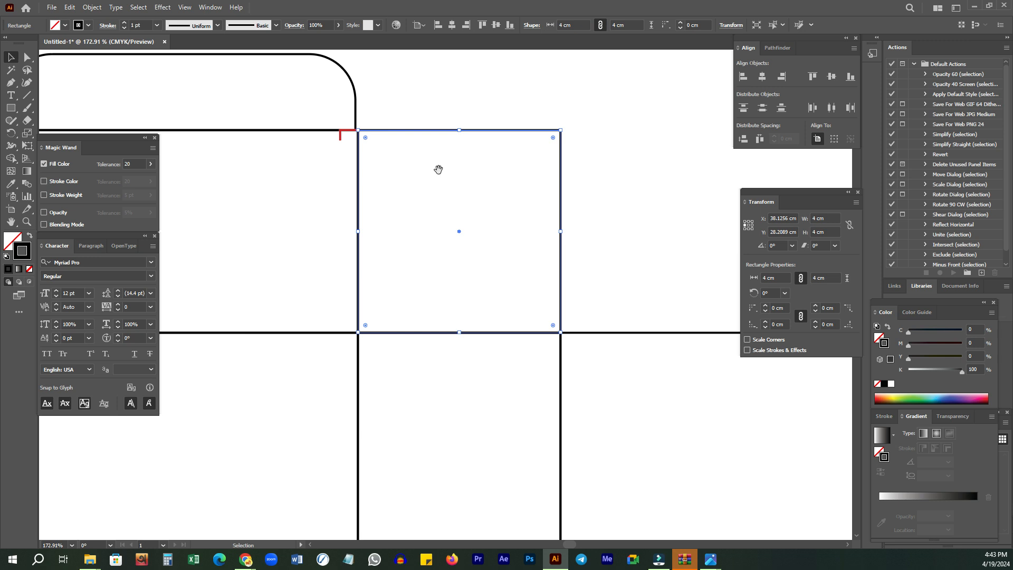
{"action": "left_click_drag", "start_coordinate": [470, 111], "coordinate": [464, 135]}
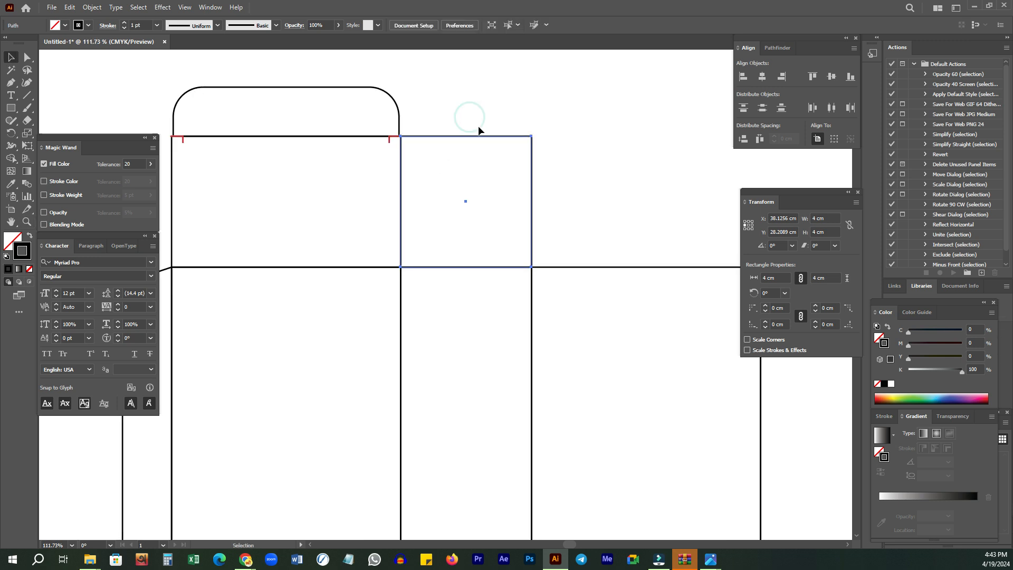
- Switch to the Google Meet call, check the participant waiting to join, and return to the box layout in Illustrator
{"action": "left_click_drag", "start_coordinate": [481, 111], "coordinate": [449, 485]}
{"action": "mouse_move", "coordinate": [245, 560]}
{"action": "left_click", "coordinate": [201, 512]}
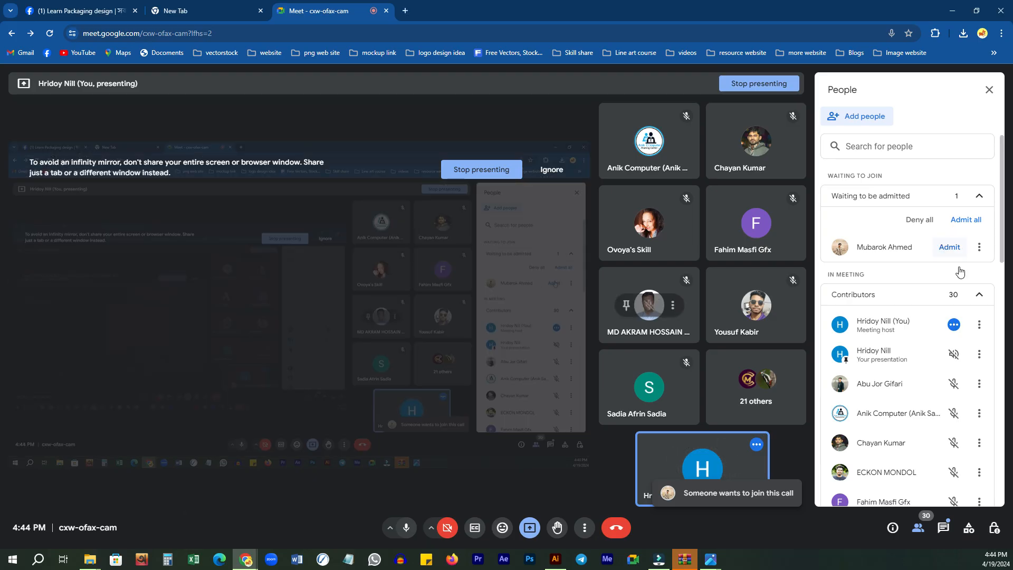
{"action": "left_click", "coordinate": [556, 559]}
- Lower the side flap rectangle's upper edge, reducing its height to about 2.63 cm
{"action": "left_click", "coordinate": [427, 153]}
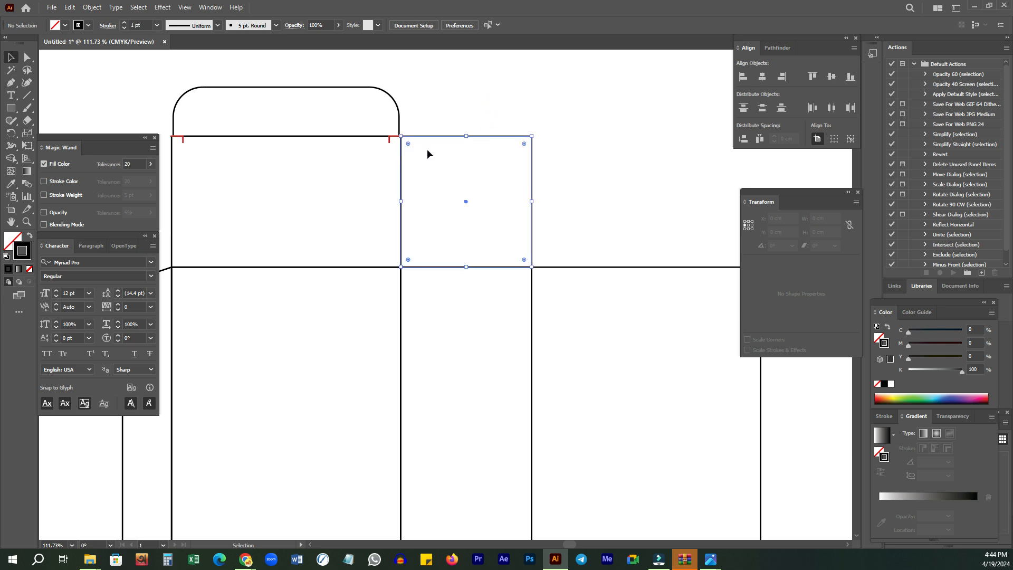
{"action": "left_click_drag", "start_coordinate": [466, 136], "coordinate": [472, 177]}
{"action": "mouse_move", "coordinate": [472, 178]}
{"action": "left_mouse_down"}
{"action": "mouse_move", "coordinate": [477, 140]}
{"action": "mouse_move", "coordinate": [468, 181]}
{"action": "left_mouse_up"}
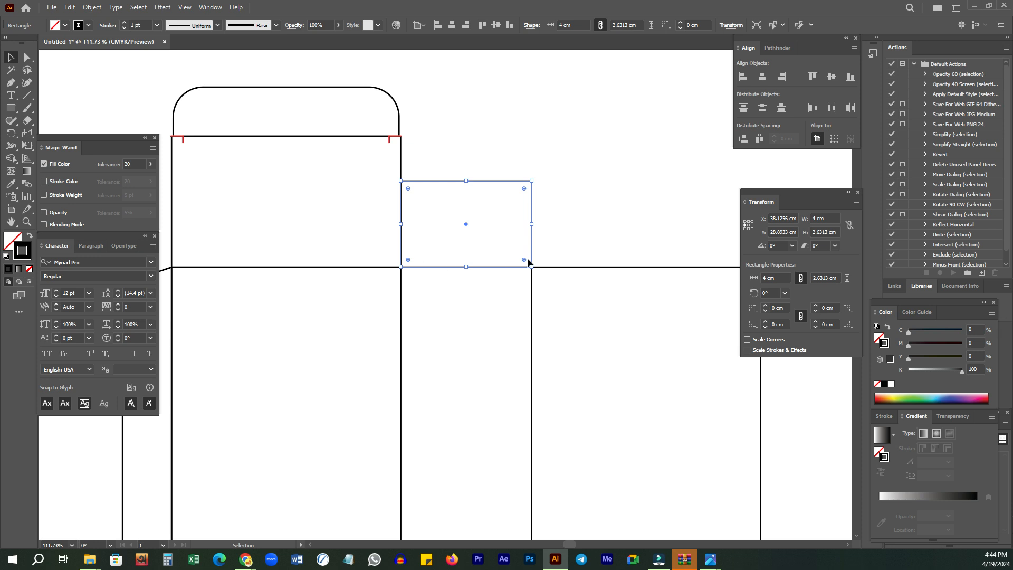
- Brush a freehand line along the side flap's lower edge to highlight the crease, and remove it
{"action": "key", "text": "ctrl+equal"}
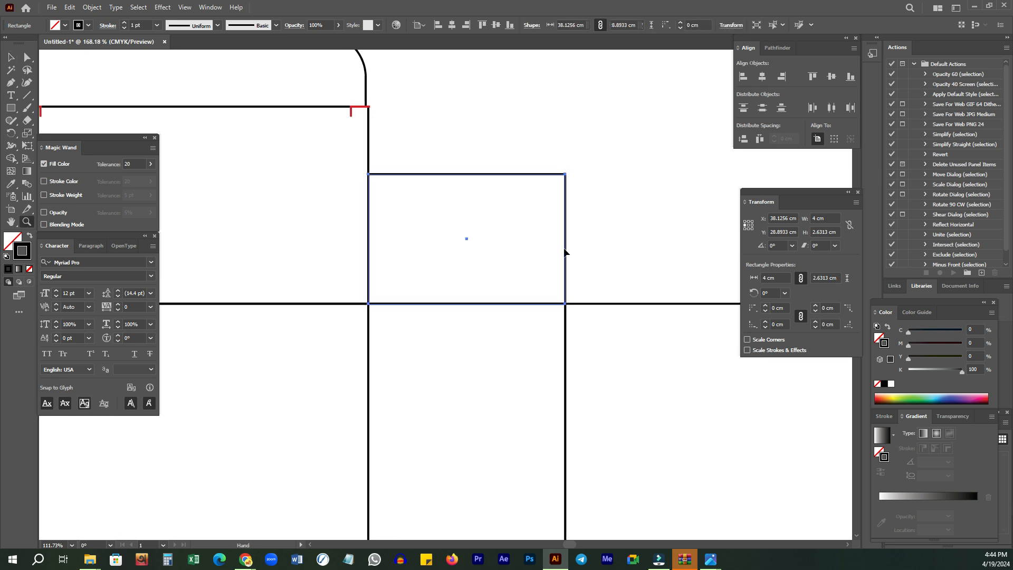
{"action": "left_click", "coordinate": [563, 245]}
{"action": "left_click", "coordinate": [565, 289]}
{"action": "key", "text": "v"}
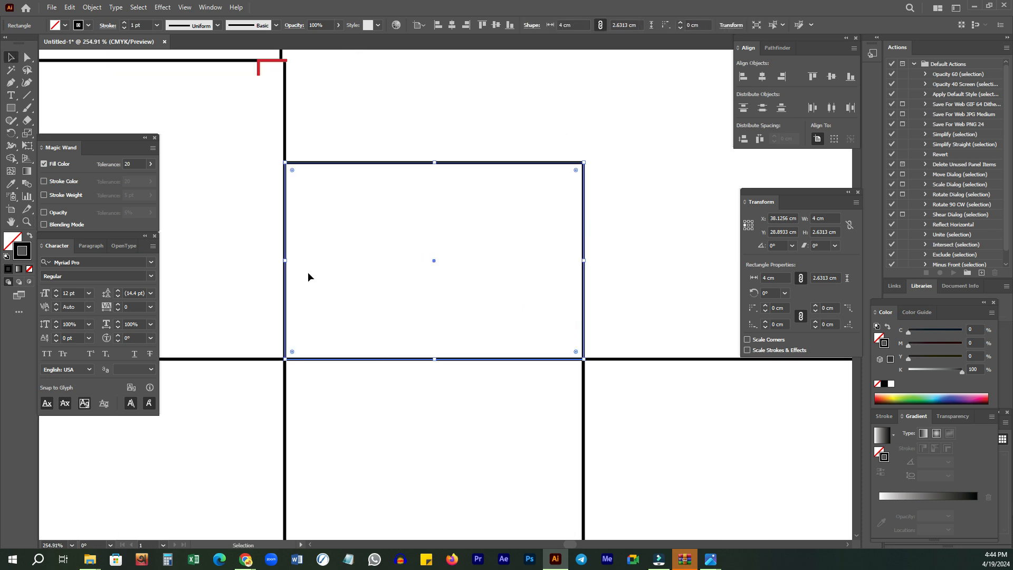
{"action": "key", "text": "b"}
{"action": "left_click_drag", "start_coordinate": [285, 358], "coordinate": [578, 354]}
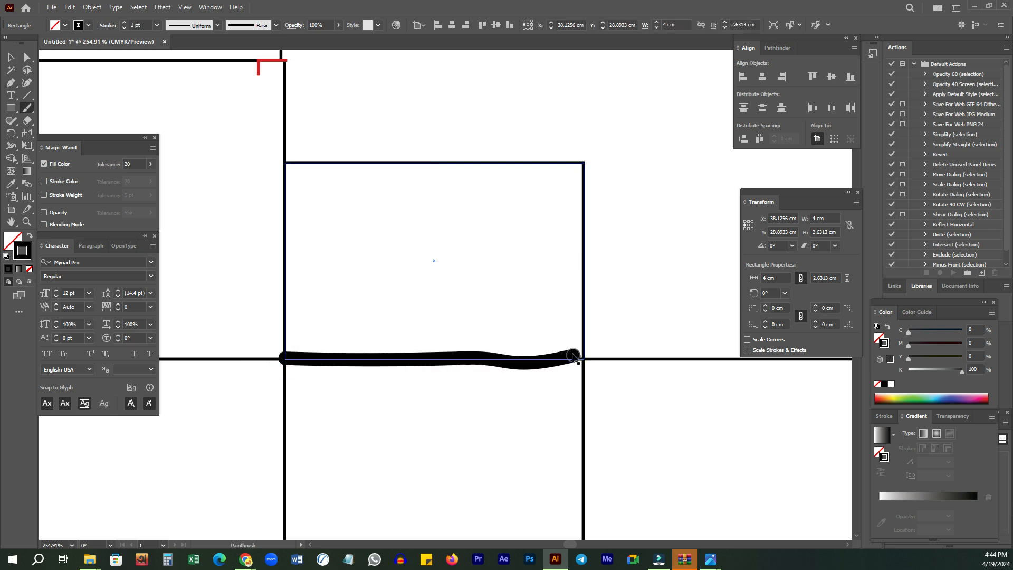
{"action": "key", "text": "v"}
{"action": "left_click_drag", "start_coordinate": [628, 267], "coordinate": [543, 296]}
- Reduce the side flap rectangle's width by 0.2 cm to 3.8 cm
{"action": "left_click", "coordinate": [828, 217]}
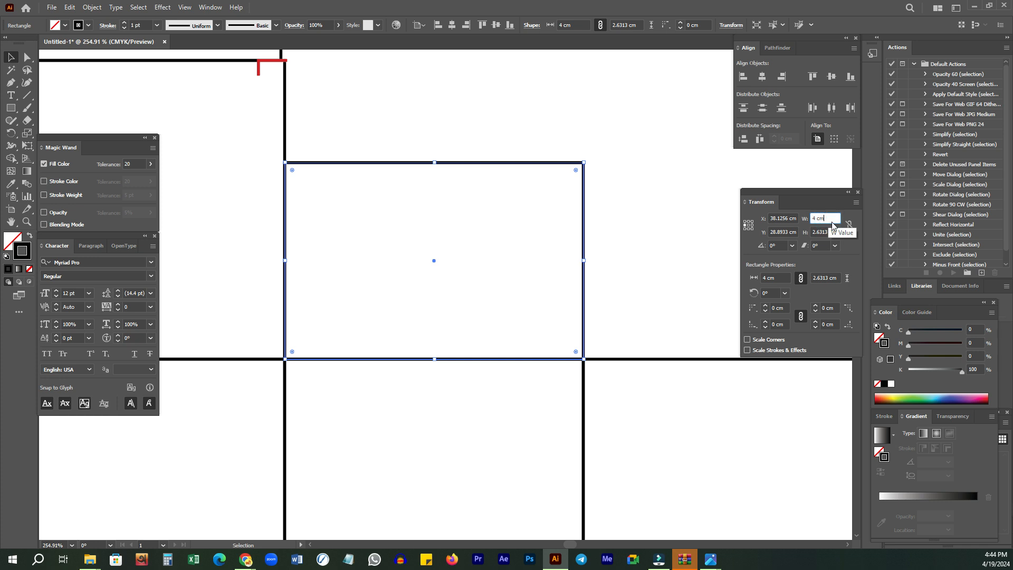
{"action": "type", "text": "-.2"}
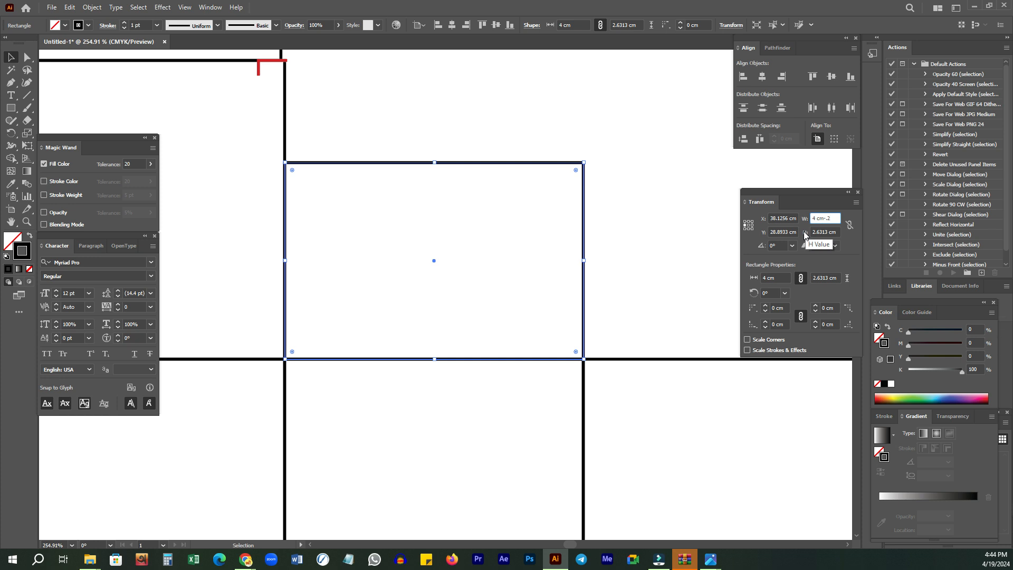
{"action": "key", "text": "Return"}
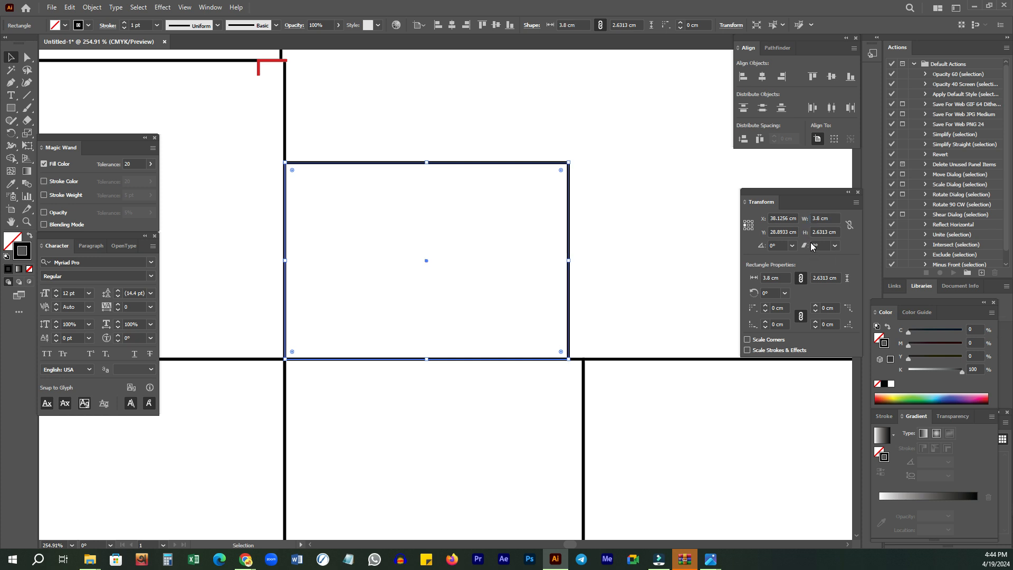
- Try adding an anchor point low on the flap's right edge, and undo it together with the width change
{"action": "left_click", "coordinate": [11, 83]}
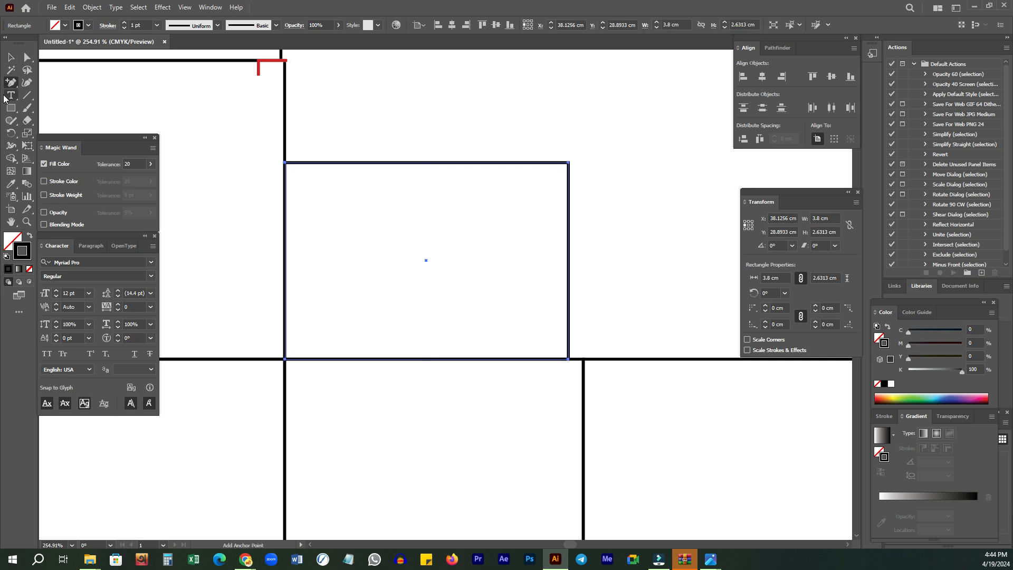
{"action": "left_click", "coordinate": [11, 85]}
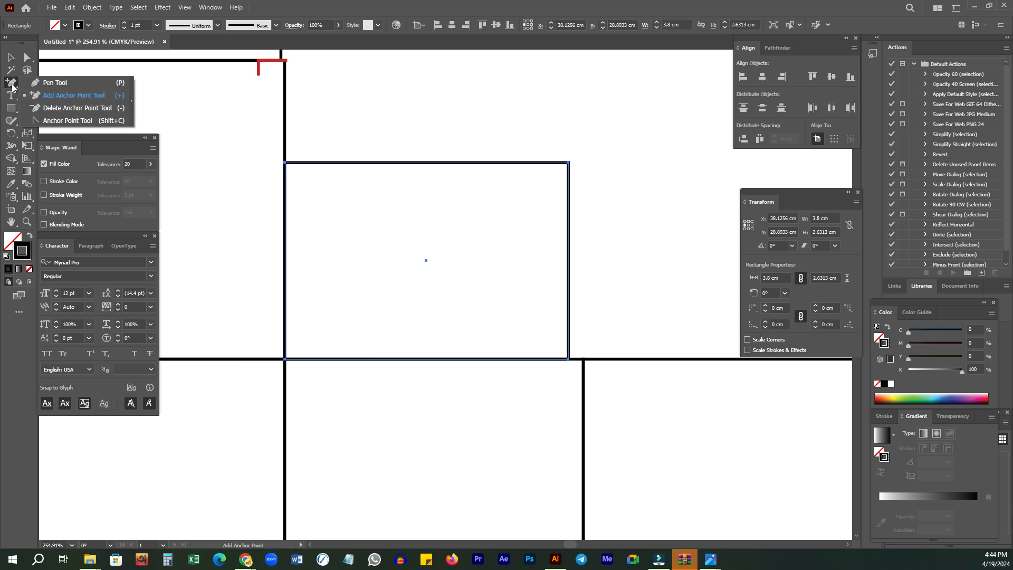
{"action": "left_click", "coordinate": [64, 97]}
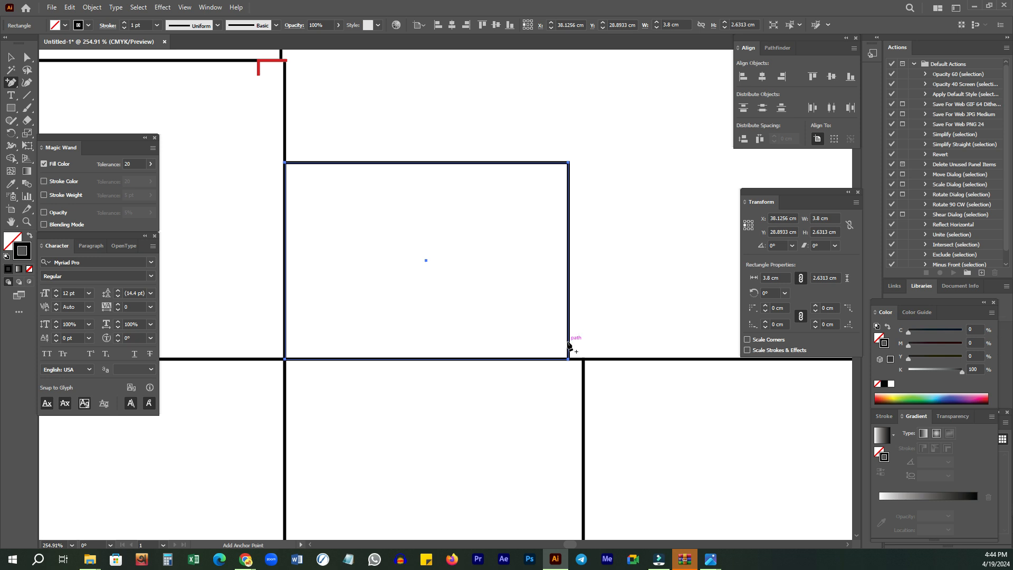
{"action": "left_click", "coordinate": [568, 339]}
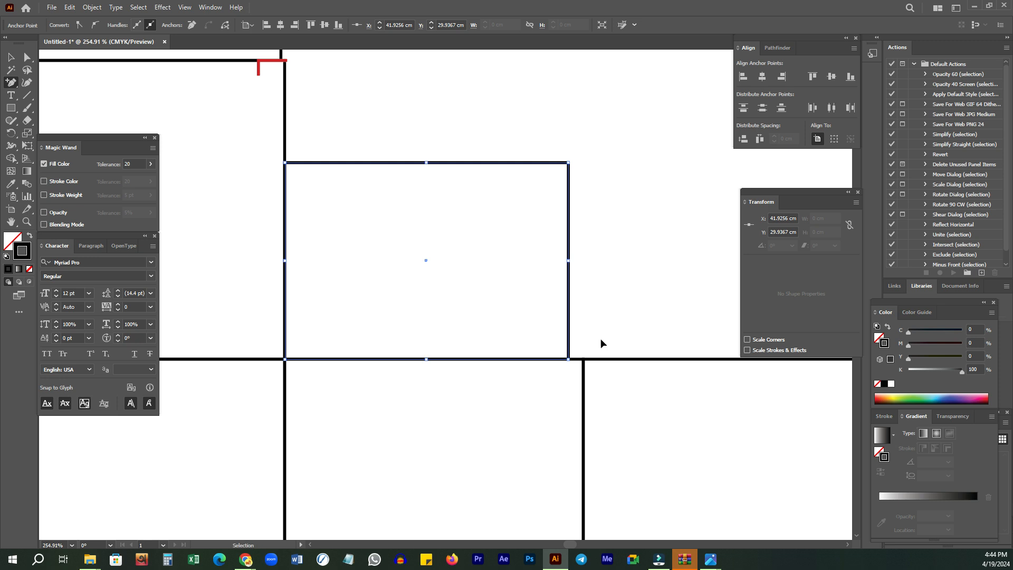
{"action": "key", "text": "ctrl+z"}
{"action": "key", "text": "ctrl+z"}
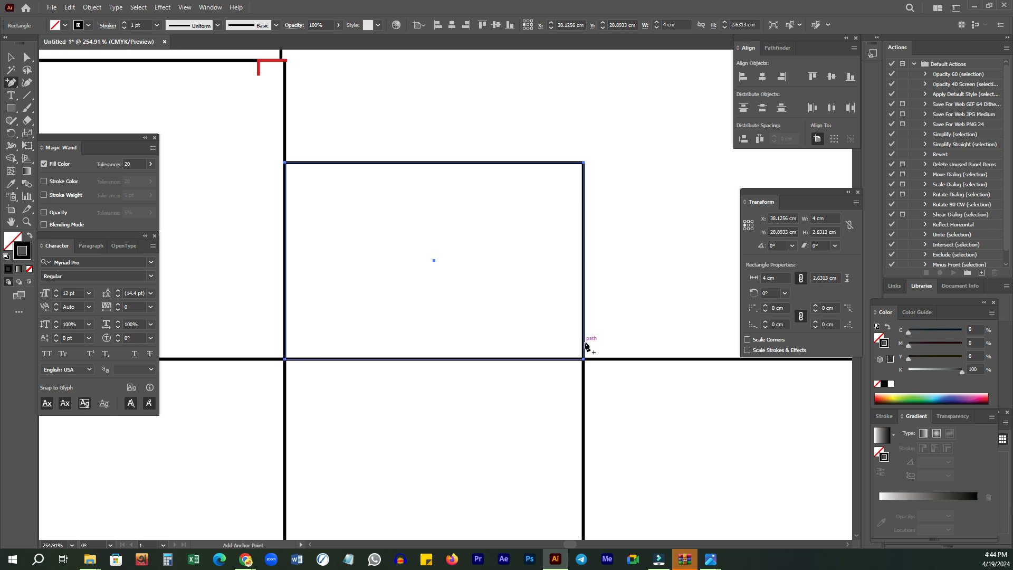
- Add two anchor points low on the flap's right edge and pull the upper one inward by about 0.23 cm
{"action": "left_click", "coordinate": [584, 342]}
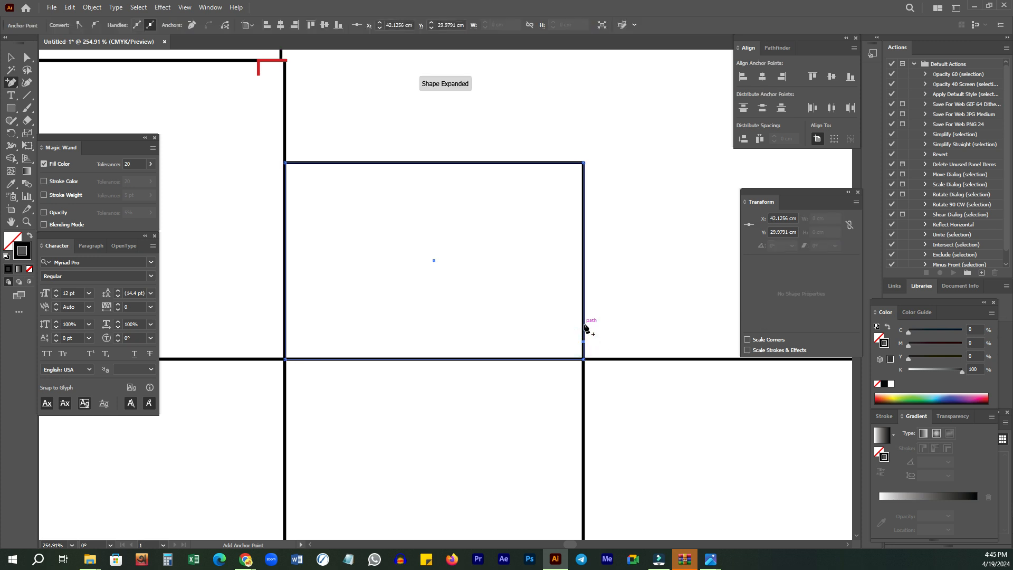
{"action": "left_click", "coordinate": [584, 323]}
{"action": "key", "text": "a"}
{"action": "left_click_drag", "start_coordinate": [583, 323], "coordinate": [567, 325]}
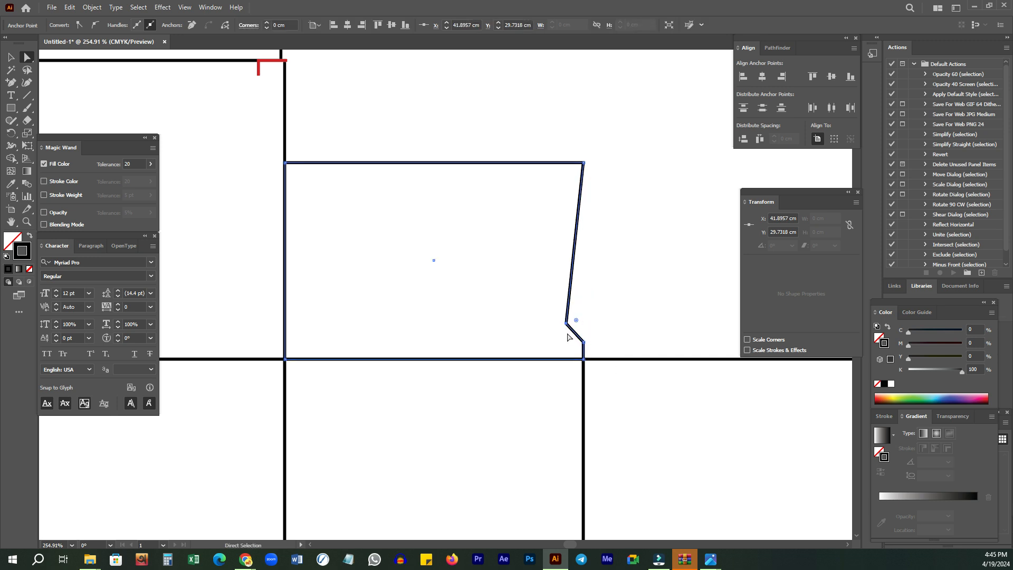
{"action": "left_click", "coordinate": [583, 163]}
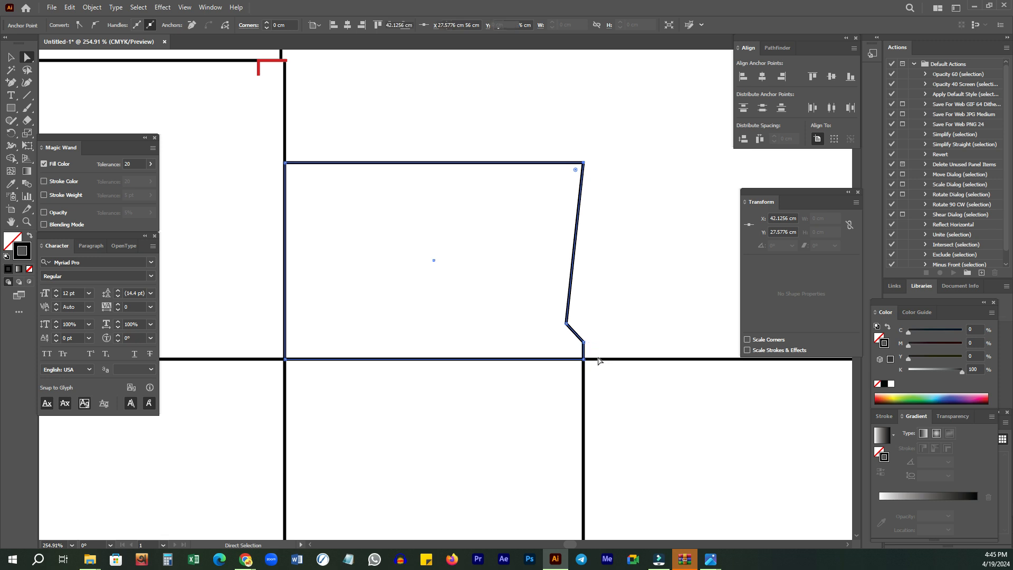
- Brush a short freehand mark beside the short straight segment at the flap's lower right corner
{"action": "key", "text": "b"}
{"action": "left_click_drag", "start_coordinate": [594, 342], "coordinate": [594, 350]}
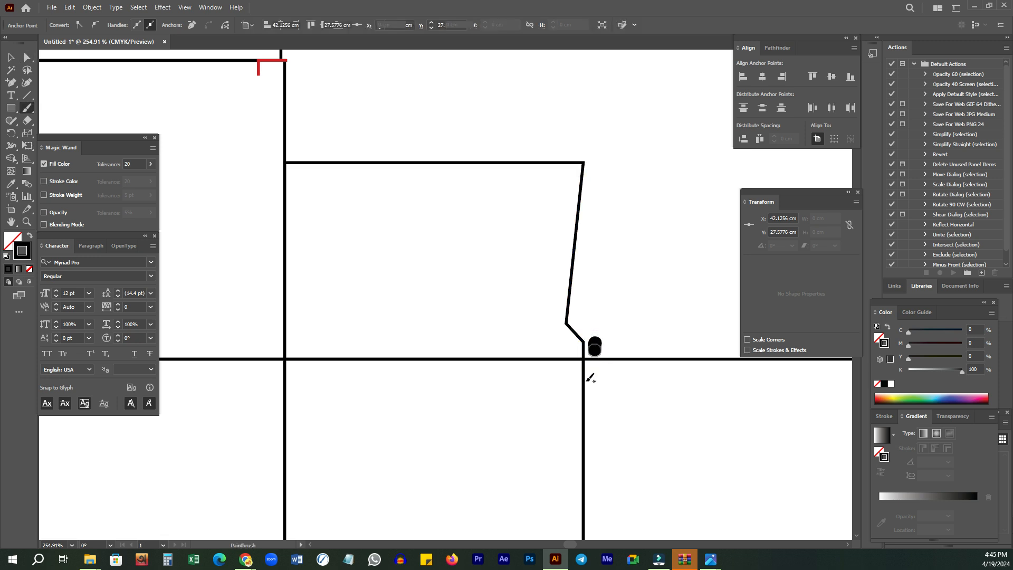
- Undo the freehand brush mark and move the flap's upper right anchor point inward by about 0.5 cm
{"action": "key", "text": "ctrl+z"}
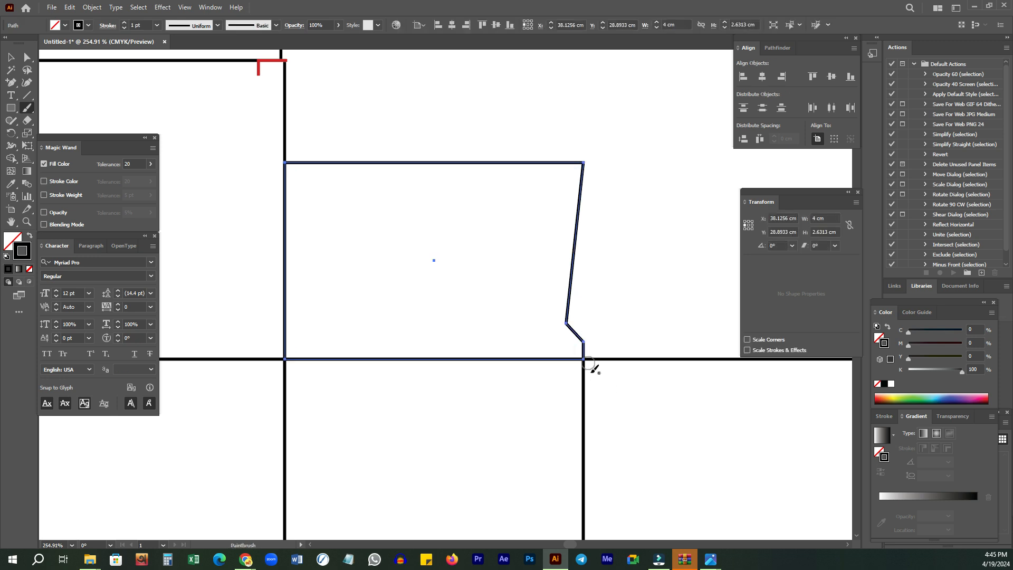
{"action": "key", "text": "a"}
{"action": "mouse_move", "coordinate": [543, 134]}
{"action": "left_mouse_down"}
{"action": "mouse_move", "coordinate": [597, 181]}
{"action": "mouse_move", "coordinate": [585, 167]}
{"action": "mouse_move", "coordinate": [560, 164]}
{"action": "mouse_move", "coordinate": [470, 170]}
{"action": "mouse_move", "coordinate": [368, 194]}
{"action": "mouse_move", "coordinate": [355, 181]}
{"action": "mouse_move", "coordinate": [560, 181]}
{"action": "mouse_move", "coordinate": [544, 162]}
{"action": "left_mouse_up"}
{"action": "left_click", "coordinate": [586, 167]}
{"action": "key", "text": "ctrl+z"}
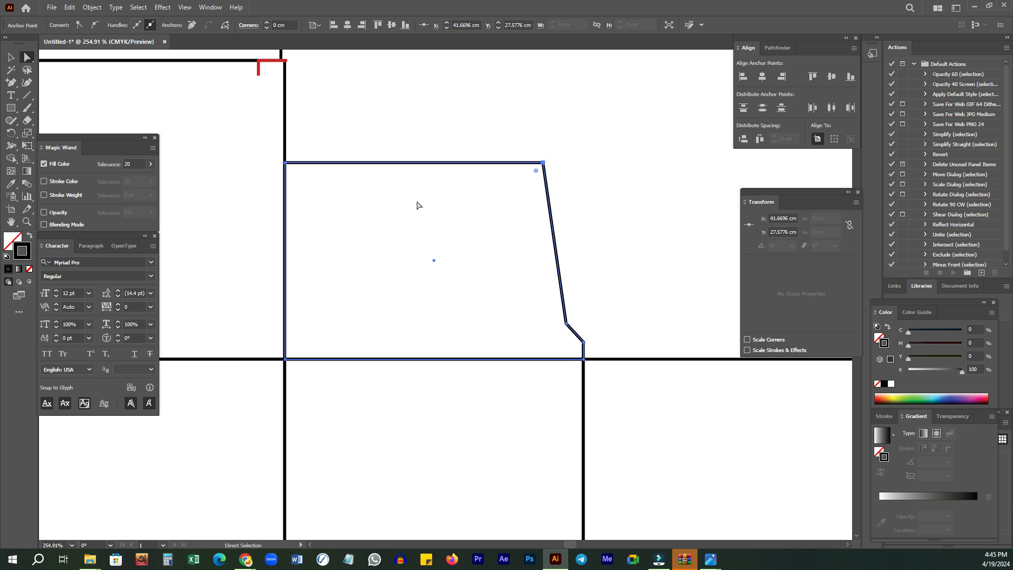
- Add an anchor point low on the flap's left edge, level with the lower anchor point on its right edge
{"action": "left_click_drag", "start_coordinate": [410, 270], "coordinate": [422, 212]}
{"action": "key", "text": "plus"}
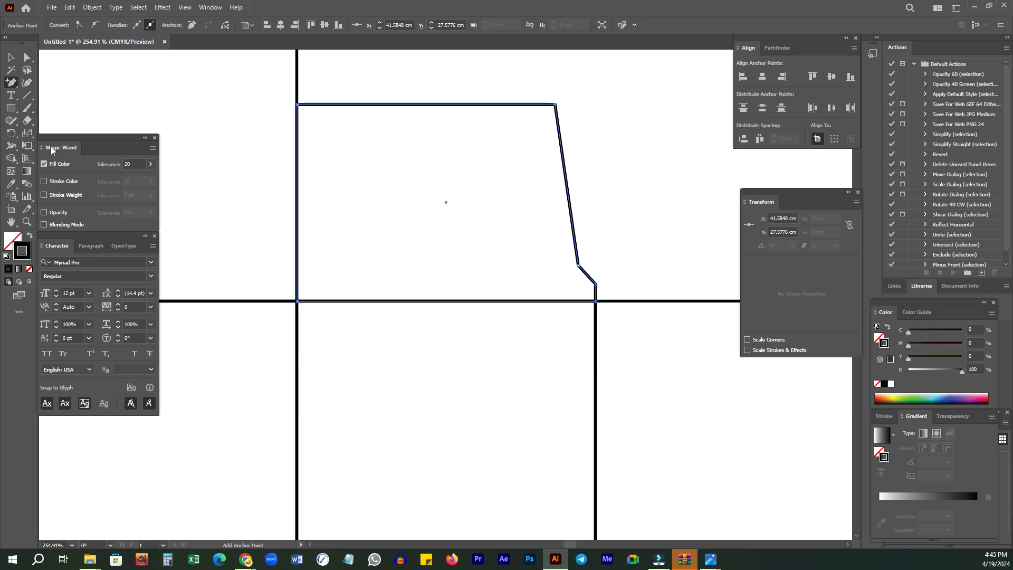
{"action": "left_click", "coordinate": [298, 286]}
{"action": "key", "text": "a"}
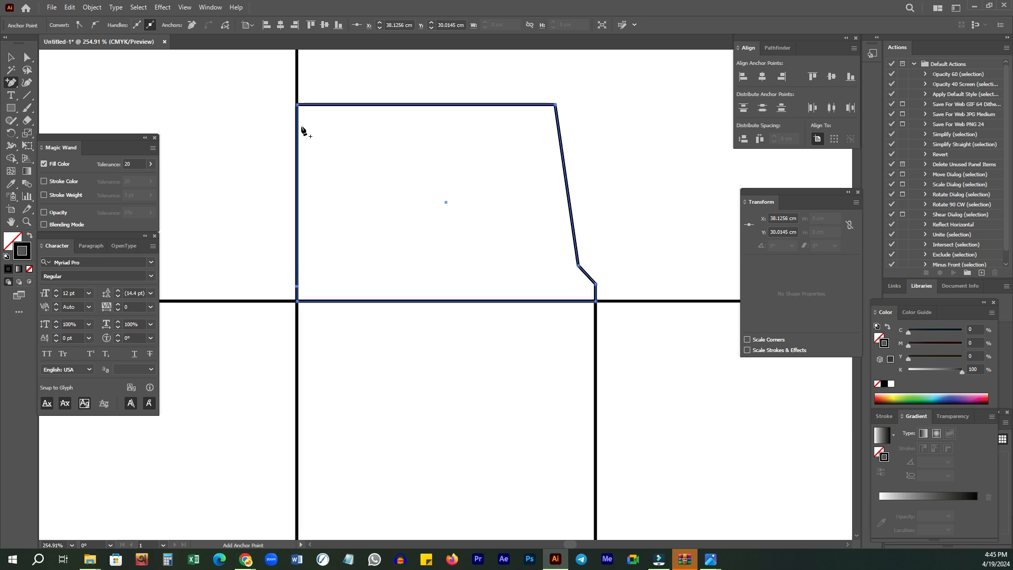
- Set the keyboard increment to 0.2 cm in the general preferences
{"action": "left_click", "coordinate": [297, 106]}
{"action": "left_click", "coordinate": [420, 247]}
{"action": "left_click", "coordinate": [459, 26]}
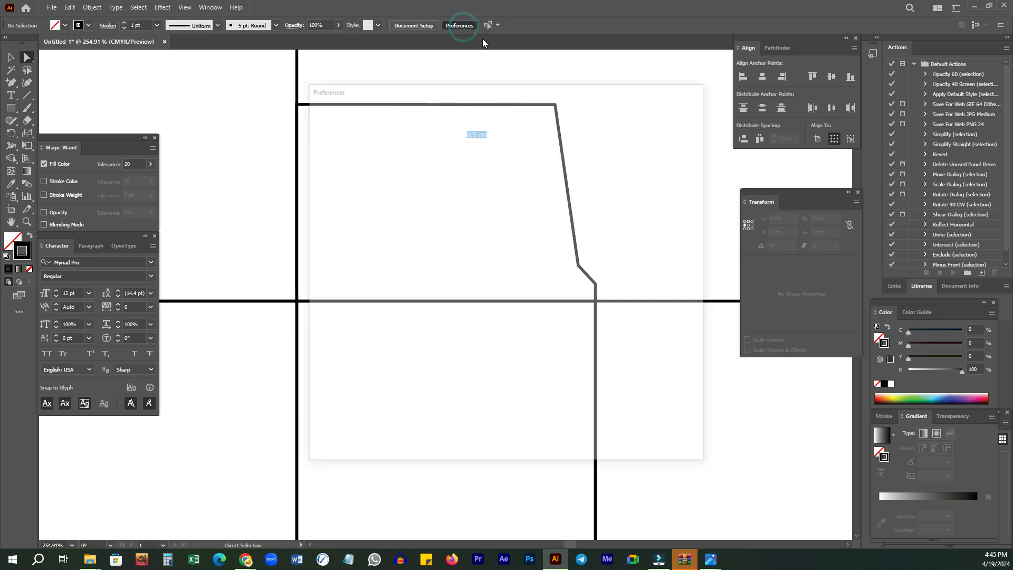
{"action": "type", "text": ".2"}
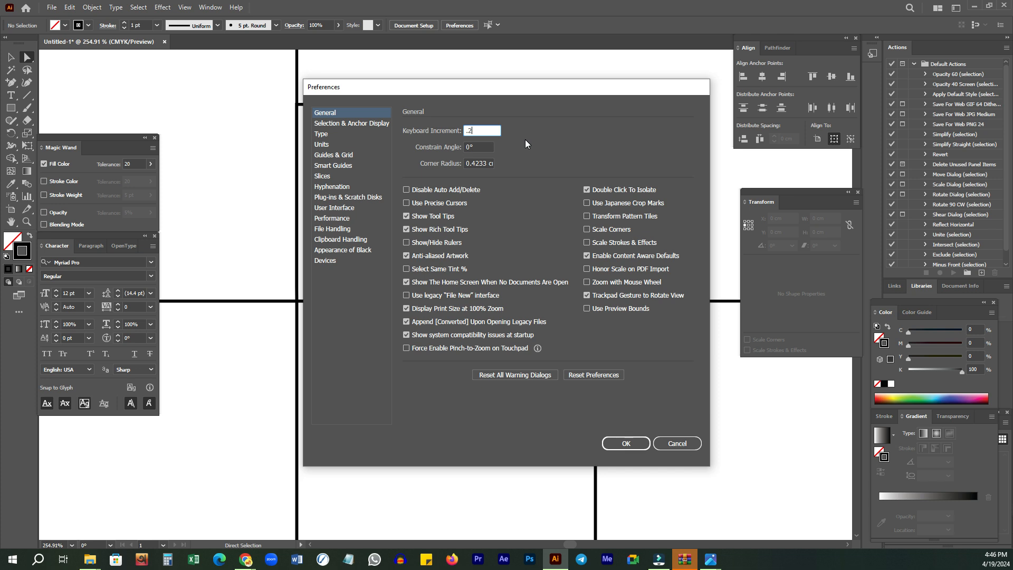
{"action": "key", "text": "Return"}
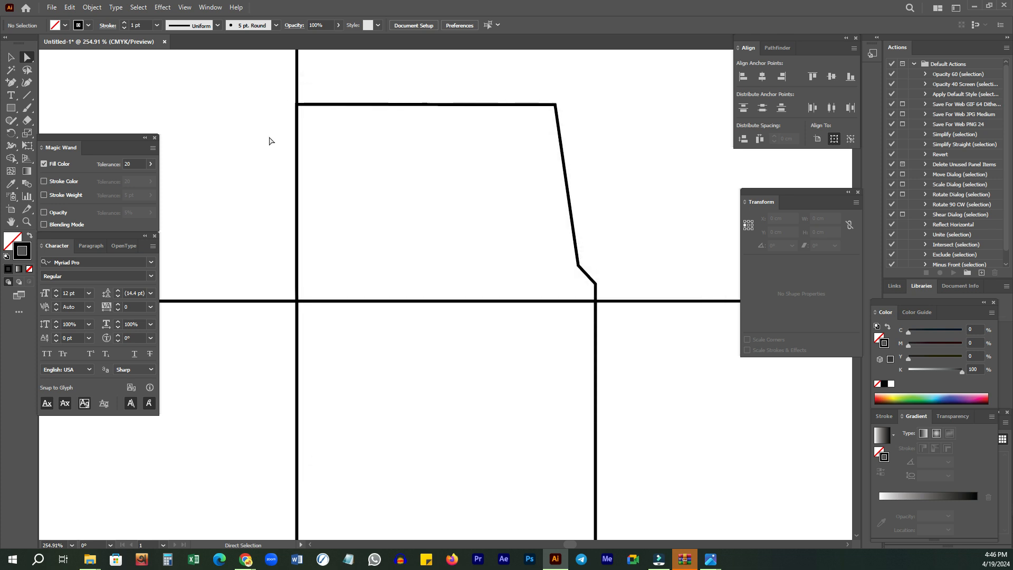
- Shift the flap's upper left corner and the added left anchor point together 0.2 cm inward
{"action": "left_click", "coordinate": [298, 105]}
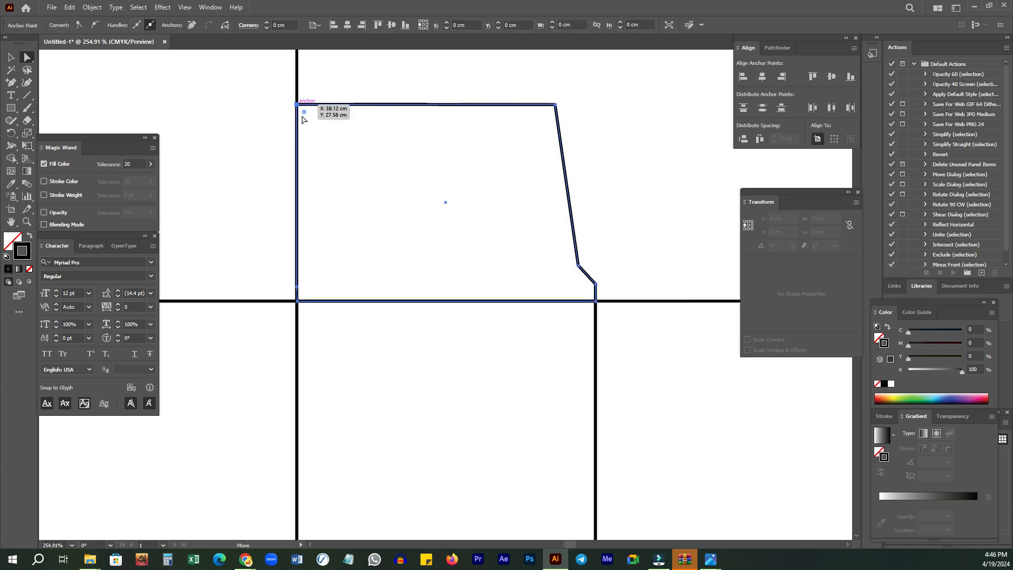
{"action": "left_click", "coordinate": [298, 287], "text": "shift"}
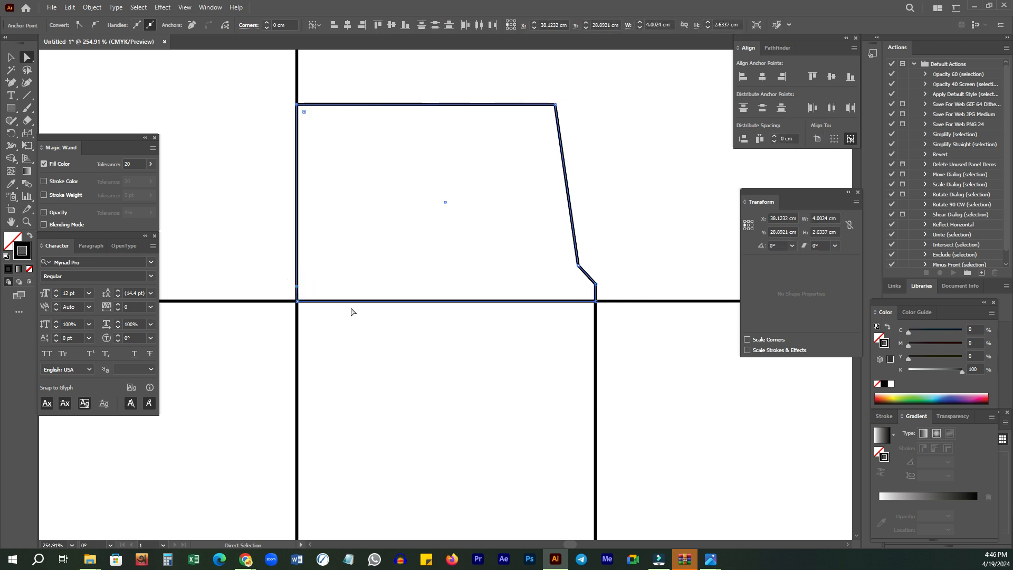
{"action": "key", "text": "shift+Right"}
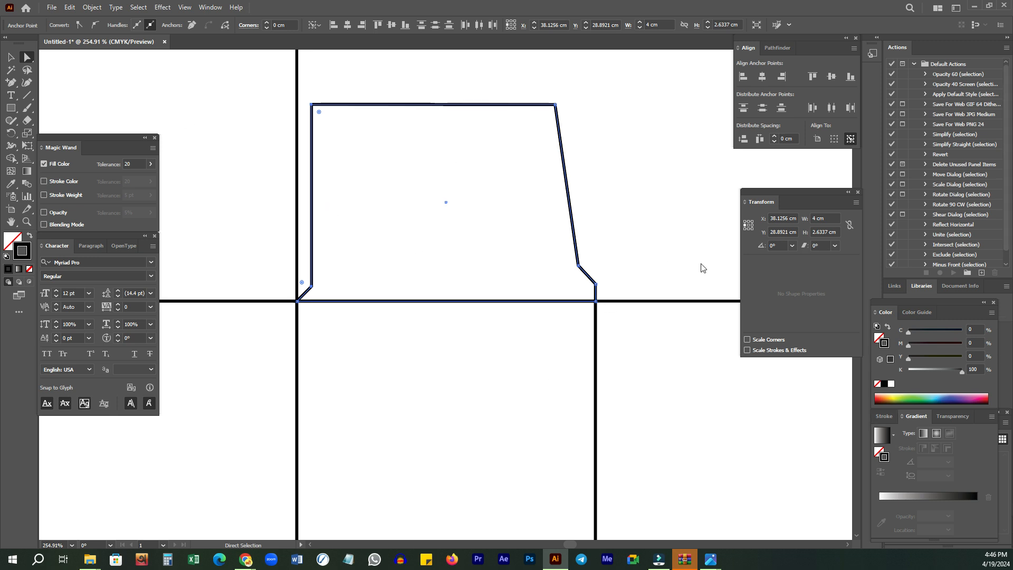
{"action": "left_click", "coordinate": [404, 363]}
{"action": "key", "text": "z"}
{"action": "left_click_drag", "start_coordinate": [579, 246], "coordinate": [475, 249]}
{"action": "mouse_move", "coordinate": [574, 314]}
{"action": "left_mouse_down"}
{"action": "mouse_move", "coordinate": [462, 241]}
{"action": "mouse_move", "coordinate": [390, 221]}
{"action": "mouse_move", "coordinate": [396, 244]}
{"action": "mouse_move", "coordinate": [377, 245]}
{"action": "mouse_move", "coordinate": [391, 248]}
{"action": "left_mouse_up"}
{"action": "key", "text": "v"}
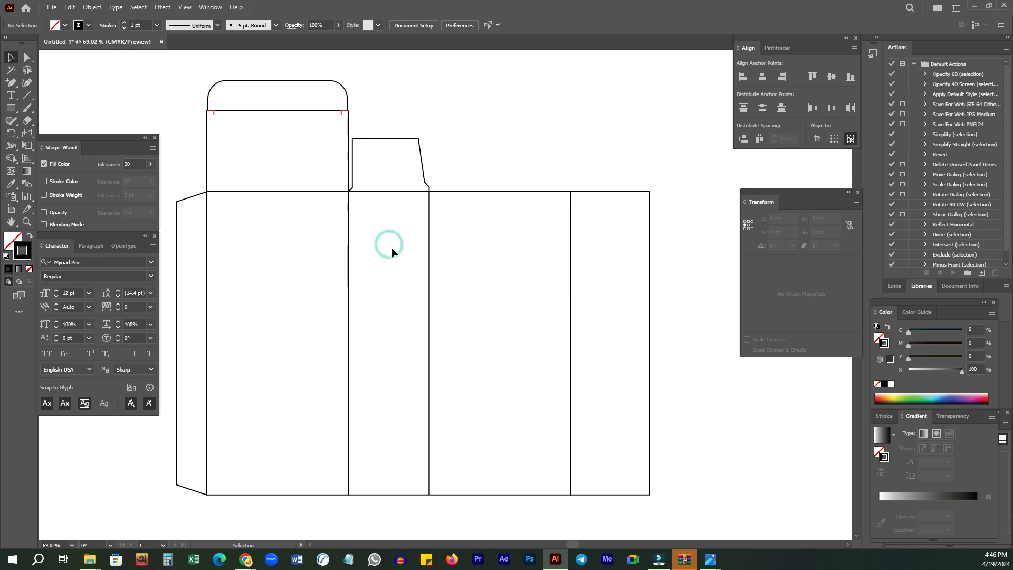
{"action": "left_click", "coordinate": [380, 249]}
- Switch to the Google Meet call, admit the waiting participant, and return to Illustrator
{"action": "mouse_move", "coordinate": [246, 559]}
{"action": "left_click", "coordinate": [188, 511]}
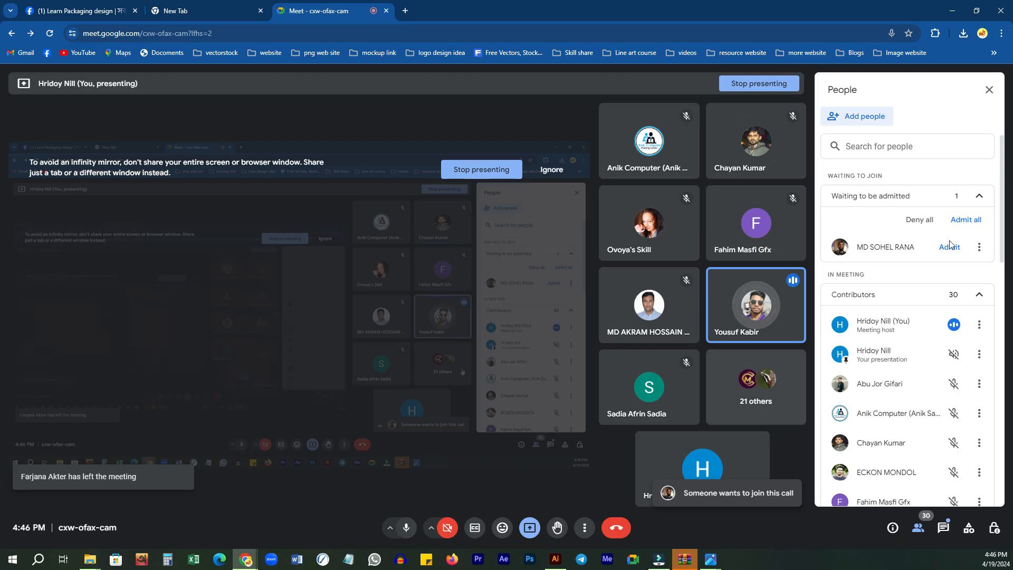
{"action": "left_click", "coordinate": [949, 247]}
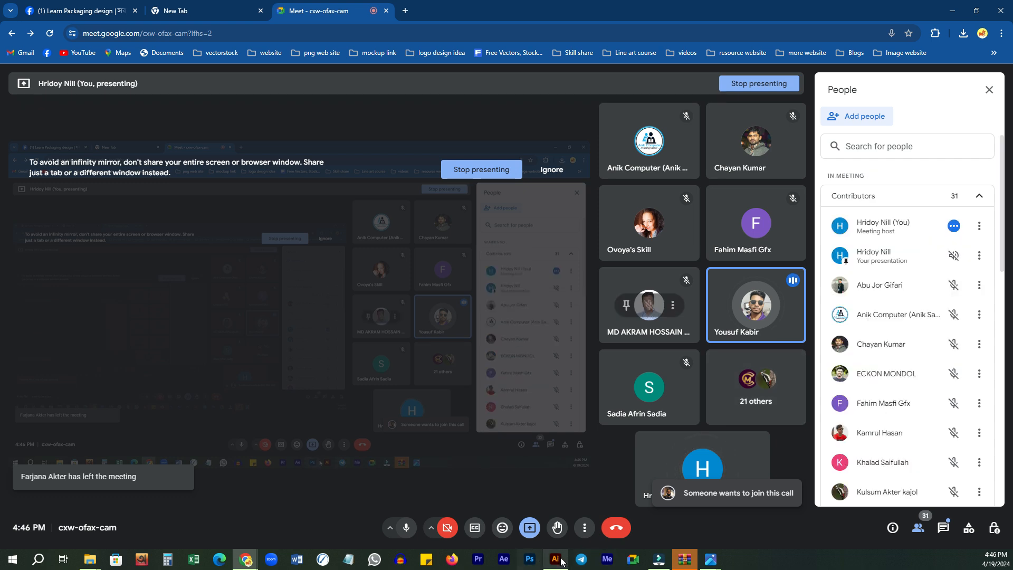
{"action": "mouse_move", "coordinate": [557, 559]}
{"action": "left_click", "coordinate": [556, 517]}
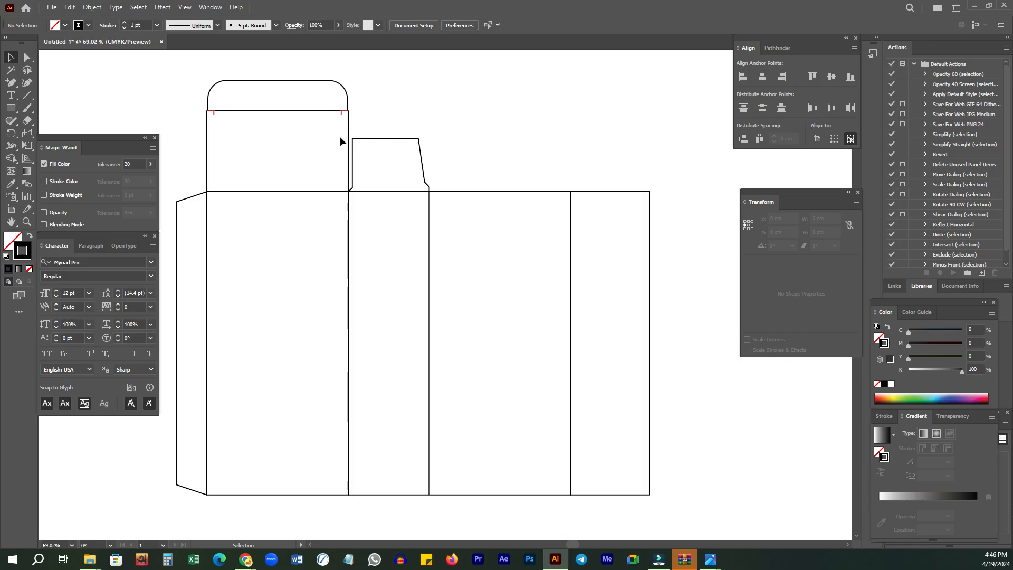
- Undo the inward shift of the flap's left anchor points
{"action": "key", "text": "a"}
{"action": "left_click", "coordinate": [357, 176]}
{"action": "key", "text": "z"}
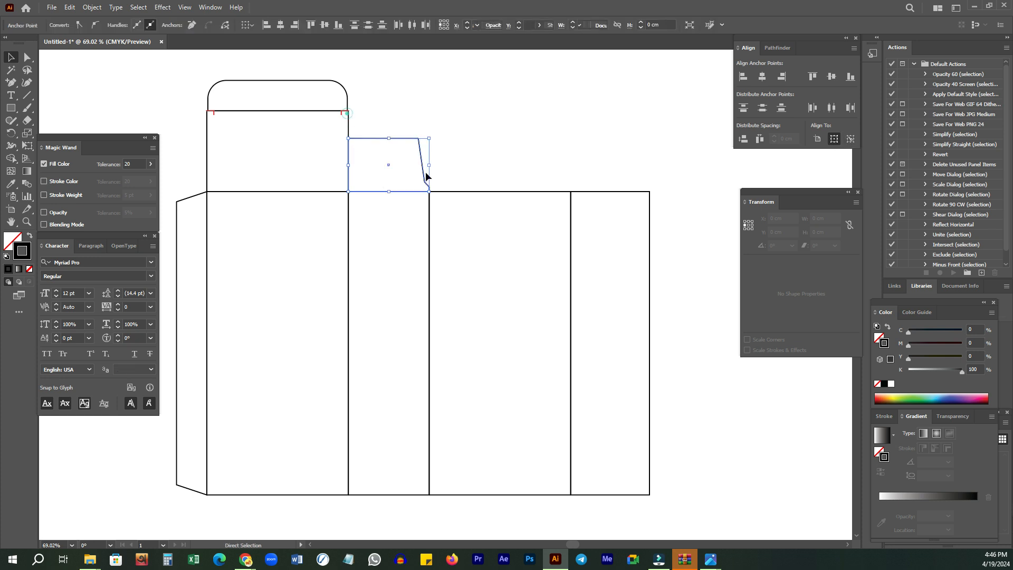
{"action": "left_click", "coordinate": [351, 113]}
{"action": "left_click_drag", "start_coordinate": [474, 190], "coordinate": [492, 155]}
{"action": "key", "text": "a"}
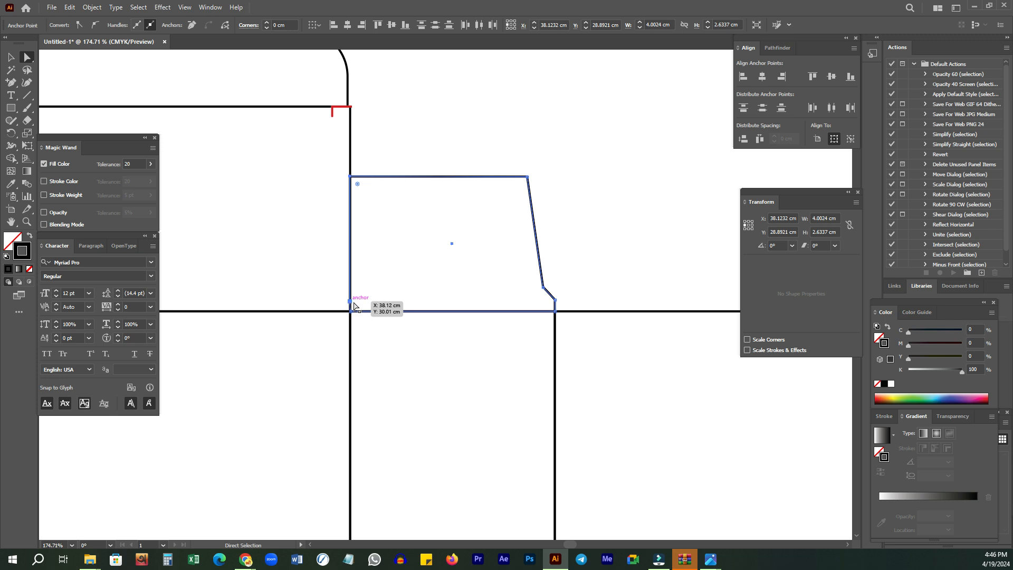
- Review the Add Anchor Point tool and check the keyboard increment in the preferences without changing it
{"action": "left_click", "coordinate": [13, 86]}
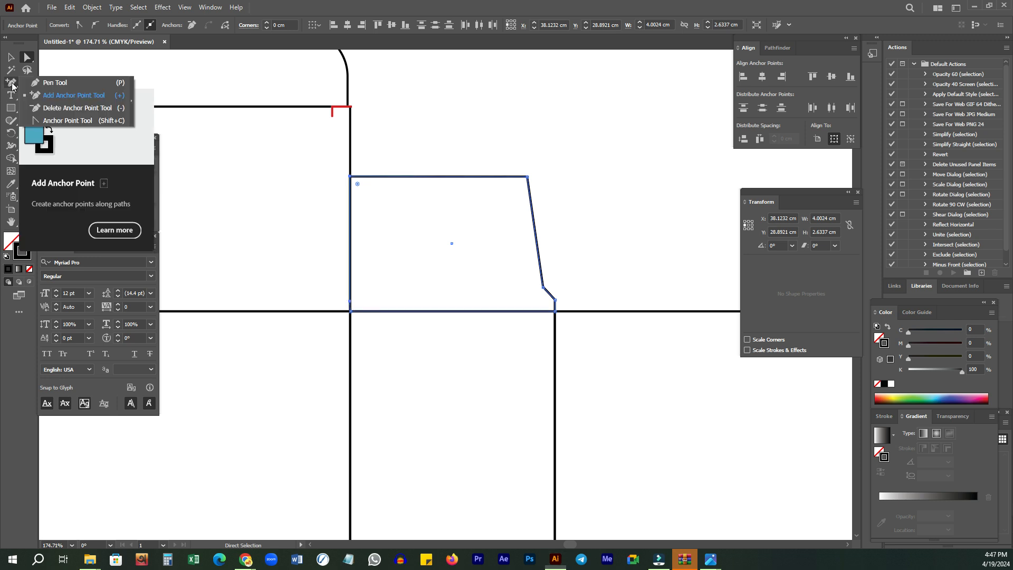
{"action": "left_click", "coordinate": [69, 100]}
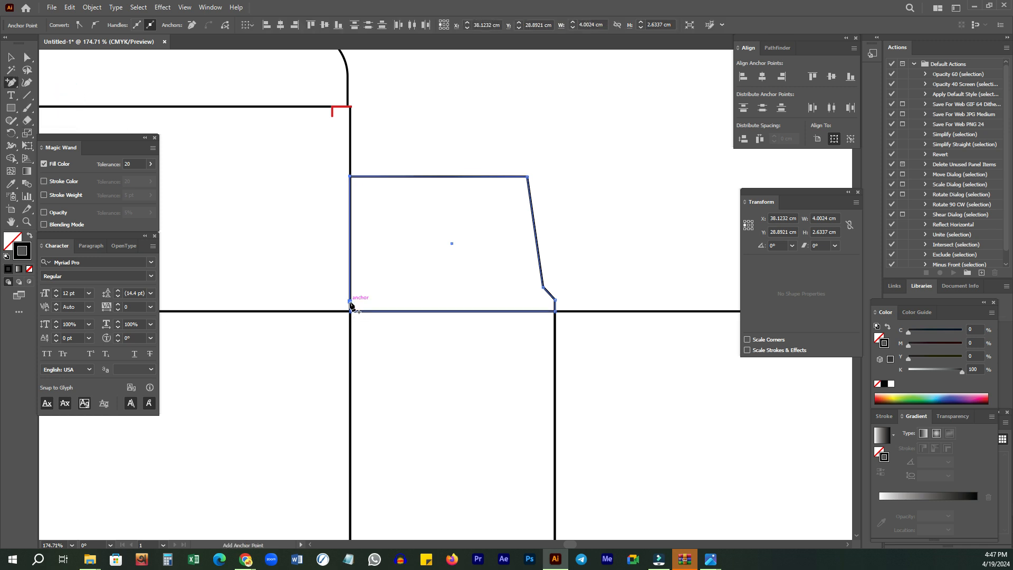
{"action": "key", "text": "a"}
{"action": "left_click", "coordinate": [389, 149]}
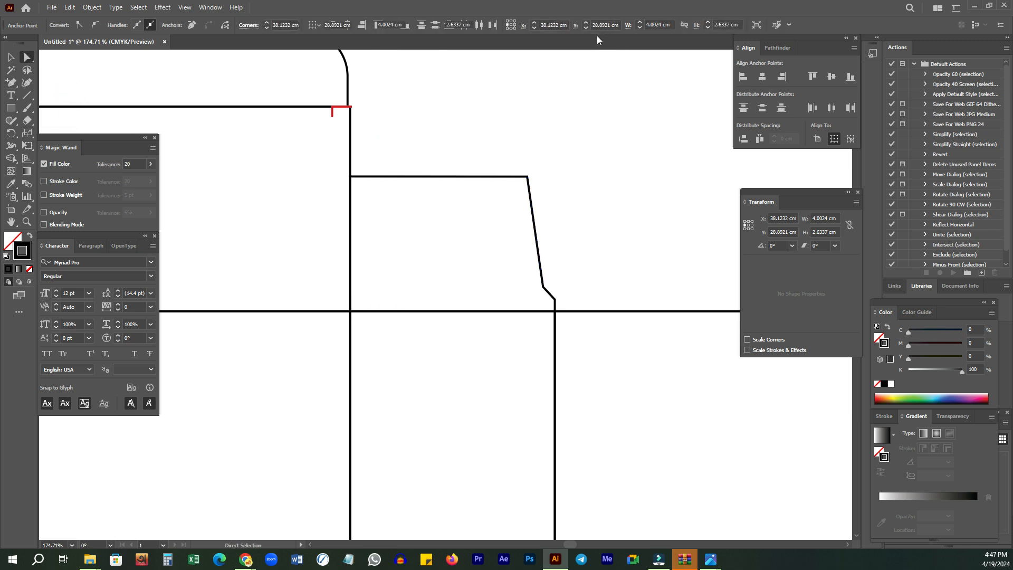
{"action": "left_click", "coordinate": [454, 29]}
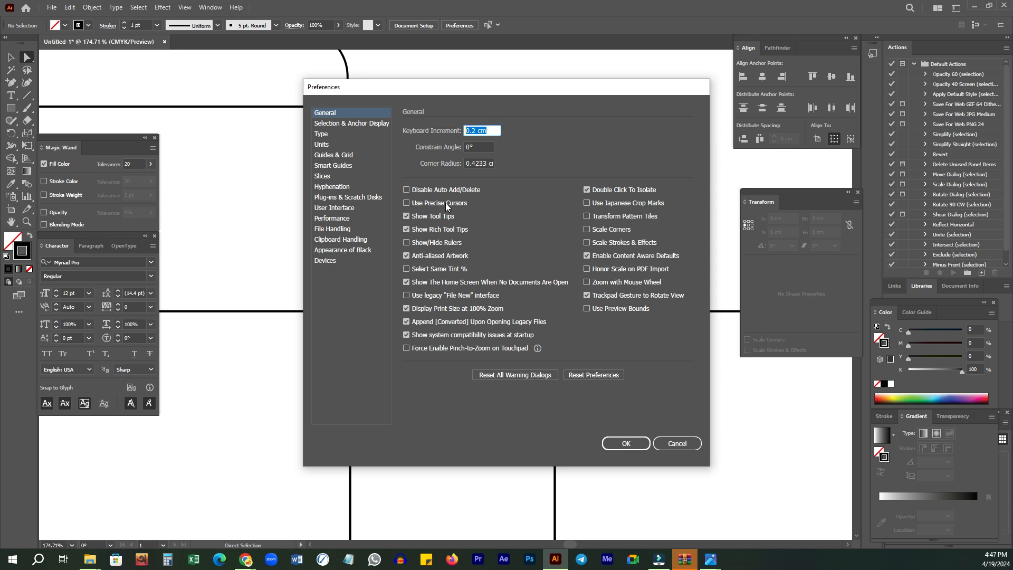
{"action": "left_click", "coordinate": [678, 443]}
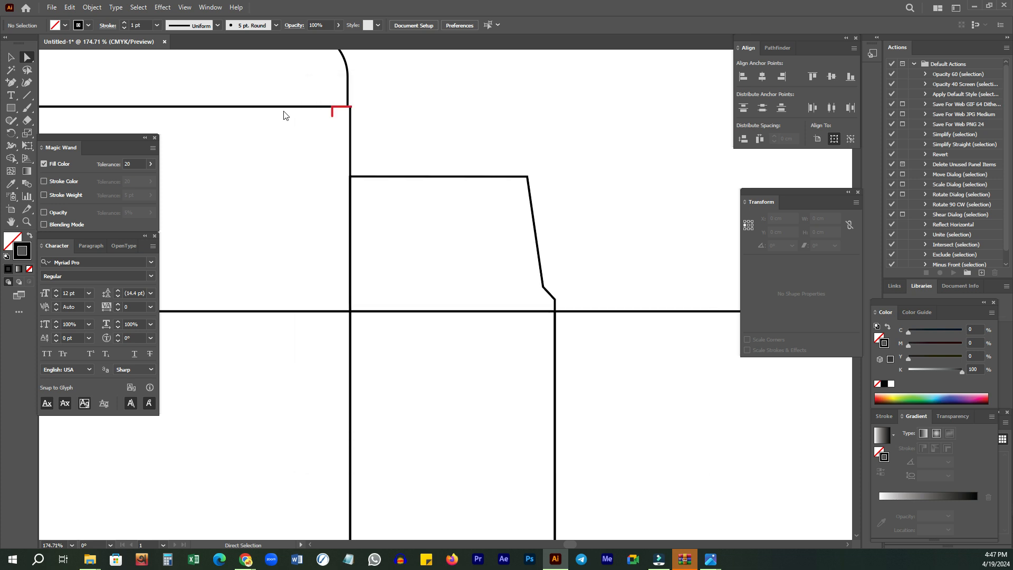
- Move the flap's upper left corner and the anchor point low on its left edge together 0.2 cm inward
{"action": "left_click", "coordinate": [351, 177]}
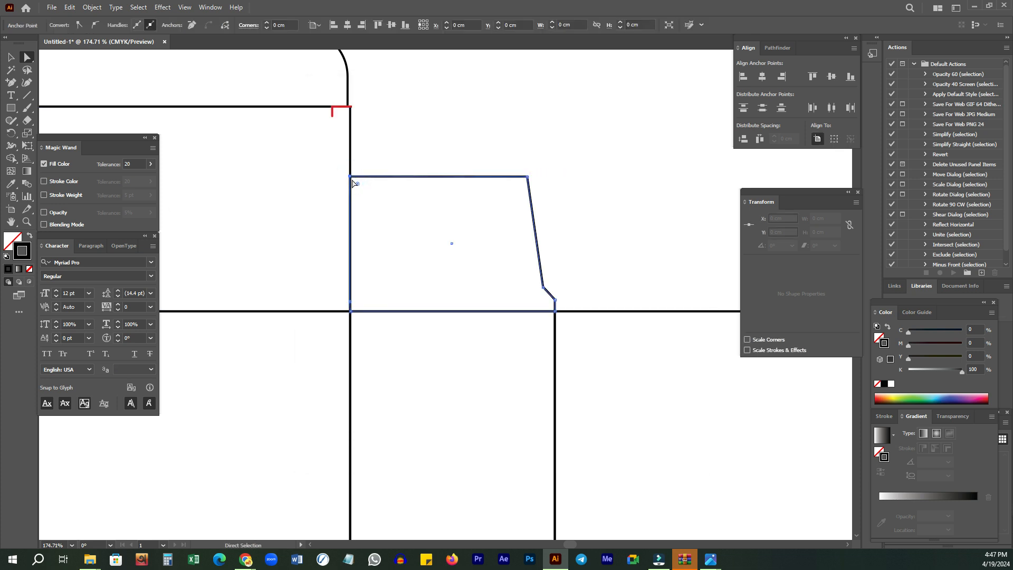
{"action": "left_click", "coordinate": [351, 302], "text": "shift"}
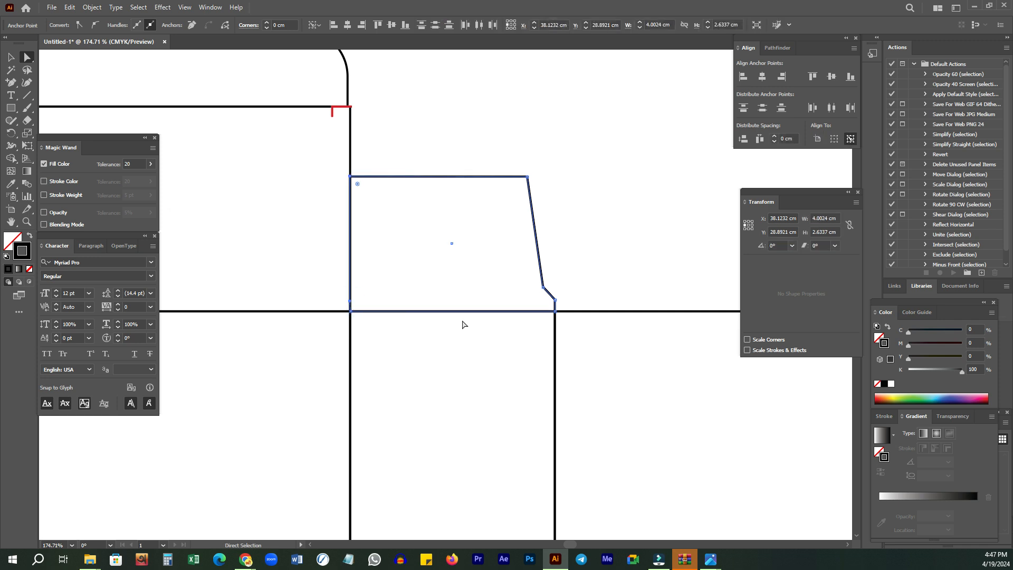
{"action": "key", "text": "Right"}
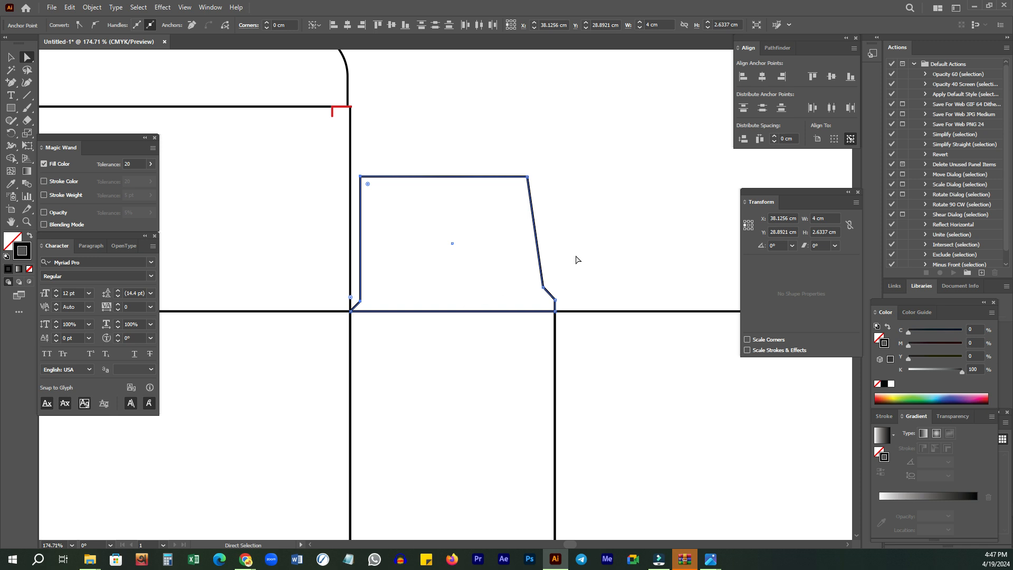
{"action": "left_click", "coordinate": [565, 238]}
{"action": "left_click_drag", "start_coordinate": [511, 262], "coordinate": [438, 270]}
{"action": "left_click_drag", "start_coordinate": [534, 304], "coordinate": [442, 239]}
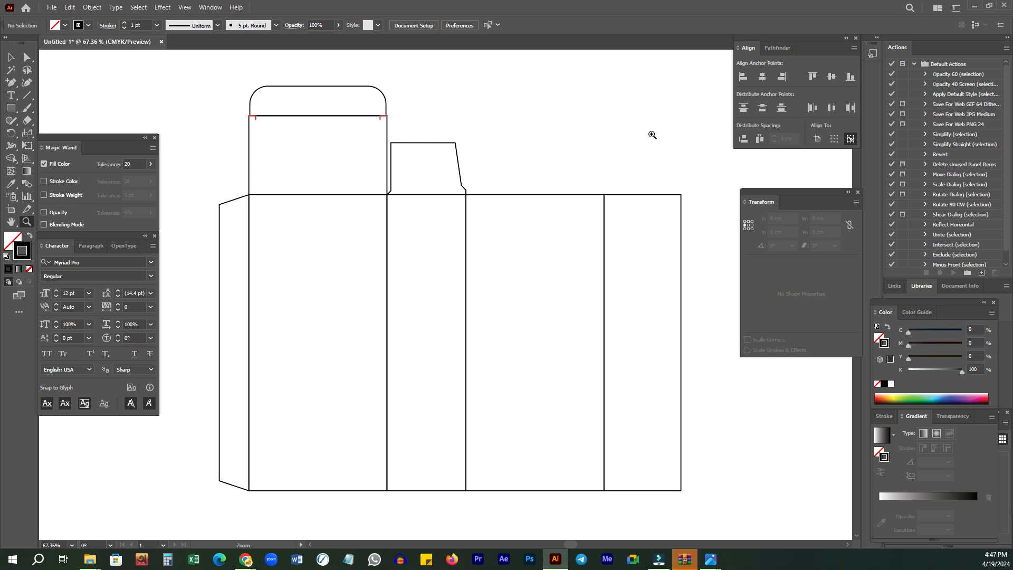
- Duplicate the finished side flap horizontally onto the top edge of the last narrow panel
{"action": "mouse_move", "coordinate": [481, 158]}
{"action": "left_mouse_down"}
{"action": "mouse_move", "coordinate": [453, 165]}
{"action": "mouse_move", "coordinate": [511, 143]}
{"action": "mouse_move", "coordinate": [469, 151]}
{"action": "left_mouse_up"}
{"action": "left_click", "coordinate": [494, 150]}
{"action": "left_click", "coordinate": [481, 176]}
{"action": "left_click", "coordinate": [499, 170]}
{"action": "left_click_drag", "start_coordinate": [485, 186], "coordinate": [605, 183]}
{"action": "key", "text": "v"}
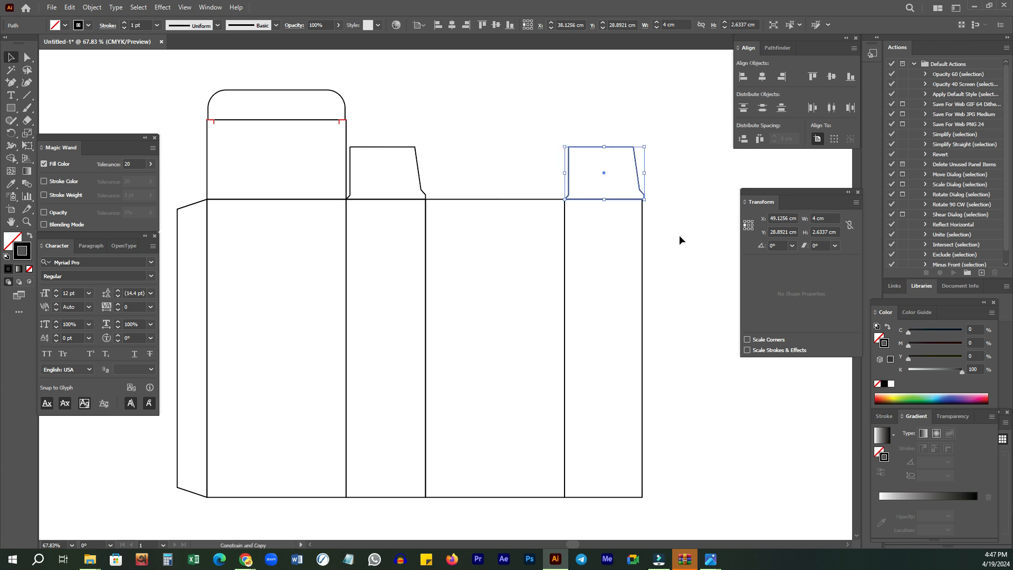
- Brush two freehand strokes along the slanted right edge of the first side flap
{"action": "scroll", "coordinate": [633, 161], "scroll_direction": "up", "scroll_amount": 3}
{"action": "key", "text": "b"}
{"action": "key", "text": "v"}
{"action": "left_click_drag", "start_coordinate": [415, 175], "coordinate": [629, 179]}
{"action": "scroll", "coordinate": [543, 211], "scroll_direction": "down", "scroll_amount": 2}
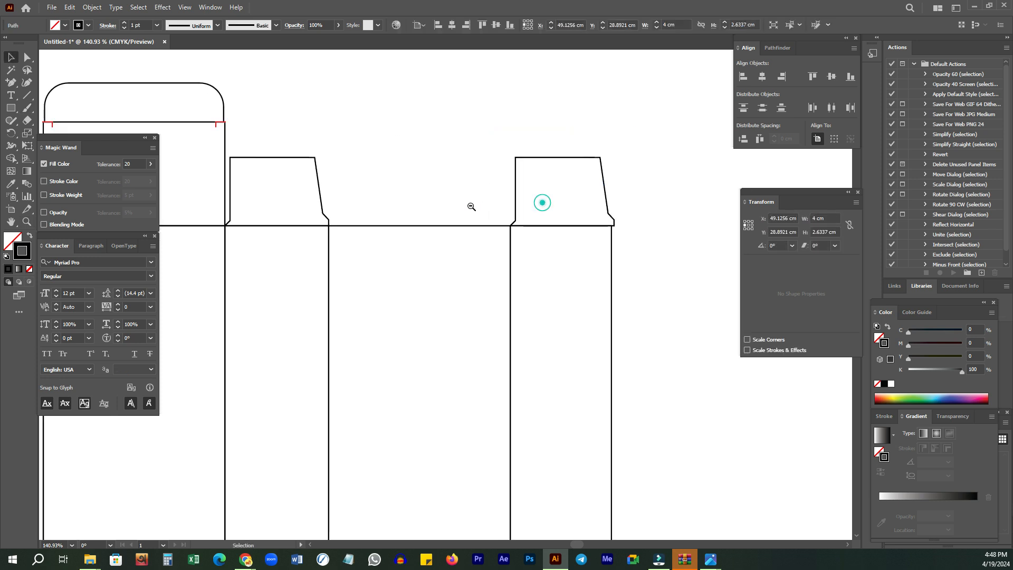
{"action": "key", "text": "b"}
{"action": "left_click_drag", "start_coordinate": [326, 134], "coordinate": [347, 200]}
{"action": "left_click_drag", "start_coordinate": [336, 133], "coordinate": [351, 198]}
- Try brushing a stroke beside the copied flap's right edge and a loop on the wide panel, and undo both
{"action": "left_click_drag", "start_coordinate": [628, 205], "coordinate": [605, 141]}
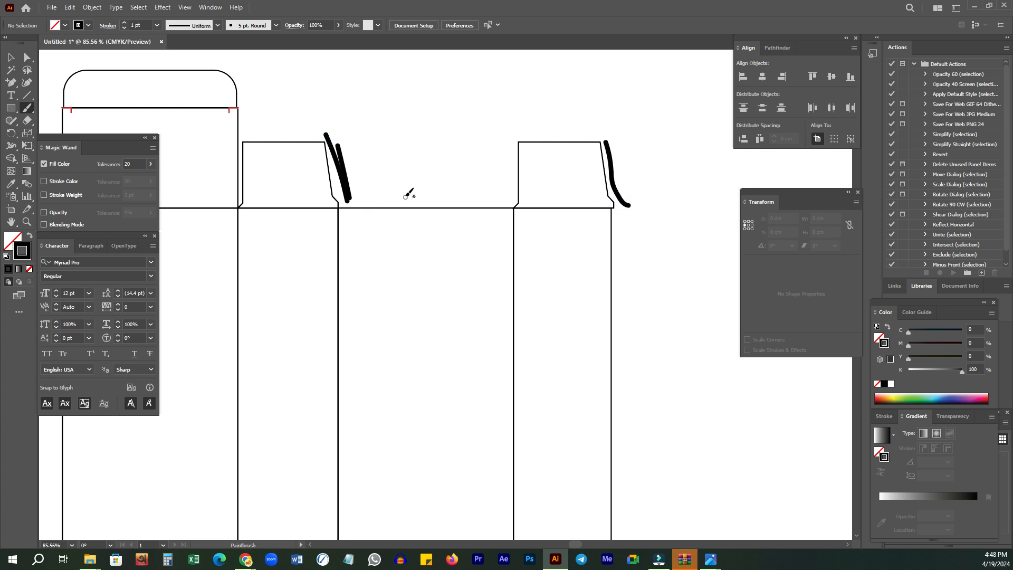
{"action": "mouse_move", "coordinate": [392, 262]}
{"action": "left_mouse_down"}
{"action": "mouse_move", "coordinate": [385, 283]}
{"action": "mouse_move", "coordinate": [406, 333]}
{"action": "left_mouse_up"}
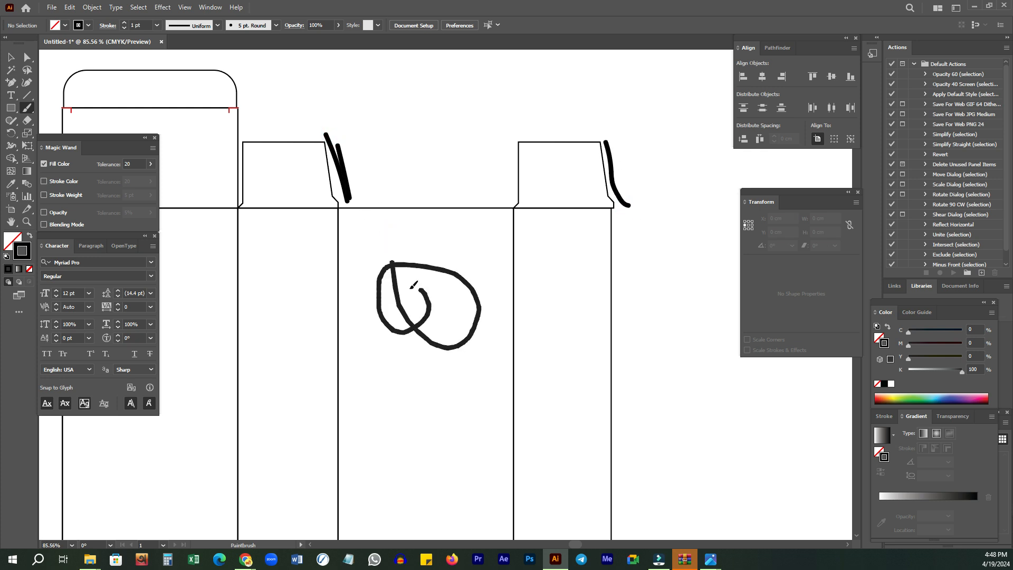
{"action": "key", "text": "ctrl+z"}
{"action": "key", "text": "ctrl+z"}
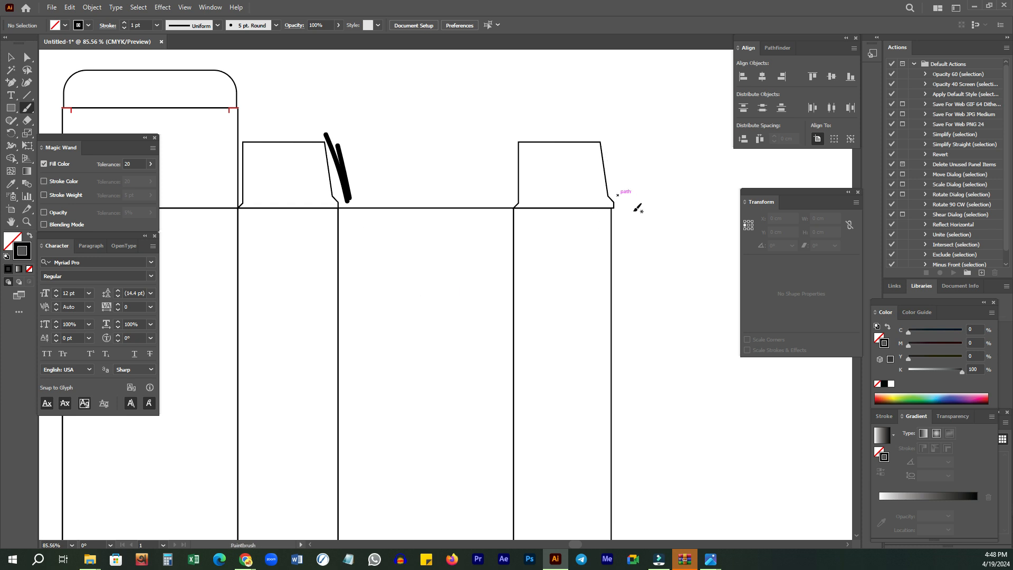
- Reflect the copied side flap across the vertical axis so its slanted edge faces the first flap
{"action": "key", "text": "v"}
{"action": "left_click_drag", "start_coordinate": [293, 126], "coordinate": [283, 170]}
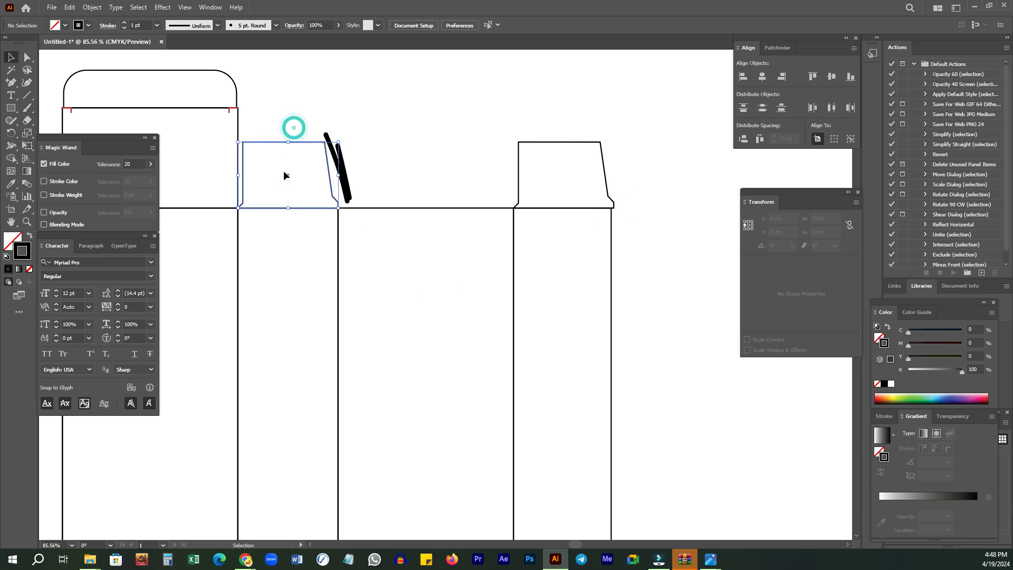
{"action": "left_click_drag", "start_coordinate": [654, 122], "coordinate": [549, 170]}
{"action": "right_click", "coordinate": [683, 130]}
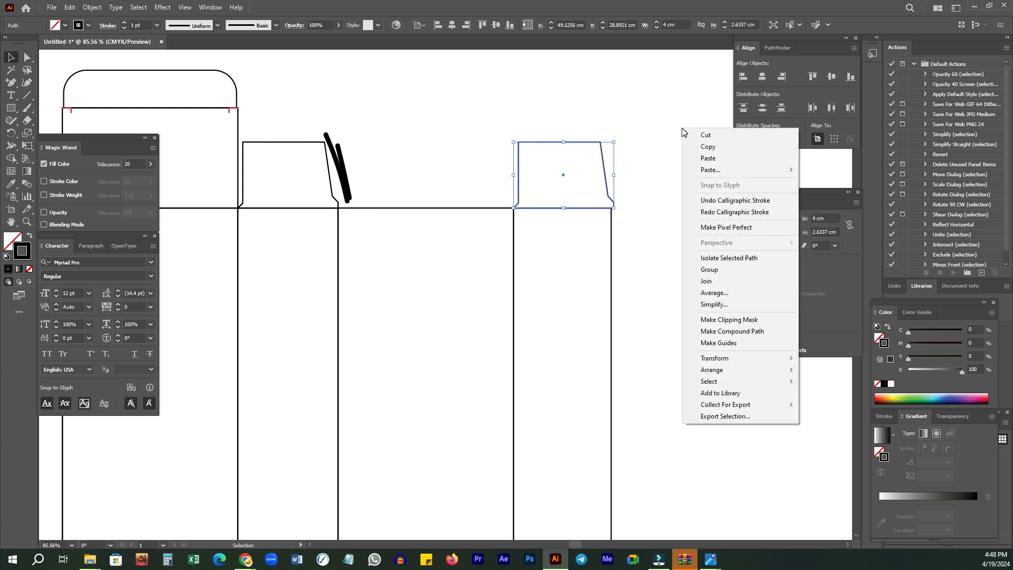
{"action": "mouse_move", "coordinate": [722, 362]}
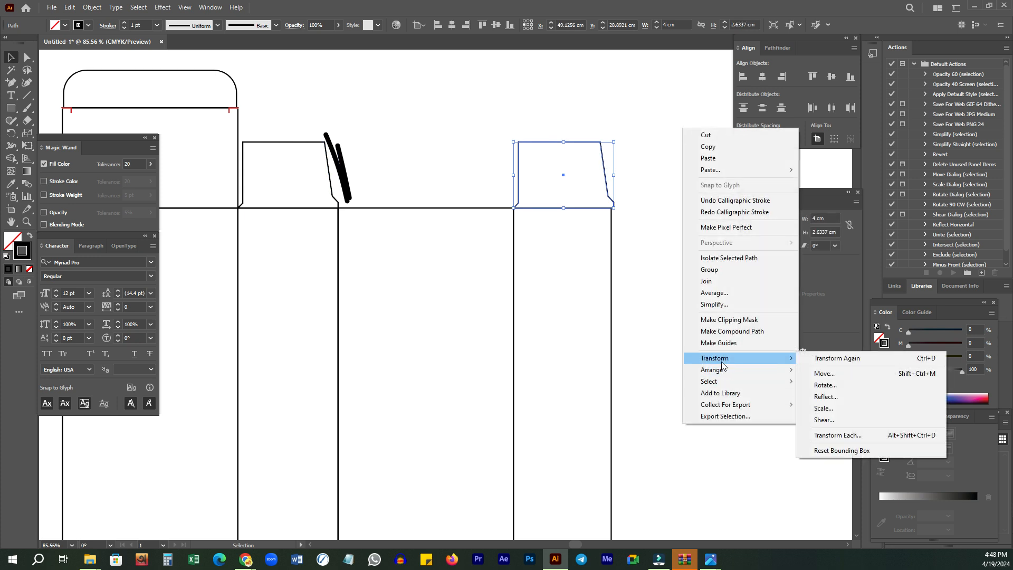
{"action": "left_click", "coordinate": [827, 402]}
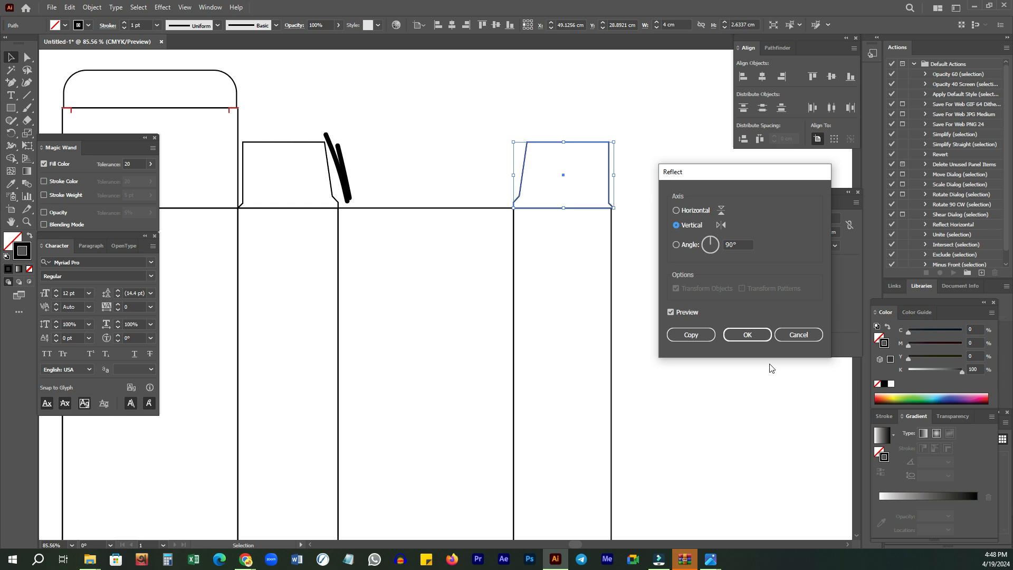
{"action": "left_click", "coordinate": [746, 336]}
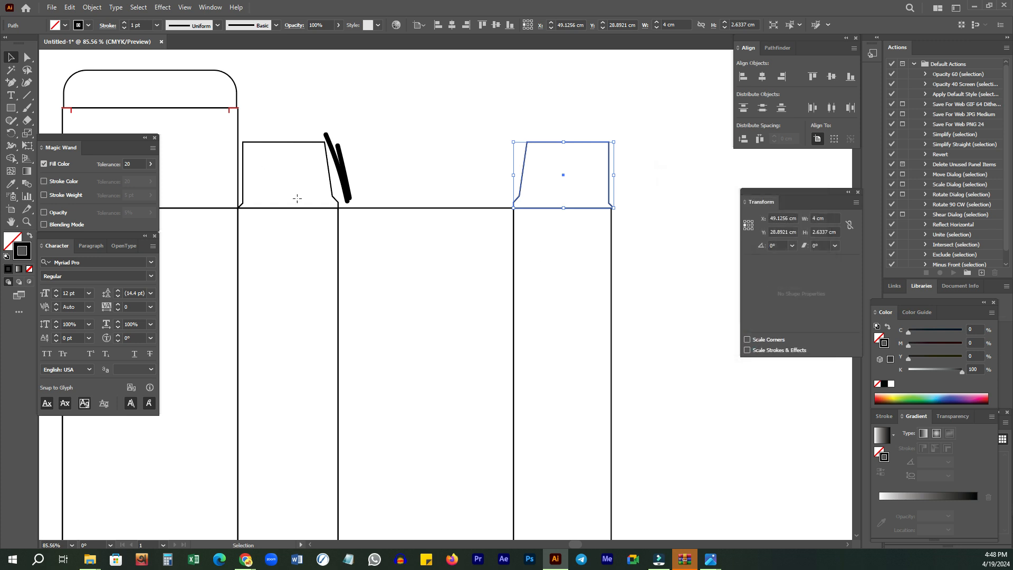
- Pull the mirrored side flap's overhanging lower corner point in to line up with the edge of the last narrow panel
{"action": "left_click", "coordinate": [319, 208]}
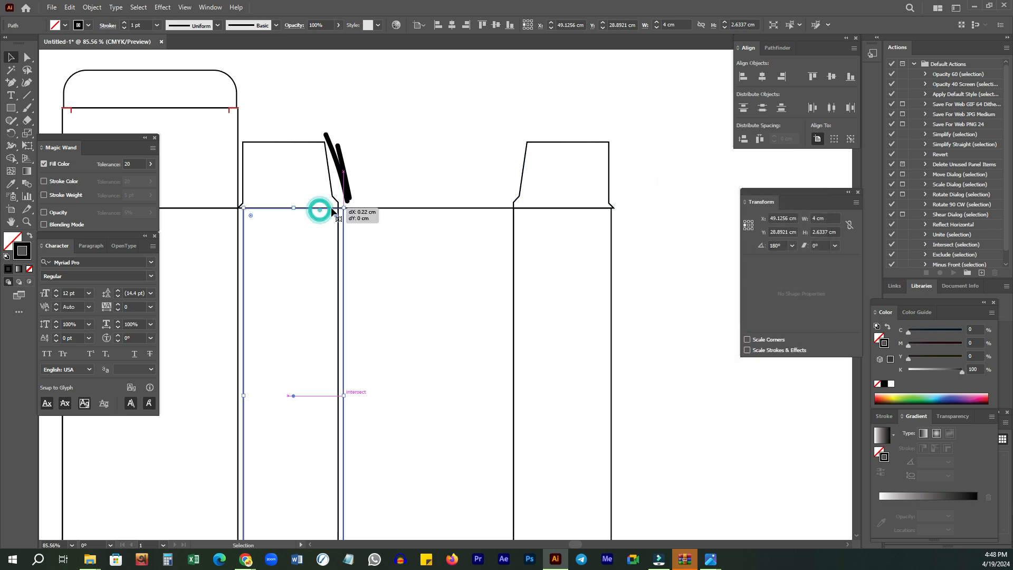
{"action": "left_click", "coordinate": [432, 243]}
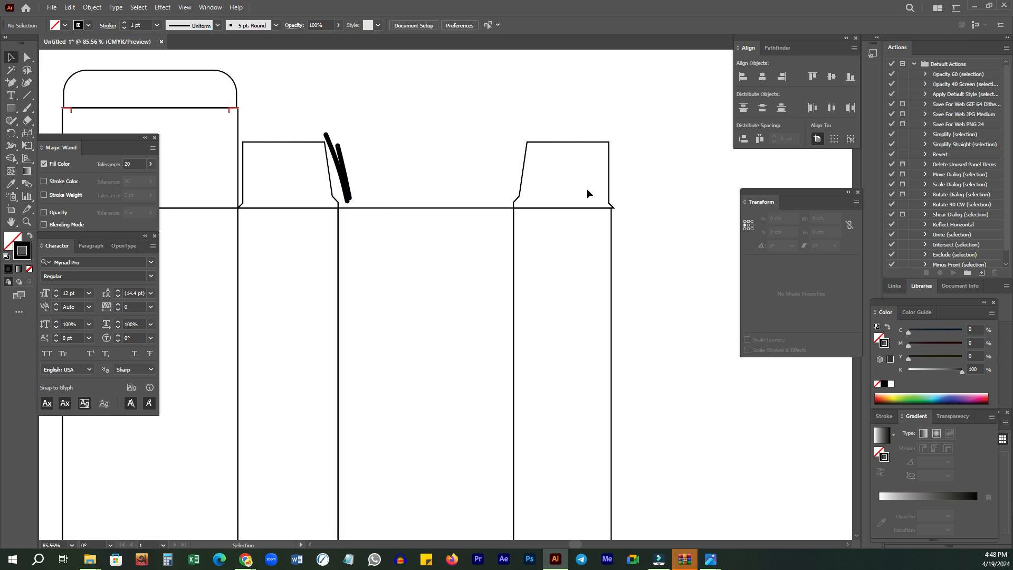
{"action": "left_click_drag", "start_coordinate": [595, 142], "coordinate": [719, 103]}
{"action": "left_click_drag", "start_coordinate": [654, 174], "coordinate": [643, 106]}
{"action": "key", "text": "a"}
{"action": "left_click_drag", "start_coordinate": [497, 99], "coordinate": [609, 158]}
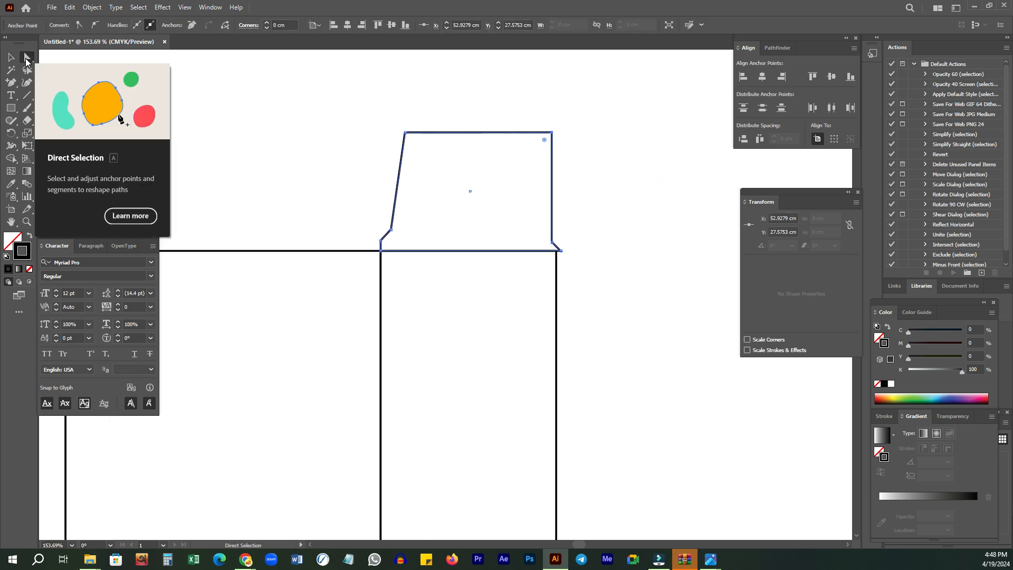
{"action": "left_click_drag", "start_coordinate": [511, 218], "coordinate": [537, 263]}
{"action": "left_click", "coordinate": [560, 251], "text": "shift"}
{"action": "key", "text": "z"}
{"action": "left_click_drag", "start_coordinate": [561, 229], "coordinate": [416, 220]}
{"action": "left_click_drag", "start_coordinate": [486, 282], "coordinate": [492, 255]}
{"action": "key", "text": "v"}
{"action": "left_click", "coordinate": [652, 238]}
{"action": "left_click_drag", "start_coordinate": [616, 259], "coordinate": [555, 276]}
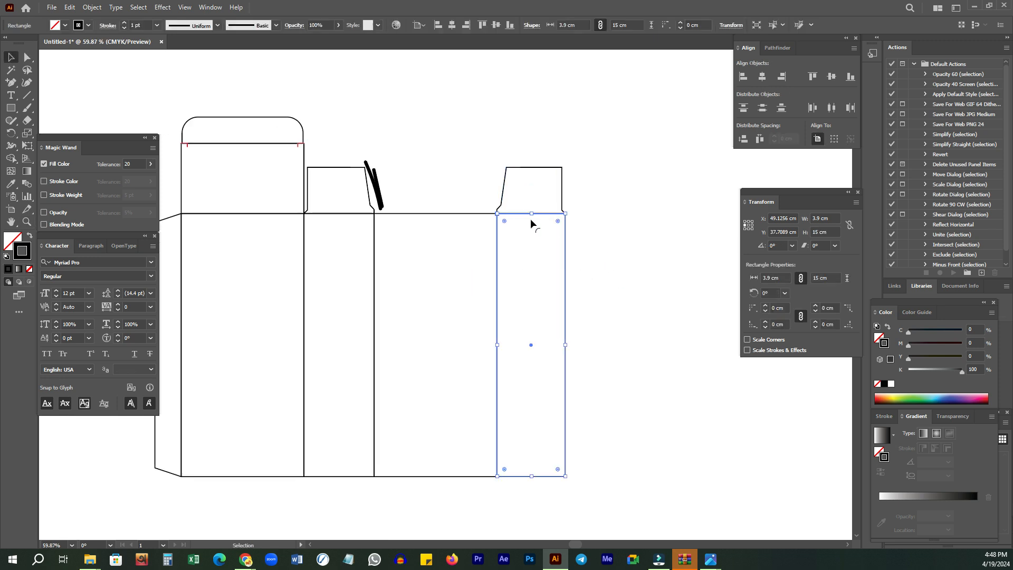
- Delete the freehand brush strokes beside the first side flap along with the stray brush dab
{"action": "scroll", "coordinate": [593, 208], "scroll_direction": "down", "scroll_amount": 2}
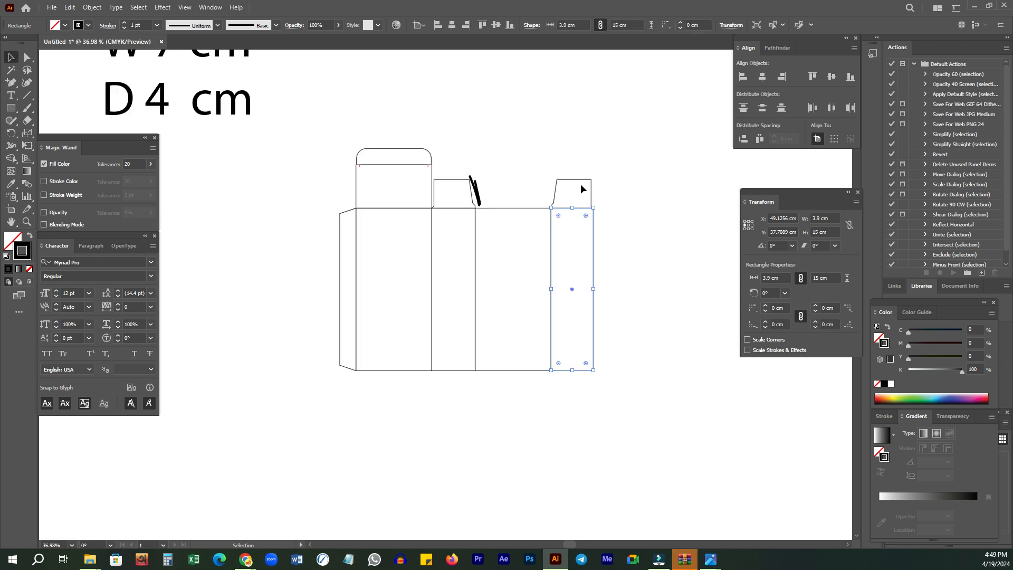
{"action": "key", "text": "b"}
{"action": "left_click", "coordinate": [615, 222]}
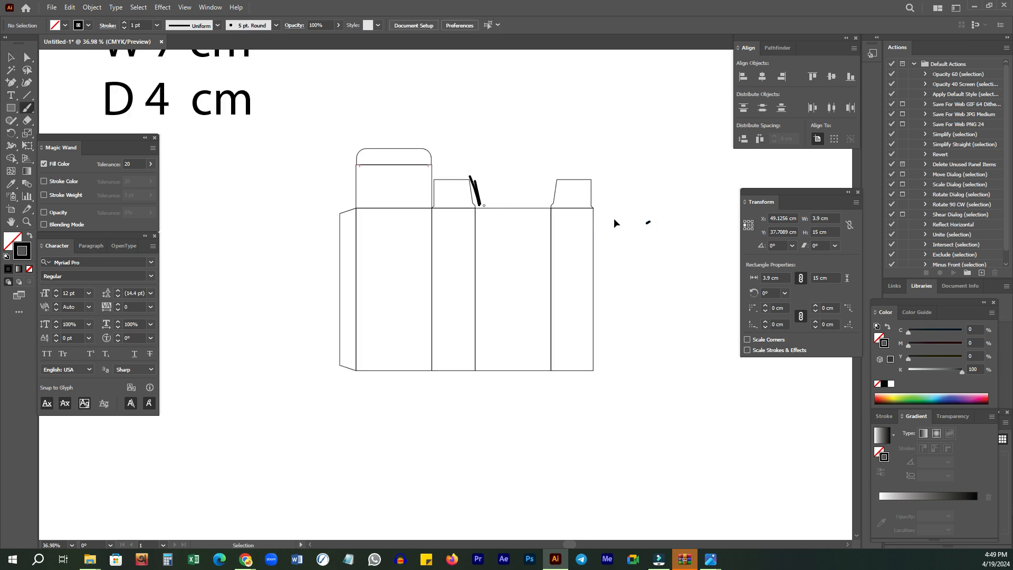
{"action": "key", "text": "v"}
{"action": "left_click", "coordinate": [480, 182]}
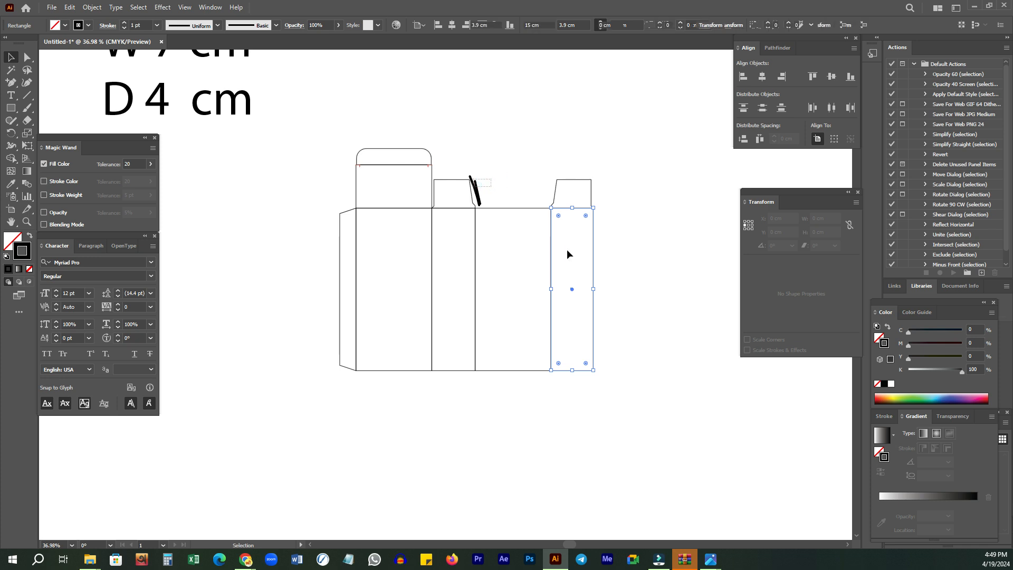
{"action": "key", "text": "Delete"}
- Group the lid with its rounded tuck flap and slit marks
{"action": "mouse_move", "coordinate": [299, 121]}
{"action": "left_mouse_down"}
{"action": "mouse_move", "coordinate": [460, 154]}
{"action": "mouse_move", "coordinate": [445, 169]}
{"action": "left_mouse_up"}
{"action": "right_click", "coordinate": [486, 117]}
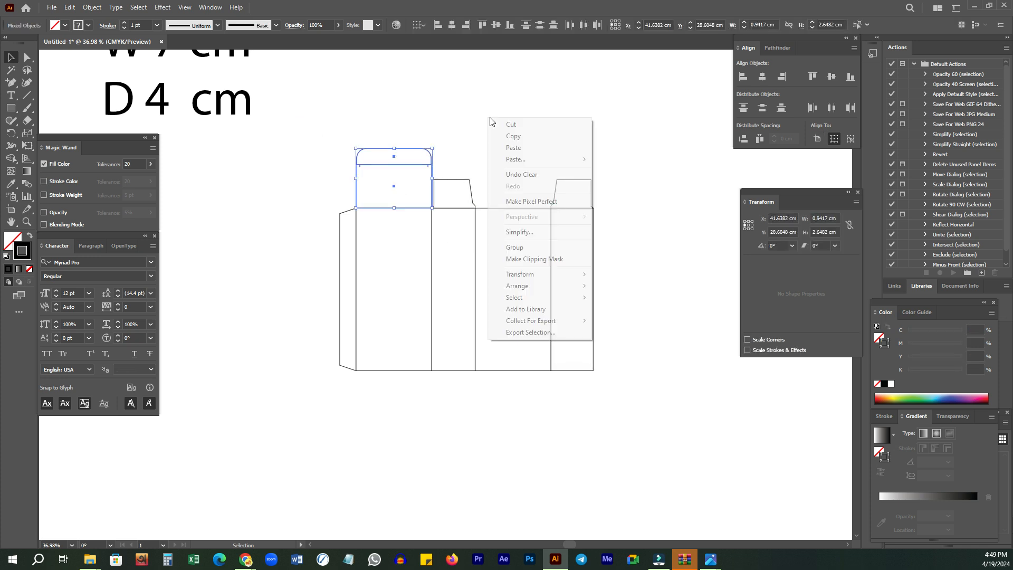
{"action": "left_click", "coordinate": [523, 252]}
{"action": "left_click_drag", "start_coordinate": [466, 204], "coordinate": [471, 170]}
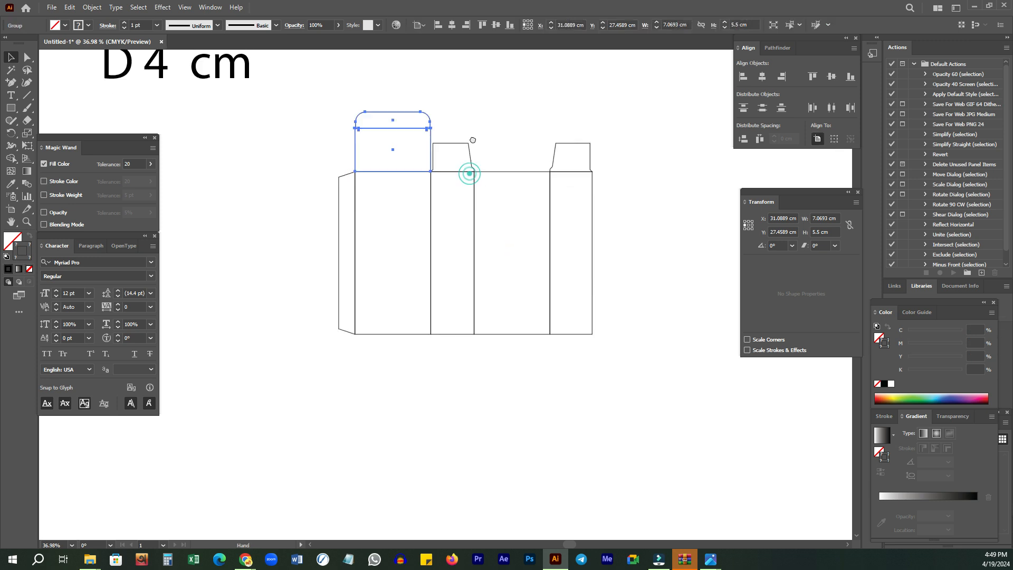
{"action": "left_click", "coordinate": [505, 132]}
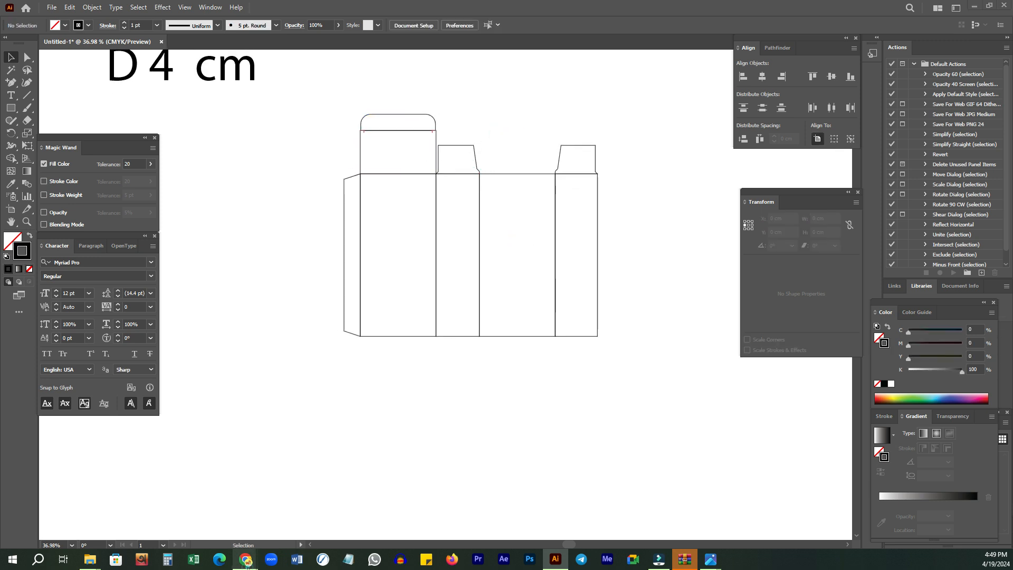
- Check the join request in the Google Meet call and return to Illustrator
{"action": "mouse_move", "coordinate": [246, 560]}
{"action": "left_click", "coordinate": [186, 508]}
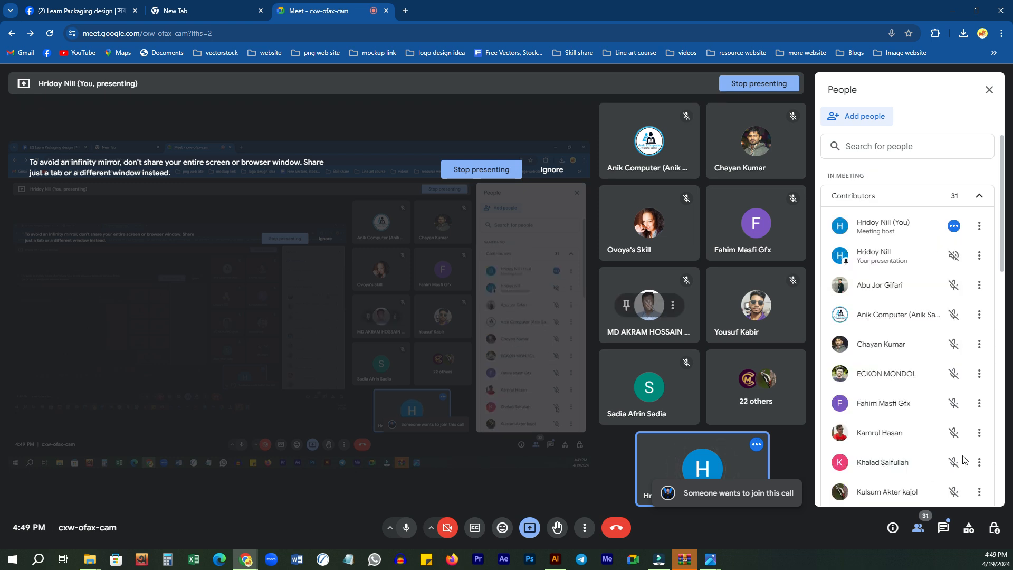
{"action": "left_click", "coordinate": [555, 559]}
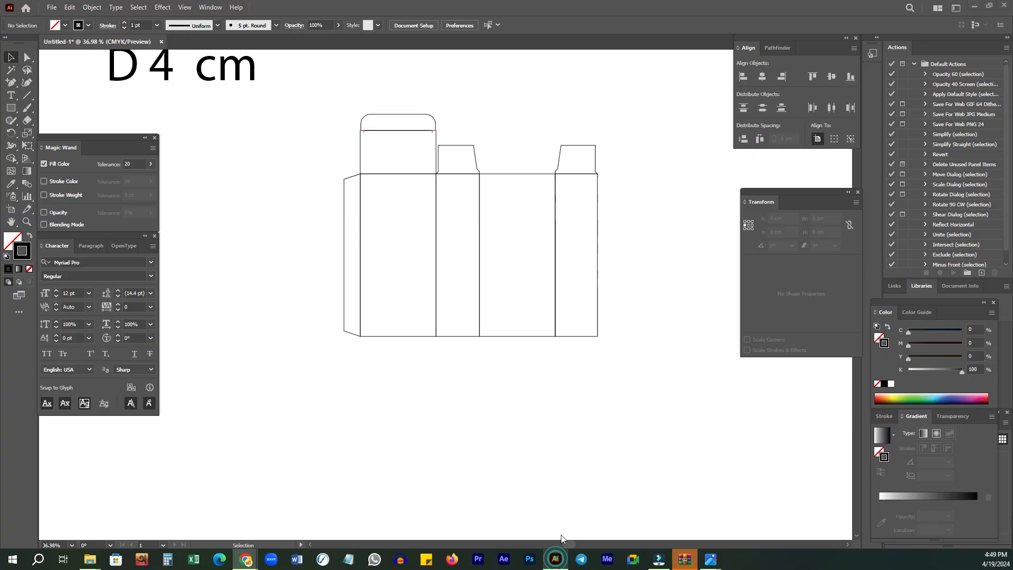
- Place a copy of the lid group, rotated 180°, under the second wide panel, centred and with 0 cm vertical spacing
{"action": "left_click_drag", "start_coordinate": [408, 136], "coordinate": [529, 368]}
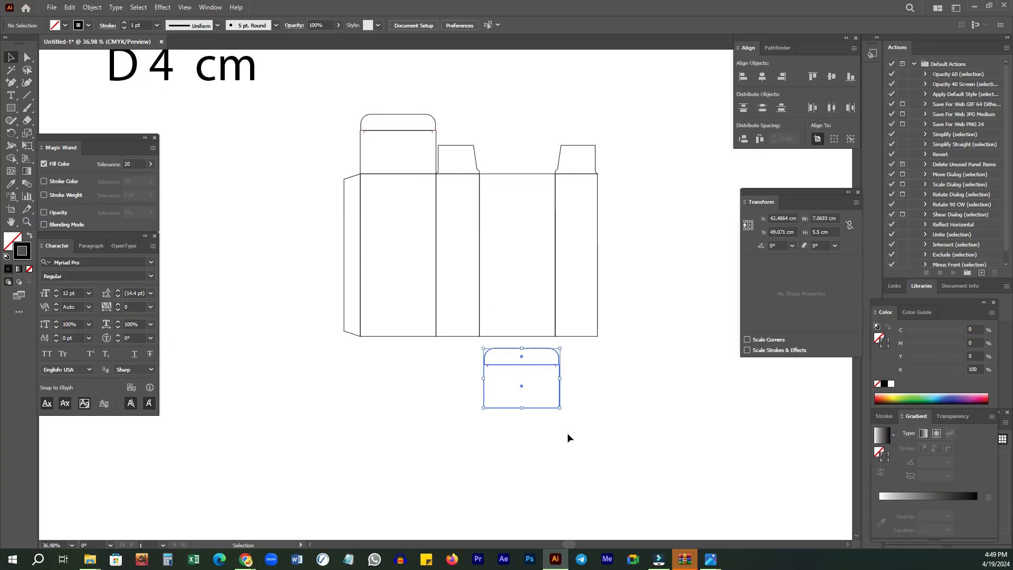
{"action": "left_click_drag", "start_coordinate": [555, 418], "coordinate": [468, 325]}
{"action": "left_click", "coordinate": [509, 334], "text": "shift"}
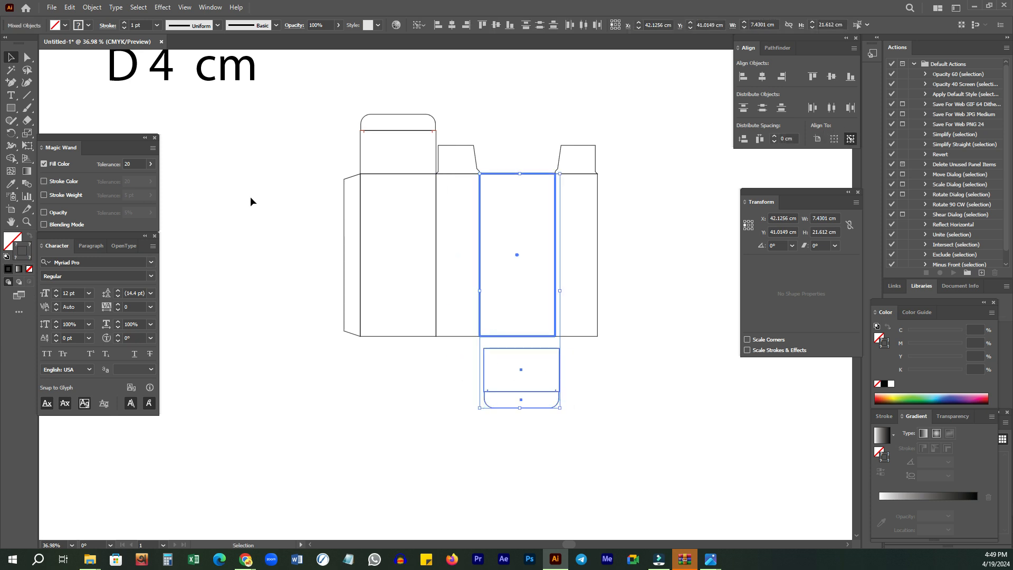
{"action": "left_click", "coordinate": [762, 76]}
{"action": "left_click", "coordinate": [743, 138]}
{"action": "key", "text": "ctrl+space"}
{"action": "left_click_drag", "start_coordinate": [477, 228], "coordinate": [597, 267]}
{"action": "key", "text": "space"}
{"action": "left_click_drag", "start_coordinate": [689, 344], "coordinate": [520, 323]}
{"action": "left_click_drag", "start_coordinate": [544, 331], "coordinate": [558, 323]}
- Copy the first side flap, rotated 180°, onto the bottom edge of the first narrow panel
{"action": "key", "text": "v"}
{"action": "left_click_drag", "start_coordinate": [395, 96], "coordinate": [288, 313]}
{"action": "left_click", "coordinate": [671, 372]}
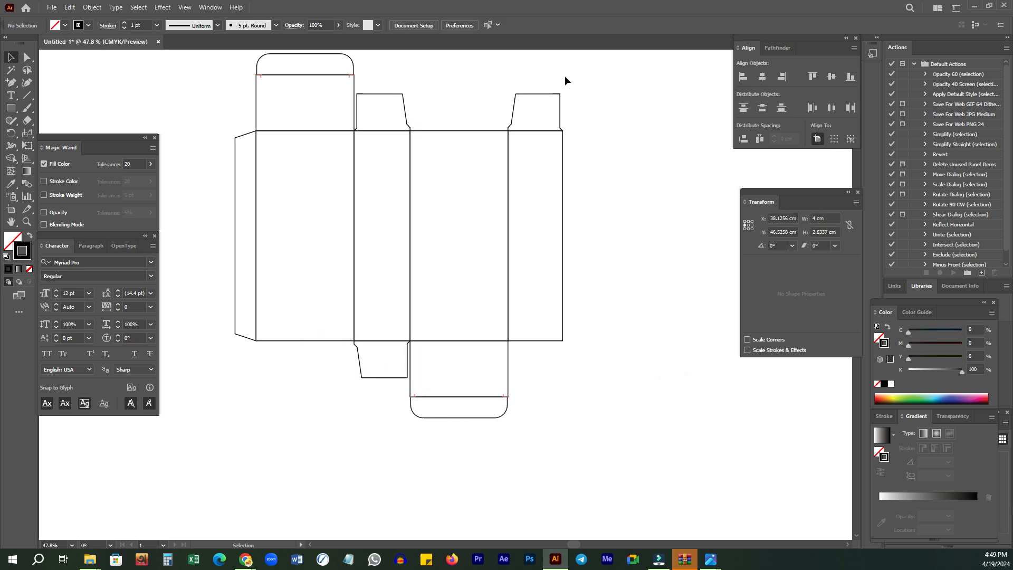
- Copy the last narrow panel's side flap, rotated 180°, and snap it onto that panel's bottom edge
{"action": "left_click_drag", "start_coordinate": [533, 95], "coordinate": [678, 316]}
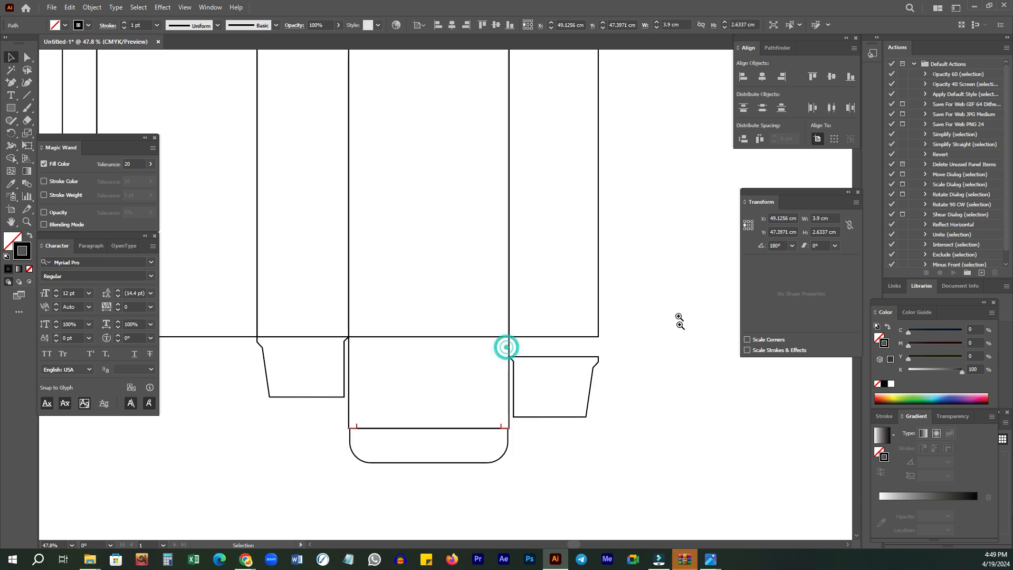
{"action": "left_click_drag", "start_coordinate": [584, 367], "coordinate": [563, 354]}
{"action": "key", "text": "z"}
{"action": "left_click_drag", "start_coordinate": [647, 350], "coordinate": [453, 406]}
{"action": "left_click_drag", "start_coordinate": [631, 382], "coordinate": [518, 353]}
{"action": "left_click_drag", "start_coordinate": [411, 311], "coordinate": [495, 259]}
{"action": "key", "text": "v"}
{"action": "left_click", "coordinate": [631, 474]}
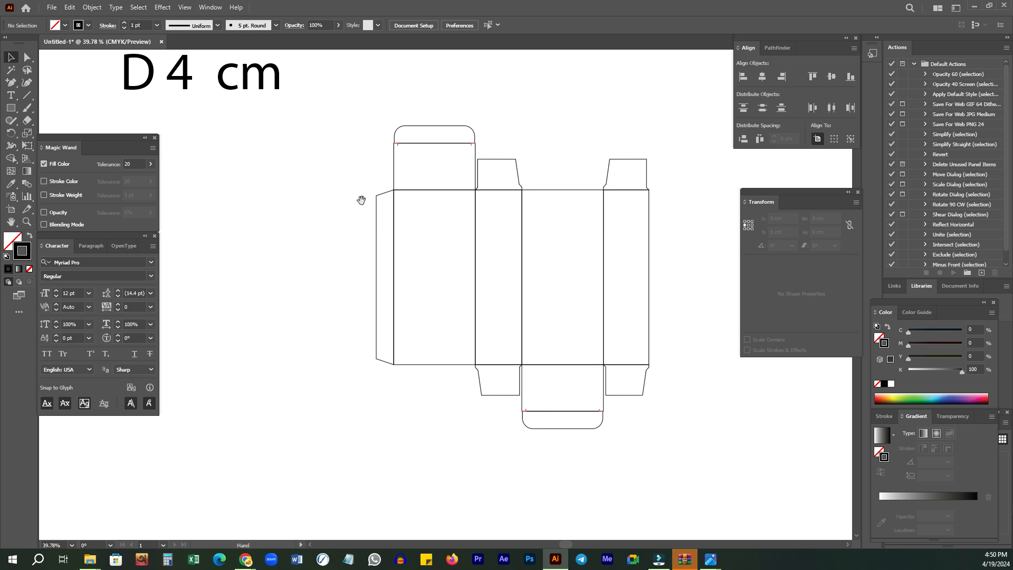
{"action": "left_click_drag", "start_coordinate": [377, 173], "coordinate": [307, 166]}
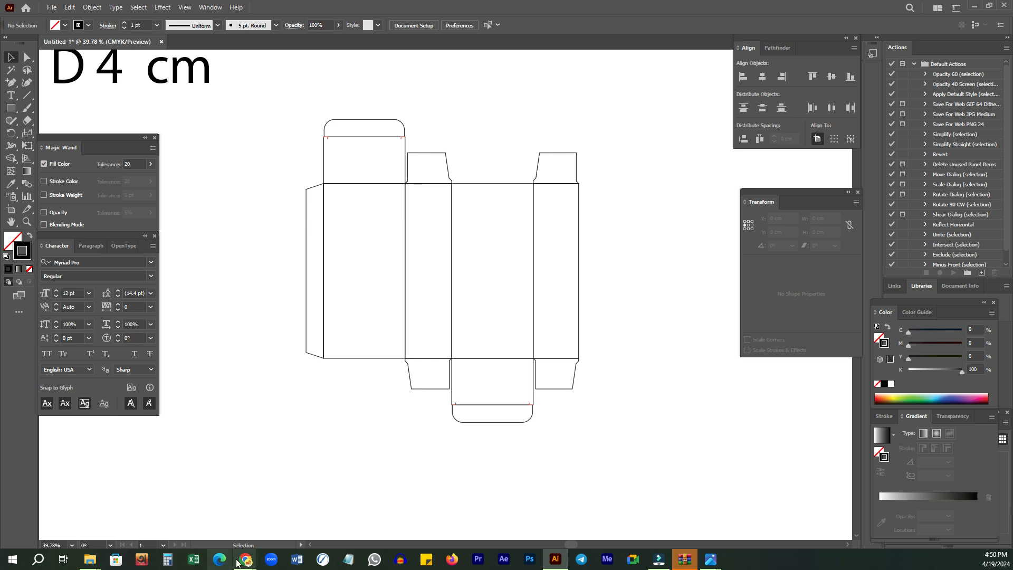
- Switch to the Google Meet call, admit the waiting participant and return to Illustrator
{"action": "mouse_move", "coordinate": [246, 558]}
{"action": "left_click", "coordinate": [212, 533]}
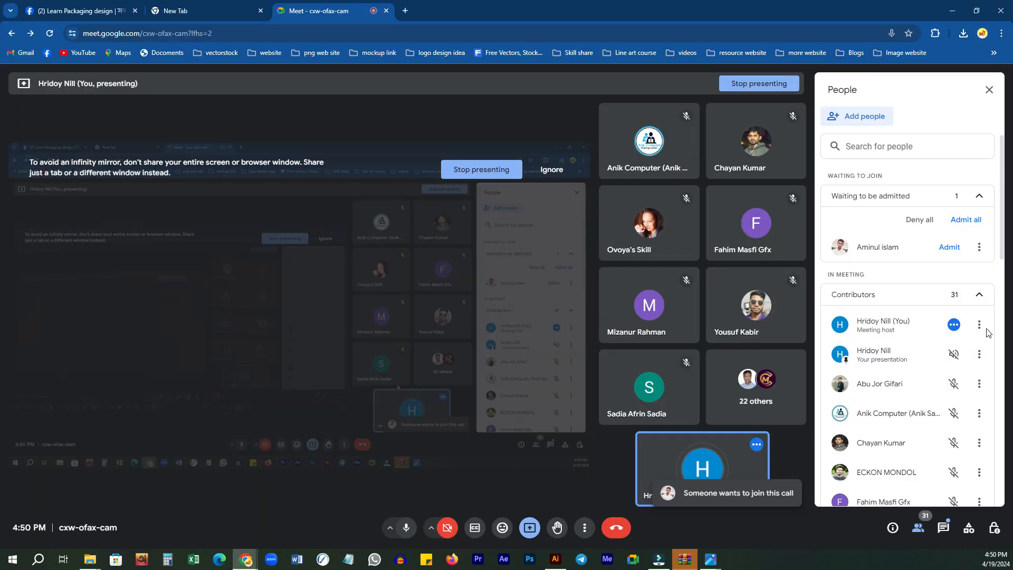
{"action": "left_click", "coordinate": [949, 248]}
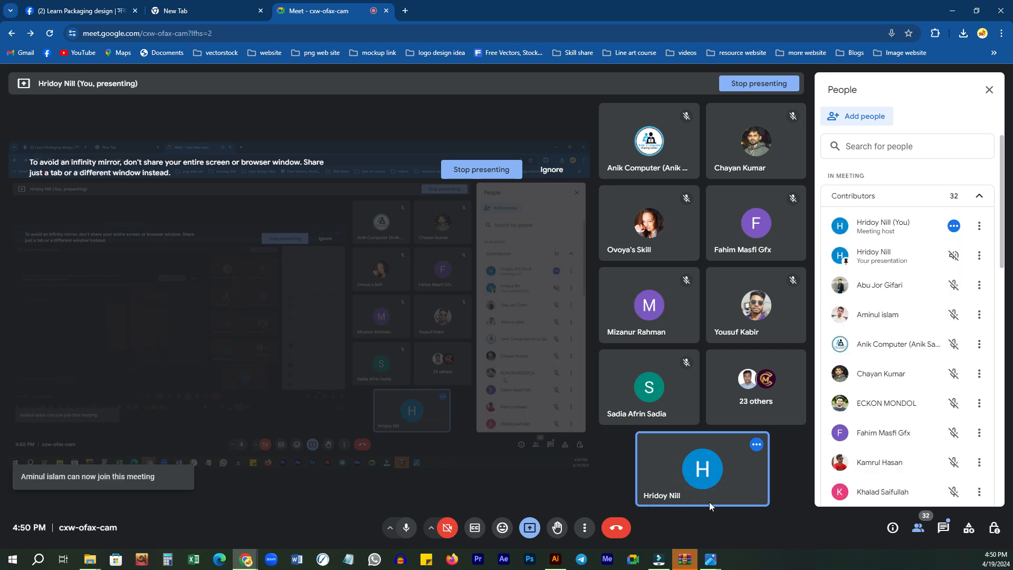
{"action": "left_click", "coordinate": [555, 558]}
- Select the entire box layout and convert its shapes into line segments with the Outline pathfinder
{"action": "key", "text": "space"}
{"action": "left_click_drag", "start_coordinate": [437, 228], "coordinate": [475, 213]}
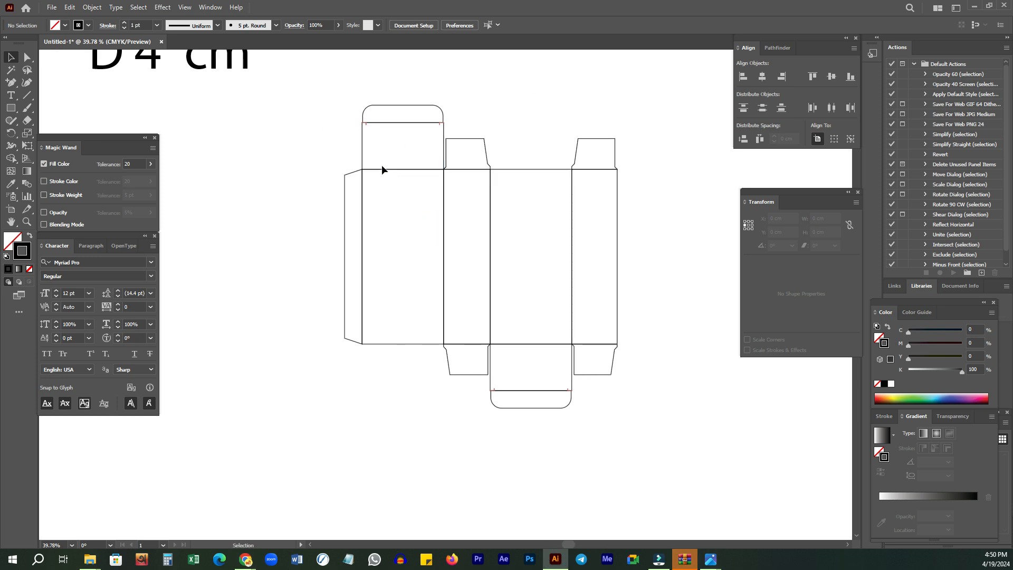
{"action": "key", "text": "space"}
{"action": "left_click_drag", "start_coordinate": [468, 158], "coordinate": [471, 195]}
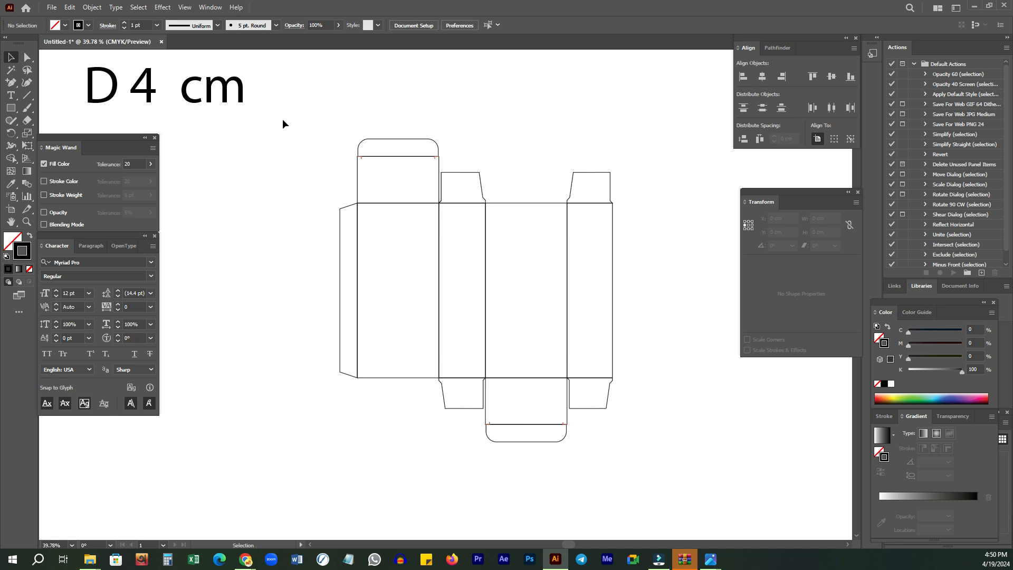
{"action": "left_click_drag", "start_coordinate": [373, 217], "coordinate": [657, 438]}
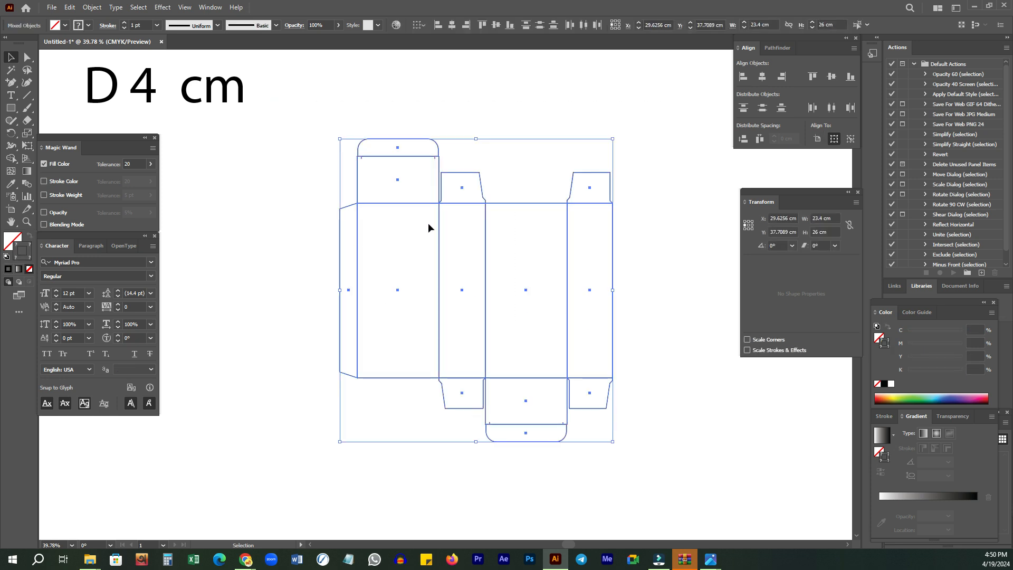
{"action": "left_click", "coordinate": [686, 355]}
{"action": "left_click_drag", "start_coordinate": [344, 134], "coordinate": [692, 447]}
{"action": "left_click", "coordinate": [299, 155]}
{"action": "left_click_drag", "start_coordinate": [285, 110], "coordinate": [664, 494]}
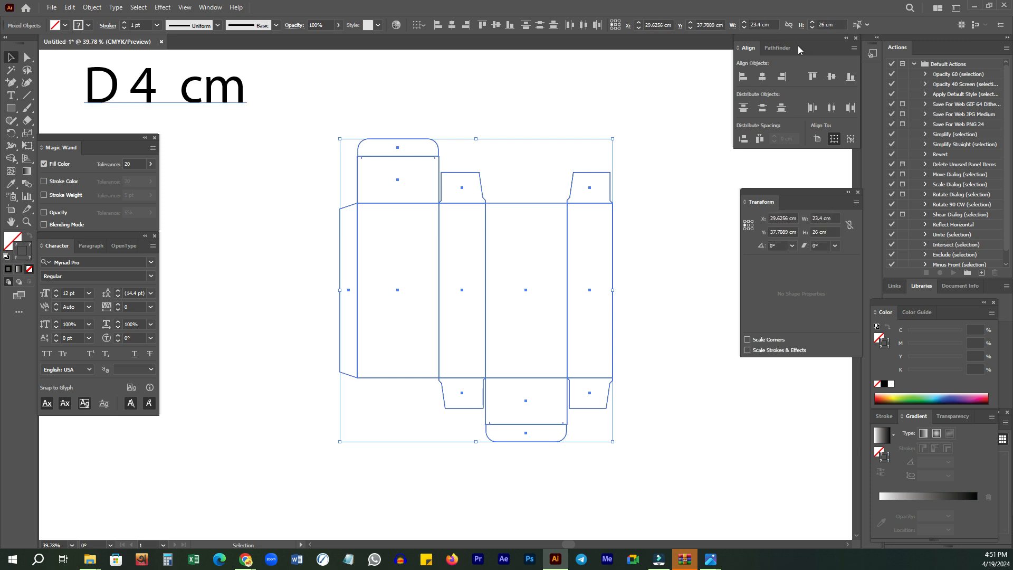
{"action": "left_click", "coordinate": [781, 53]}
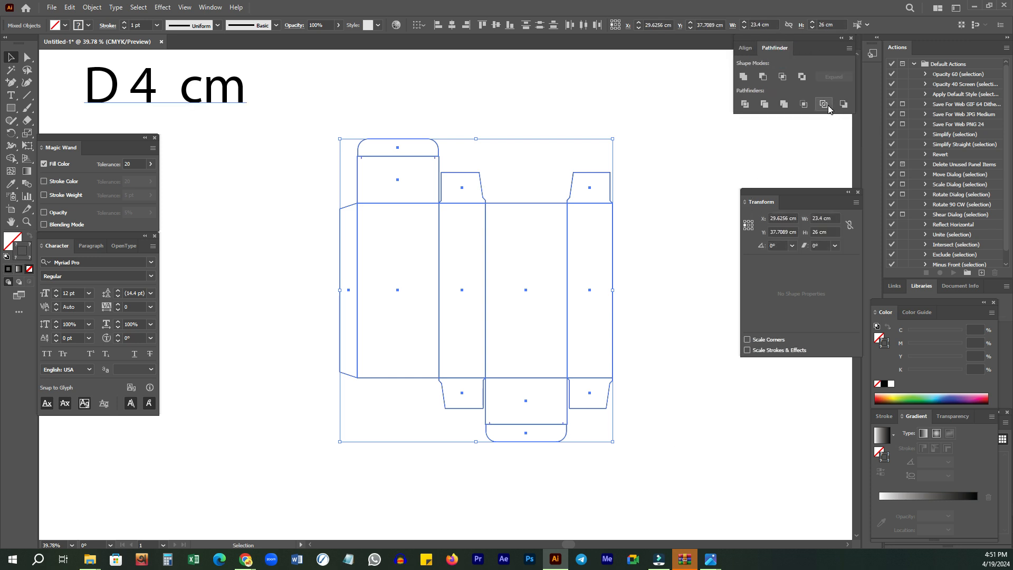
{"action": "left_click", "coordinate": [824, 104]}
{"action": "left_click", "coordinate": [284, 145]}
{"action": "left_click_drag", "start_coordinate": [277, 112], "coordinate": [646, 485]}
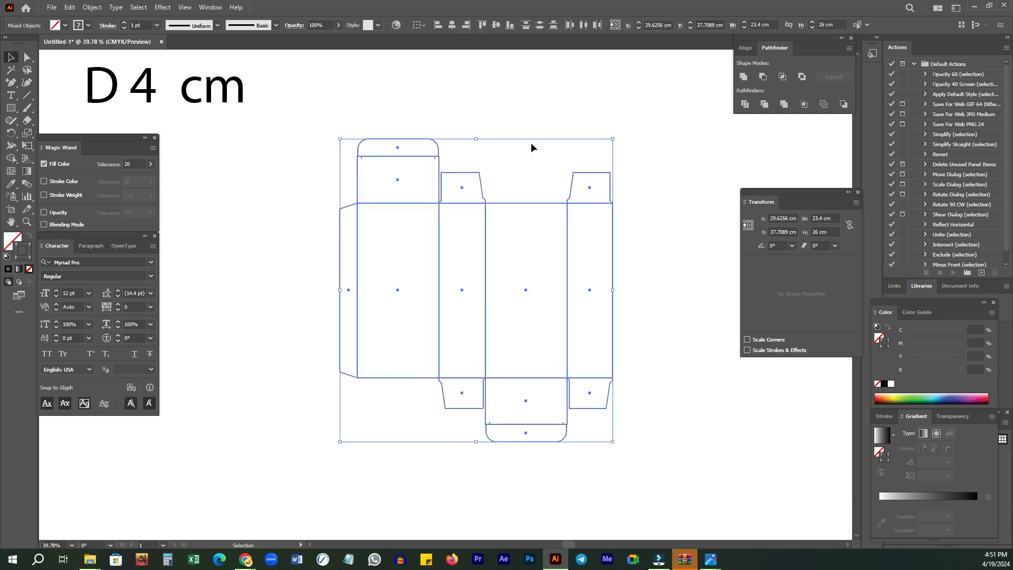
{"action": "left_click", "coordinate": [824, 105]}
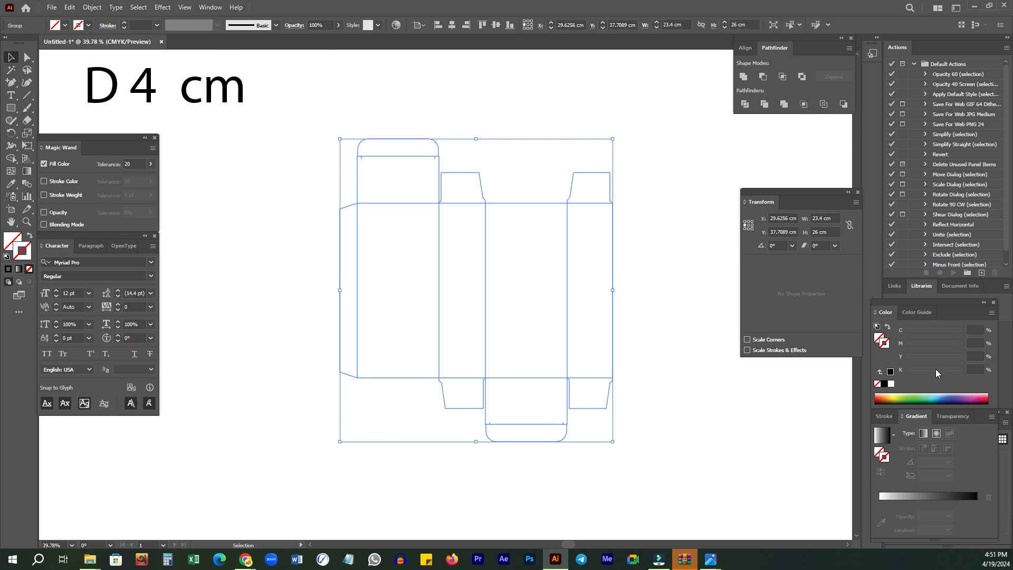
- Bring the colour swatches into view and apply a black stroke to the outlined box layout
{"action": "left_click_drag", "start_coordinate": [950, 316], "coordinate": [928, 390]}
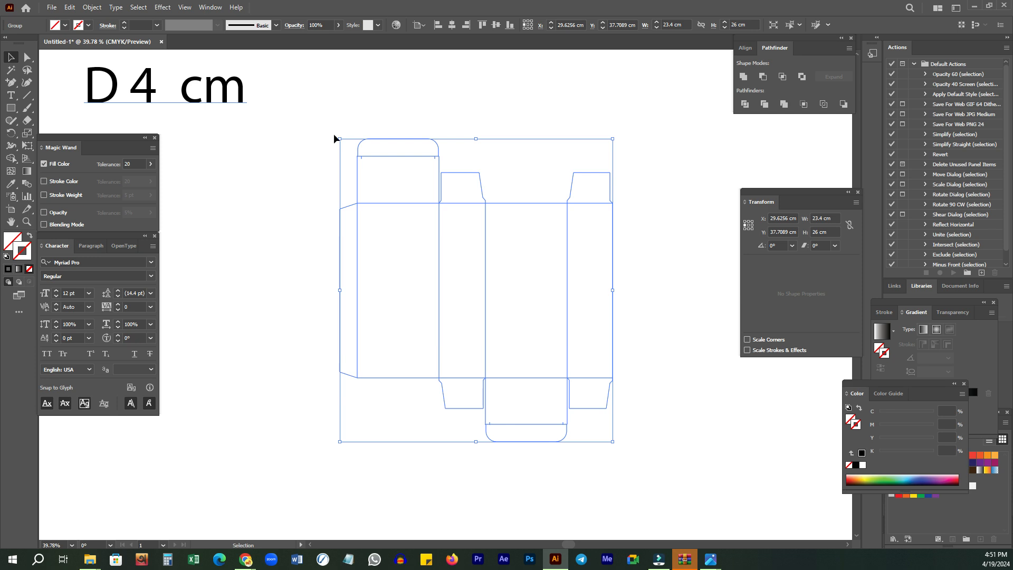
{"action": "left_click_drag", "start_coordinate": [979, 446], "coordinate": [723, 366]}
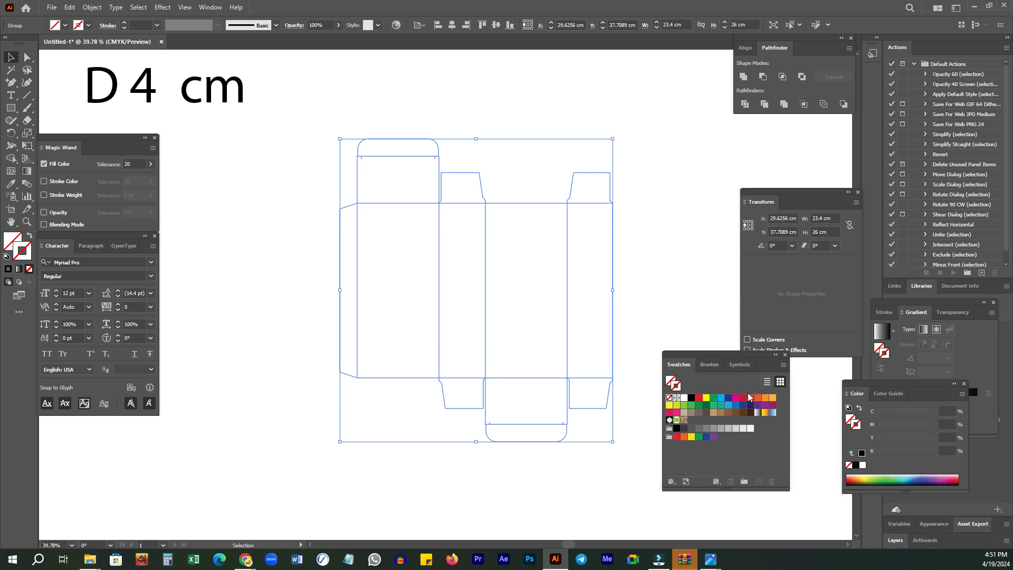
{"action": "left_click", "coordinate": [689, 399]}
- Ungroup the outlined box layout so its line segments are separate
{"action": "right_click", "coordinate": [660, 226]}
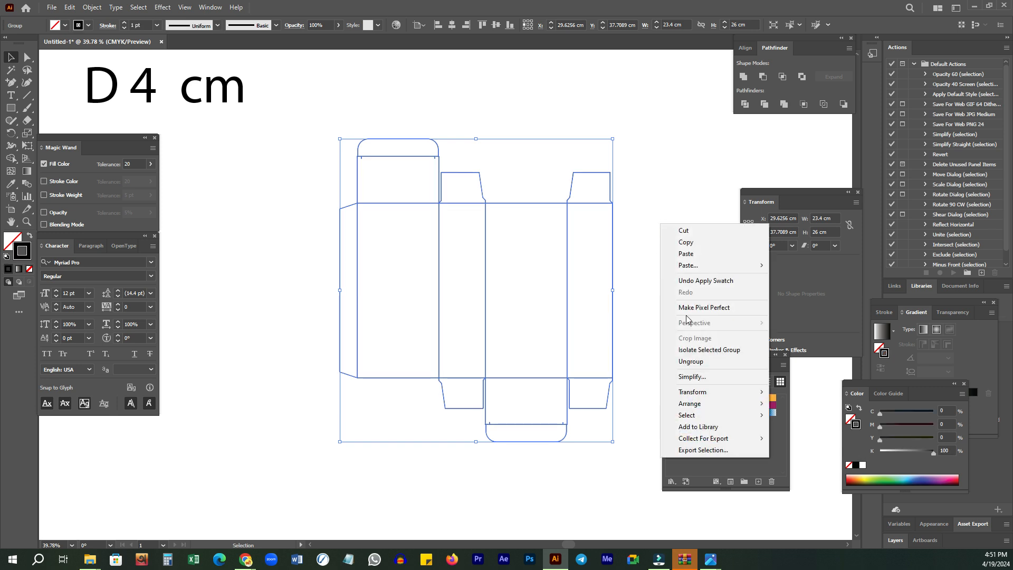
{"action": "left_click", "coordinate": [690, 361]}
{"action": "left_click", "coordinate": [644, 181]}
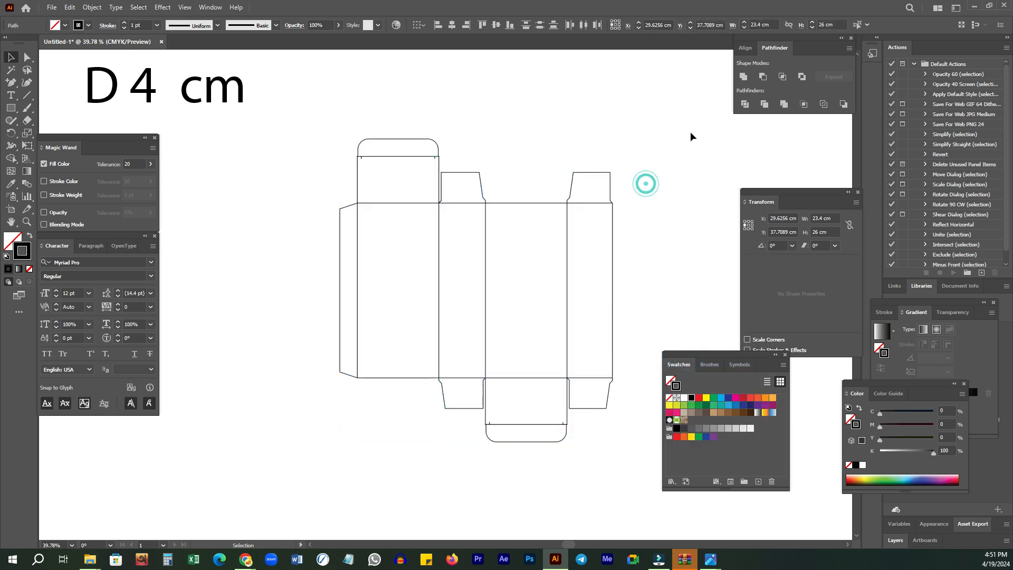
{"action": "left_click_drag", "start_coordinate": [516, 151], "coordinate": [448, 136]}
{"action": "left_click_drag", "start_coordinate": [213, 104], "coordinate": [579, 450]}
{"action": "left_click", "coordinate": [593, 176]}
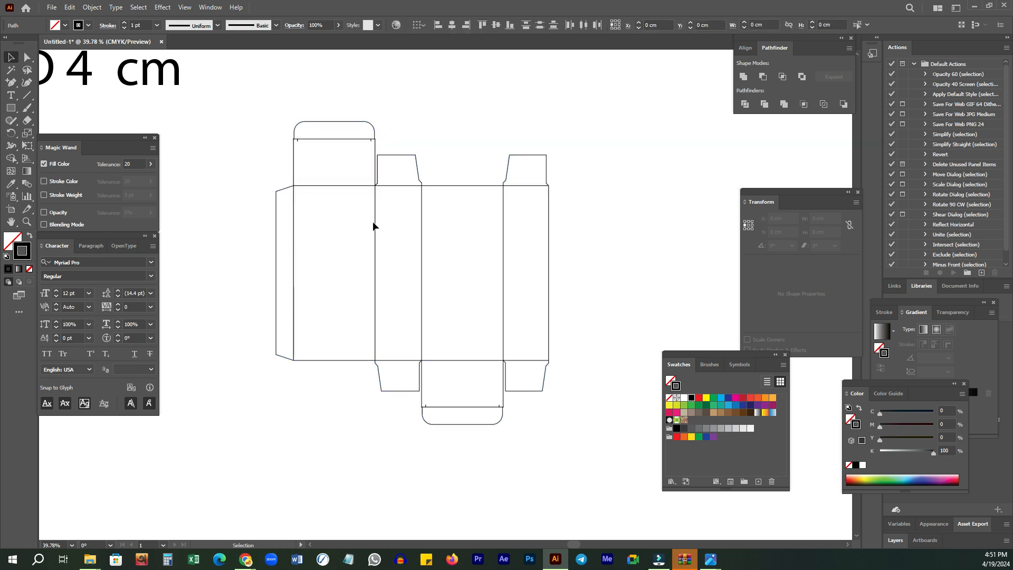
{"action": "left_click_drag", "start_coordinate": [334, 142], "coordinate": [382, 166]}
{"action": "key", "text": "ctrl+z"}
{"action": "key", "text": "a"}
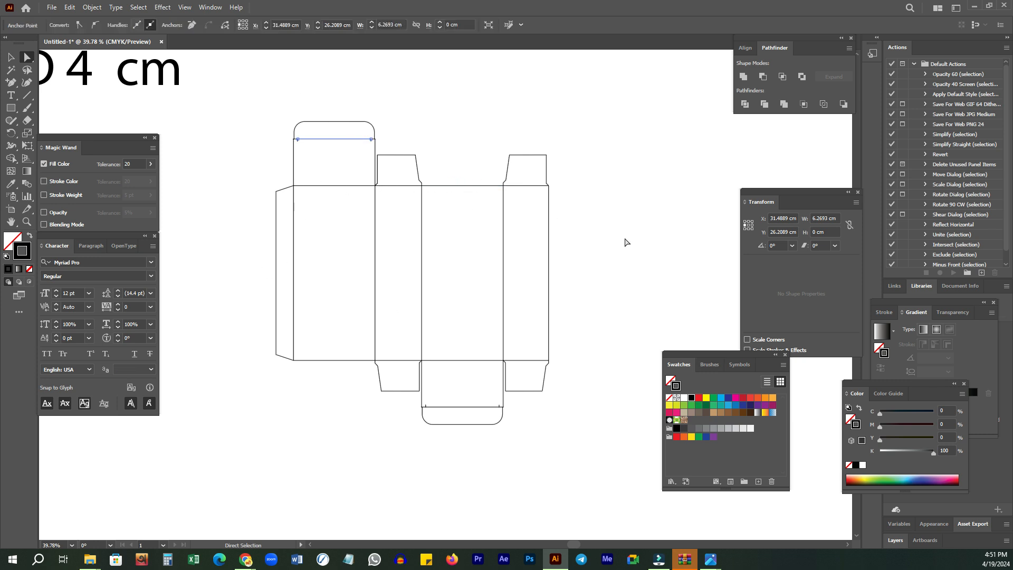
{"action": "left_click", "coordinate": [322, 210]}
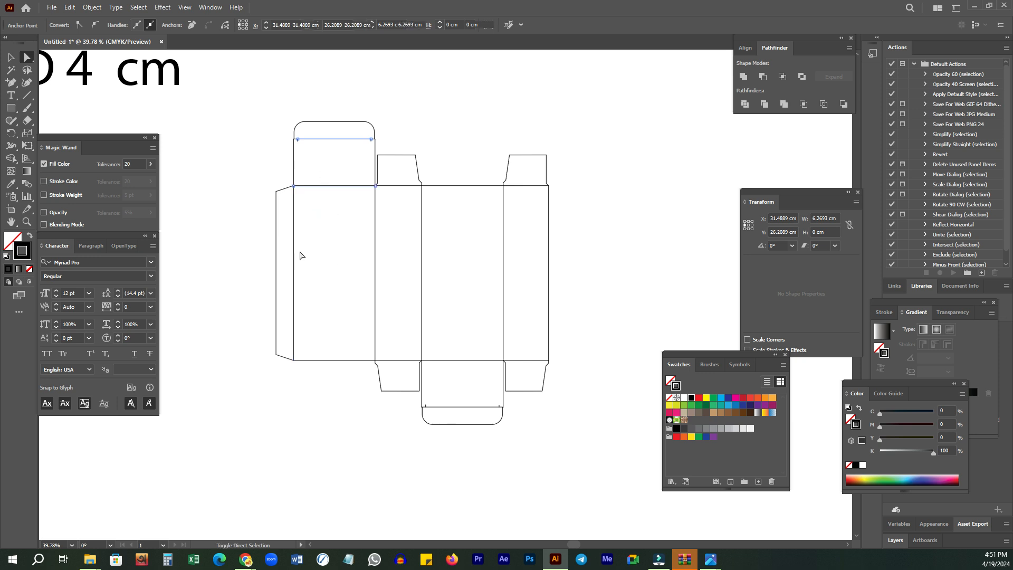
{"action": "left_click", "coordinate": [311, 246]}
{"action": "left_click", "coordinate": [295, 246]}
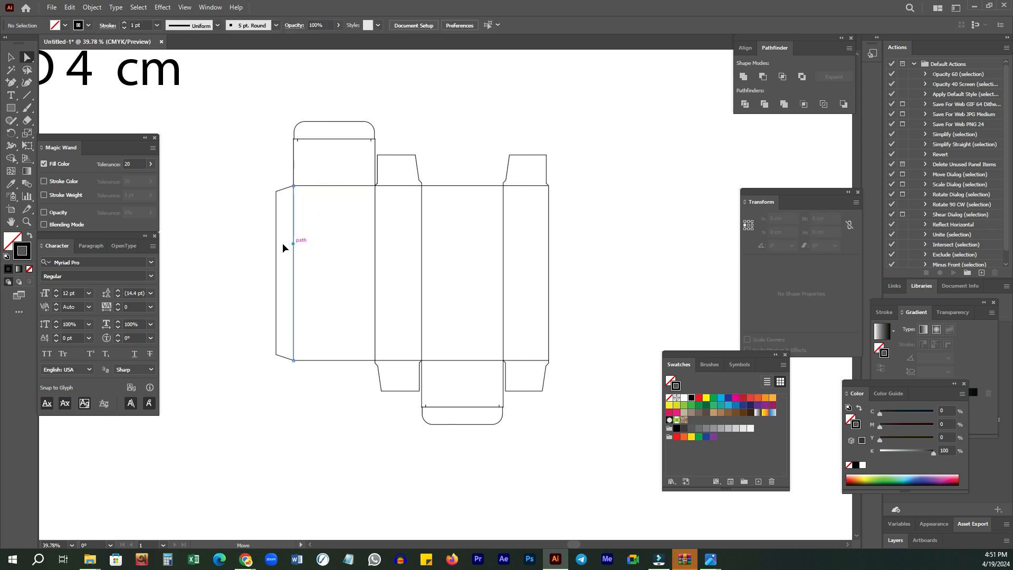
{"action": "left_click", "coordinate": [317, 232]}
{"action": "key", "text": "v"}
{"action": "left_click", "coordinate": [292, 226]}
{"action": "left_click", "coordinate": [357, 240]}
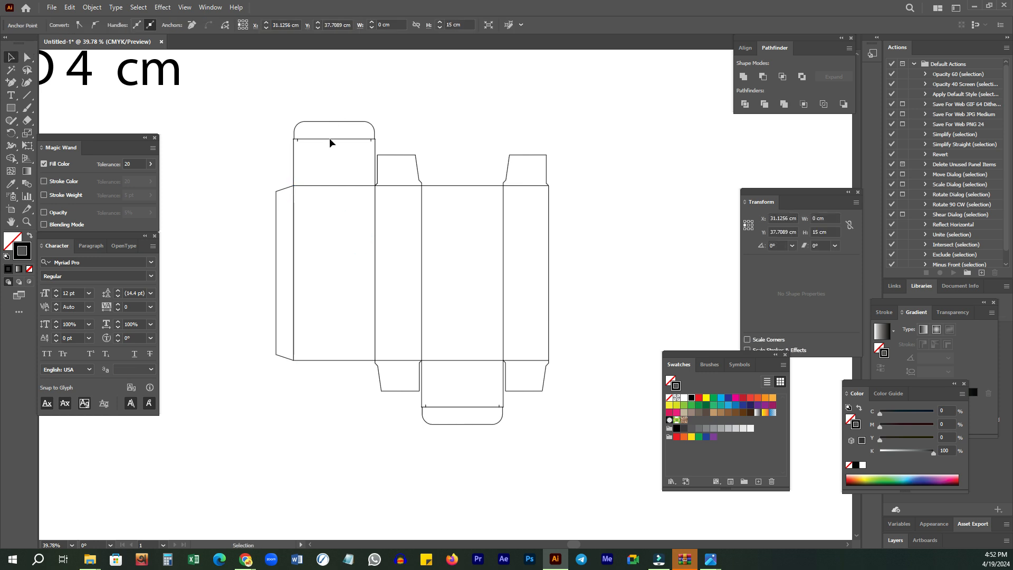
- Select the fold lines of the first front panel and its lid and recolour their strokes green
{"action": "left_click", "coordinate": [332, 139]}
{"action": "left_click_drag", "start_coordinate": [334, 204], "coordinate": [351, 173]}
{"action": "left_click_drag", "start_coordinate": [289, 256], "coordinate": [355, 271]}
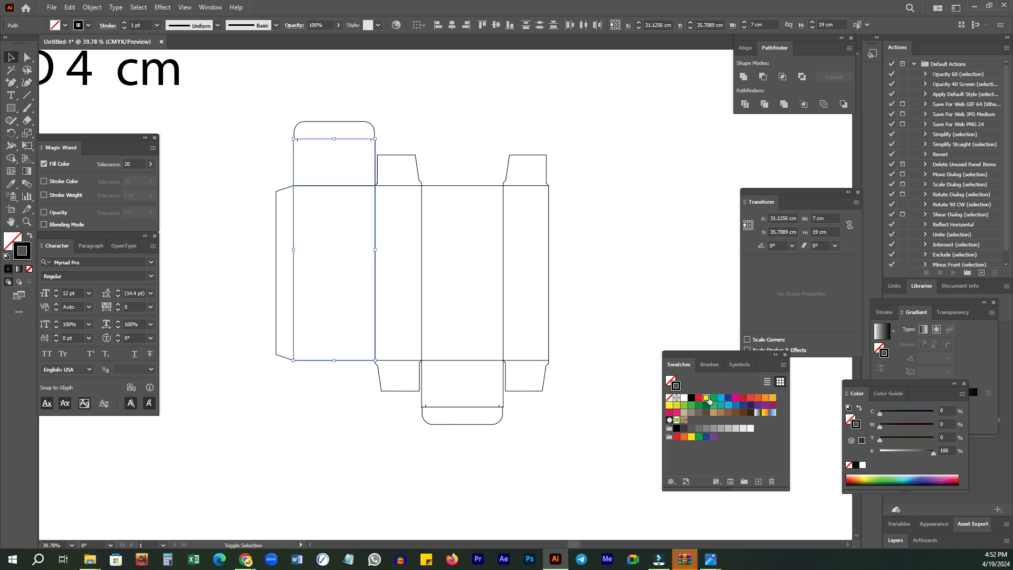
{"action": "left_click", "coordinate": [706, 398]}
{"action": "left_click", "coordinate": [713, 398]}
{"action": "left_click", "coordinate": [645, 268]}
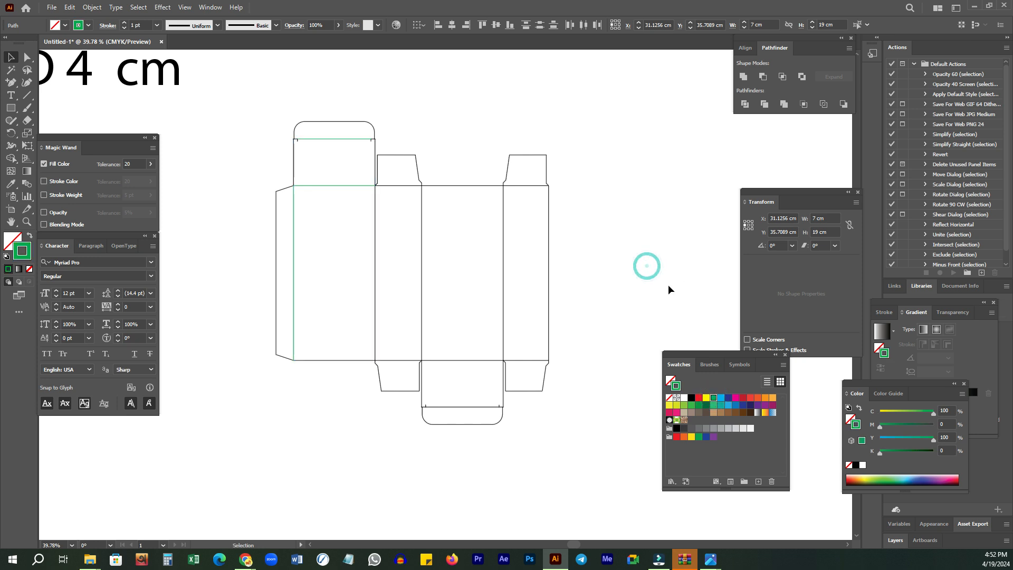
- Recolour green the vertical fold lines of the narrow middle side panel and the fold lines of both upper dust flaps
{"action": "left_click", "coordinate": [359, 219]}
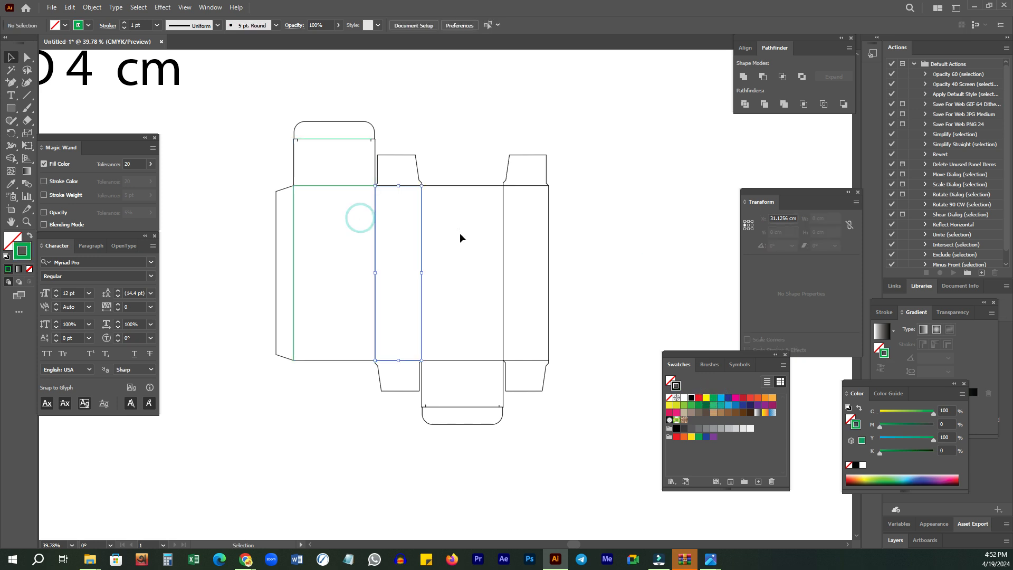
{"action": "left_click", "coordinate": [713, 399]}
{"action": "left_click", "coordinate": [601, 237]}
{"action": "left_click", "coordinate": [397, 186]}
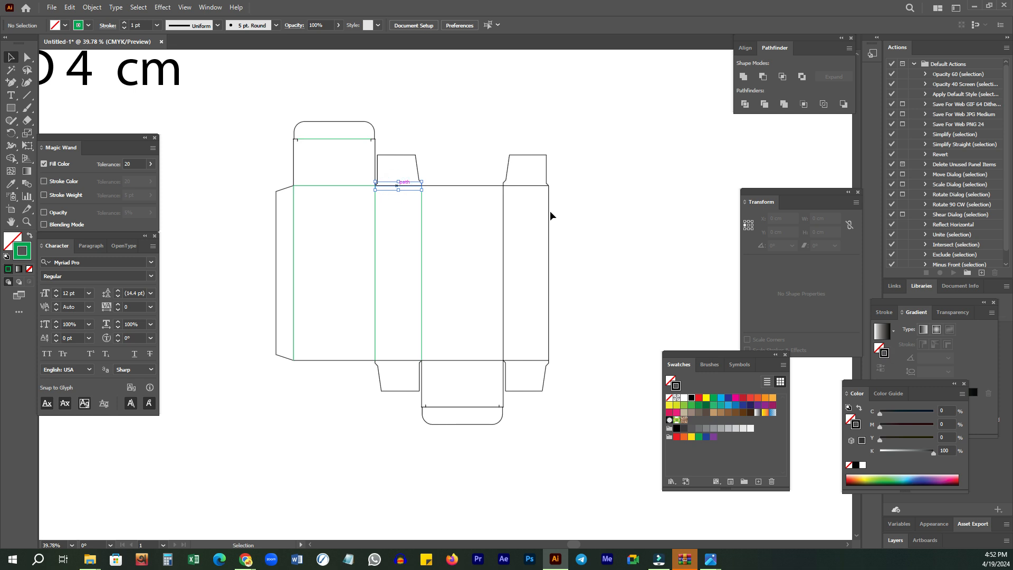
{"action": "left_click", "coordinate": [528, 186]}
{"action": "left_click", "coordinate": [713, 399]}
{"action": "left_click", "coordinate": [651, 182]}
- Give a green stroke to the vertical fold before the last side panel and to the fold lines of the lower lid
{"action": "left_click", "coordinate": [484, 259]}
{"action": "left_click", "coordinate": [503, 259]}
{"action": "left_click", "coordinate": [714, 404]}
{"action": "left_click", "coordinate": [612, 260]}
{"action": "left_click_drag", "start_coordinate": [470, 332], "coordinate": [454, 417]}
{"action": "left_click", "coordinate": [713, 399]}
{"action": "left_click", "coordinate": [640, 249]}
- Select the fold lines of both lower dust flaps and recolour them green
{"action": "left_click", "coordinate": [402, 351]}
{"action": "left_click", "coordinate": [535, 346]}
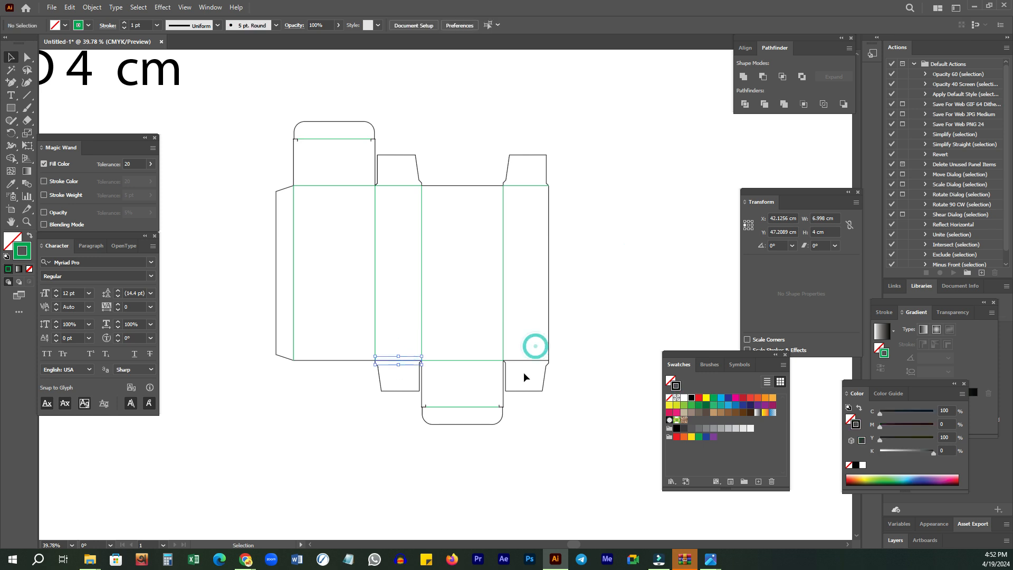
{"action": "left_click", "coordinate": [522, 360], "text": "shift"}
{"action": "left_click", "coordinate": [713, 399]}
{"action": "left_click", "coordinate": [678, 248]}
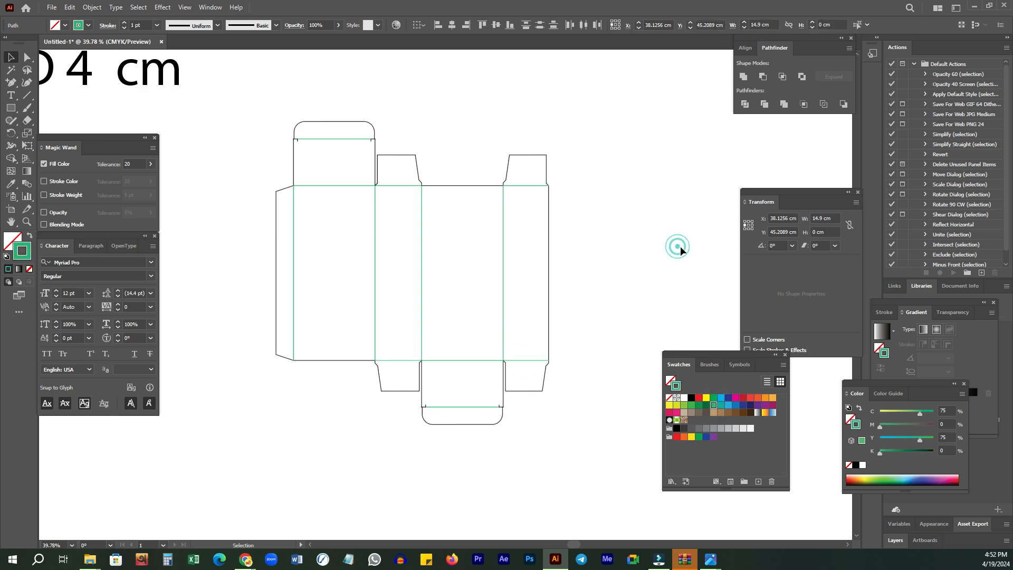
- Display the stroke settings and place them beside the box layout
{"action": "left_click_drag", "start_coordinate": [600, 285], "coordinate": [621, 276]}
{"action": "key", "text": "z"}
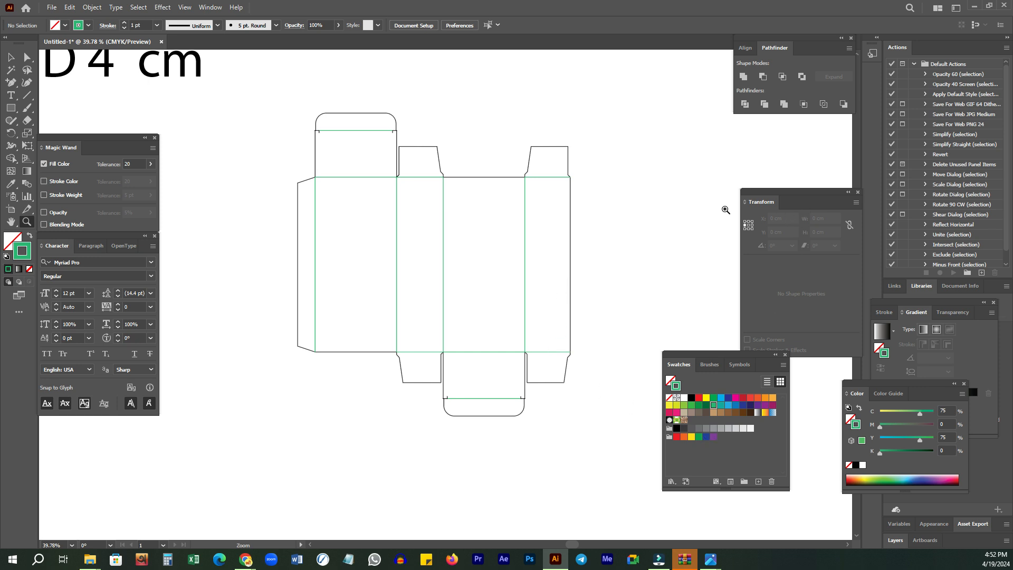
{"action": "left_click", "coordinate": [885, 312]}
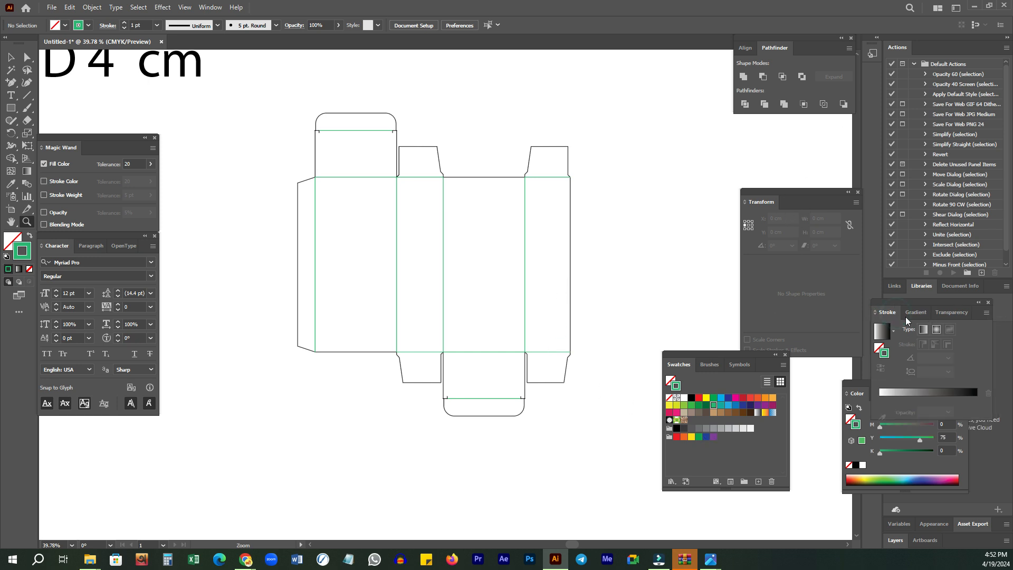
{"action": "mouse_move", "coordinate": [938, 310]}
{"action": "left_mouse_down"}
{"action": "mouse_move", "coordinate": [715, 214]}
{"action": "mouse_move", "coordinate": [709, 187]}
{"action": "left_mouse_up"}
- Try to select only the green fold lines with the Magic Wand, and clear the selection
{"action": "left_click", "coordinate": [11, 70]}
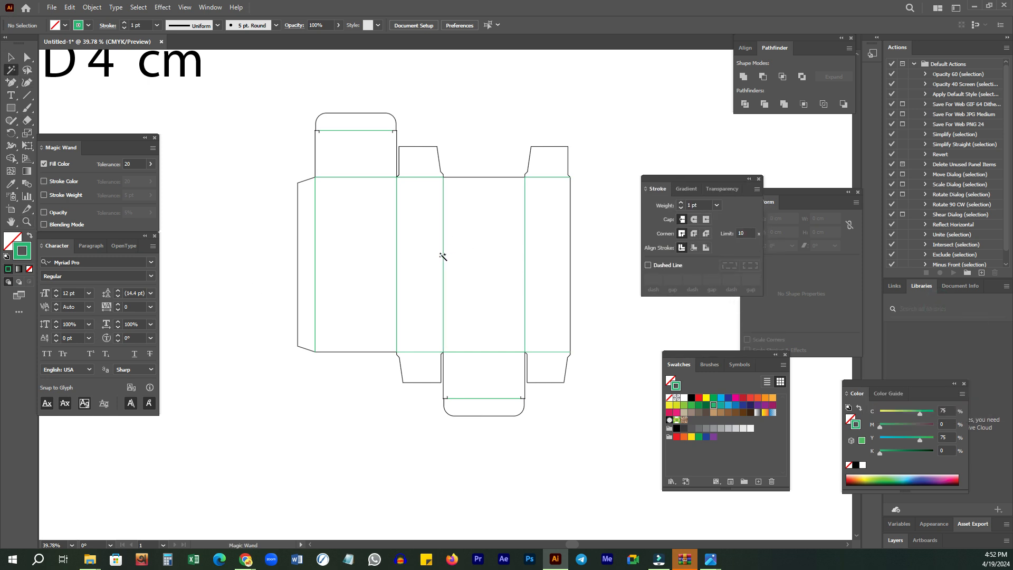
{"action": "left_click", "coordinate": [443, 218]}
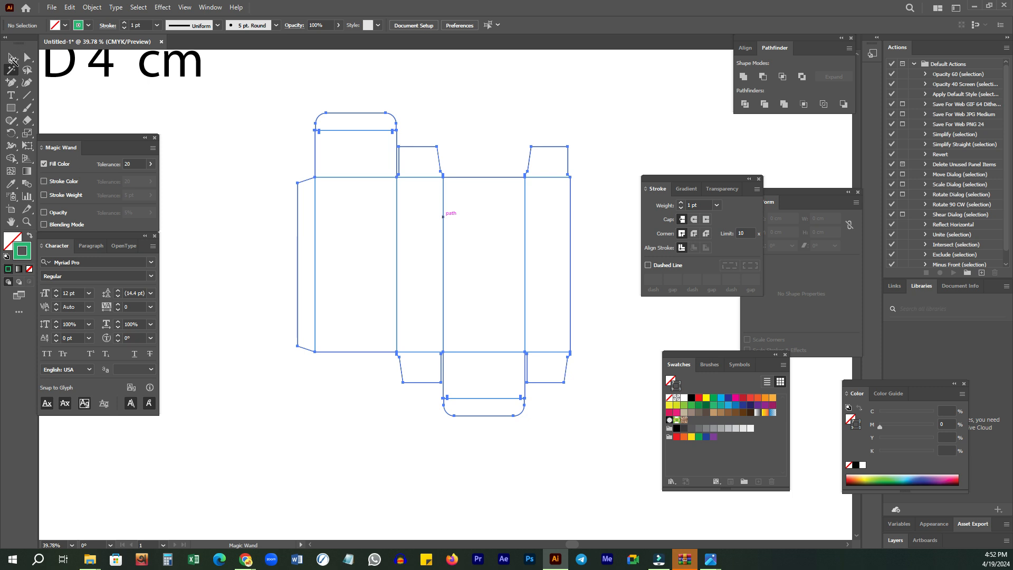
{"action": "left_click", "coordinate": [11, 58]}
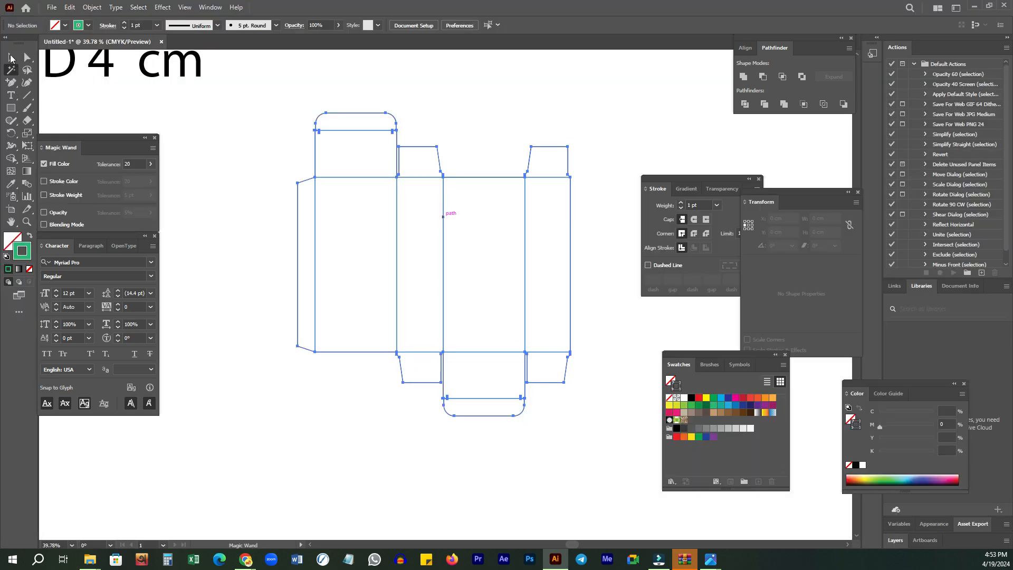
{"action": "left_click", "coordinate": [198, 130]}
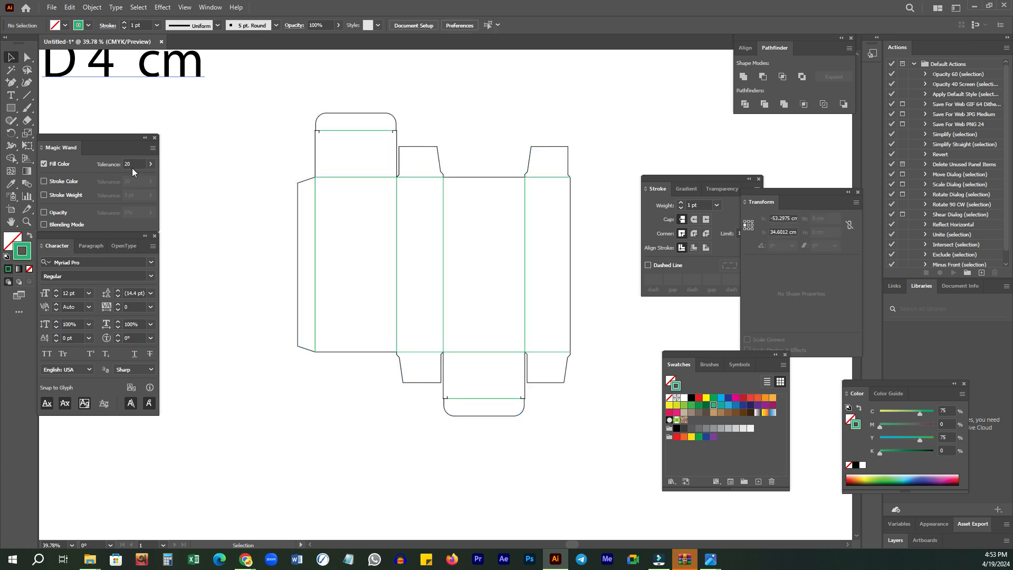
- Set the Magic Wand to match fill colour, stroke colour and stroke weight, each with a tolerance of 0
{"action": "left_click", "coordinate": [133, 165]}
{"action": "type", "text": "0"}
{"action": "left_click", "coordinate": [45, 181]}
{"action": "left_click", "coordinate": [131, 182]}
{"action": "type", "text": "0"}
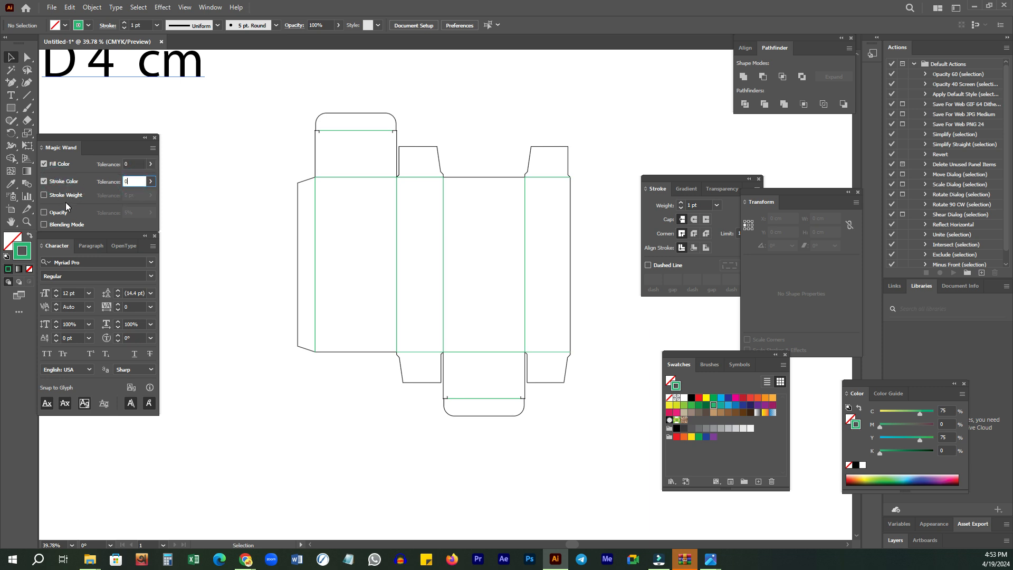
{"action": "left_click", "coordinate": [80, 196]}
{"action": "left_click", "coordinate": [141, 194]}
{"action": "type", "text": "0"}
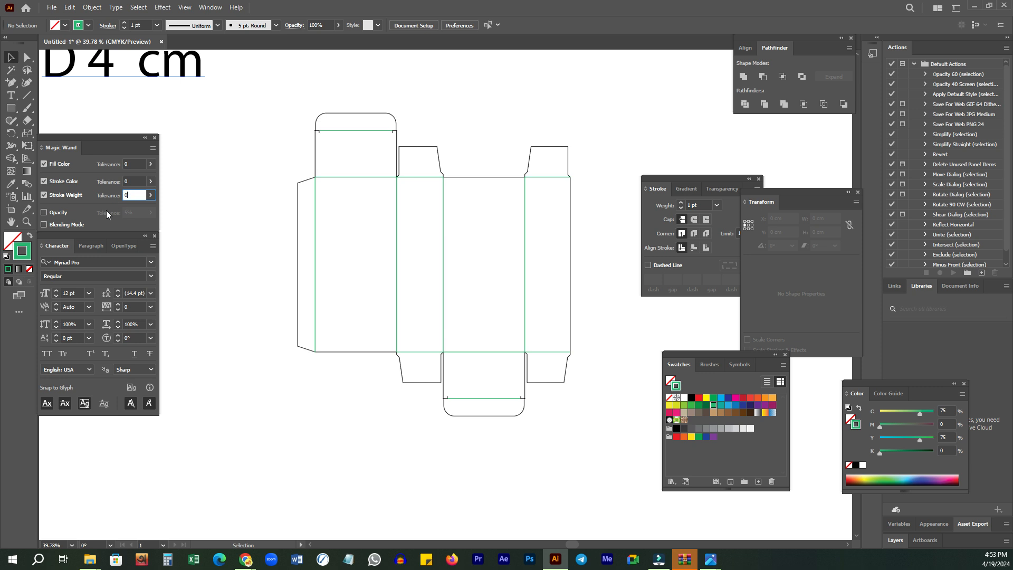
- Select all green fold lines with the Magic Wand and turn them into dashed lines with a 12 pt dash
{"action": "left_click", "coordinate": [12, 70]}
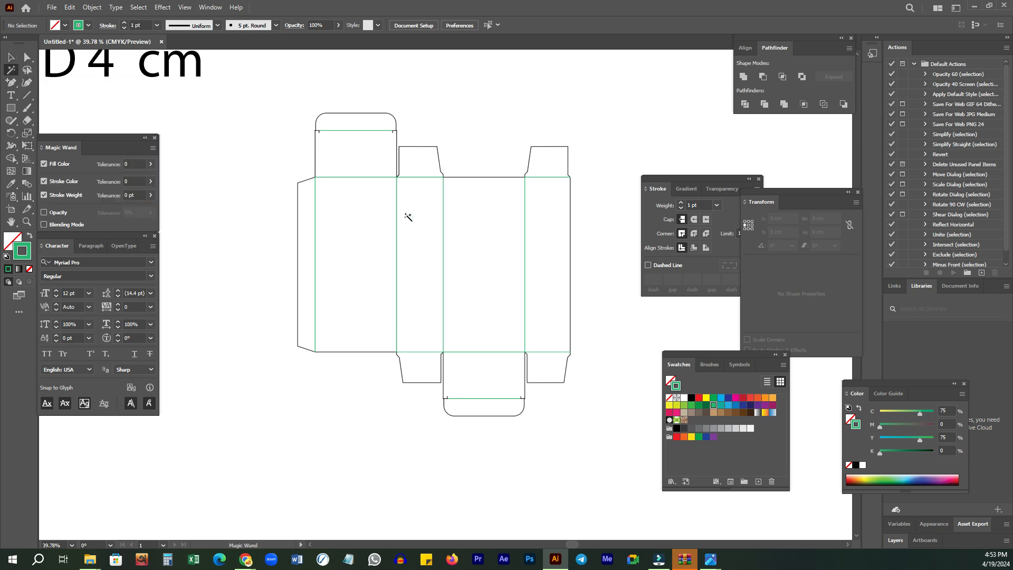
{"action": "left_click", "coordinate": [396, 207]}
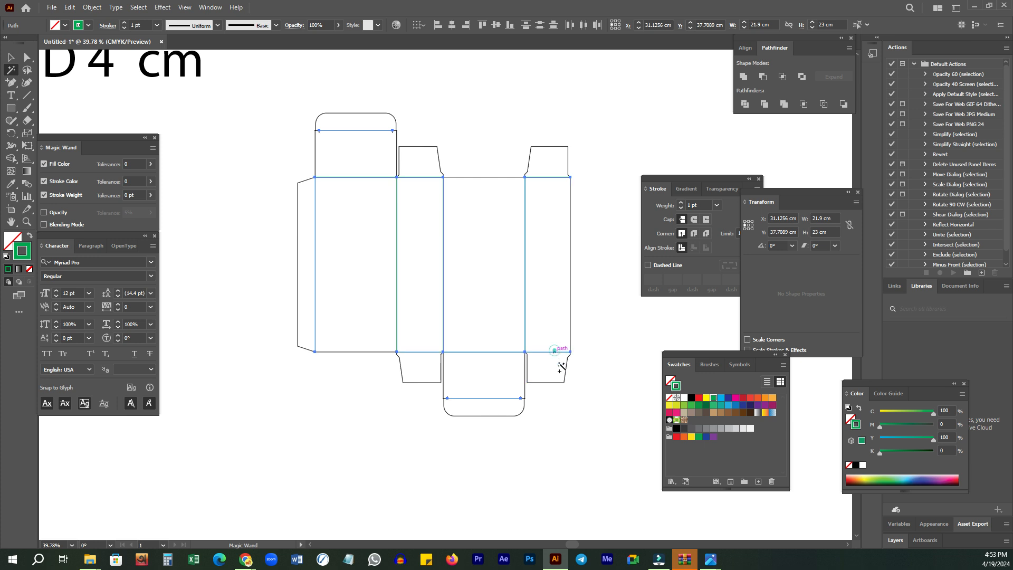
{"action": "left_click", "coordinate": [559, 364], "text": "shift"}
{"action": "left_click", "coordinate": [654, 265]}
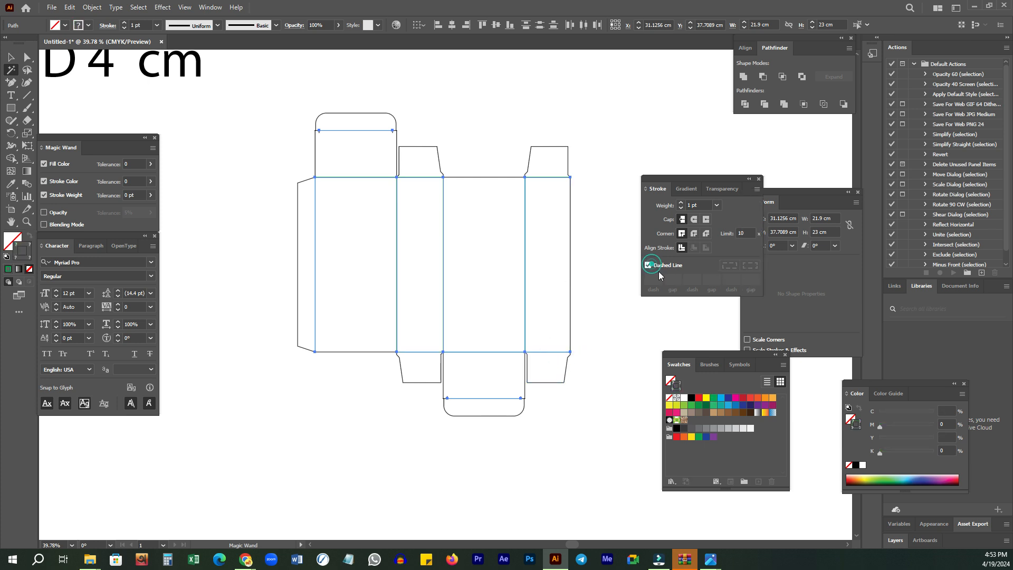
{"action": "key", "text": "v"}
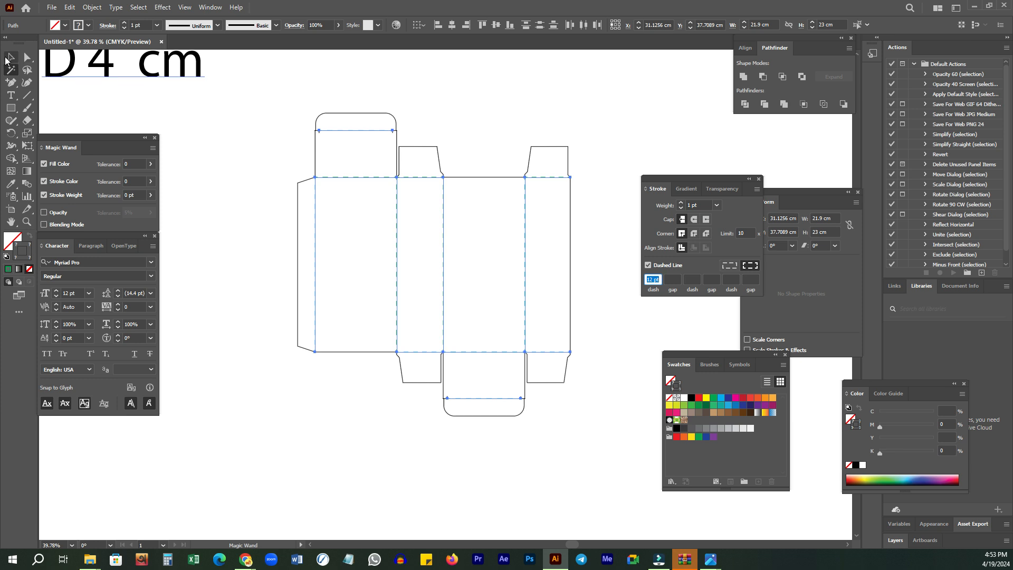
{"action": "left_click", "coordinate": [260, 214]}
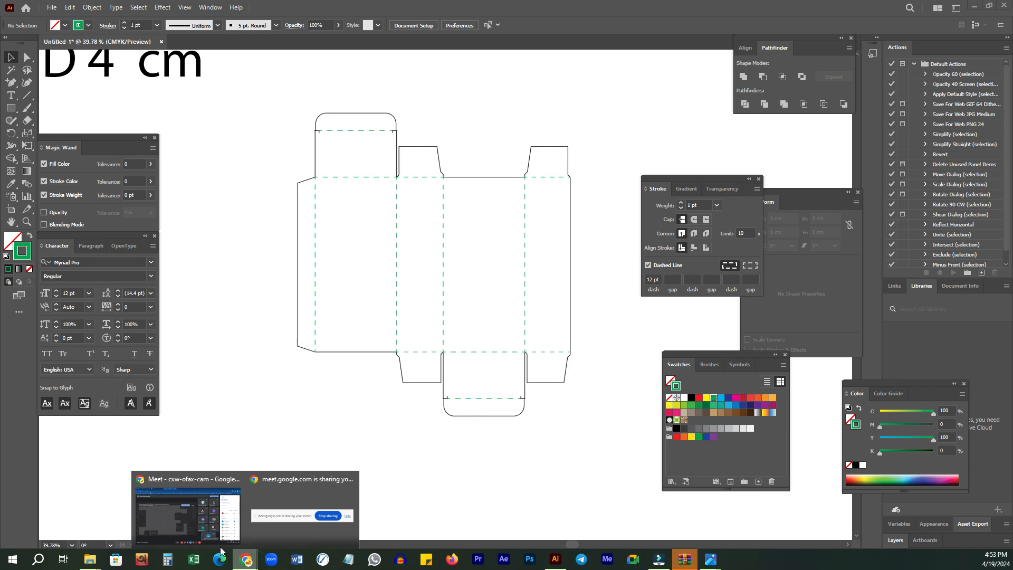
- Switch to the Google Meet call, admit the participant waiting to join and return to Illustrator
{"action": "left_click", "coordinate": [190, 524]}
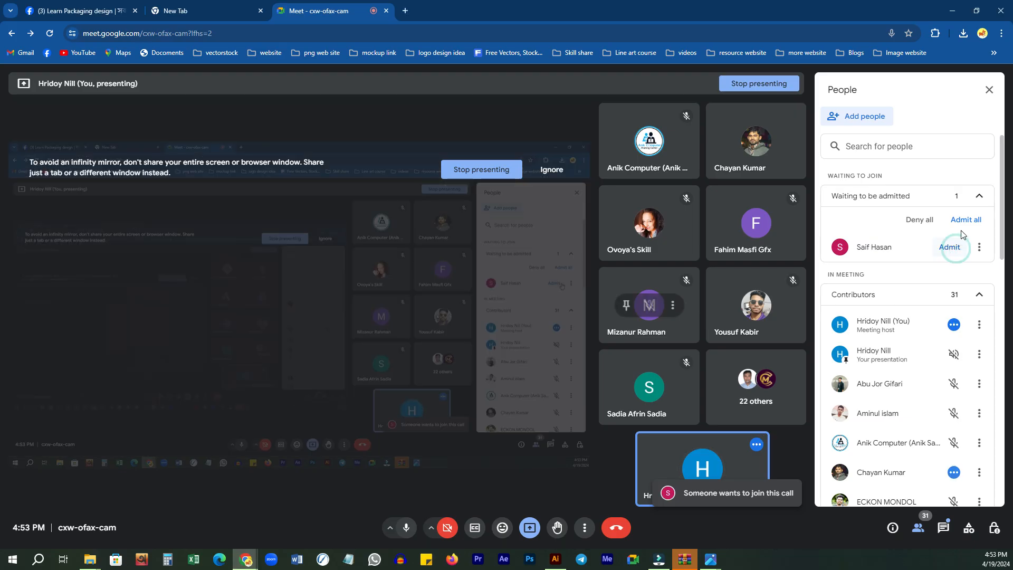
{"action": "left_click", "coordinate": [554, 562]}
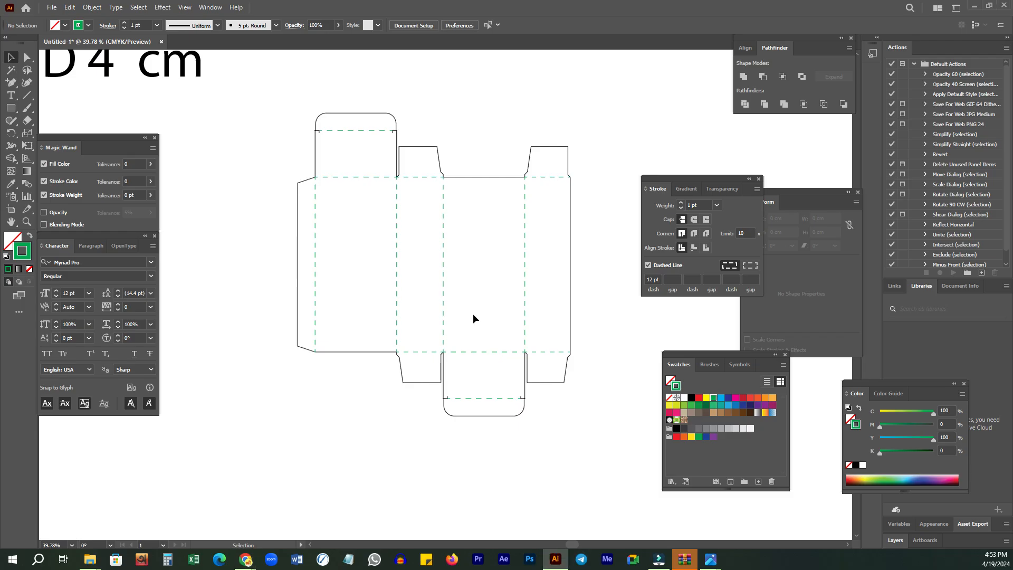
- Select all cut and fold lines of the box layout and group them
{"action": "key", "text": "z"}
{"action": "left_click_drag", "start_coordinate": [427, 295], "coordinate": [411, 293]}
{"action": "left_click_drag", "start_coordinate": [462, 274], "coordinate": [454, 274]}
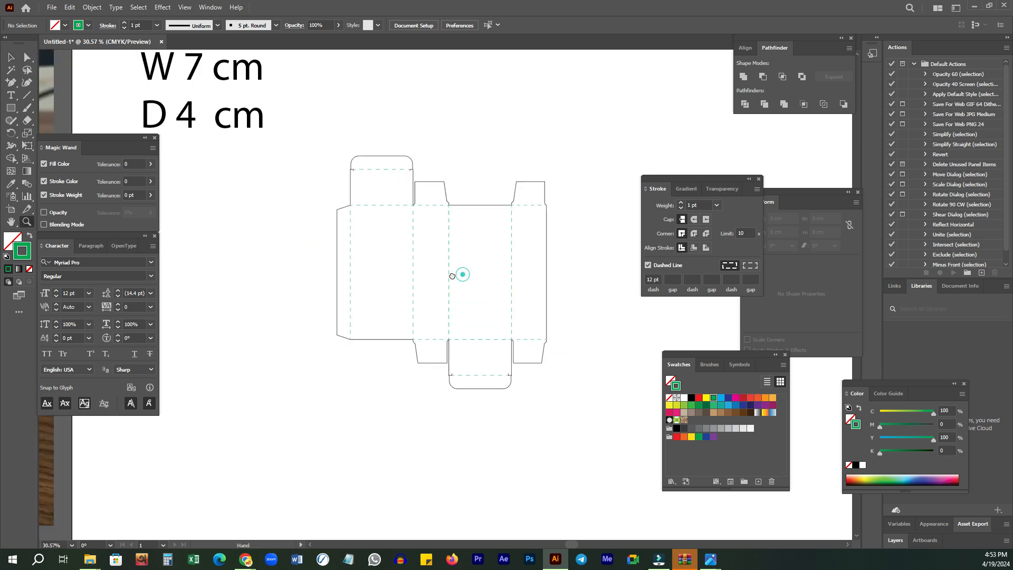
{"action": "key", "text": "v"}
{"action": "left_click_drag", "start_coordinate": [276, 116], "coordinate": [607, 433]}
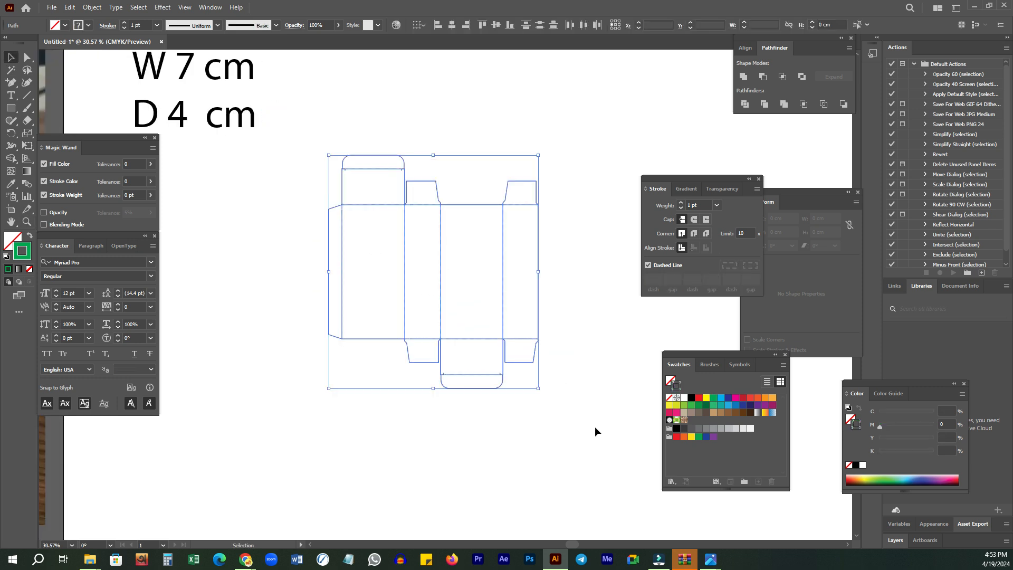
{"action": "right_click", "coordinate": [595, 426]}
{"action": "left_click", "coordinate": [636, 273]}
{"action": "left_click", "coordinate": [481, 460]}
- Move the stroke settings clear of the artwork and examine the solid cut lines and dashed fold lines up close
{"action": "left_click_drag", "start_coordinate": [477, 454], "coordinate": [452, 440]}
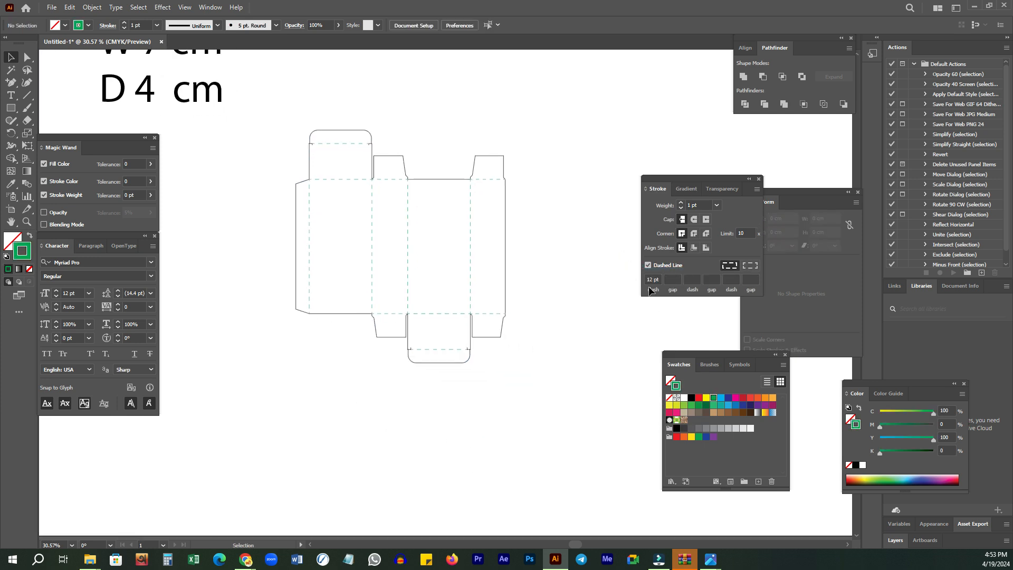
{"action": "left_click_drag", "start_coordinate": [686, 180], "coordinate": [797, 144]}
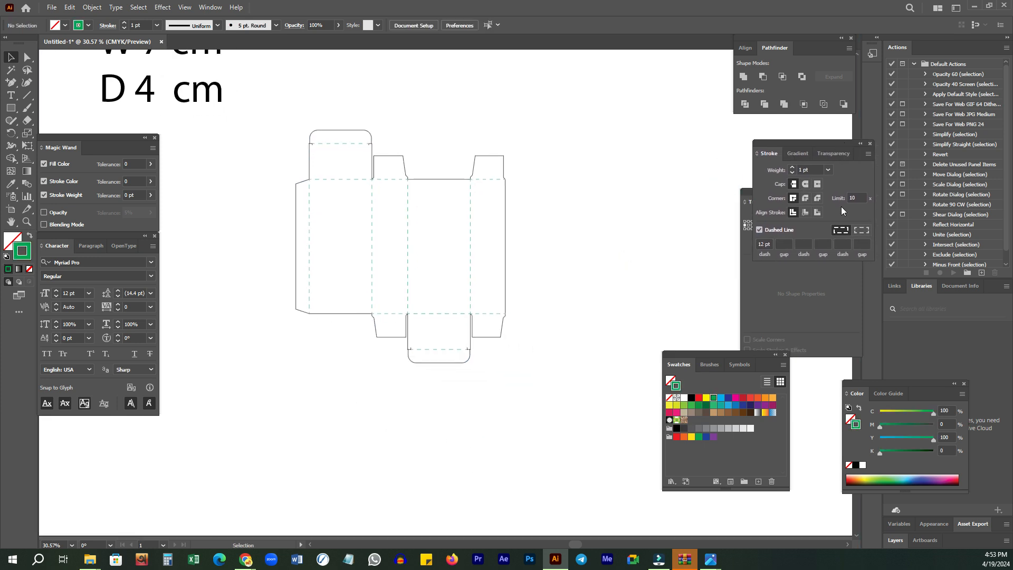
{"action": "left_click_drag", "start_coordinate": [427, 267], "coordinate": [470, 232]}
{"action": "key", "text": "z"}
{"action": "left_click", "coordinate": [369, 195]}
{"action": "left_click_drag", "start_coordinate": [495, 294], "coordinate": [457, 235]}
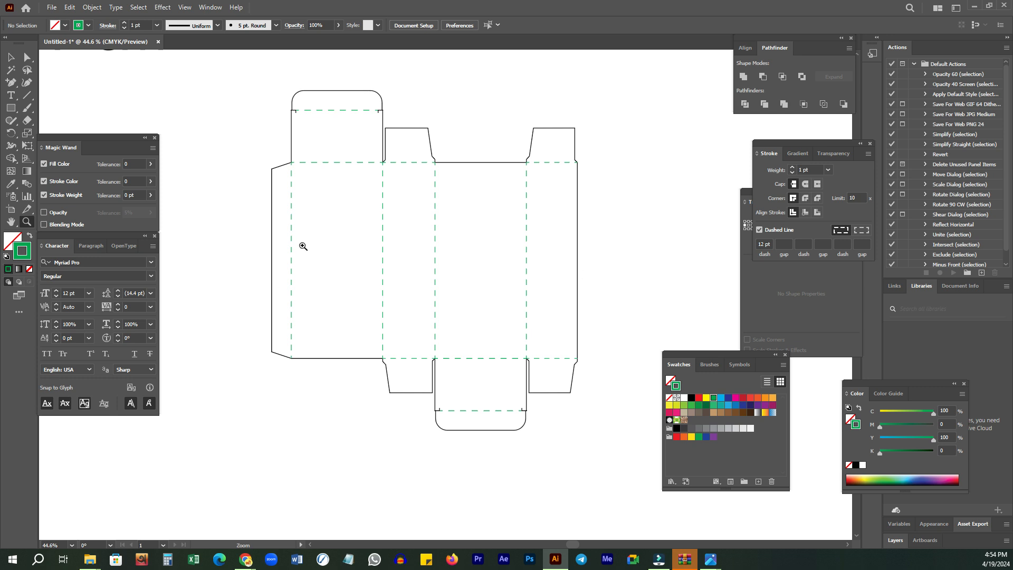
{"action": "left_click_drag", "start_coordinate": [412, 204], "coordinate": [357, 224]}
{"action": "left_click_drag", "start_coordinate": [446, 204], "coordinate": [402, 188]}
{"action": "key", "text": "v"}
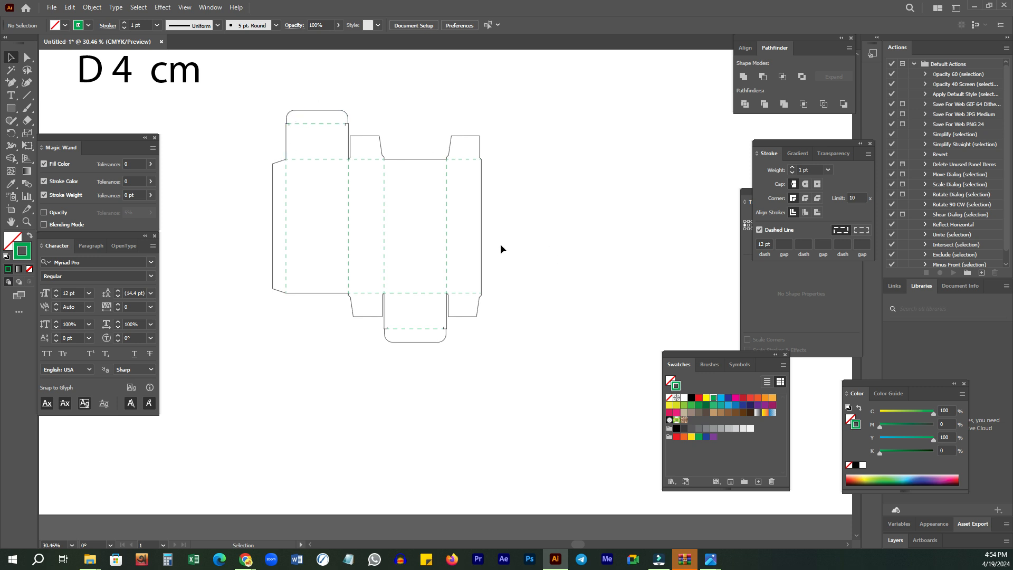
- Duplicate the grouped box layout horizontally beside the original
{"action": "key", "text": "z"}
{"action": "left_click_drag", "start_coordinate": [384, 203], "coordinate": [402, 213]}
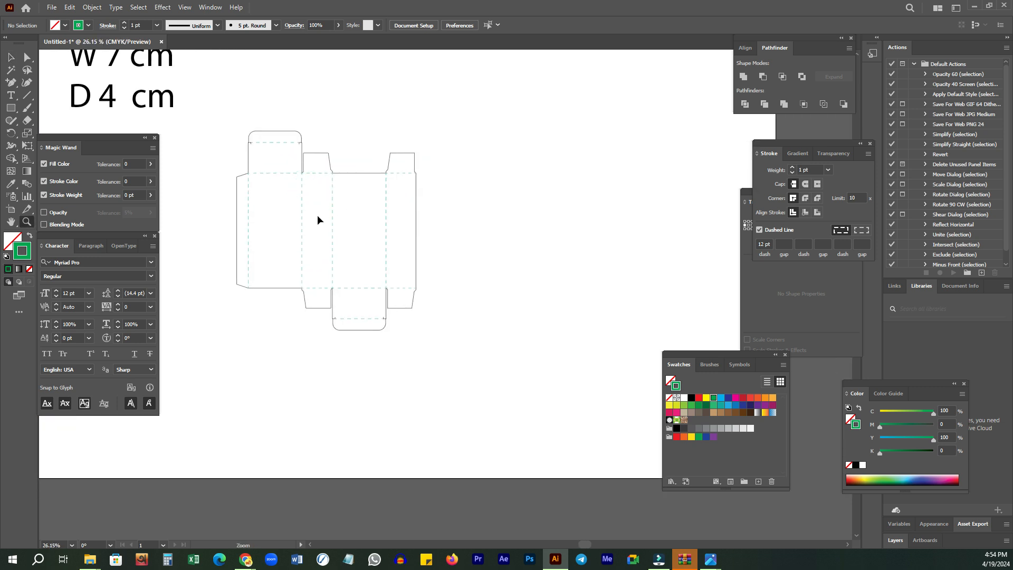
{"action": "left_click_drag", "start_coordinate": [304, 211], "coordinate": [529, 211]}
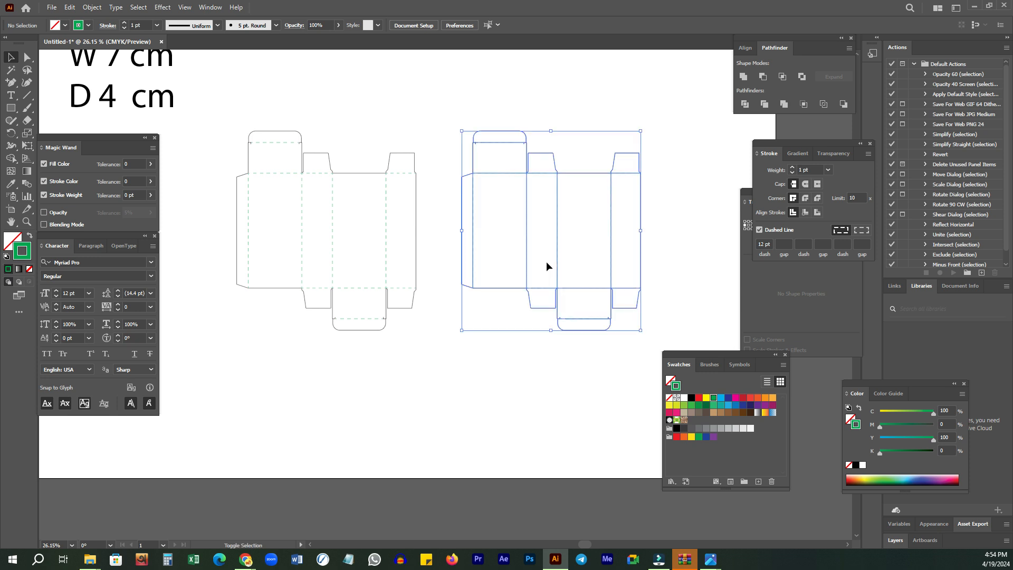
{"action": "left_click", "coordinate": [92, 7]}
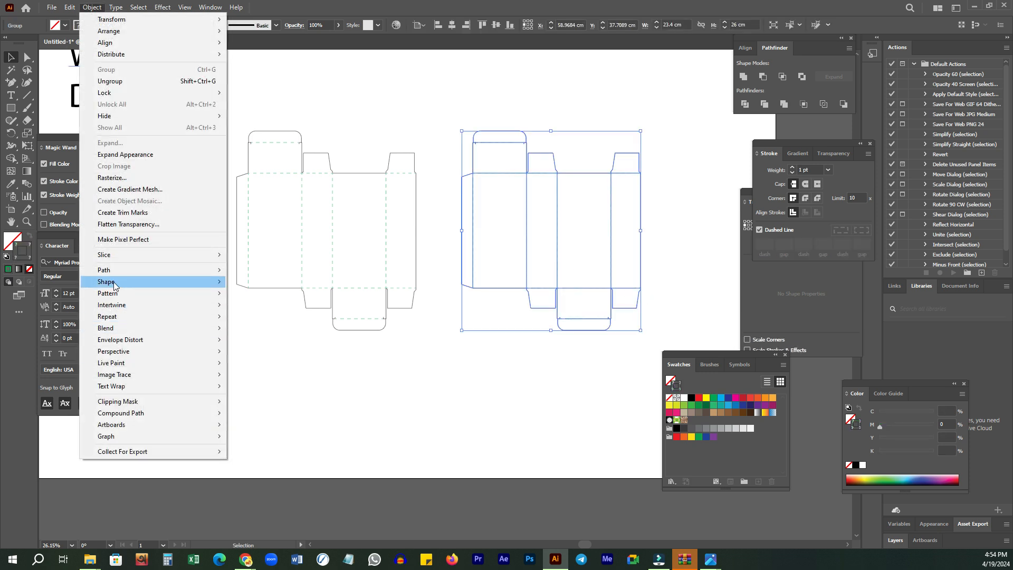
{"action": "mouse_move", "coordinate": [108, 270]}
{"action": "left_click", "coordinate": [636, 435]}
{"action": "left_click", "coordinate": [503, 106]}
{"action": "left_click_drag", "start_coordinate": [507, 104], "coordinate": [544, 225]}
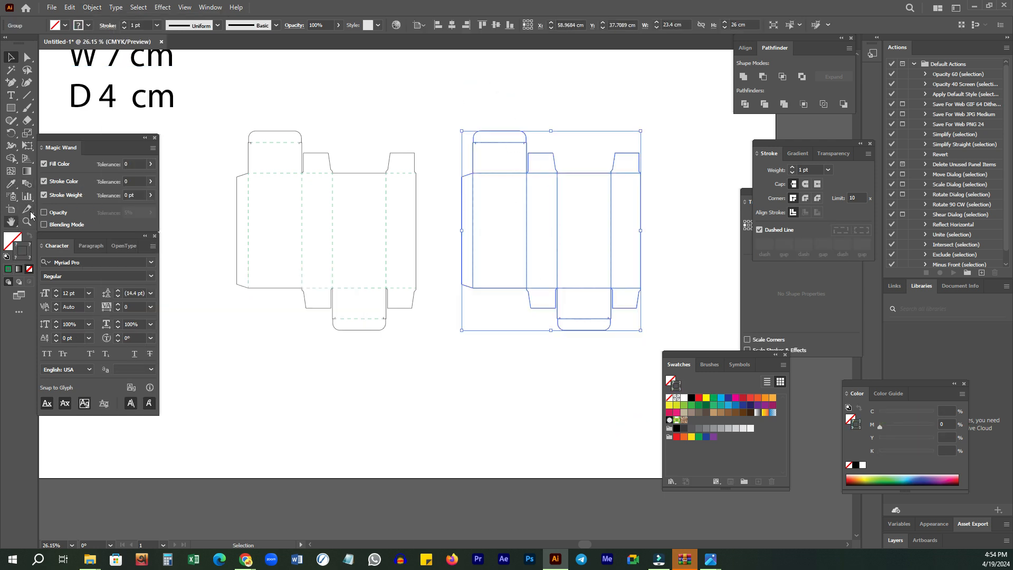
- Merge all panels and flaps of the duplicated layout into one solid outline with the Shape Builder tool
{"action": "left_click", "coordinate": [10, 158]}
{"action": "left_click_drag", "start_coordinate": [466, 243], "coordinate": [622, 233]}
{"action": "left_click_drag", "start_coordinate": [629, 164], "coordinate": [633, 297]}
{"action": "left_click_drag", "start_coordinate": [592, 263], "coordinate": [583, 322]}
{"action": "left_click_drag", "start_coordinate": [549, 268], "coordinate": [544, 297]}
{"action": "mouse_move", "coordinate": [537, 232]}
{"action": "left_mouse_down"}
{"action": "mouse_move", "coordinate": [542, 159]}
{"action": "mouse_move", "coordinate": [497, 180]}
{"action": "mouse_move", "coordinate": [498, 141]}
{"action": "left_mouse_up"}
{"action": "key", "text": "v"}
{"action": "left_click", "coordinate": [572, 381]}
{"action": "left_click_drag", "start_coordinate": [587, 120], "coordinate": [635, 116]}
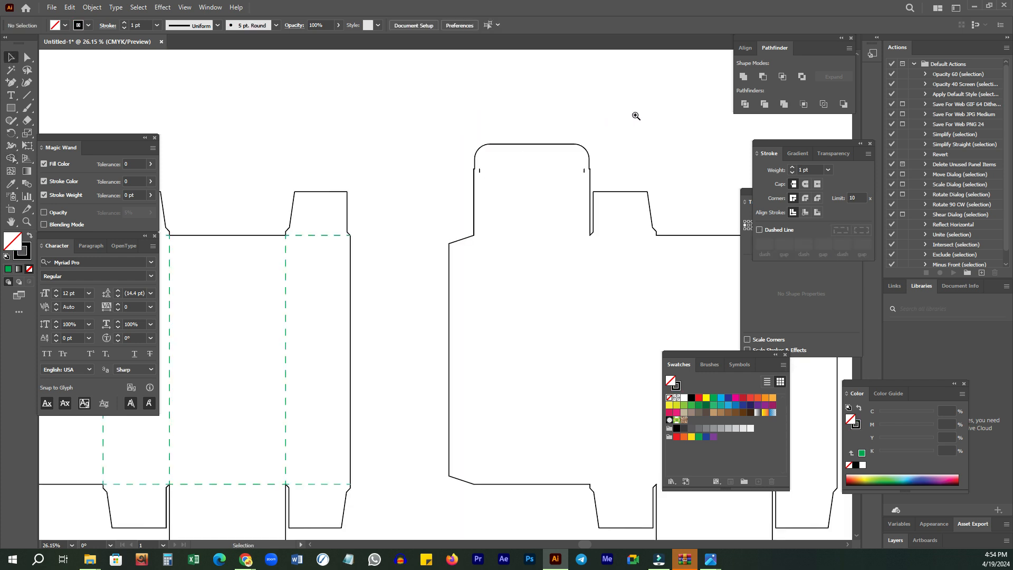
- Delete the short slit lines on the upper and lower tuck flaps of the copied box outline
{"action": "key", "text": "a"}
{"action": "left_click_drag", "start_coordinate": [478, 179], "coordinate": [493, 154]}
{"action": "left_click_drag", "start_coordinate": [543, 195], "coordinate": [588, 167]}
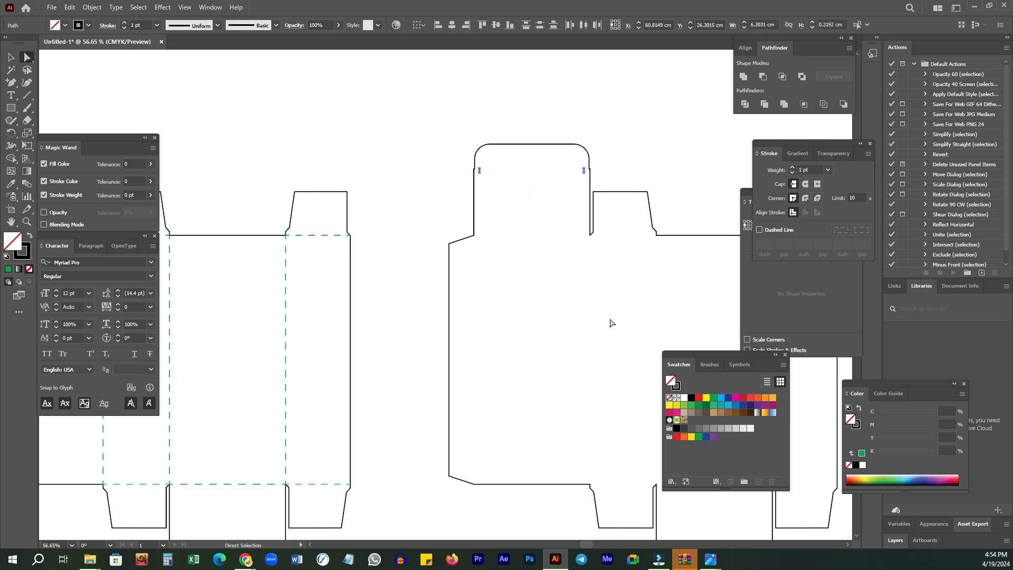
{"action": "left_click", "coordinate": [587, 322]}
{"action": "left_click_drag", "start_coordinate": [543, 278], "coordinate": [381, 151]}
{"action": "left_click_drag", "start_coordinate": [512, 415], "coordinate": [616, 376]}
{"action": "left_click_drag", "start_coordinate": [592, 383], "coordinate": [495, 314]}
{"action": "left_click_drag", "start_coordinate": [401, 341], "coordinate": [387, 379]}
{"action": "left_click_drag", "start_coordinate": [548, 306], "coordinate": [605, 364]}
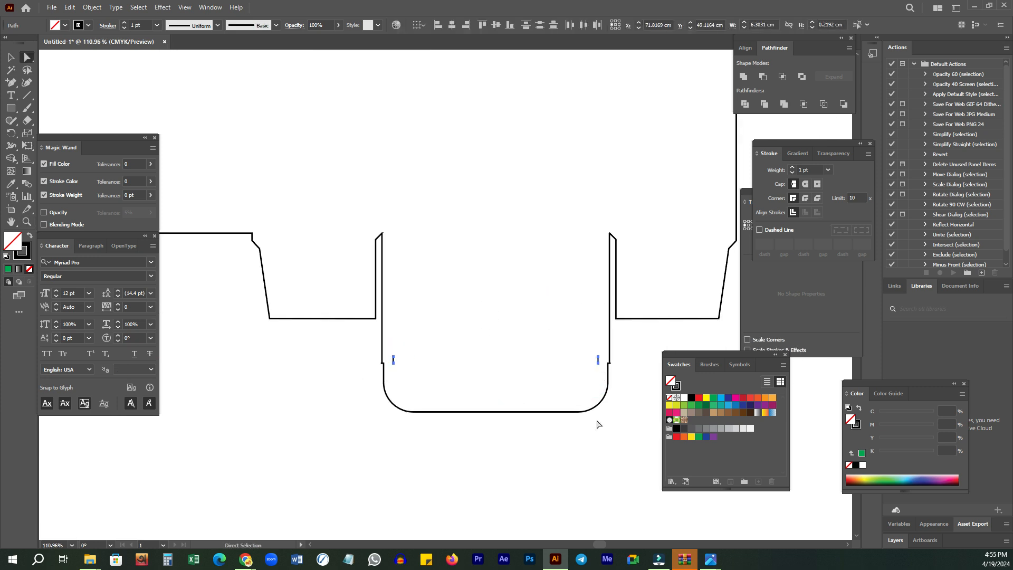
{"action": "key", "text": "Delete"}
- Fill the copied box outline with the yellow swatch
{"action": "key", "text": "z"}
{"action": "left_click_drag", "start_coordinate": [546, 371], "coordinate": [483, 301]}
{"action": "key", "text": "v"}
{"action": "left_click", "coordinate": [626, 300]}
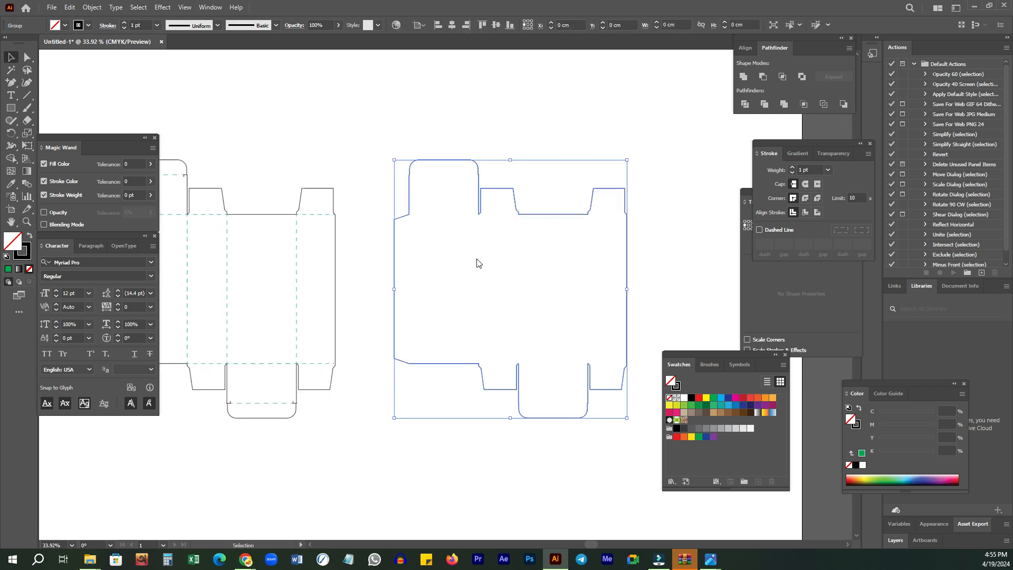
{"action": "key", "text": "space"}
{"action": "left_click_drag", "start_coordinate": [475, 265], "coordinate": [514, 223]}
{"action": "left_click", "coordinate": [691, 397]}
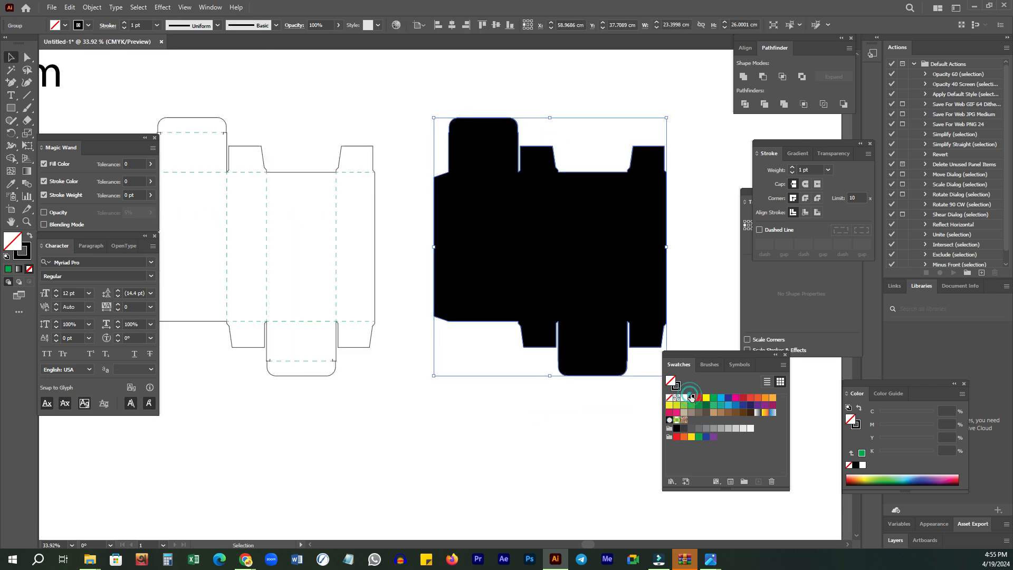
{"action": "left_click", "coordinate": [706, 397]}
- Align the yellow shape to the horizontal centre of the dashed dieline, using the dieline as key object
{"action": "scroll", "coordinate": [635, 320], "scroll_direction": "down", "scroll_amount": 3}
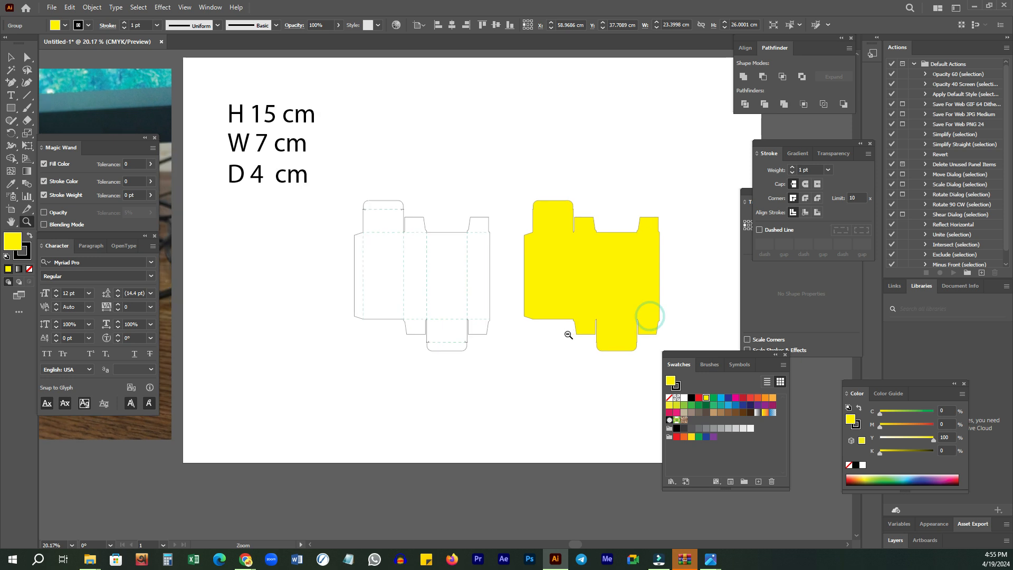
{"action": "left_click_drag", "start_coordinate": [398, 389], "coordinate": [437, 333]}
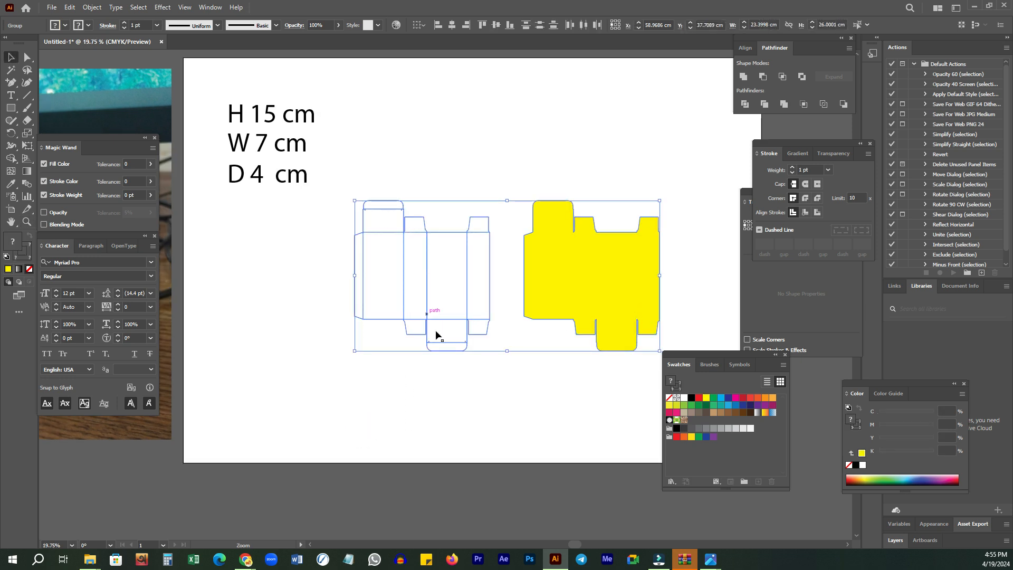
{"action": "left_click", "coordinate": [426, 279]}
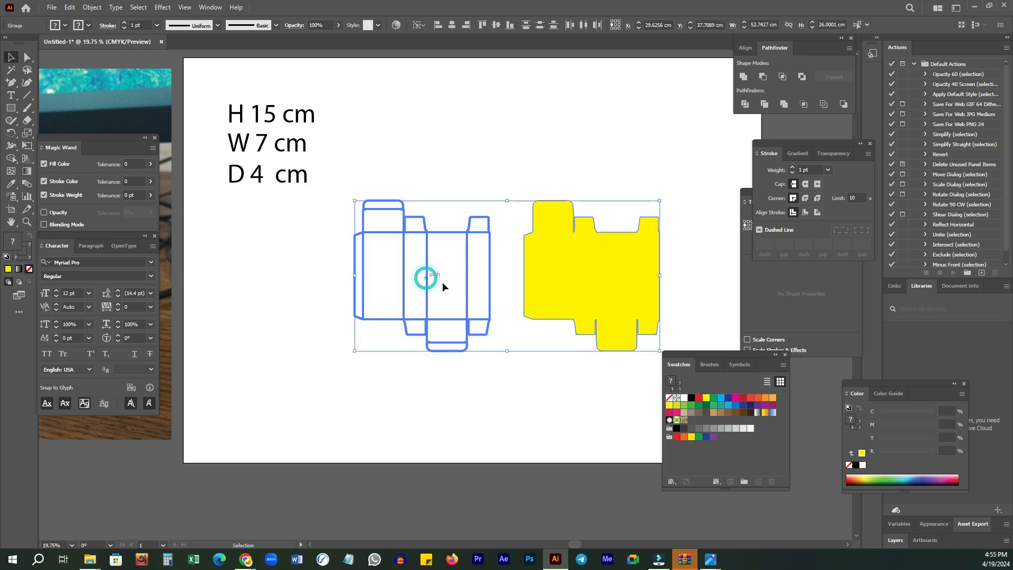
{"action": "left_click", "coordinate": [745, 48]}
{"action": "left_click", "coordinate": [761, 76]}
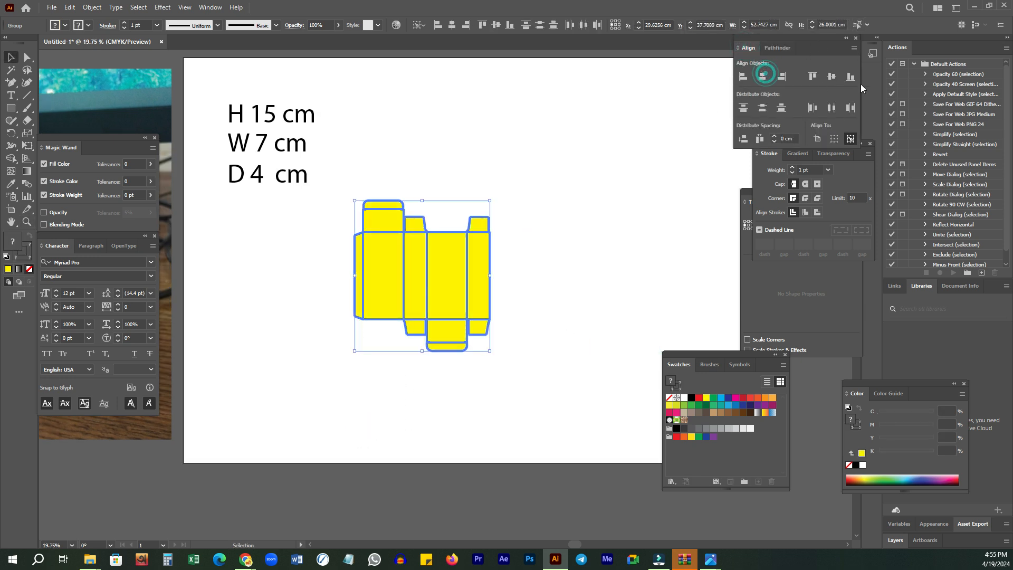
- Send the yellow shape behind the dieline so the dashed fold lines lie on top of it
{"action": "left_click", "coordinate": [610, 270]}
{"action": "left_click", "coordinate": [408, 252], "text": "ctrl"}
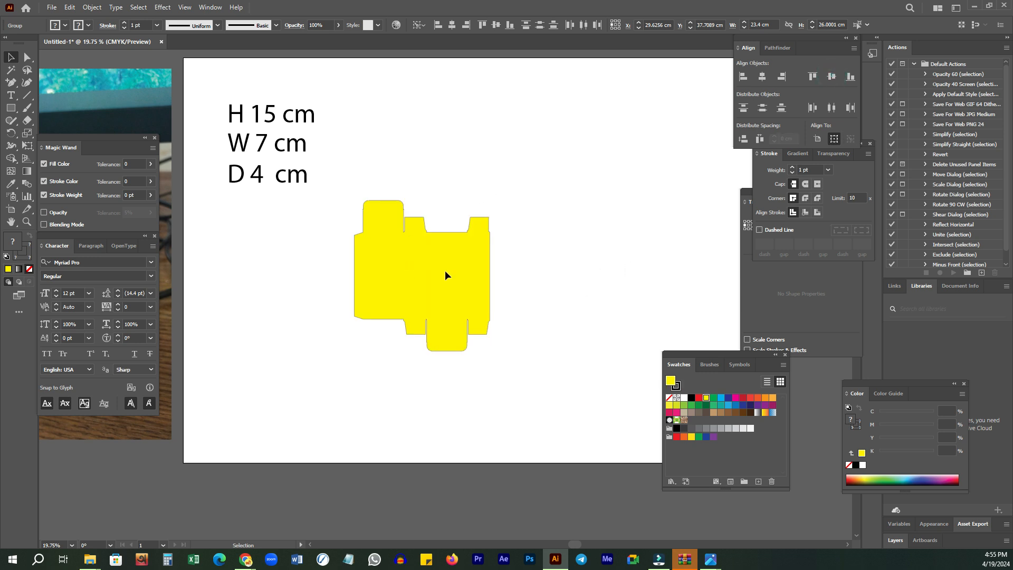
{"action": "left_click", "coordinate": [425, 262], "text": "ctrl"}
{"action": "left_click", "coordinate": [571, 307], "text": "ctrl"}
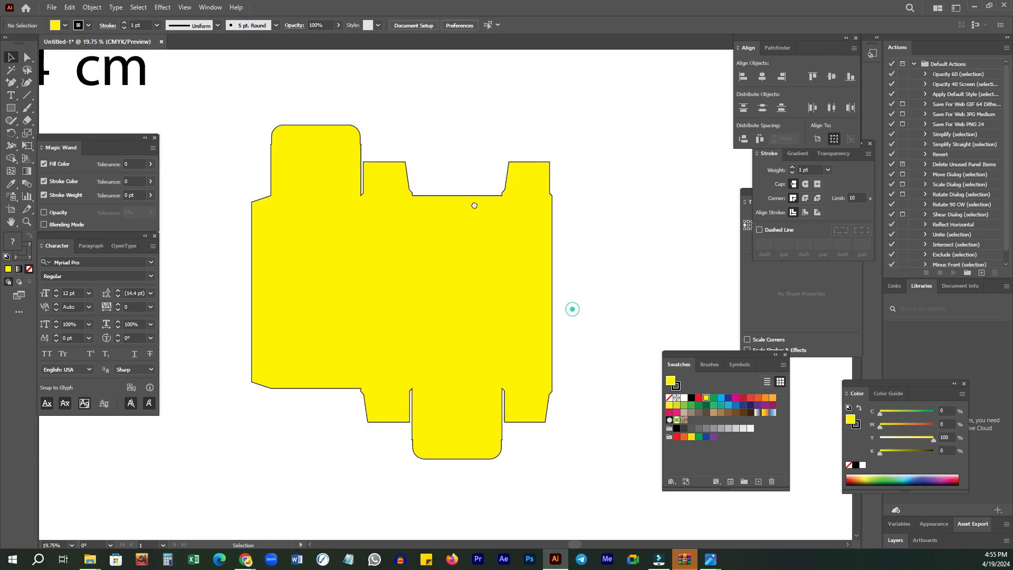
{"action": "left_click", "coordinate": [426, 238]}
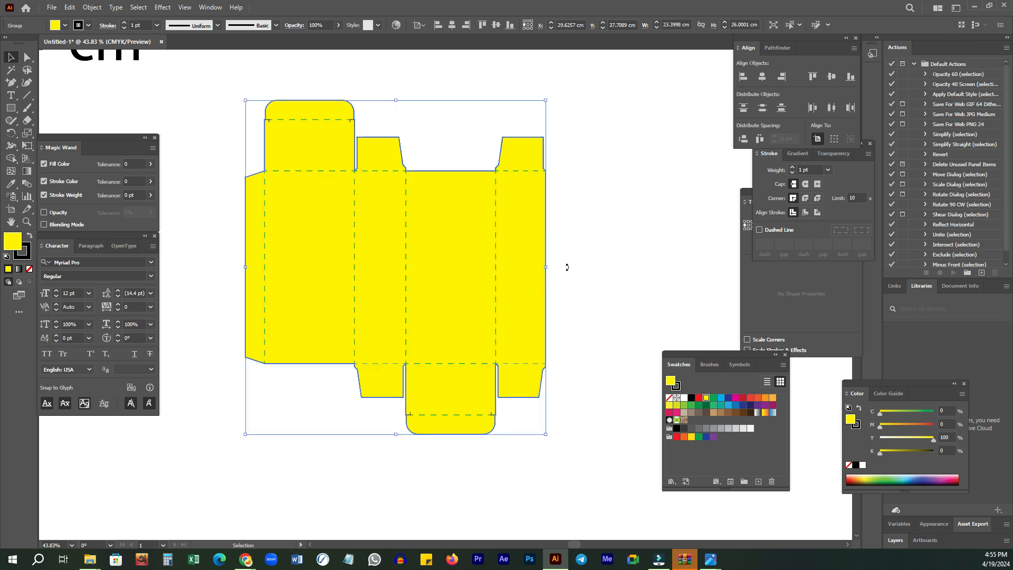
{"action": "left_click", "coordinate": [582, 245]}
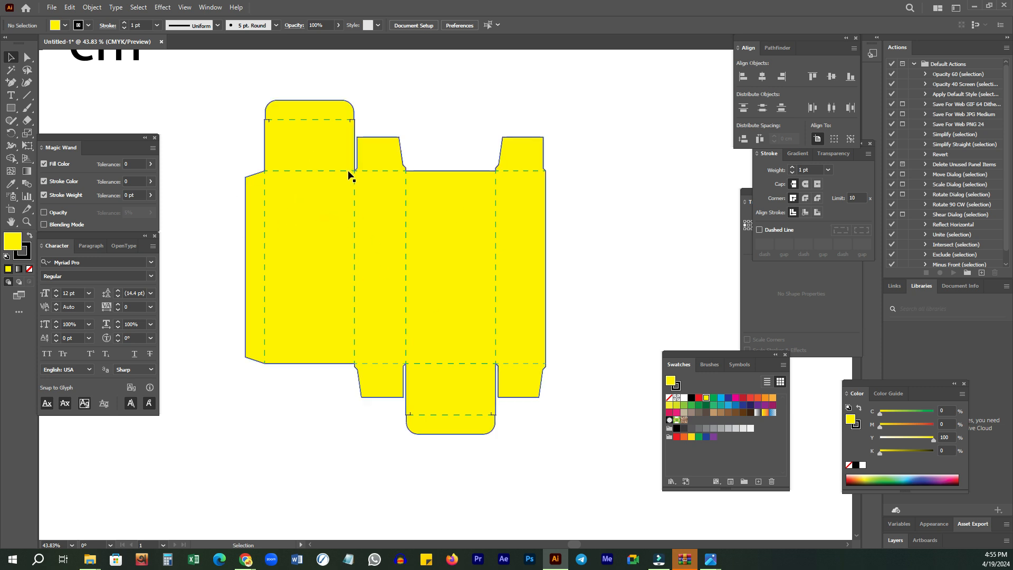
- Undo the stacking change and move the yellow shape off the dieline to its right
{"action": "left_click_drag", "start_coordinate": [283, 79], "coordinate": [407, 102]}
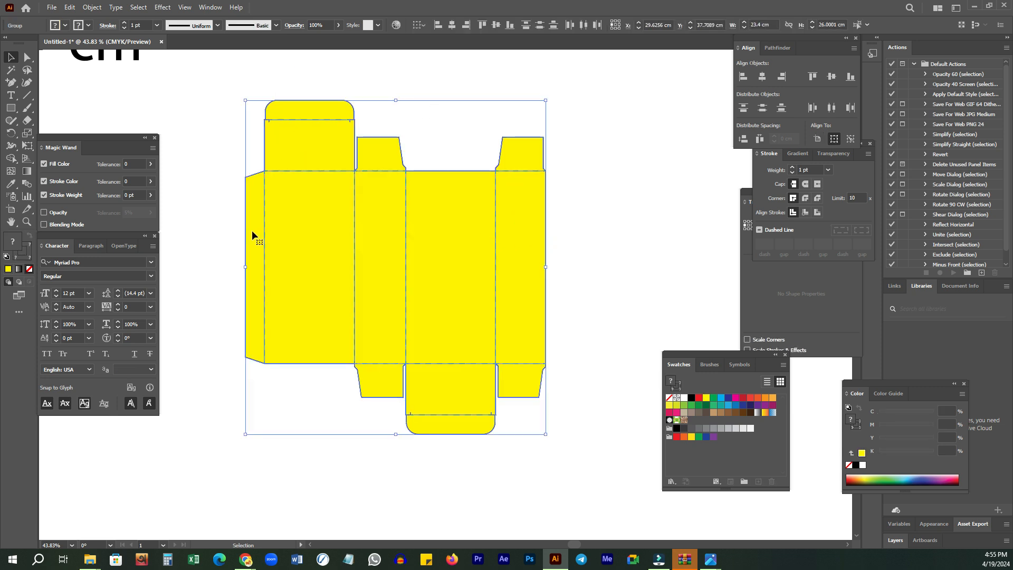
{"action": "left_click", "coordinate": [629, 200]}
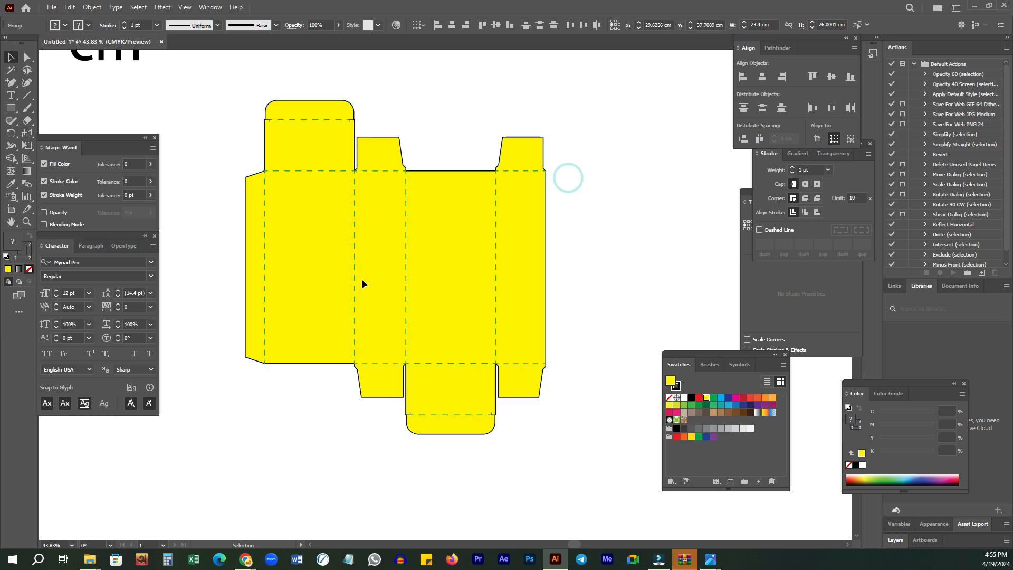
{"action": "key", "text": "Delete"}
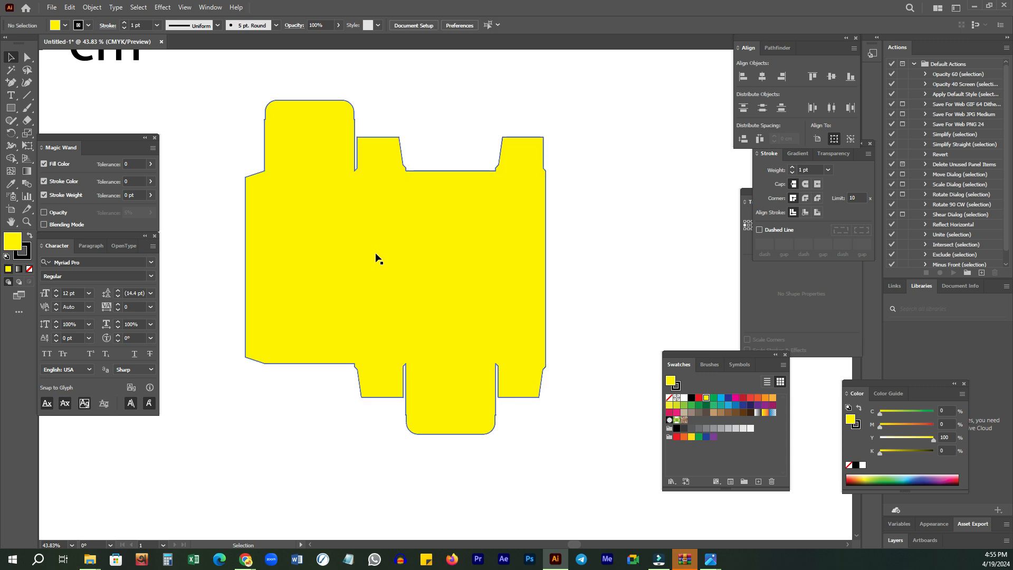
{"action": "left_click_drag", "start_coordinate": [434, 236], "coordinate": [542, 220]}
{"action": "left_click", "coordinate": [369, 218], "text": "alt"}
{"action": "key", "text": "v"}
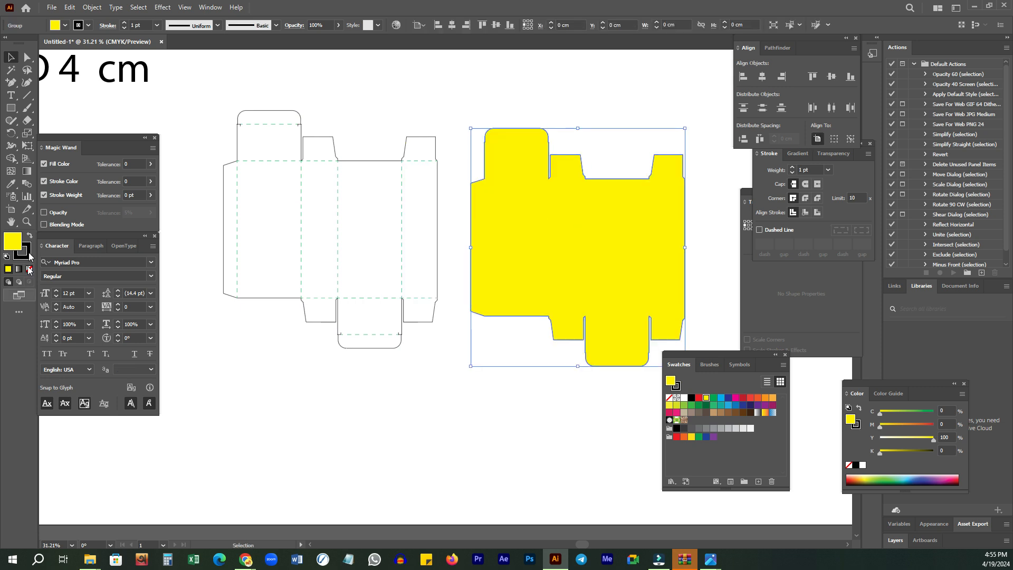
- Remove the stroke from the yellow shape, keeping it selected
{"action": "left_click", "coordinate": [30, 269]}
{"action": "left_click", "coordinate": [555, 227]}
{"action": "left_click_drag", "start_coordinate": [533, 99], "coordinate": [555, 219]}
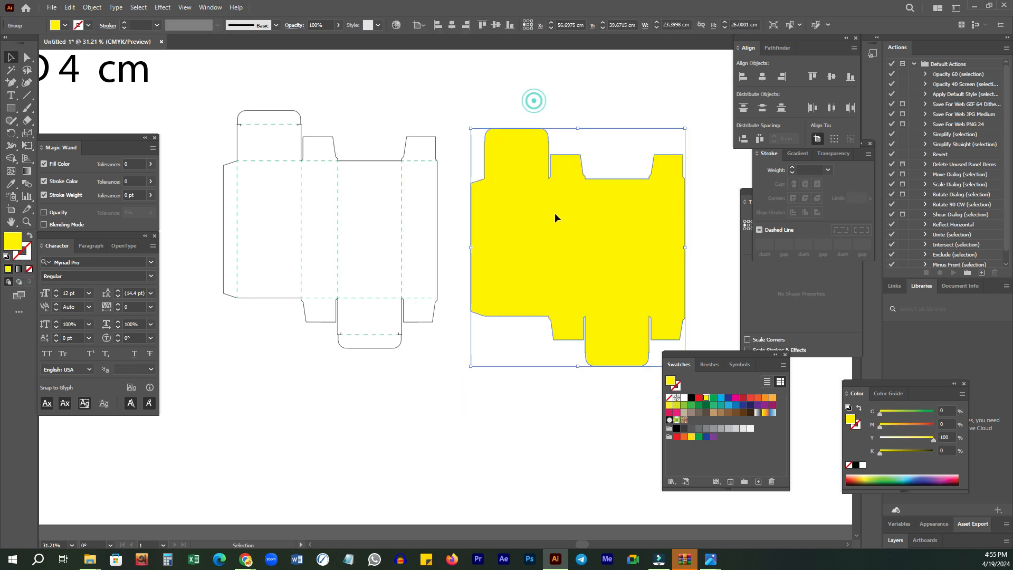
{"action": "left_click", "coordinate": [509, 79]}
{"action": "left_click", "coordinate": [69, 8]}
{"action": "left_click", "coordinate": [595, 126]}
{"action": "left_click_drag", "start_coordinate": [615, 106], "coordinate": [524, 194]}
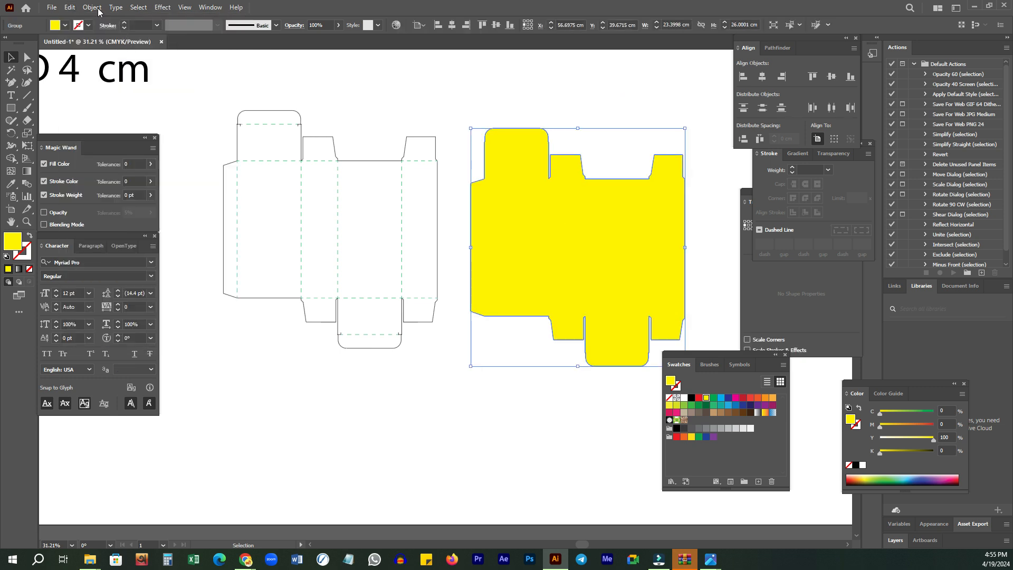
- Offset the yellow shape's path outward with miter joins to an overall size of about 24.2 × 26.8 cm
{"action": "left_click", "coordinate": [91, 7]}
{"action": "mouse_move", "coordinate": [106, 271]}
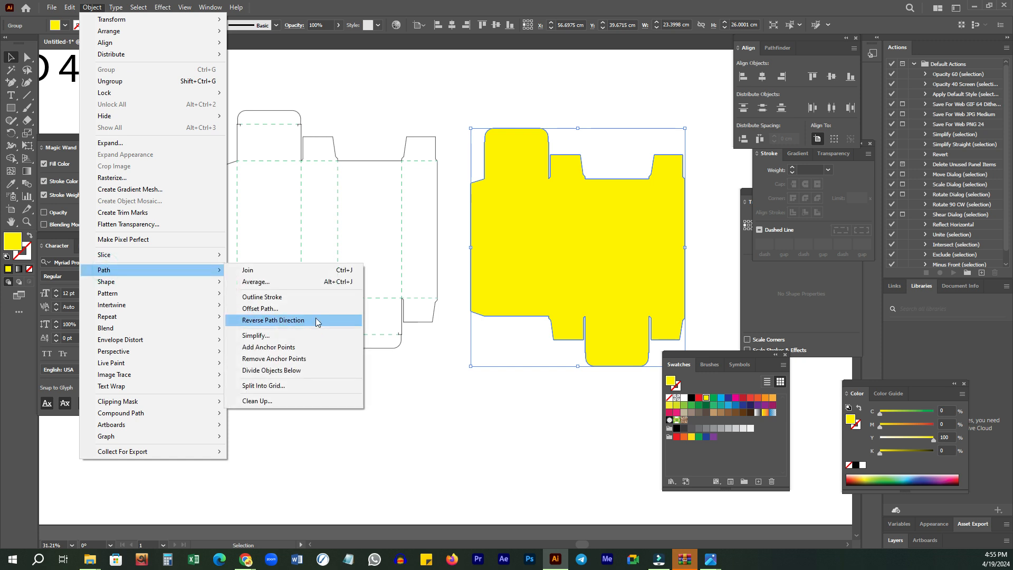
{"action": "left_click", "coordinate": [289, 308]}
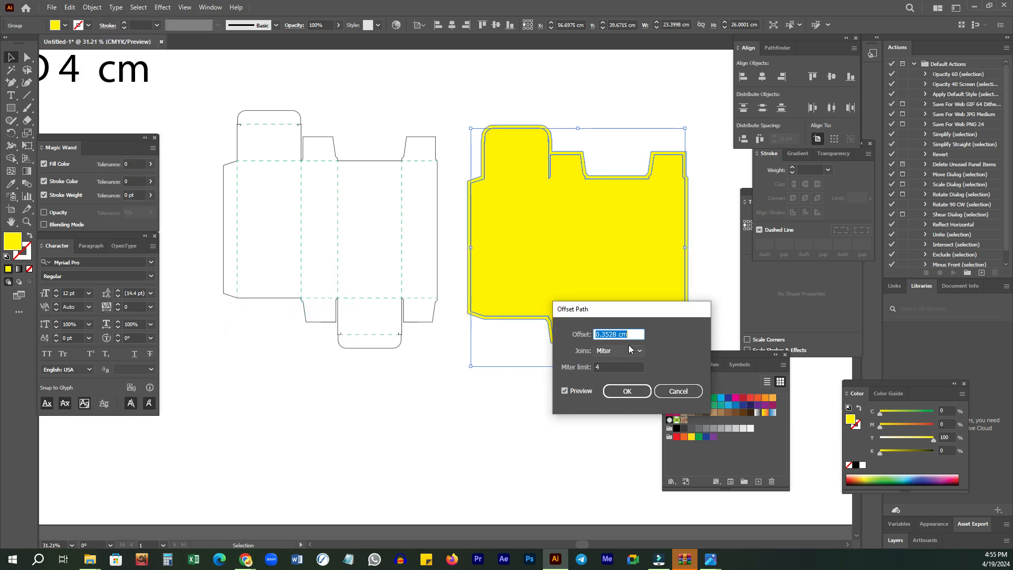
{"action": "left_click", "coordinate": [630, 393]}
- Ungroup the offset result and delete the original smaller yellow shape
{"action": "left_click", "coordinate": [555, 446]}
{"action": "left_click", "coordinate": [555, 220]}
{"action": "right_click", "coordinate": [556, 238]}
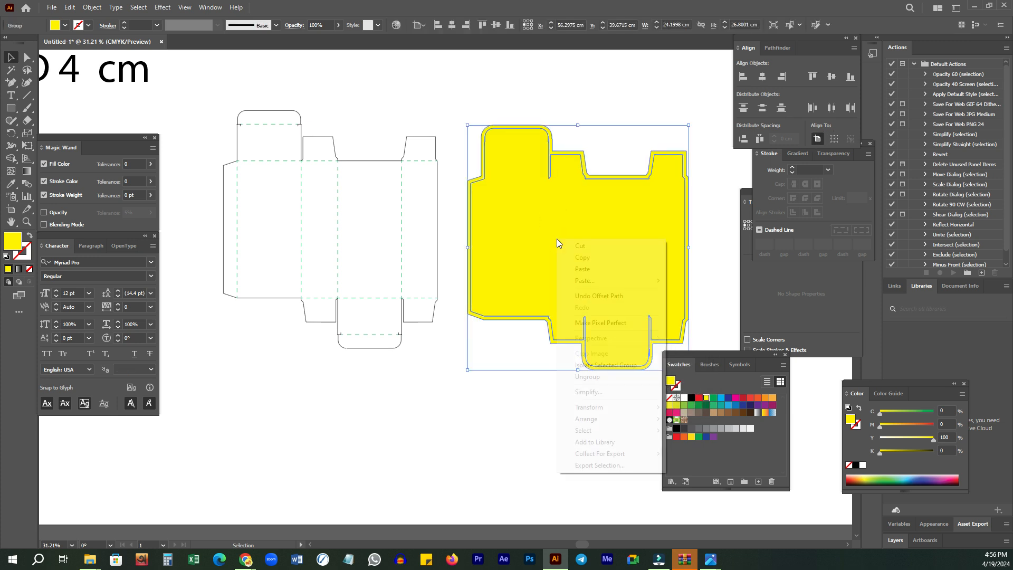
{"action": "left_click", "coordinate": [587, 376]}
{"action": "left_click", "coordinate": [542, 479]}
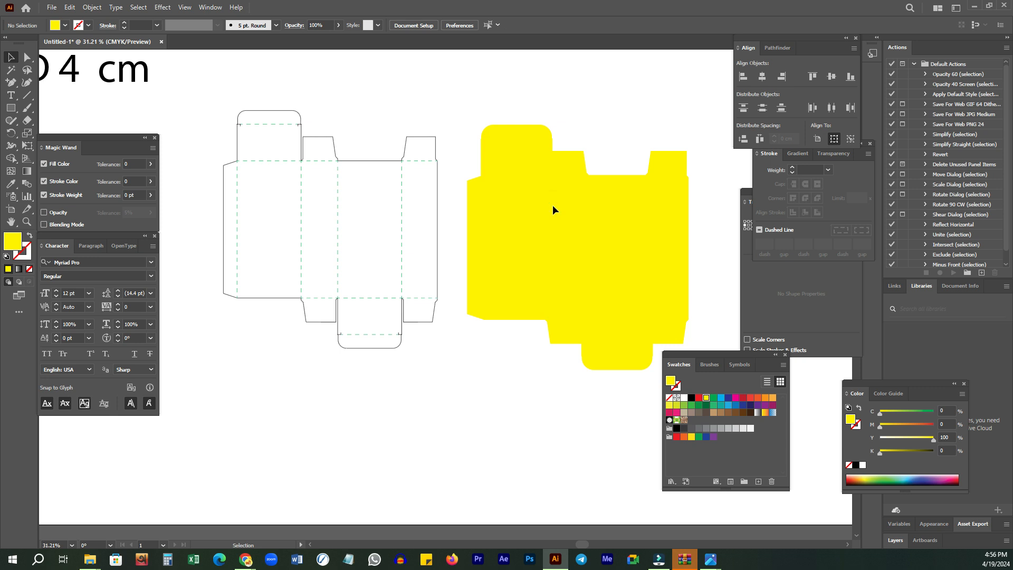
{"action": "left_click", "coordinate": [591, 255]}
{"action": "key", "text": "Delete"}
- Fill the remaining enlarged shape with the red swatch (C 15, M 100, Y 90, K 10)
{"action": "left_click", "coordinate": [570, 244]}
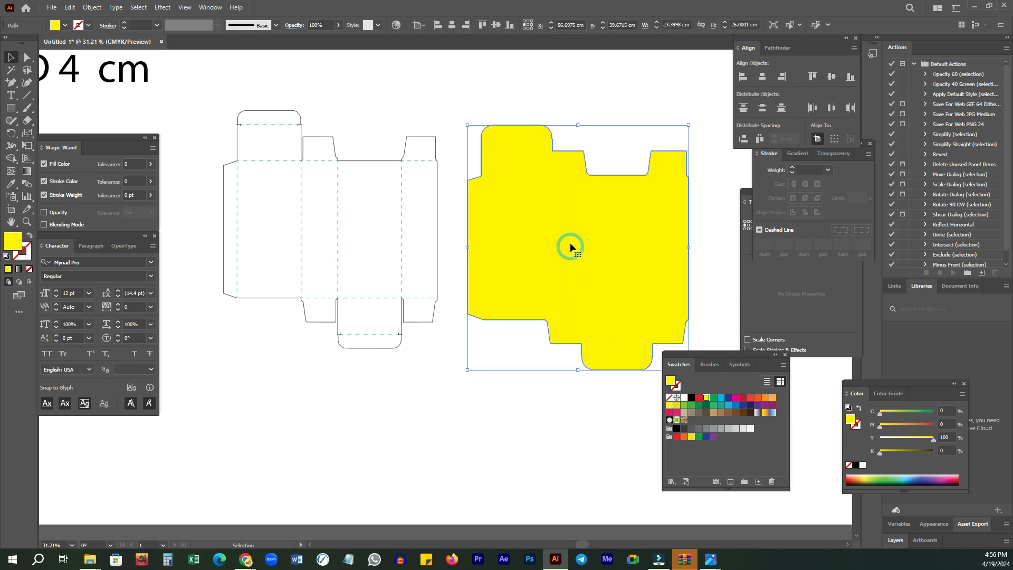
{"action": "left_click", "coordinate": [743, 400]}
{"action": "left_click", "coordinate": [451, 433]}
- Move the red shape down and delete the leftover yellow slit marks uncovered at its upper flap
{"action": "key", "text": "z"}
{"action": "left_click_drag", "start_coordinate": [519, 125], "coordinate": [718, 217]}
{"action": "left_click", "coordinate": [395, 160]}
{"action": "left_click_drag", "start_coordinate": [667, 339], "coordinate": [364, 165]}
{"action": "left_click_drag", "start_coordinate": [506, 180], "coordinate": [318, 204]}
{"action": "key", "text": "v"}
{"action": "left_click", "coordinate": [508, 217]}
{"action": "right_click", "coordinate": [574, 108]}
{"action": "left_click_drag", "start_coordinate": [429, 186], "coordinate": [438, 243]}
{"action": "left_click_drag", "start_coordinate": [379, 138], "coordinate": [536, 185]}
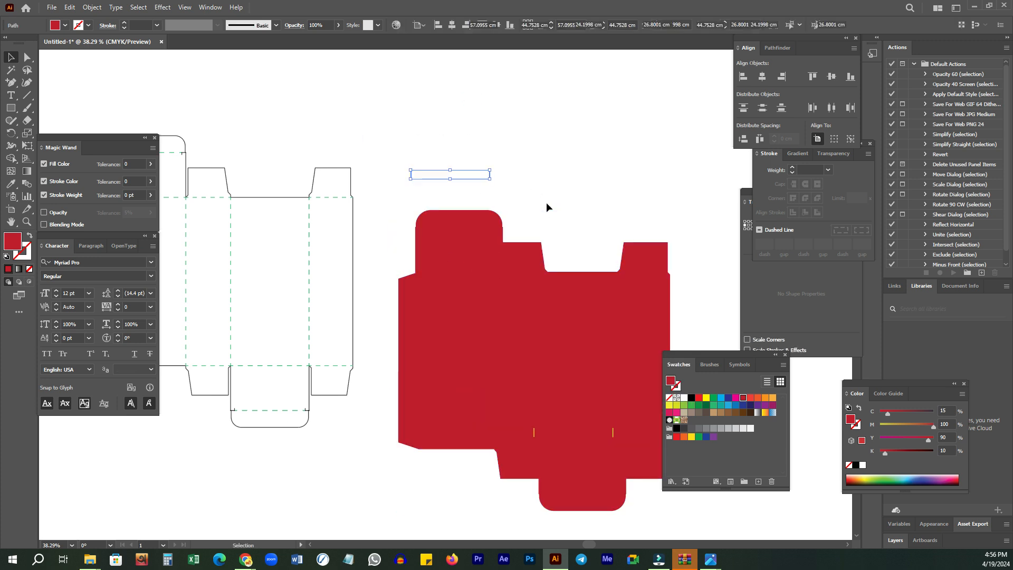
{"action": "key", "text": "Delete"}
- Delete the remaining yellow slit marks at the lower flap by moving the red shape aside, and place it back beside the dieline
{"action": "key", "text": "z"}
{"action": "left_click", "coordinate": [578, 179]}
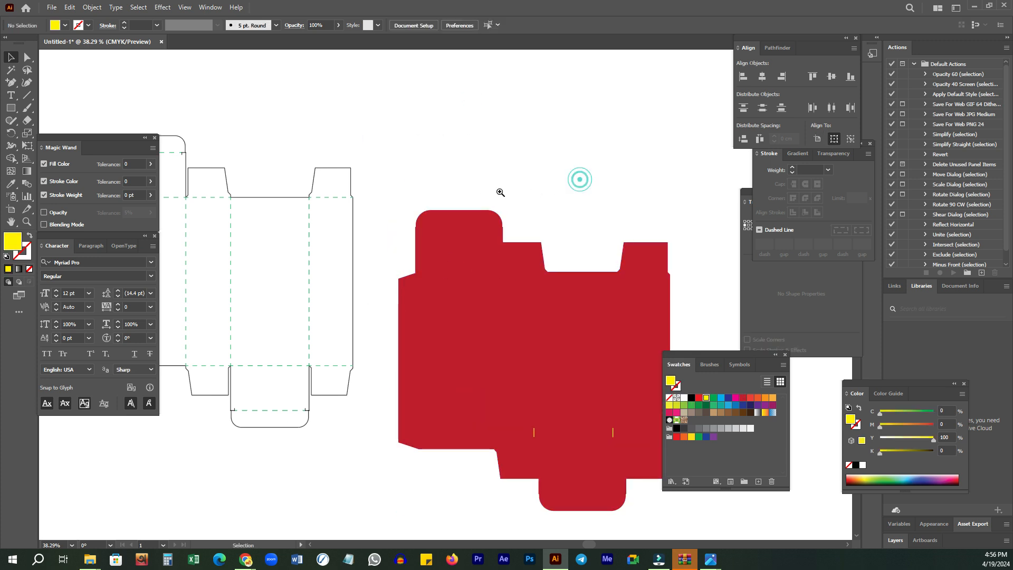
{"action": "left_click_drag", "start_coordinate": [588, 183], "coordinate": [447, 217]}
{"action": "key", "text": "v"}
{"action": "left_click_drag", "start_coordinate": [431, 370], "coordinate": [445, 177]}
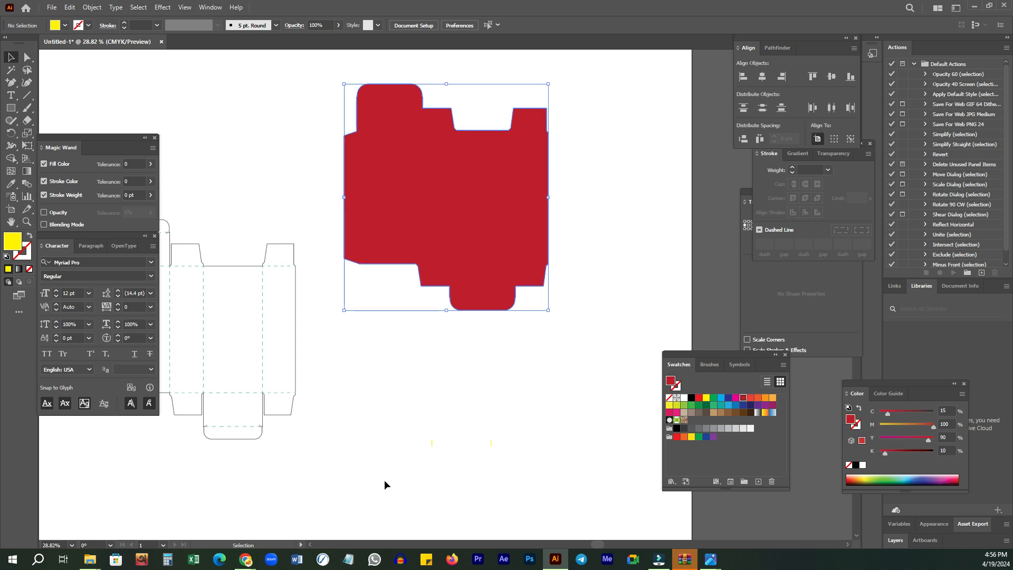
{"action": "left_click", "coordinate": [522, 429]}
{"action": "left_click_drag", "start_coordinate": [386, 474], "coordinate": [571, 429]}
{"action": "left_click_drag", "start_coordinate": [487, 198], "coordinate": [500, 286]}
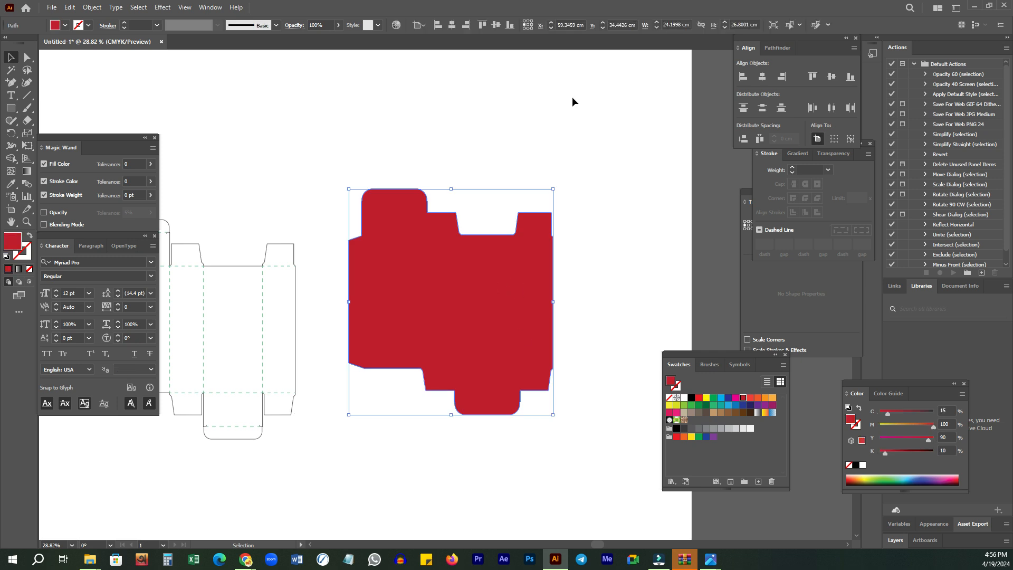
{"action": "left_click_drag", "start_coordinate": [425, 265], "coordinate": [539, 206]}
{"action": "left_click_drag", "start_coordinate": [521, 281], "coordinate": [488, 284]}
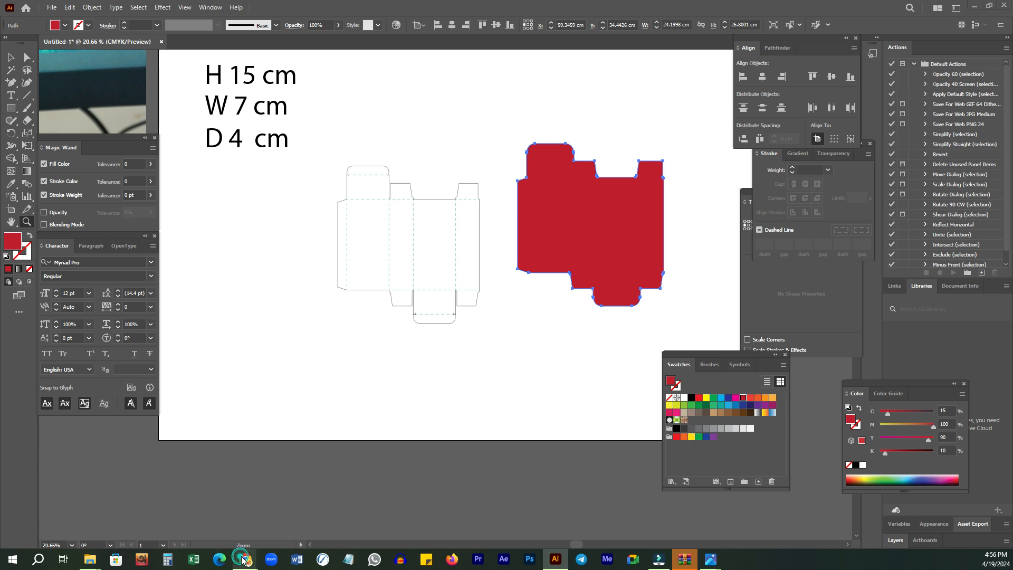
- Switch to the Google Meet call, admit the waiting participant, and return to Illustrator
{"action": "left_click", "coordinate": [205, 525]}
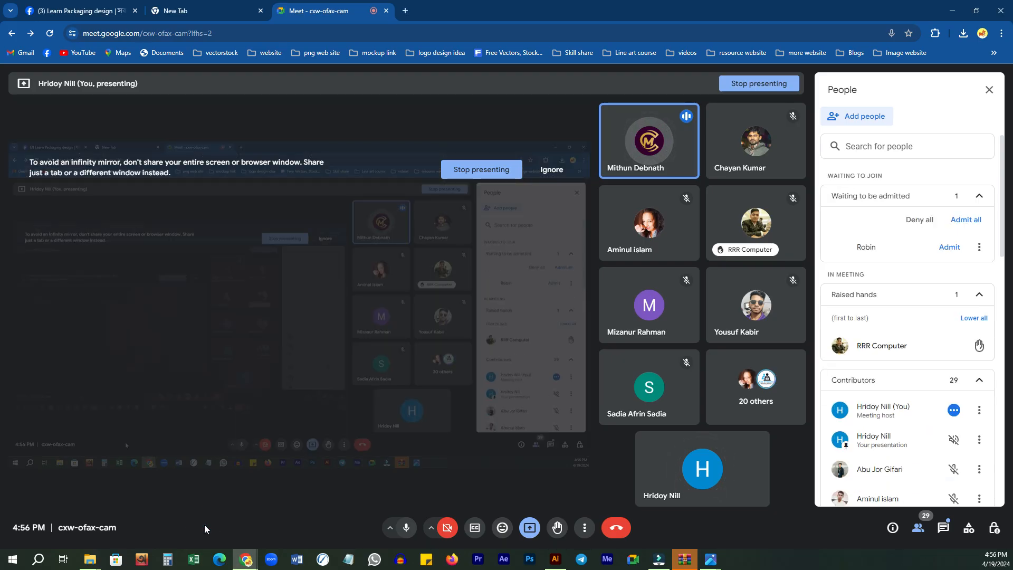
{"action": "left_click", "coordinate": [949, 248]}
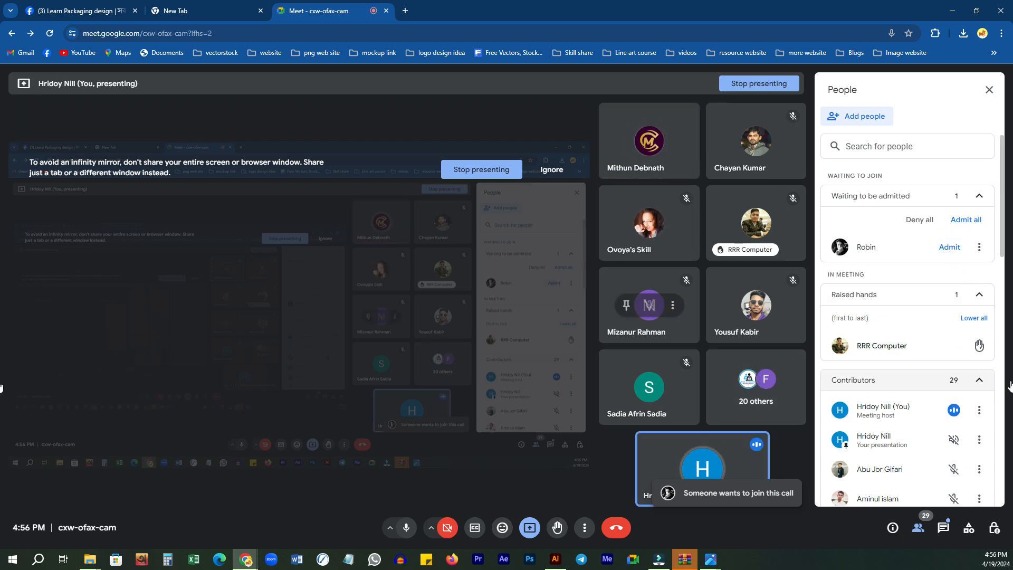
{"action": "left_click", "coordinate": [947, 248]}
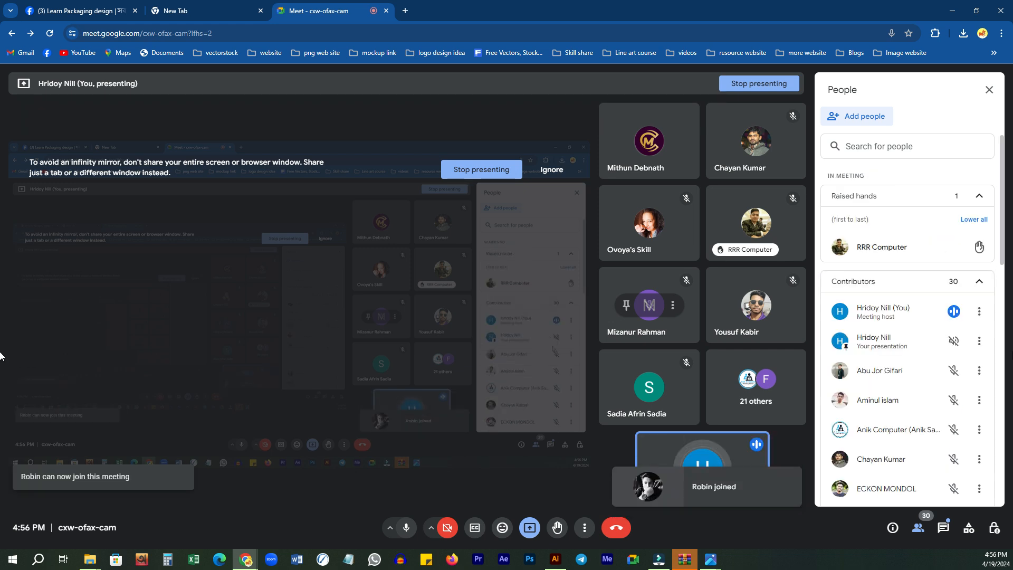
{"action": "left_click", "coordinate": [552, 560]}
- Move the red bleed shape slightly down and closer to the right side of the dieline
{"action": "left_click", "coordinate": [559, 362], "text": "ctrl"}
{"action": "left_click", "coordinate": [449, 224]}
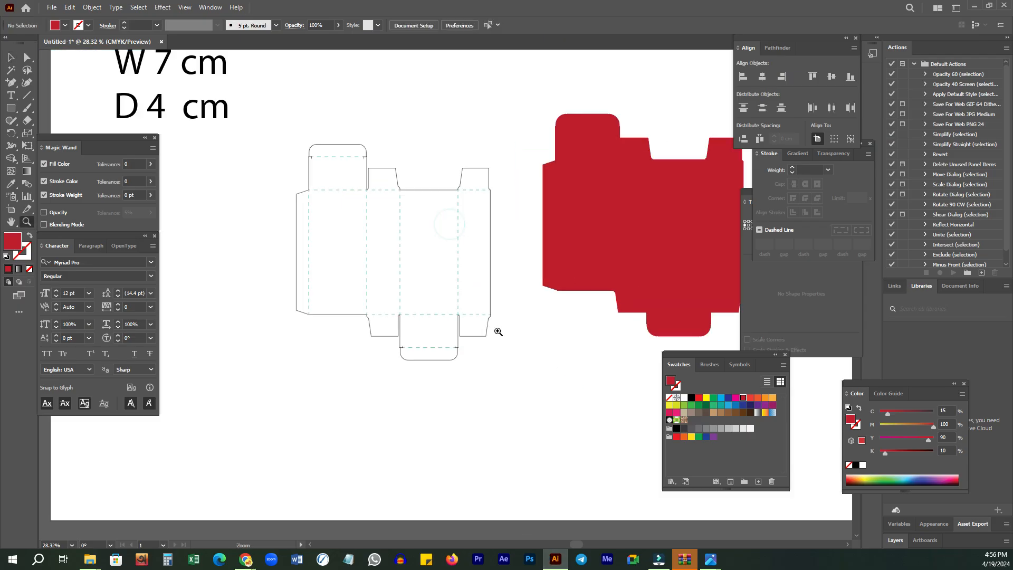
{"action": "left_click_drag", "start_coordinate": [510, 330], "coordinate": [491, 318]}
{"action": "key", "text": "v"}
{"action": "left_click", "coordinate": [578, 210]}
{"action": "left_click", "coordinate": [604, 167]}
{"action": "left_click_drag", "start_coordinate": [589, 224], "coordinate": [573, 275]}
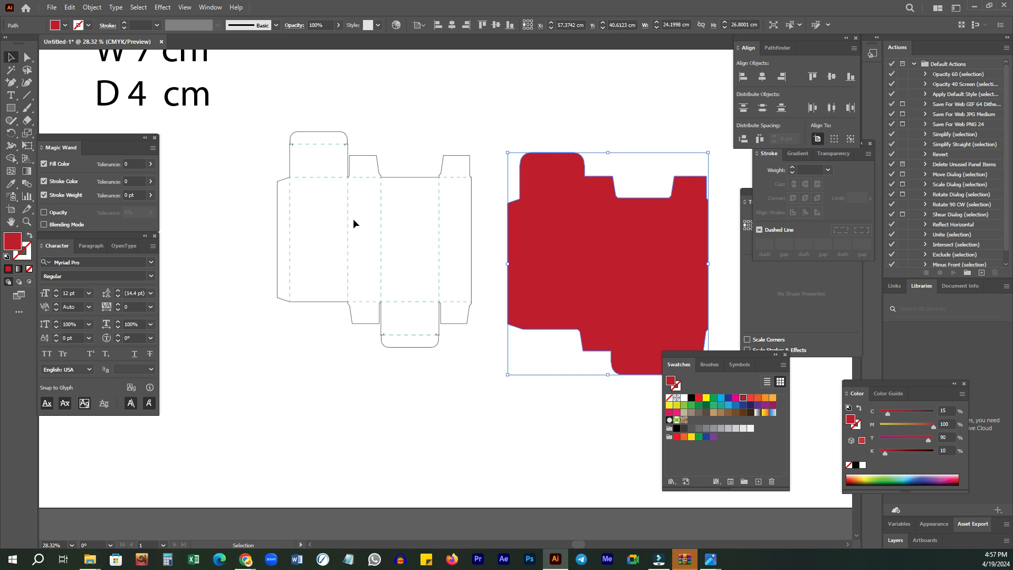
- Align the dieline to the horizontal and vertical centre of the red shape, using the red shape as key object
{"action": "key", "text": "z"}
{"action": "left_click", "coordinate": [501, 262], "text": "alt"}
{"action": "key", "text": "v"}
{"action": "left_click", "coordinate": [267, 357]}
{"action": "left_click_drag", "start_coordinate": [268, 357], "coordinate": [639, 230]}
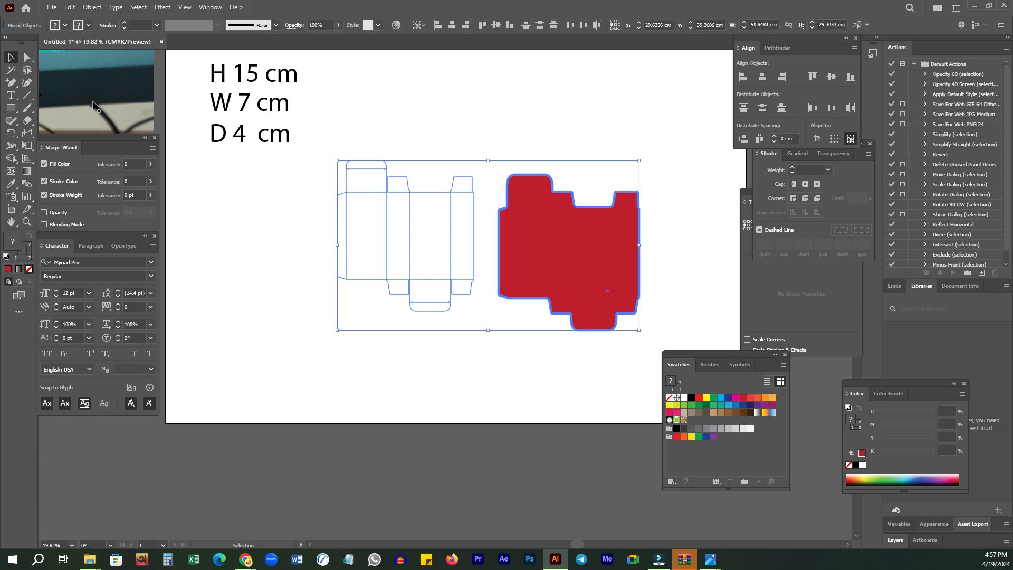
{"action": "left_click", "coordinate": [762, 77]}
{"action": "left_click", "coordinate": [832, 76]}
- Move the aligned dieline and red shape together about 23.8 cm left and 3.27 cm up on the artboard
{"action": "left_click", "coordinate": [431, 188]}
{"action": "left_click_drag", "start_coordinate": [402, 223], "coordinate": [650, 209]}
{"action": "left_click_drag", "start_coordinate": [567, 231], "coordinate": [429, 211]}
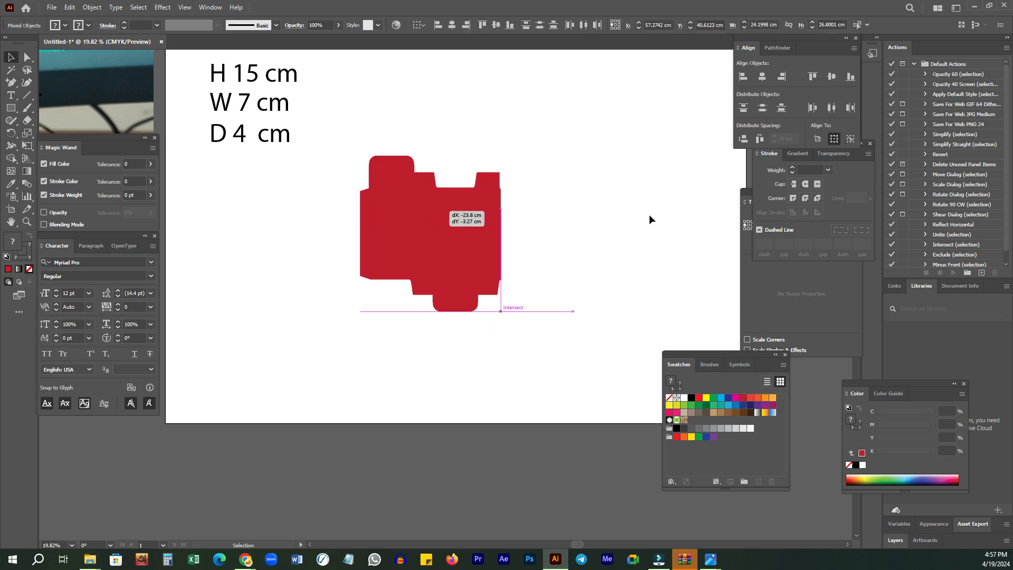
- Send the red bleed shape to the back, behind the dieline
{"action": "left_click", "coordinate": [459, 227]}
{"action": "key", "text": "ctrl+shift+bracketleft"}
{"action": "left_click", "coordinate": [436, 388]}
{"action": "left_click_drag", "start_coordinate": [444, 238], "coordinate": [638, 126]}
{"action": "left_click_drag", "start_coordinate": [432, 263], "coordinate": [601, 164]}
{"action": "left_click_drag", "start_coordinate": [577, 310], "coordinate": [572, 230]}
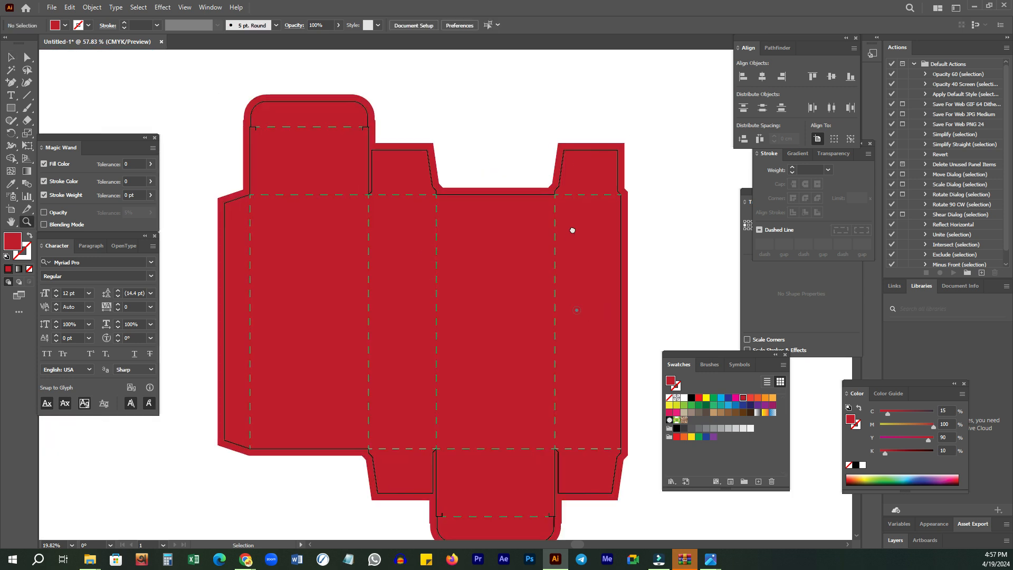
- Set the dieline's stroke colour to orange (C=0 M=35 Y=85 K=0)
{"action": "key", "text": "v"}
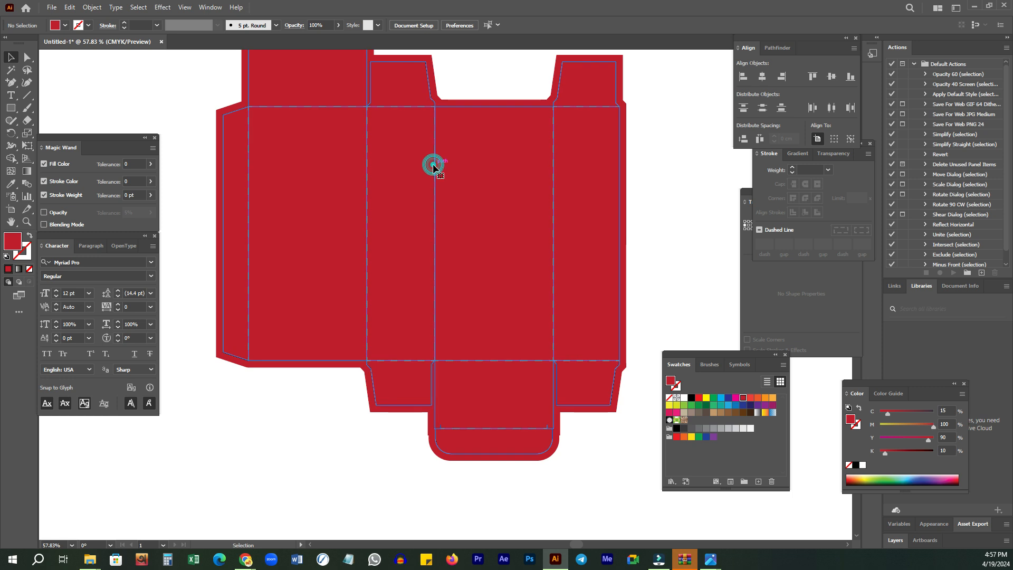
{"action": "left_click", "coordinate": [433, 167]}
{"action": "left_click", "coordinate": [773, 399]}
{"action": "left_click", "coordinate": [701, 236]}
{"action": "left_click_drag", "start_coordinate": [482, 247], "coordinate": [427, 263]}
{"action": "left_click_drag", "start_coordinate": [559, 258], "coordinate": [396, 261]}
{"action": "left_click_drag", "start_coordinate": [484, 273], "coordinate": [470, 296]}
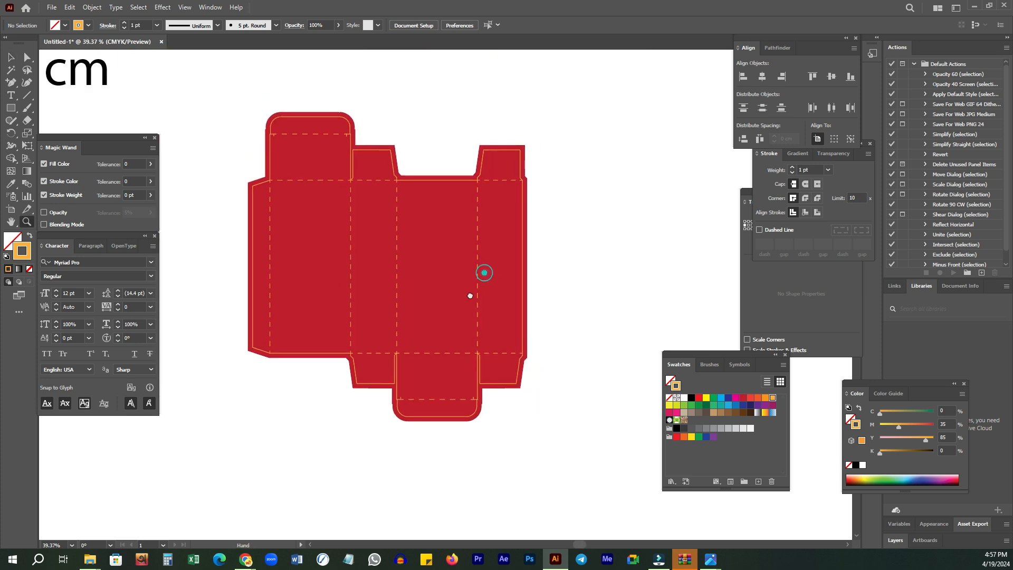
{"action": "left_click_drag", "start_coordinate": [567, 258], "coordinate": [533, 279]}
{"action": "left_click_drag", "start_coordinate": [581, 302], "coordinate": [577, 284]}
{"action": "key", "text": "v"}
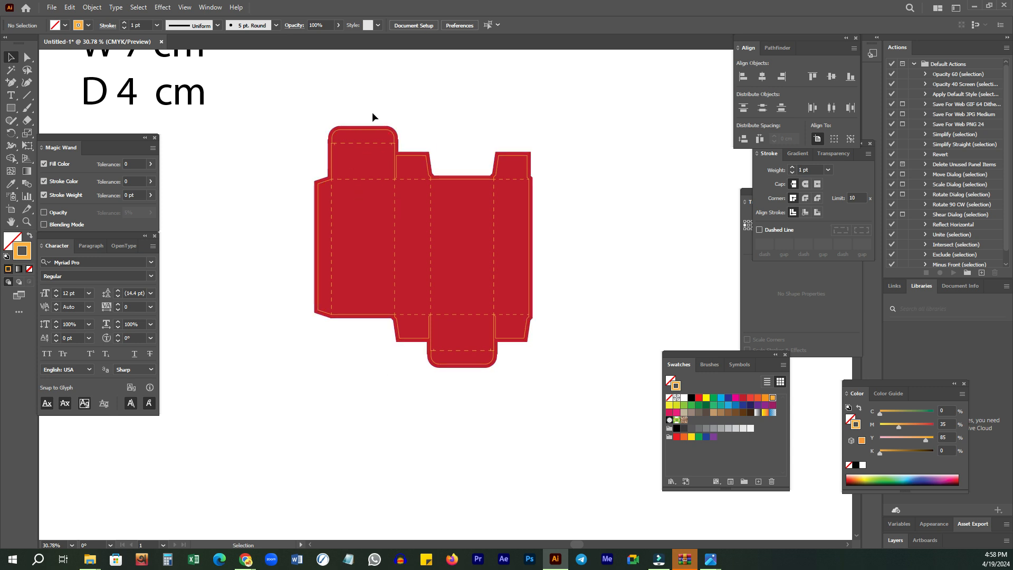
- Sketch a freehand orange annotation above the box's top flap with the Paintbrush
{"action": "left_click_drag", "start_coordinate": [327, 109], "coordinate": [373, 75]}
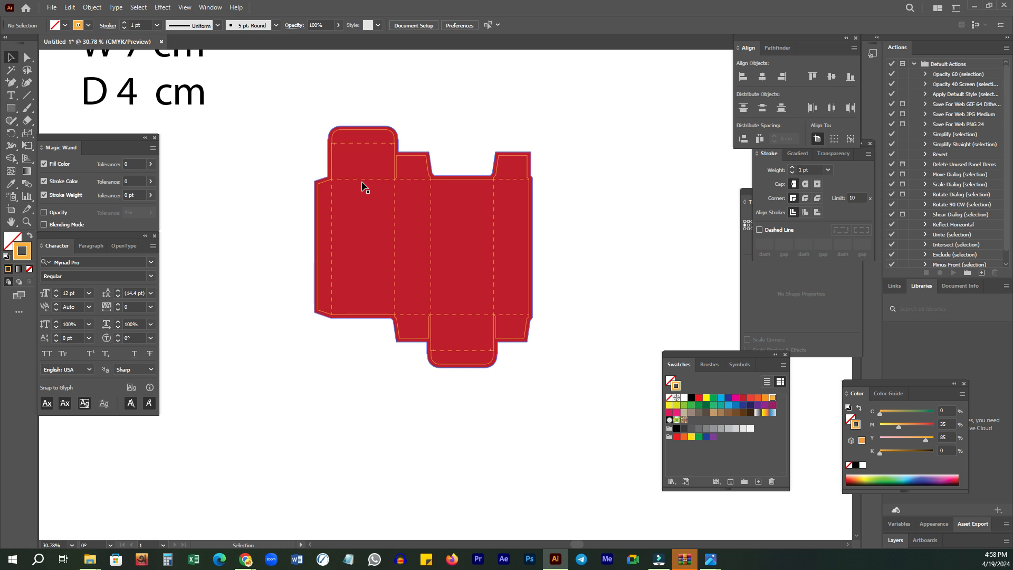
{"action": "key", "text": "b"}
{"action": "mouse_move", "coordinate": [335, 98]}
{"action": "left_mouse_down"}
{"action": "mouse_move", "coordinate": [377, 116]}
{"action": "mouse_move", "coordinate": [414, 95]}
{"action": "mouse_move", "coordinate": [422, 116]}
{"action": "left_mouse_up"}
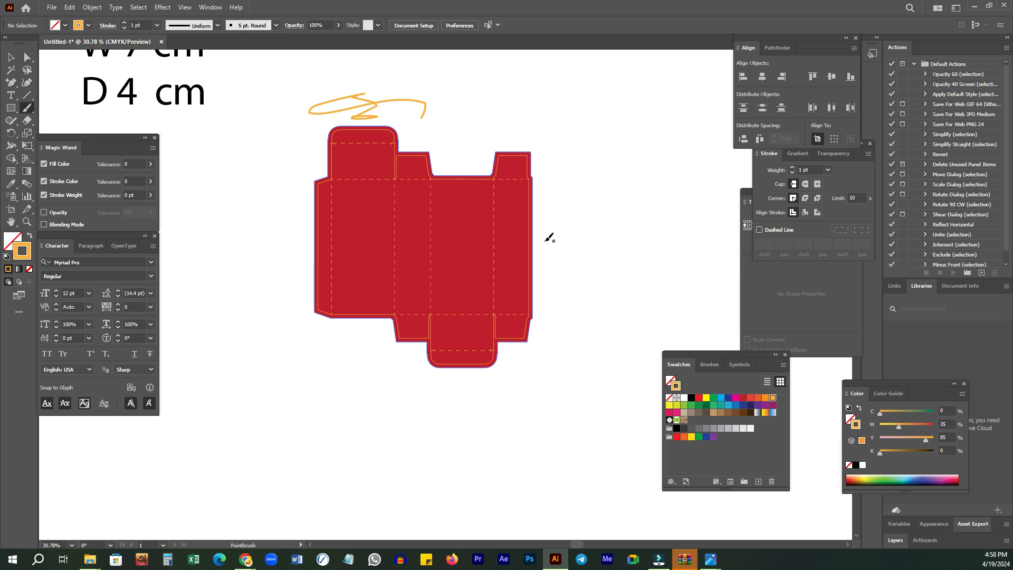
{"action": "key", "text": "v"}
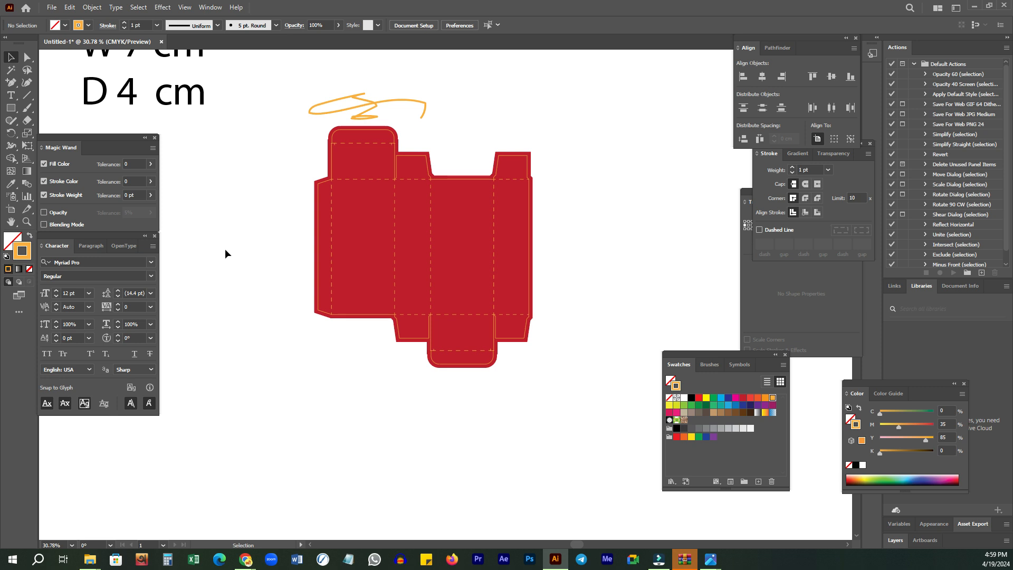
- Delete the orange freehand scribble above the top flap
{"action": "left_click", "coordinate": [352, 240]}
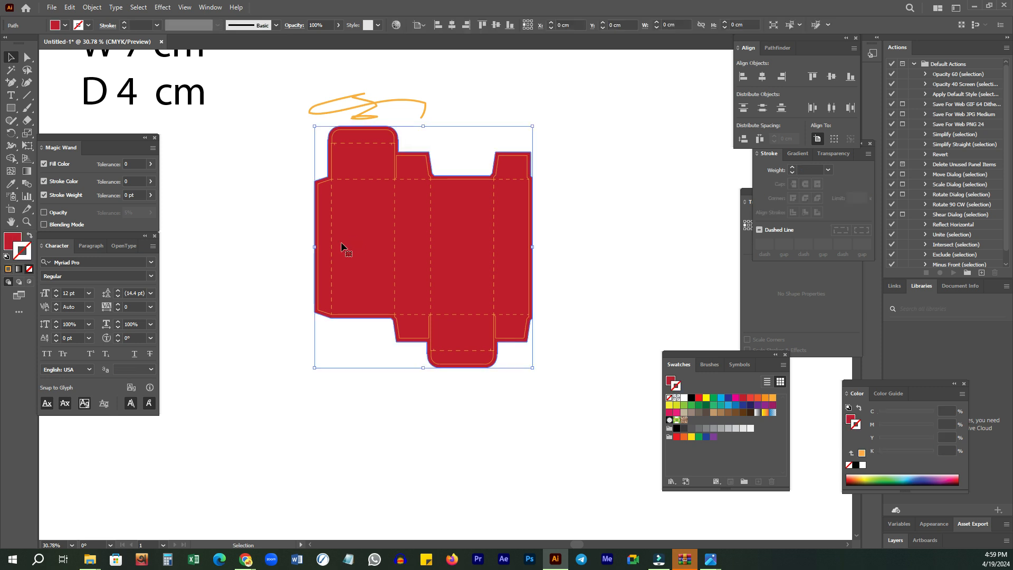
{"action": "left_click", "coordinate": [625, 216]}
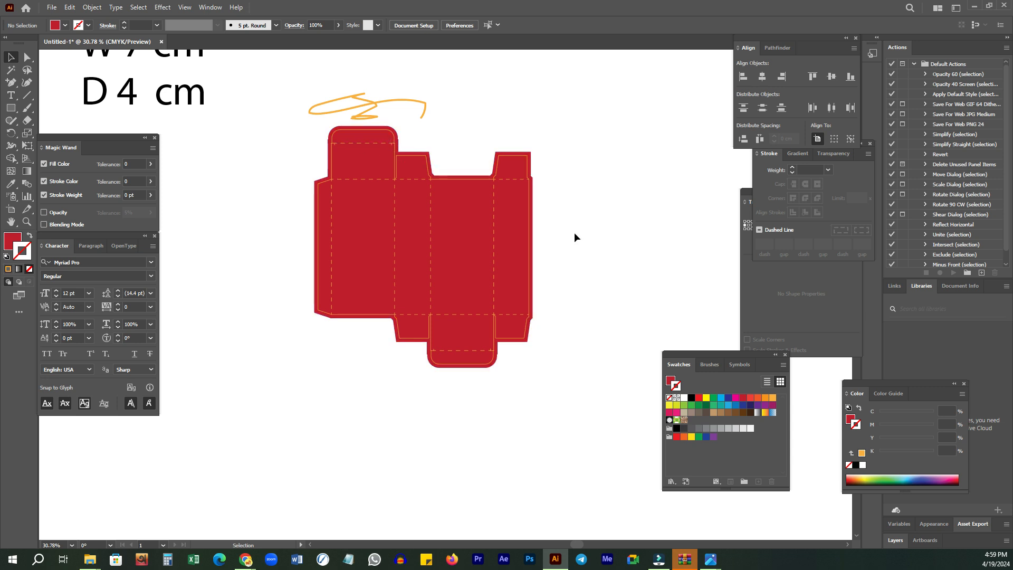
{"action": "left_click_drag", "start_coordinate": [294, 81], "coordinate": [452, 116]}
{"action": "key", "text": "Delete"}
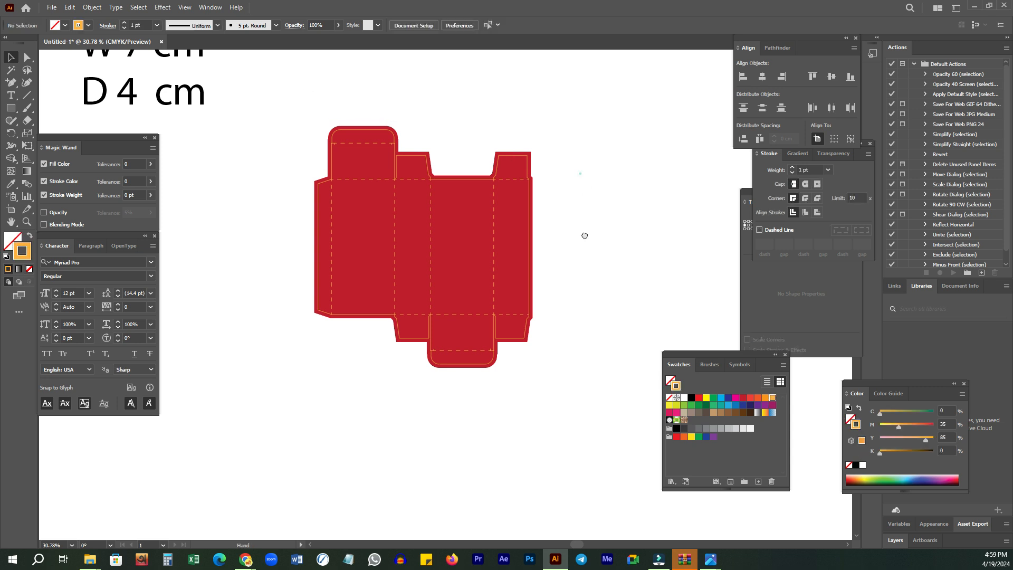
{"action": "left_click_drag", "start_coordinate": [611, 181], "coordinate": [622, 227]}
{"action": "key", "text": "z"}
{"action": "left_click_drag", "start_coordinate": [383, 296], "coordinate": [479, 169]}
{"action": "left_click_drag", "start_coordinate": [477, 278], "coordinate": [418, 222]}
{"action": "left_click_drag", "start_coordinate": [537, 172], "coordinate": [457, 231]}
{"action": "key", "text": "v"}
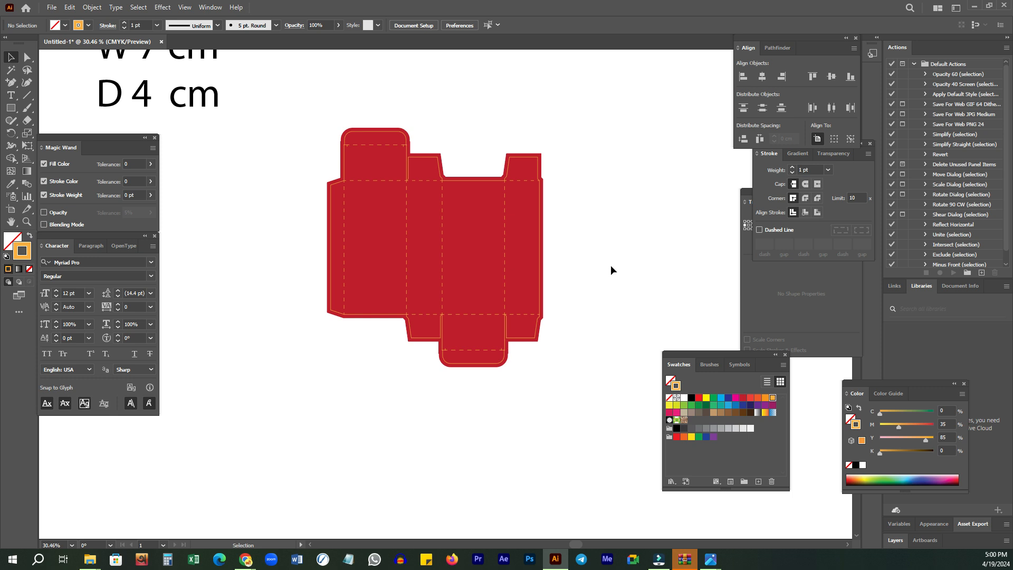
{"action": "left_click_drag", "start_coordinate": [616, 229], "coordinate": [274, 264]}
{"action": "left_click", "coordinate": [239, 251]}
{"action": "left_click_drag", "start_coordinate": [260, 181], "coordinate": [423, 400]}
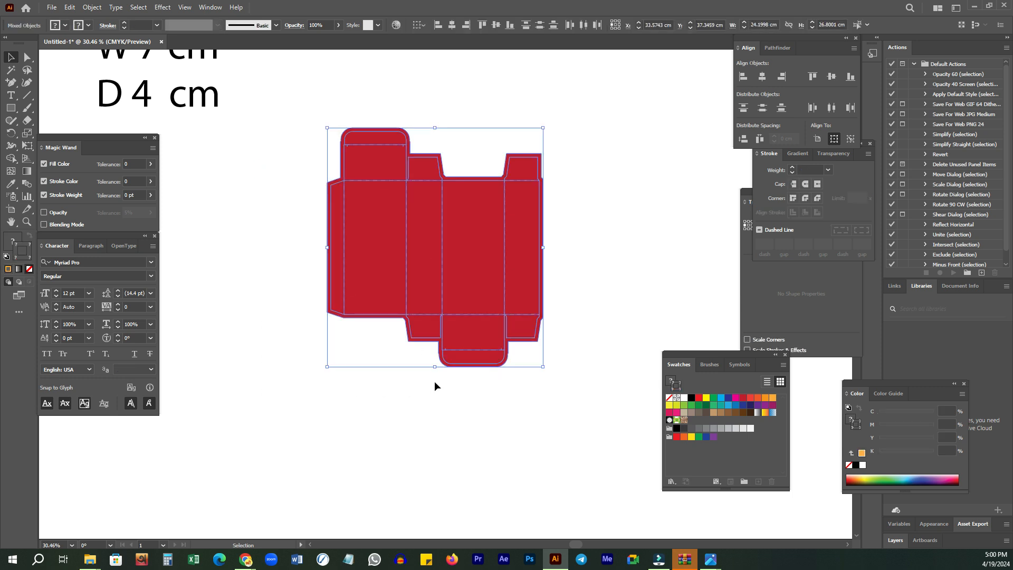
{"action": "left_click", "coordinate": [335, 396]}
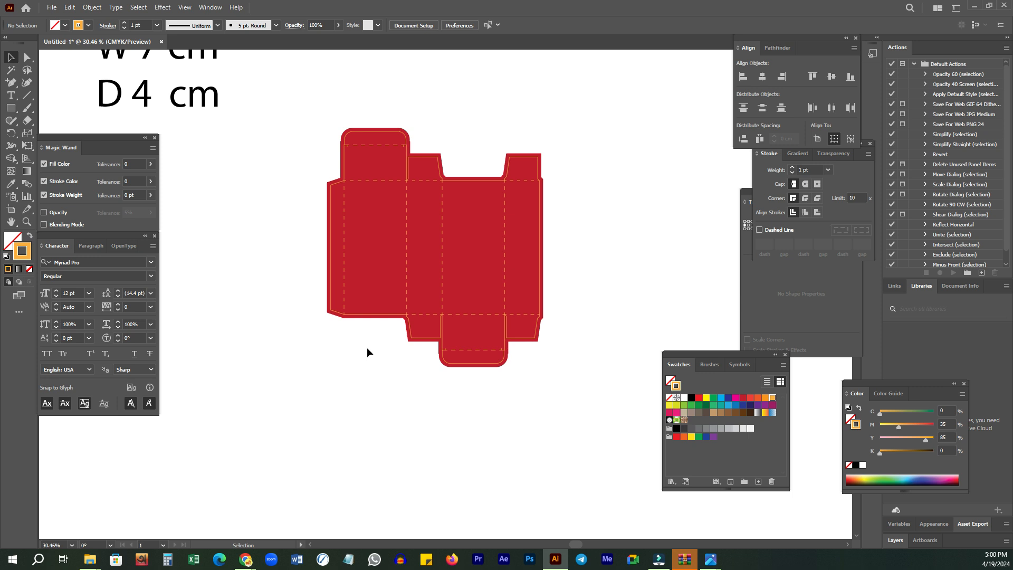
{"action": "left_click_drag", "start_coordinate": [306, 414], "coordinate": [420, 254]}
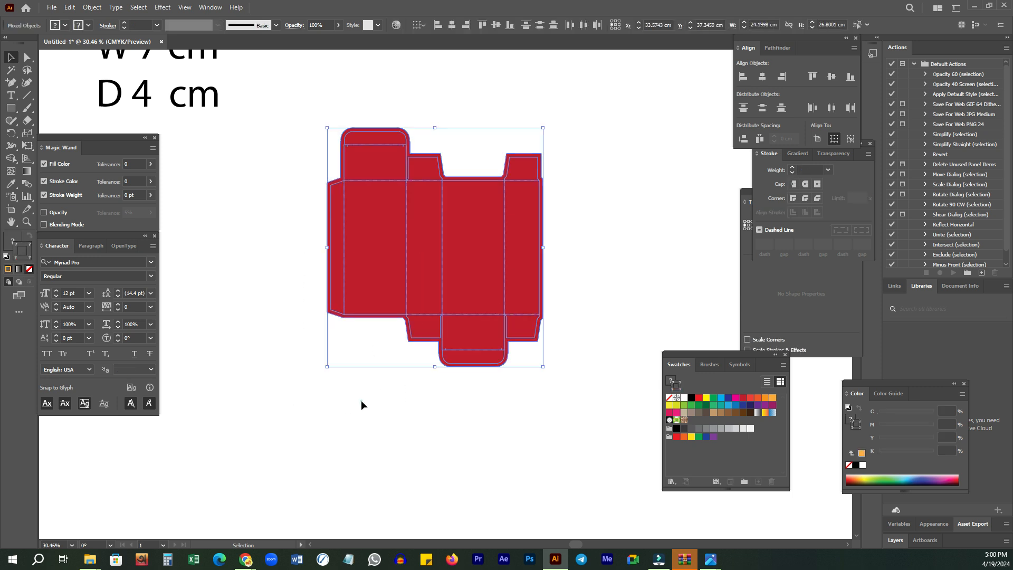
{"action": "left_click", "coordinate": [324, 350]}
{"action": "left_click_drag", "start_coordinate": [282, 412], "coordinate": [378, 257]}
{"action": "left_click_drag", "start_coordinate": [284, 455], "coordinate": [369, 274]}
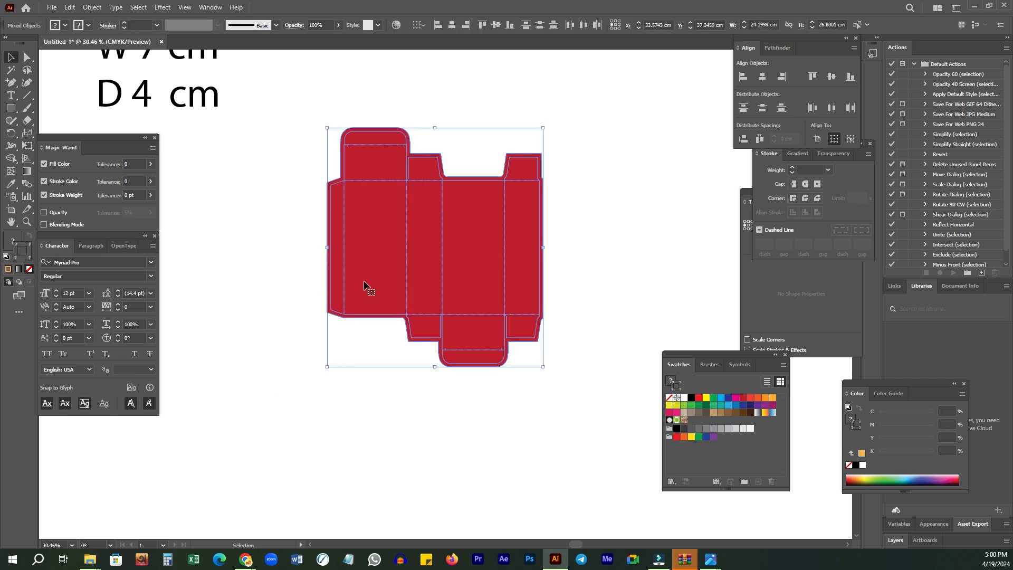
{"action": "left_click", "coordinate": [289, 460]}
{"action": "left_click_drag", "start_coordinate": [264, 410], "coordinate": [583, 270]}
{"action": "left_click", "coordinate": [578, 339]}
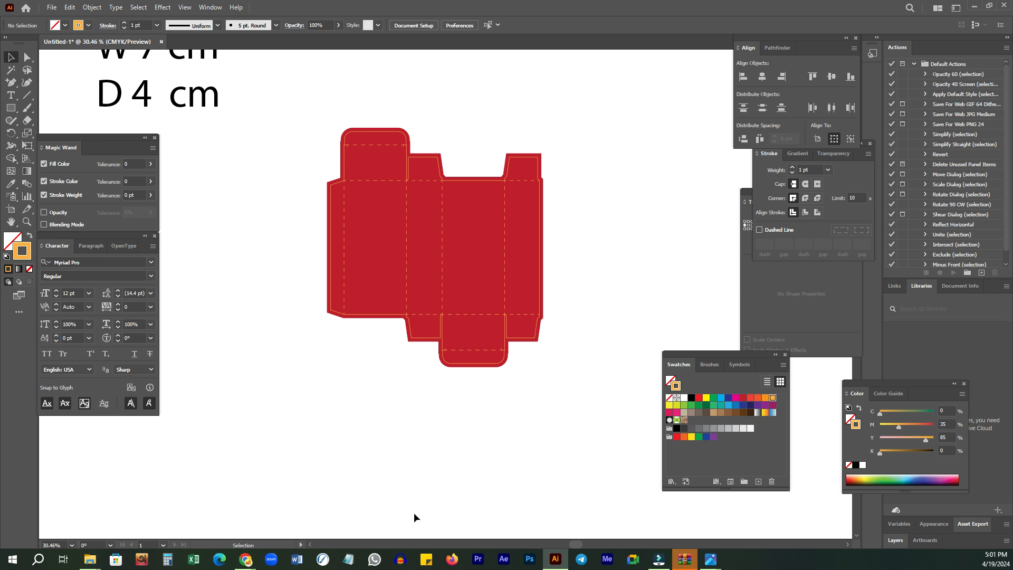
- Examine the bleed margin between the orange dieline and the red shape's edge around the top flaps and the whole box
{"action": "left_click", "coordinate": [380, 475]}
{"action": "key", "text": "z"}
{"action": "left_click_drag", "start_coordinate": [528, 273], "coordinate": [496, 241]}
{"action": "left_click_drag", "start_coordinate": [491, 223], "coordinate": [478, 268]}
{"action": "left_click_drag", "start_coordinate": [430, 110], "coordinate": [498, 237]}
{"action": "left_click_drag", "start_coordinate": [384, 152], "coordinate": [454, 248]}
{"action": "left_click_drag", "start_coordinate": [365, 187], "coordinate": [485, 174]}
{"action": "left_click_drag", "start_coordinate": [389, 184], "coordinate": [568, 184]}
{"action": "left_click_drag", "start_coordinate": [426, 168], "coordinate": [506, 190]}
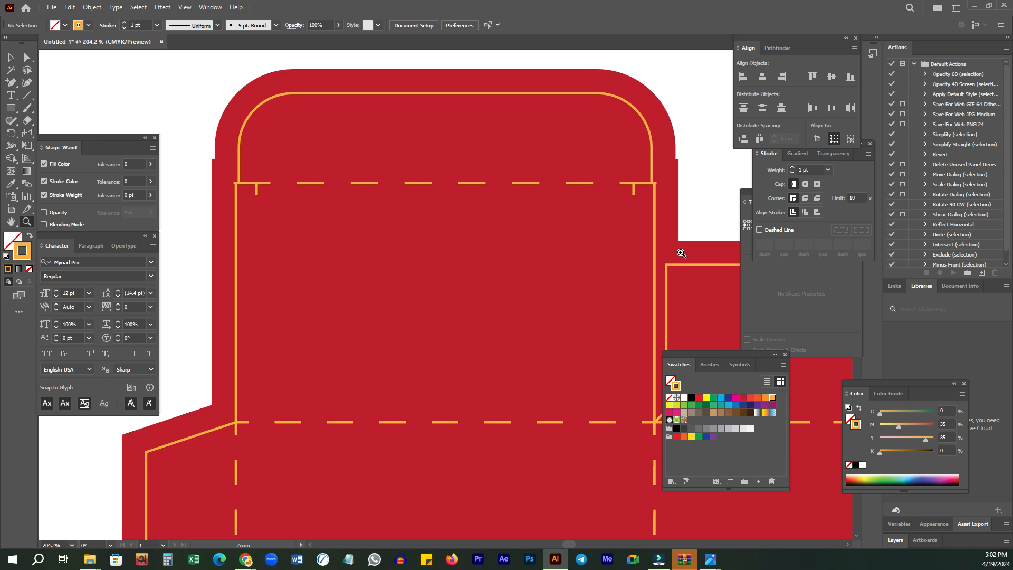
{"action": "scroll", "coordinate": [681, 253], "scroll_direction": "down", "scroll_amount": 3}
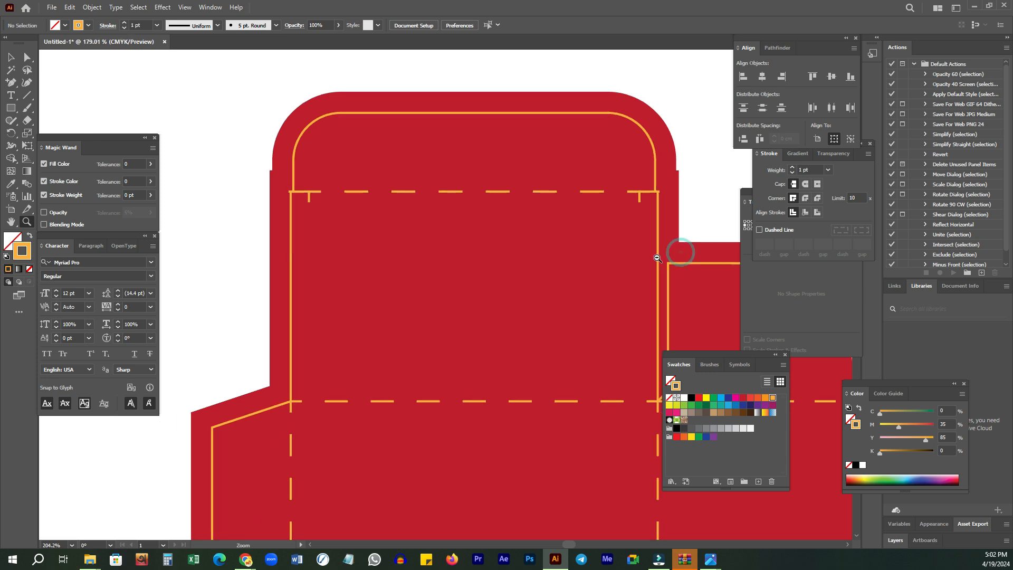
{"action": "left_click_drag", "start_coordinate": [702, 265], "coordinate": [516, 226]}
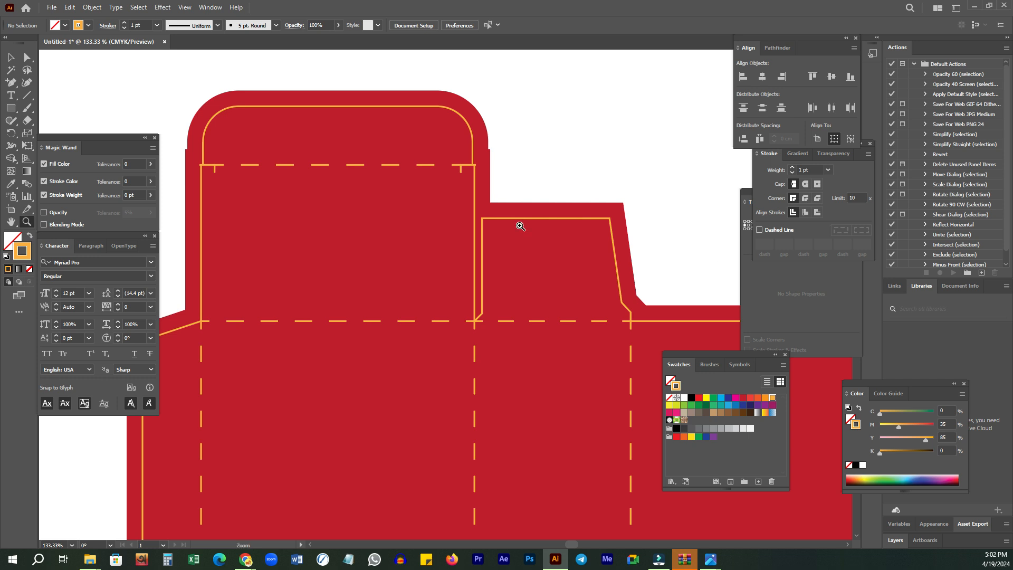
{"action": "key", "text": "v"}
{"action": "left_click_drag", "start_coordinate": [525, 171], "coordinate": [545, 244]}
{"action": "left_click_drag", "start_coordinate": [632, 223], "coordinate": [648, 215]}
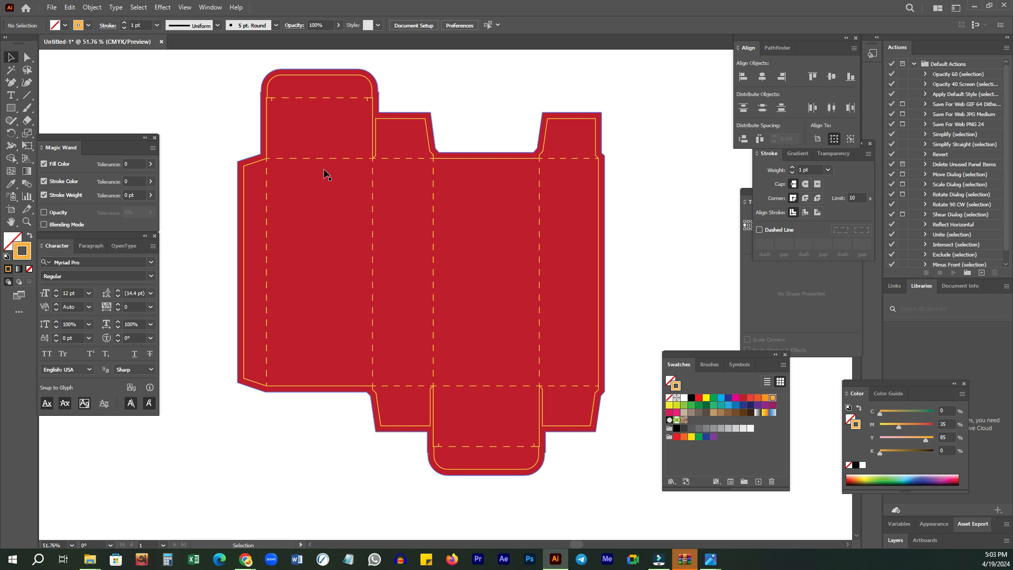
{"action": "left_click_drag", "start_coordinate": [554, 218], "coordinate": [488, 253]}
{"action": "key", "text": "ctrl+z"}
{"action": "left_click", "coordinate": [635, 255]}
{"action": "key", "text": "v"}
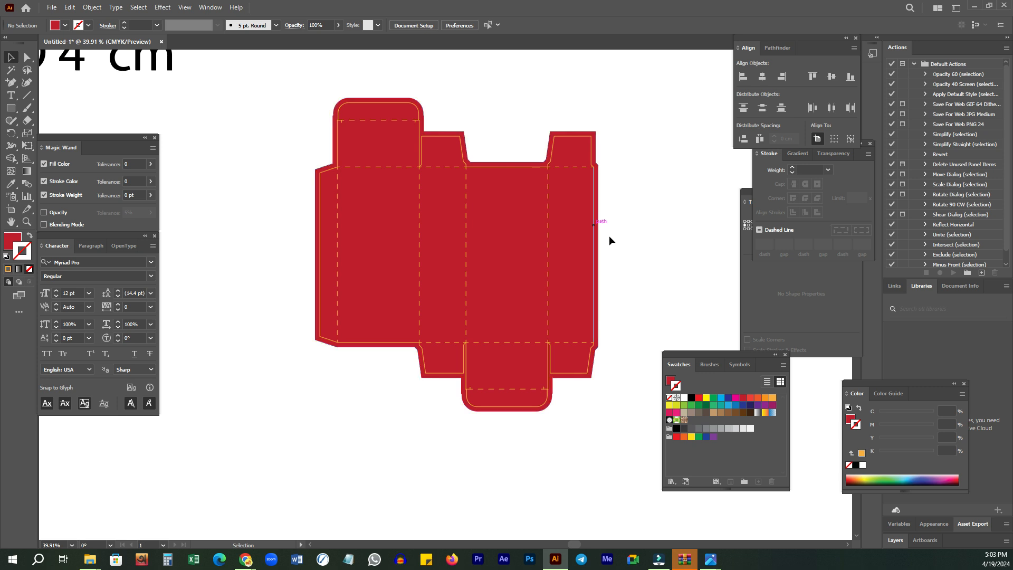
- Open the Perfume logo file from the live class 1 folder in Illustrator
{"action": "left_click", "coordinate": [973, 6]}
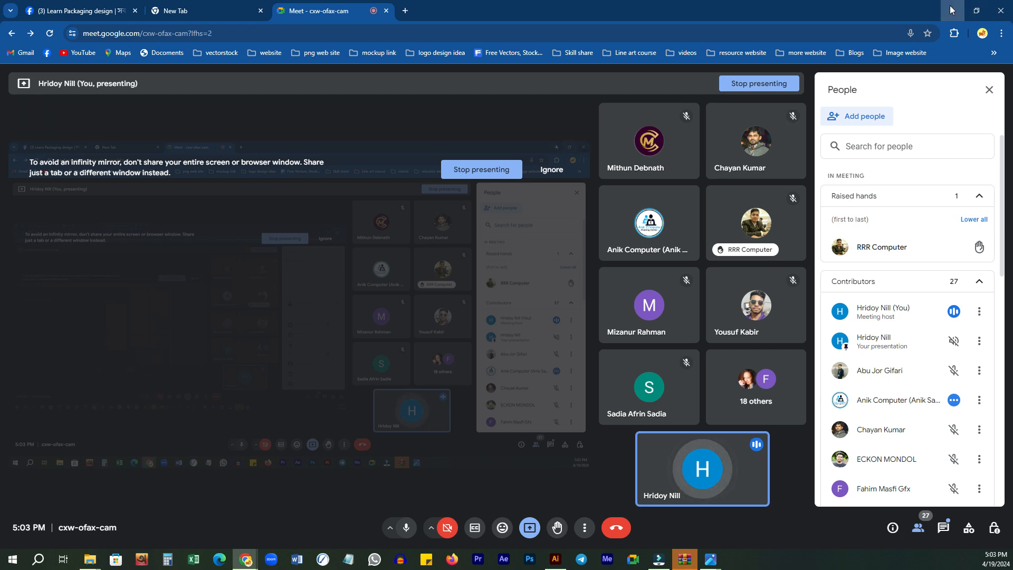
{"action": "left_click", "coordinate": [956, 9]}
{"action": "left_click", "coordinate": [953, 10]}
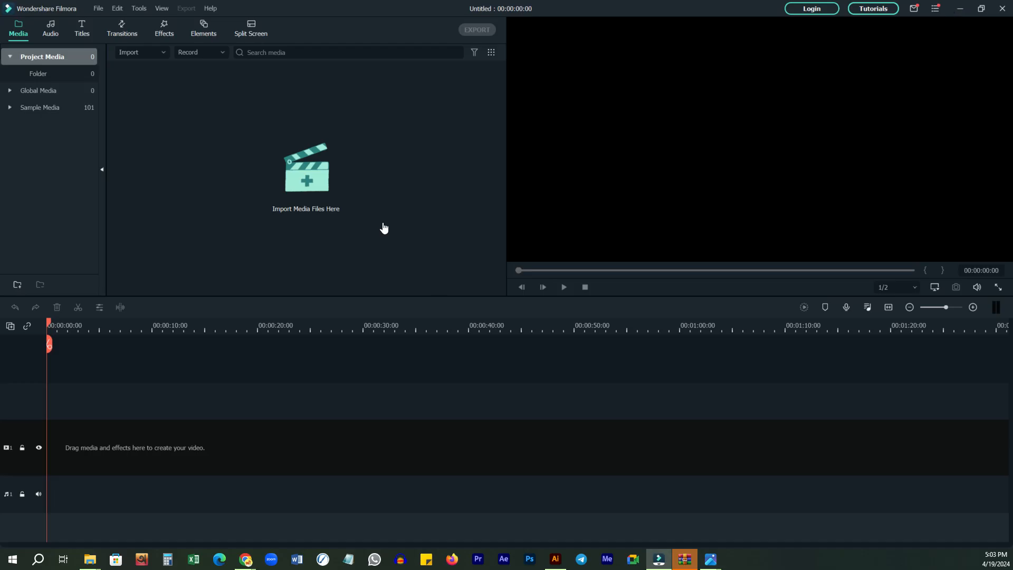
{"action": "left_click", "coordinate": [959, 9]}
{"action": "left_click", "coordinate": [412, 330]}
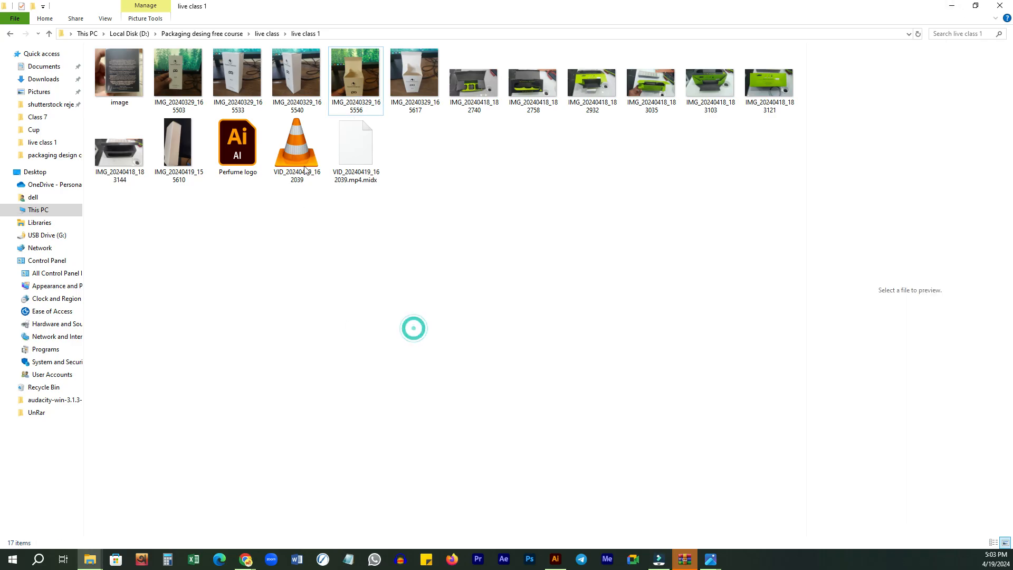
{"action": "left_click", "coordinate": [242, 133]}
{"action": "left_click_drag", "start_coordinate": [245, 161], "coordinate": [578, 16]}
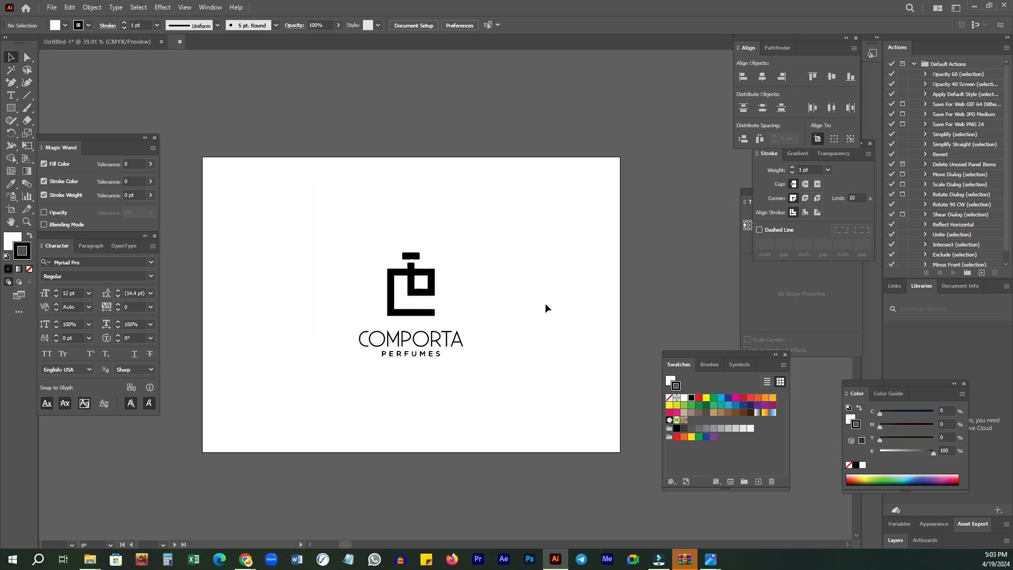
- Copy the COMPORTA PERFUMES logo and paste it into the Untitled-1 dieline document
{"action": "key", "text": "z"}
{"action": "left_click_drag", "start_coordinate": [529, 258], "coordinate": [490, 273]}
{"action": "key", "text": "v"}
{"action": "left_click_drag", "start_coordinate": [340, 172], "coordinate": [546, 317]}
{"action": "left_click", "coordinate": [74, 42]}
{"action": "left_click_drag", "start_coordinate": [356, 413], "coordinate": [380, 362]}
{"action": "key", "text": "ctrl+v"}
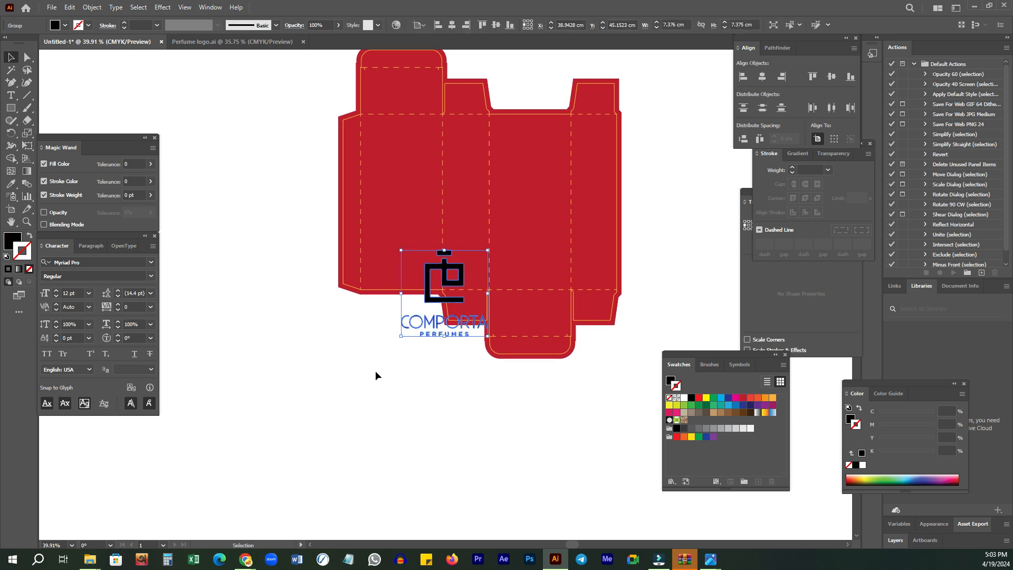
- Move the pasted logo off the box onto the blank area below and left of the dieline
{"action": "left_click", "coordinate": [375, 369]}
{"action": "left_click_drag", "start_coordinate": [428, 277], "coordinate": [351, 375]}
{"action": "left_click", "coordinate": [506, 457]}
{"action": "left_click_drag", "start_coordinate": [511, 419], "coordinate": [442, 422]}
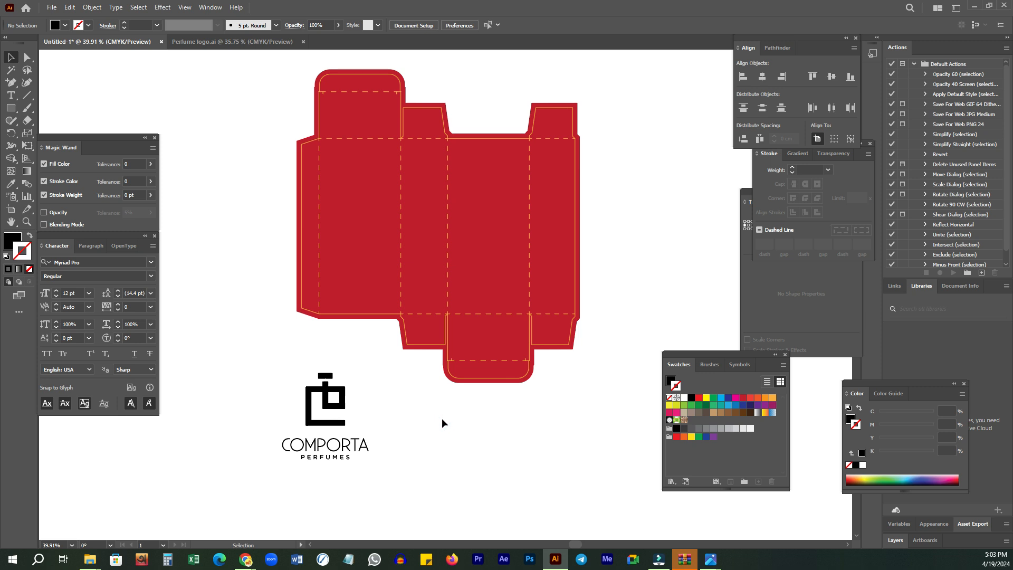
{"action": "left_click_drag", "start_coordinate": [324, 386], "coordinate": [595, 246]}
{"action": "left_click", "coordinate": [655, 251]}
{"action": "left_click_drag", "start_coordinate": [500, 242], "coordinate": [312, 357]}
{"action": "left_click", "coordinate": [423, 432]}
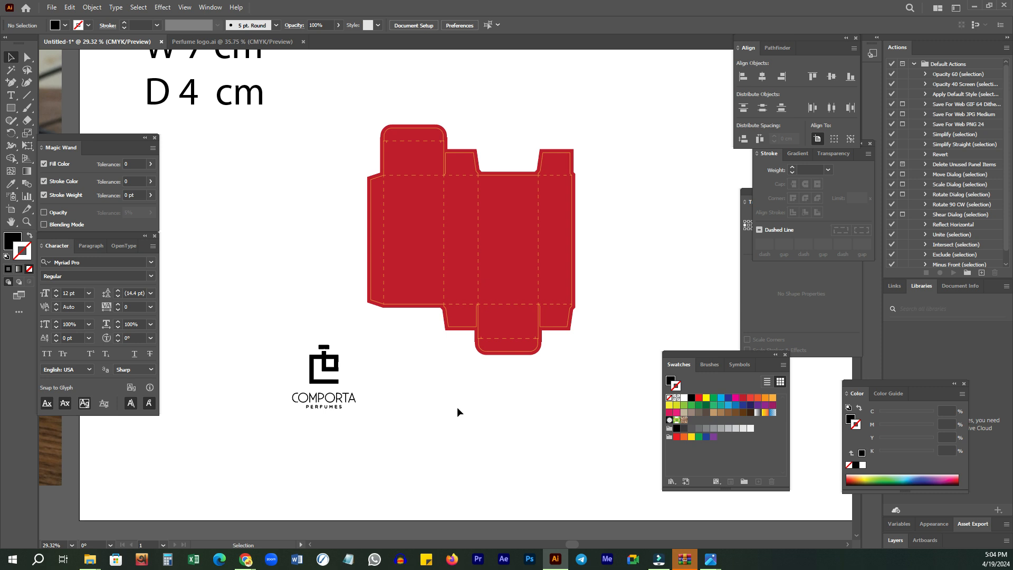
- Lock the dieline and the red bleed shape together
{"action": "key", "text": "z"}
{"action": "left_click_drag", "start_coordinate": [498, 254], "coordinate": [566, 222]}
{"action": "left_click_drag", "start_coordinate": [529, 275], "coordinate": [520, 278]}
{"action": "key", "text": "v"}
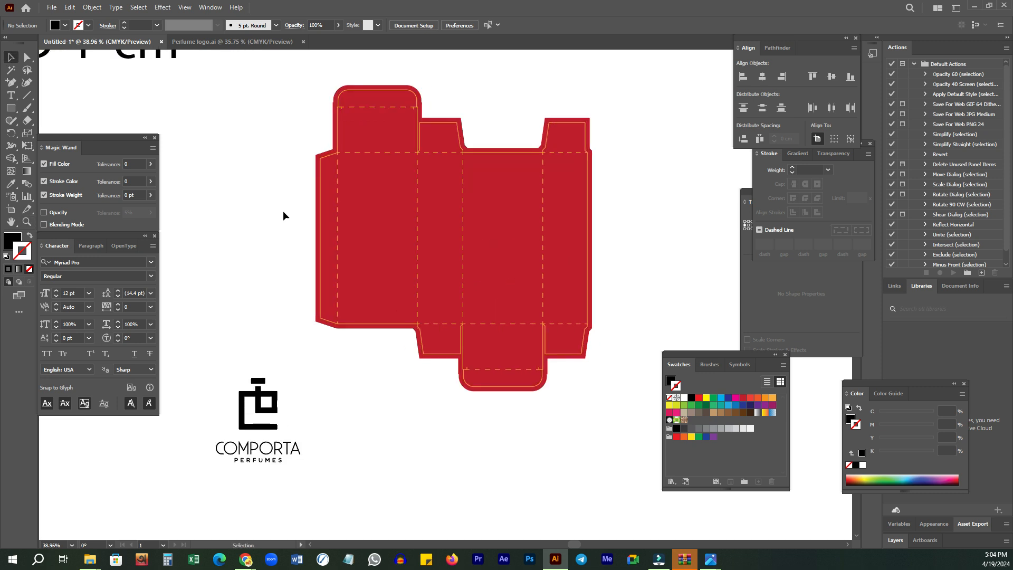
{"action": "left_click_drag", "start_coordinate": [312, 194], "coordinate": [370, 205]}
{"action": "key", "text": "ctrl+2"}
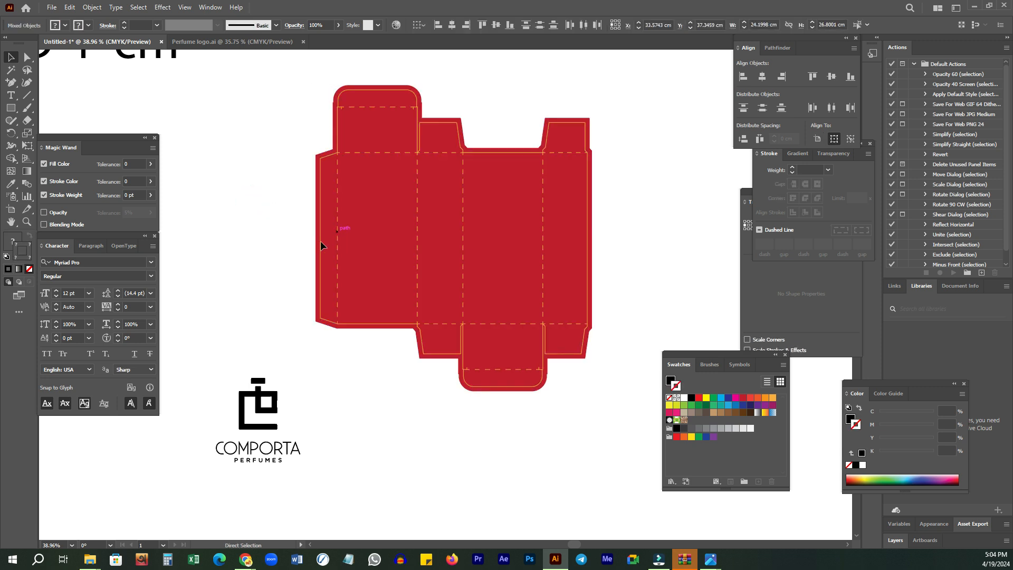
- Handwrite "Front" and "Back" on the two wide box panels with the Paintbrush
{"action": "mouse_move", "coordinate": [503, 199]}
{"action": "left_mouse_down"}
{"action": "mouse_move", "coordinate": [495, 272]}
{"action": "mouse_move", "coordinate": [522, 205]}
{"action": "mouse_move", "coordinate": [511, 188]}
{"action": "mouse_move", "coordinate": [504, 195]}
{"action": "mouse_move", "coordinate": [478, 283]}
{"action": "mouse_move", "coordinate": [479, 238]}
{"action": "mouse_move", "coordinate": [510, 234]}
{"action": "mouse_move", "coordinate": [533, 205]}
{"action": "mouse_move", "coordinate": [538, 177]}
{"action": "left_mouse_up"}
{"action": "key", "text": "ctrl+z"}
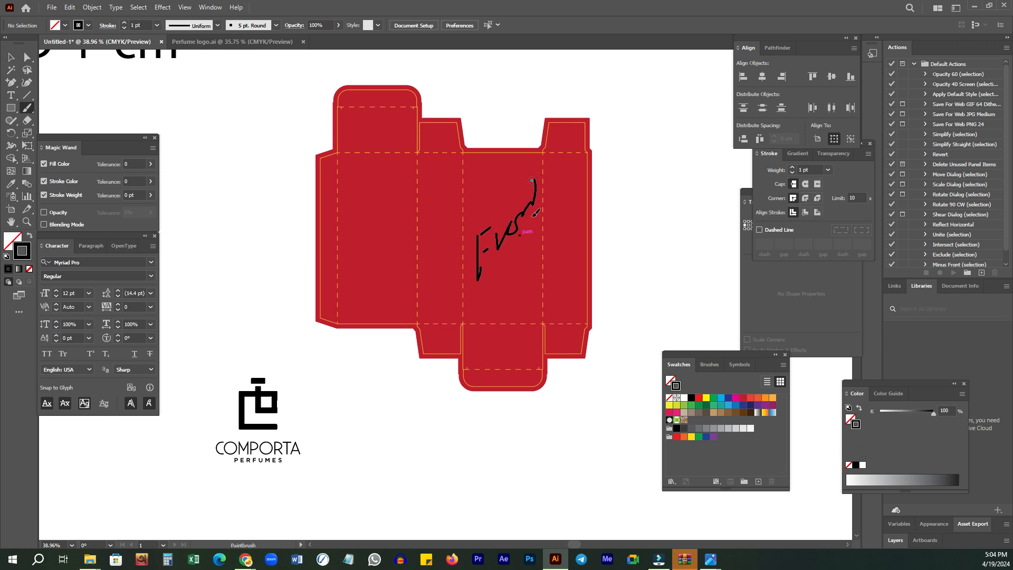
{"action": "mouse_move", "coordinate": [345, 276]}
{"action": "left_mouse_down"}
{"action": "mouse_move", "coordinate": [345, 290]}
{"action": "mouse_move", "coordinate": [356, 272]}
{"action": "mouse_move", "coordinate": [355, 293]}
{"action": "left_mouse_up"}
{"action": "mouse_move", "coordinate": [377, 251]}
{"action": "left_mouse_down"}
{"action": "mouse_move", "coordinate": [389, 270]}
{"action": "mouse_move", "coordinate": [398, 235]}
{"action": "mouse_move", "coordinate": [395, 246]}
{"action": "mouse_move", "coordinate": [404, 235]}
{"action": "mouse_move", "coordinate": [435, 241]}
{"action": "left_mouse_up"}
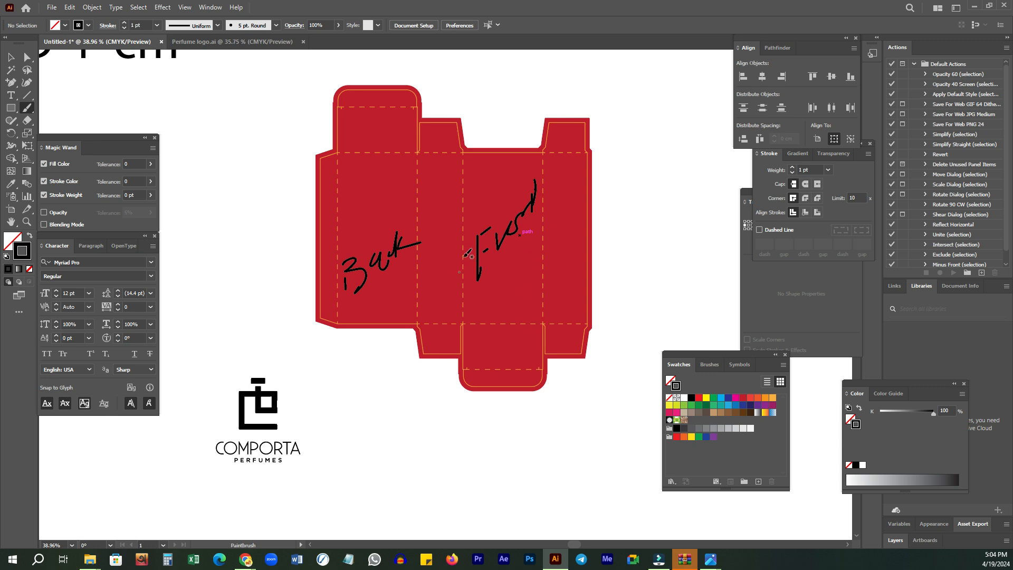
- Mark the two narrow side panels and the top and bottom flaps with freehand brush strokes
{"action": "mouse_move", "coordinate": [432, 252]}
{"action": "left_mouse_down"}
{"action": "mouse_move", "coordinate": [441, 277]}
{"action": "mouse_move", "coordinate": [453, 252]}
{"action": "mouse_move", "coordinate": [447, 214]}
{"action": "left_mouse_up"}
{"action": "left_click", "coordinate": [509, 256]}
{"action": "left_click_drag", "start_coordinate": [549, 253], "coordinate": [551, 274]}
{"action": "left_click", "coordinate": [578, 240]}
{"action": "left_click", "coordinate": [369, 120]}
{"action": "left_click_drag", "start_coordinate": [498, 347], "coordinate": [526, 337]}
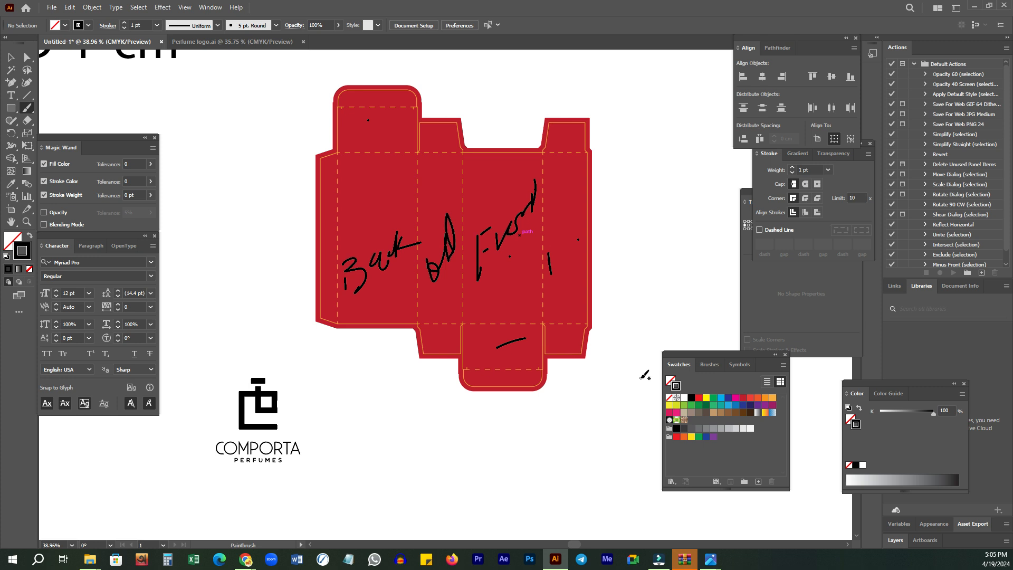
- Select all the handwritten panel labels on the box and delete them
{"action": "key", "text": "v"}
{"action": "mouse_move", "coordinate": [301, 97]}
{"action": "left_mouse_down"}
{"action": "mouse_move", "coordinate": [575, 276]}
{"action": "mouse_move", "coordinate": [616, 356]}
{"action": "left_mouse_up"}
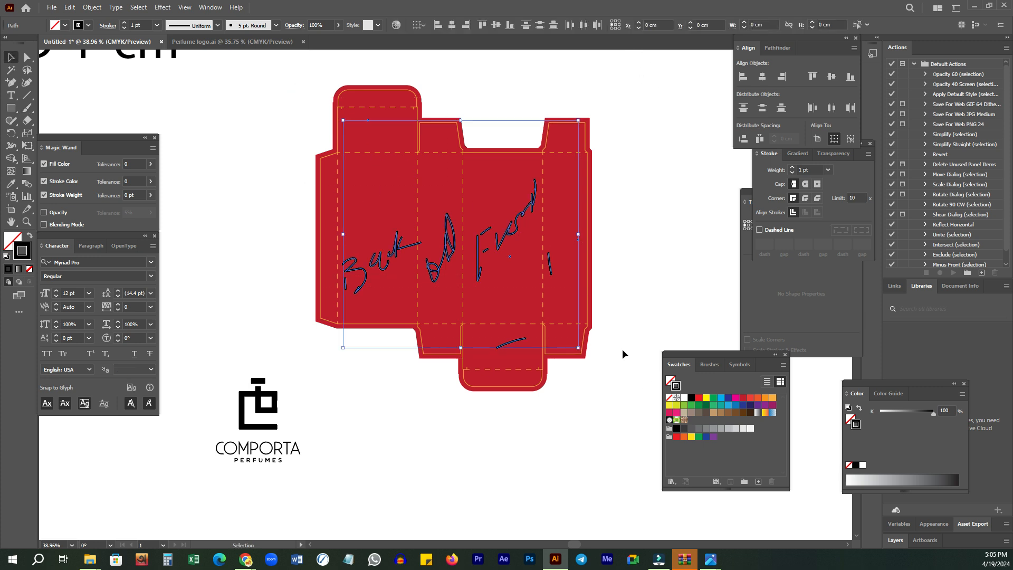
{"action": "key", "text": "Delete"}
- Scale the COMPORTA PERFUMES logo down and place it on the upper middle of the front panel
{"action": "left_click_drag", "start_coordinate": [287, 482], "coordinate": [509, 248]}
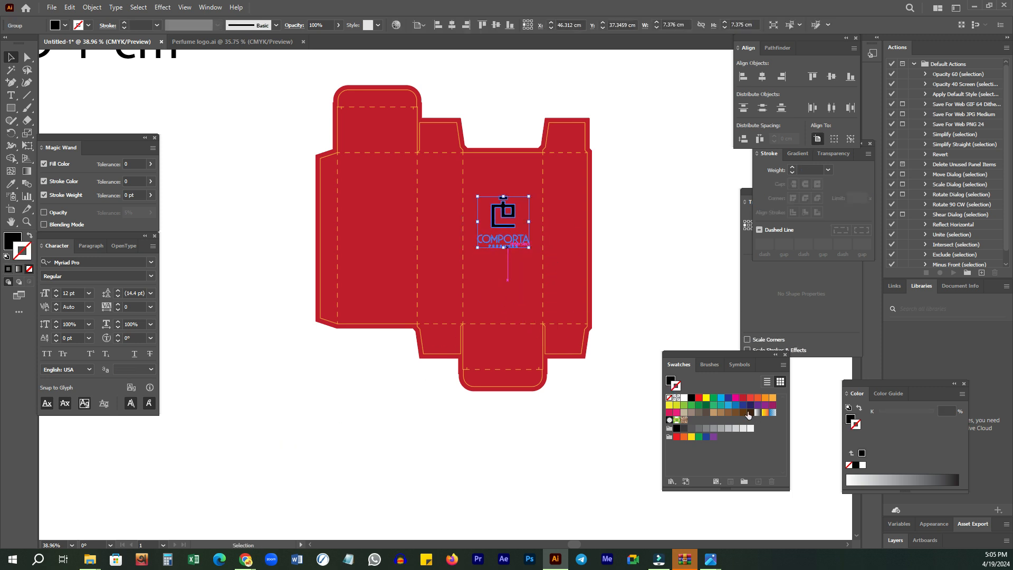
- Recolour the COMPORTA PERFUMES logo on the front panel with a white fill and no stroke
{"action": "left_click", "coordinate": [685, 399]}
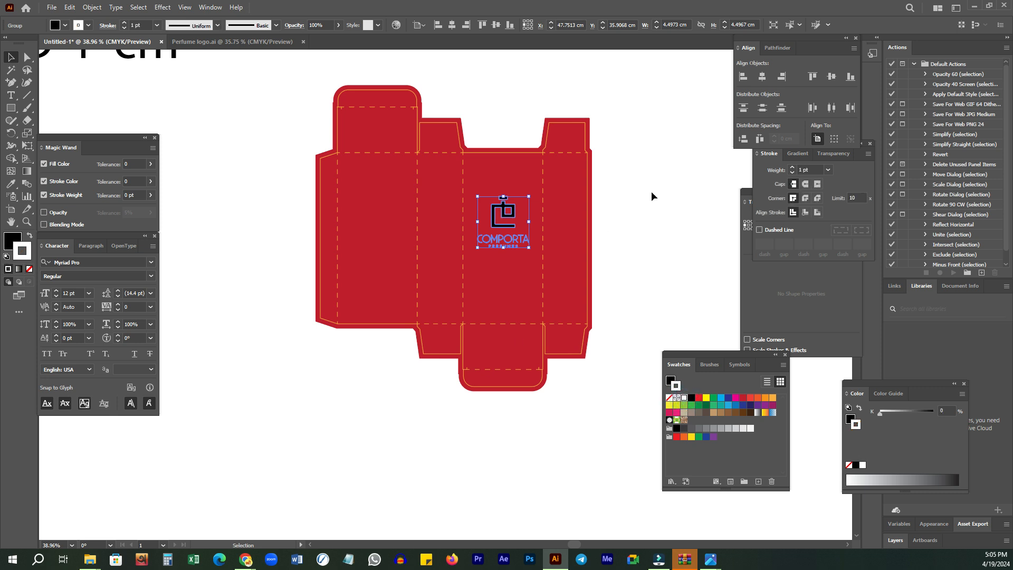
{"action": "key", "text": "ctrl+z"}
{"action": "key", "text": "x"}
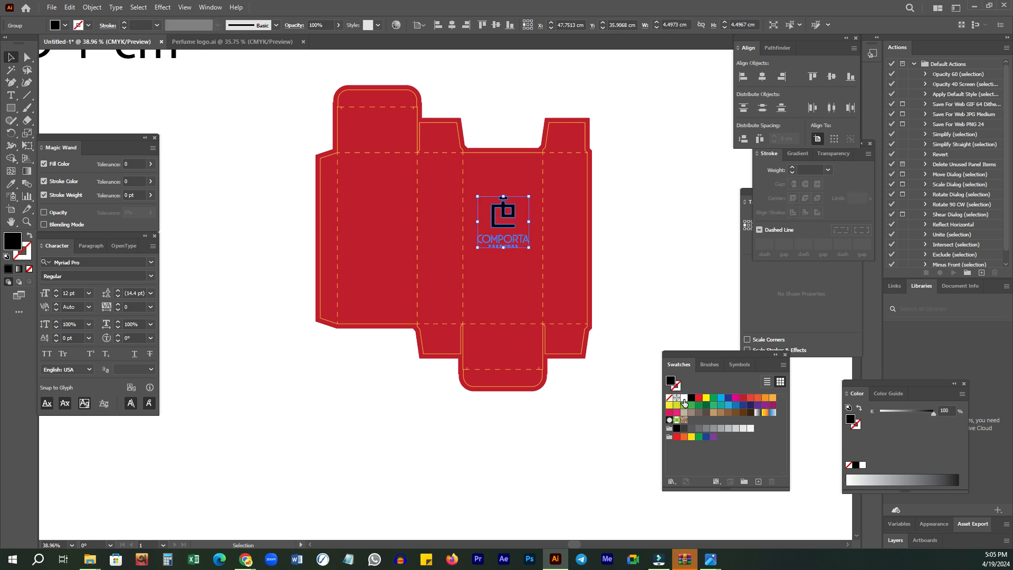
{"action": "left_click", "coordinate": [684, 398]}
{"action": "left_click", "coordinate": [652, 199]}
{"action": "key", "text": "z"}
{"action": "left_click_drag", "start_coordinate": [519, 185], "coordinate": [635, 267]}
{"action": "key", "text": "space"}
{"action": "left_click_drag", "start_coordinate": [520, 322], "coordinate": [498, 326]}
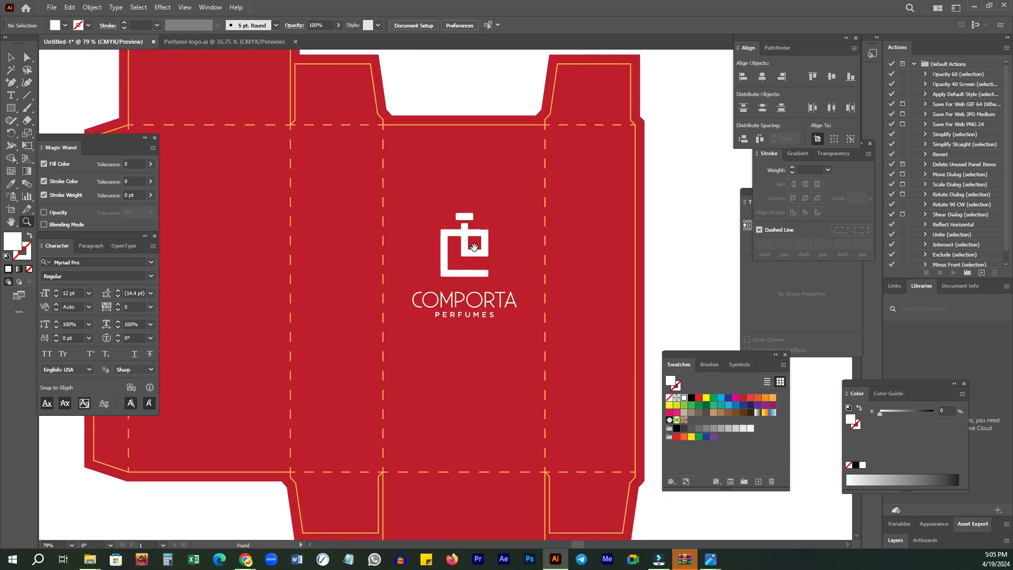
- Draw an unfilled rectangle with a white 1 pt stroke, about 7 × 15 cm, along the fold lines of the front panel
{"action": "left_click", "coordinate": [29, 236]}
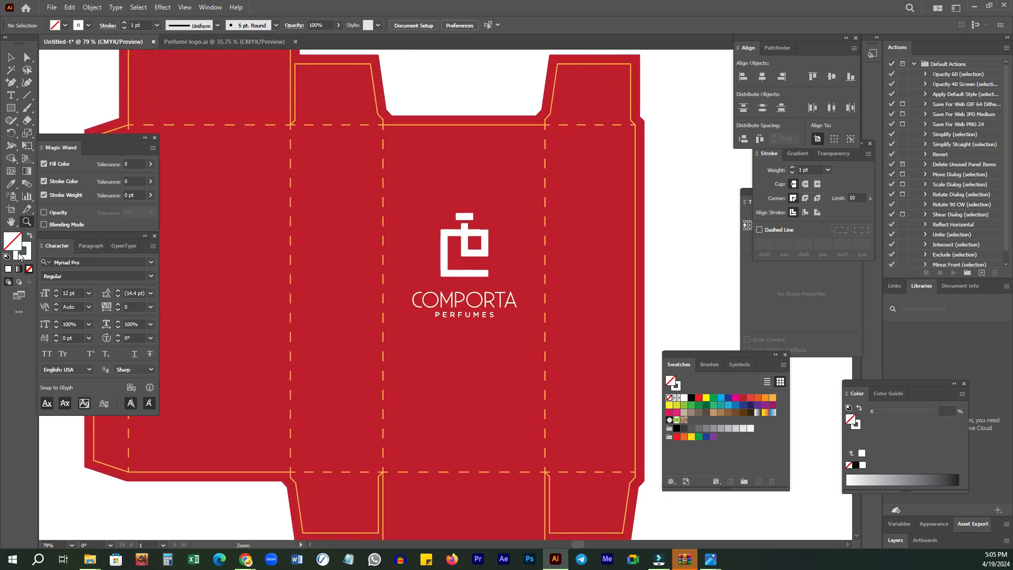
{"action": "key", "text": "v"}
{"action": "key", "text": "m"}
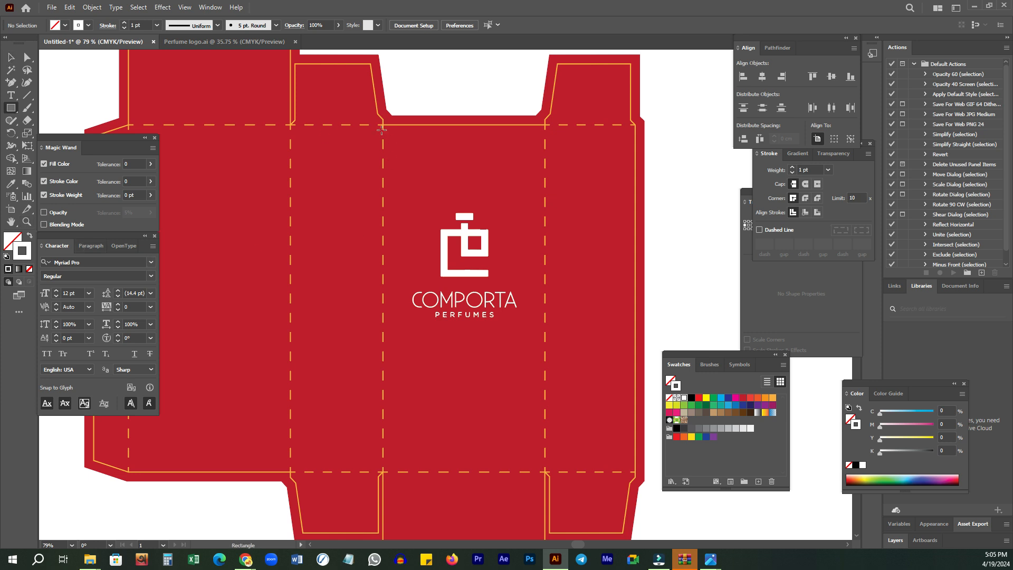
{"action": "mouse_move", "coordinate": [382, 125]}
{"action": "left_mouse_down"}
{"action": "mouse_move", "coordinate": [481, 405]}
{"action": "mouse_move", "coordinate": [544, 471]}
{"action": "left_mouse_up"}
{"action": "key", "text": "v"}
{"action": "scroll", "coordinate": [526, 334], "scroll_direction": "down", "scroll_amount": 2}
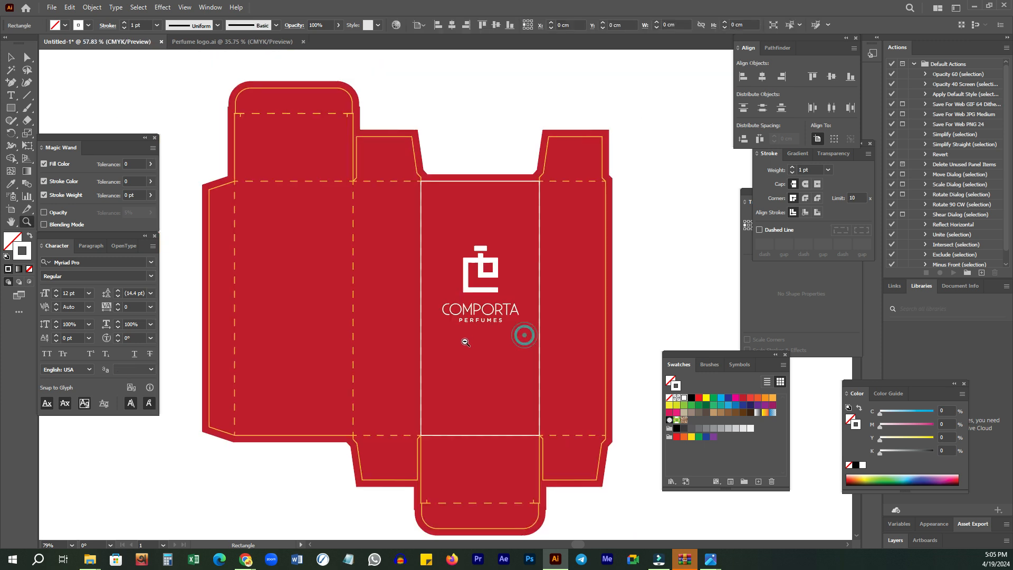
{"action": "left_click", "coordinate": [496, 300], "text": "shift"}
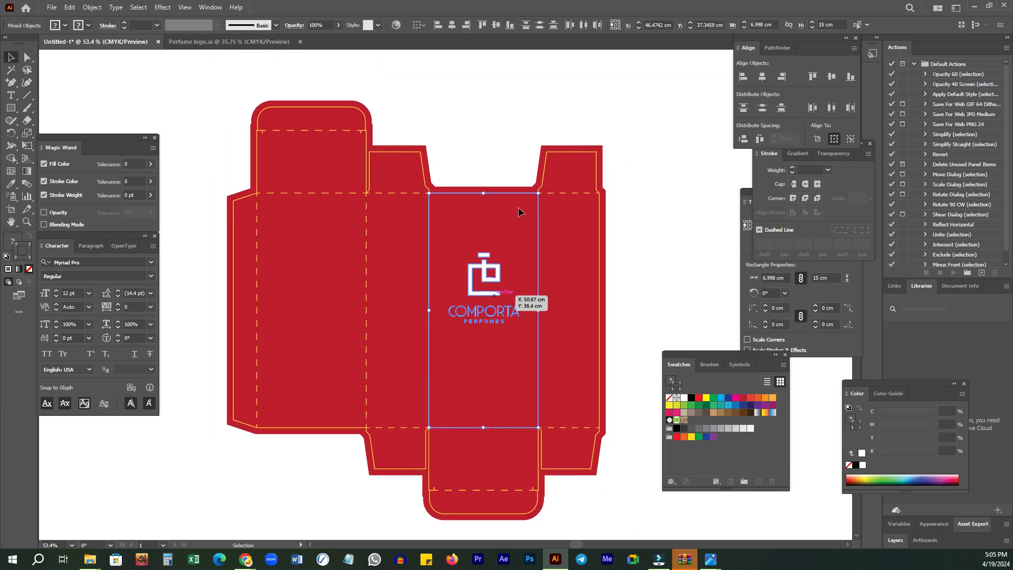
- Switch to the Google Meet call, admit the waiting participant and return to Illustrator
{"action": "mouse_move", "coordinate": [245, 558]}
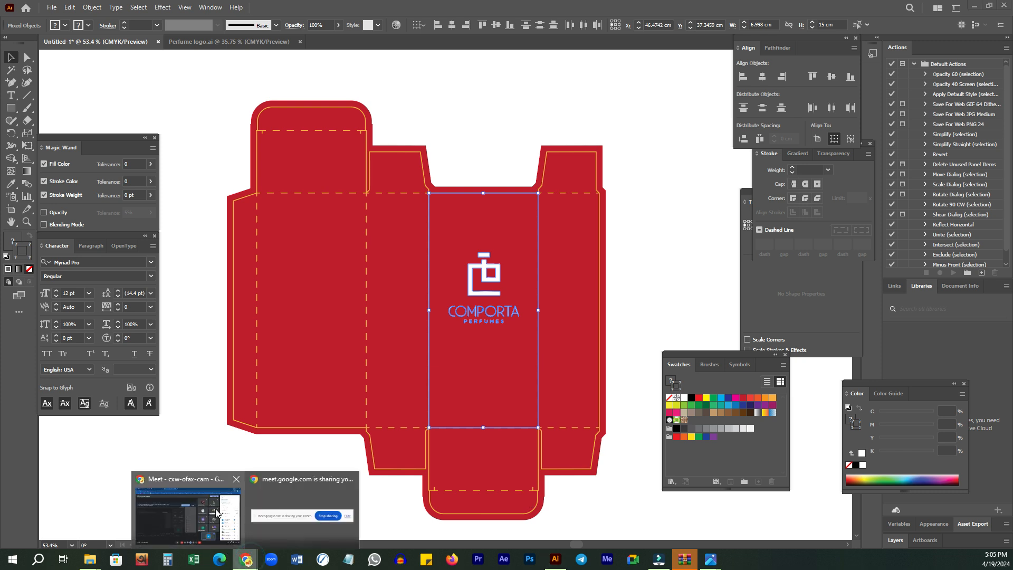
{"action": "left_click", "coordinate": [215, 509]}
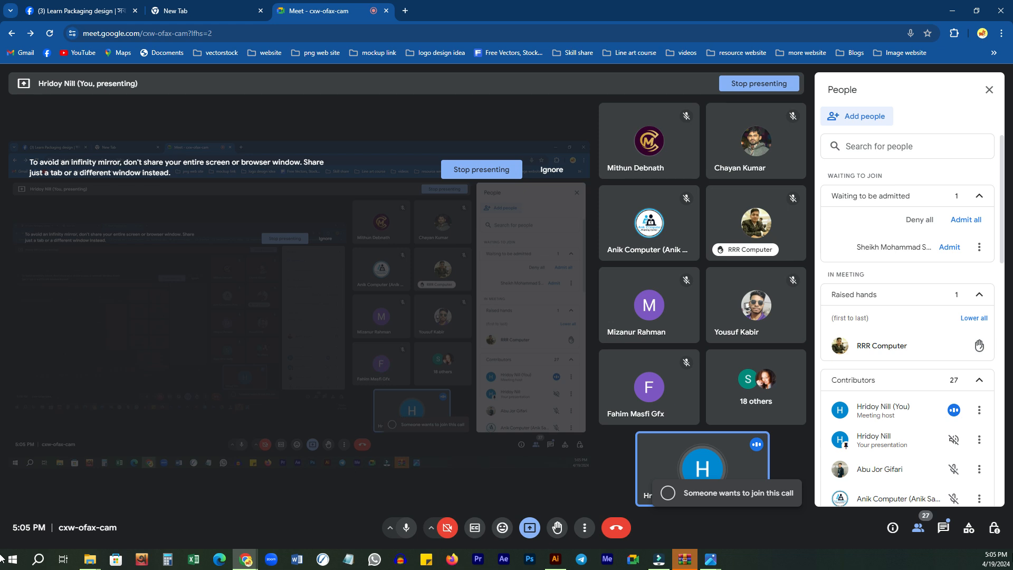
{"action": "left_click", "coordinate": [949, 247]}
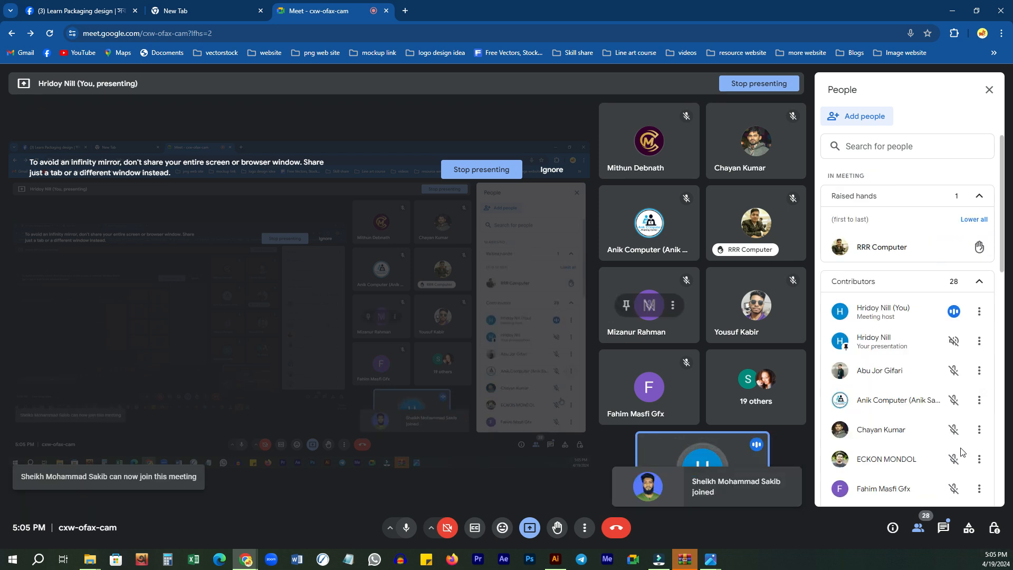
{"action": "left_click", "coordinate": [555, 559]}
- Scale the logo down slightly and centre it horizontally on the front panel, using the white rectangle as the key object
{"action": "scroll", "coordinate": [538, 271], "scroll_direction": "up", "scroll_amount": 2}
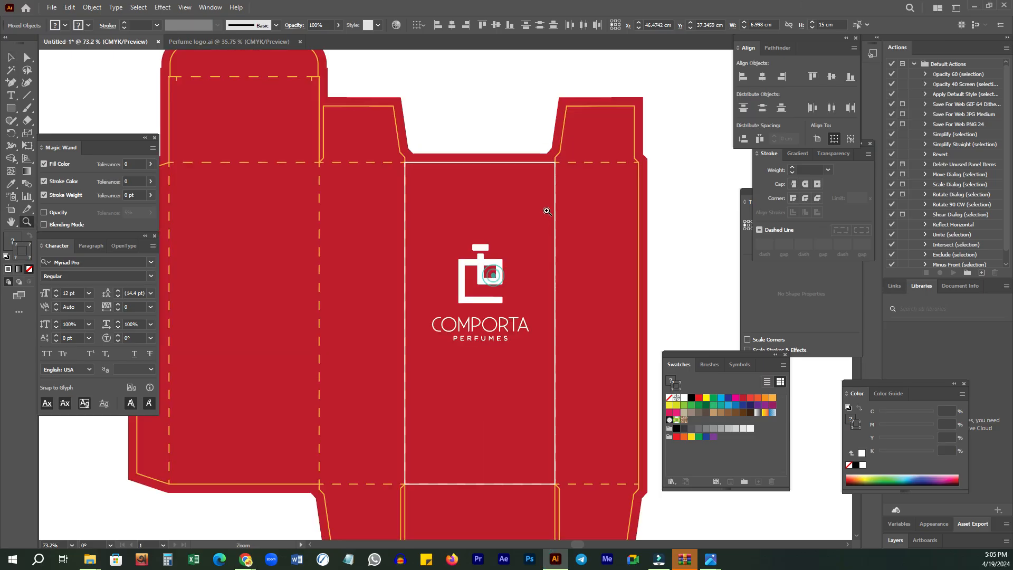
{"action": "left_click", "coordinate": [729, 268]}
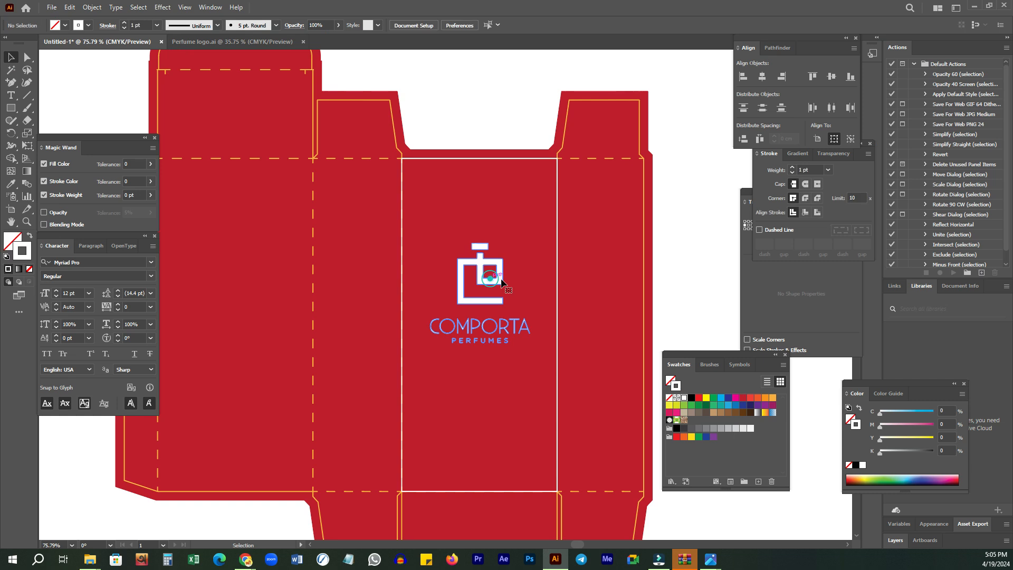
{"action": "left_click", "coordinate": [491, 280]}
{"action": "left_click_drag", "start_coordinate": [481, 346], "coordinate": [480, 326]}
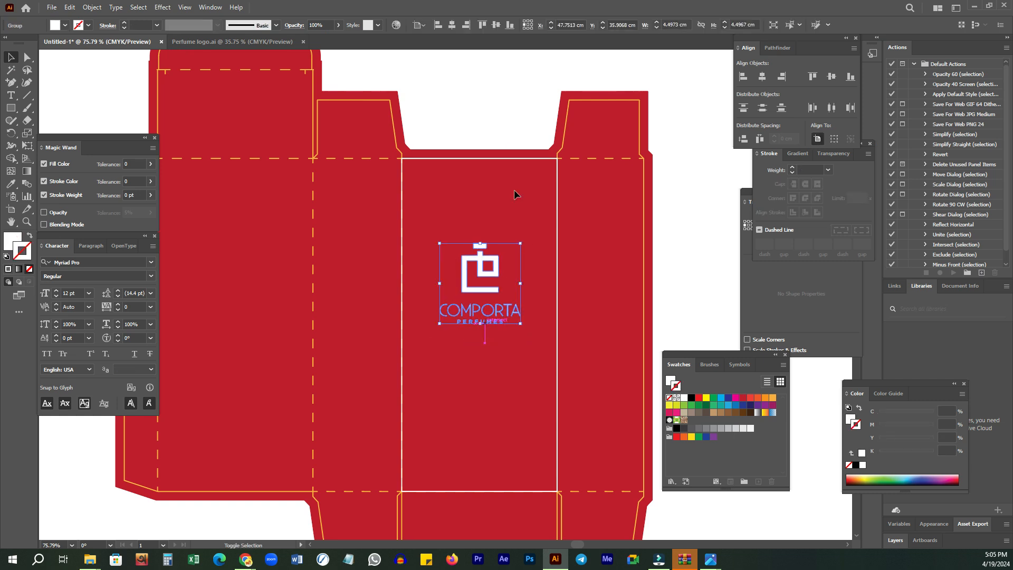
{"action": "left_click", "coordinate": [497, 159], "text": "shift"}
{"action": "left_click", "coordinate": [401, 190]}
{"action": "left_click", "coordinate": [763, 78]}
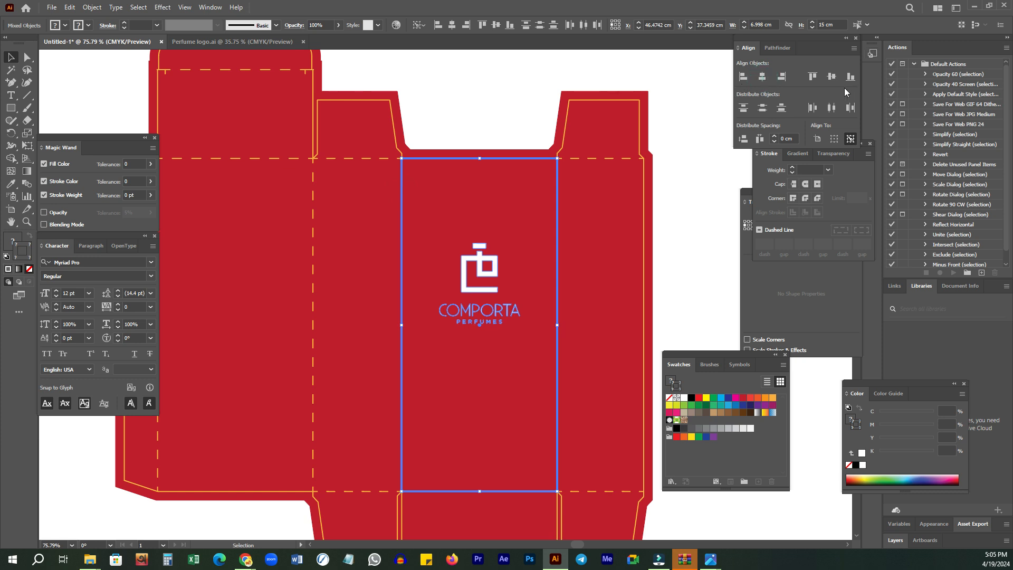
{"action": "left_click", "coordinate": [674, 255]}
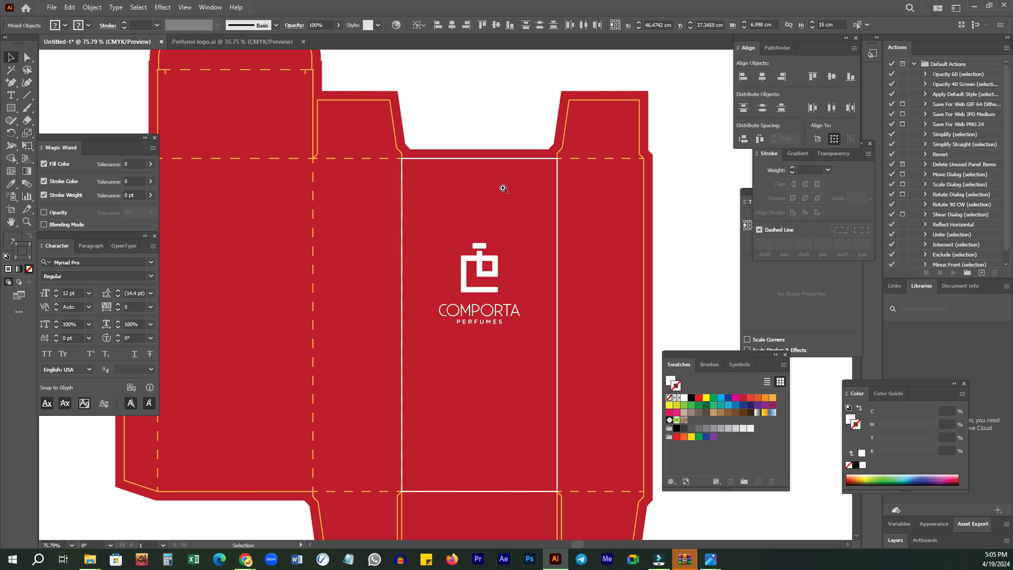
{"action": "left_click_drag", "start_coordinate": [361, 189], "coordinate": [350, 189]}
{"action": "left_click_drag", "start_coordinate": [464, 95], "coordinate": [484, 212]}
{"action": "left_click_drag", "start_coordinate": [489, 260], "coordinate": [465, 145]}
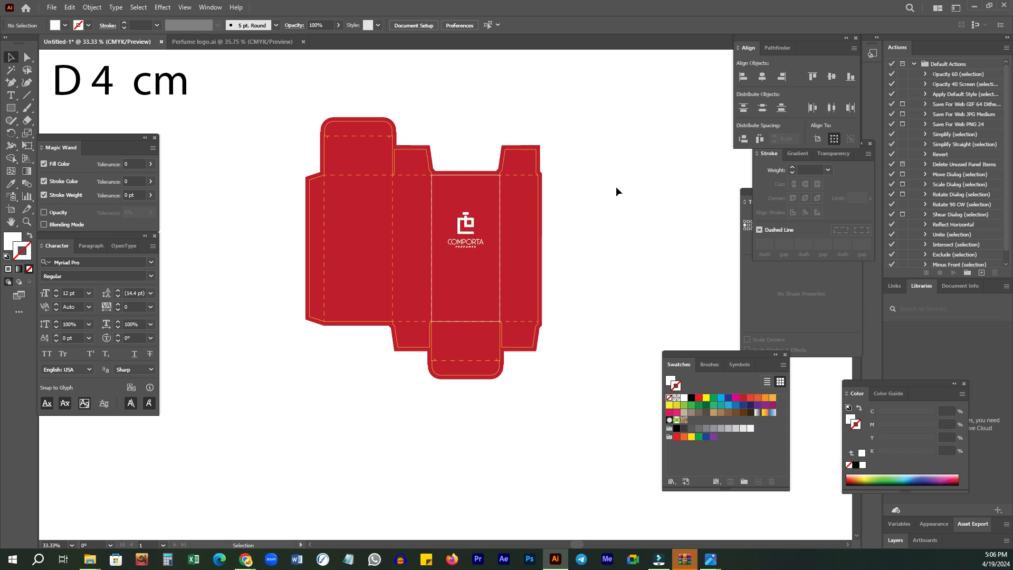
{"action": "key", "text": "z"}
{"action": "left_click_drag", "start_coordinate": [462, 293], "coordinate": [489, 266]}
{"action": "key", "text": "v"}
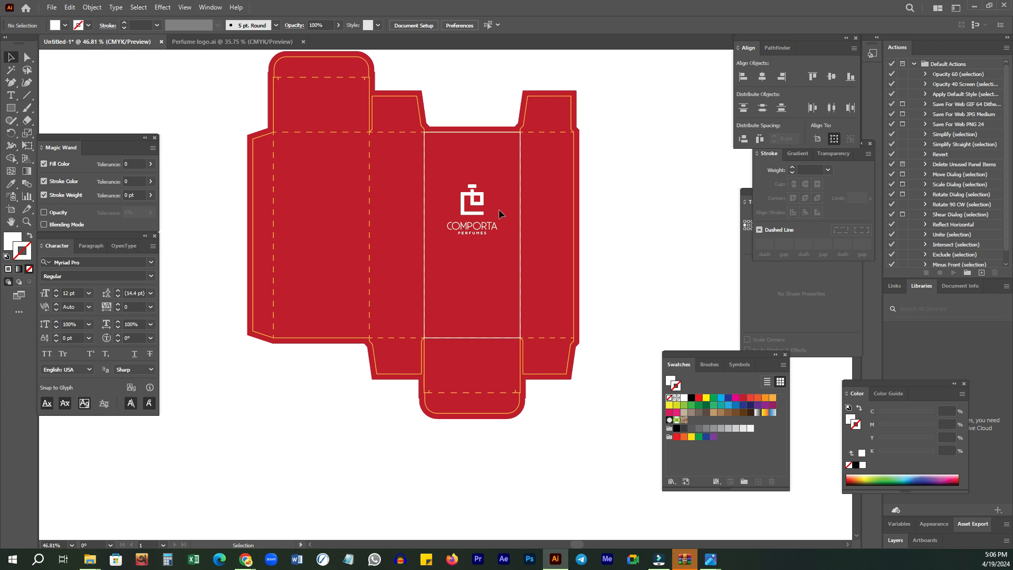
{"action": "left_click_drag", "start_coordinate": [667, 230], "coordinate": [674, 231]}
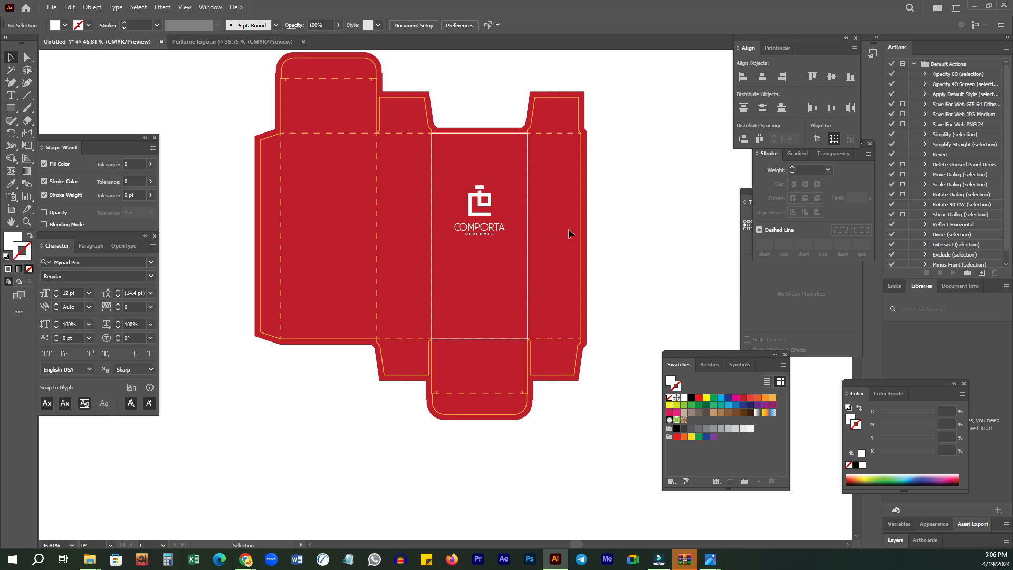
{"action": "mouse_move", "coordinate": [616, 211]}
{"action": "left_mouse_down"}
{"action": "mouse_move", "coordinate": [512, 219]}
{"action": "mouse_move", "coordinate": [555, 205]}
{"action": "left_mouse_up"}
{"action": "scroll", "coordinate": [535, 269], "scroll_direction": "down", "scroll_amount": 2}
{"action": "left_click_drag", "start_coordinate": [519, 282], "coordinate": [514, 276]}
{"action": "key", "text": "b"}
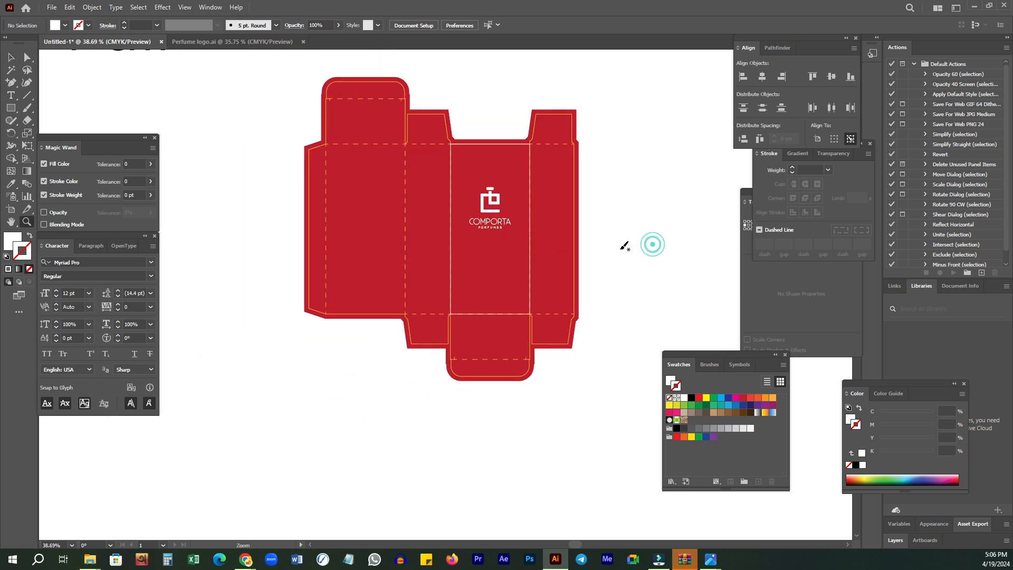
{"action": "key", "text": "v"}
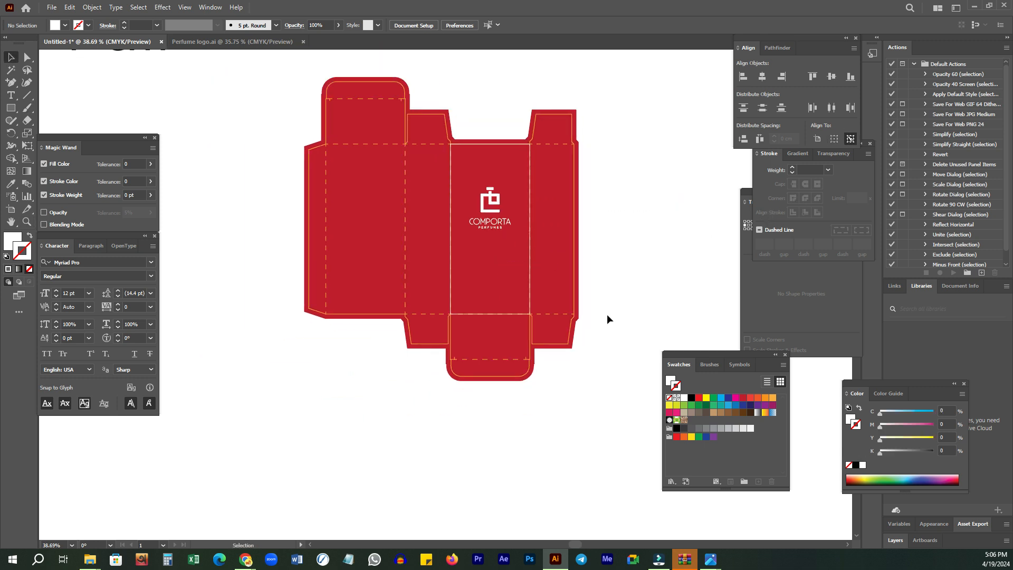
- Switch to the live class 1 folder and open the photo named image in a maximized viewer
{"action": "left_click", "coordinate": [975, 7]}
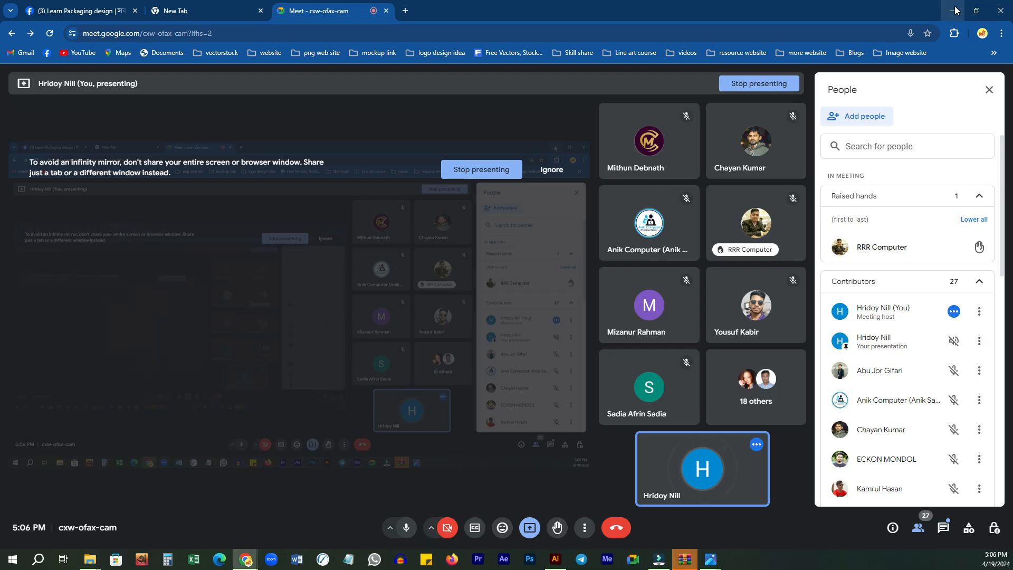
{"action": "left_click", "coordinate": [955, 10]}
{"action": "left_click", "coordinate": [425, 382]}
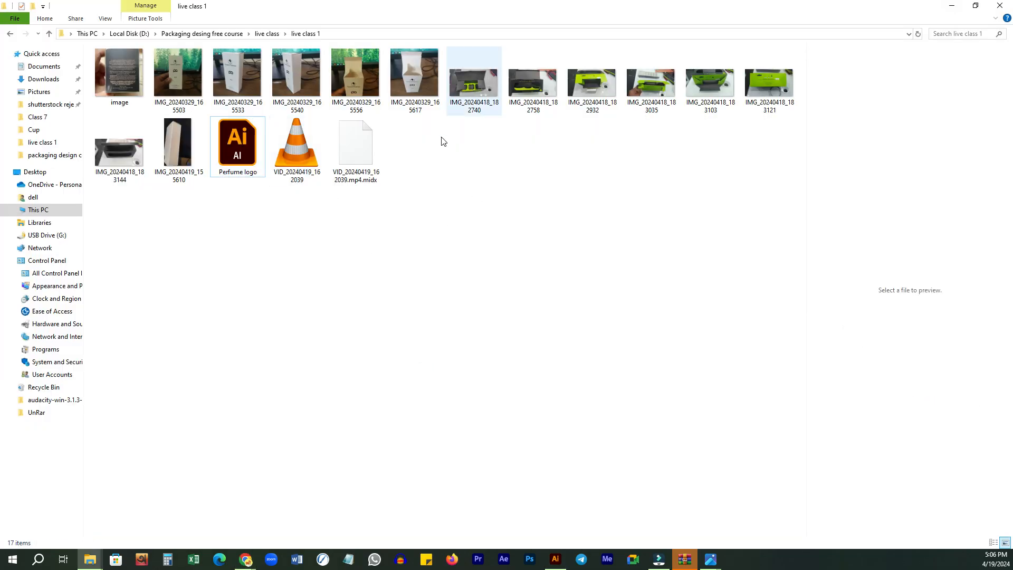
{"action": "double_click", "coordinate": [124, 66]}
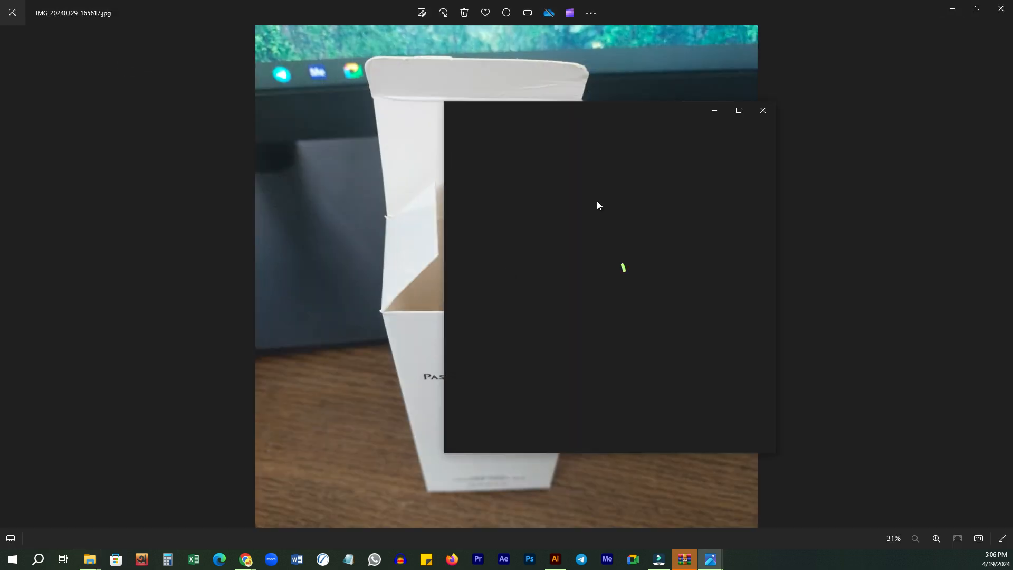
{"action": "left_click", "coordinate": [745, 109]}
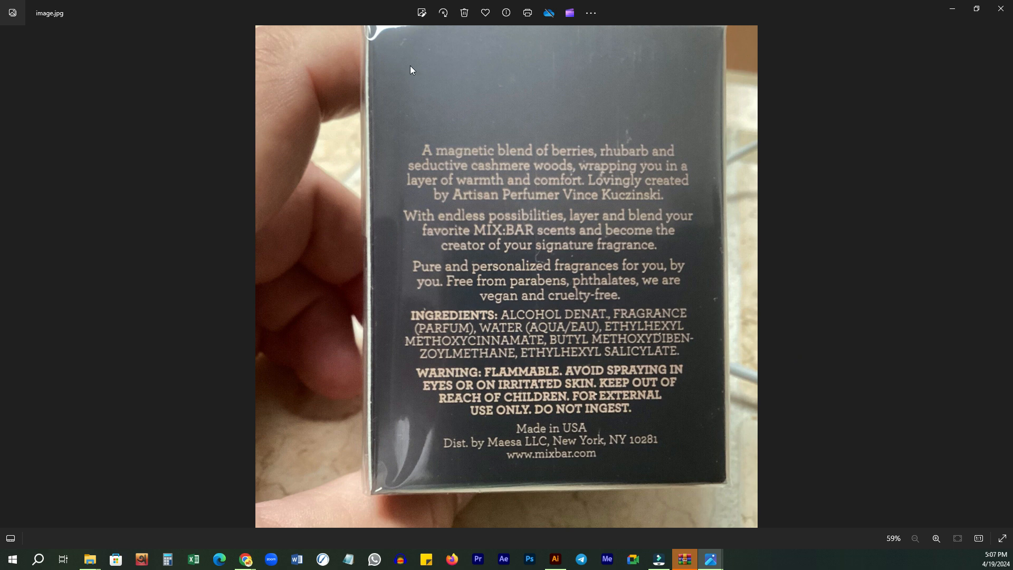
- Capture the printed text area of the perfume box photo as a screenshot and copy it to the clipboard
{"action": "key", "text": "Print"}
{"action": "left_click_drag", "start_coordinate": [388, 125], "coordinate": [722, 464]}
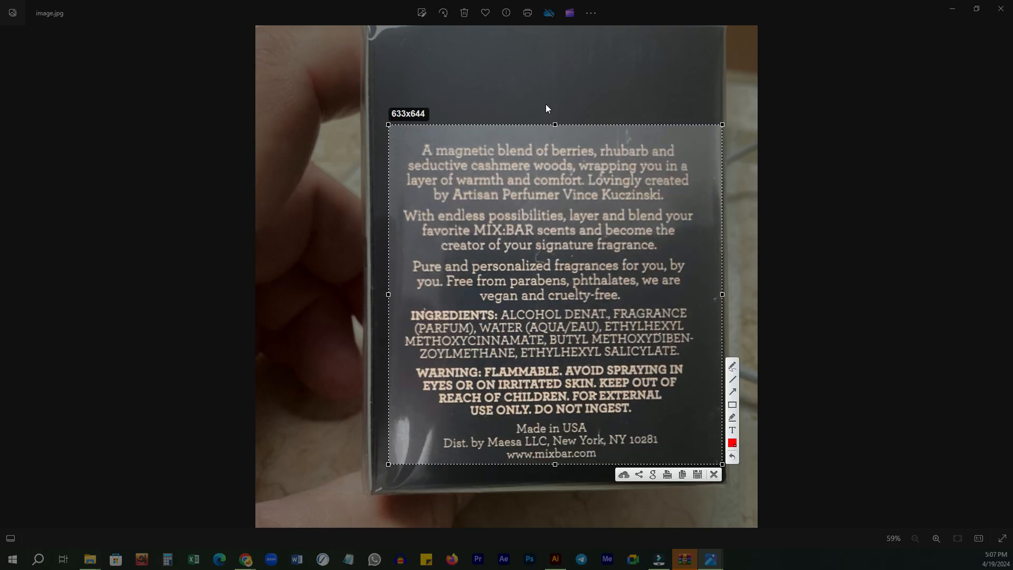
{"action": "left_click", "coordinate": [681, 476]}
- Switch to Chrome and open a new browser tab
{"action": "mouse_move", "coordinate": [245, 559]}
{"action": "left_click", "coordinate": [199, 523]}
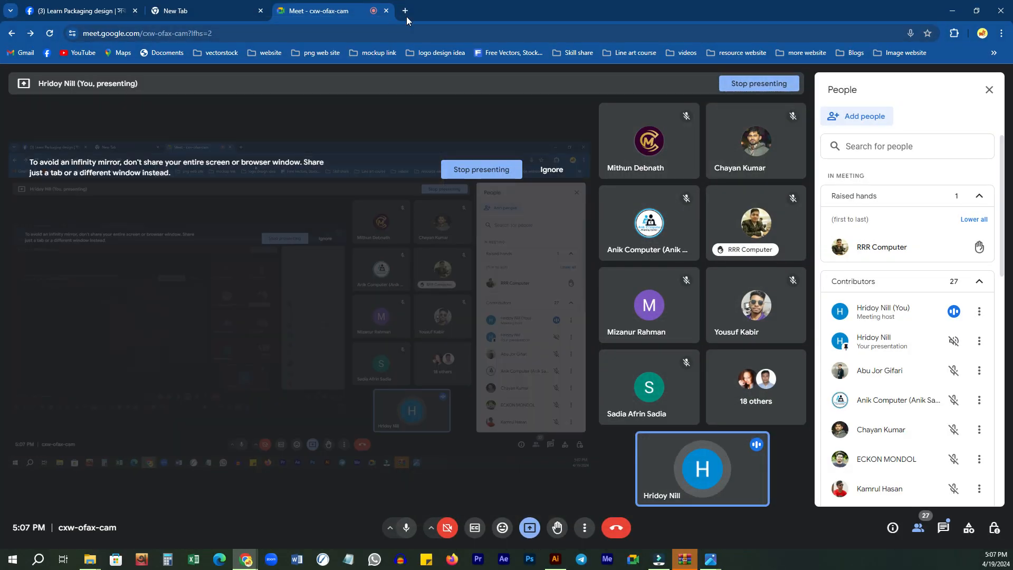
{"action": "left_click", "coordinate": [405, 11]}
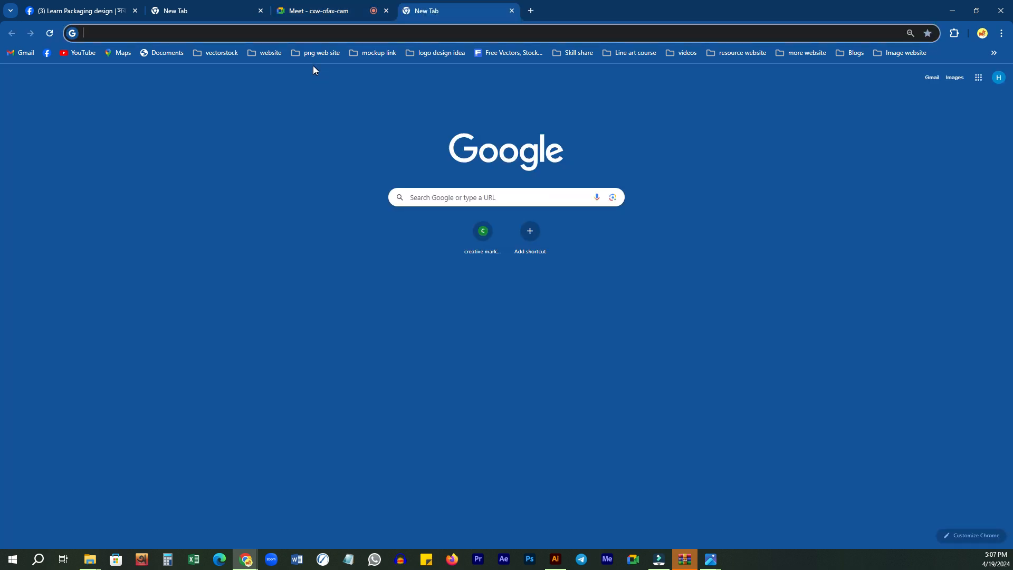
{"action": "type", "text": "ima"}
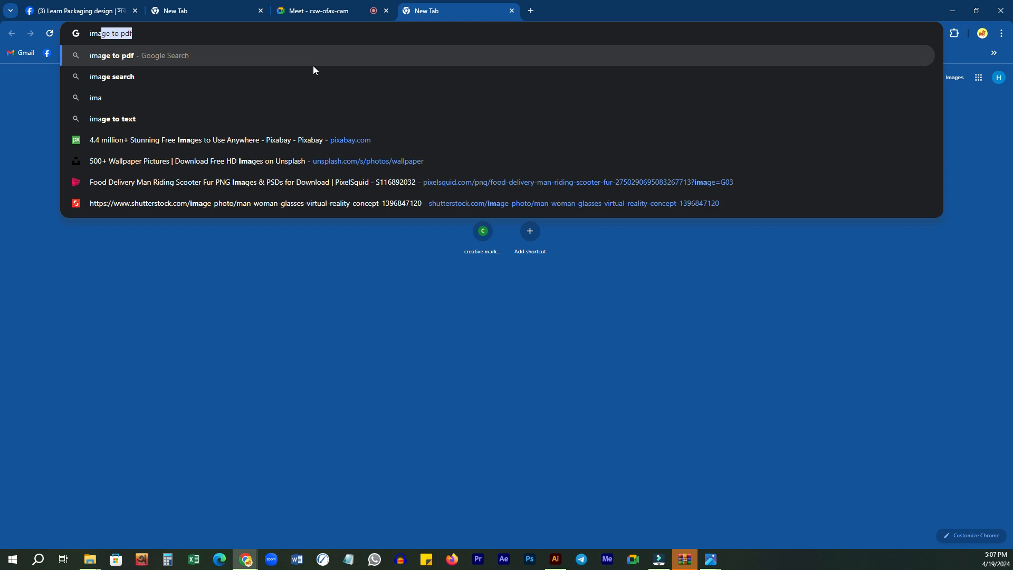
{"action": "key", "text": "BackSpace"}
{"action": "key", "text": "BackSpace"}
{"action": "type", "text": "spre"}
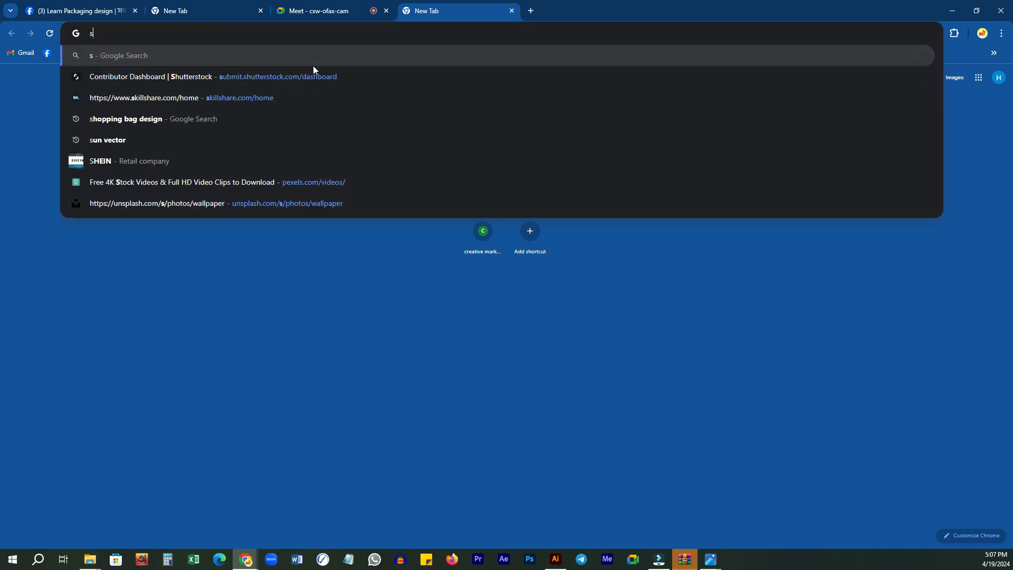
{"action": "key", "text": "BackSpace"}
{"action": "key", "text": "BackSpace"}
{"action": "key", "text": "BackSpace"}
{"action": "key", "text": "BackSpace"}
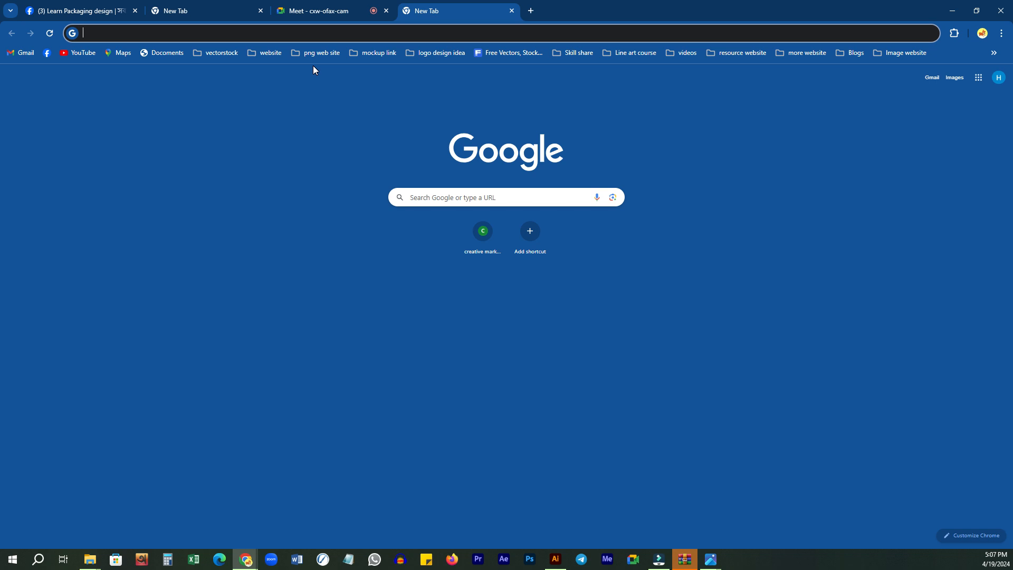
- Open Prepostseo's Image to Text converter, paste the copied capture and extract its text
{"action": "type", "text": "pre"}
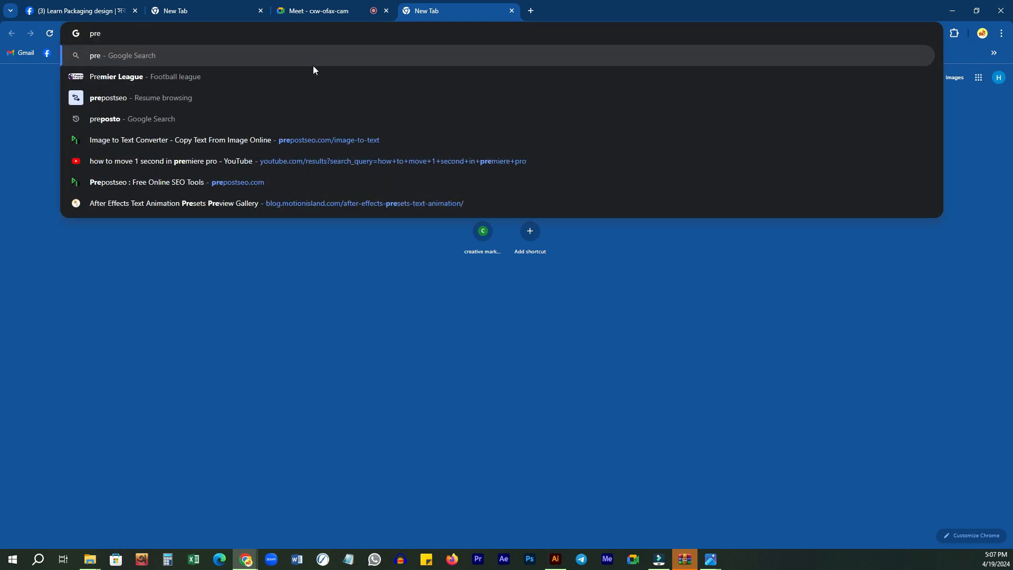
{"action": "left_click", "coordinate": [235, 148]}
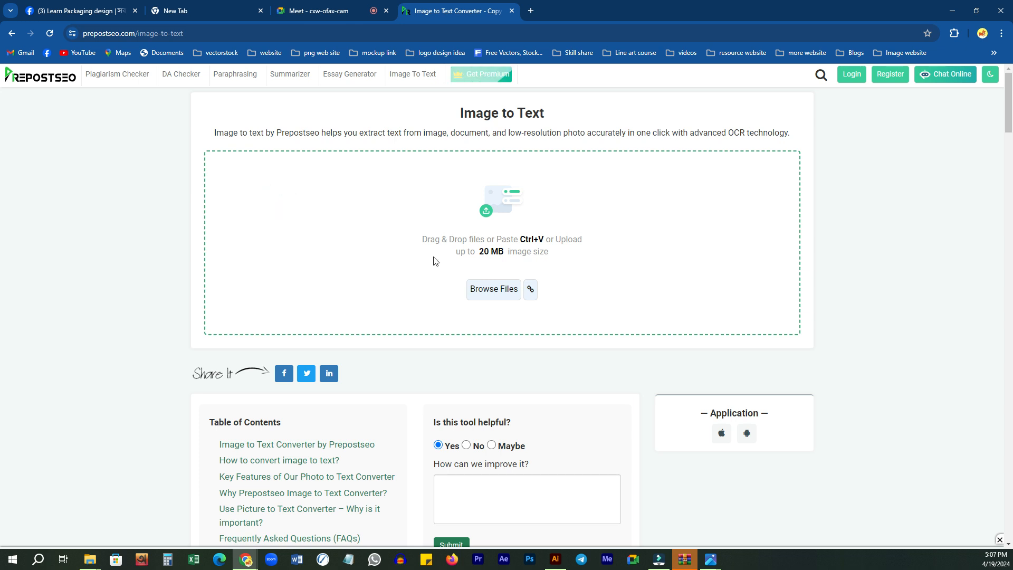
{"action": "key", "text": "ctrl+v"}
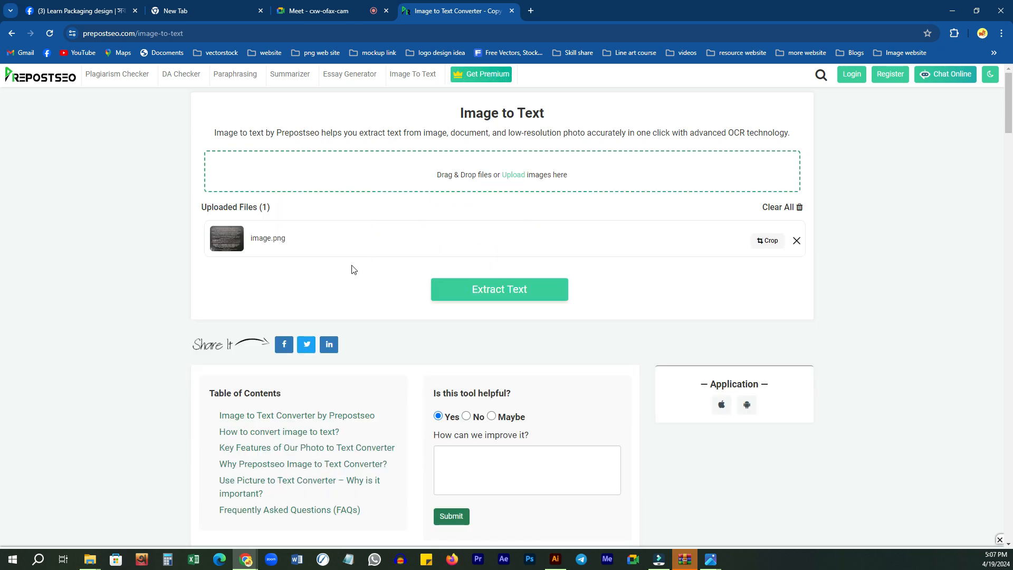
{"action": "left_click", "coordinate": [528, 298]}
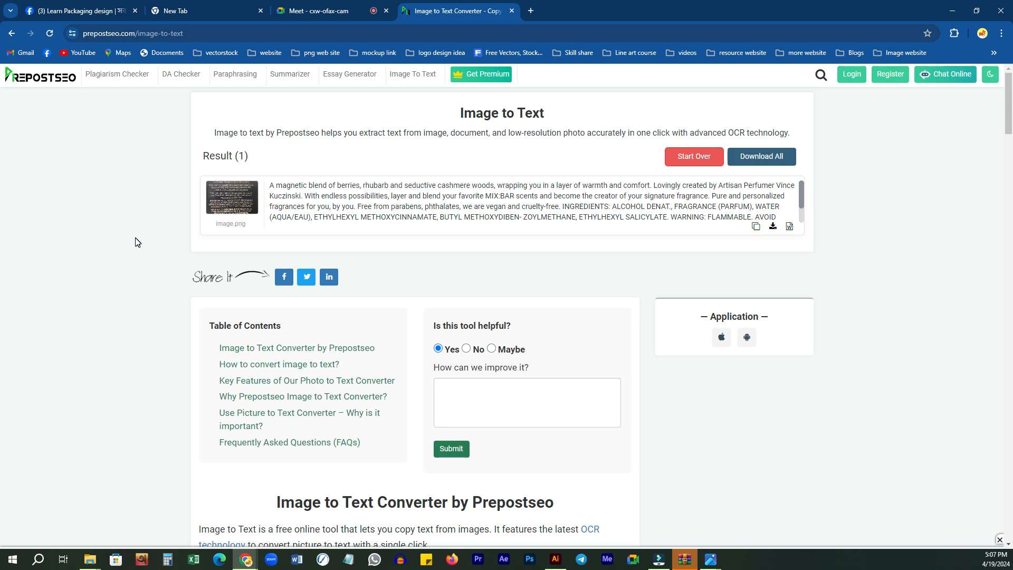
{"action": "scroll", "coordinate": [458, 219], "scroll_direction": "down", "scroll_amount": 2}
{"action": "scroll", "coordinate": [540, 219], "scroll_direction": "up", "scroll_amount": 2}
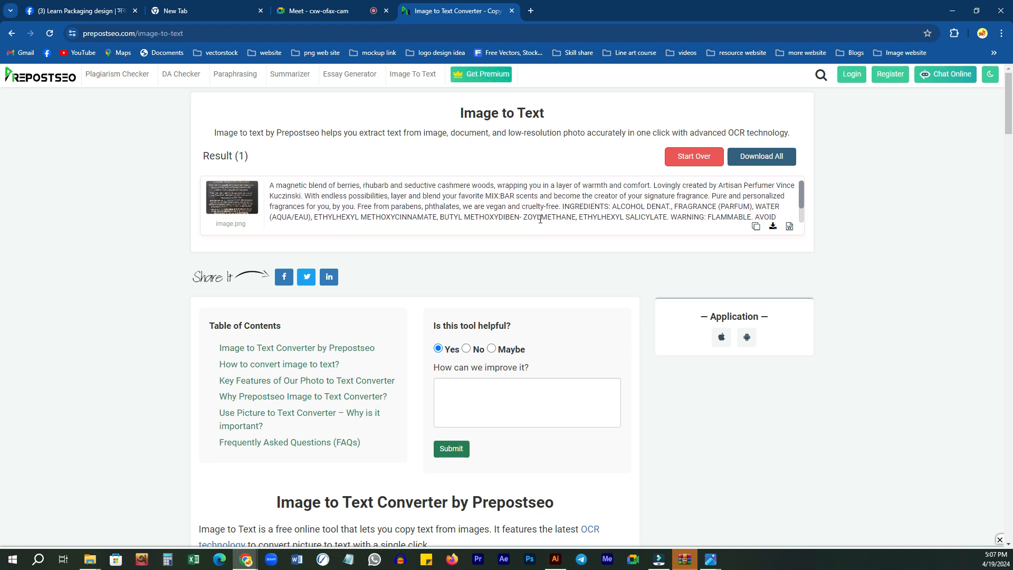
- Copy the extracted description text, switch to Illustrator and paste it into a new text frame on the box's back panel
{"action": "left_click", "coordinate": [756, 227]}
{"action": "left_click", "coordinate": [561, 557]}
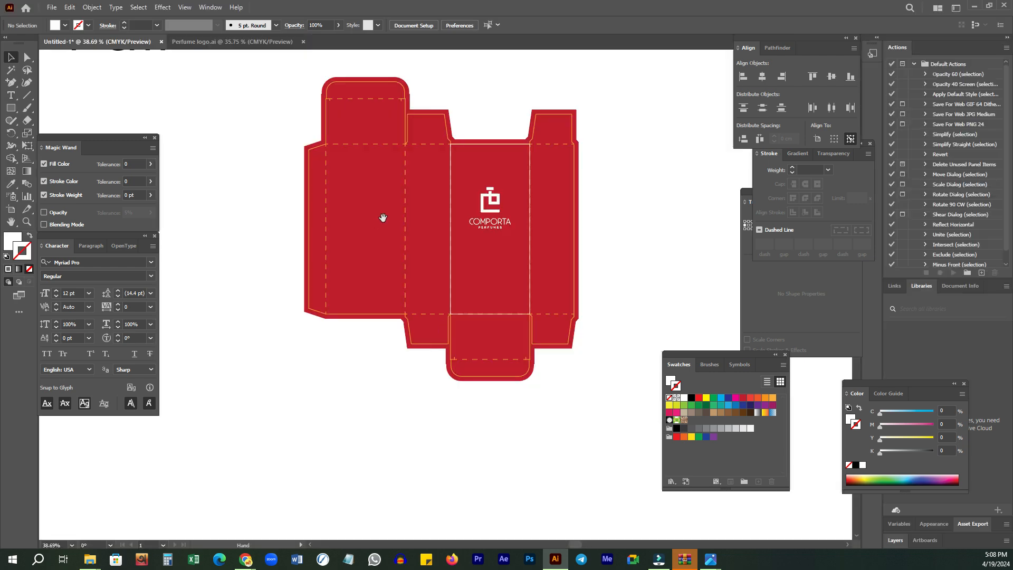
{"action": "left_click_drag", "start_coordinate": [381, 218], "coordinate": [439, 240]}
{"action": "left_click_drag", "start_coordinate": [414, 174], "coordinate": [474, 267]}
{"action": "left_click_drag", "start_coordinate": [421, 241], "coordinate": [461, 372]}
{"action": "key", "text": "t"}
{"action": "key", "text": "ctrl+v"}
- Format the pasted description at 8 pt in white, and widen and shorten its frame to suit the back panel
{"action": "key", "text": "ctrl+a"}
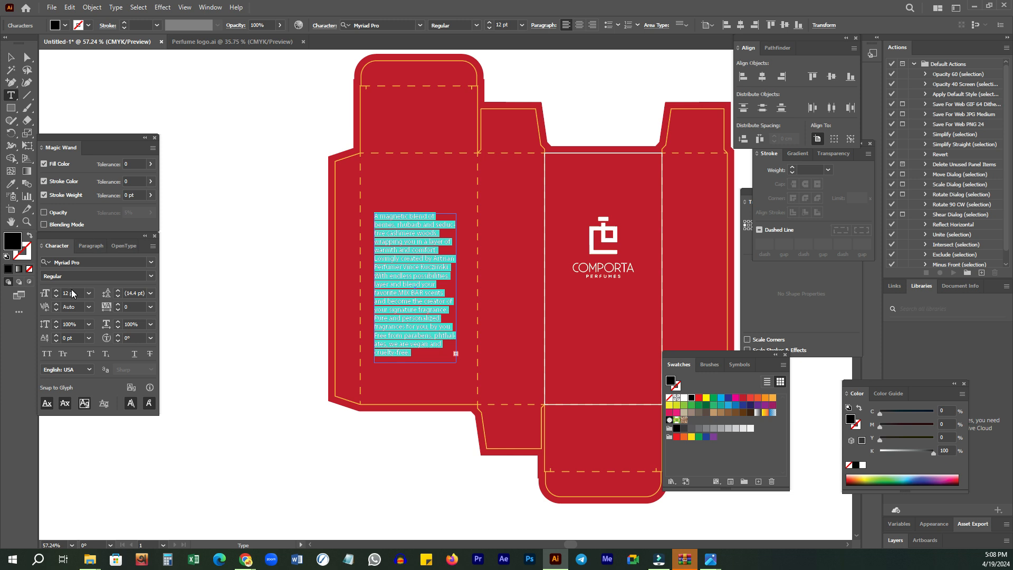
{"action": "scroll", "coordinate": [72, 294], "scroll_direction": "down", "scroll_amount": 4}
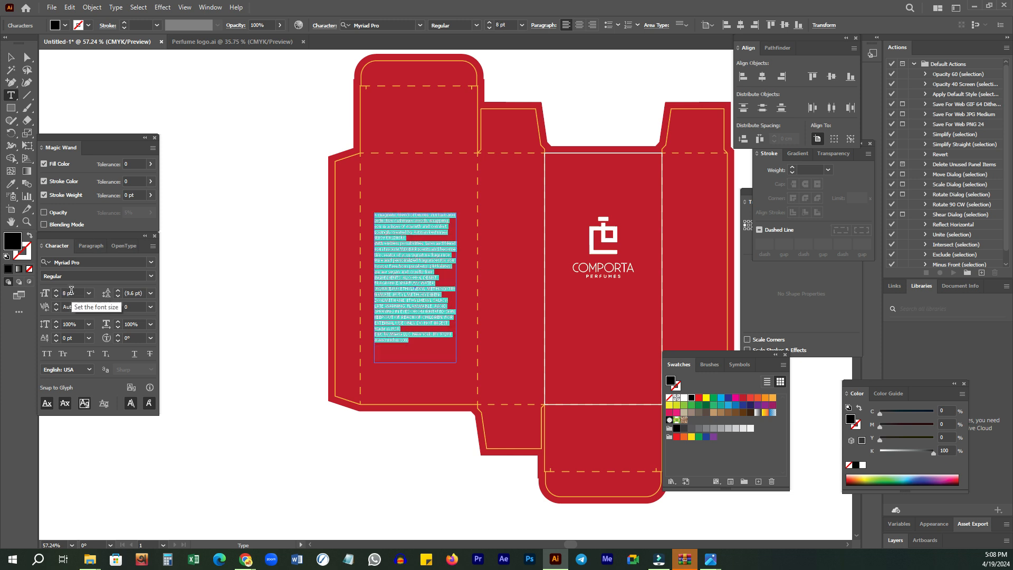
{"action": "left_click", "coordinate": [11, 57]}
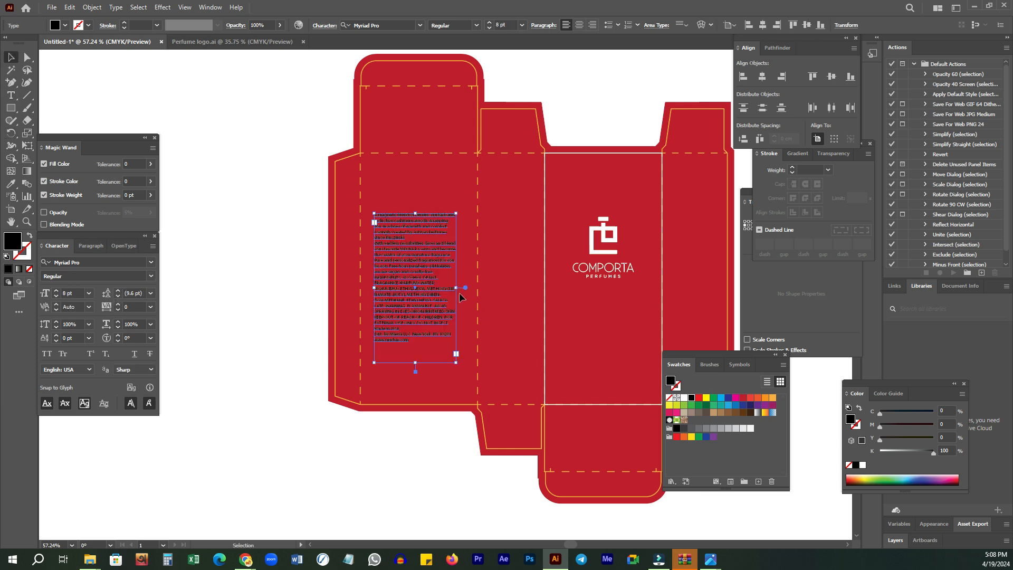
{"action": "left_click_drag", "start_coordinate": [457, 288], "coordinate": [475, 288]}
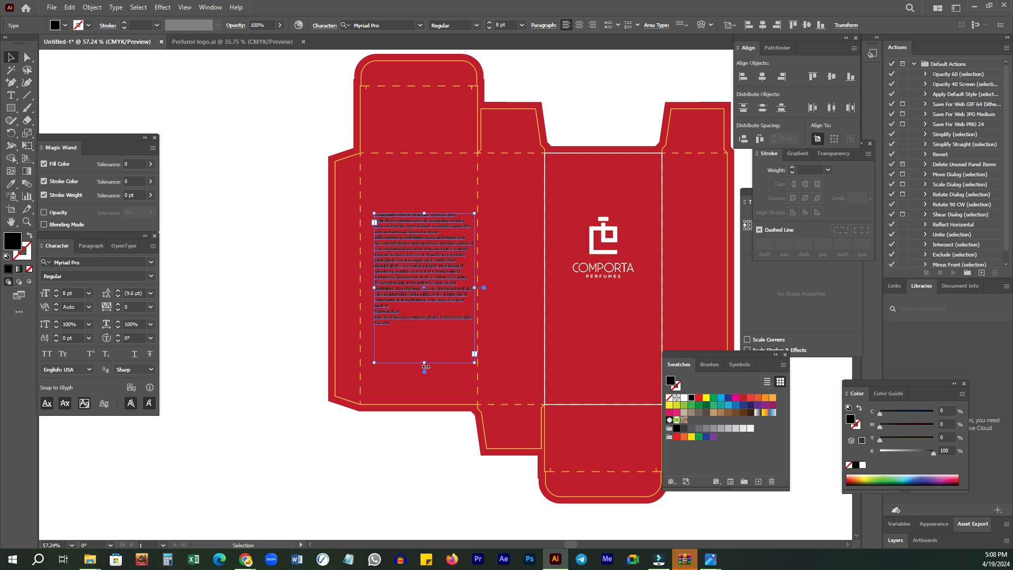
{"action": "left_click_drag", "start_coordinate": [427, 364], "coordinate": [424, 339]}
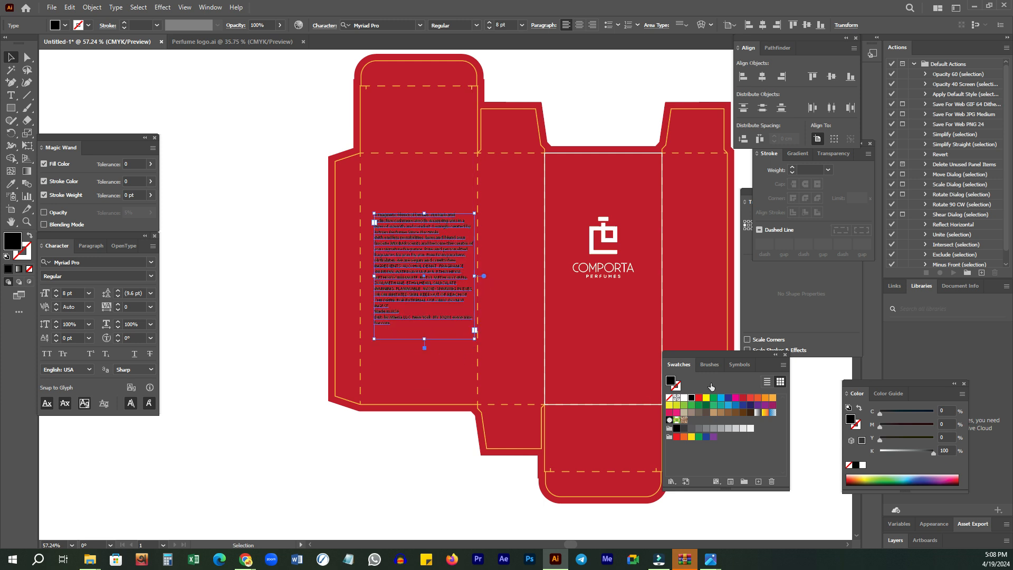
{"action": "left_click", "coordinate": [682, 399]}
{"action": "left_click", "coordinate": [240, 400]}
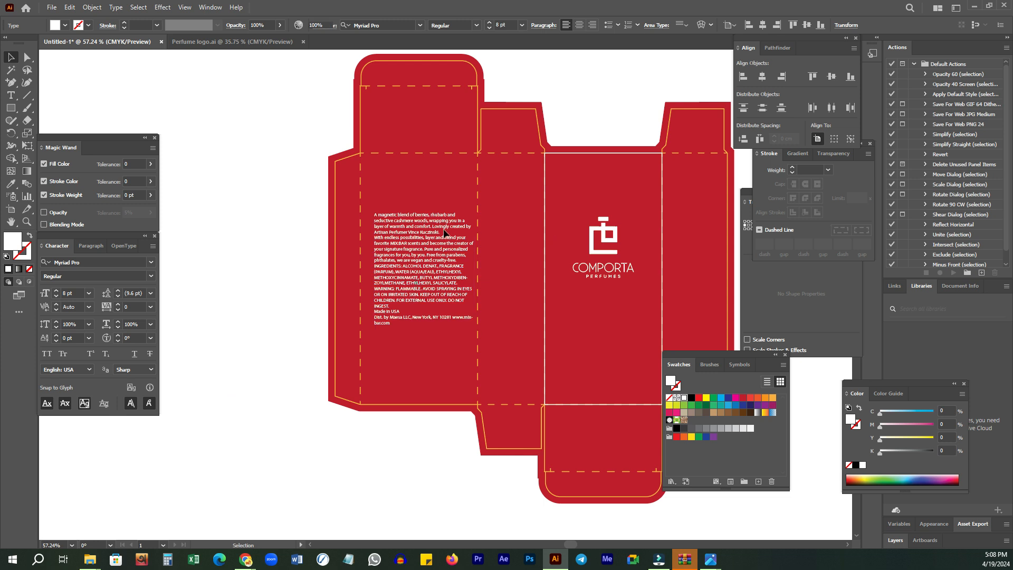
- Move the description text down into the lower part of the back panel
{"action": "left_click_drag", "start_coordinate": [416, 280], "coordinate": [406, 279]}
{"action": "left_click_drag", "start_coordinate": [514, 239], "coordinate": [451, 253]}
{"action": "left_click_drag", "start_coordinate": [515, 291], "coordinate": [466, 283]}
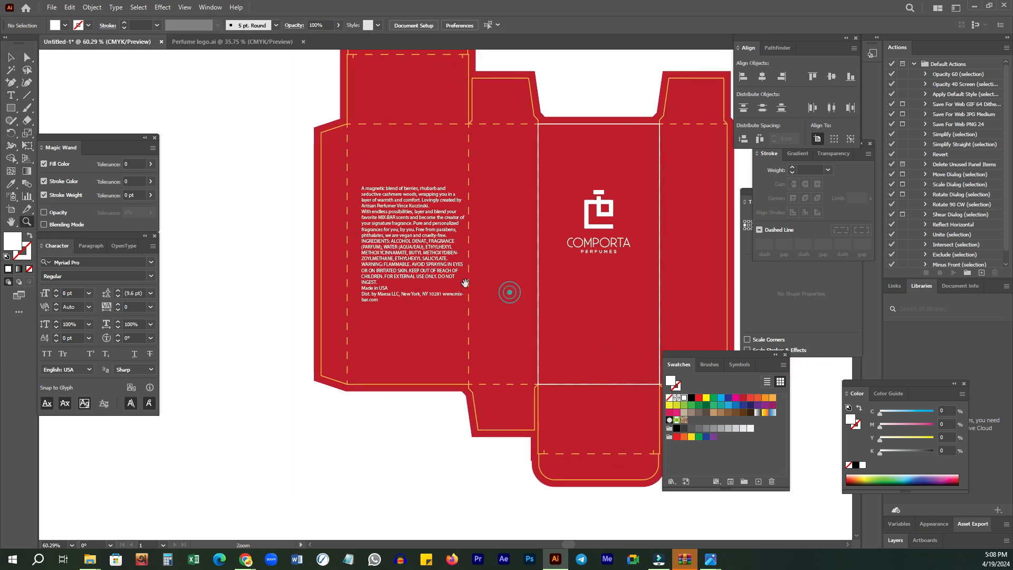
{"action": "left_click_drag", "start_coordinate": [392, 298], "coordinate": [393, 345]}
{"action": "left_click", "coordinate": [410, 446]}
{"action": "left_click", "coordinate": [397, 249]}
{"action": "left_click", "coordinate": [400, 420]}
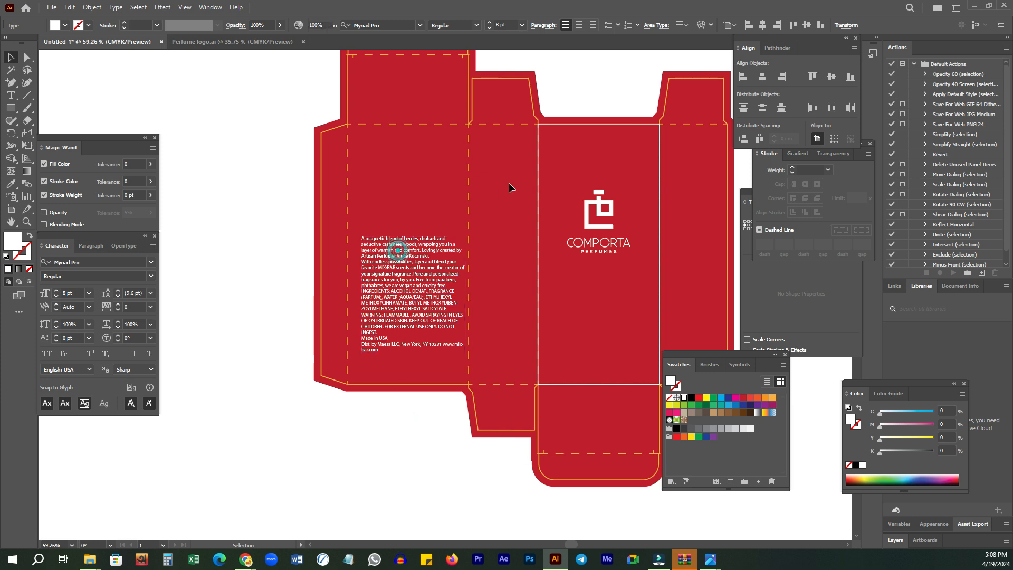
- Set the description text to 6 pt, shorten its frame to fit the lines and move it lower on the back panel
{"action": "left_click_drag", "start_coordinate": [397, 250], "coordinate": [499, 257]}
{"action": "left_click_drag", "start_coordinate": [460, 364], "coordinate": [458, 306]}
{"action": "left_click", "coordinate": [381, 170]}
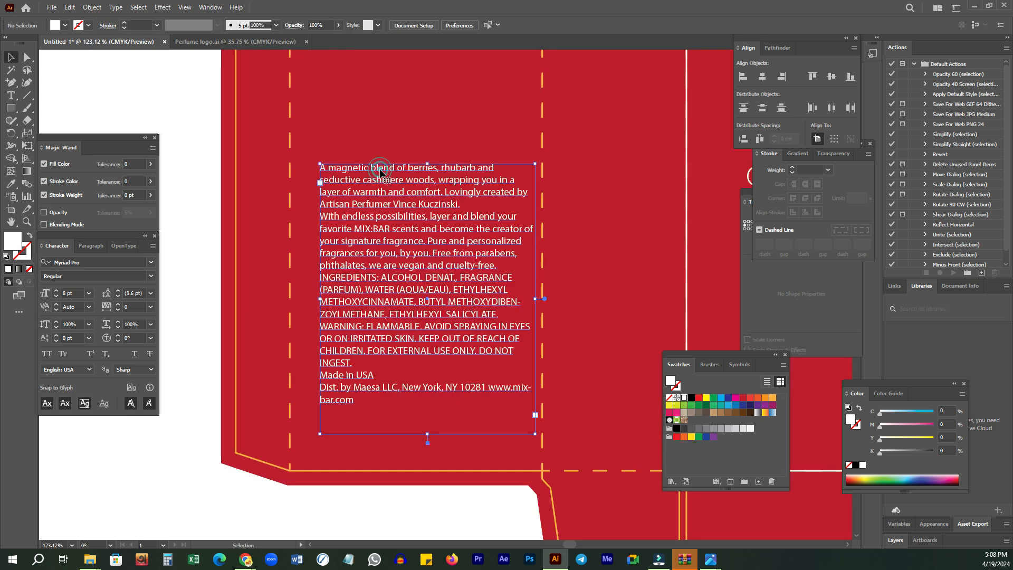
{"action": "scroll", "coordinate": [78, 301], "scroll_direction": "down", "scroll_amount": 2}
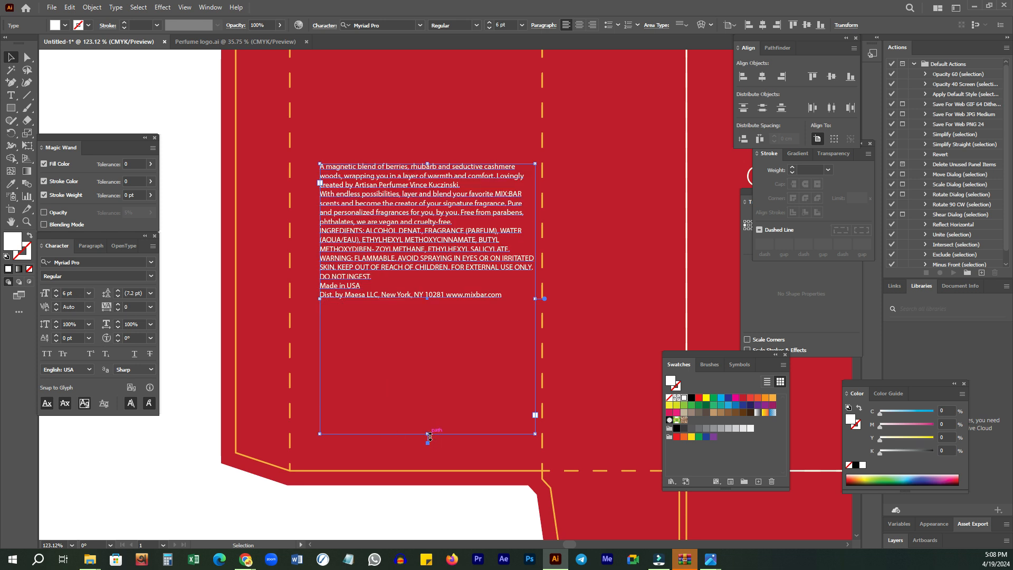
{"action": "left_click_drag", "start_coordinate": [430, 435], "coordinate": [427, 312]}
{"action": "left_click_drag", "start_coordinate": [408, 213], "coordinate": [408, 310]}
- Lengthen the description frame, shift it slightly up and set its line spacing to 10 pt
{"action": "left_click_drag", "start_coordinate": [428, 411], "coordinate": [427, 429]}
{"action": "scroll", "coordinate": [138, 291], "scroll_direction": "up", "scroll_amount": 2}
{"action": "left_click_drag", "start_coordinate": [430, 263], "coordinate": [429, 248]}
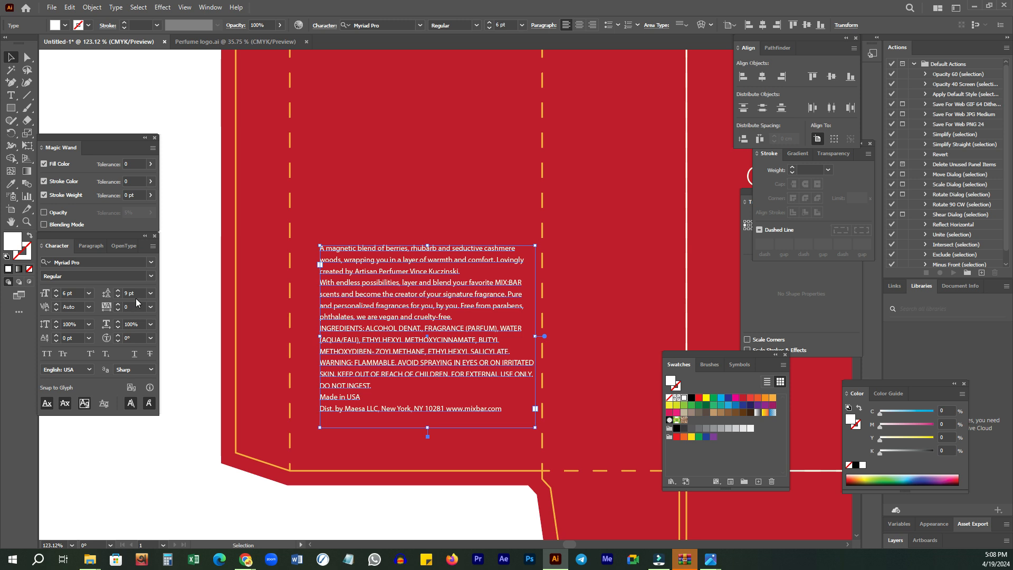
{"action": "scroll", "coordinate": [135, 293], "scroll_direction": "up", "scroll_amount": 1}
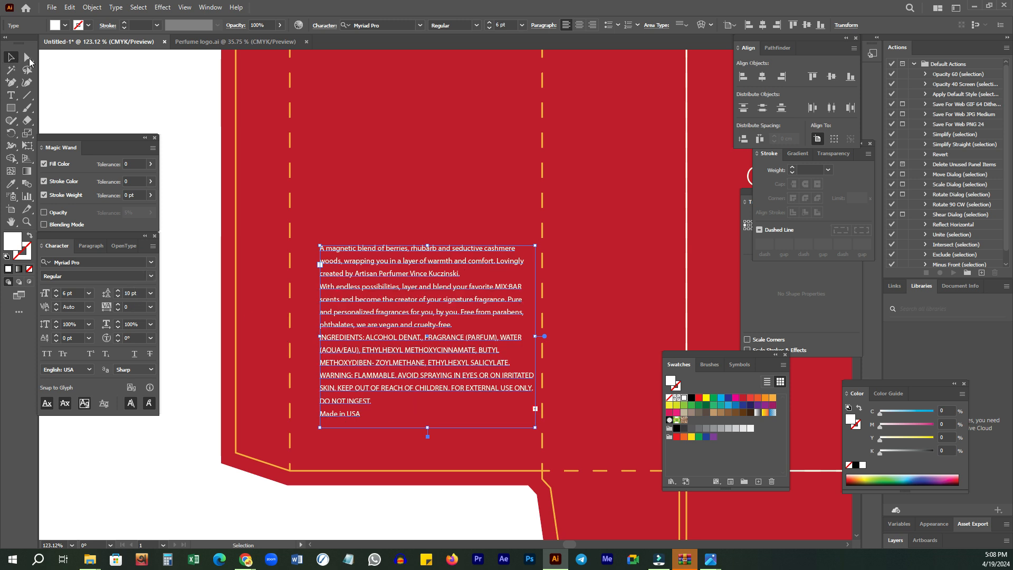
{"action": "left_click", "coordinate": [187, 474]}
- Nudge the description down about 0.18 cm and extend its frame so the final distributor line fits
{"action": "left_click_drag", "start_coordinate": [402, 389], "coordinate": [402, 395]}
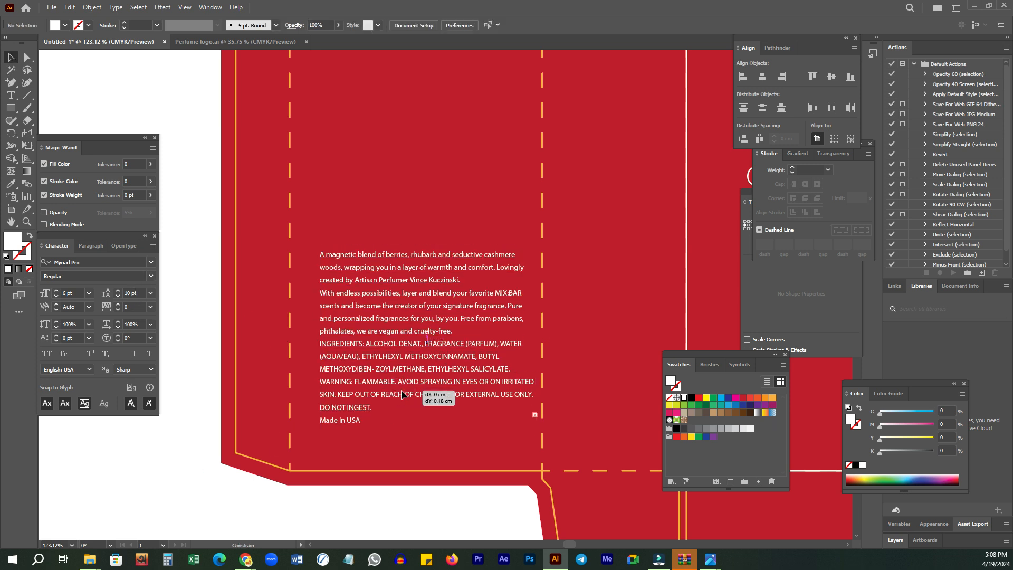
{"action": "left_click", "coordinate": [426, 434]}
{"action": "left_click_drag", "start_coordinate": [428, 433], "coordinate": [428, 452]}
{"action": "left_click", "coordinate": [567, 285]}
{"action": "left_click", "coordinate": [541, 296], "text": "alt"}
{"action": "left_click", "coordinate": [541, 296], "text": "alt"}
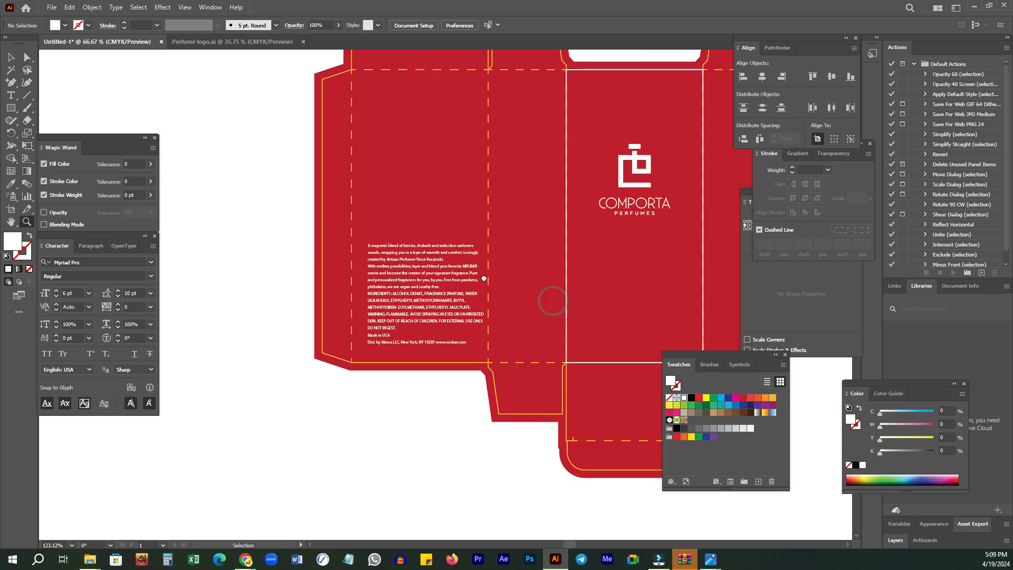
- Switch to the Meet call in Chrome to check on the participants, and return to Illustrator
{"action": "mouse_move", "coordinate": [251, 562]}
{"action": "left_click", "coordinate": [188, 504]}
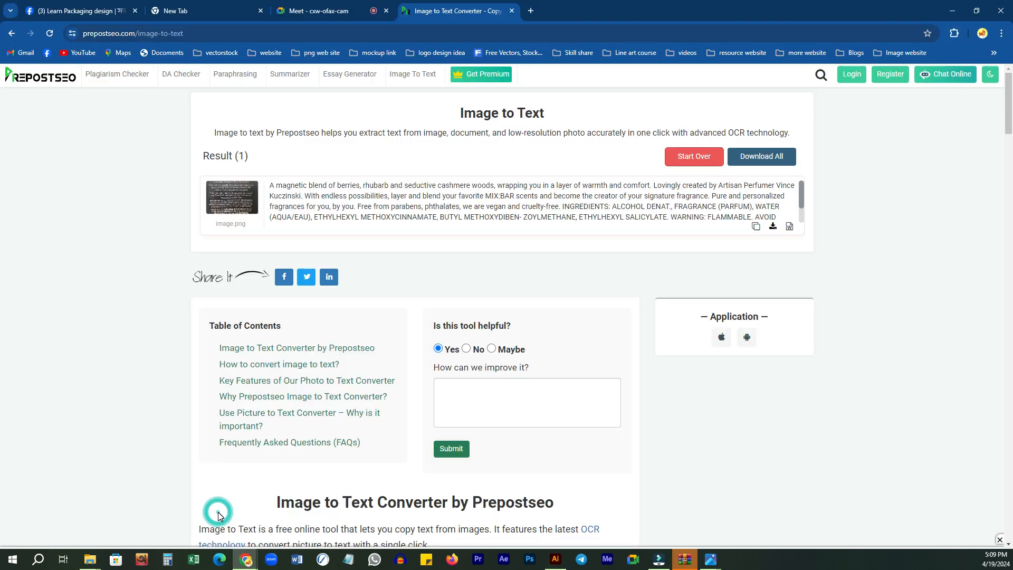
{"action": "left_click", "coordinate": [336, 10]}
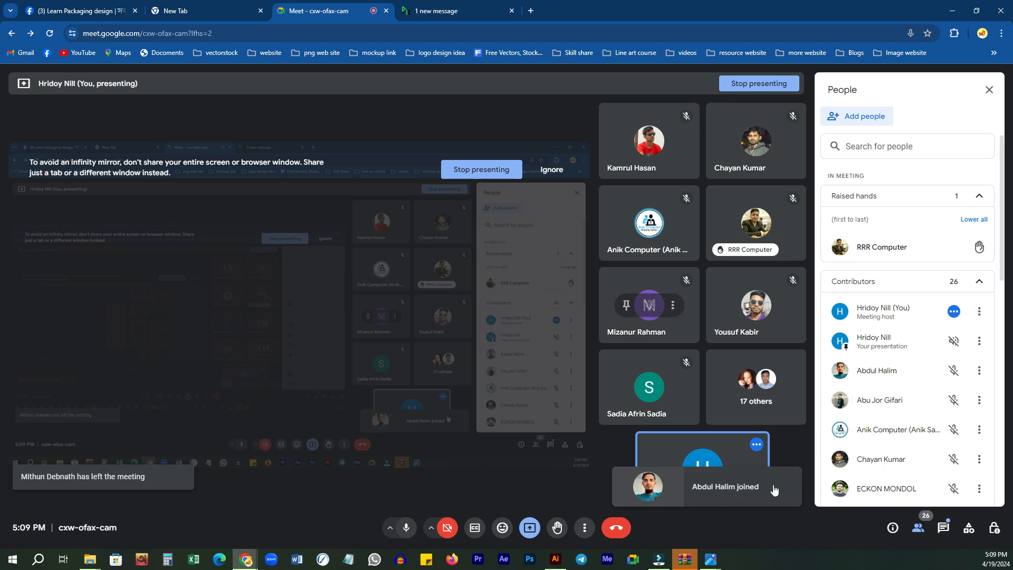
{"action": "left_click", "coordinate": [557, 559]}
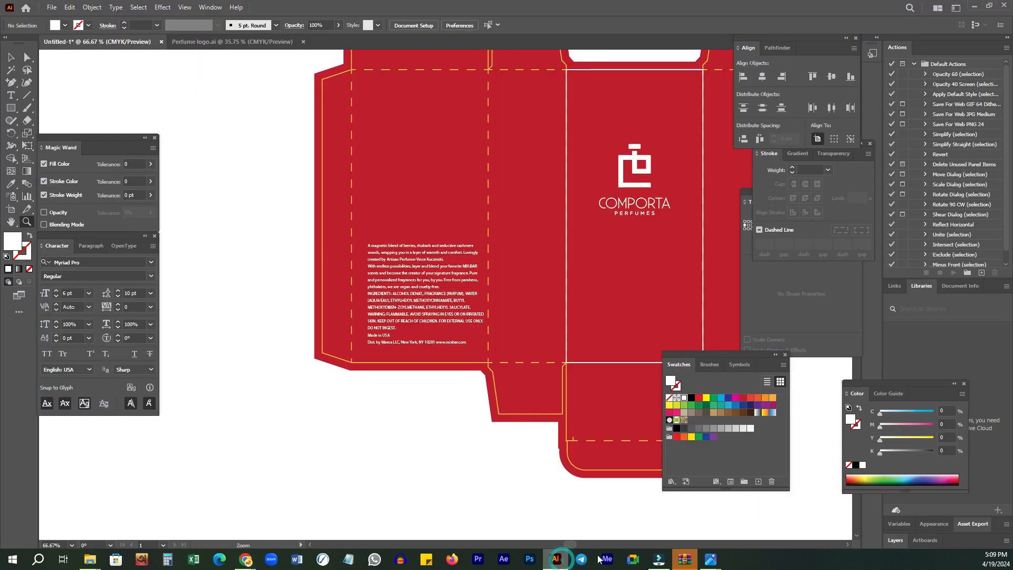
- Draw a 7 × 15 cm rectangle with a white 1 pt stroke and no fill over the back panel
{"action": "left_click_drag", "start_coordinate": [438, 363], "coordinate": [404, 361]}
{"action": "left_click_drag", "start_coordinate": [390, 284], "coordinate": [393, 326]}
{"action": "left_click", "coordinate": [29, 236]}
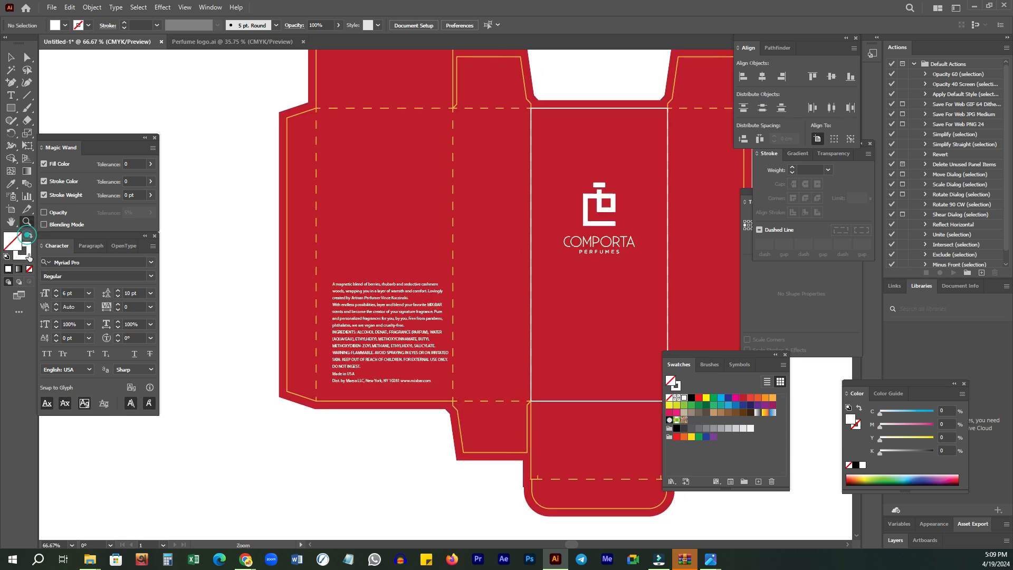
{"action": "key", "text": "m"}
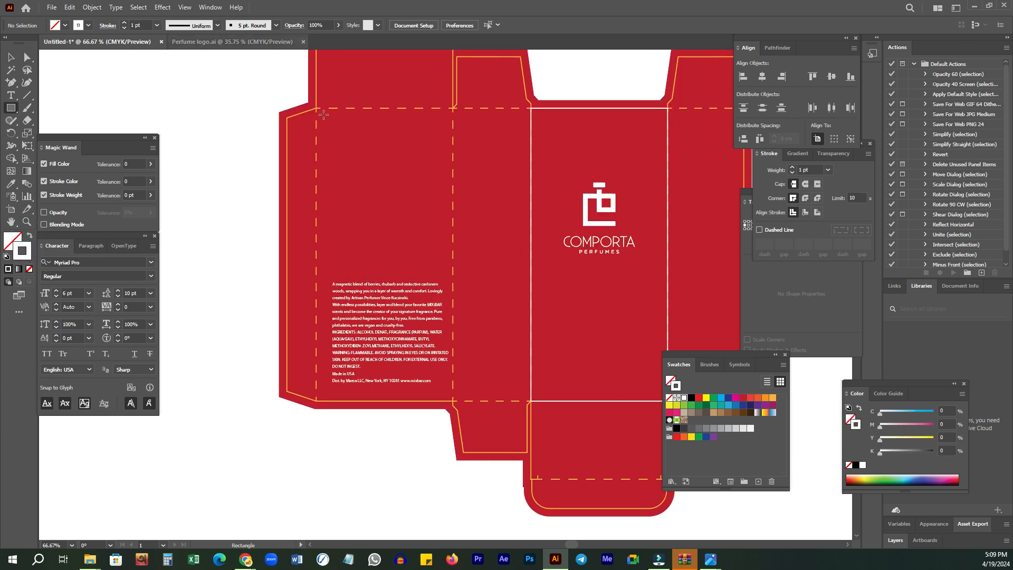
{"action": "left_click_drag", "start_coordinate": [316, 109], "coordinate": [453, 401]}
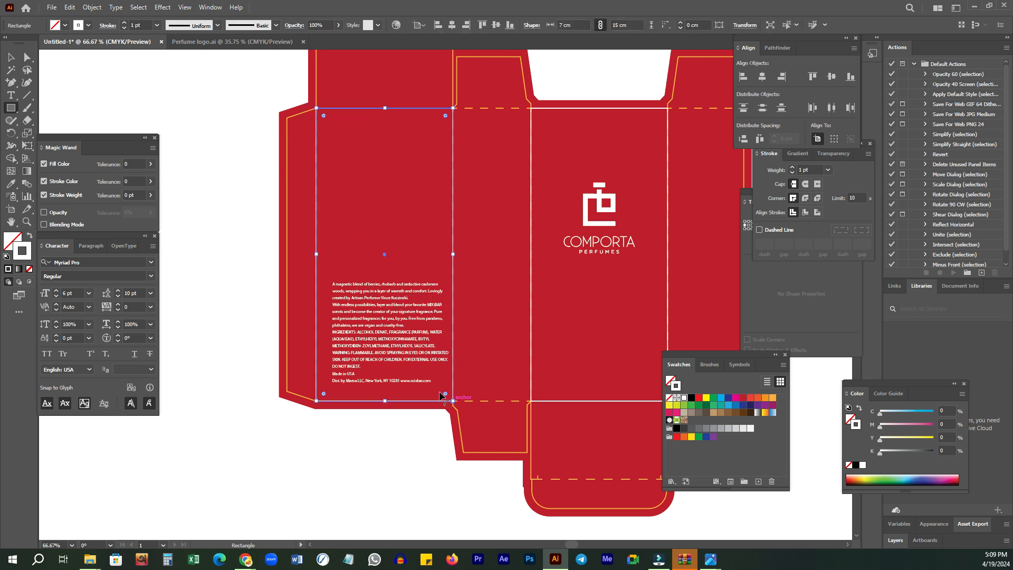
- Centre the description text horizontally on the 7 × 15 cm rectangle and remove that helper rectangle
{"action": "key", "text": "v"}
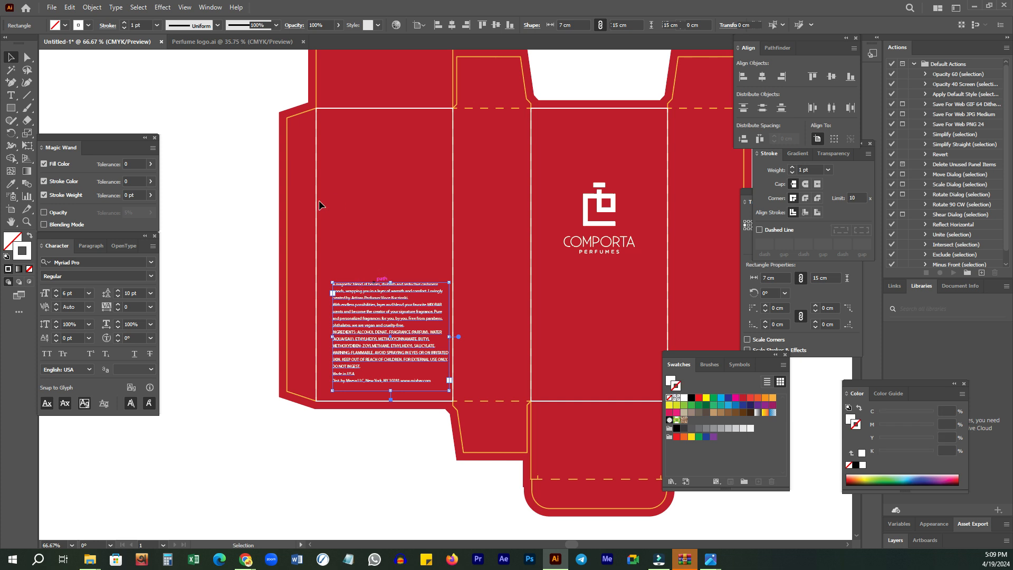
{"action": "left_click", "coordinate": [317, 200], "text": "shift"}
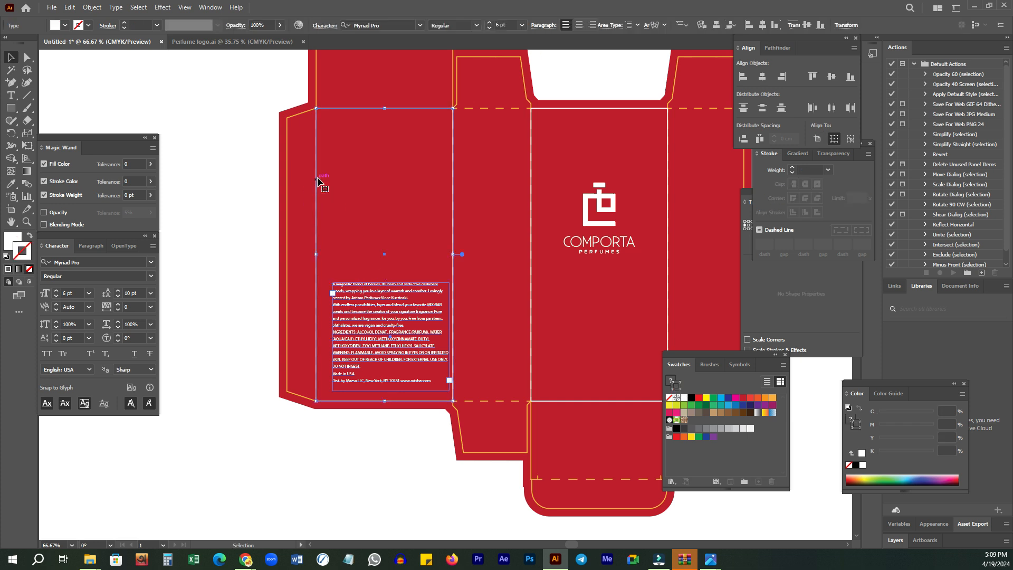
{"action": "left_click", "coordinate": [317, 180]}
{"action": "left_click", "coordinate": [762, 81]}
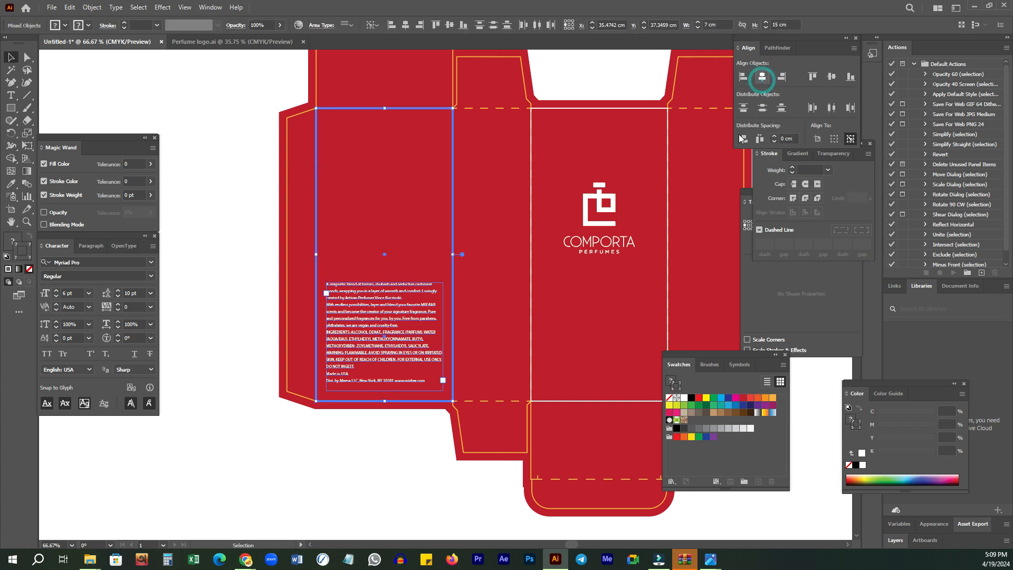
{"action": "left_click", "coordinate": [226, 331]}
{"action": "left_click", "coordinate": [316, 226]}
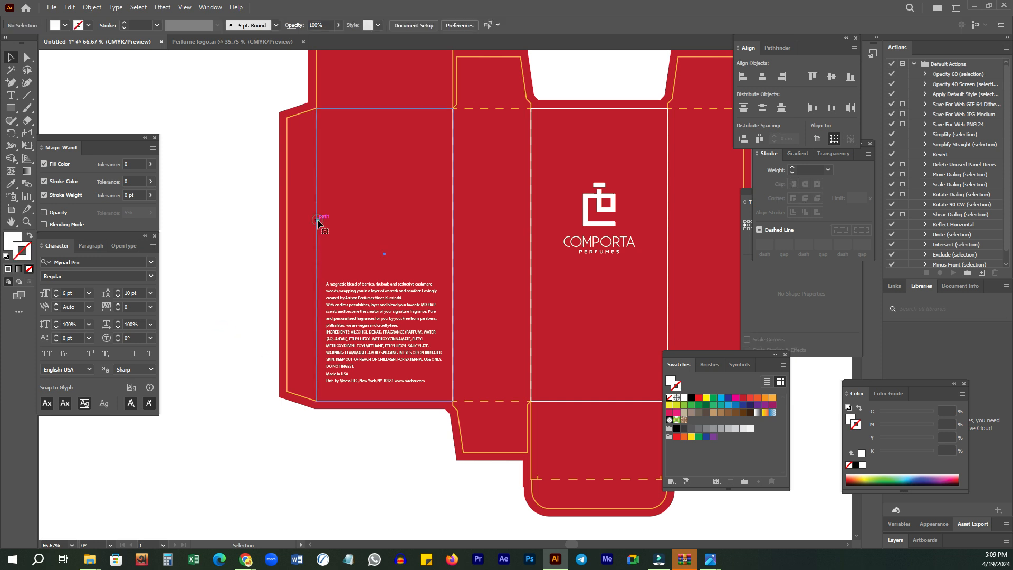
{"action": "key", "text": "ctrl+h"}
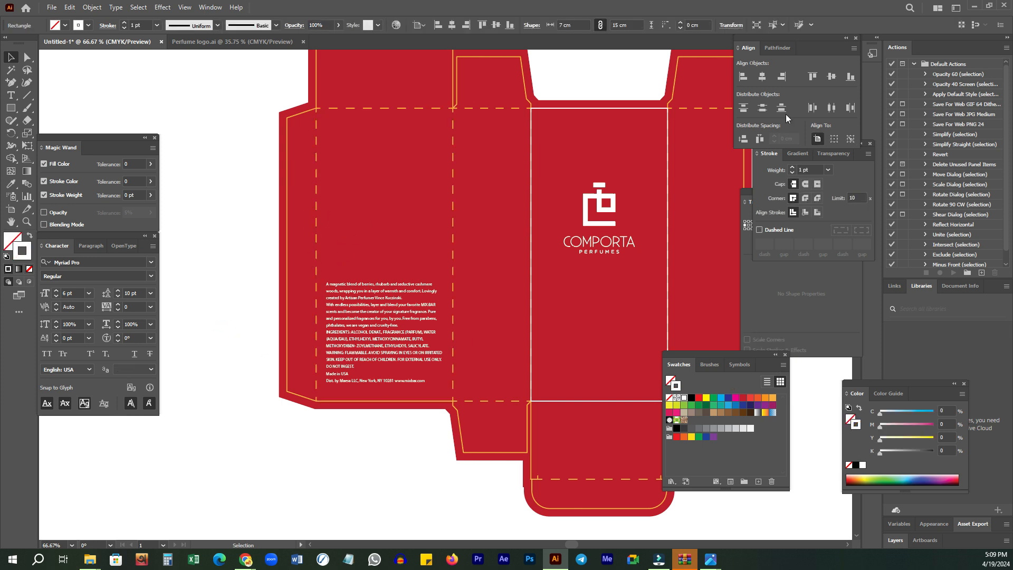
- Review the whole box layout, checking the description on the back panel and the logo on the front
{"action": "left_click_drag", "start_coordinate": [438, 275], "coordinate": [412, 278]}
{"action": "left_click_drag", "start_coordinate": [538, 279], "coordinate": [461, 279]}
{"action": "left_click_drag", "start_coordinate": [571, 289], "coordinate": [486, 275]}
{"action": "key", "text": "v"}
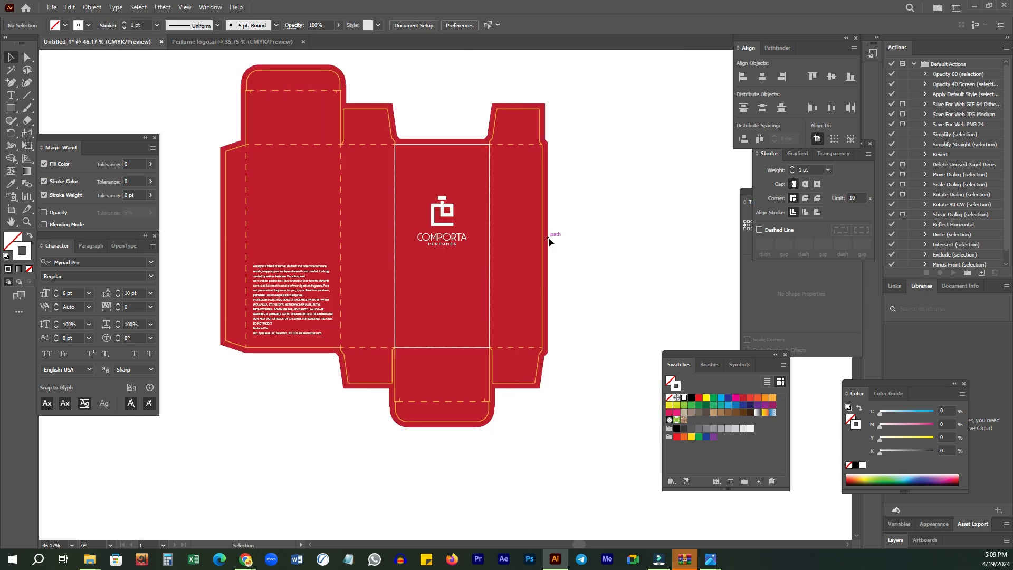
{"action": "left_click_drag", "start_coordinate": [592, 280], "coordinate": [622, 271]}
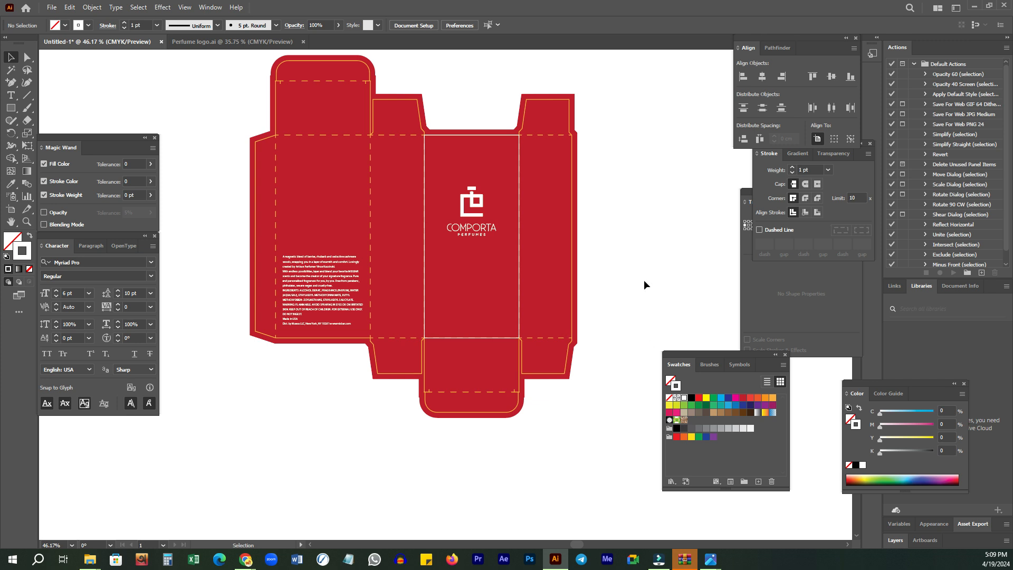
{"action": "key", "text": "z"}
{"action": "left_click_drag", "start_coordinate": [296, 84], "coordinate": [395, 210]}
{"action": "key", "text": "space"}
{"action": "left_click_drag", "start_coordinate": [438, 253], "coordinate": [426, 195]}
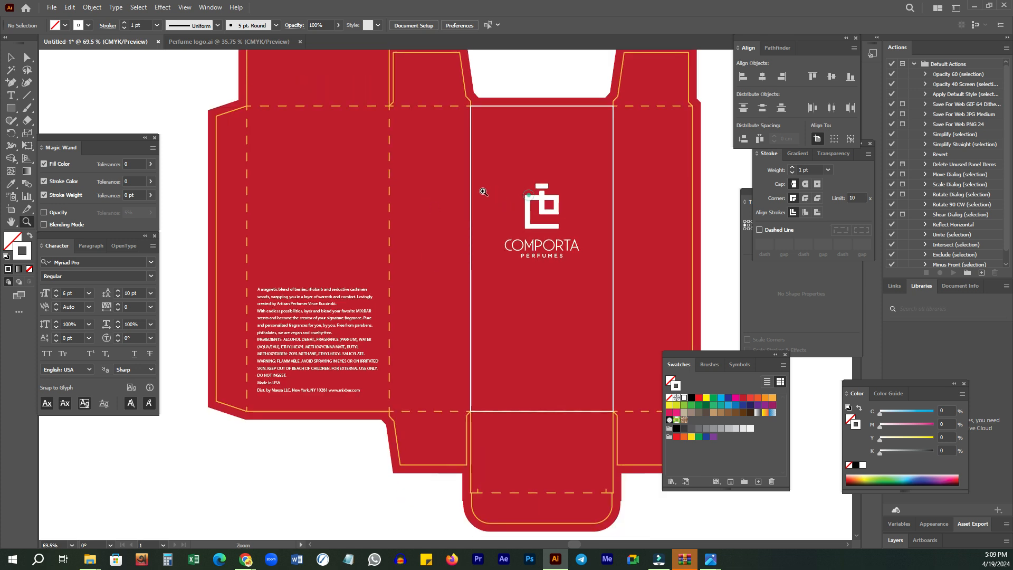
- Remove the white-stroked helper rectangle surrounding the logo on the front panel
{"action": "left_click_drag", "start_coordinate": [520, 207], "coordinate": [488, 182]}
{"action": "key", "text": "v"}
{"action": "left_click", "coordinate": [489, 173]}
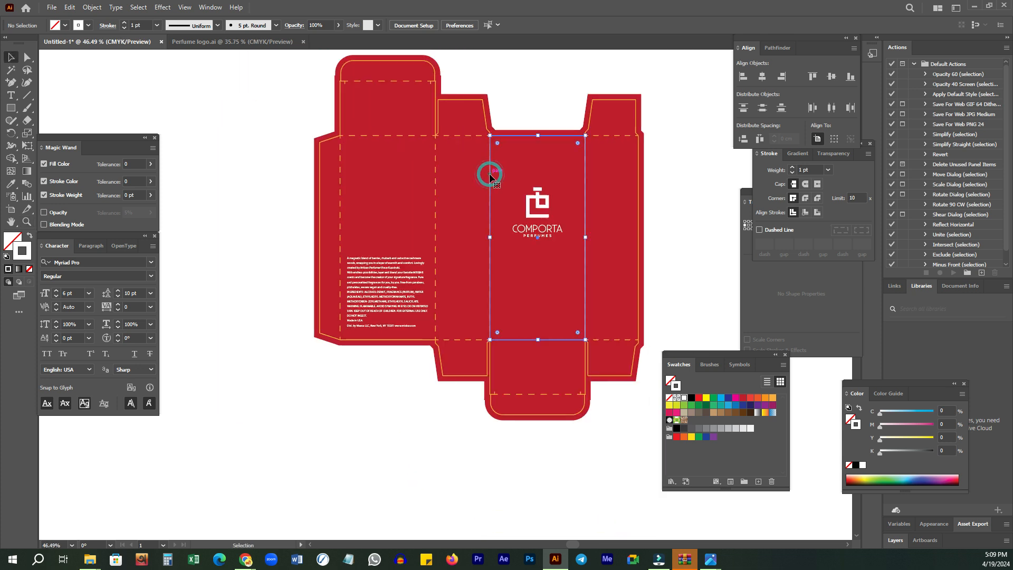
{"action": "scroll", "coordinate": [644, 245], "scroll_direction": "up", "scroll_amount": 1}
{"action": "left_click", "coordinate": [651, 218]}
- Place a smaller copy of the COMPORTA PERFUMES logo, about 2.12 cm wide, centred on the lid panel above the back panel
{"action": "key", "text": "space"}
{"action": "left_click_drag", "start_coordinate": [667, 244], "coordinate": [668, 216]}
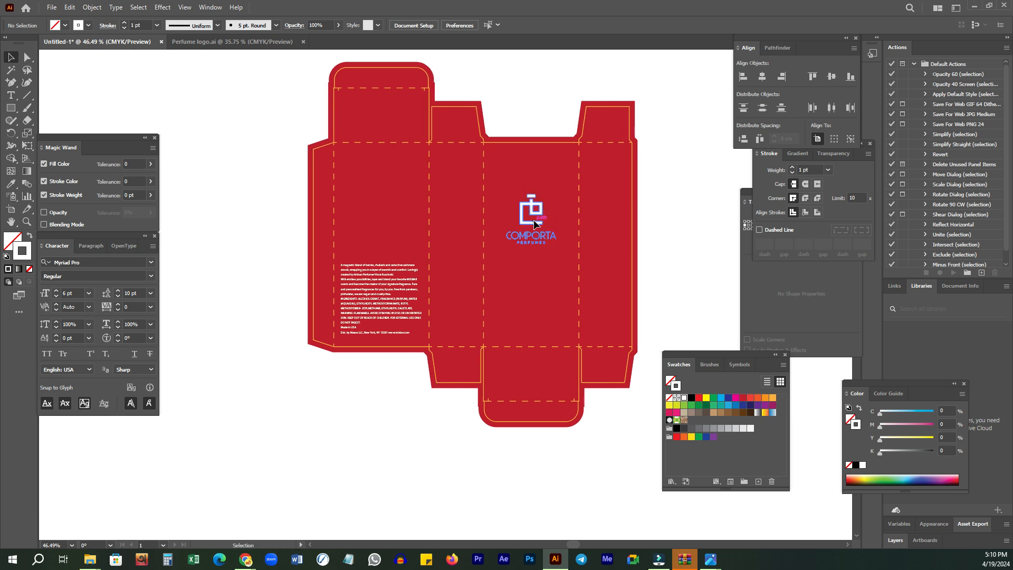
{"action": "left_click_drag", "start_coordinate": [533, 219], "coordinate": [382, 113]}
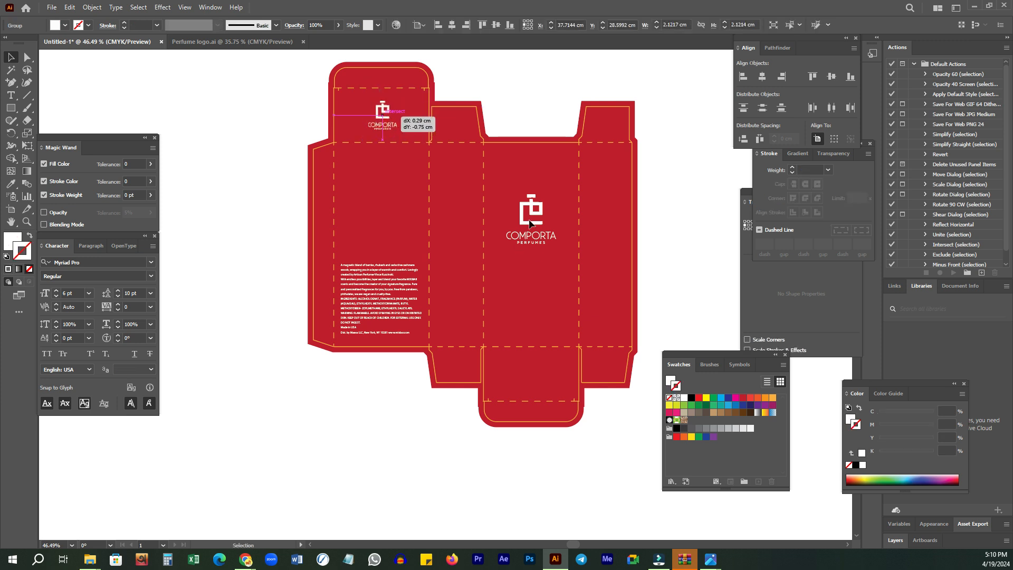
{"action": "scroll", "coordinate": [350, 102], "scroll_direction": "up", "scroll_amount": 3}
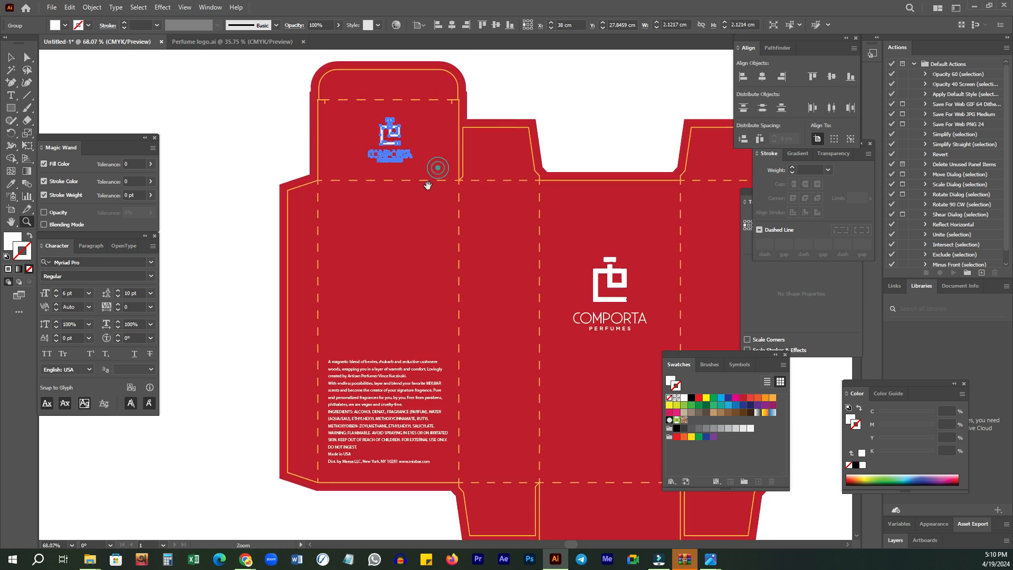
{"action": "left_click_drag", "start_coordinate": [387, 133], "coordinate": [379, 131]}
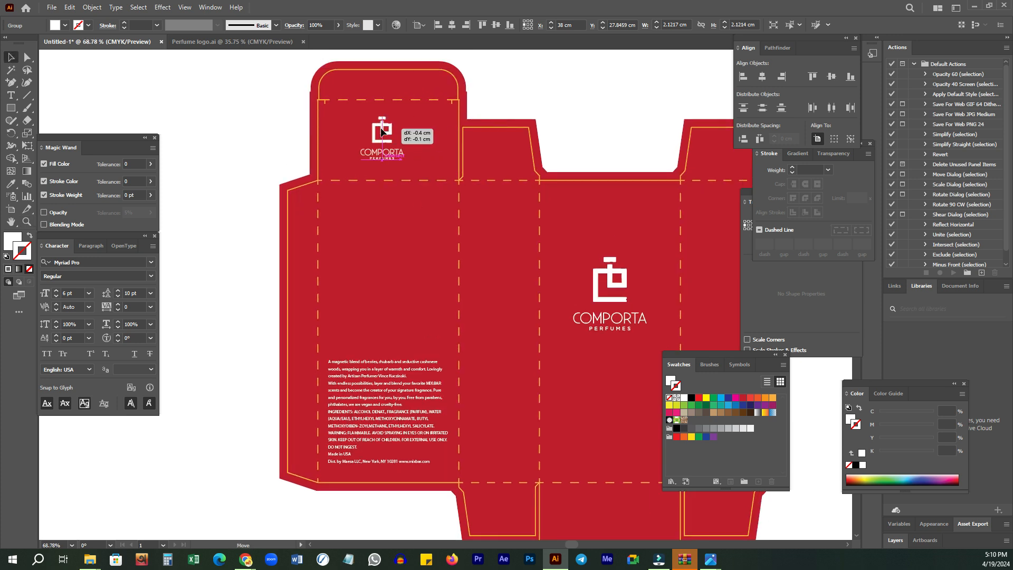
{"action": "left_click", "coordinate": [527, 113]}
{"action": "left_click_drag", "start_coordinate": [518, 122], "coordinate": [530, 148]}
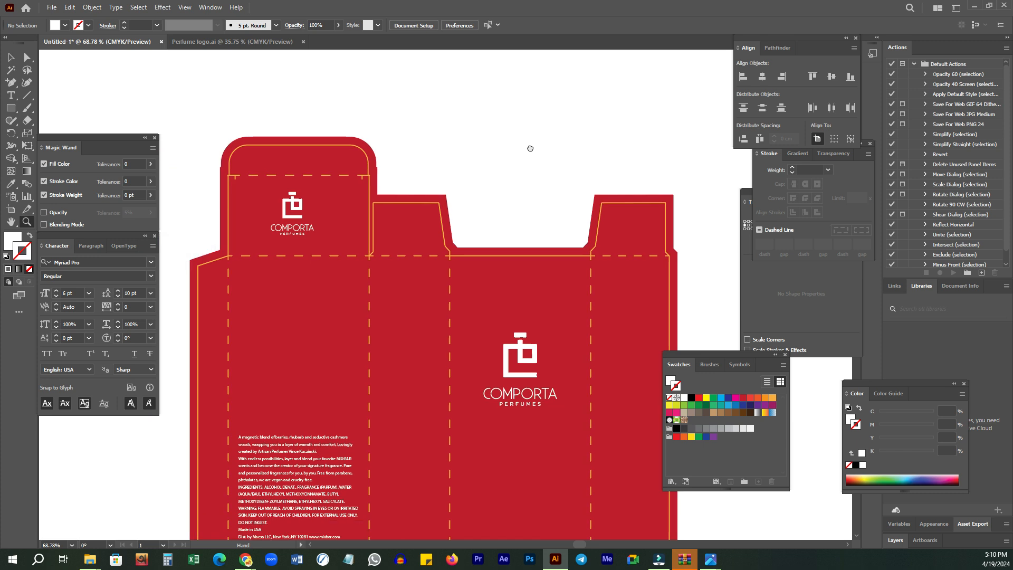
- Switch to the Google Meet call and admit the waiting participant
{"action": "left_click_drag", "start_coordinate": [292, 192], "coordinate": [368, 149]}
{"action": "key", "text": "v"}
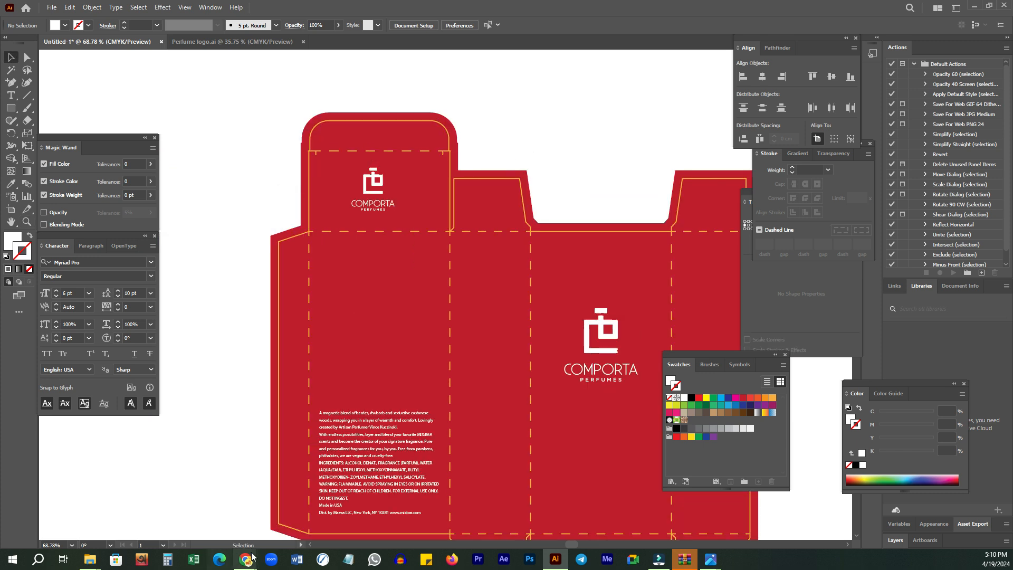
{"action": "mouse_move", "coordinate": [248, 558]}
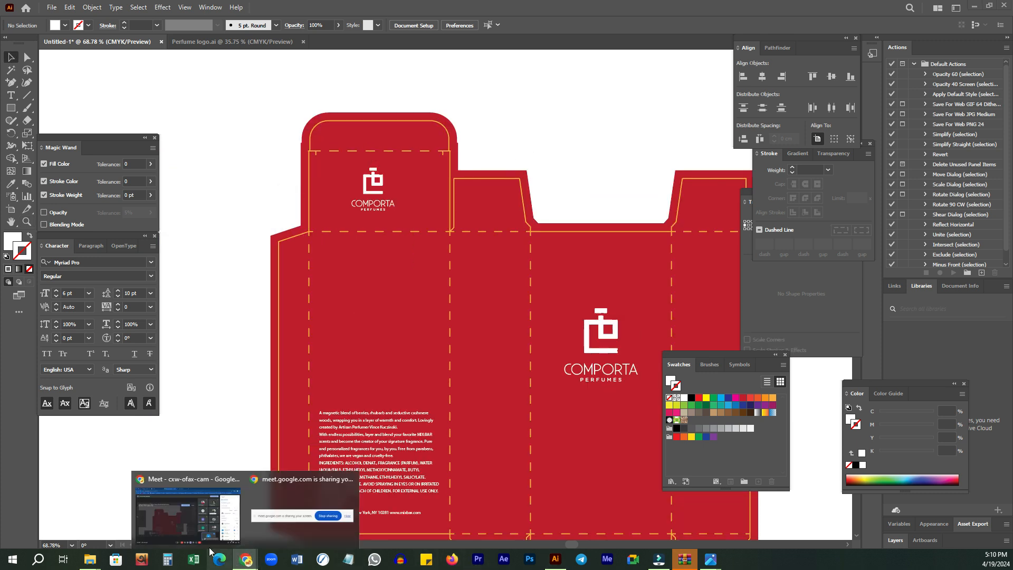
{"action": "left_click", "coordinate": [173, 520]}
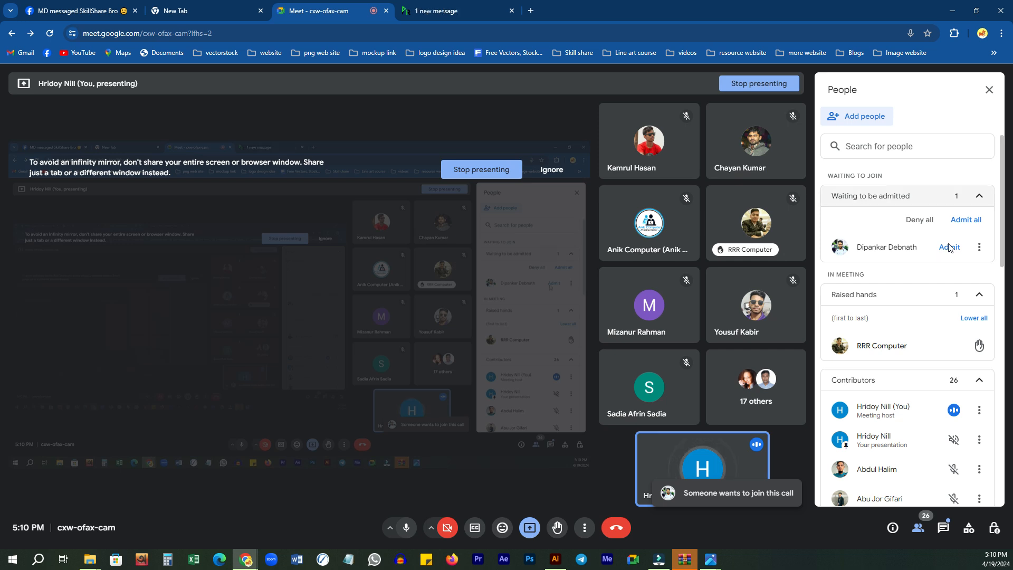
{"action": "left_click", "coordinate": [948, 248]}
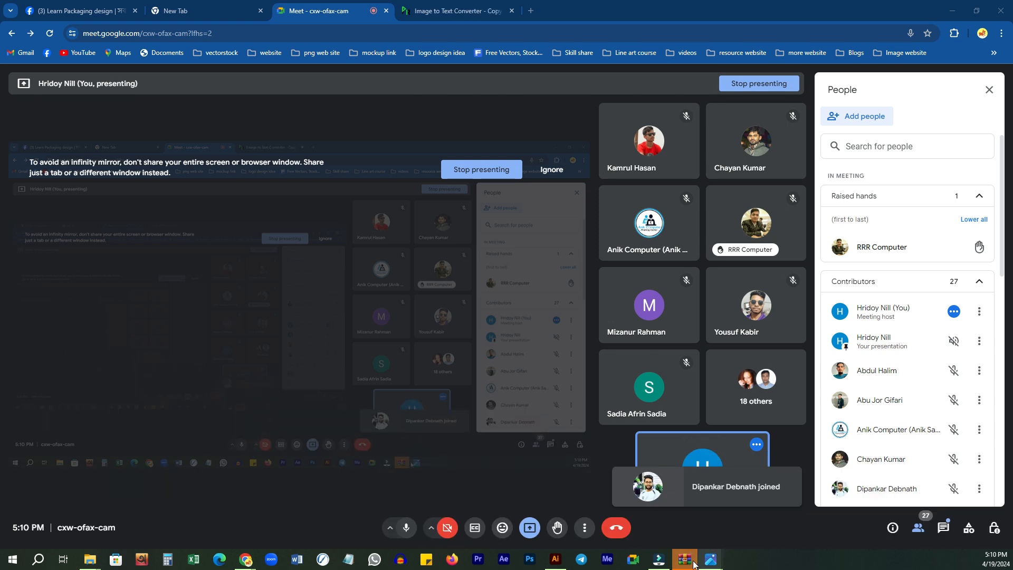
- Open the reference photos of the white Passion & Ambition box and examine its front and lid
{"action": "mouse_move", "coordinate": [710, 560]}
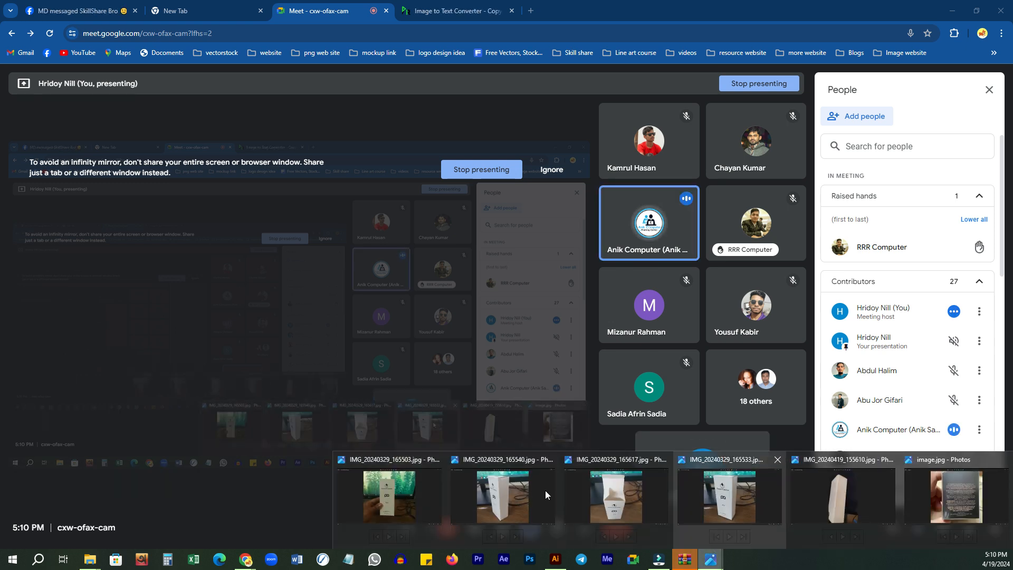
{"action": "left_click", "coordinate": [391, 495]}
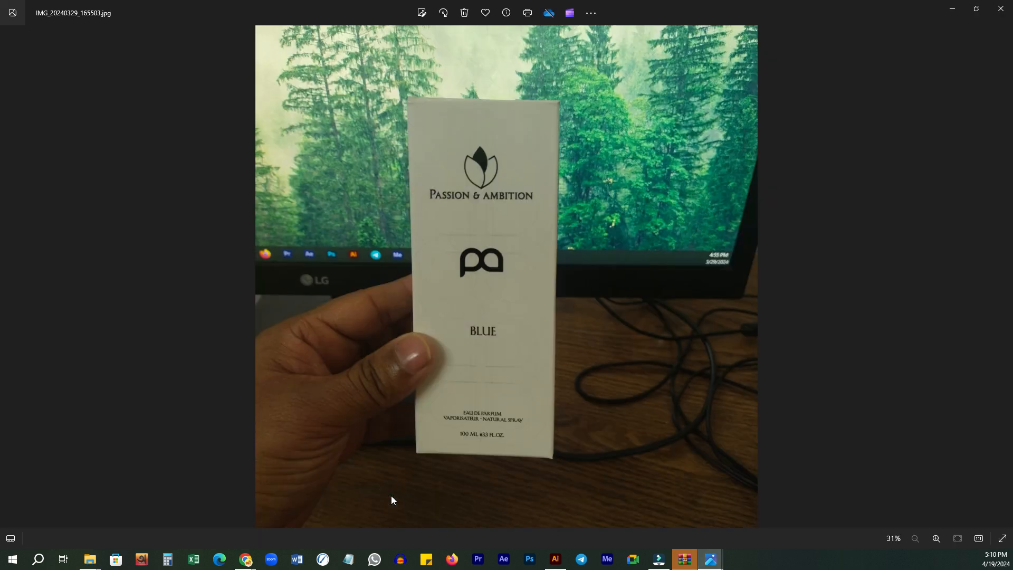
{"action": "left_click", "coordinate": [1001, 278]}
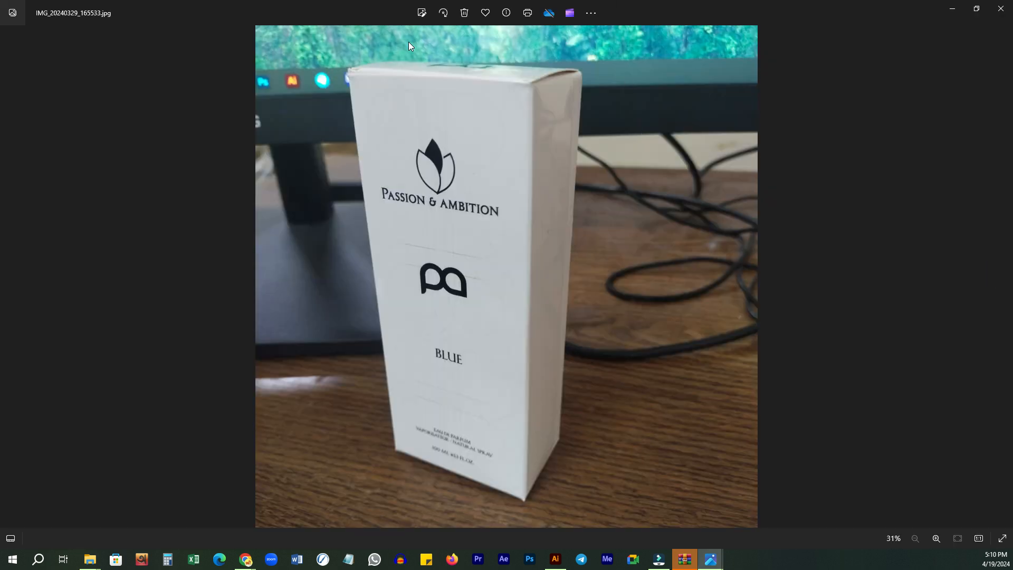
- Mark the logo on the photographed box's lid with red arrows and a circle in a screen capture, and discard the capture
{"action": "key", "text": "Print"}
{"action": "left_click_drag", "start_coordinate": [298, 31], "coordinate": [717, 181]}
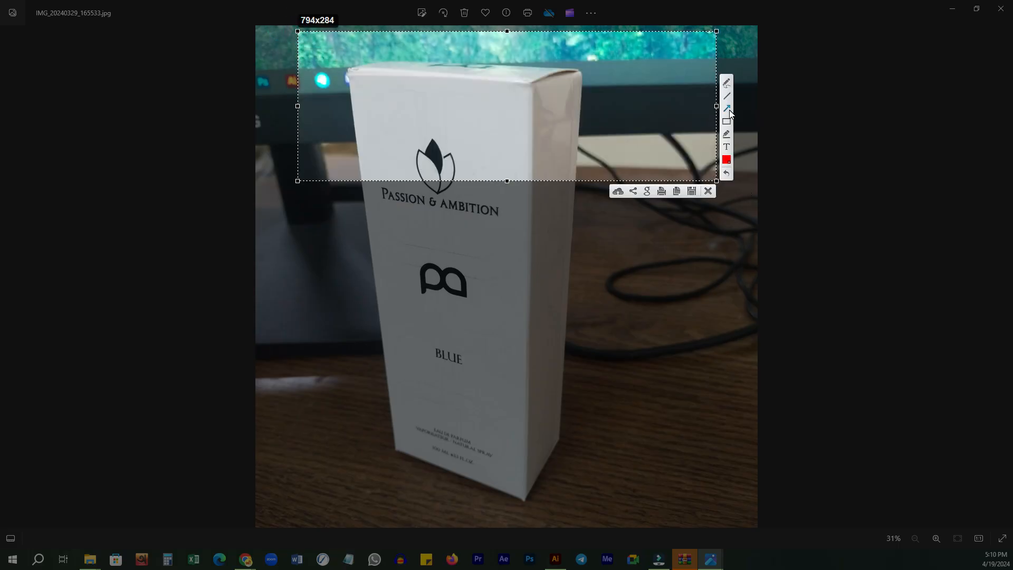
{"action": "left_click", "coordinate": [729, 109]}
{"action": "mouse_move", "coordinate": [416, 55]}
{"action": "left_mouse_down"}
{"action": "mouse_move", "coordinate": [472, 49]}
{"action": "mouse_move", "coordinate": [450, 85]}
{"action": "mouse_move", "coordinate": [528, 76]}
{"action": "mouse_move", "coordinate": [531, 54]}
{"action": "mouse_move", "coordinate": [418, 68]}
{"action": "mouse_move", "coordinate": [551, 84]}
{"action": "mouse_move", "coordinate": [494, 28]}
{"action": "mouse_move", "coordinate": [404, 68]}
{"action": "left_mouse_up"}
{"action": "left_click", "coordinate": [726, 83]}
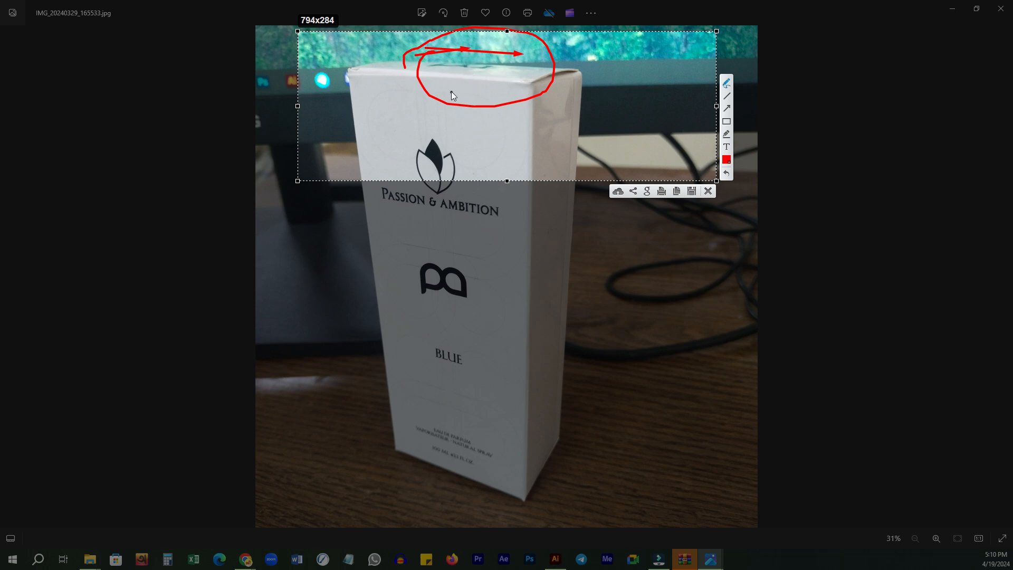
{"action": "left_click", "coordinate": [726, 147]}
{"action": "left_click", "coordinate": [708, 191]}
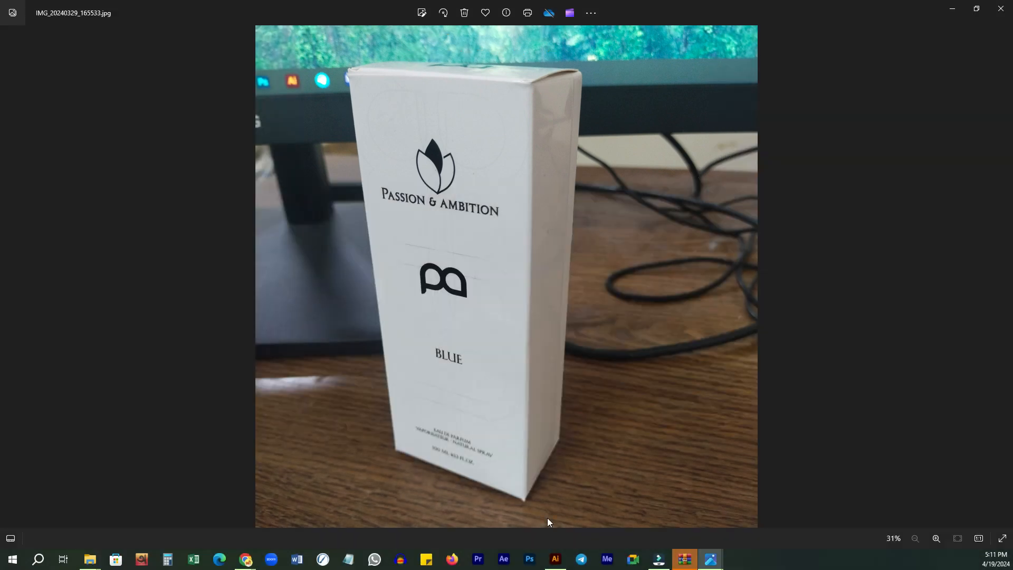
- Switch back to Illustrator and rotate the small COMPORTA PERFUMES logo on the lid panel by 180°
{"action": "left_click", "coordinate": [554, 557]}
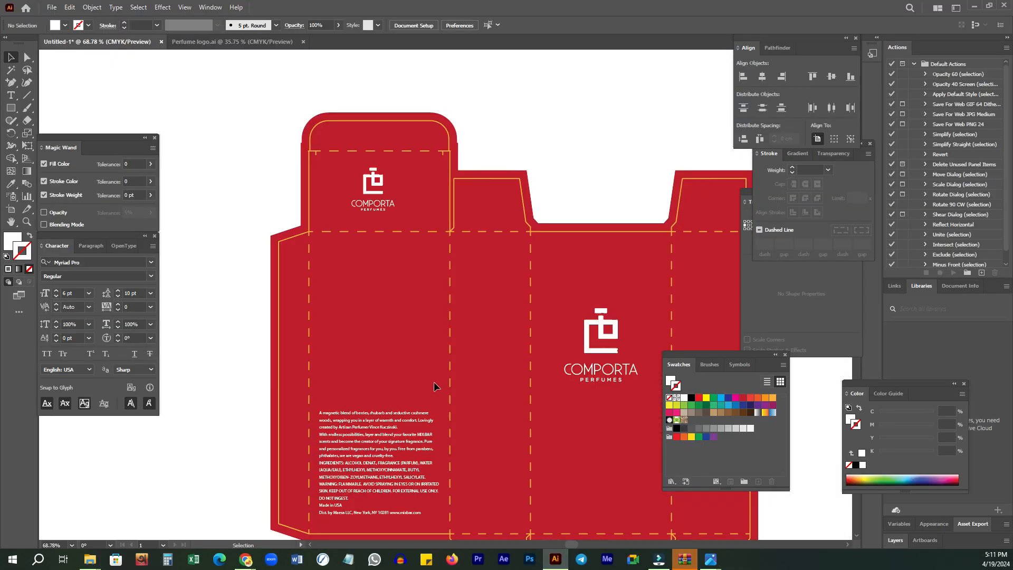
{"action": "left_click", "coordinate": [375, 200]}
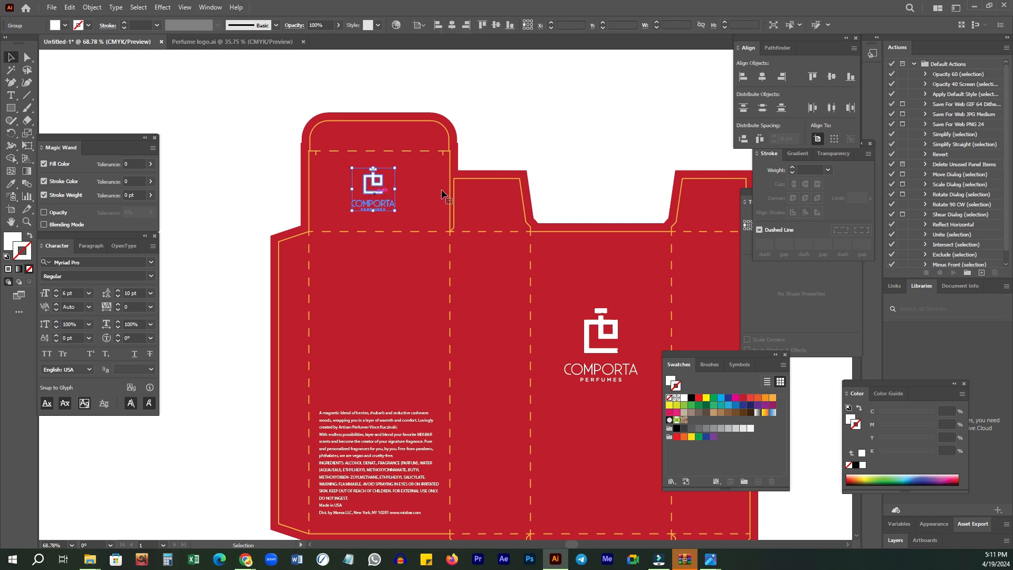
{"action": "left_click_drag", "start_coordinate": [401, 206], "coordinate": [346, 170]}
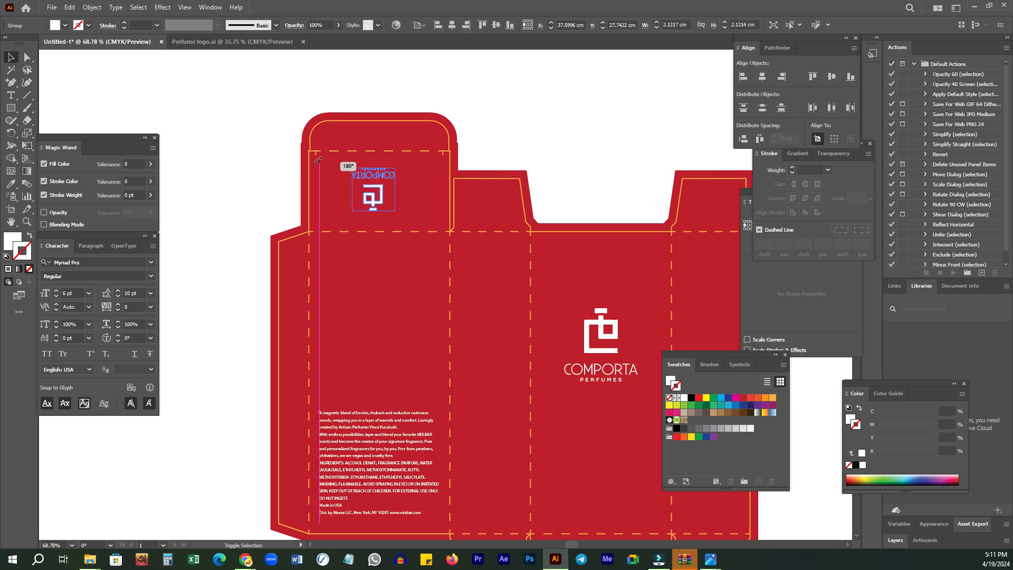
{"action": "left_click", "coordinate": [574, 136]}
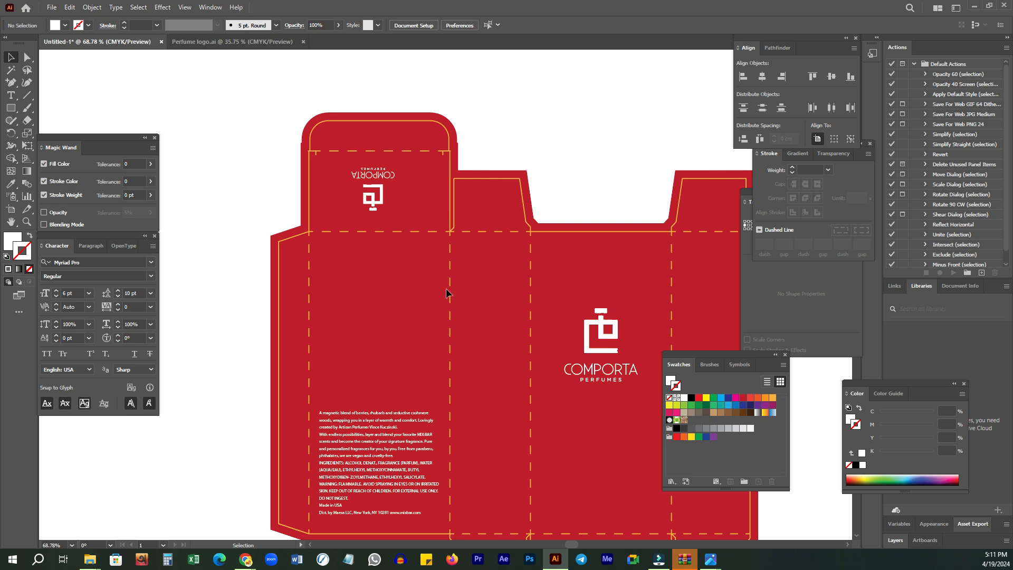
- Draw an unfilled, white-stroked helper rectangle about 7.04 × 4 cm over the lid panel between its fold lines
{"action": "left_click", "coordinate": [420, 278]}
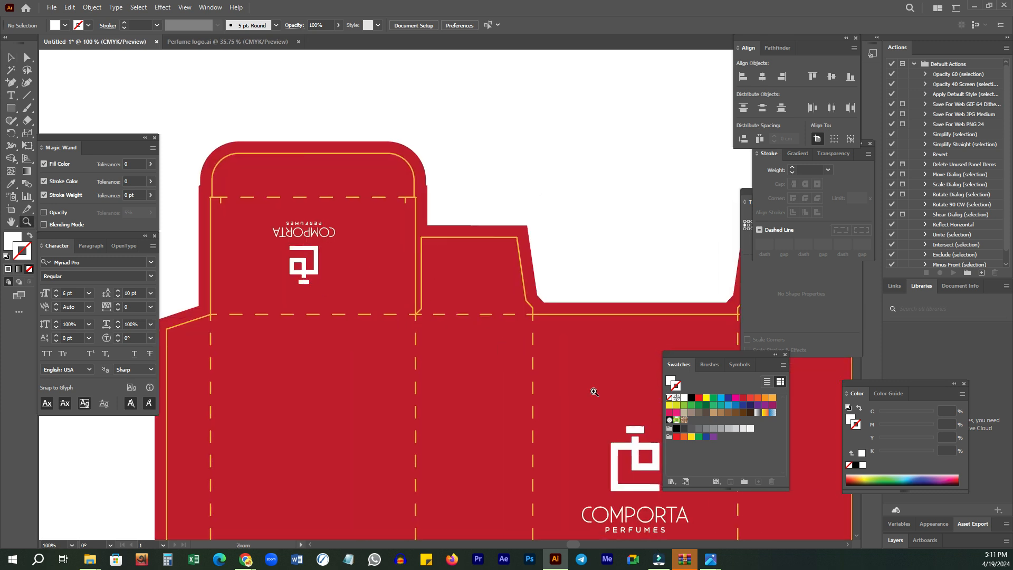
{"action": "left_click_drag", "start_coordinate": [267, 258], "coordinate": [337, 220]}
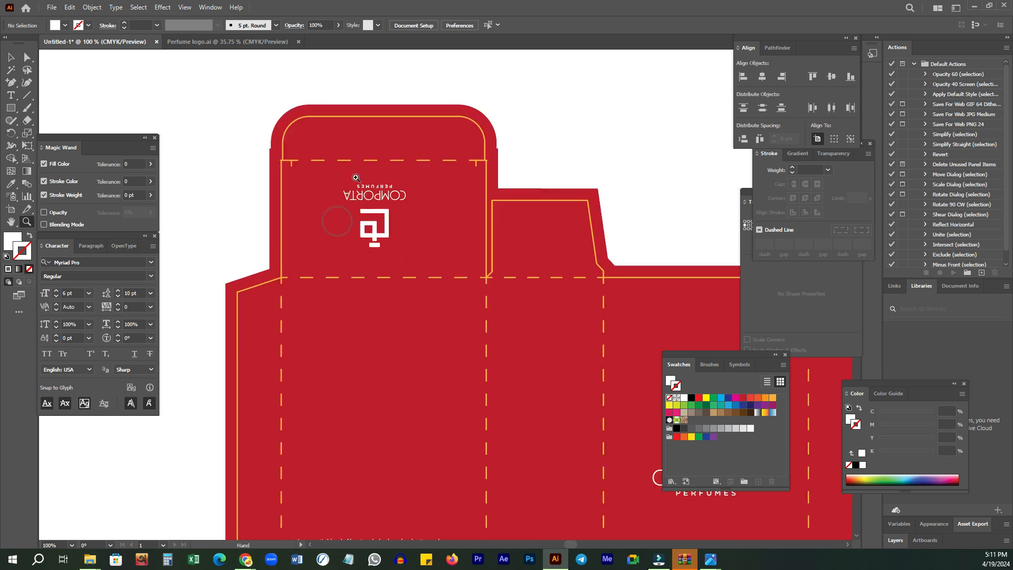
{"action": "left_click_drag", "start_coordinate": [355, 176], "coordinate": [414, 250]}
{"action": "left_click", "coordinate": [29, 236]}
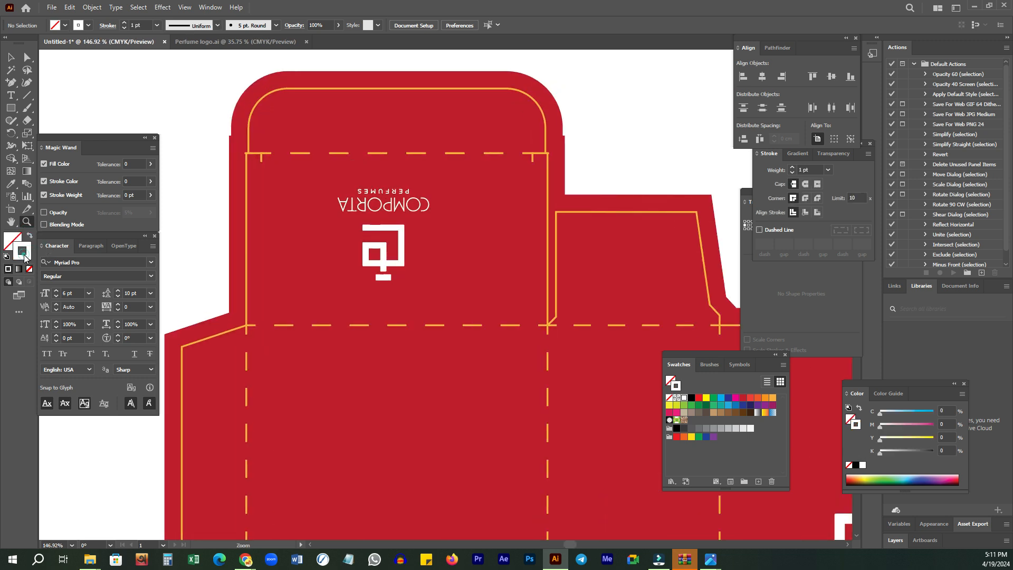
{"action": "key", "text": "v"}
{"action": "key", "text": "m"}
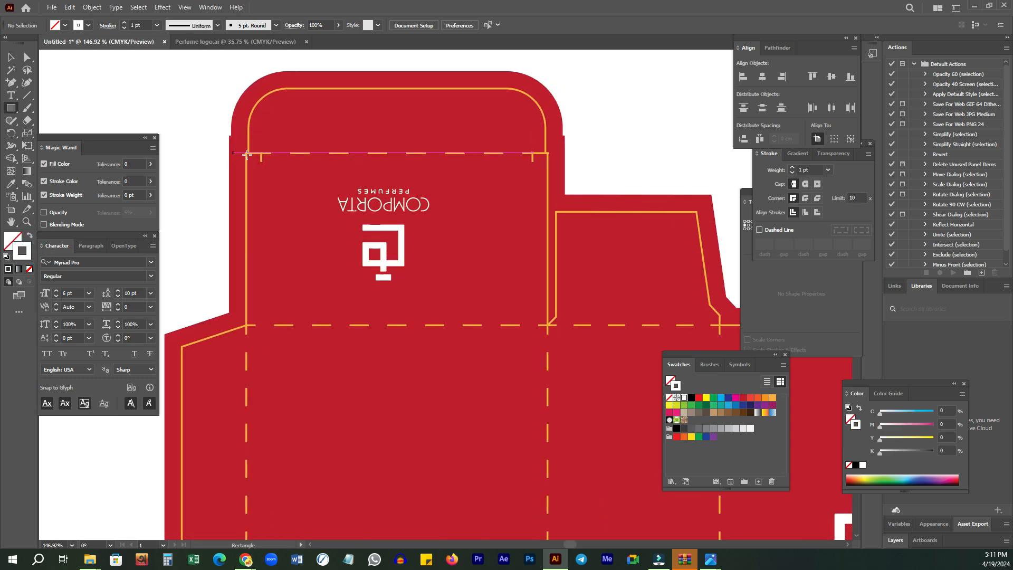
{"action": "left_click_drag", "start_coordinate": [248, 153], "coordinate": [548, 325]}
{"action": "key", "text": "v"}
- Centre the rotated logo horizontally and vertically on the lid's helper rectangle and remove that rectangle
{"action": "left_click", "coordinate": [378, 233]}
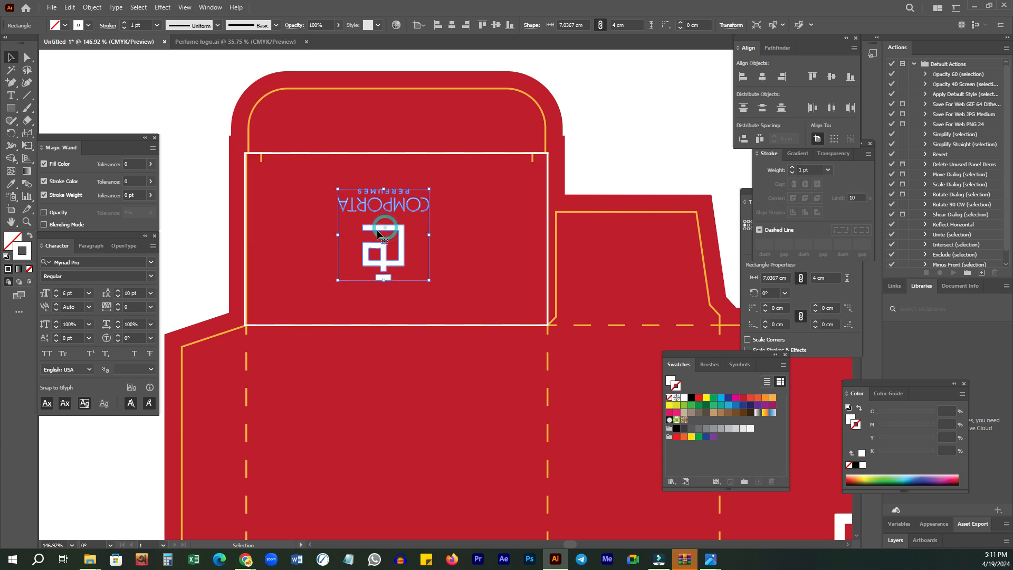
{"action": "left_click", "coordinate": [447, 154], "text": "shift"}
{"action": "left_click", "coordinate": [447, 154]}
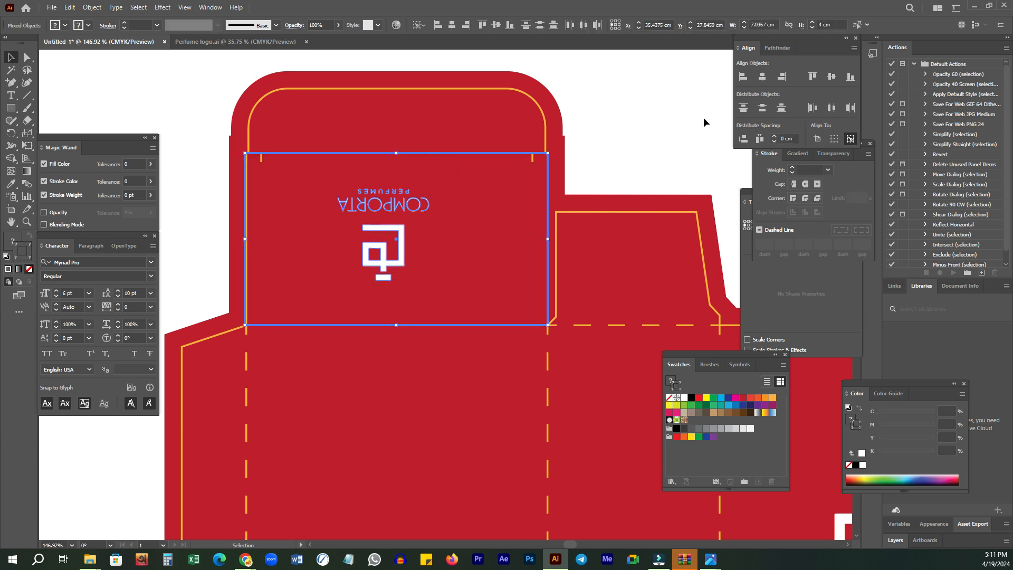
{"action": "left_click", "coordinate": [761, 76]}
{"action": "left_click", "coordinate": [831, 77]}
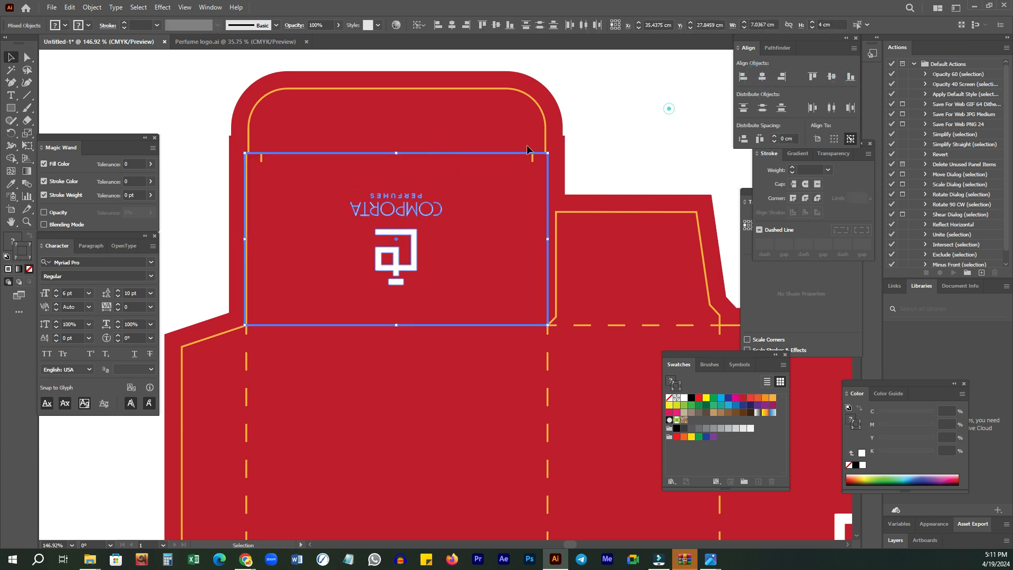
{"action": "left_click", "coordinate": [669, 109]}
{"action": "left_click", "coordinate": [503, 153]}
{"action": "key", "text": "Delete"}
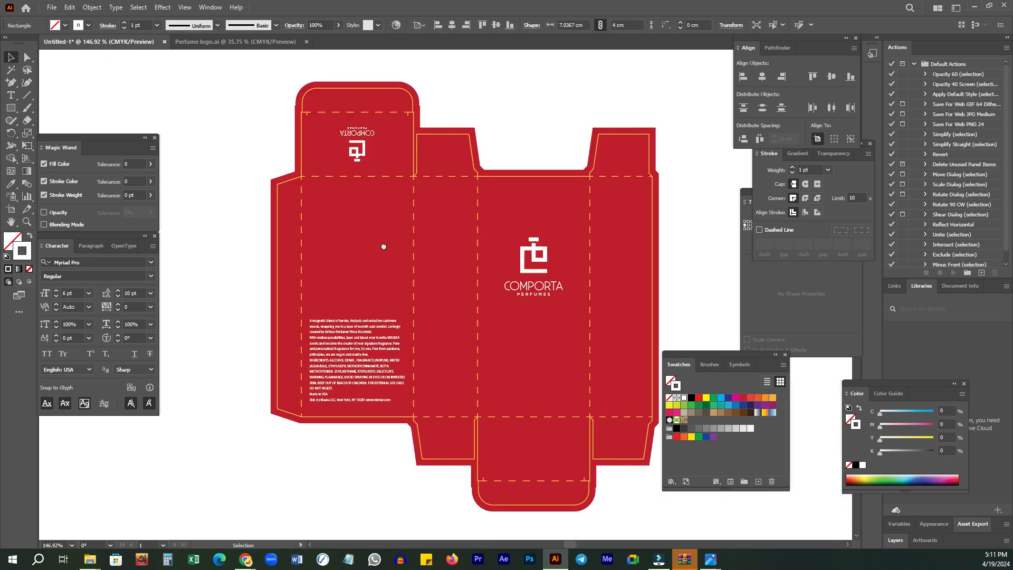
- Review the whole box layout, checking the lid logo, the front logo and the empty bottom flap
{"action": "mouse_move", "coordinate": [383, 246]}
{"action": "left_mouse_down"}
{"action": "mouse_move", "coordinate": [350, 238]}
{"action": "mouse_move", "coordinate": [389, 254]}
{"action": "left_mouse_up"}
{"action": "left_click", "coordinate": [636, 264]}
{"action": "key", "text": "v"}
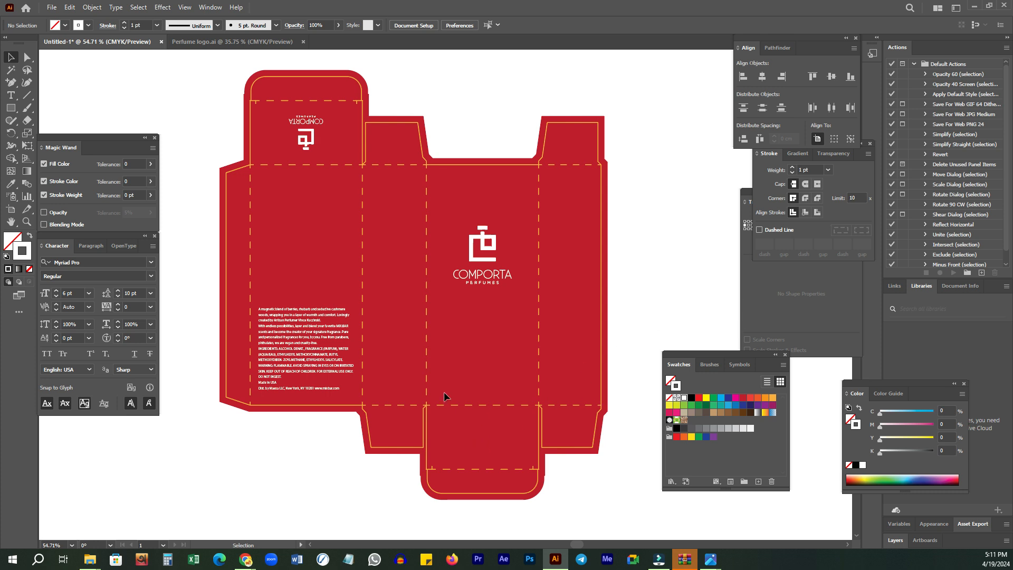
{"action": "left_click_drag", "start_coordinate": [495, 378], "coordinate": [509, 344]}
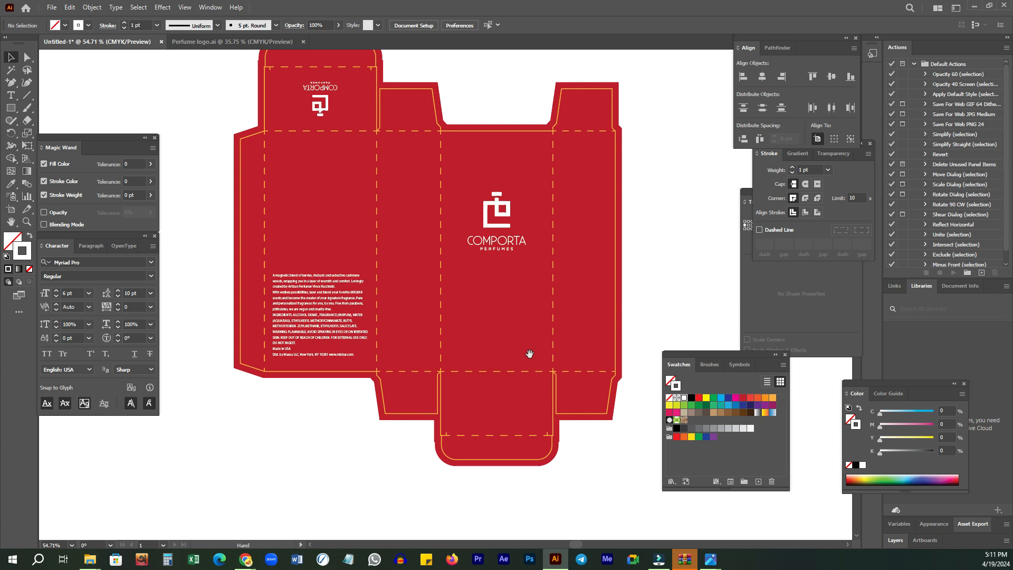
{"action": "left_click_drag", "start_coordinate": [644, 301], "coordinate": [629, 296]}
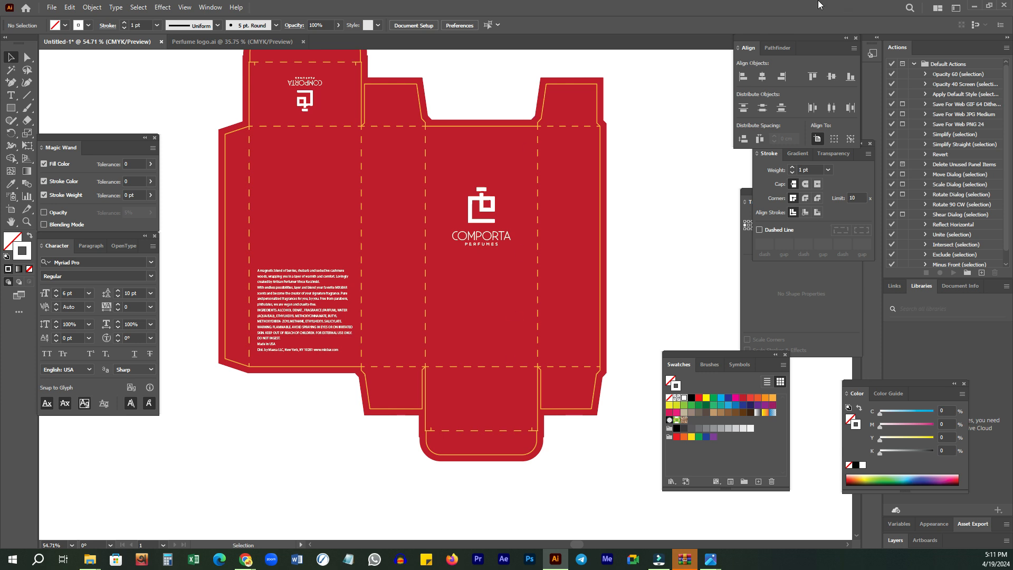
{"action": "left_click_drag", "start_coordinate": [440, 307], "coordinate": [445, 343]}
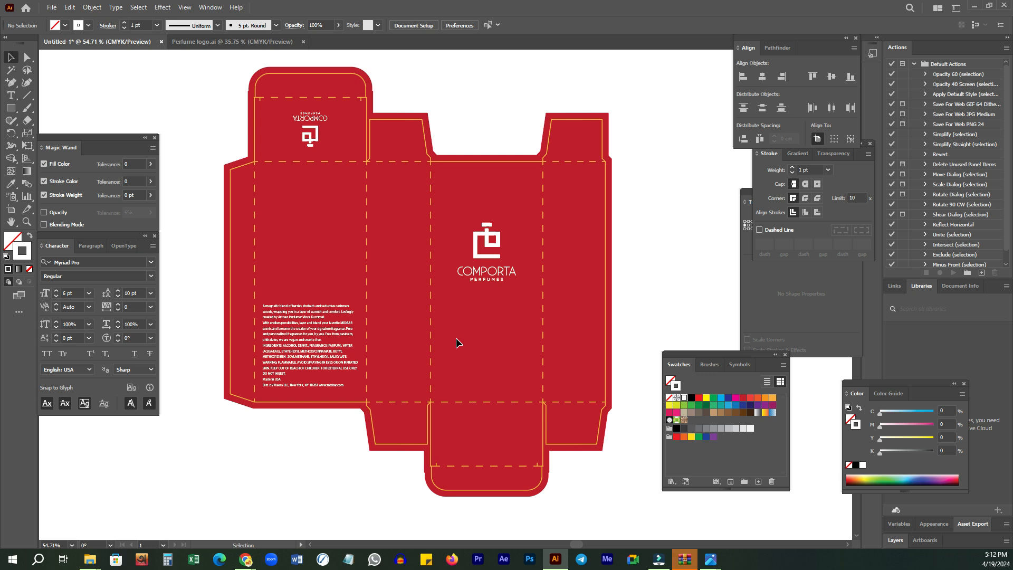
{"action": "left_click", "coordinate": [489, 274]}
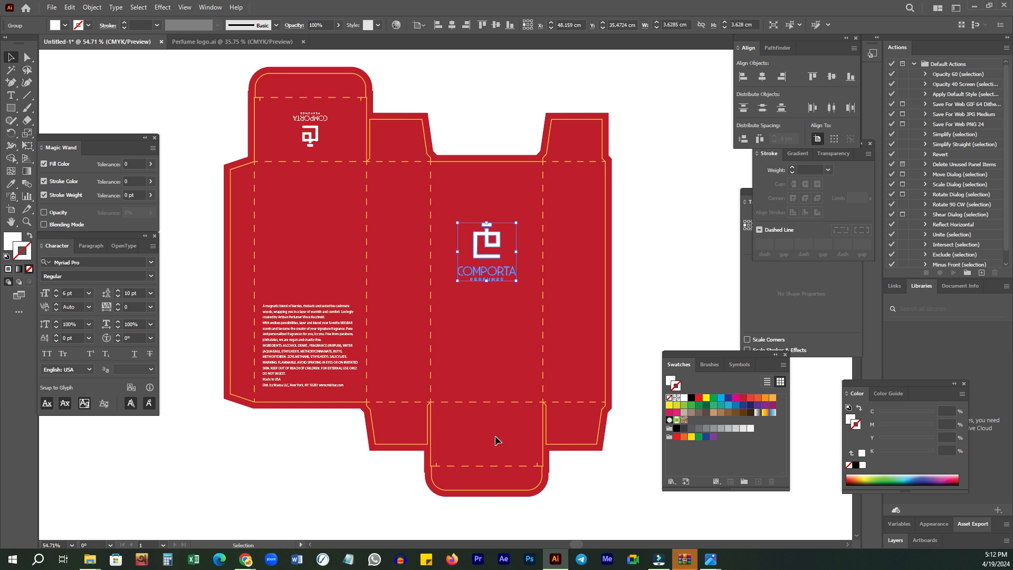
{"action": "left_click", "coordinate": [688, 271]}
{"action": "left_click_drag", "start_coordinate": [684, 279], "coordinate": [676, 251]}
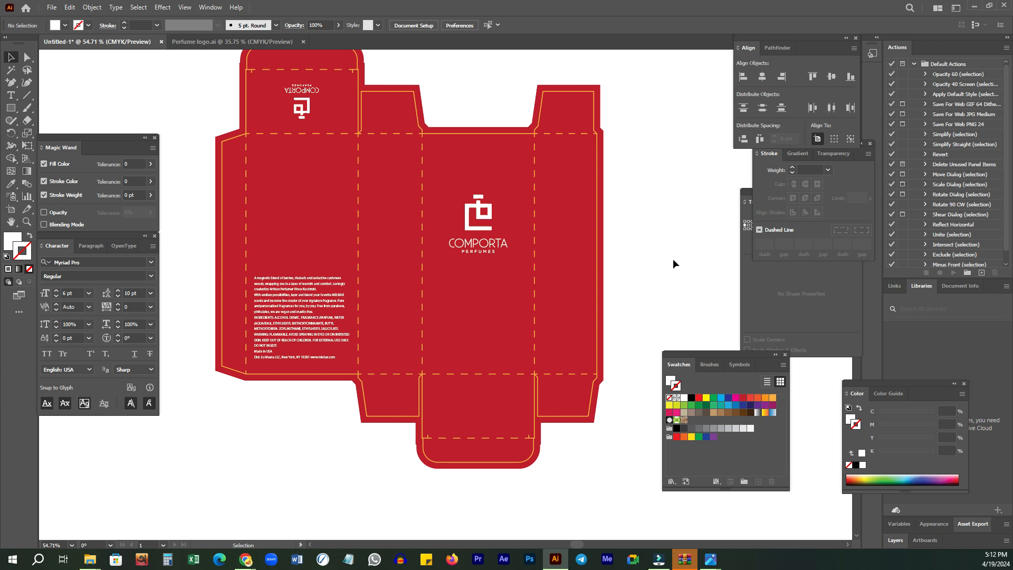
- Add a 6 pt Myriad Pro placeholder text block on the bottom closing panel, colour it white and align it horizontally
{"action": "key", "text": "z"}
{"action": "left_click_drag", "start_coordinate": [492, 404], "coordinate": [470, 326]}
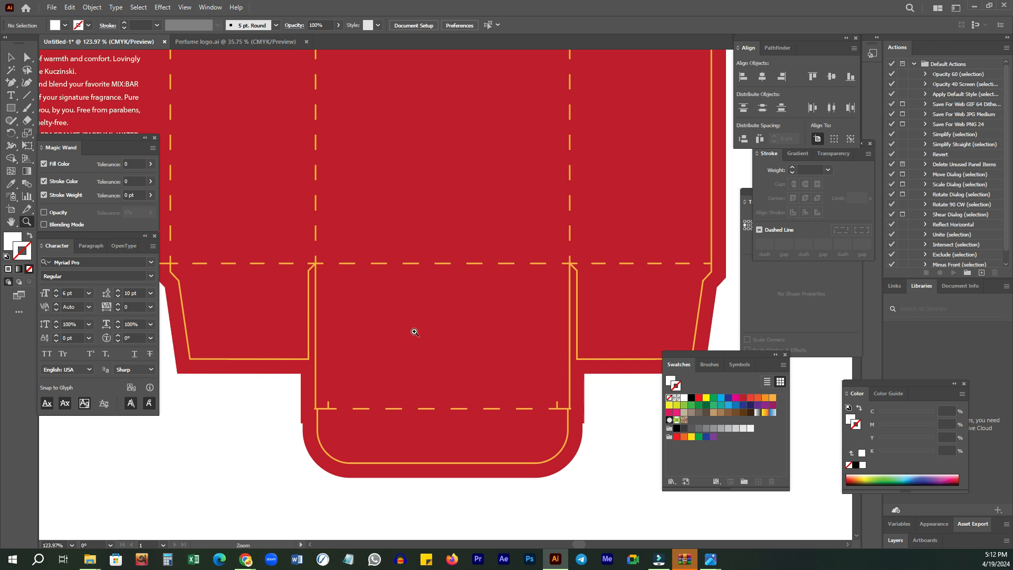
{"action": "left_click", "coordinate": [416, 328]}
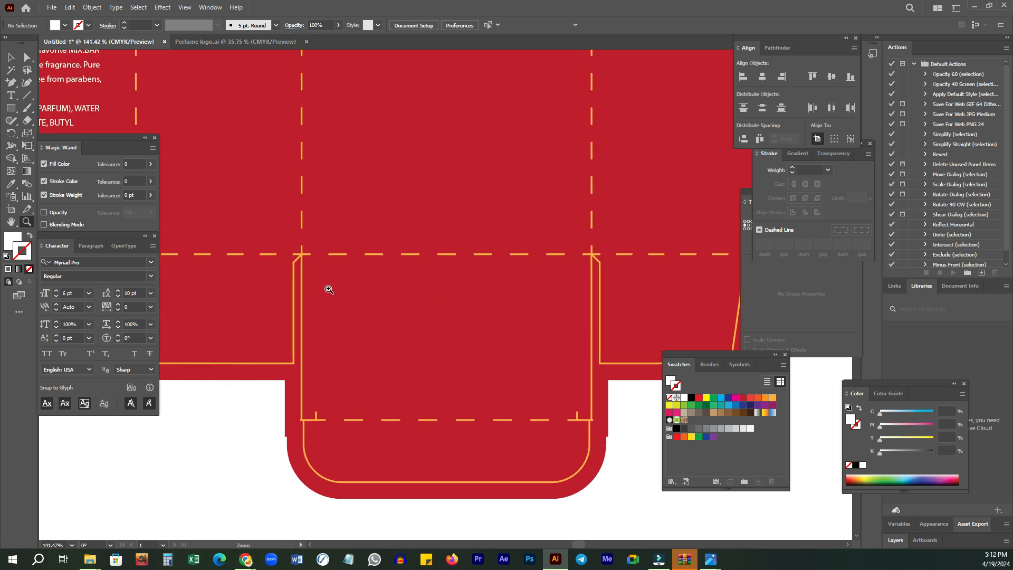
{"action": "key", "text": "t"}
{"action": "left_click_drag", "start_coordinate": [320, 281], "coordinate": [564, 405]}
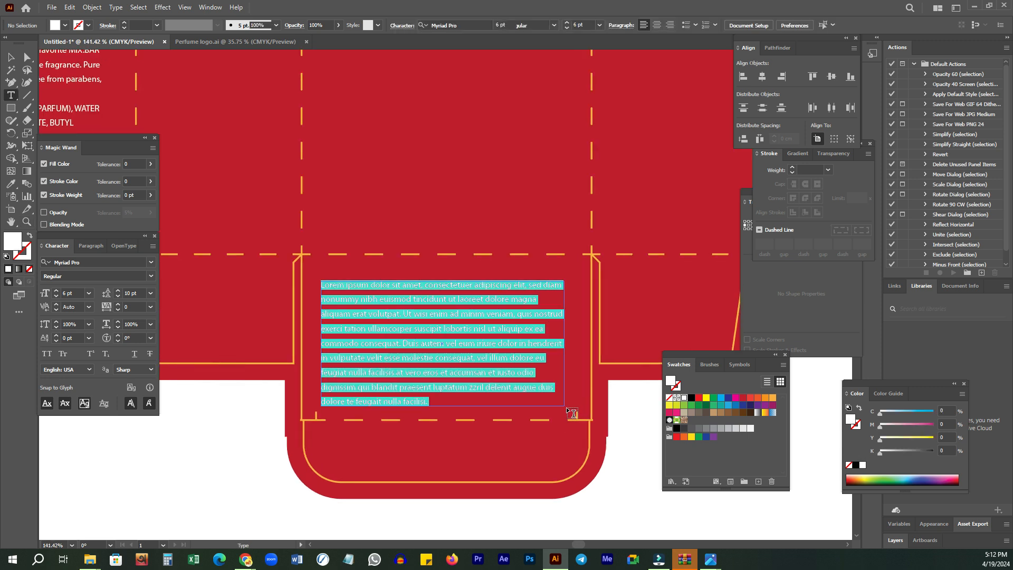
{"action": "left_click", "coordinate": [11, 57]}
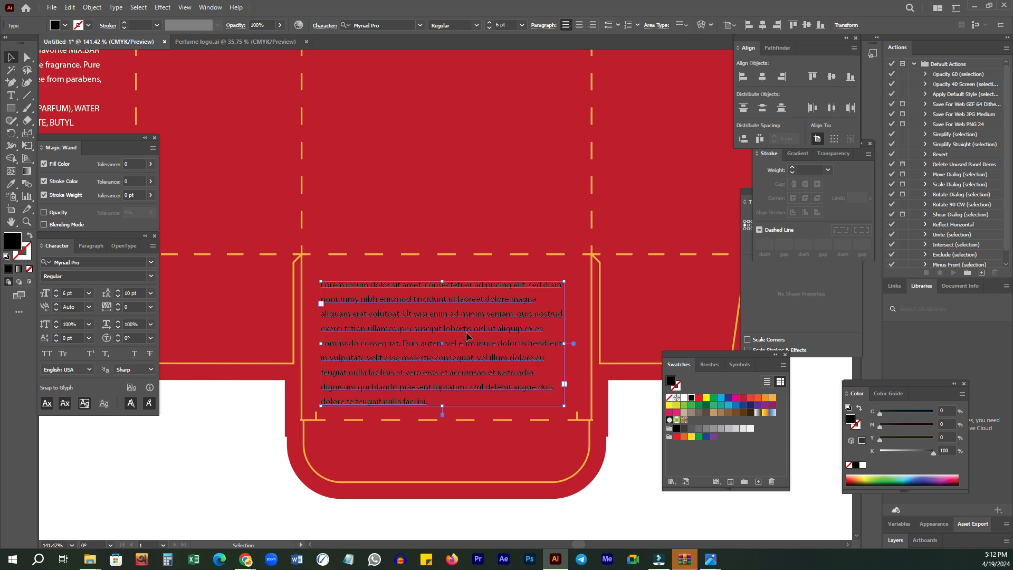
{"action": "left_click", "coordinate": [681, 398]}
{"action": "left_click", "coordinate": [761, 77]}
{"action": "left_click", "coordinate": [629, 491]}
- Remove the Lorem ipsum text block from the bottom closing panel
{"action": "key", "text": "z"}
{"action": "left_click_drag", "start_coordinate": [532, 299], "coordinate": [426, 321]}
{"action": "left_click_drag", "start_coordinate": [502, 244], "coordinate": [509, 303]}
{"action": "left_click_drag", "start_coordinate": [509, 265], "coordinate": [484, 453]}
{"action": "key", "text": "v"}
{"action": "left_click_drag", "start_coordinate": [325, 49], "coordinate": [301, 98]}
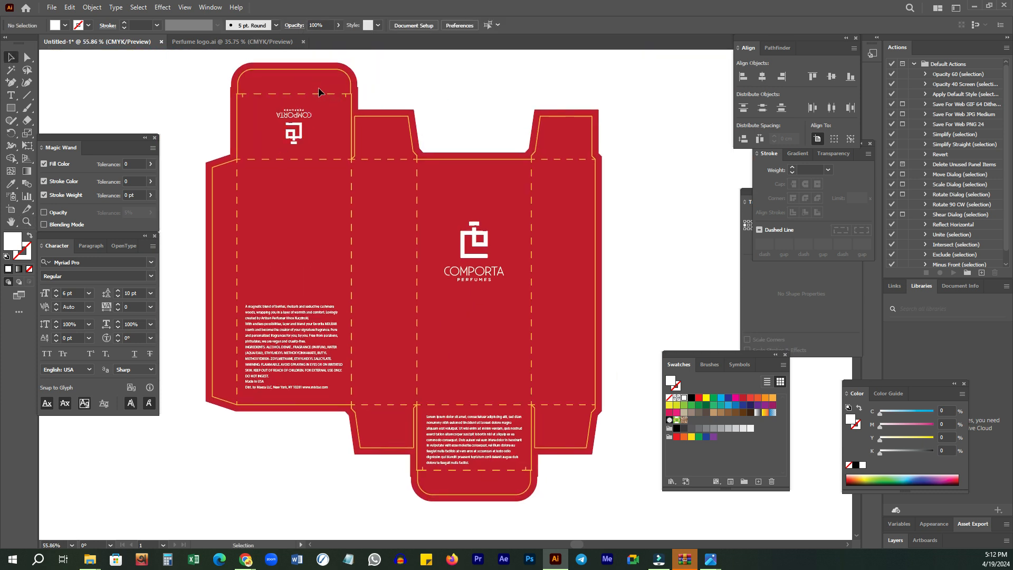
{"action": "left_click", "coordinate": [467, 425]}
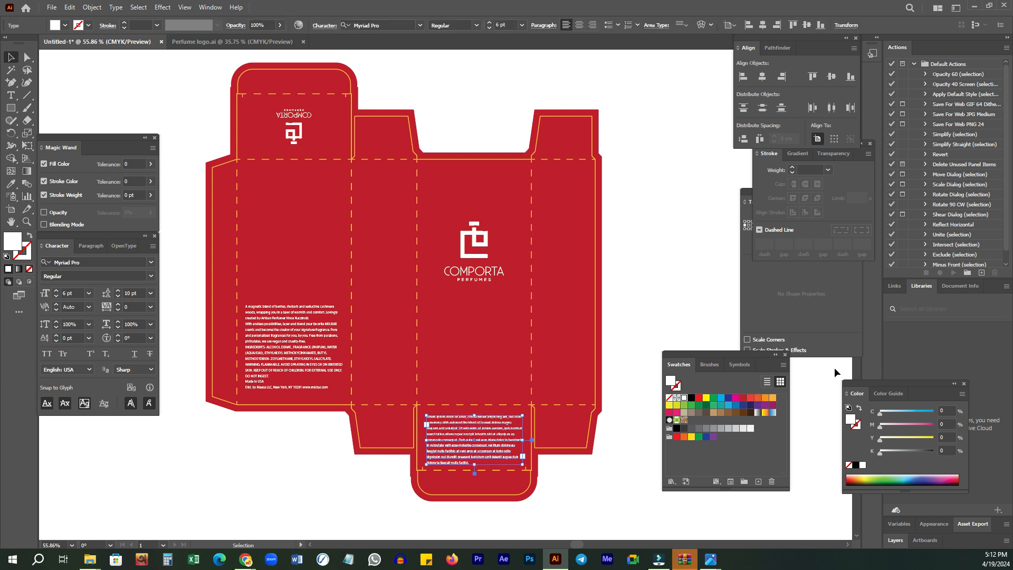
{"action": "key", "text": "Delete"}
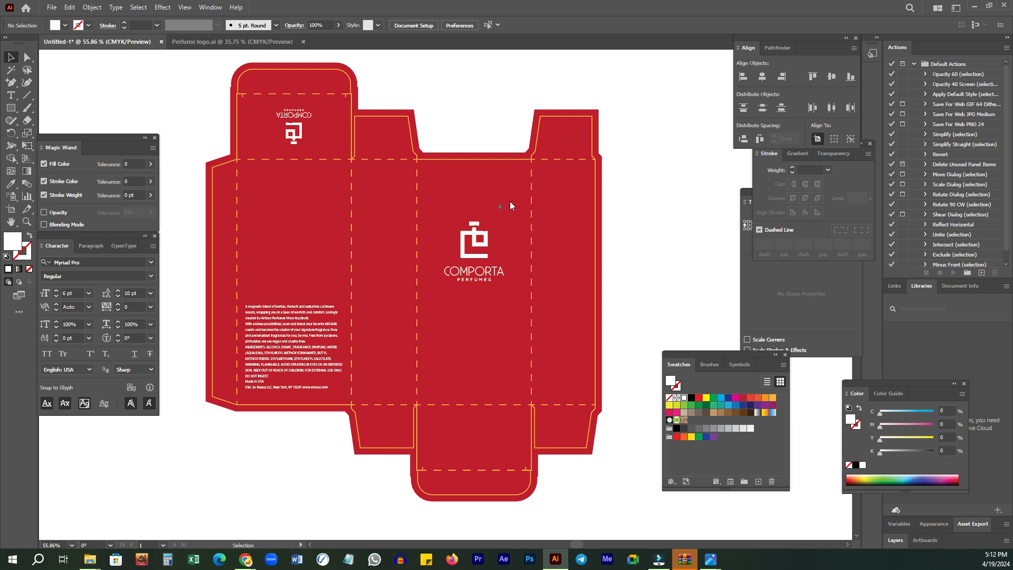
{"action": "left_click_drag", "start_coordinate": [499, 206], "coordinate": [503, 194]}
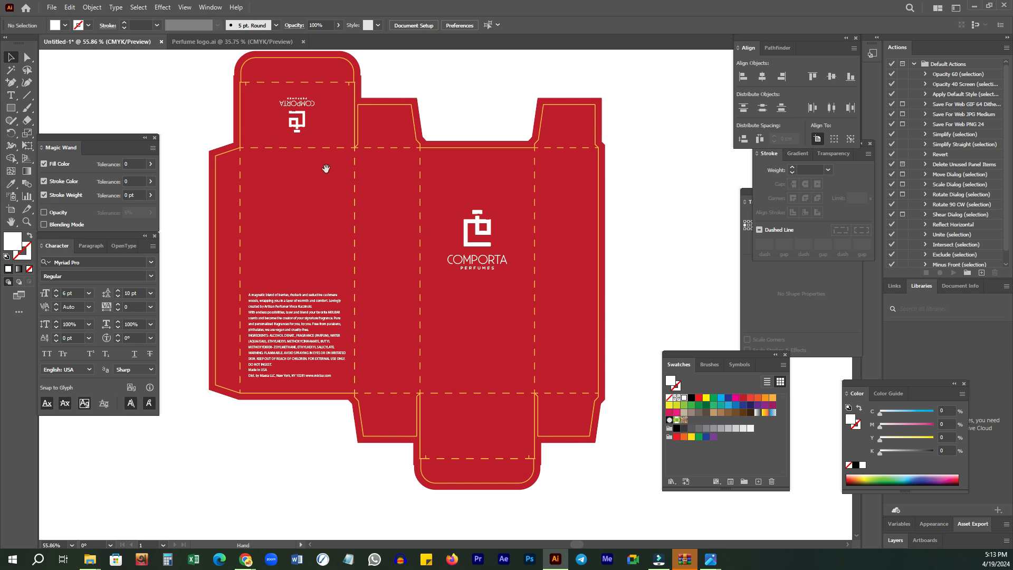
{"action": "left_click_drag", "start_coordinate": [328, 162], "coordinate": [398, 236]}
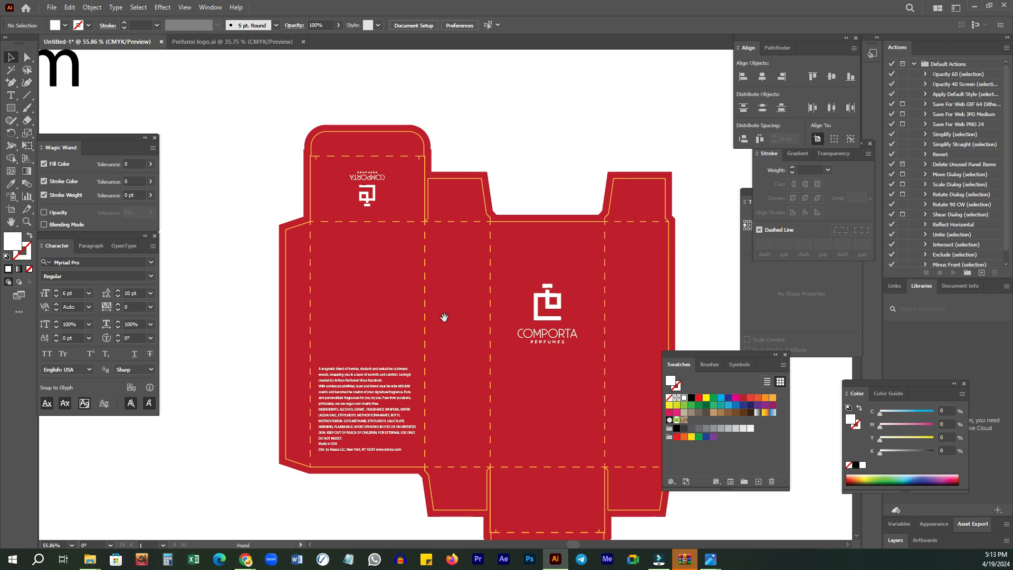
{"action": "left_click_drag", "start_coordinate": [434, 306], "coordinate": [375, 241]}
{"action": "left_click_drag", "start_coordinate": [479, 217], "coordinate": [481, 292]}
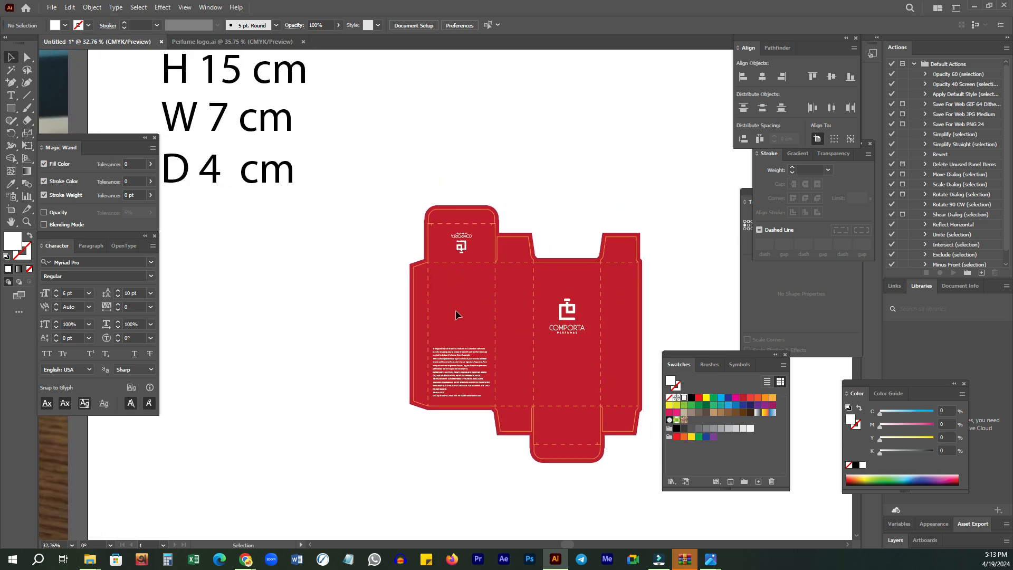
- Set up the Paintbrush with a black stroke and no fill
{"action": "key", "text": "b"}
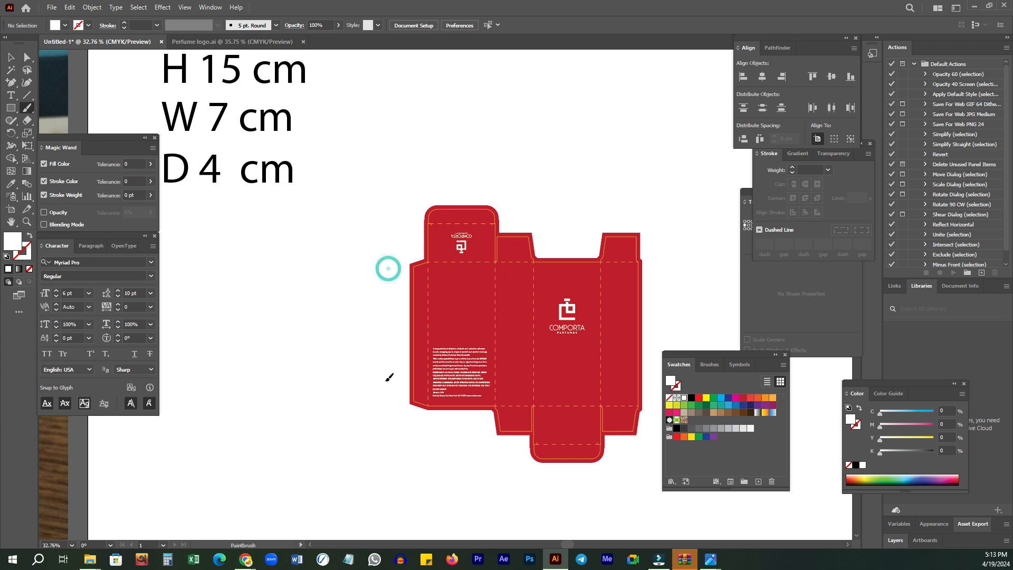
{"action": "key", "text": "shift+x"}
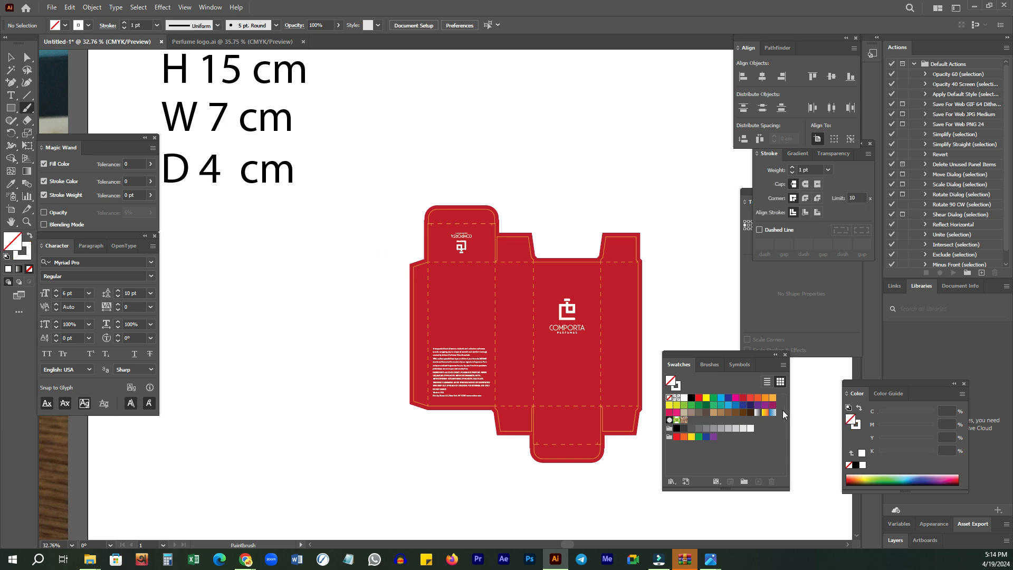
{"action": "key", "text": "x"}
{"action": "left_click", "coordinate": [691, 398]}
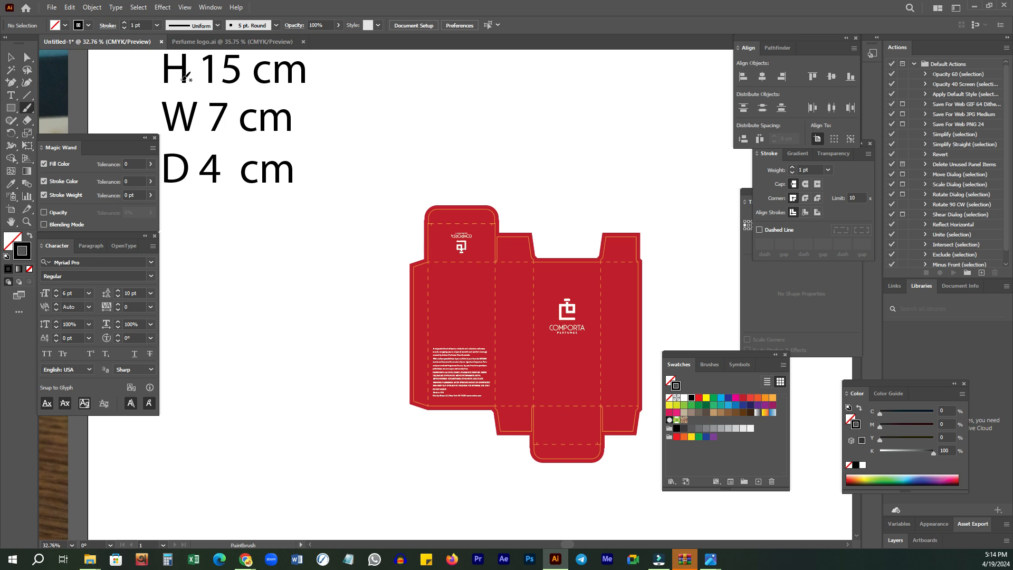
- Reposition the reference photo of the white box so it overlaps the artboard's left edge
{"action": "left_click_drag", "start_coordinate": [474, 196], "coordinate": [477, 182]}
{"action": "key", "text": "z"}
{"action": "left_click_drag", "start_coordinate": [437, 278], "coordinate": [461, 288]}
{"action": "mouse_move", "coordinate": [462, 290]}
{"action": "left_mouse_down"}
{"action": "mouse_move", "coordinate": [429, 211]}
{"action": "mouse_move", "coordinate": [419, 275]}
{"action": "left_mouse_up"}
{"action": "left_click_drag", "start_coordinate": [471, 163], "coordinate": [309, 228]}
{"action": "key", "text": "v"}
{"action": "left_click", "coordinate": [292, 213]}
{"action": "left_click_drag", "start_coordinate": [334, 359], "coordinate": [435, 230]}
{"action": "key", "text": "Delete"}
{"action": "left_click_drag", "start_coordinate": [235, 212], "coordinate": [346, 90]}
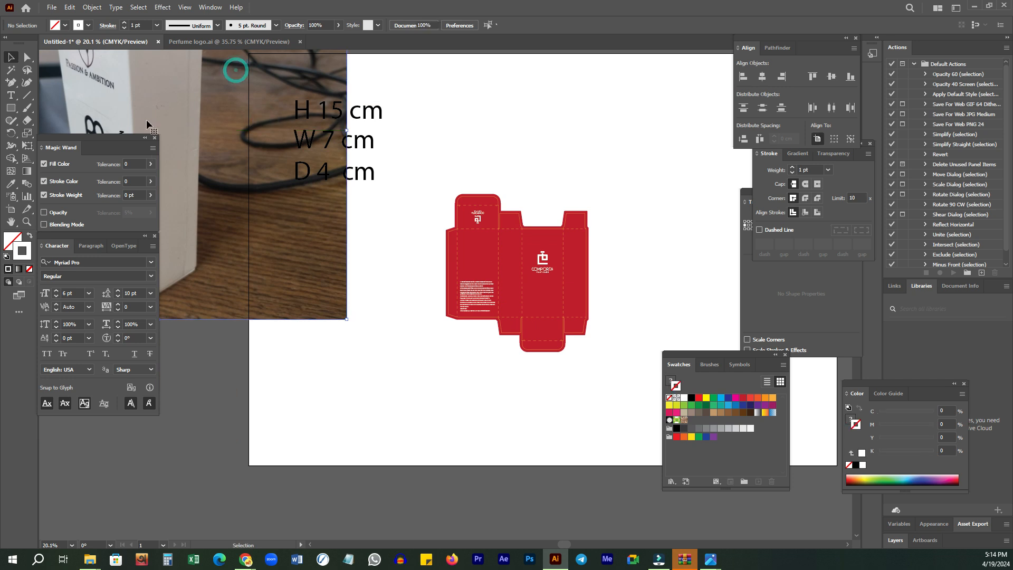
{"action": "left_click_drag", "start_coordinate": [269, 256], "coordinate": [283, 235]}
- Shrink the H 15 cm, W 7 cm, D 4 cm note to about 49 pt and place it beside the box layout
{"action": "left_click", "coordinate": [332, 240]}
{"action": "left_click", "coordinate": [338, 138]}
{"action": "left_click_drag", "start_coordinate": [339, 188], "coordinate": [401, 233]}
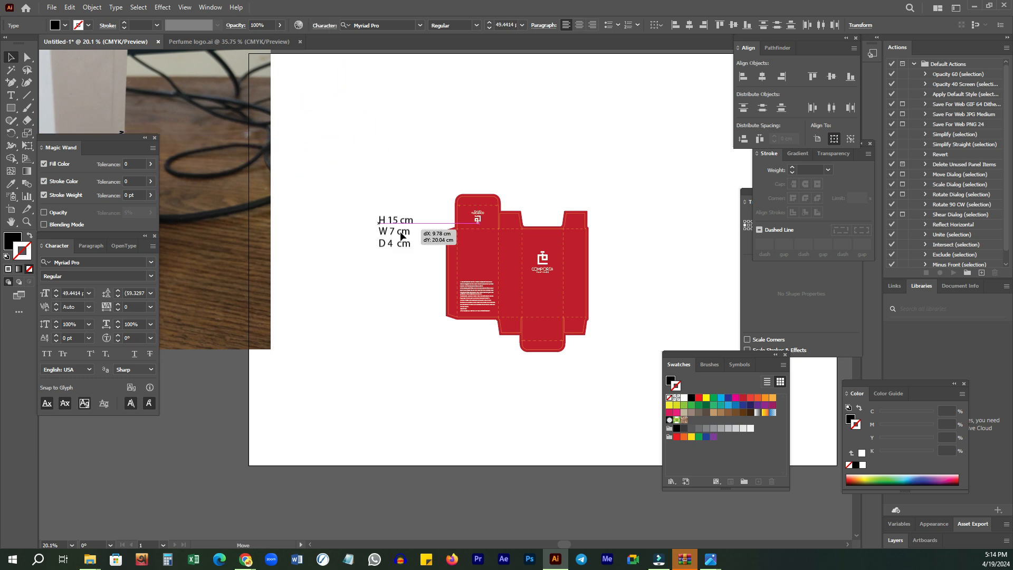
{"action": "left_click", "coordinate": [513, 213]}
- Paint a black vertical line along the left of the box layout and handwrite "15cm" next to it
{"action": "left_click_drag", "start_coordinate": [549, 158], "coordinate": [578, 132]}
{"action": "left_click_drag", "start_coordinate": [487, 296], "coordinate": [497, 232]}
{"action": "left_click_drag", "start_coordinate": [389, 213], "coordinate": [472, 144]}
{"action": "left_click_drag", "start_coordinate": [481, 208], "coordinate": [390, 223]}
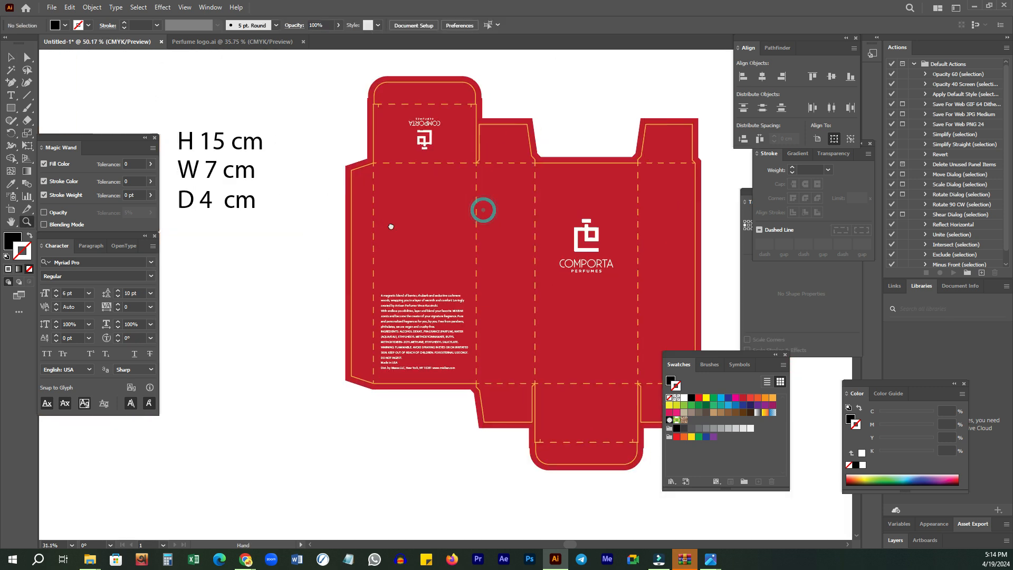
{"action": "key", "text": "b"}
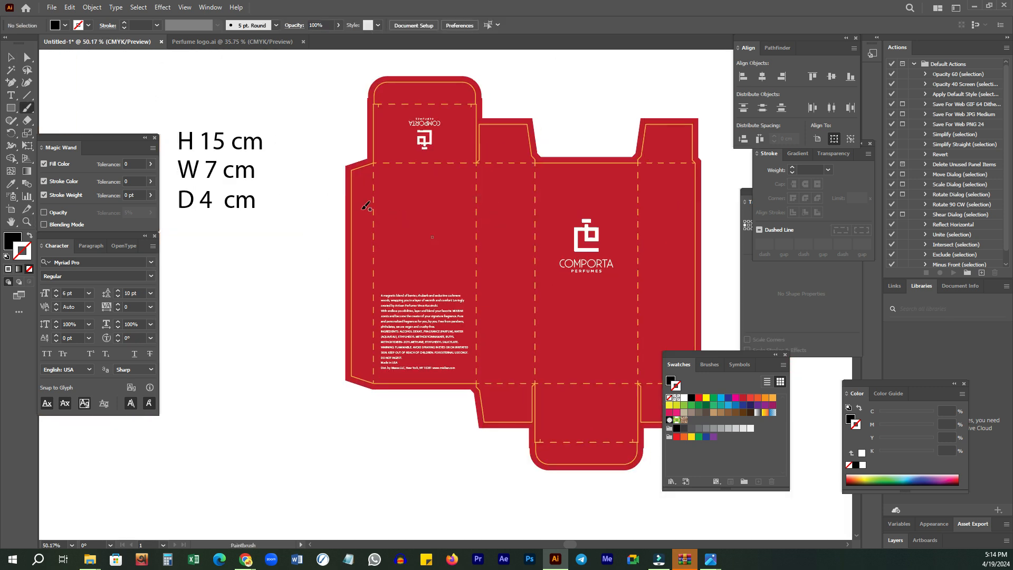
{"action": "left_click_drag", "start_coordinate": [314, 181], "coordinate": [310, 386]}
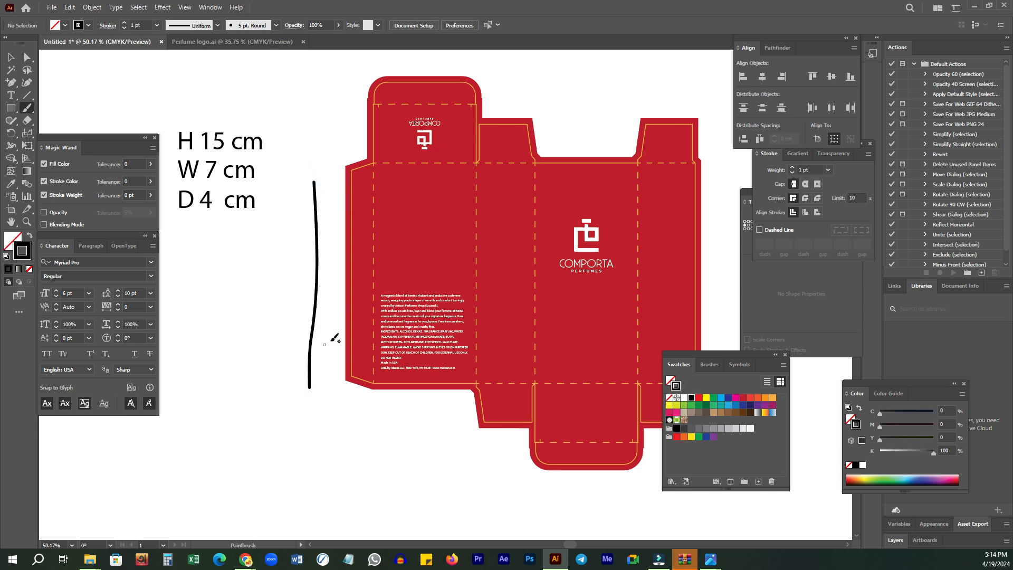
{"action": "left_click_drag", "start_coordinate": [239, 325], "coordinate": [250, 358]}
{"action": "mouse_move", "coordinate": [258, 310]}
{"action": "left_mouse_down"}
{"action": "mouse_move", "coordinate": [261, 341]}
{"action": "mouse_move", "coordinate": [266, 295]}
{"action": "mouse_move", "coordinate": [283, 308]}
{"action": "mouse_move", "coordinate": [307, 280]}
{"action": "left_mouse_up"}
- Paint a horizontal line below the back panel and handwrite "7cm" under it
{"action": "left_click_drag", "start_coordinate": [416, 445], "coordinate": [409, 428]}
{"action": "left_click_drag", "start_coordinate": [364, 397], "coordinate": [443, 396]}
{"action": "mouse_move", "coordinate": [370, 418]}
{"action": "left_mouse_down"}
{"action": "mouse_move", "coordinate": [378, 458]}
{"action": "mouse_move", "coordinate": [382, 438]}
{"action": "mouse_move", "coordinate": [398, 451]}
{"action": "mouse_move", "coordinate": [425, 430]}
{"action": "mouse_move", "coordinate": [461, 449]}
{"action": "mouse_move", "coordinate": [419, 442]}
{"action": "left_mouse_up"}
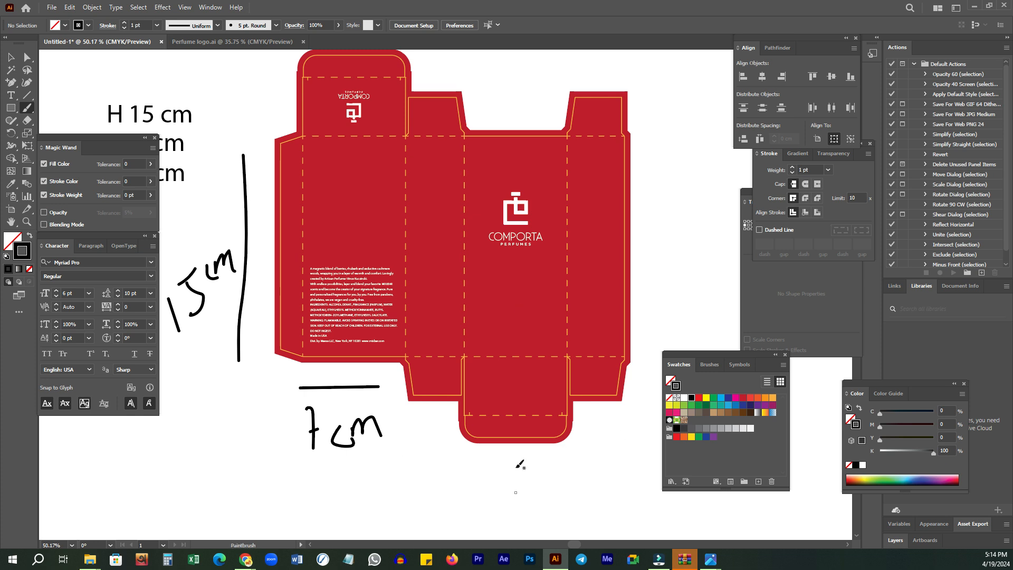
- Handwrite "7cm" above the front panel's top edge and underline it with a short stroke
{"action": "left_click_drag", "start_coordinate": [521, 216], "coordinate": [525, 236]}
{"action": "mouse_move", "coordinate": [499, 123]}
{"action": "left_mouse_down"}
{"action": "mouse_move", "coordinate": [515, 117]}
{"action": "mouse_move", "coordinate": [523, 141]}
{"action": "left_mouse_up"}
{"action": "mouse_move", "coordinate": [544, 103]}
{"action": "left_mouse_down"}
{"action": "mouse_move", "coordinate": [537, 113]}
{"action": "mouse_move", "coordinate": [573, 84]}
{"action": "mouse_move", "coordinate": [579, 102]}
{"action": "left_mouse_up"}
{"action": "left_click_drag", "start_coordinate": [499, 140], "coordinate": [544, 143]}
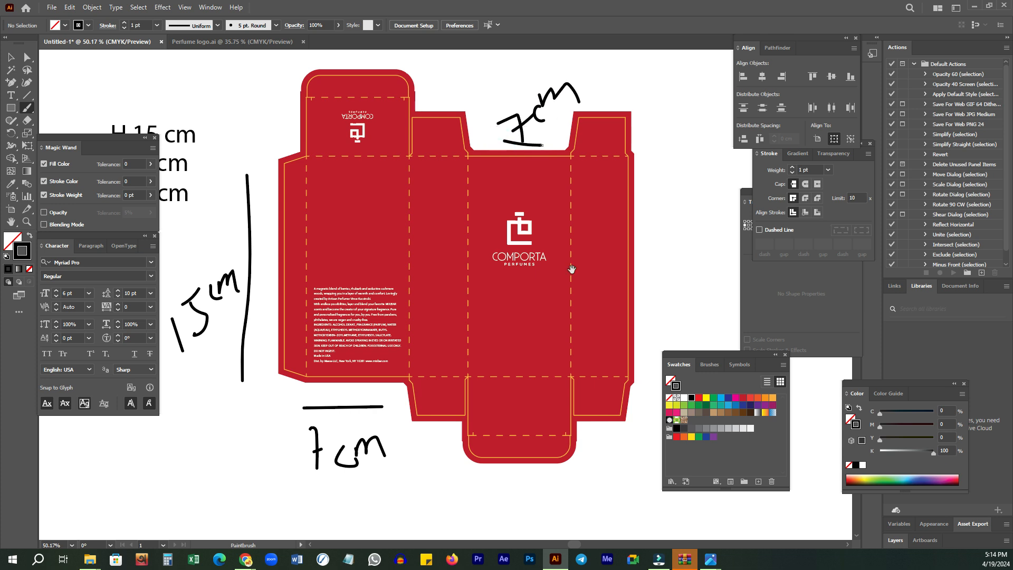
- Paint a vertical line along the right of the box layout and handwrite "15cm" beside it, redrawing the faulty letter
{"action": "left_click_drag", "start_coordinate": [694, 235], "coordinate": [649, 202]}
{"action": "left_click_drag", "start_coordinate": [605, 143], "coordinate": [610, 338]}
{"action": "mouse_move", "coordinate": [640, 218]}
{"action": "left_mouse_down"}
{"action": "mouse_move", "coordinate": [638, 257]}
{"action": "mouse_move", "coordinate": [654, 238]}
{"action": "mouse_move", "coordinate": [657, 210]}
{"action": "mouse_move", "coordinate": [663, 268]}
{"action": "mouse_move", "coordinate": [663, 207]}
{"action": "mouse_move", "coordinate": [696, 219]}
{"action": "mouse_move", "coordinate": [712, 197]}
{"action": "left_mouse_up"}
{"action": "key", "text": "ctrl+z"}
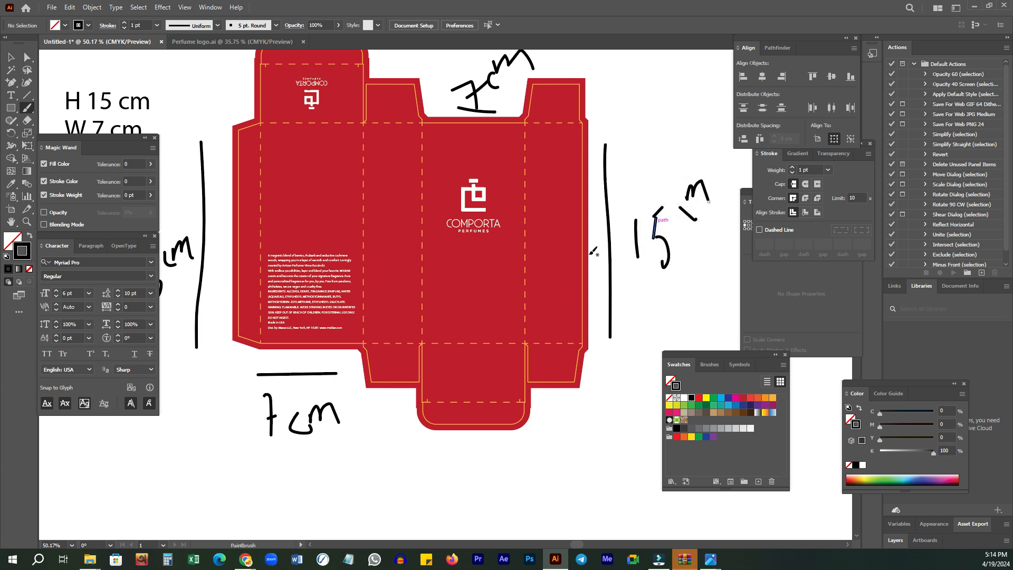
{"action": "scroll", "coordinate": [559, 254], "scroll_direction": "up", "scroll_amount": 1}
{"action": "mouse_move", "coordinate": [679, 205]}
{"action": "left_mouse_down"}
{"action": "mouse_move", "coordinate": [677, 226]}
{"action": "mouse_move", "coordinate": [687, 226]}
{"action": "left_mouse_up"}
- Paint a short line below the middle side panel's flap and handwrite "4" under it
{"action": "key", "text": "space"}
{"action": "left_click_drag", "start_coordinate": [548, 203], "coordinate": [557, 189]}
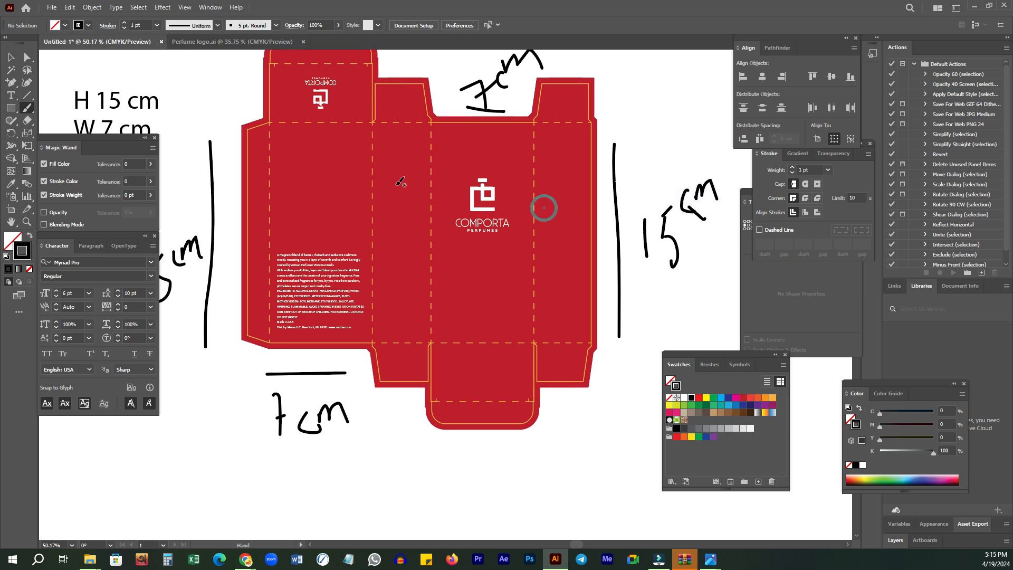
{"action": "left_click_drag", "start_coordinate": [368, 416], "coordinate": [404, 416]}
{"action": "key", "text": "space"}
{"action": "mouse_move", "coordinate": [389, 449]}
{"action": "left_mouse_down"}
{"action": "mouse_move", "coordinate": [416, 411]}
{"action": "mouse_move", "coordinate": [418, 433]}
{"action": "left_mouse_up"}
- Handwrite "3.9cm" under a short line below the outer side panel's flap
{"action": "mouse_move", "coordinate": [575, 379]}
{"action": "left_mouse_down"}
{"action": "mouse_move", "coordinate": [603, 377]}
{"action": "mouse_move", "coordinate": [576, 430]}
{"action": "left_mouse_up"}
{"action": "left_click_drag", "start_coordinate": [601, 393], "coordinate": [593, 407]}
{"action": "mouse_move", "coordinate": [603, 394]}
{"action": "left_mouse_down"}
{"action": "mouse_move", "coordinate": [607, 427]}
{"action": "mouse_move", "coordinate": [618, 394]}
{"action": "mouse_move", "coordinate": [616, 411]}
{"action": "mouse_move", "coordinate": [641, 382]}
{"action": "mouse_move", "coordinate": [651, 397]}
{"action": "left_mouse_up"}
{"action": "key", "text": "space"}
{"action": "left_click_drag", "start_coordinate": [571, 346], "coordinate": [482, 333]}
{"action": "key", "text": "ctrl+space"}
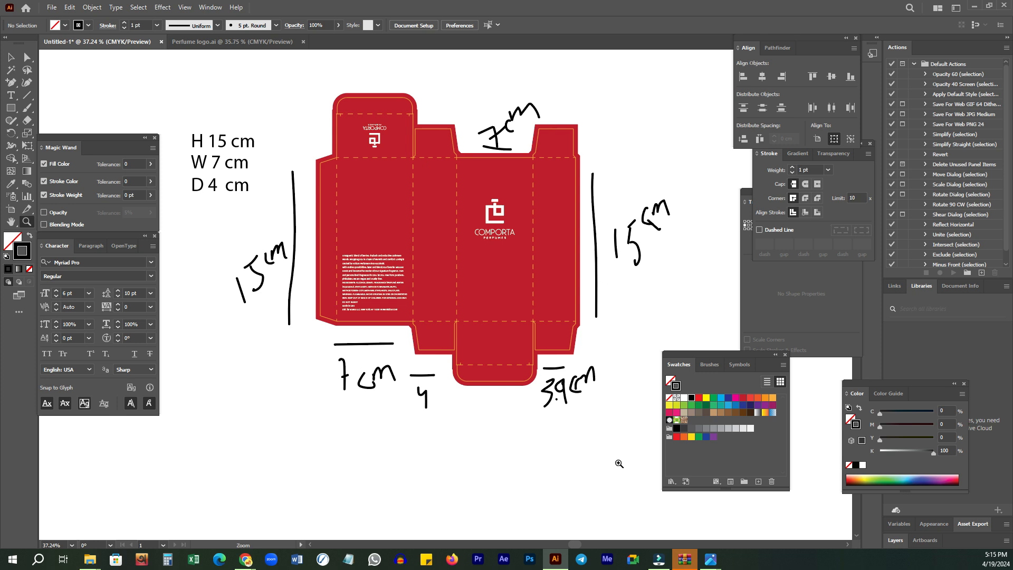
- Check the participants in the Google Meet call in Chrome and return to Illustrator
{"action": "mouse_move", "coordinate": [244, 555]}
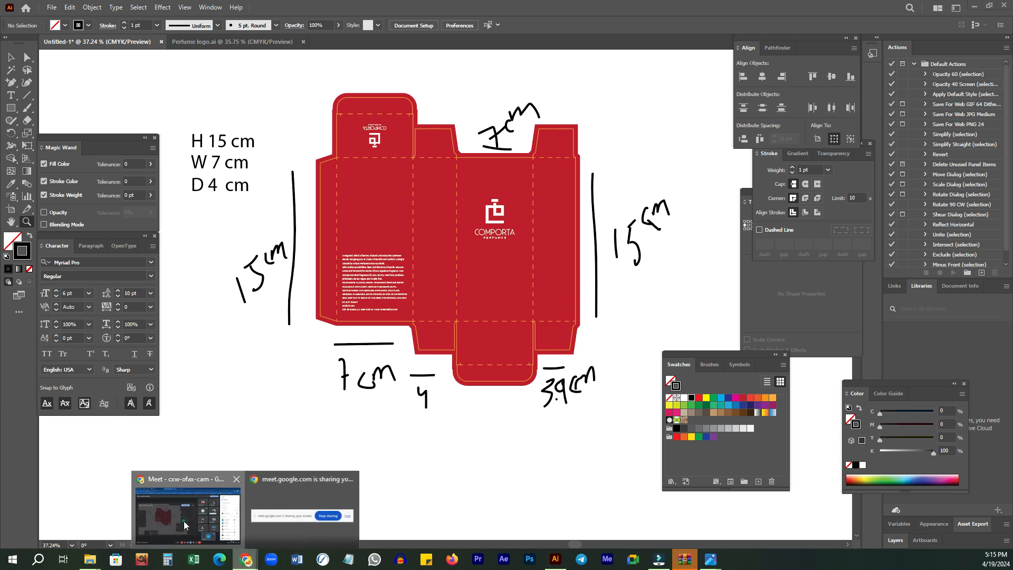
{"action": "left_click", "coordinate": [184, 521]}
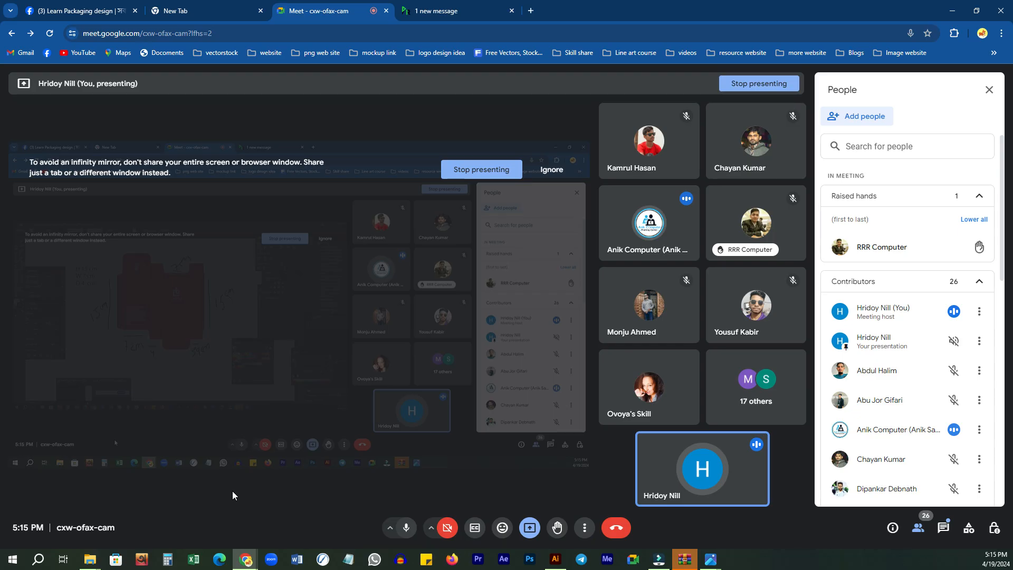
{"action": "key", "text": "alt+Tab"}
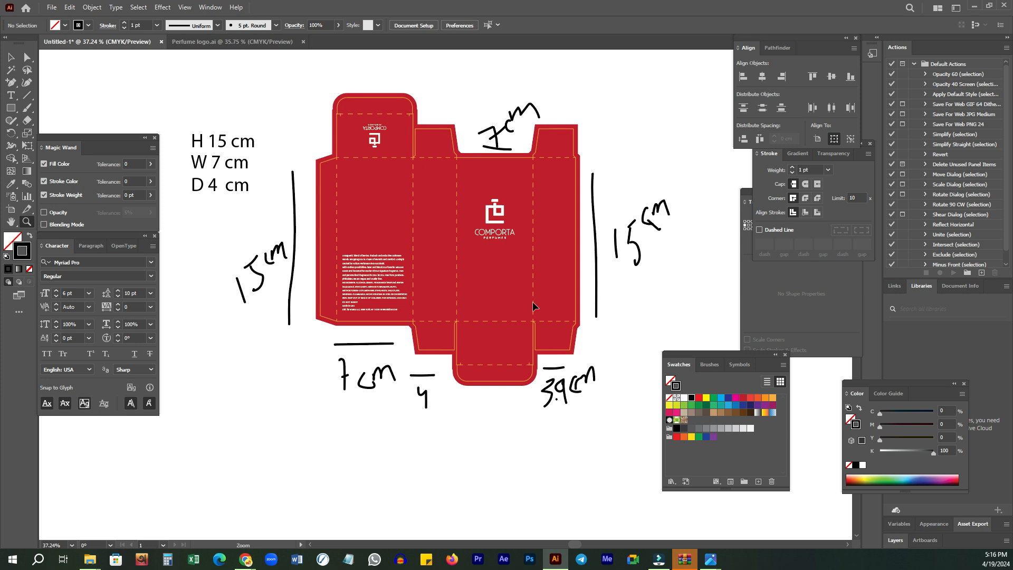
- Examine the annotated box layout and its handwritten panel dimensions
{"action": "left_click_drag", "start_coordinate": [532, 300], "coordinate": [505, 303]}
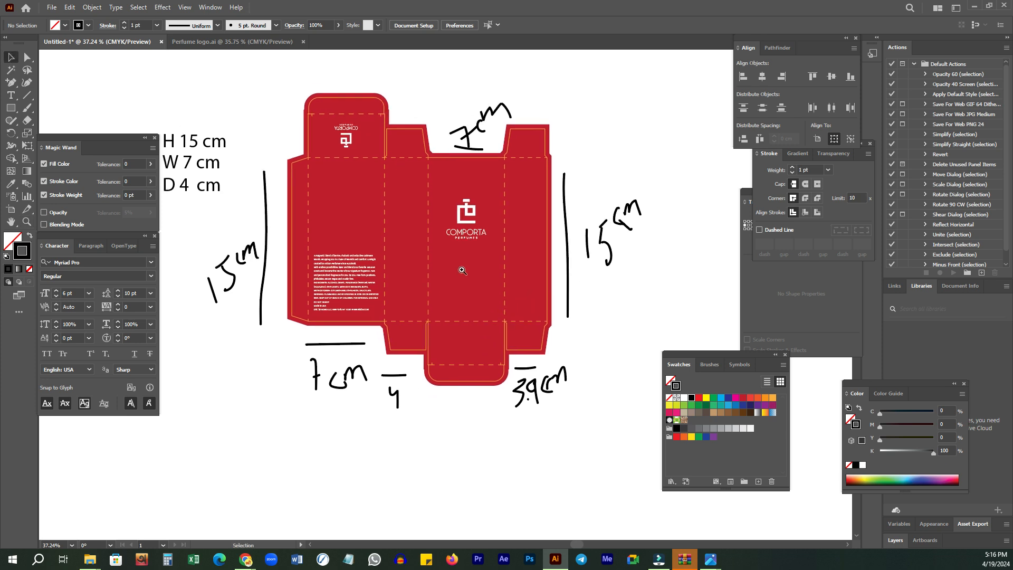
{"action": "key", "text": "z"}
{"action": "left_click_drag", "start_coordinate": [463, 242], "coordinate": [528, 253]}
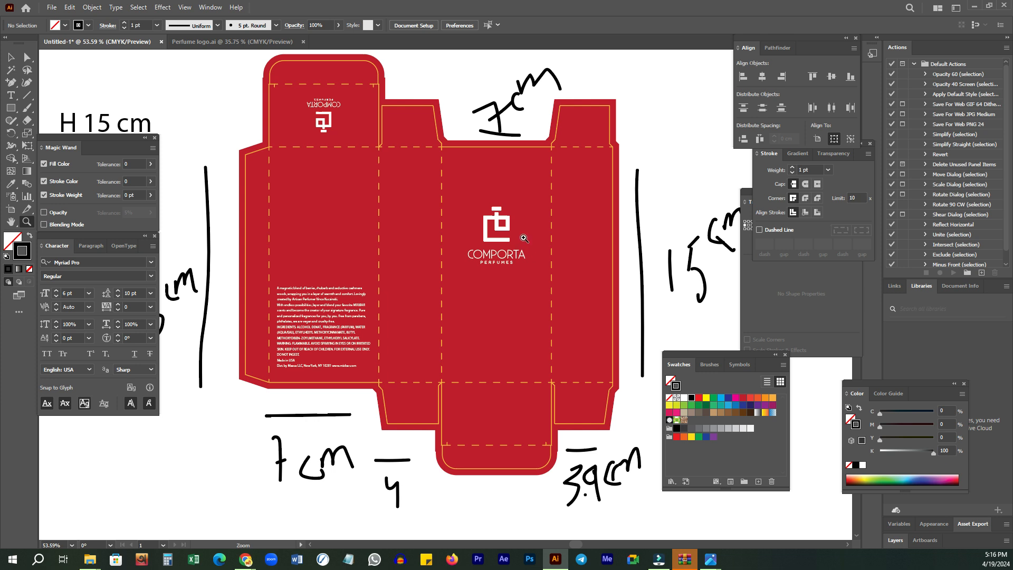
{"action": "left_click_drag", "start_coordinate": [495, 257], "coordinate": [474, 323]}
{"action": "key", "text": "v"}
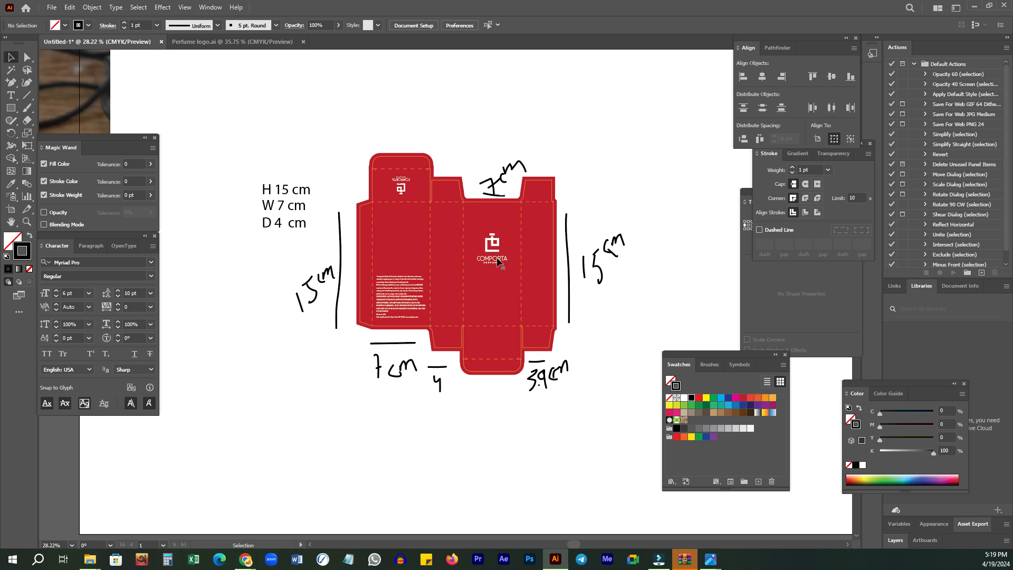
{"action": "mouse_move", "coordinate": [340, 131]}
{"action": "left_mouse_down"}
{"action": "mouse_move", "coordinate": [558, 437]}
{"action": "mouse_move", "coordinate": [588, 442]}
{"action": "left_mouse_up"}
{"action": "left_click", "coordinate": [585, 437]}
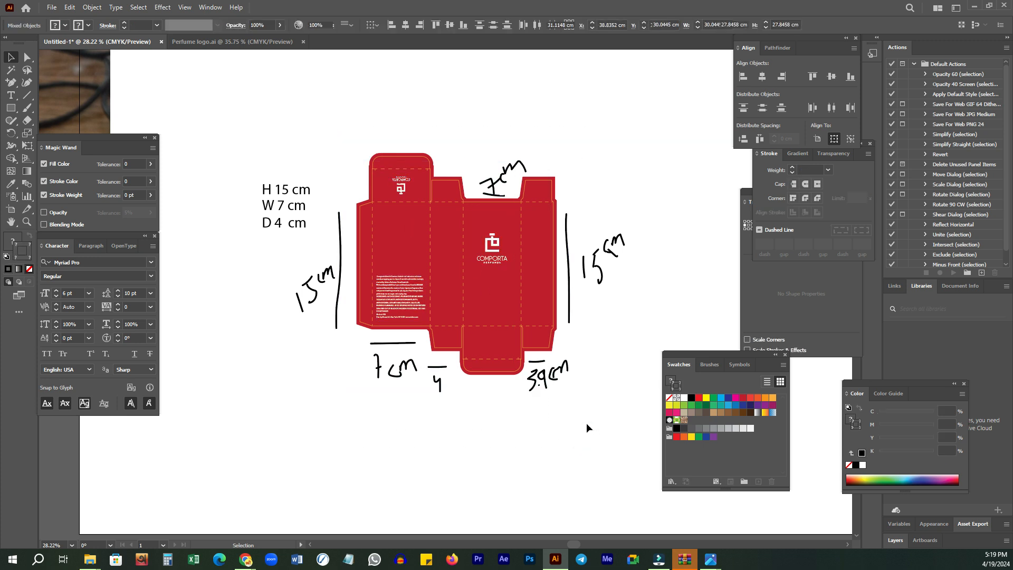
{"action": "left_click_drag", "start_coordinate": [610, 388], "coordinate": [368, 155]}
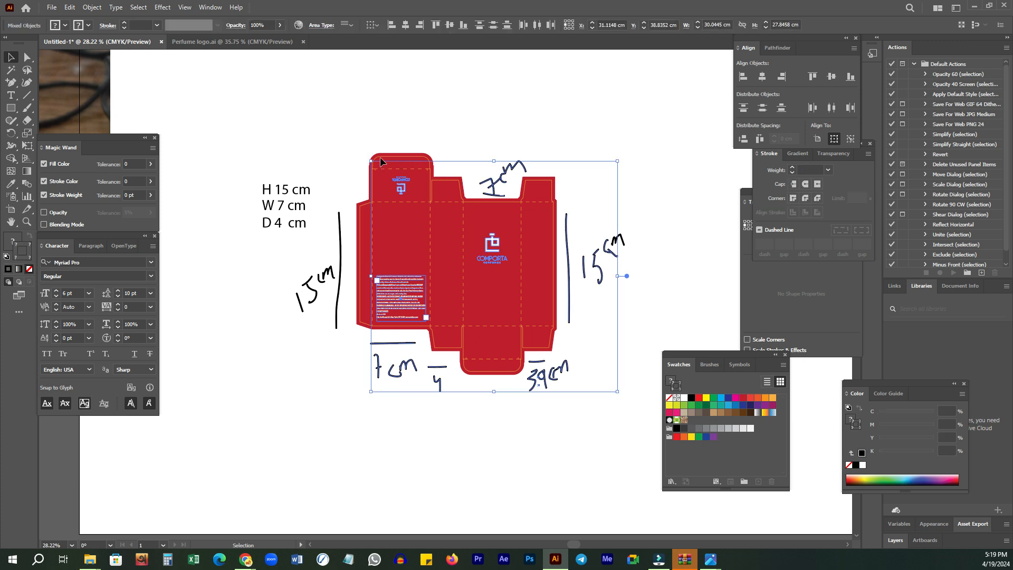
{"action": "left_click", "coordinate": [352, 135]}
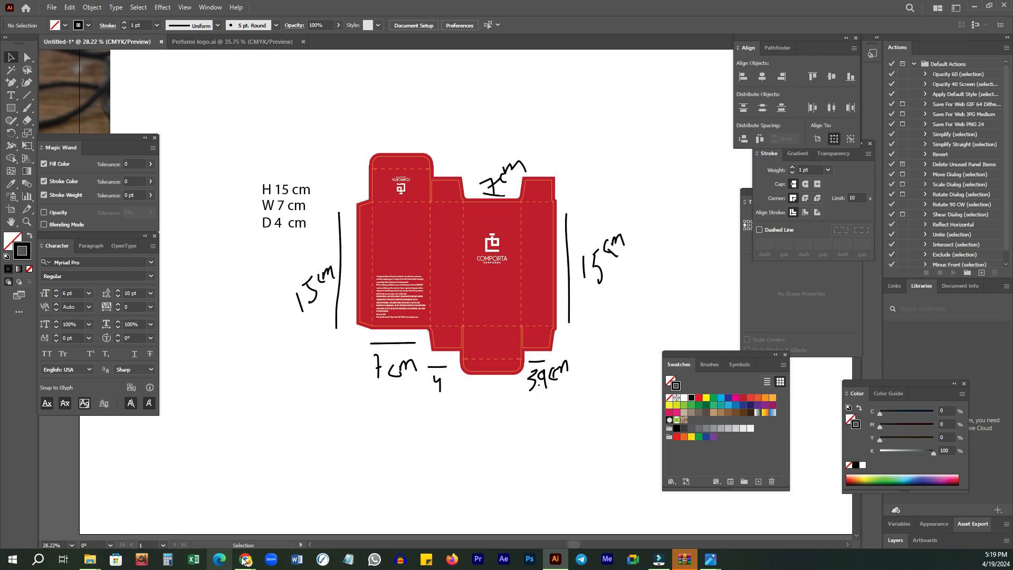
- Admit the waiting participant to the Google Meet call in Chrome and return to Illustrator
{"action": "mouse_move", "coordinate": [245, 559]}
{"action": "left_click", "coordinate": [197, 515]}
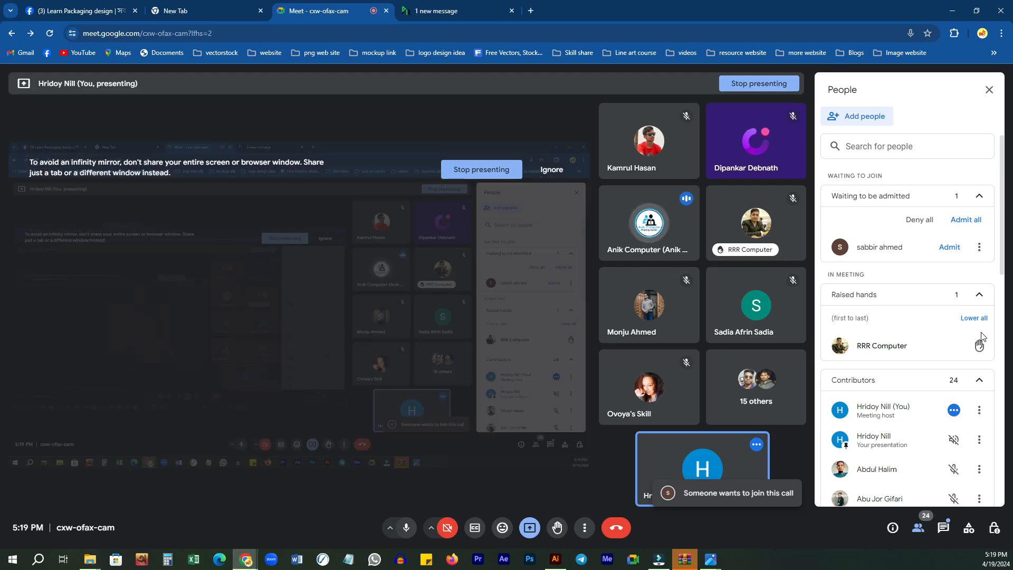
{"action": "left_click", "coordinate": [949, 247]}
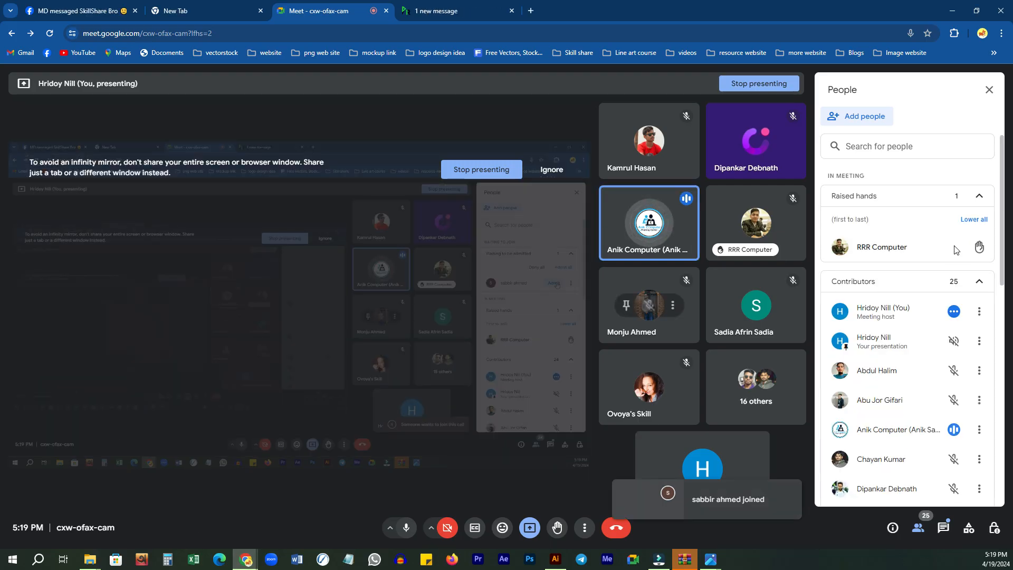
{"action": "left_click", "coordinate": [556, 560]}
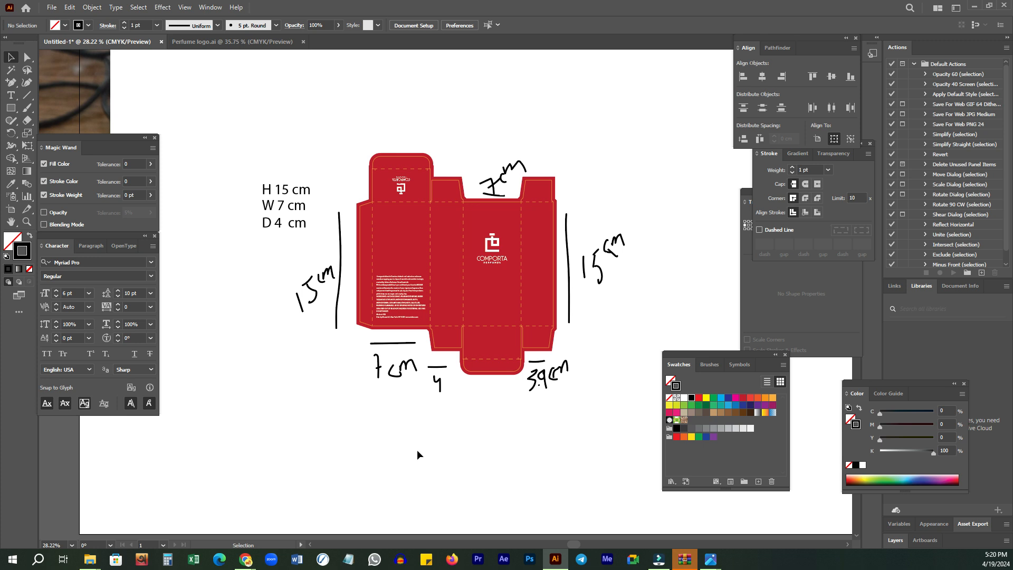
- Paint a short vertical stroke beside the lid panel and a mark below the bottom closing flap
{"action": "key", "text": "z"}
{"action": "left_click_drag", "start_coordinate": [454, 195], "coordinate": [522, 122]}
{"action": "key", "text": "v"}
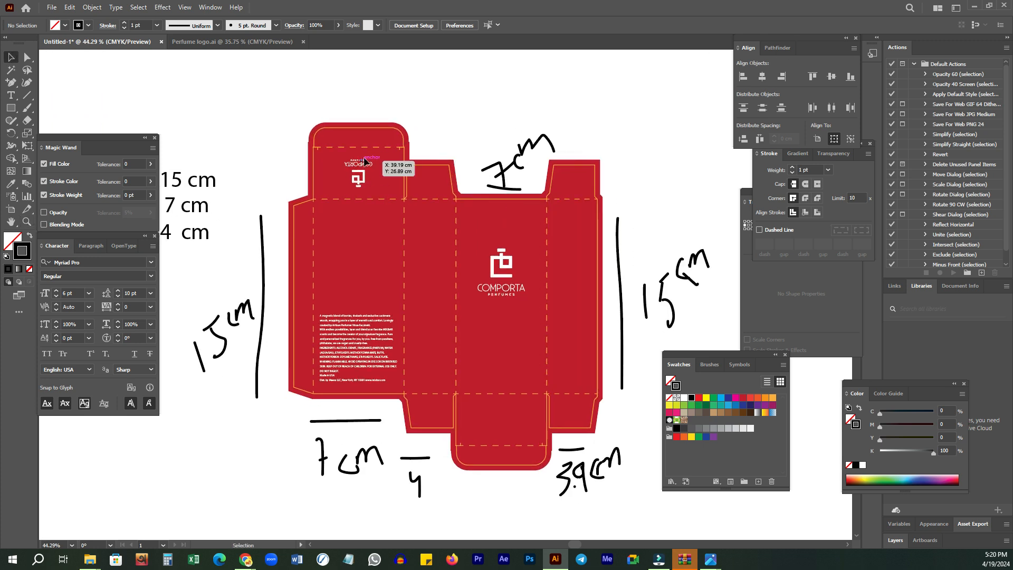
{"action": "key", "text": "b"}
{"action": "left_click_drag", "start_coordinate": [295, 185], "coordinate": [294, 158]}
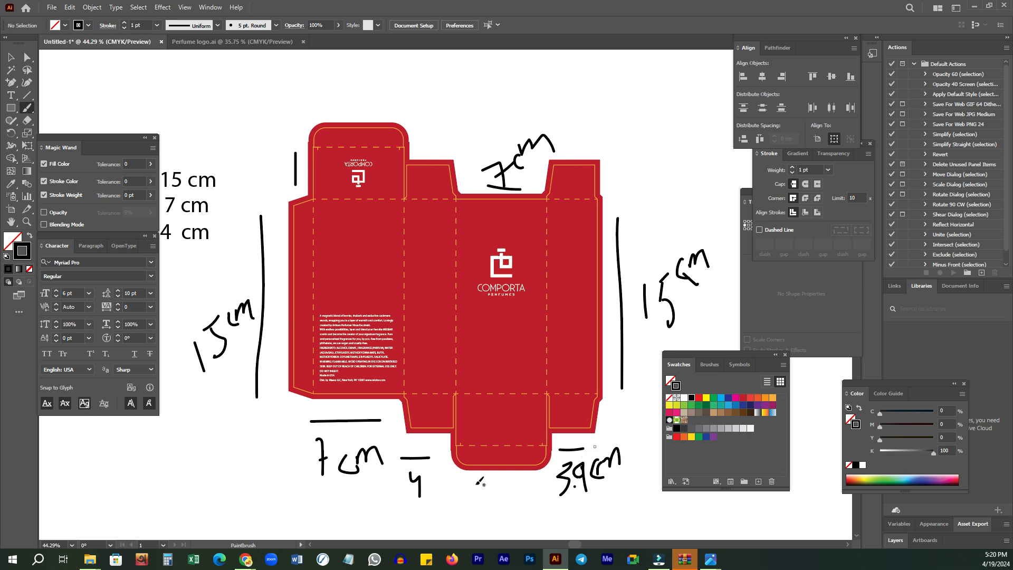
{"action": "left_click_drag", "start_coordinate": [483, 480], "coordinate": [478, 523]}
- Examine the reference photo of the white box alongside the complete annotated layout
{"action": "left_click_drag", "start_coordinate": [348, 161], "coordinate": [358, 161]}
{"action": "left_click_drag", "start_coordinate": [527, 199], "coordinate": [316, 226]}
{"action": "left_click_drag", "start_coordinate": [560, 199], "coordinate": [423, 240]}
{"action": "key", "text": "v"}
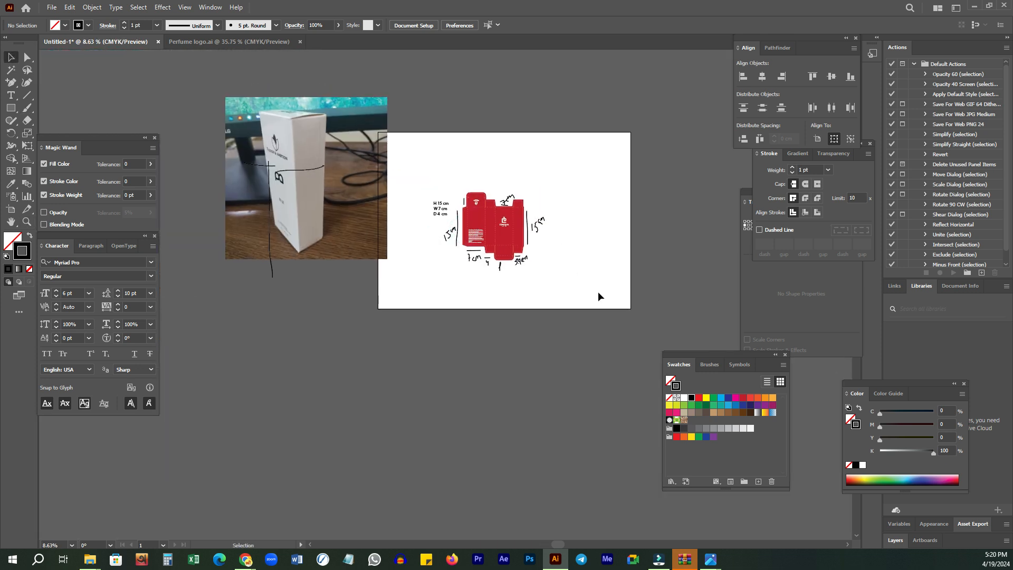
{"action": "left_click_drag", "start_coordinate": [598, 293], "coordinate": [422, 181]}
{"action": "mouse_move", "coordinate": [493, 221]}
{"action": "left_mouse_down"}
{"action": "mouse_move", "coordinate": [260, 343]}
{"action": "mouse_move", "coordinate": [340, 318]}
{"action": "left_mouse_up"}
{"action": "left_click_drag", "start_coordinate": [568, 273], "coordinate": [572, 287]}
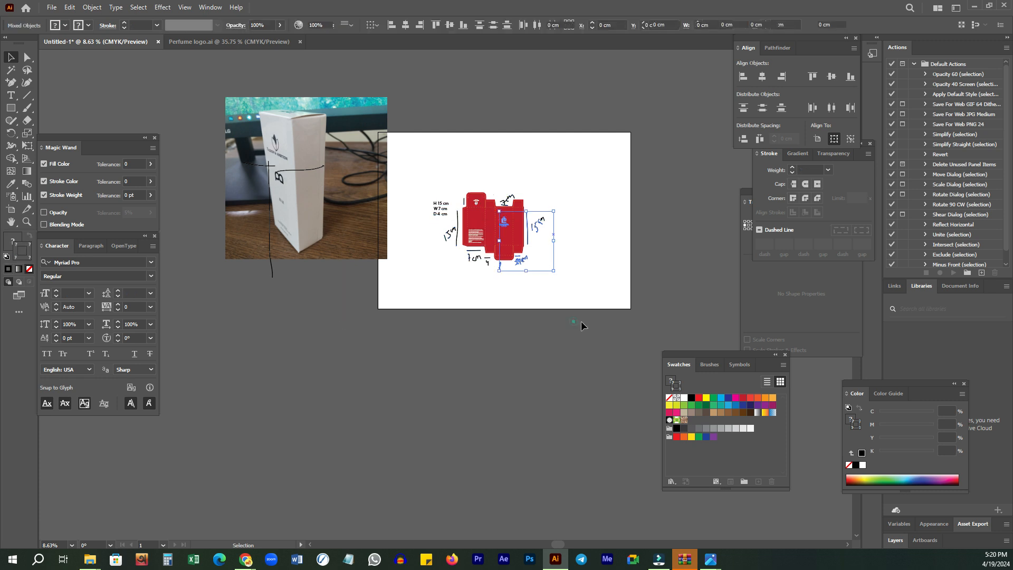
- Try to start a text object near the bottom of the front panel, clearing its placeholder text
{"action": "key", "text": "z"}
{"action": "left_click_drag", "start_coordinate": [544, 251], "coordinate": [692, 185]}
{"action": "left_click_drag", "start_coordinate": [381, 206], "coordinate": [393, 297]}
{"action": "left_click_drag", "start_coordinate": [468, 287], "coordinate": [559, 231]}
{"action": "left_click_drag", "start_coordinate": [438, 323], "coordinate": [455, 277]}
{"action": "key", "text": "ctrl+shift+a"}
{"action": "left_click_drag", "start_coordinate": [448, 343], "coordinate": [447, 311]}
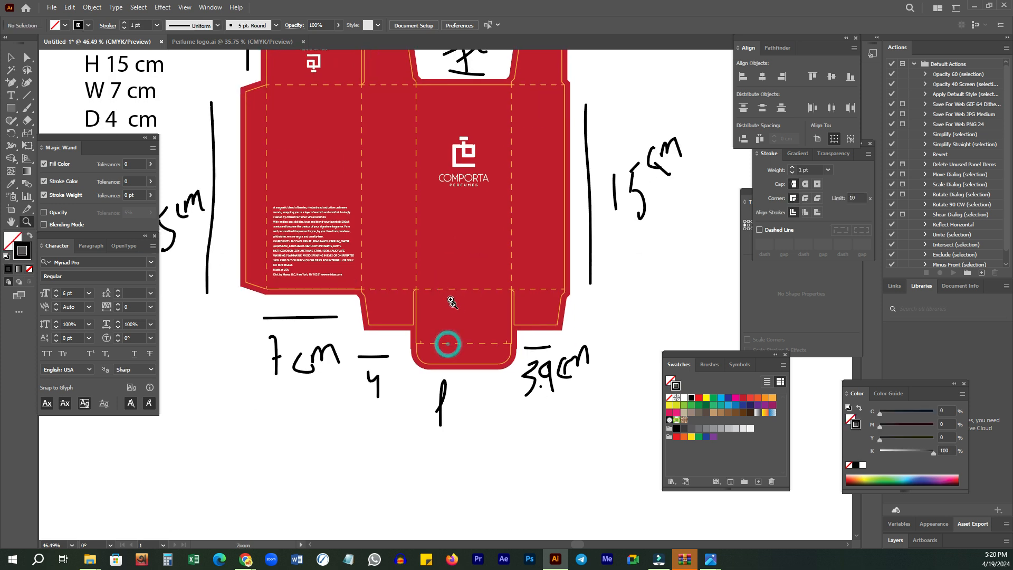
{"action": "key", "text": "t"}
{"action": "left_click_drag", "start_coordinate": [438, 271], "coordinate": [509, 321]}
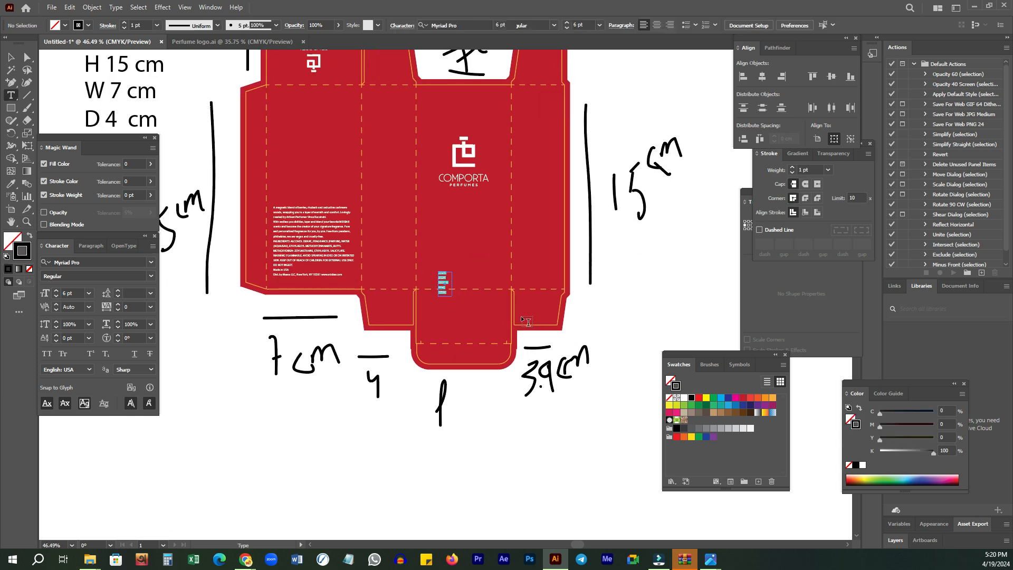
{"action": "key", "text": "ctrl+z"}
{"action": "left_click", "coordinate": [430, 262]}
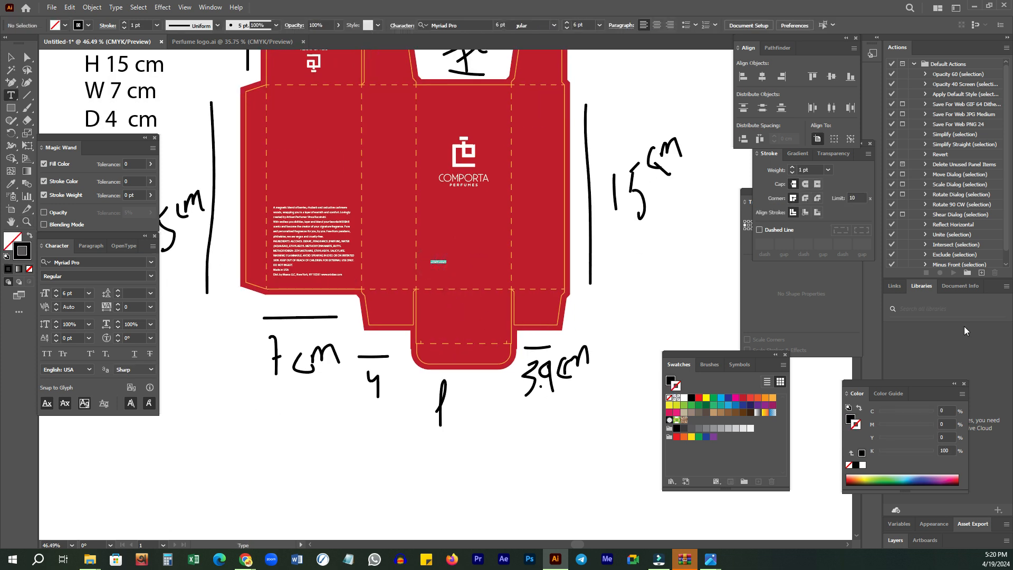
{"action": "key", "text": "BackSpace"}
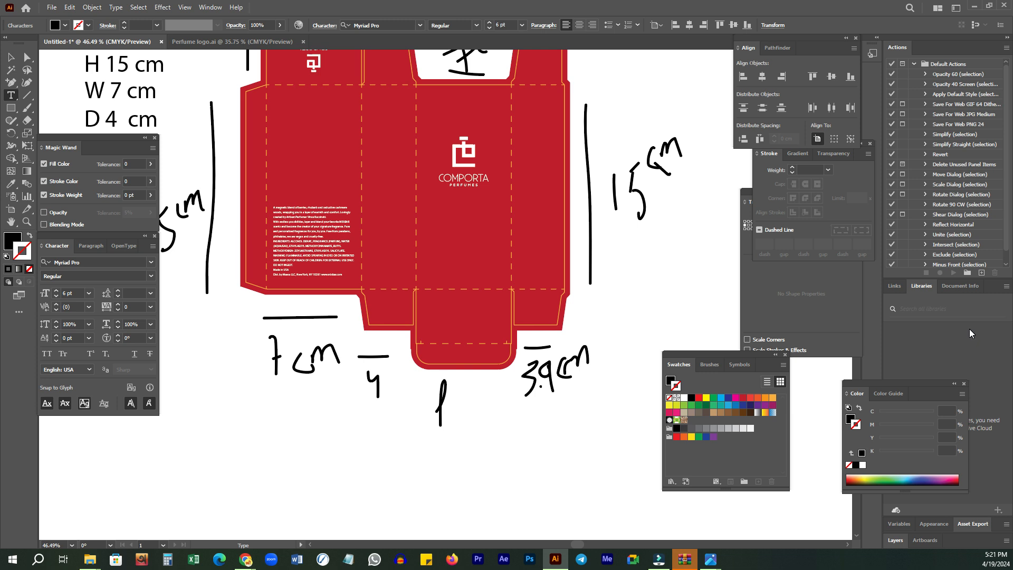
{"action": "left_click", "coordinate": [11, 57]}
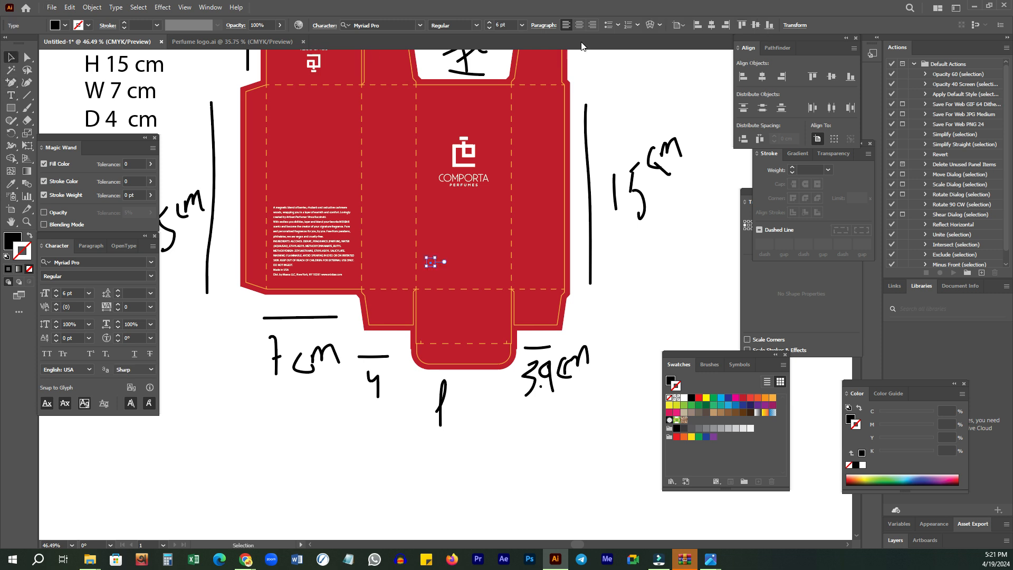
- Show the document rulers, keep centimeters as the unit and leave nothing selected
{"action": "key", "text": "ctrl+r"}
{"action": "right_click", "coordinate": [640, 55]}
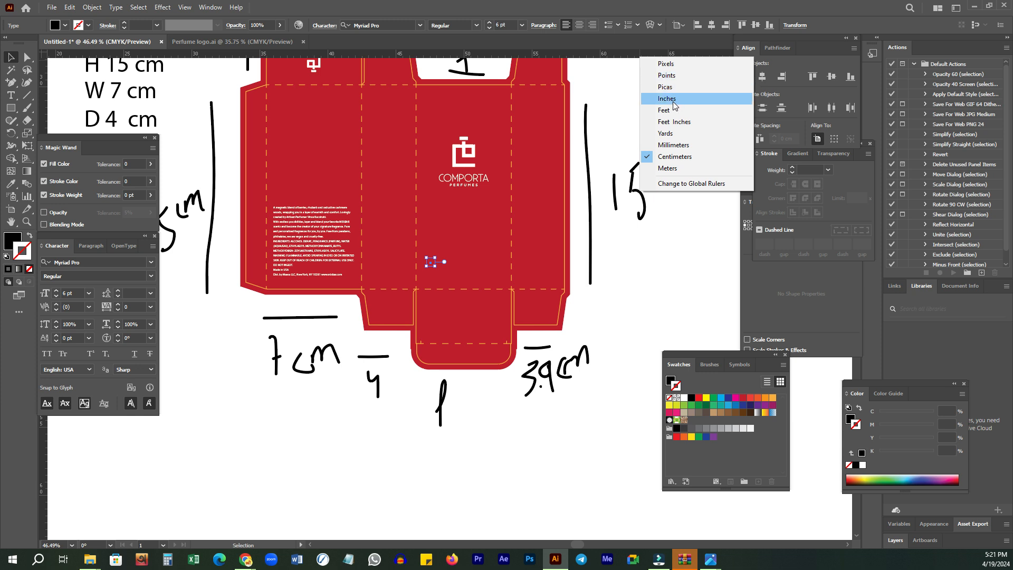
{"action": "left_click", "coordinate": [659, 266]}
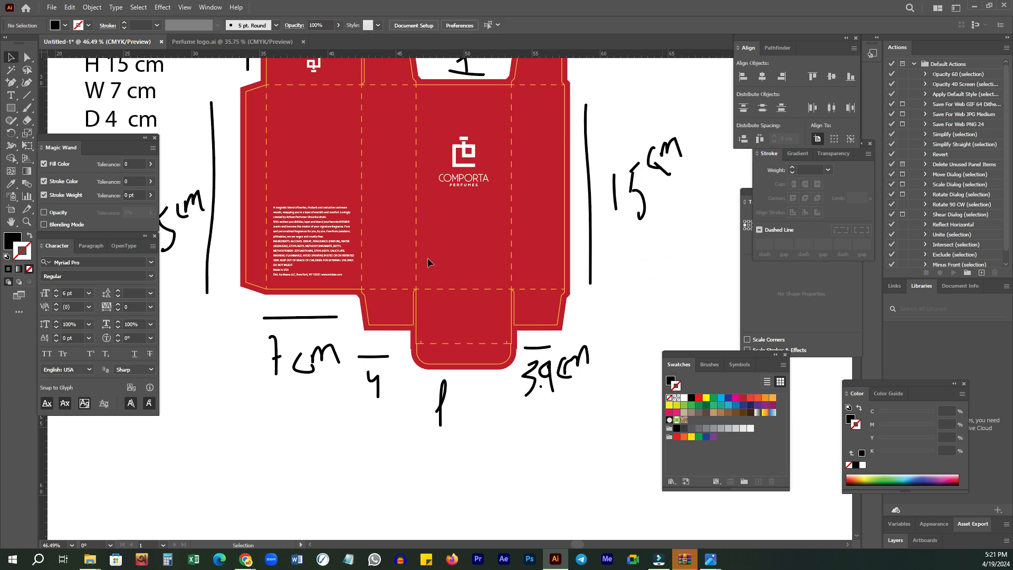
{"action": "left_click", "coordinate": [430, 263]}
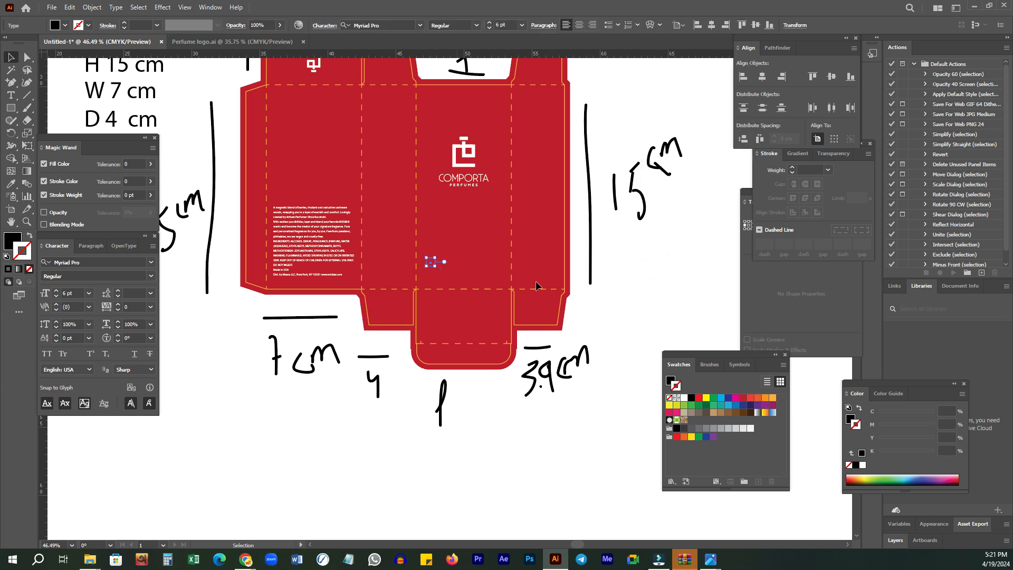
{"action": "left_click", "coordinate": [538, 255]}
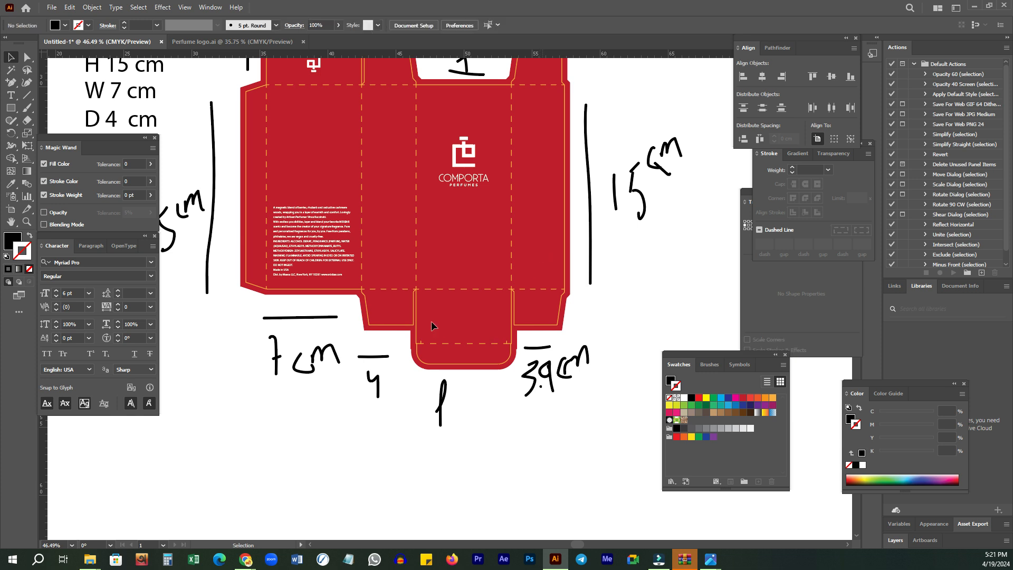
- Change the ruler units to inches
{"action": "left_click", "coordinate": [396, 316], "text": "alt"}
{"action": "left_click", "coordinate": [395, 316], "text": "alt"}
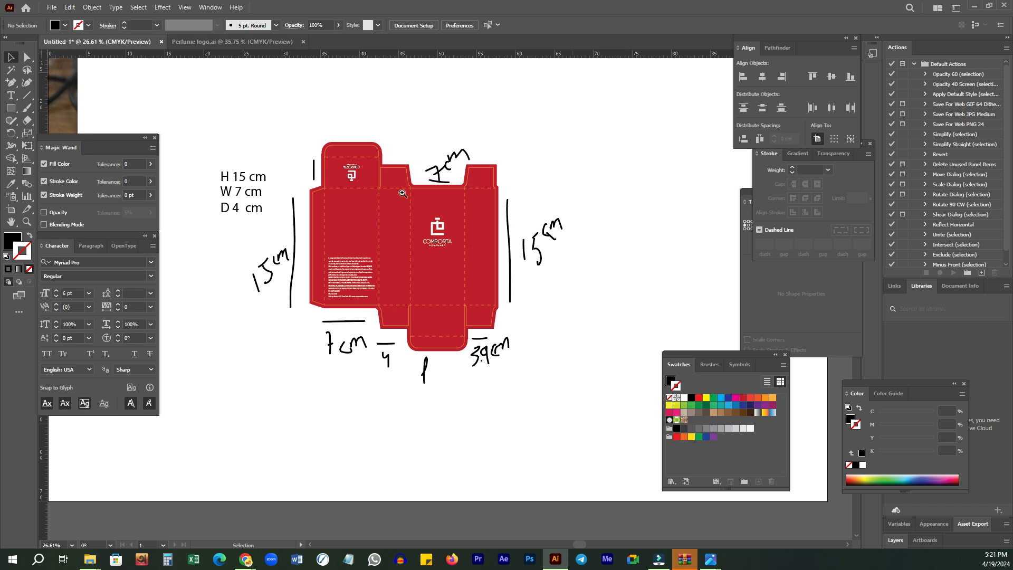
{"action": "left_click_drag", "start_coordinate": [417, 190], "coordinate": [540, 117]}
{"action": "mouse_move", "coordinate": [461, 206]}
{"action": "left_mouse_down"}
{"action": "mouse_move", "coordinate": [501, 177]}
{"action": "mouse_move", "coordinate": [474, 202]}
{"action": "left_mouse_up"}
{"action": "key", "text": "v"}
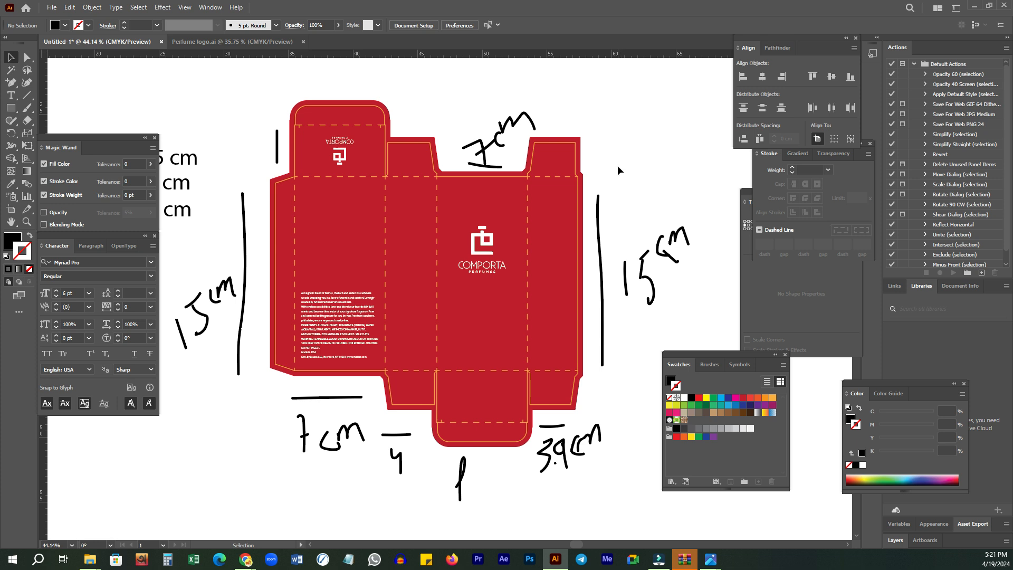
{"action": "left_click", "coordinate": [774, 299]}
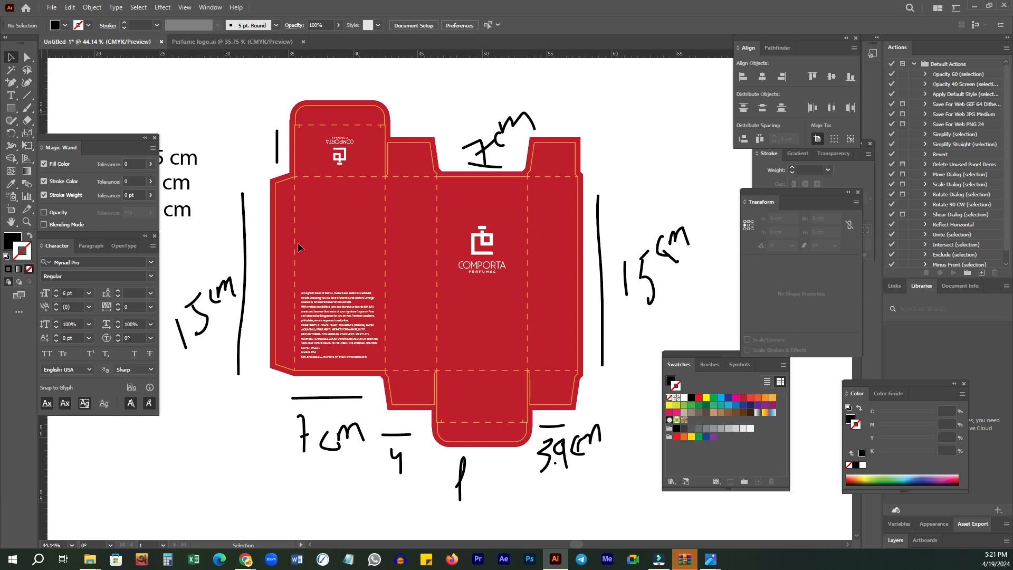
{"action": "right_click", "coordinate": [592, 53]}
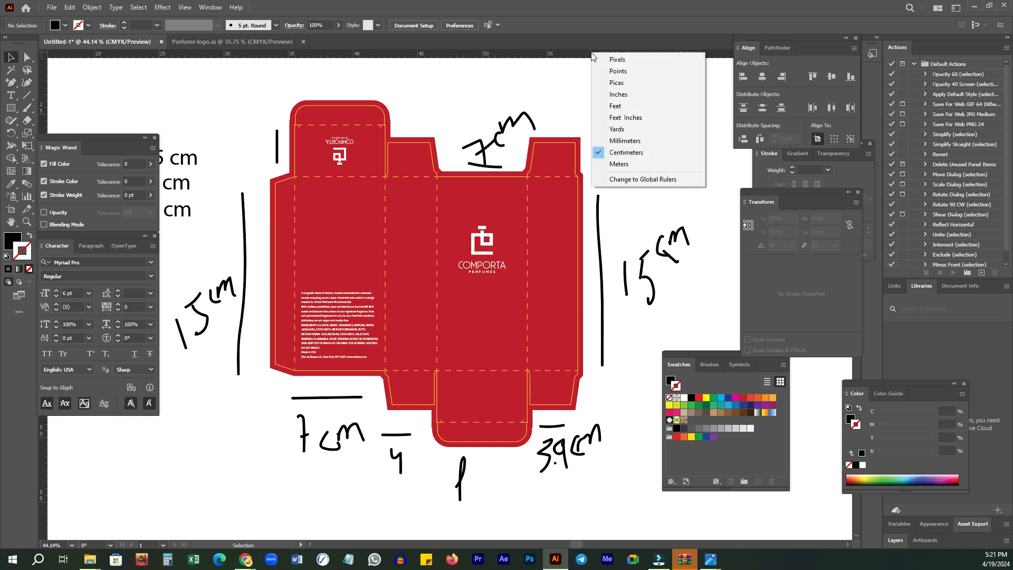
{"action": "left_click", "coordinate": [637, 95]}
- Examine the box layout and its handwritten dimensions against the inch rulers
{"action": "key", "text": "space"}
{"action": "left_click_drag", "start_coordinate": [622, 159], "coordinate": [565, 146]}
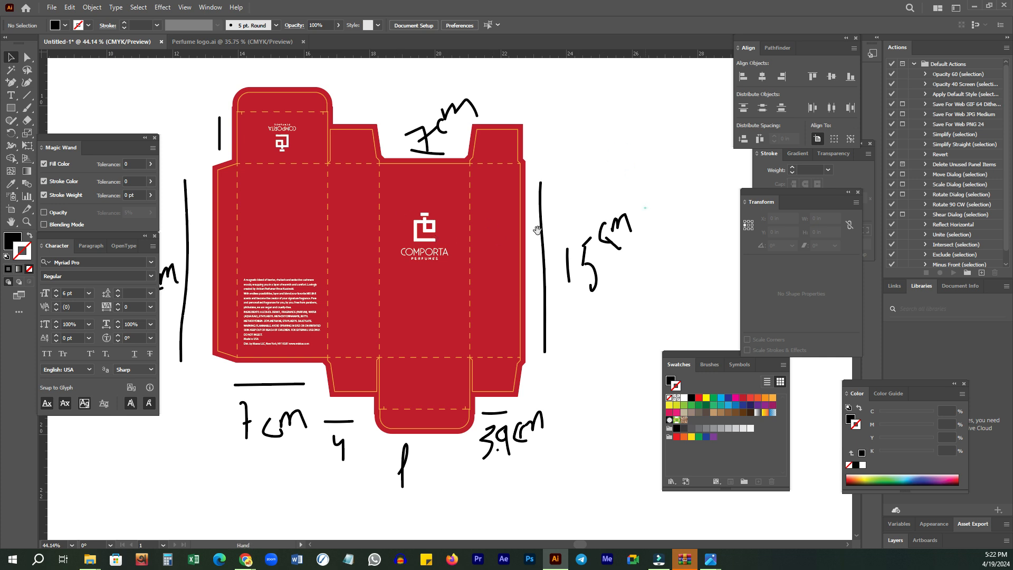
{"action": "scroll", "coordinate": [529, 244], "scroll_direction": "right", "scroll_amount": 5}
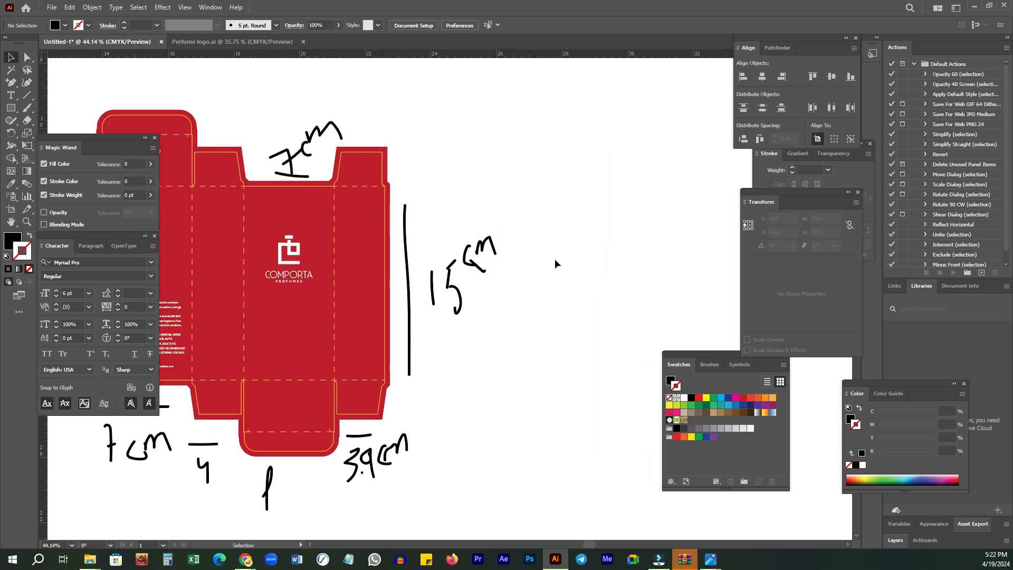
{"action": "key", "text": "z"}
{"action": "left_click_drag", "start_coordinate": [584, 257], "coordinate": [469, 280]}
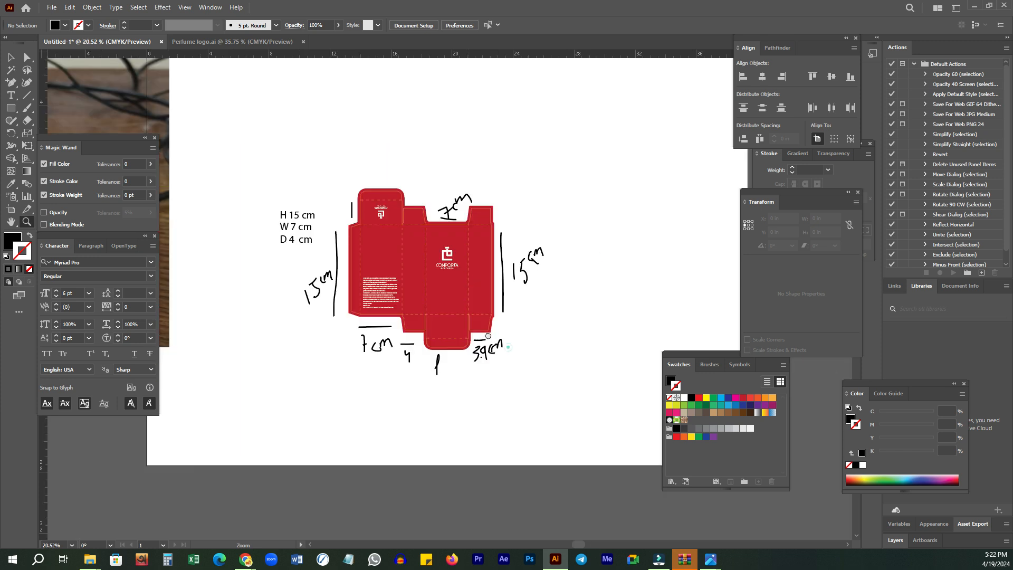
{"action": "key", "text": "space"}
{"action": "left_click_drag", "start_coordinate": [510, 339], "coordinate": [492, 326]}
{"action": "left_click_drag", "start_coordinate": [407, 228], "coordinate": [430, 285]}
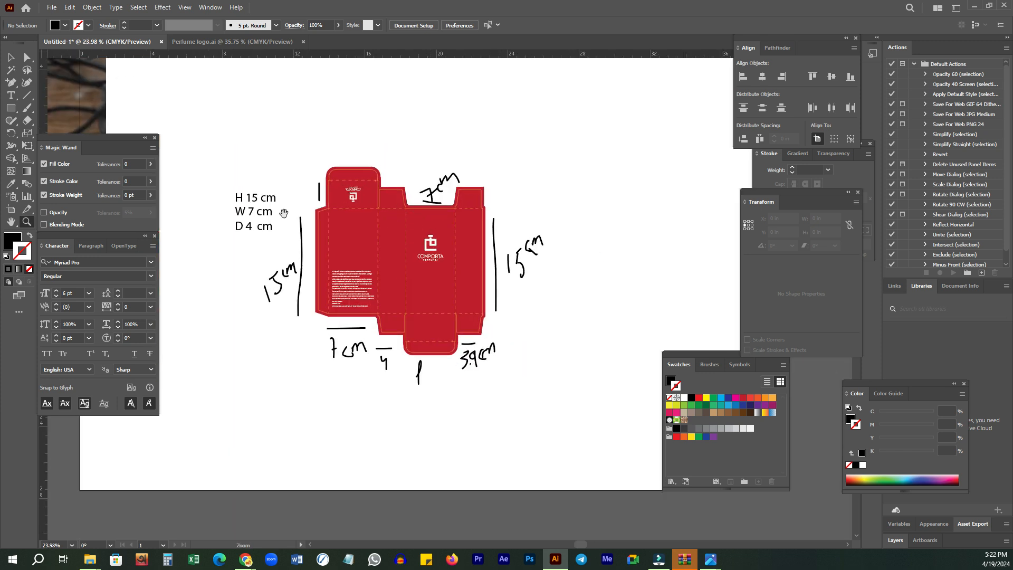
{"action": "key", "text": "space"}
{"action": "left_click_drag", "start_coordinate": [674, 272], "coordinate": [665, 275]}
{"action": "key", "text": "v"}
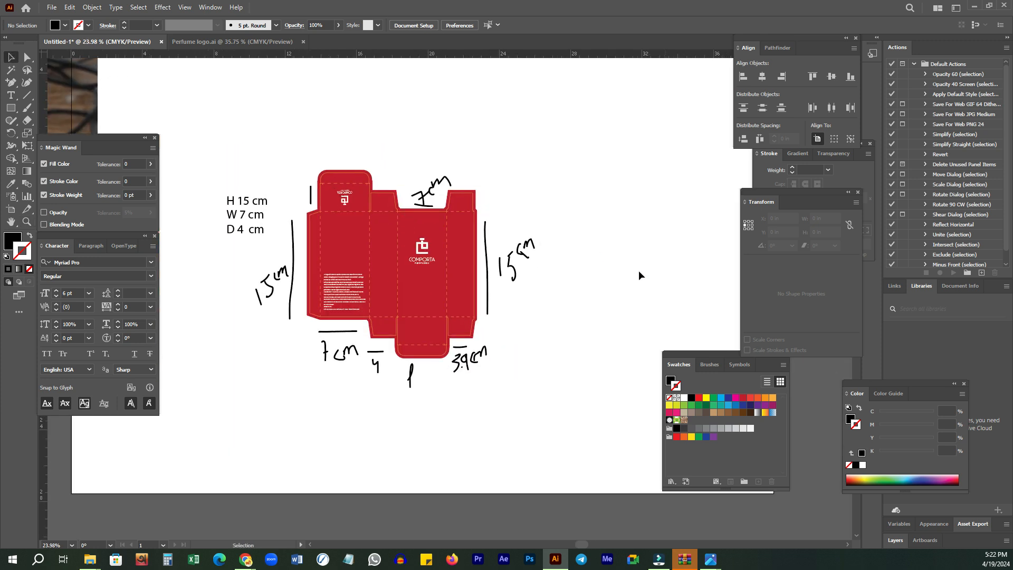
{"action": "key", "text": "m"}
{"action": "left_click", "coordinate": [606, 235]}
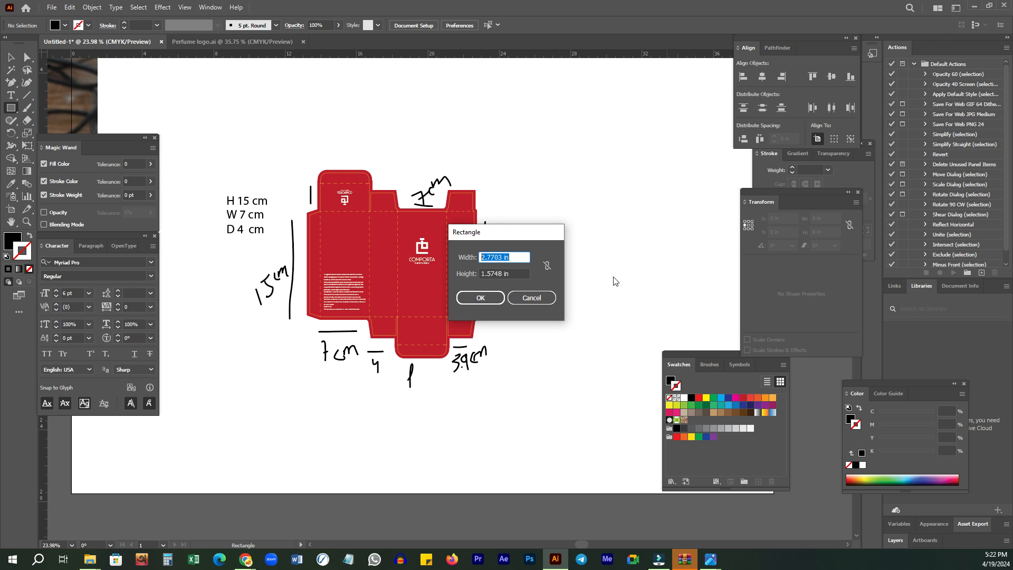
{"action": "left_click", "coordinate": [517, 256]}
{"action": "type", "text": "- 1 mm"}
{"action": "left_click", "coordinate": [530, 299]}
{"action": "left_click", "coordinate": [11, 57]}
- Examine the annotated panels up close, followed by the whole layout beside the white box photo
{"action": "key", "text": "z"}
{"action": "left_click_drag", "start_coordinate": [416, 270], "coordinate": [459, 258]}
{"action": "key", "text": "v"}
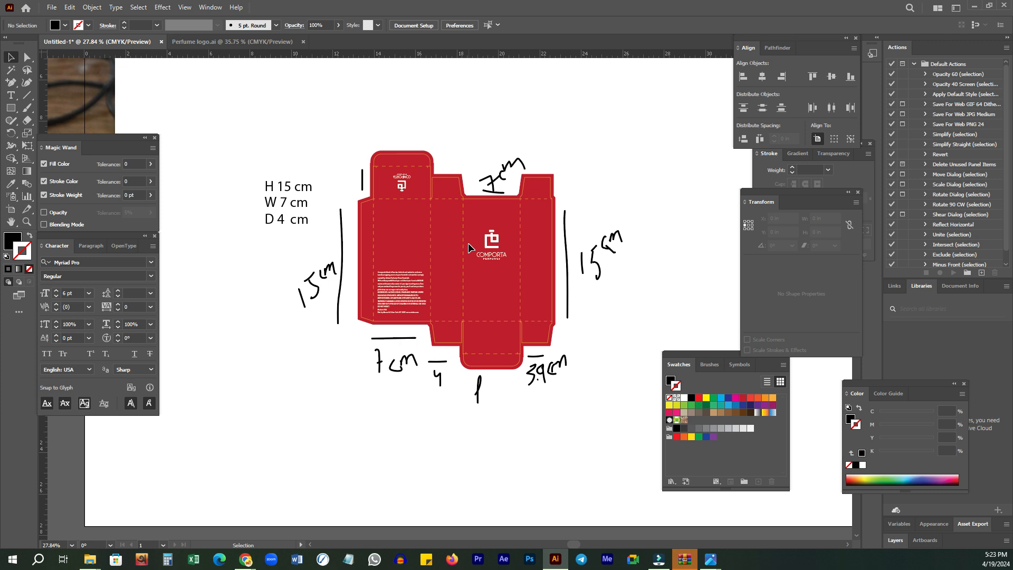
{"action": "key", "text": "z"}
{"action": "left_click", "coordinate": [522, 230]}
{"action": "scroll", "coordinate": [588, 245], "scroll_direction": "down", "scroll_amount": 4}
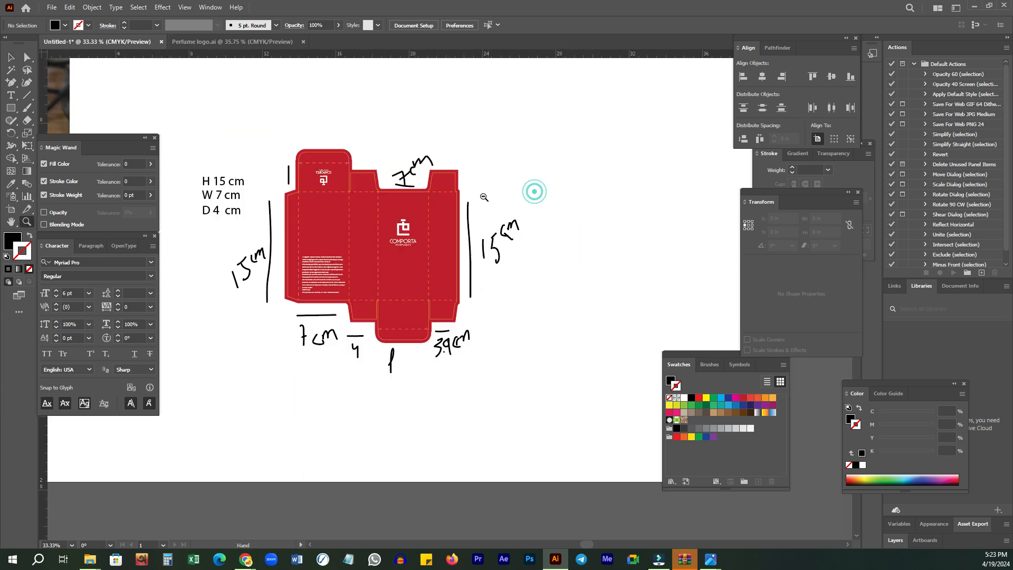
{"action": "key", "text": "v"}
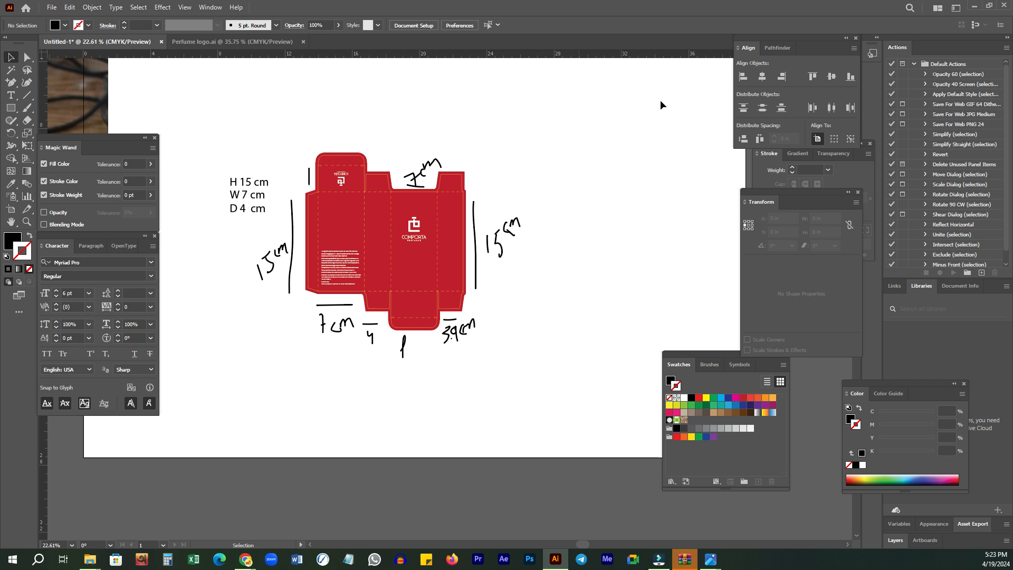
{"action": "key", "text": "z"}
{"action": "left_click_drag", "start_coordinate": [538, 285], "coordinate": [423, 291]}
{"action": "left_click", "coordinate": [482, 275]}
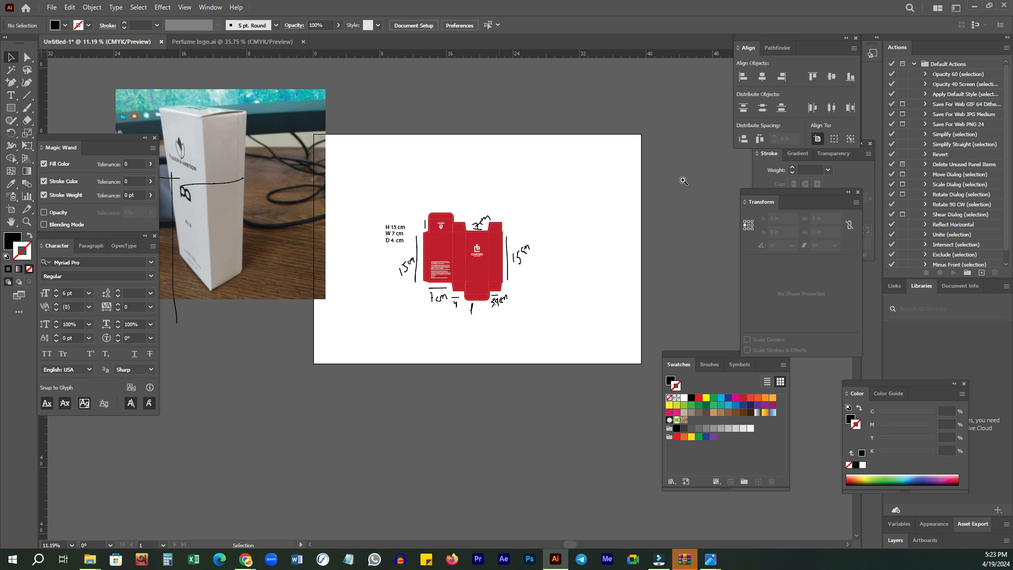
- Add the text 12345678 in the lower part of the front panel and fill it white
{"action": "left_click_drag", "start_coordinate": [453, 252], "coordinate": [552, 224]}
{"action": "left_click_drag", "start_coordinate": [475, 323], "coordinate": [529, 220]}
{"action": "left_click_drag", "start_coordinate": [536, 276], "coordinate": [440, 304]}
{"action": "key", "text": "t"}
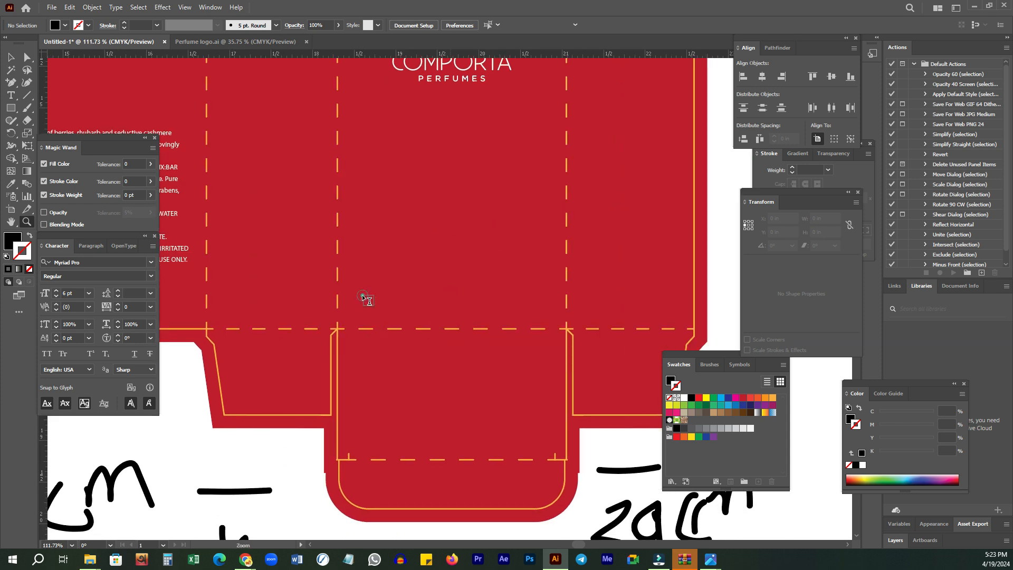
{"action": "left_click", "coordinate": [362, 294]}
{"action": "type", "text": "12345678"}
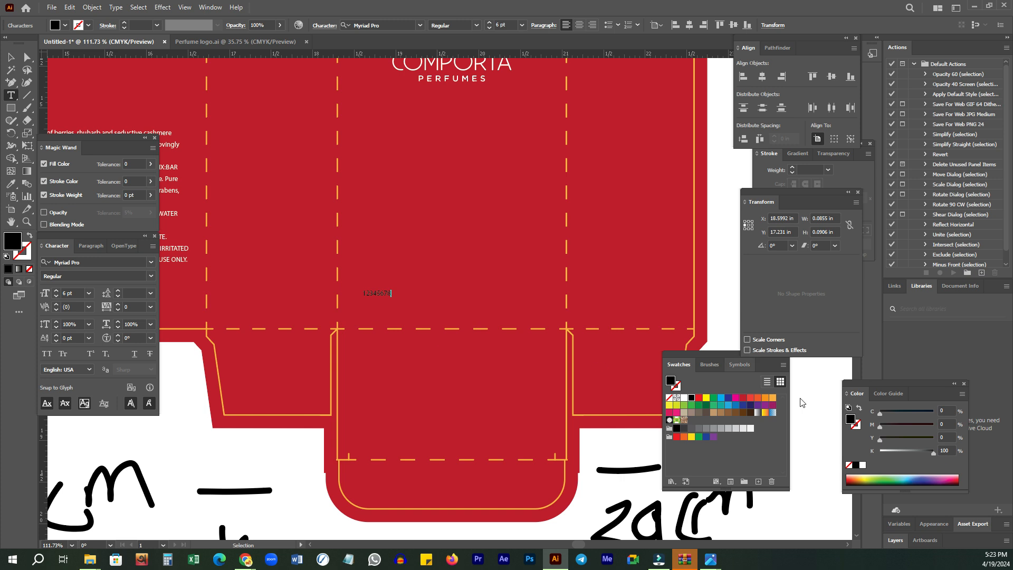
{"action": "key", "text": "Escape"}
{"action": "left_click", "coordinate": [685, 398]}
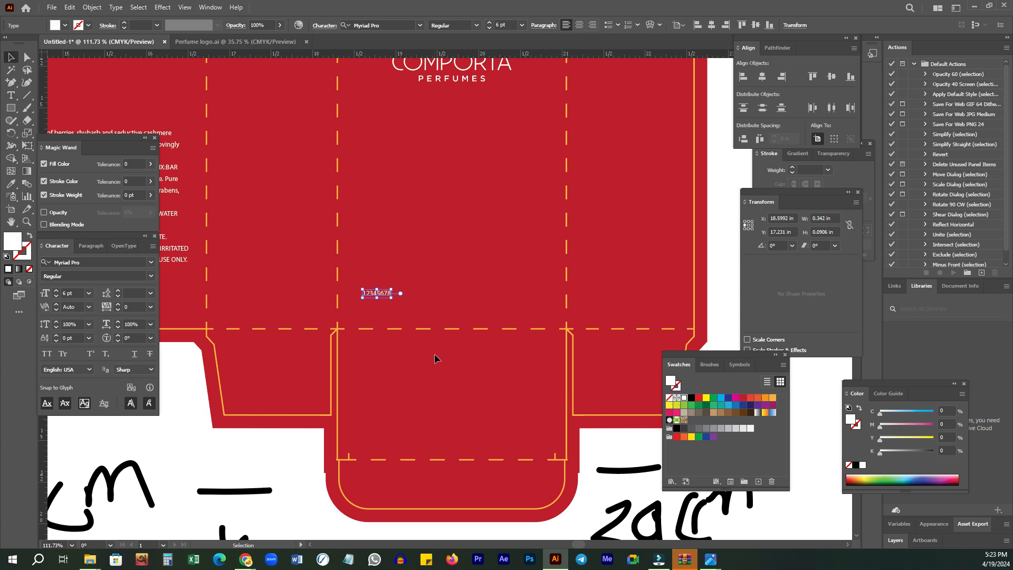
- Enlarge the 12345678 text to about 28 pt and centre it below the logo, just above the front panel's bottom fold
{"action": "left_click_drag", "start_coordinate": [393, 299], "coordinate": [498, 327]}
{"action": "left_click_drag", "start_coordinate": [431, 305], "coordinate": [454, 304]}
{"action": "left_click_drag", "start_coordinate": [516, 283], "coordinate": [488, 333]}
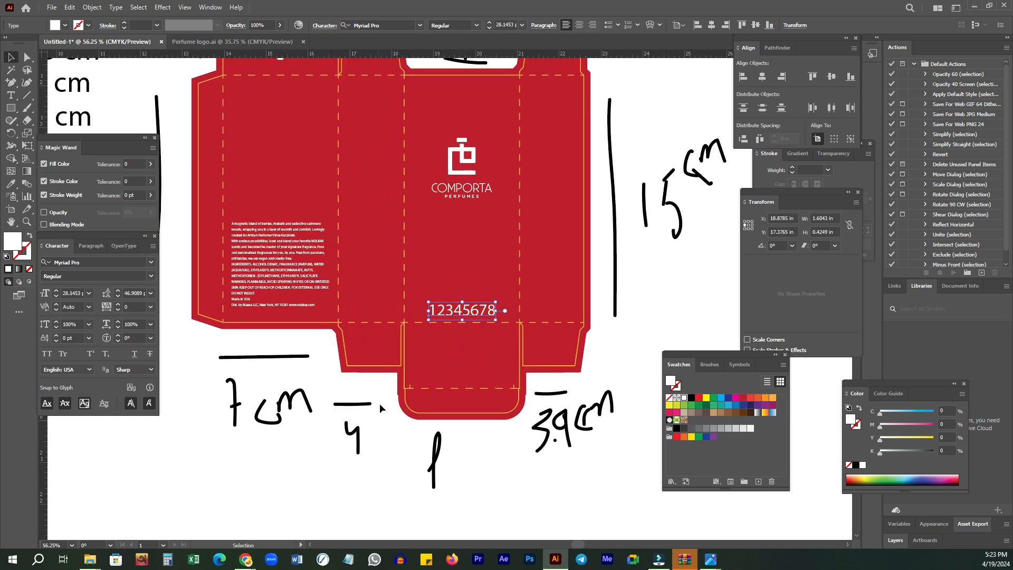
{"action": "key", "text": "z"}
{"action": "left_click", "coordinate": [474, 366], "text": "alt"}
{"action": "key", "text": "v"}
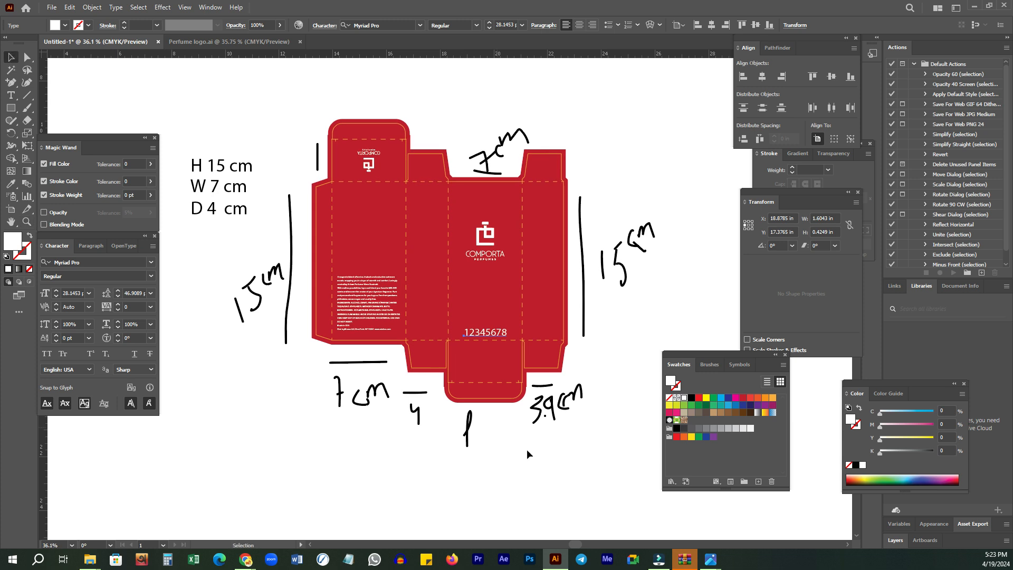
{"action": "left_click", "coordinate": [534, 457]}
- Select the box artwork together with its handwritten dimension marks and the H, W and D text
{"action": "key", "text": "z"}
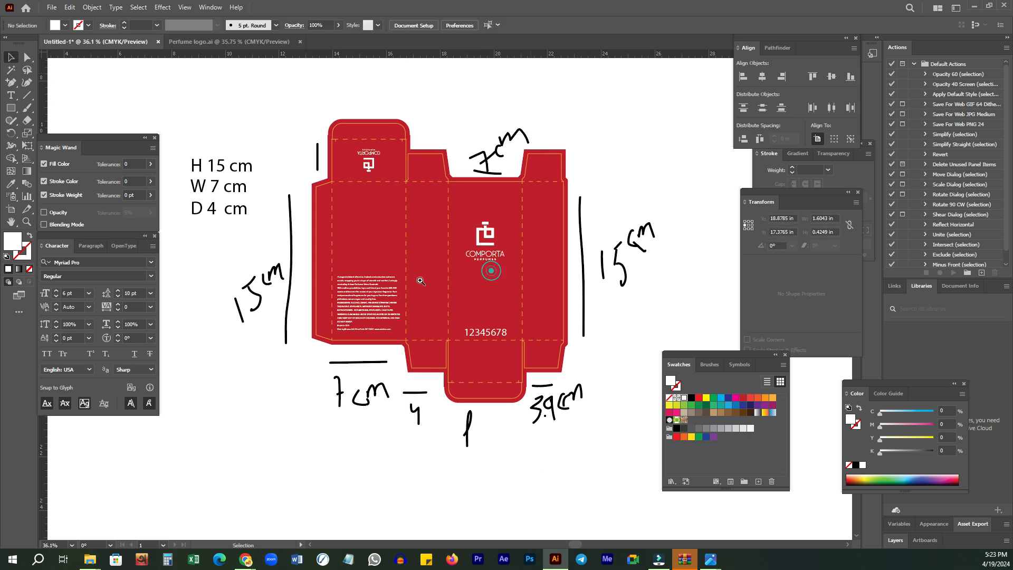
{"action": "left_click", "coordinate": [488, 266], "text": "alt"}
{"action": "left_click_drag", "start_coordinate": [488, 272], "coordinate": [473, 247]}
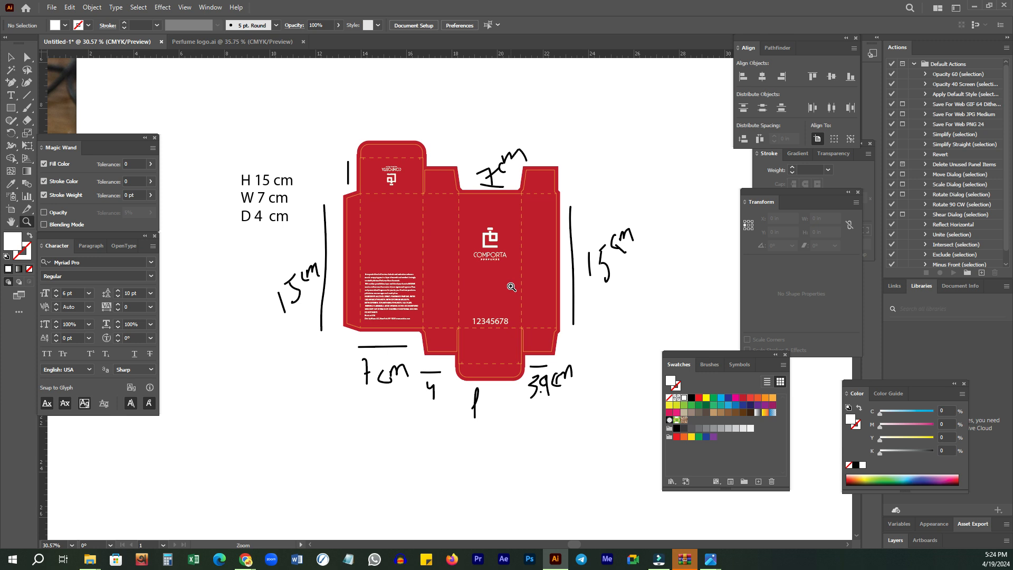
{"action": "left_click_drag", "start_coordinate": [477, 215], "coordinate": [408, 226]}
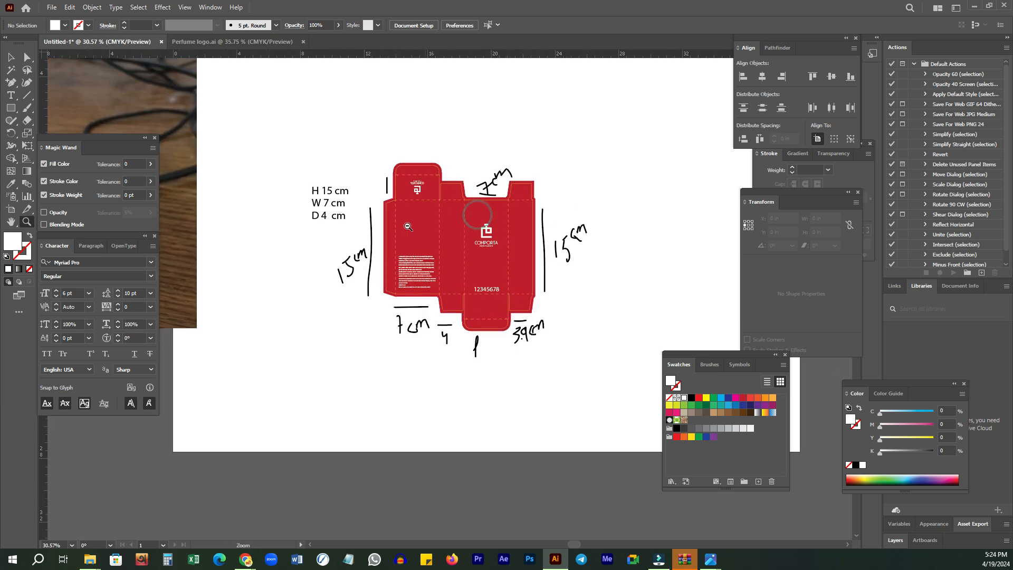
{"action": "key", "text": "v"}
{"action": "left_click", "coordinate": [300, 164]}
{"action": "left_click_drag", "start_coordinate": [552, 361], "coordinate": [592, 384]}
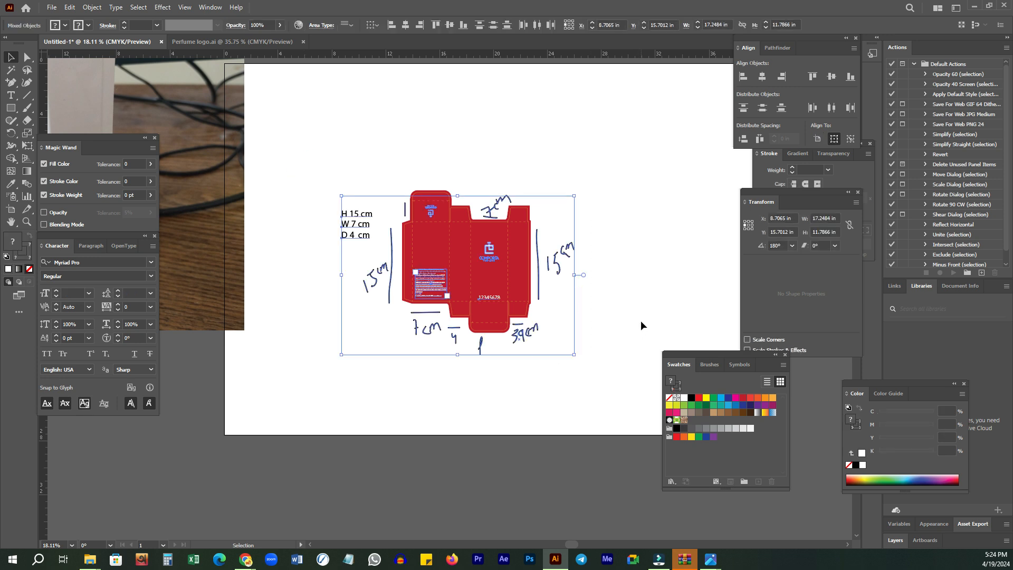
{"action": "key", "text": "space"}
{"action": "left_click_drag", "start_coordinate": [543, 259], "coordinate": [579, 254]}
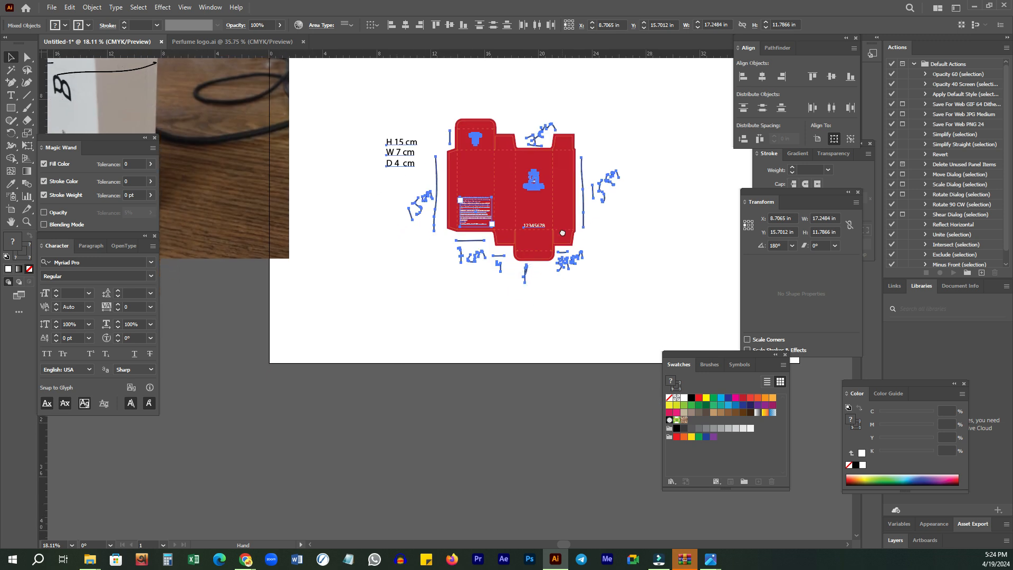
{"action": "left_click_drag", "start_coordinate": [454, 239], "coordinate": [515, 235]}
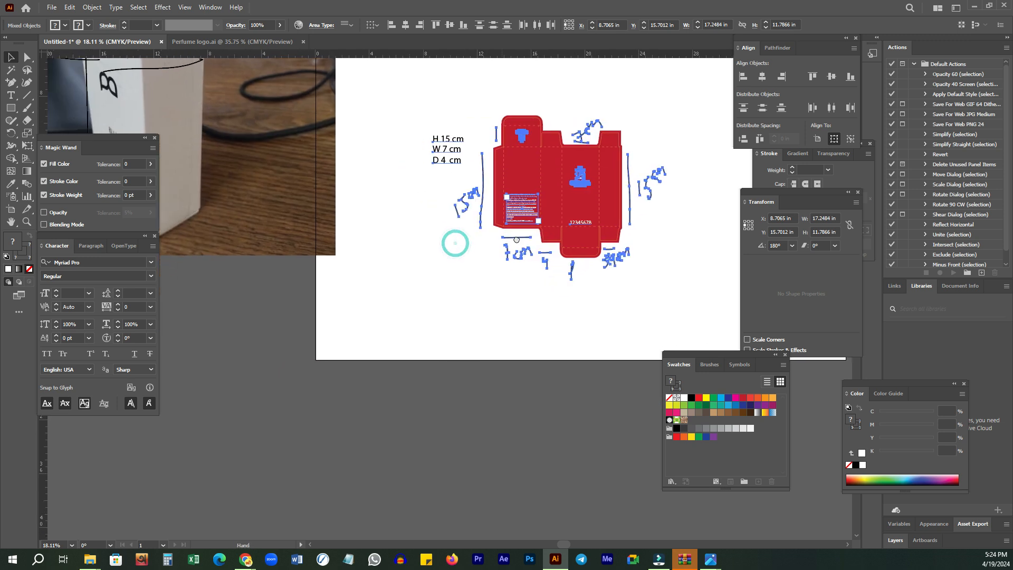
{"action": "left_click_drag", "start_coordinate": [538, 193], "coordinate": [552, 257]}
{"action": "left_click", "coordinate": [488, 350]}
{"action": "left_click_drag", "start_coordinate": [419, 89], "coordinate": [614, 279]}
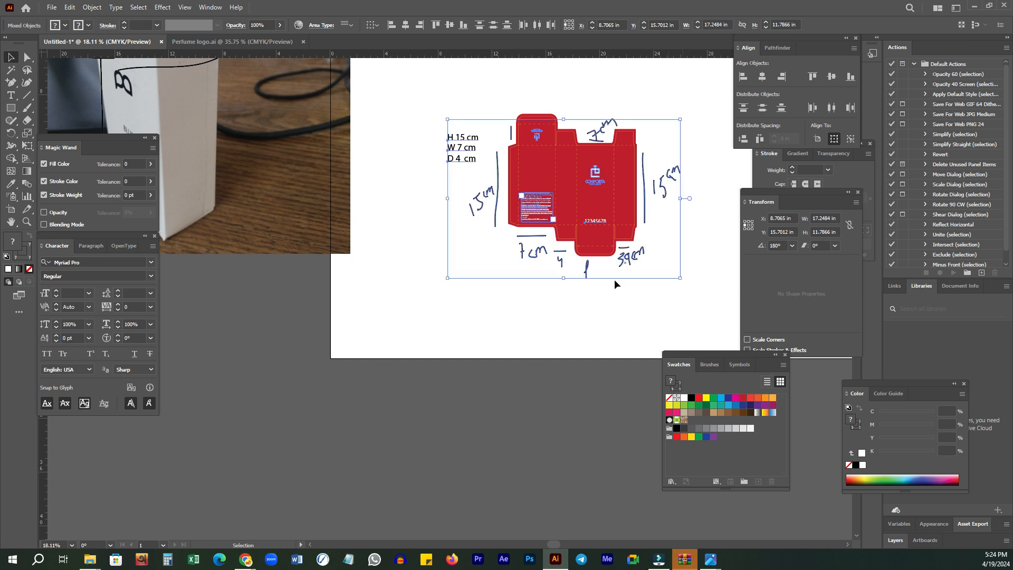
- Move the red box artwork with its dimension marks and H, W, D text off the artboard, below the white box photo
{"action": "left_click", "coordinate": [572, 362]}
{"action": "left_click_drag", "start_coordinate": [575, 354], "coordinate": [581, 248]}
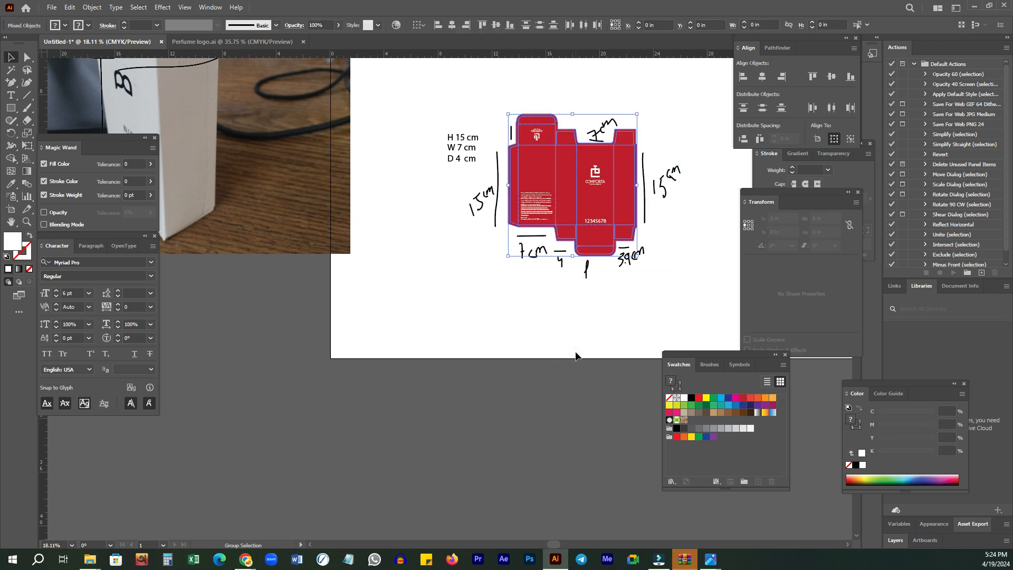
{"action": "left_click", "coordinate": [520, 359]}
{"action": "left_click_drag", "start_coordinate": [412, 98], "coordinate": [698, 305]}
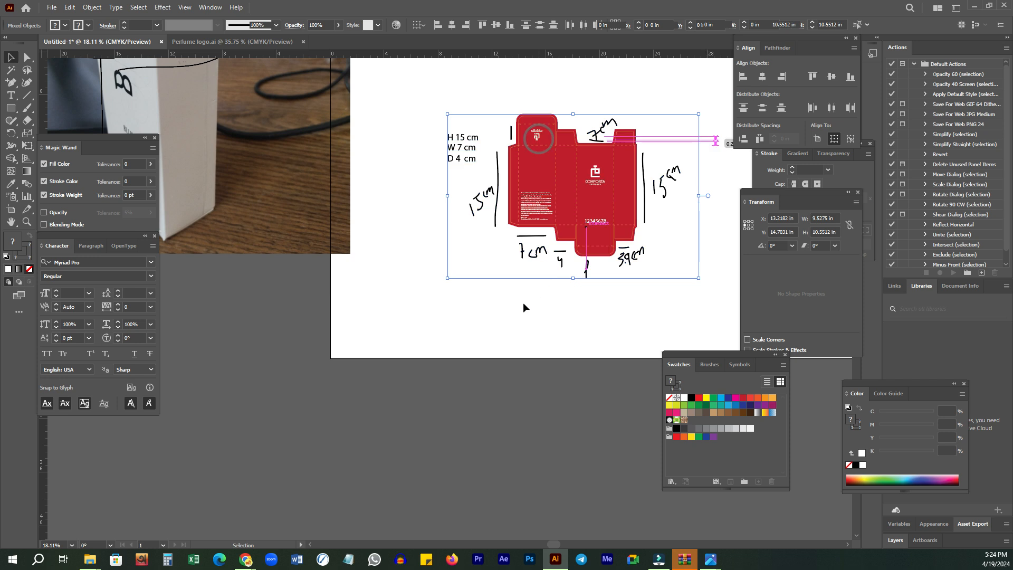
{"action": "left_click_drag", "start_coordinate": [573, 196], "coordinate": [313, 409]}
{"action": "left_click_drag", "start_coordinate": [473, 432], "coordinate": [258, 420]}
{"action": "left_click_drag", "start_coordinate": [474, 408], "coordinate": [477, 409]}
{"action": "left_click", "coordinate": [499, 384]}
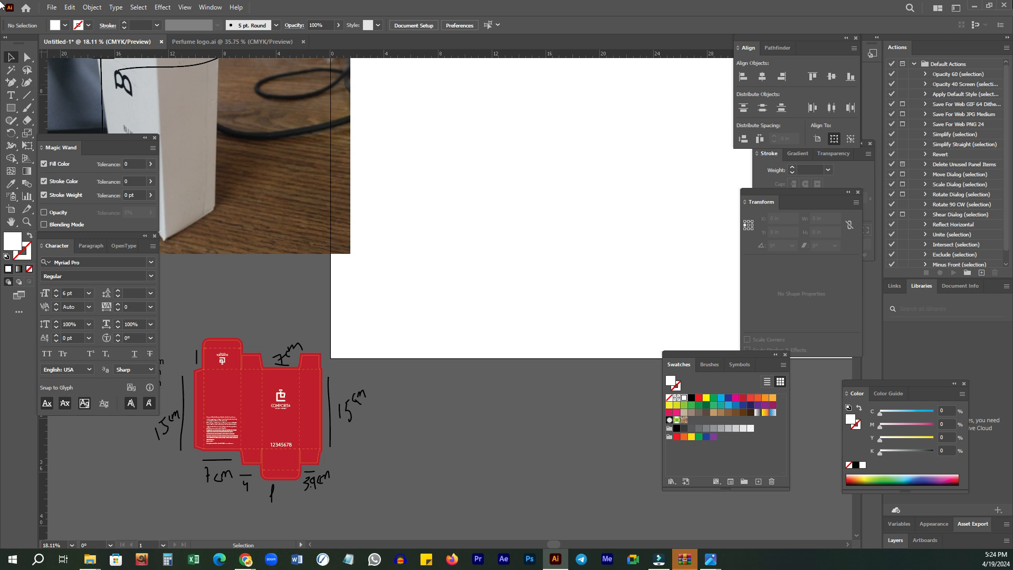
{"action": "key", "text": "space"}
{"action": "left_click_drag", "start_coordinate": [507, 256], "coordinate": [422, 318]}
{"action": "key", "text": "ctrl+space"}
{"action": "left_click", "coordinate": [561, 253]}
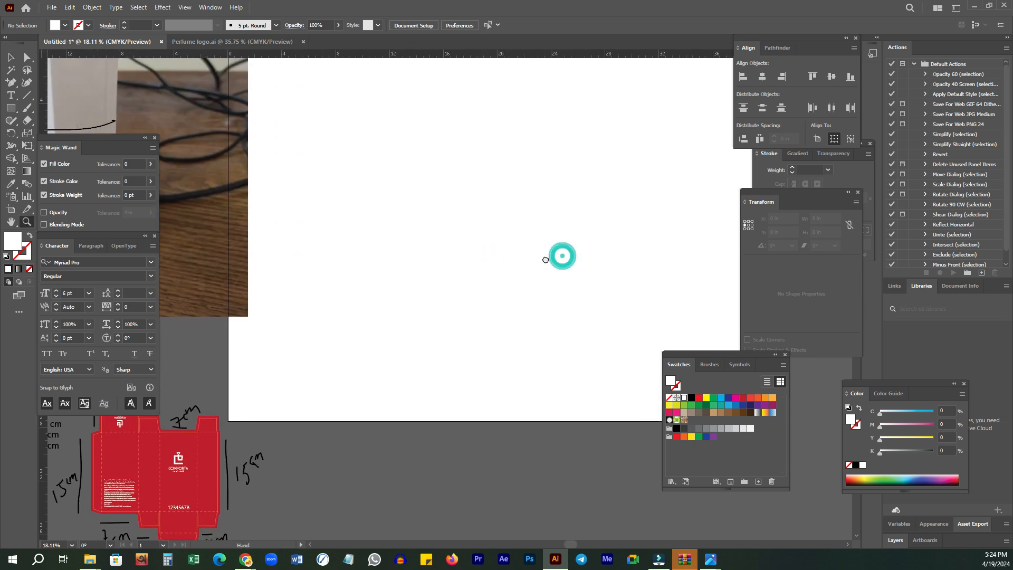
{"action": "left_click_drag", "start_coordinate": [408, 338], "coordinate": [534, 274]}
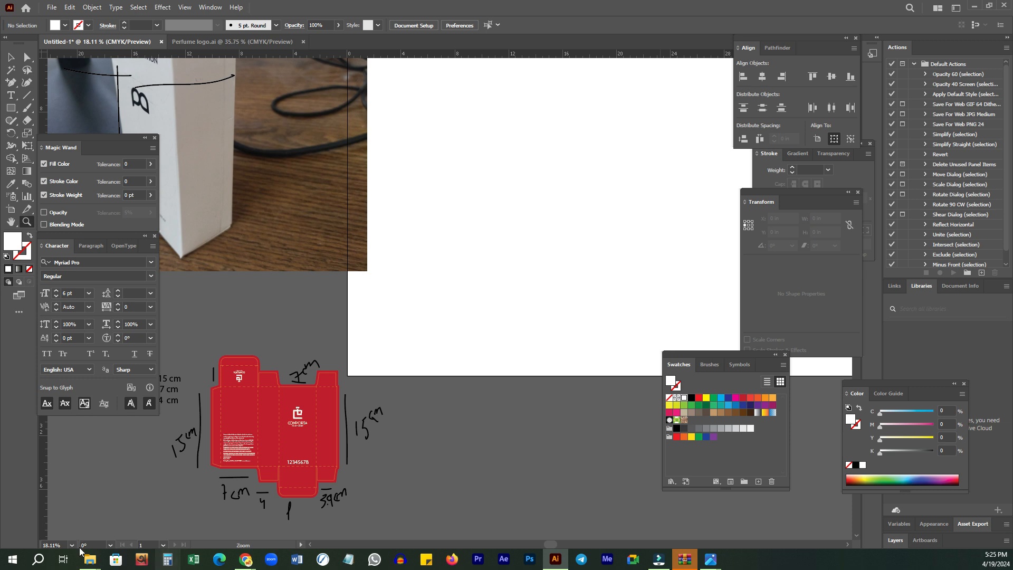
- Switch to the live class 1 folder and view the photos IMG_20240418_183144 and IMG_20240419_155610 at full size
{"action": "mouse_move", "coordinate": [90, 562]}
{"action": "left_click", "coordinate": [161, 522]}
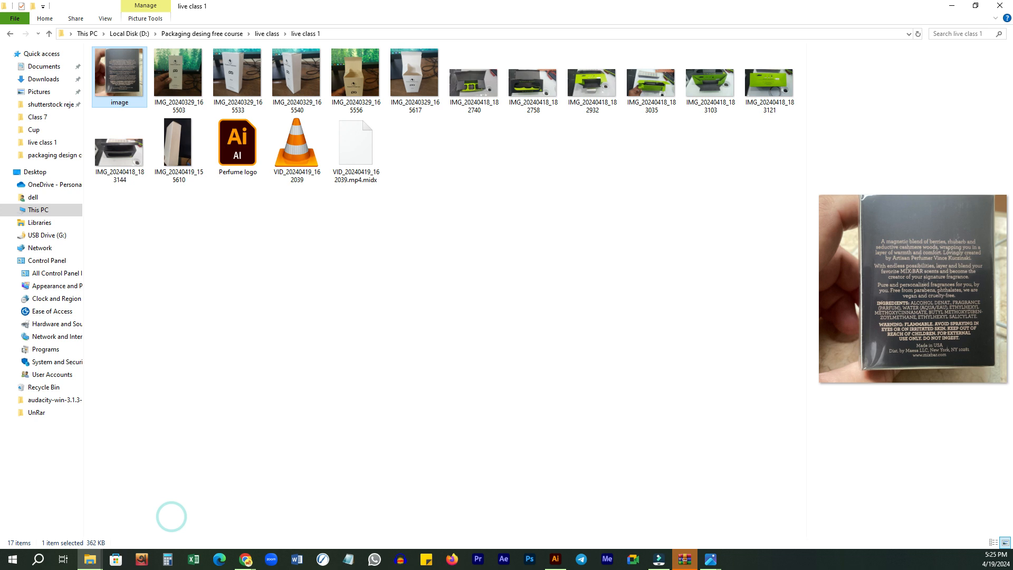
{"action": "left_click", "coordinate": [683, 299]}
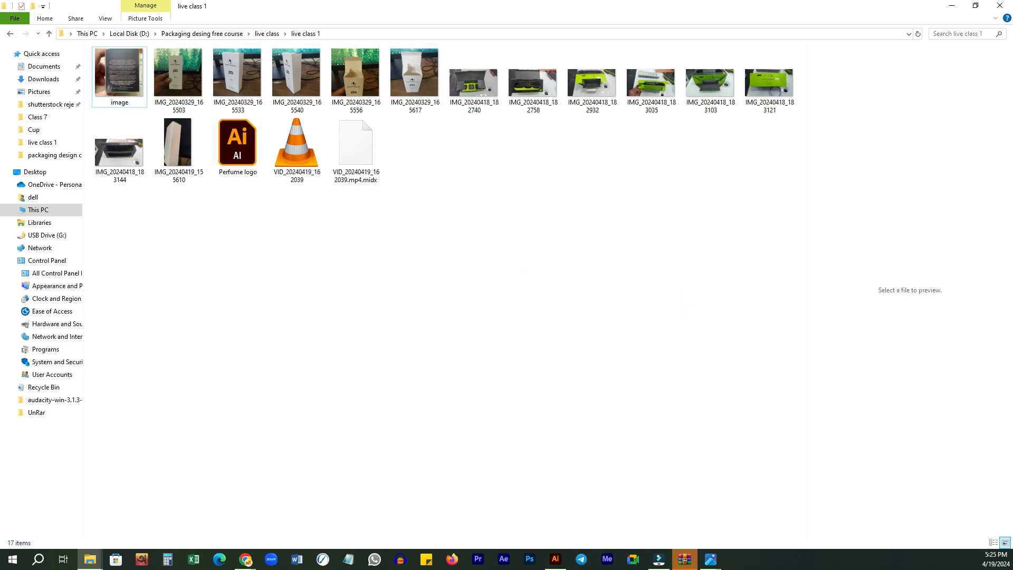
{"action": "left_click", "coordinate": [116, 153]}
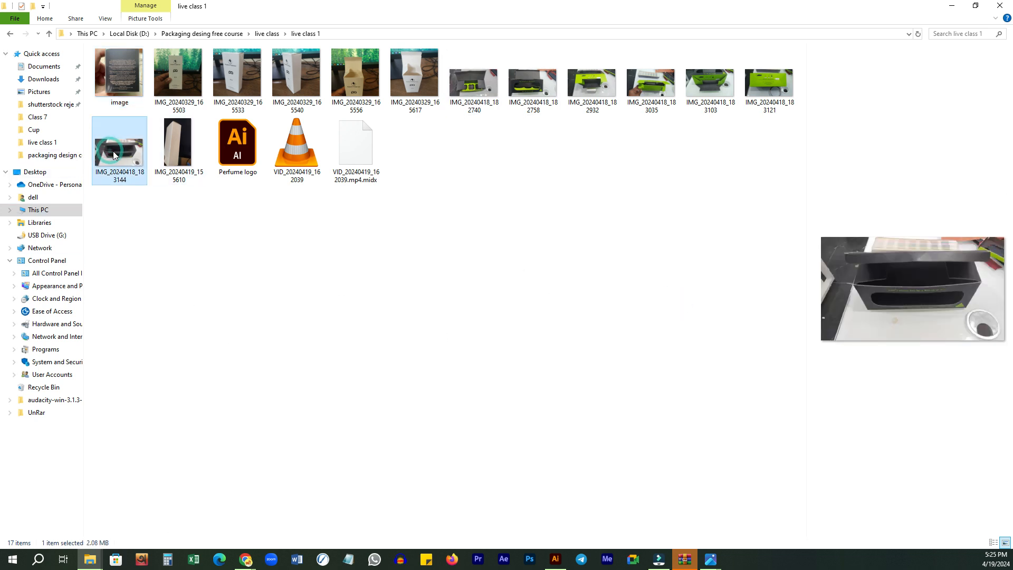
{"action": "double_click", "coordinate": [117, 143]}
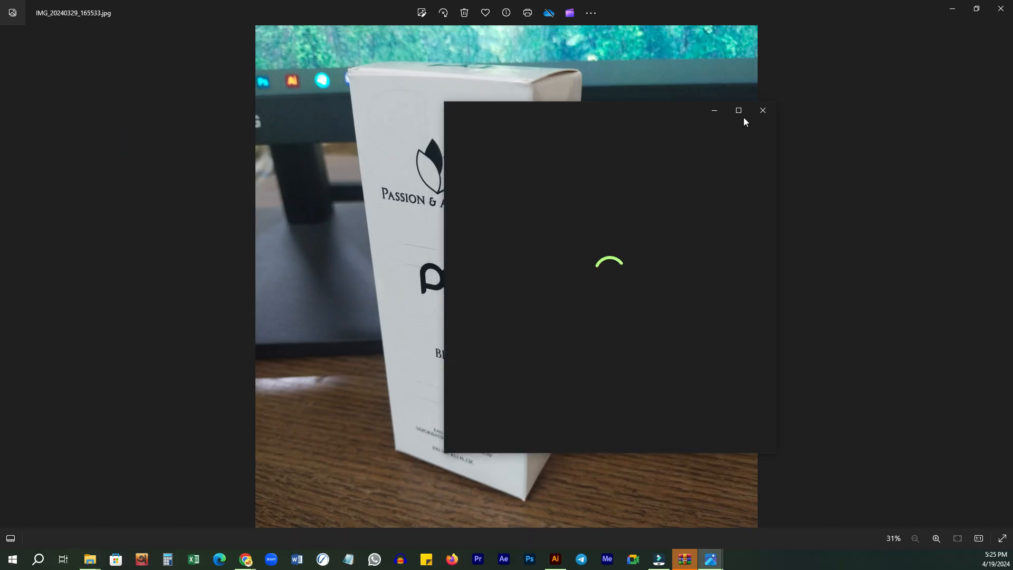
{"action": "left_click", "coordinate": [738, 111]}
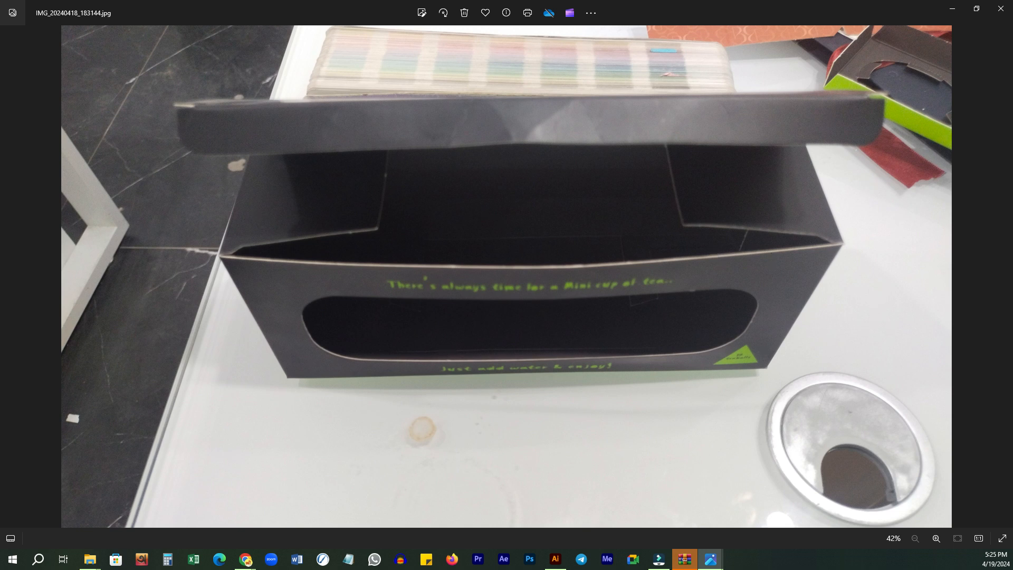
{"action": "left_click", "coordinate": [1003, 274]}
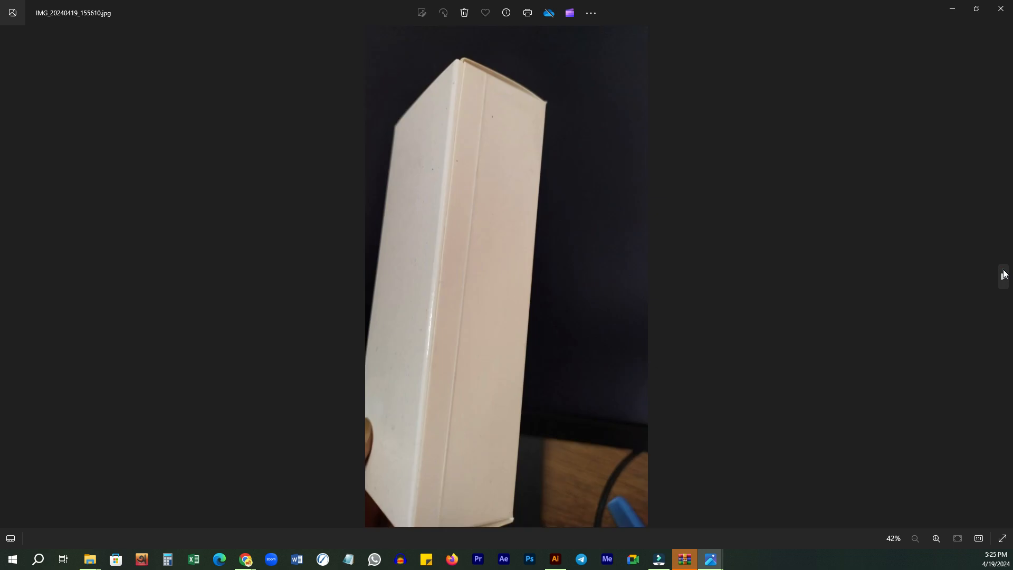
{"action": "left_click", "coordinate": [1003, 274]}
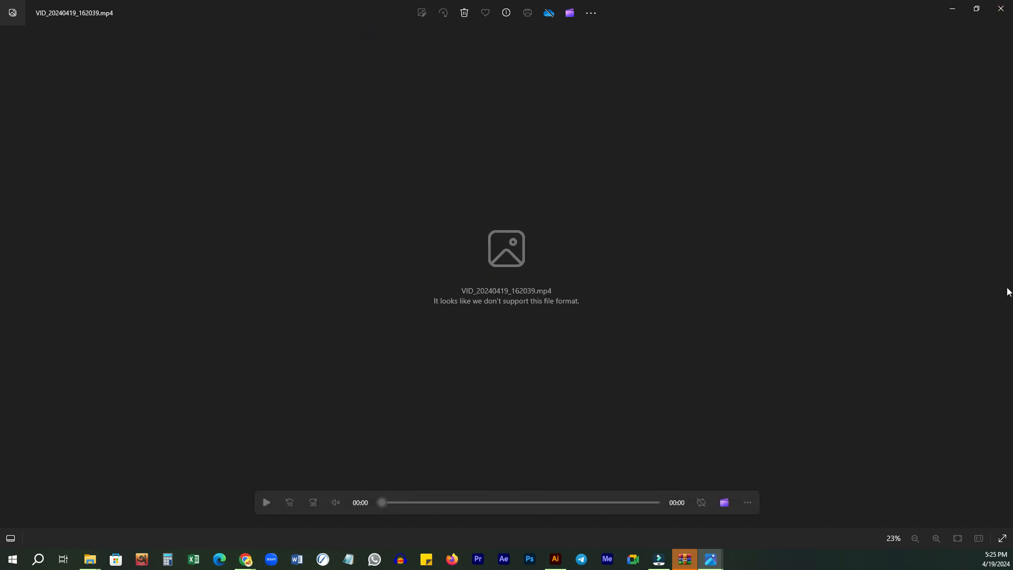
{"action": "left_click", "coordinate": [943, 13]}
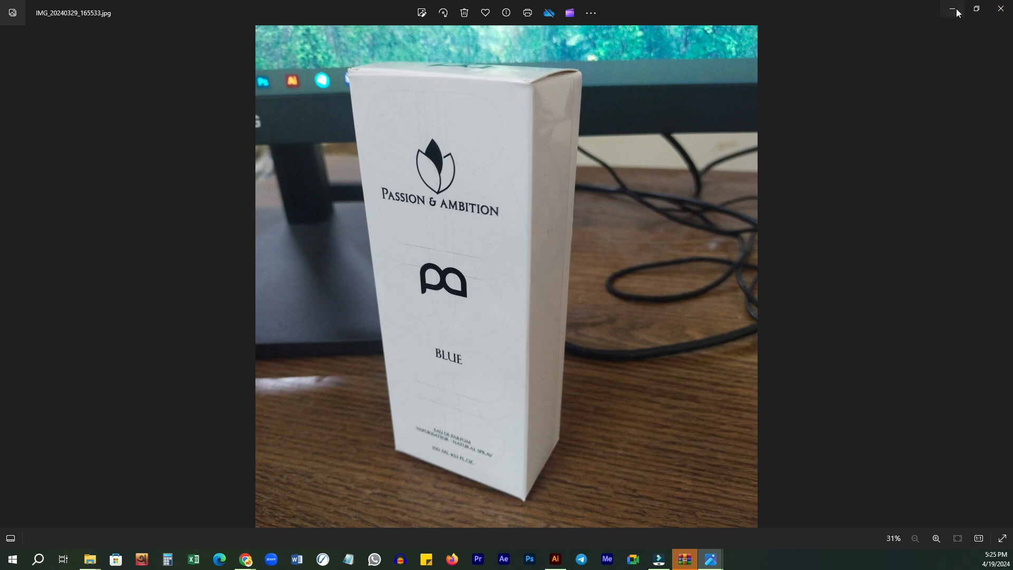
{"action": "left_click", "coordinate": [955, 9]}
- Open the green box photo IMG_20240418_183035 at full size and go back to IMG_20240418_182932
{"action": "left_click", "coordinate": [566, 214]}
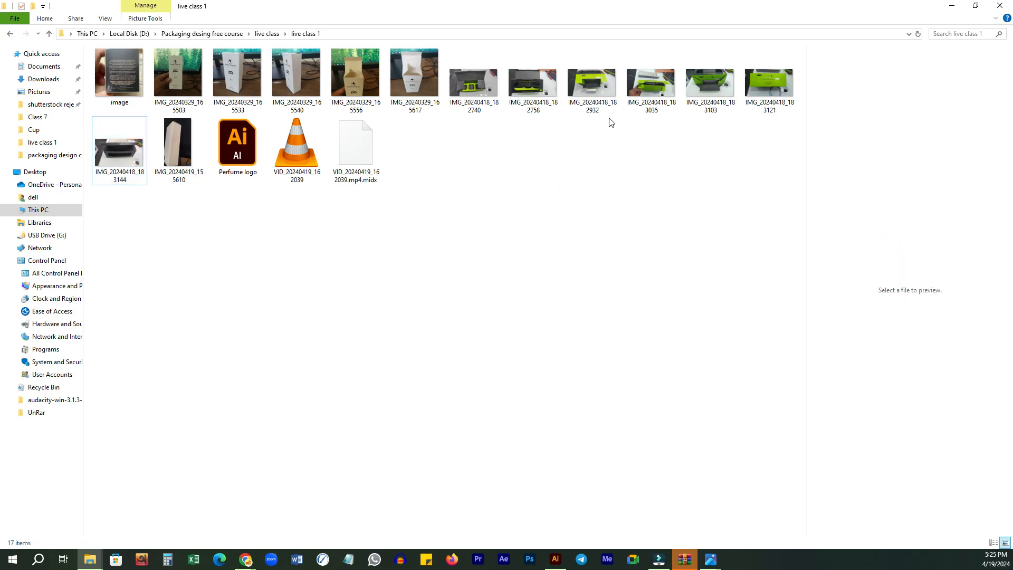
{"action": "left_click", "coordinate": [532, 95]}
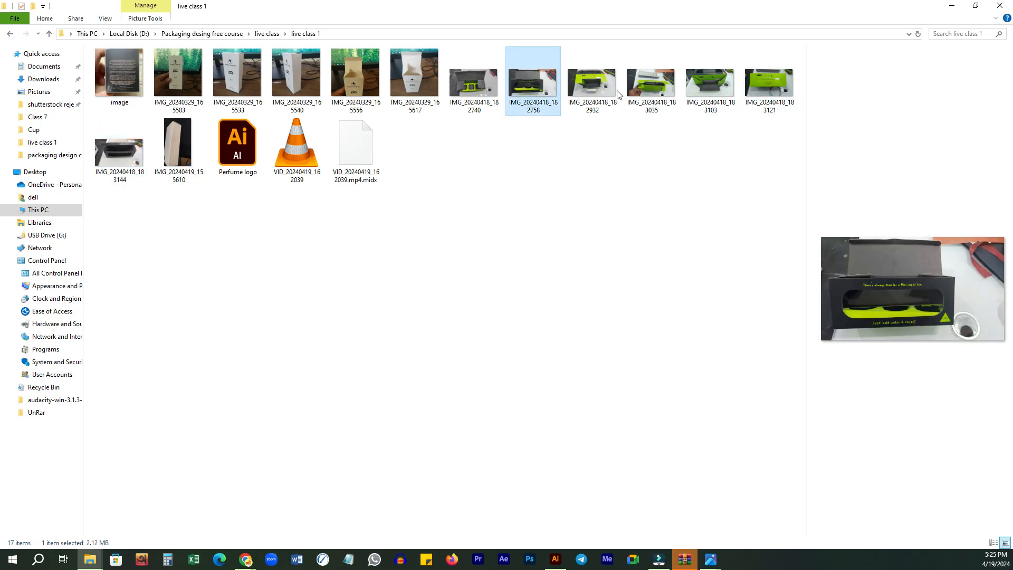
{"action": "double_click", "coordinate": [665, 95]}
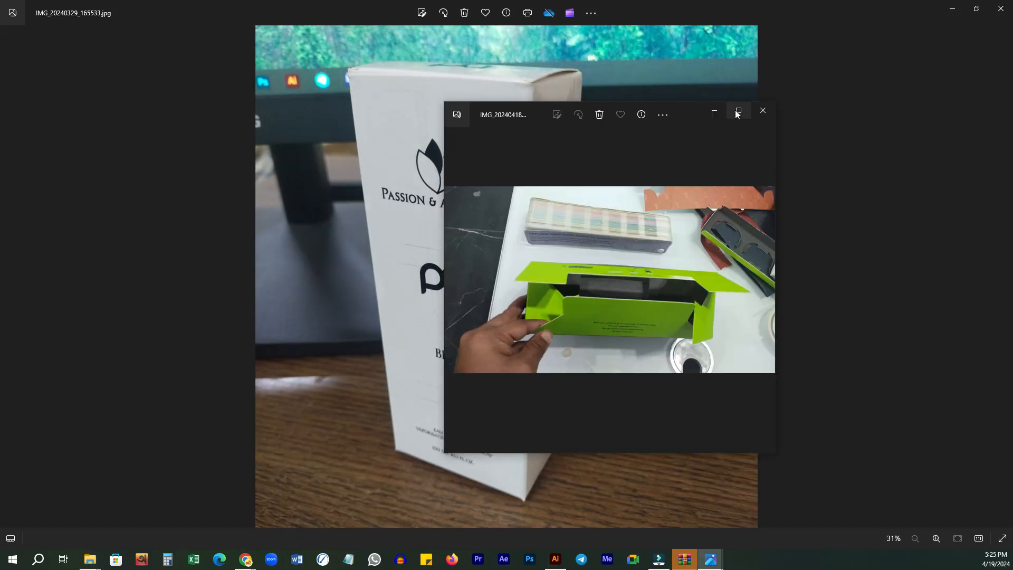
{"action": "left_click", "coordinate": [737, 108]}
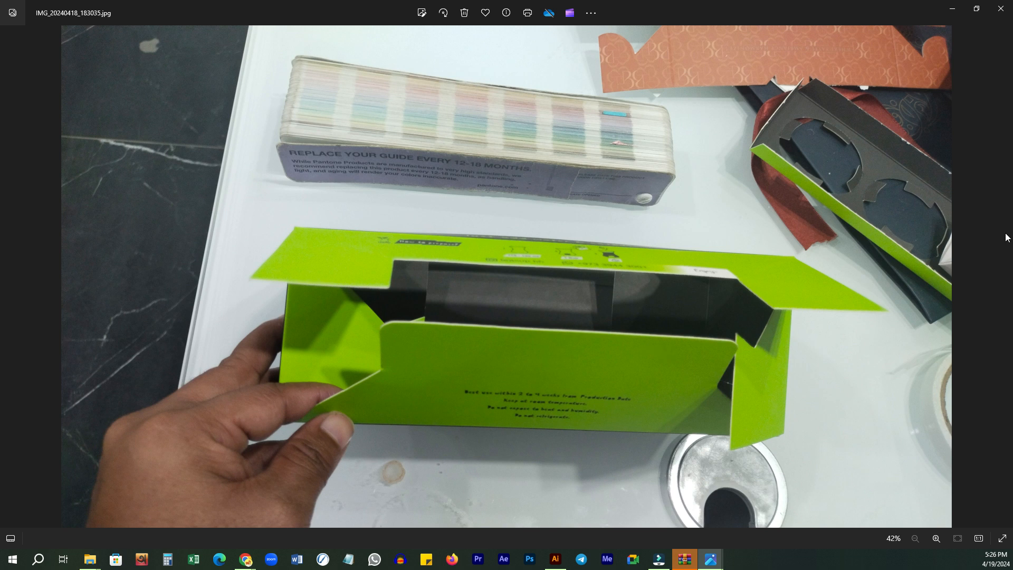
{"action": "left_click", "coordinate": [9, 274]}
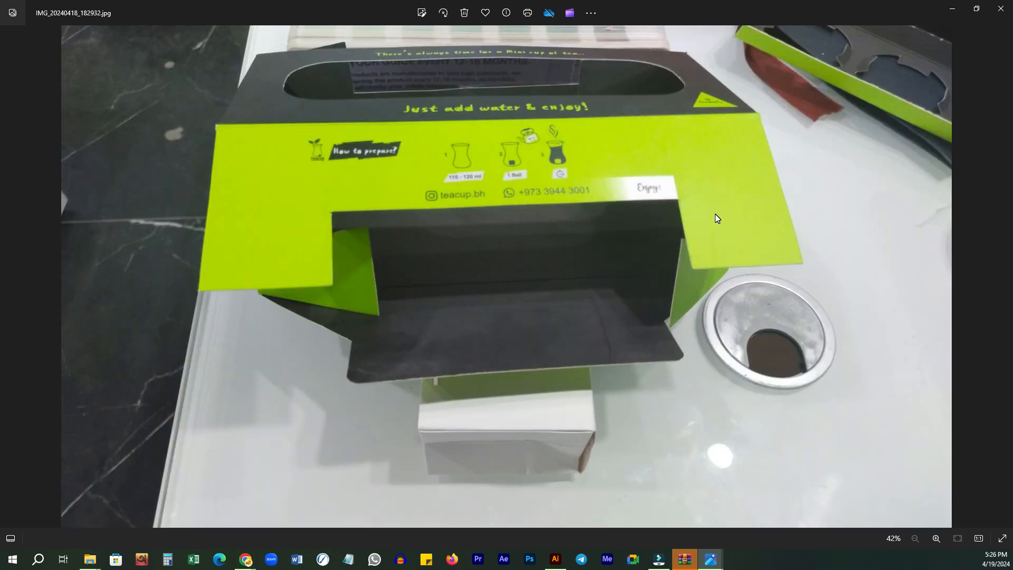
- Mark the large green flap, both small side flaps and the dark front flap with red freehand outlines on a screen capture, and discard it
{"action": "key", "text": "Print"}
{"action": "mouse_move", "coordinate": [173, 26]}
{"action": "left_mouse_down"}
{"action": "mouse_move", "coordinate": [915, 483]}
{"action": "mouse_move", "coordinate": [913, 501]}
{"action": "left_mouse_up"}
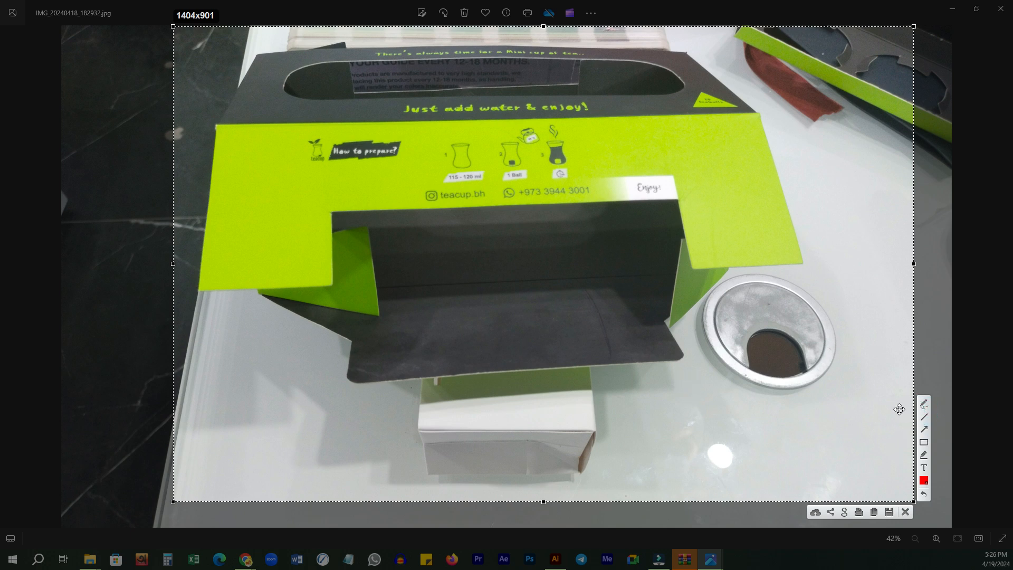
{"action": "left_click", "coordinate": [924, 404]}
{"action": "mouse_move", "coordinate": [253, 119]}
{"action": "left_mouse_down"}
{"action": "mouse_move", "coordinate": [164, 256]}
{"action": "mouse_move", "coordinate": [250, 302]}
{"action": "mouse_move", "coordinate": [351, 232]}
{"action": "left_mouse_up"}
{"action": "mouse_move", "coordinate": [603, 214]}
{"action": "left_mouse_down"}
{"action": "mouse_move", "coordinate": [666, 267]}
{"action": "mouse_move", "coordinate": [748, 283]}
{"action": "mouse_move", "coordinate": [817, 230]}
{"action": "mouse_move", "coordinate": [764, 136]}
{"action": "mouse_move", "coordinate": [656, 96]}
{"action": "mouse_move", "coordinate": [372, 94]}
{"action": "mouse_move", "coordinate": [213, 132]}
{"action": "left_mouse_up"}
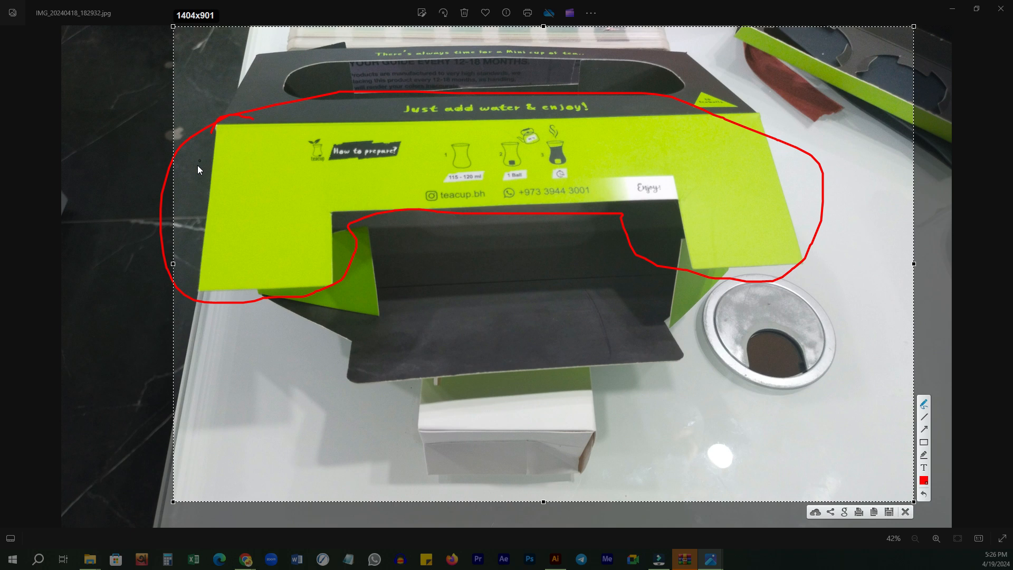
{"action": "mouse_move", "coordinate": [239, 300]}
{"action": "left_mouse_down"}
{"action": "mouse_move", "coordinate": [390, 323]}
{"action": "mouse_move", "coordinate": [417, 266]}
{"action": "mouse_move", "coordinate": [394, 229]}
{"action": "mouse_move", "coordinate": [353, 220]}
{"action": "mouse_move", "coordinate": [252, 310]}
{"action": "left_mouse_up"}
{"action": "mouse_move", "coordinate": [669, 244]}
{"action": "left_mouse_down"}
{"action": "mouse_move", "coordinate": [662, 276]}
{"action": "mouse_move", "coordinate": [738, 267]}
{"action": "mouse_move", "coordinate": [611, 256]}
{"action": "left_mouse_up"}
{"action": "mouse_move", "coordinate": [298, 319]}
{"action": "left_mouse_down"}
{"action": "mouse_move", "coordinate": [351, 385]}
{"action": "mouse_move", "coordinate": [700, 356]}
{"action": "mouse_move", "coordinate": [465, 334]}
{"action": "mouse_move", "coordinate": [323, 371]}
{"action": "left_mouse_up"}
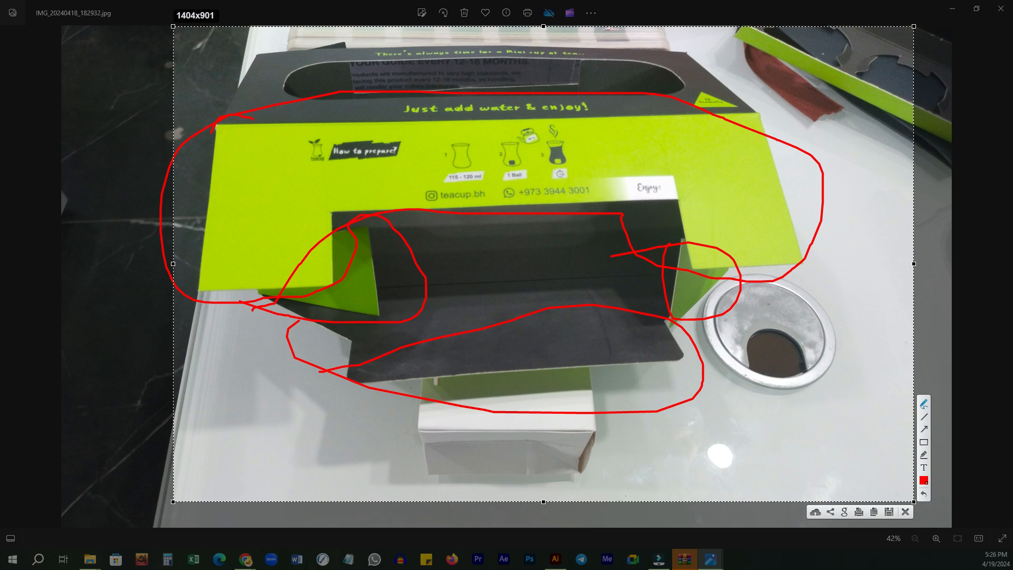
{"action": "left_click", "coordinate": [906, 511]}
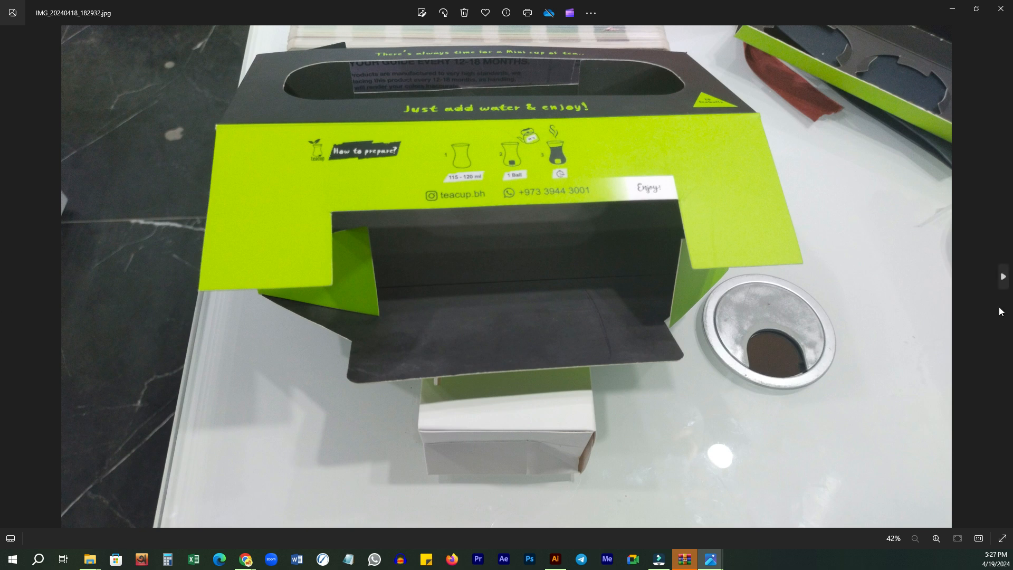
- Show the closed green base in IMG_20240418_183121, outline its upper-left diagonal fold in red on a screen capture, and discard the capture
{"action": "left_click", "coordinate": [997, 277]}
{"action": "left_click", "coordinate": [997, 277]}
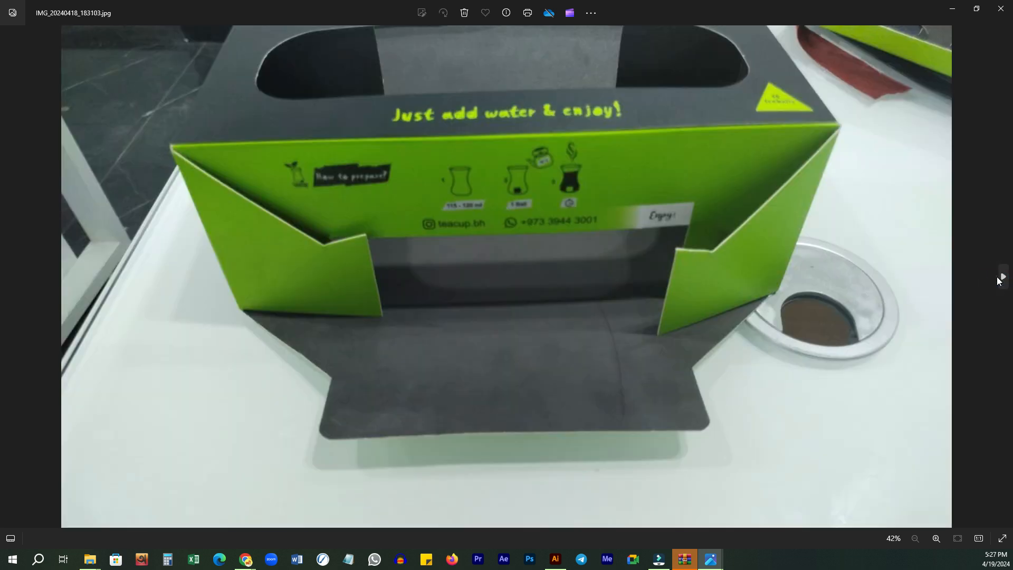
{"action": "left_click", "coordinate": [997, 277]}
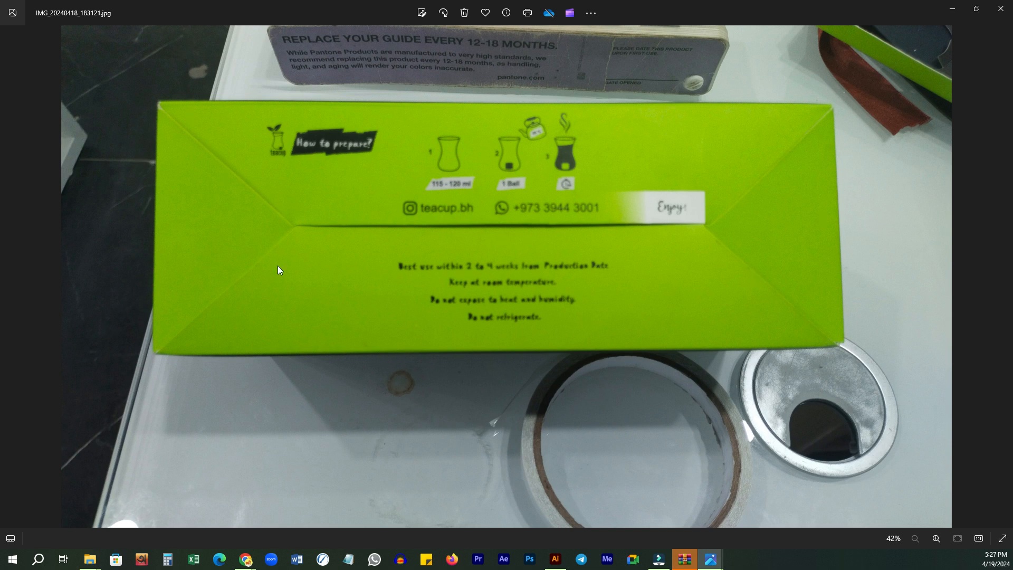
{"action": "key", "text": "Print"}
{"action": "left_click_drag", "start_coordinate": [110, 62], "coordinate": [937, 410]}
{"action": "left_click", "coordinate": [946, 314]}
{"action": "left_click_drag", "start_coordinate": [163, 106], "coordinate": [295, 195]}
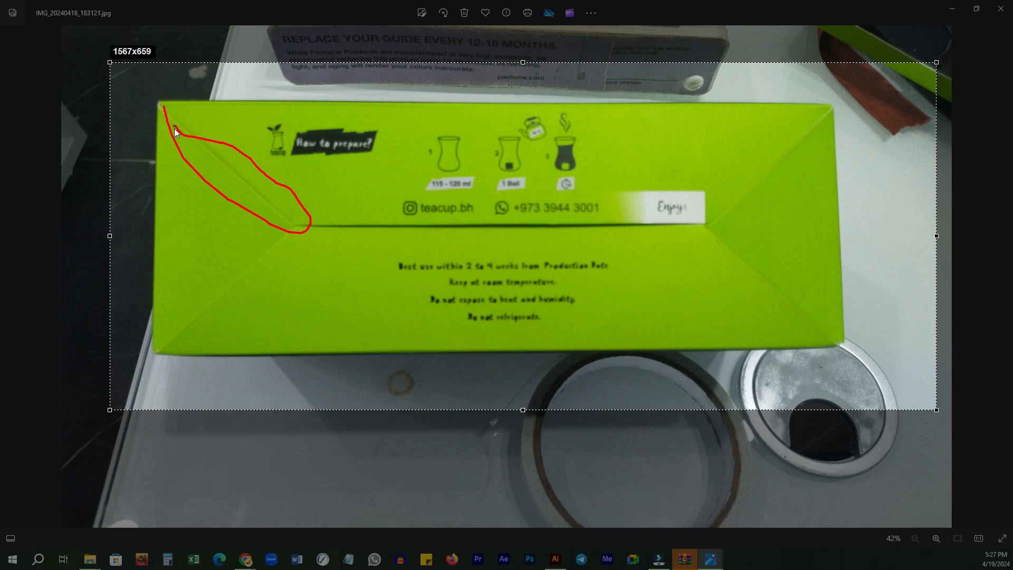
{"action": "left_click_drag", "start_coordinate": [175, 132], "coordinate": [175, 129]}
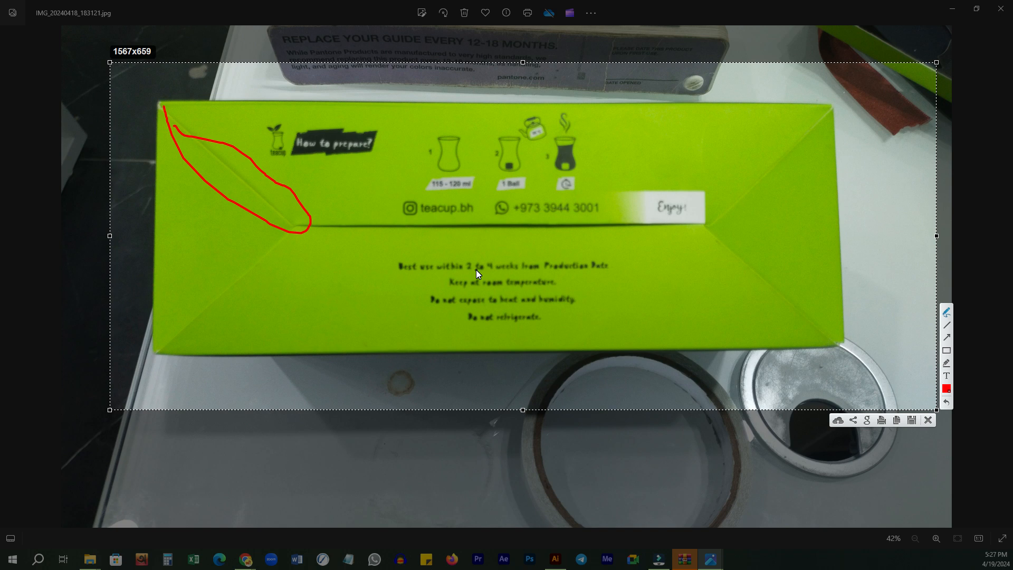
{"action": "left_click", "coordinate": [927, 419]}
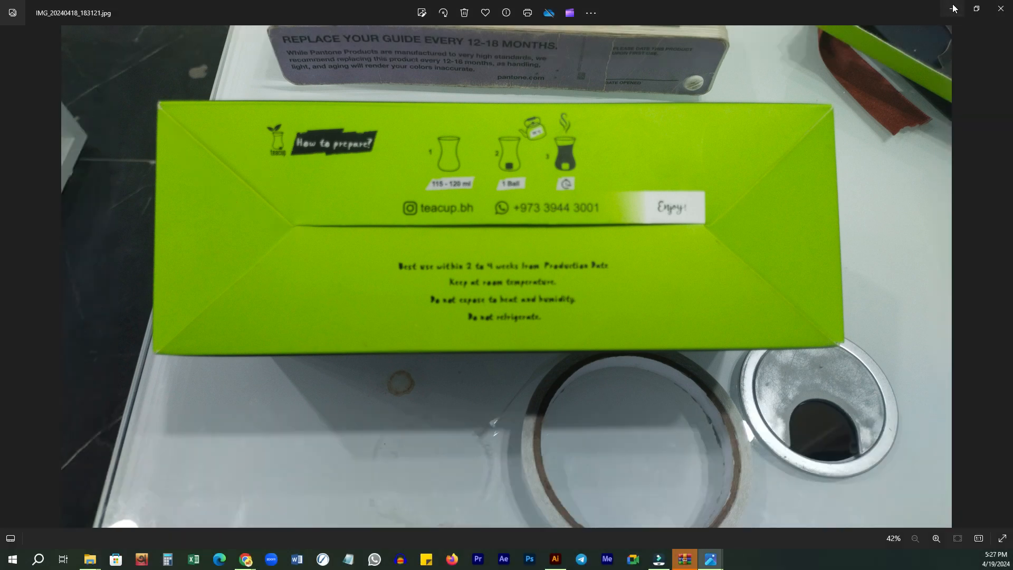
- Return to Illustrator and move the white box photo farther away from the artboard, to its left
{"action": "key", "text": "Left"}
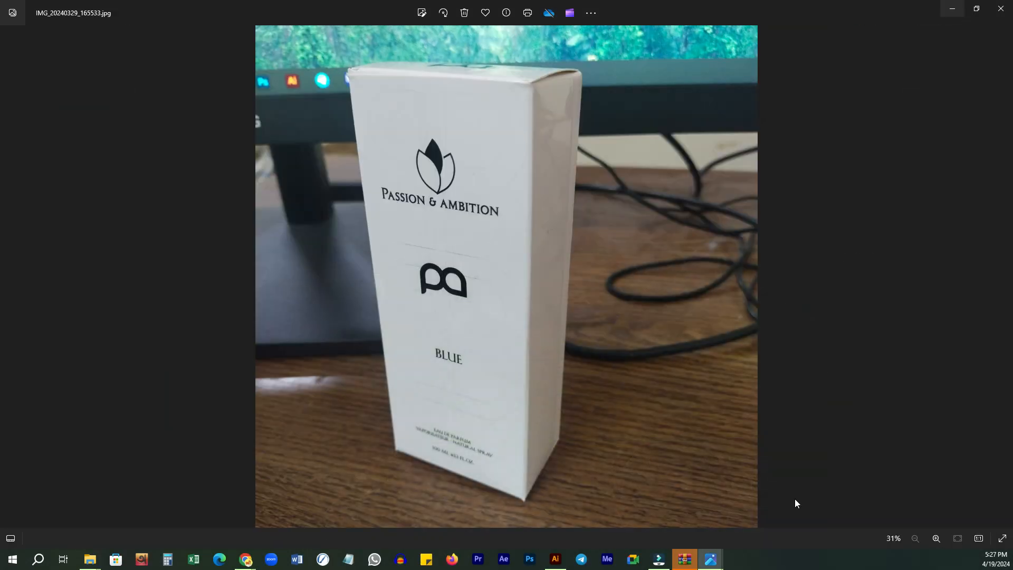
{"action": "left_click", "coordinate": [554, 558]}
{"action": "left_click_drag", "start_coordinate": [559, 156], "coordinate": [471, 213]}
{"action": "left_click_drag", "start_coordinate": [533, 188], "coordinate": [452, 208]}
{"action": "left_click_drag", "start_coordinate": [391, 258], "coordinate": [539, 219]}
{"action": "key", "text": "v"}
{"action": "left_click_drag", "start_coordinate": [379, 115], "coordinate": [285, 131]}
{"action": "left_click_drag", "start_coordinate": [306, 183], "coordinate": [294, 217]}
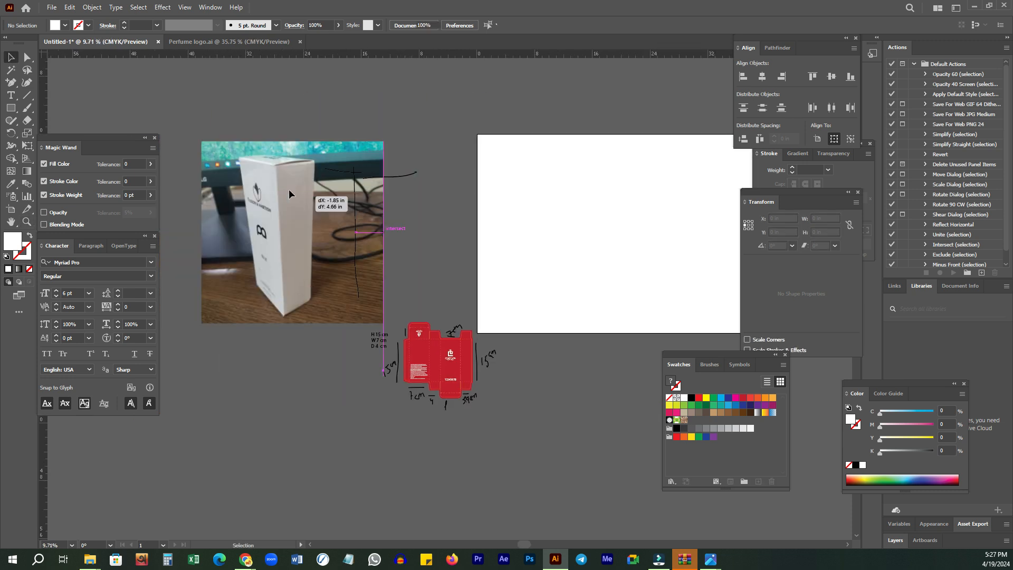
- Reposition the Swatches panel below the Transform panel so that it no longer covers the empty artboard
{"action": "left_click_drag", "start_coordinate": [644, 177], "coordinate": [514, 185]}
{"action": "left_click_drag", "start_coordinate": [477, 229], "coordinate": [558, 115]}
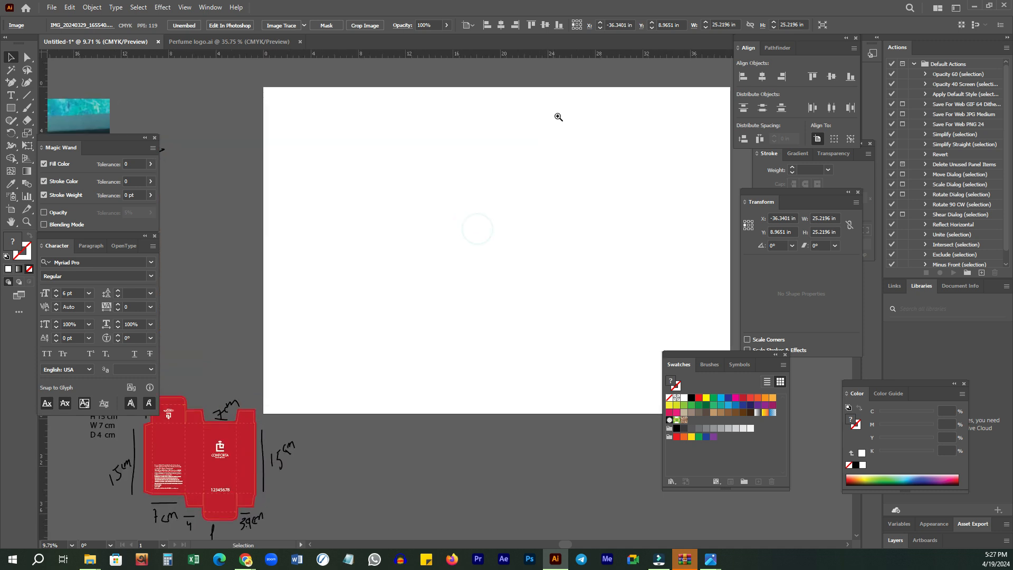
{"action": "left_click_drag", "start_coordinate": [555, 164], "coordinate": [522, 157]}
{"action": "key", "text": "v"}
{"action": "left_click_drag", "start_coordinate": [714, 353], "coordinate": [793, 432]}
{"action": "left_click_drag", "start_coordinate": [482, 254], "coordinate": [489, 269]}
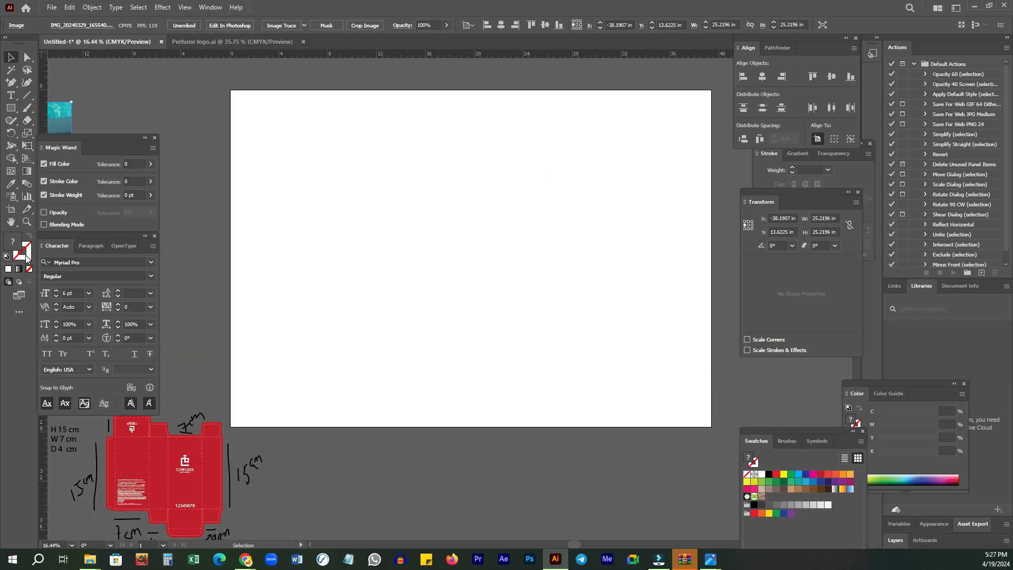
{"action": "left_click_drag", "start_coordinate": [583, 286], "coordinate": [581, 283]}
- Add the text line "w 20 cm" near the upper-left corner of the empty artboard
{"action": "key", "text": "t"}
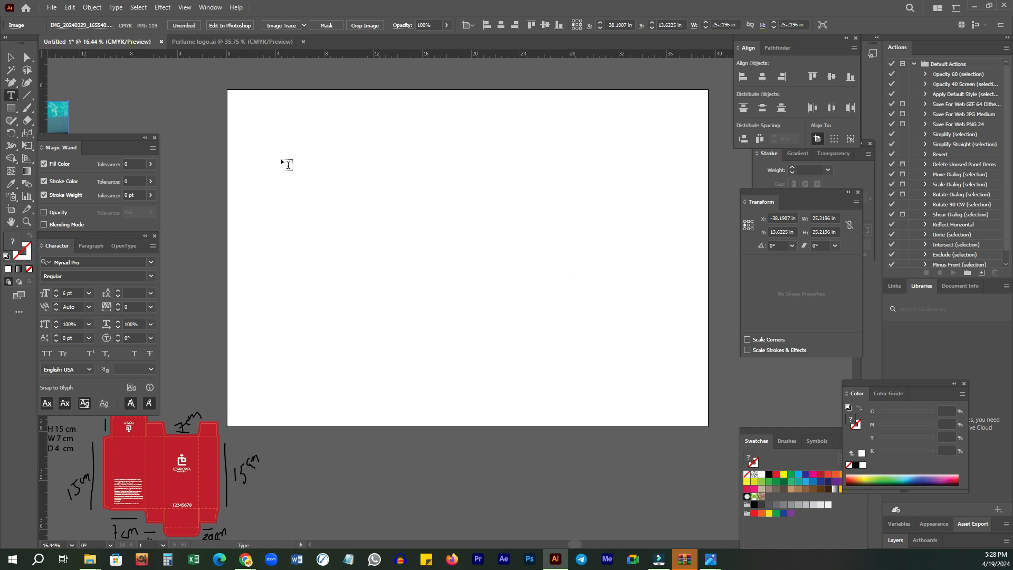
{"action": "left_click", "coordinate": [277, 153]}
{"action": "left_click", "coordinate": [10, 59]}
{"action": "left_click_drag", "start_coordinate": [285, 158], "coordinate": [425, 228]}
{"action": "key", "text": "t"}
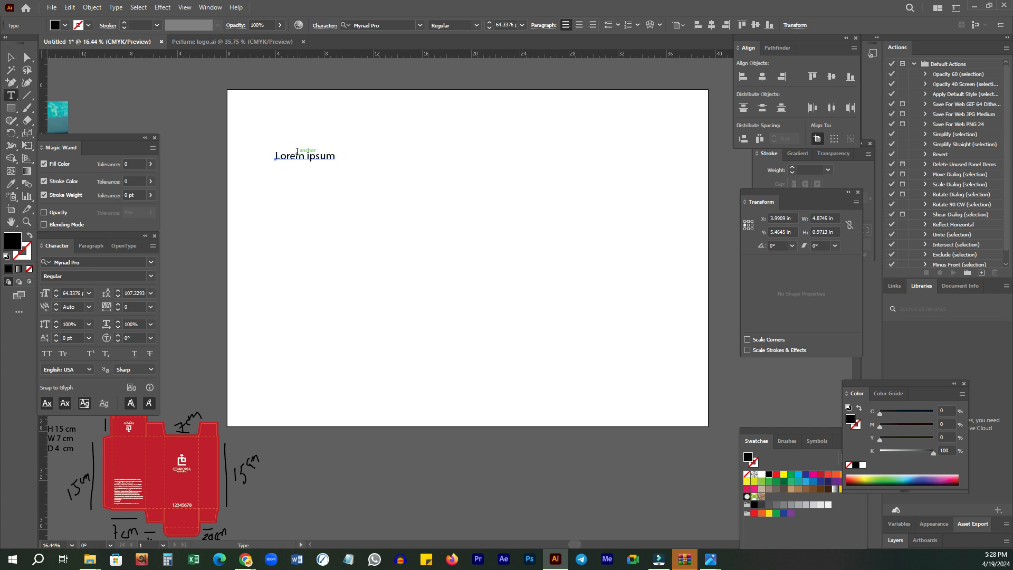
{"action": "triple_click", "coordinate": [297, 154]}
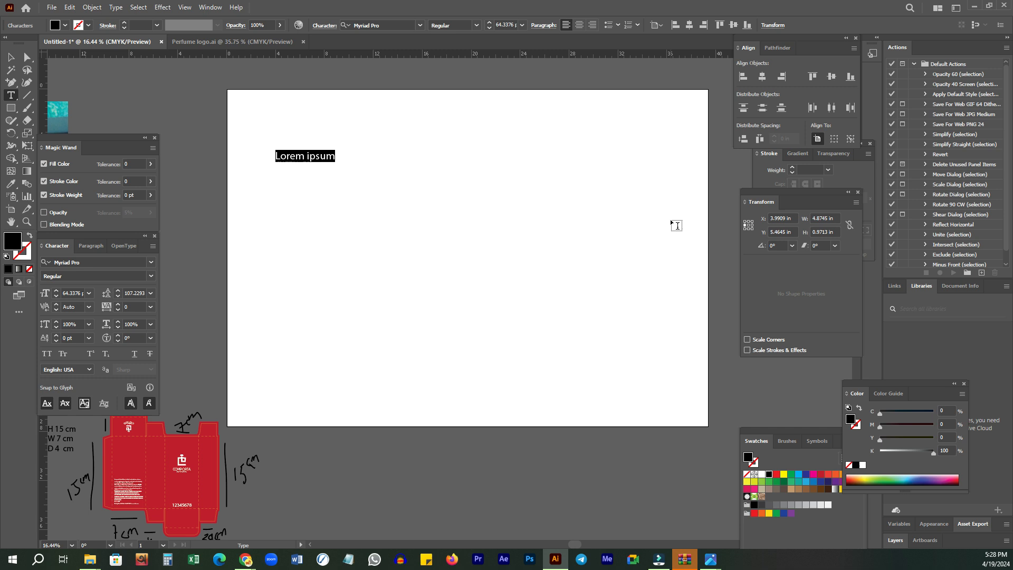
{"action": "type", "text": "w 20 cm"}
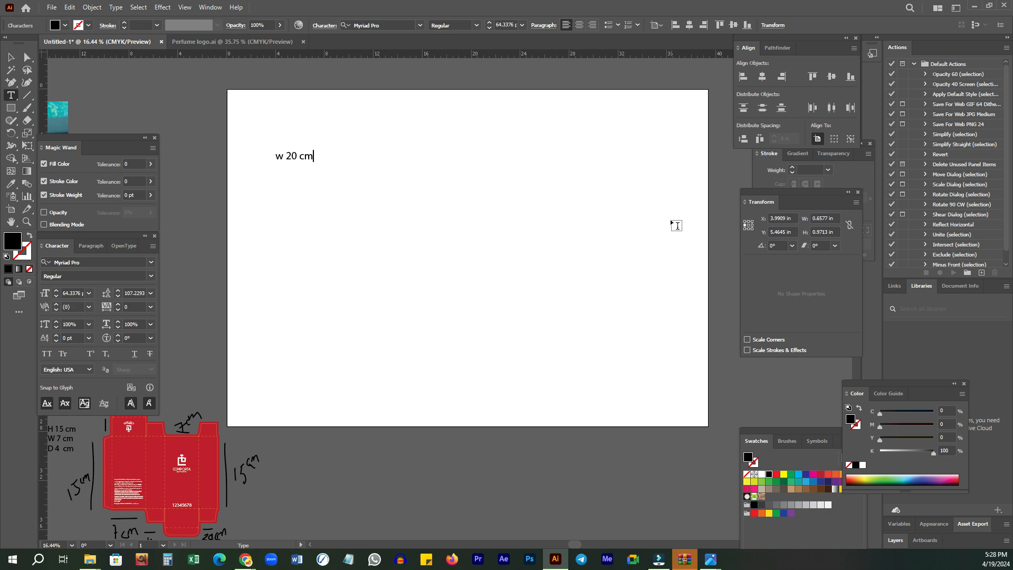
{"action": "key", "text": "Escape"}
- Duplicate the width line directly below itself and edit the copy to read "H 10 cm"
{"action": "left_click_drag", "start_coordinate": [287, 157], "coordinate": [287, 171]}
{"action": "double_click", "coordinate": [279, 171]}
{"action": "left_click_drag", "start_coordinate": [283, 167], "coordinate": [267, 168]}
{"action": "type", "text": "H"}
{"action": "left_click_drag", "start_coordinate": [299, 169], "coordinate": [285, 174]}
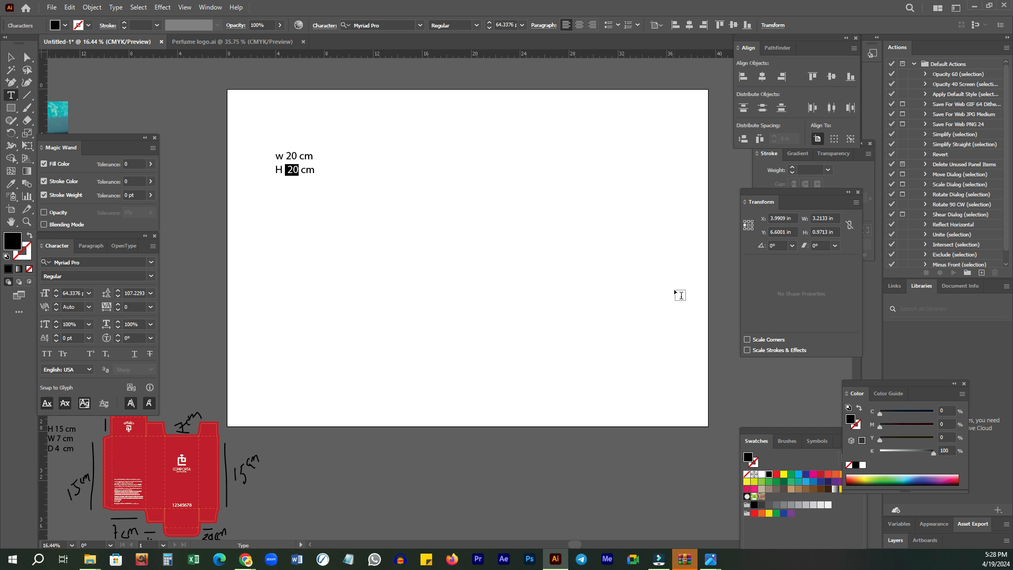
{"action": "type", "text": "10"}
{"action": "key", "text": "Escape"}
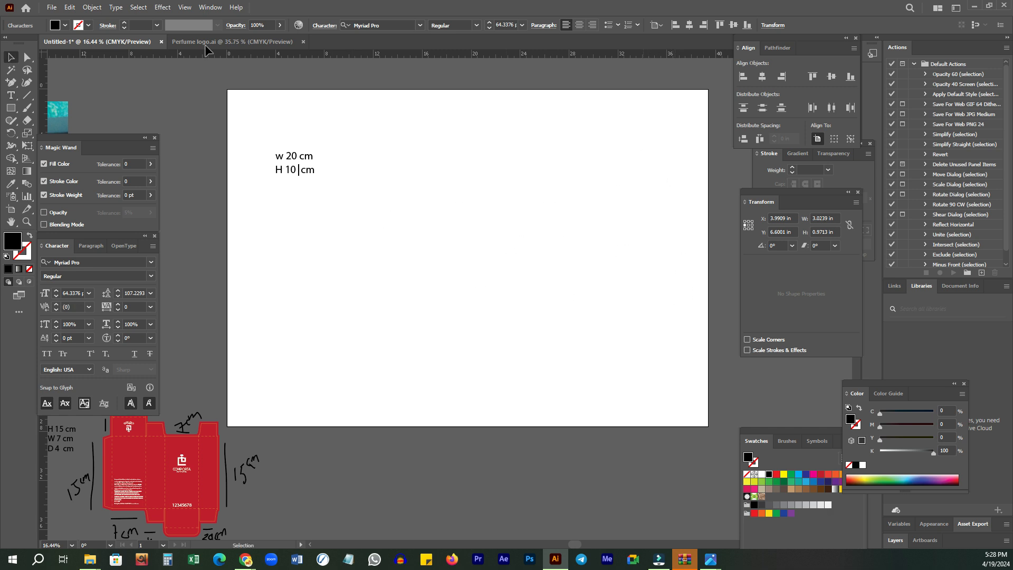
- Copy the height line below itself and change the copy's number to 7
{"action": "scroll", "coordinate": [235, 159], "scroll_direction": "up", "scroll_amount": 3}
{"action": "left_click_drag", "start_coordinate": [388, 184], "coordinate": [388, 217], "text": "alt+shift"}
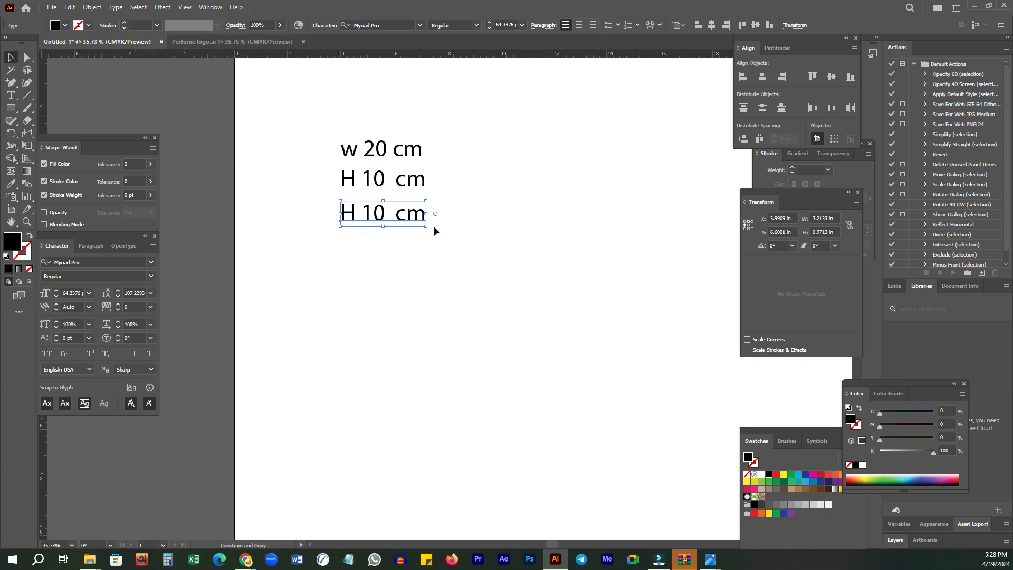
{"action": "key", "text": "t"}
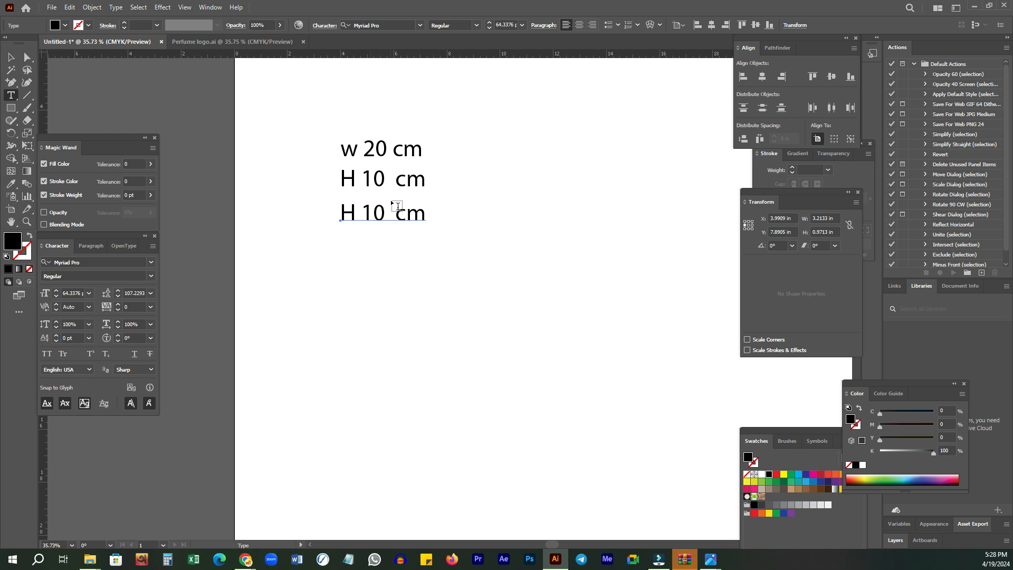
{"action": "left_click_drag", "start_coordinate": [384, 215], "coordinate": [362, 215]}
{"action": "type", "text": "7"}
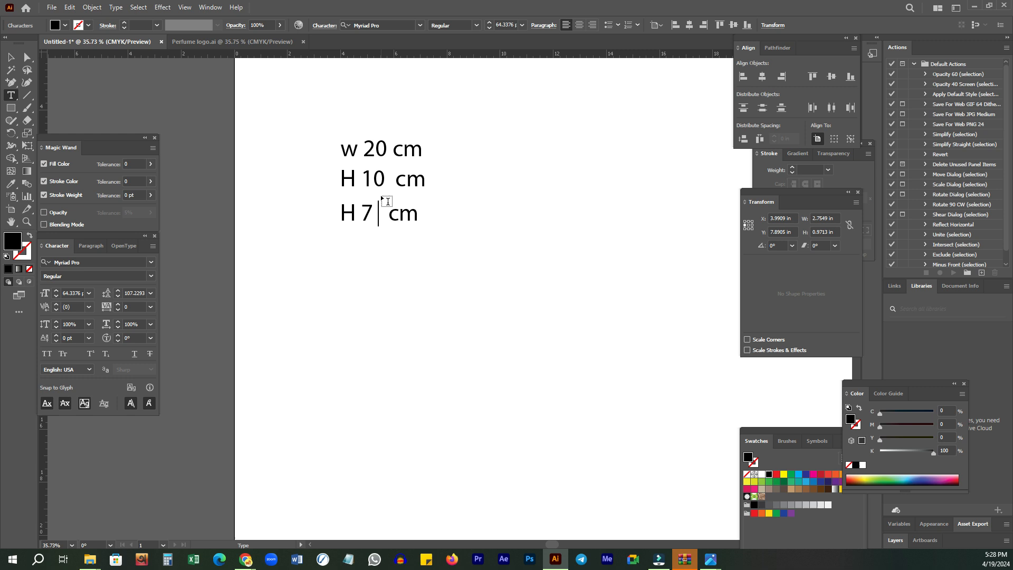
{"action": "key", "text": "Escape"}
{"action": "left_click", "coordinate": [362, 279]}
{"action": "left_click_drag", "start_coordinate": [428, 197], "coordinate": [441, 201]}
- Change the letter of the third dimension line to D
{"action": "key", "text": "r"}
{"action": "key", "text": "t"}
{"action": "left_click", "coordinate": [359, 216]}
{"action": "left_click_drag", "start_coordinate": [358, 217], "coordinate": [344, 216]}
{"action": "type", "text": "D"}
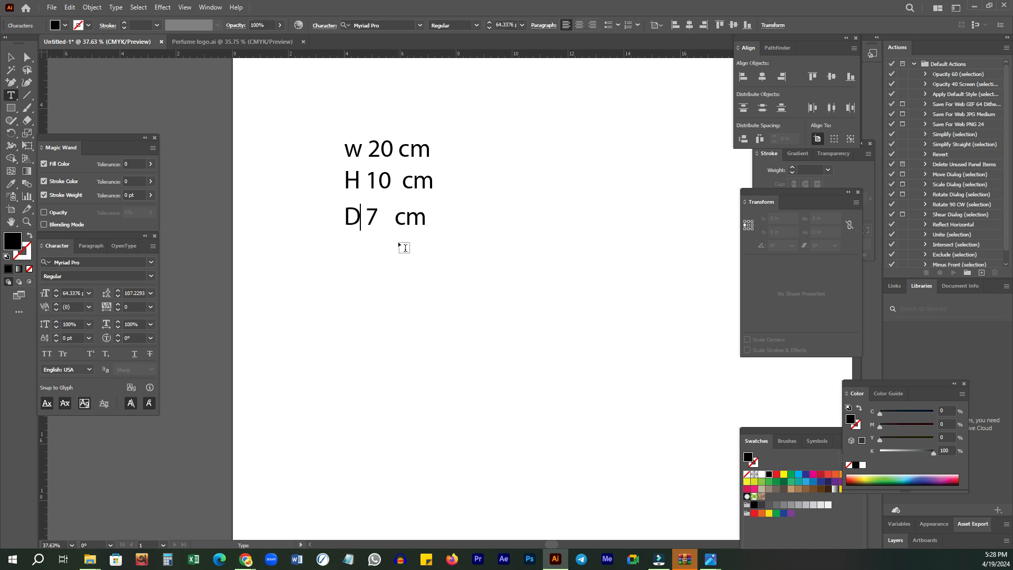
{"action": "key", "text": "Escape"}
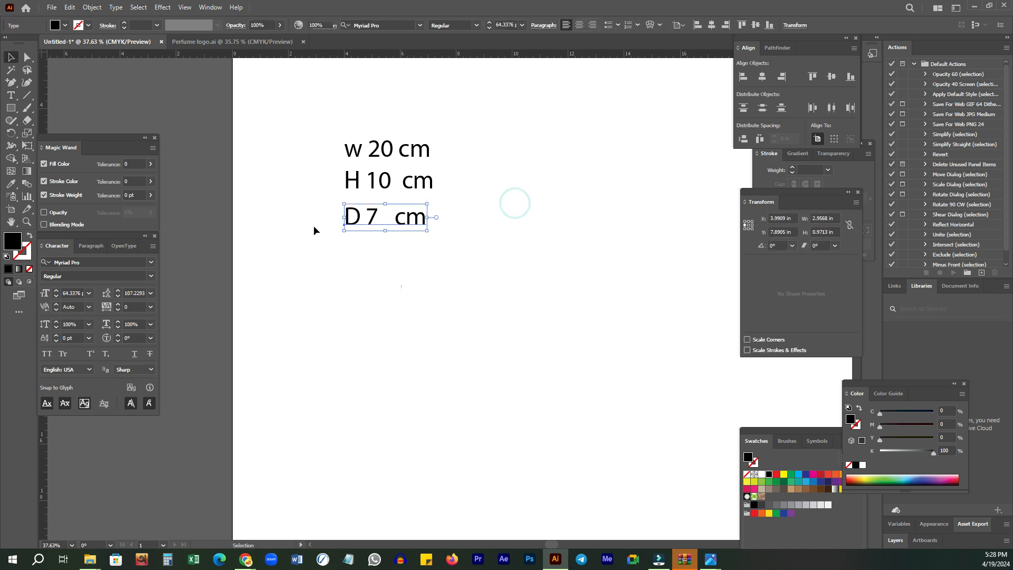
{"action": "key", "text": "z"}
{"action": "left_click_drag", "start_coordinate": [515, 203], "coordinate": [314, 231]}
{"action": "left_click_drag", "start_coordinate": [586, 226], "coordinate": [500, 192]}
{"action": "key", "text": "v"}
{"action": "left_click", "coordinate": [255, 150]}
{"action": "left_click_drag", "start_coordinate": [307, 185], "coordinate": [288, 167]}
{"action": "left_click", "coordinate": [530, 269]}
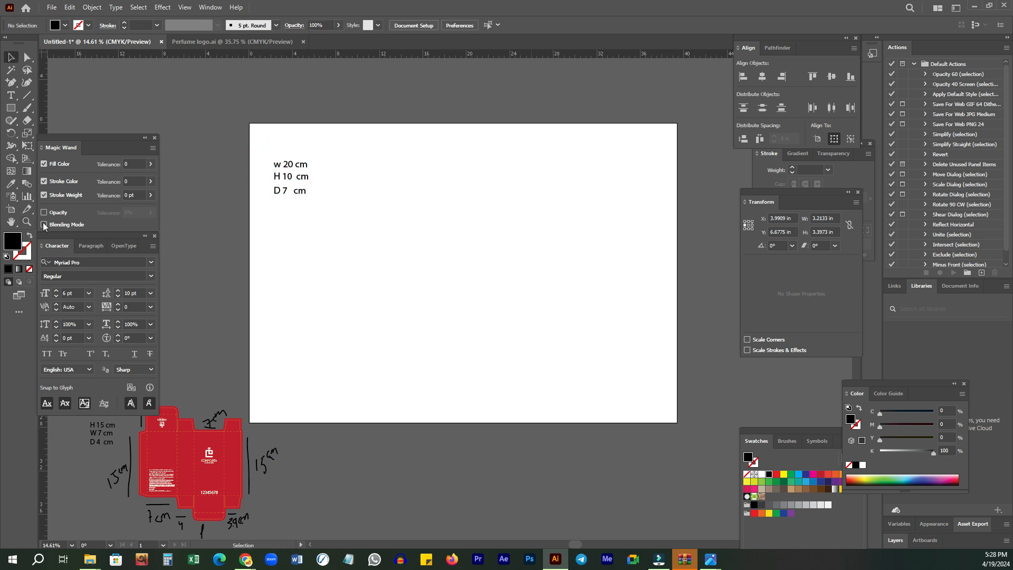
- Swap the fill and stroke so that new shapes get no fill and a black stroke
{"action": "left_click", "coordinate": [29, 238]}
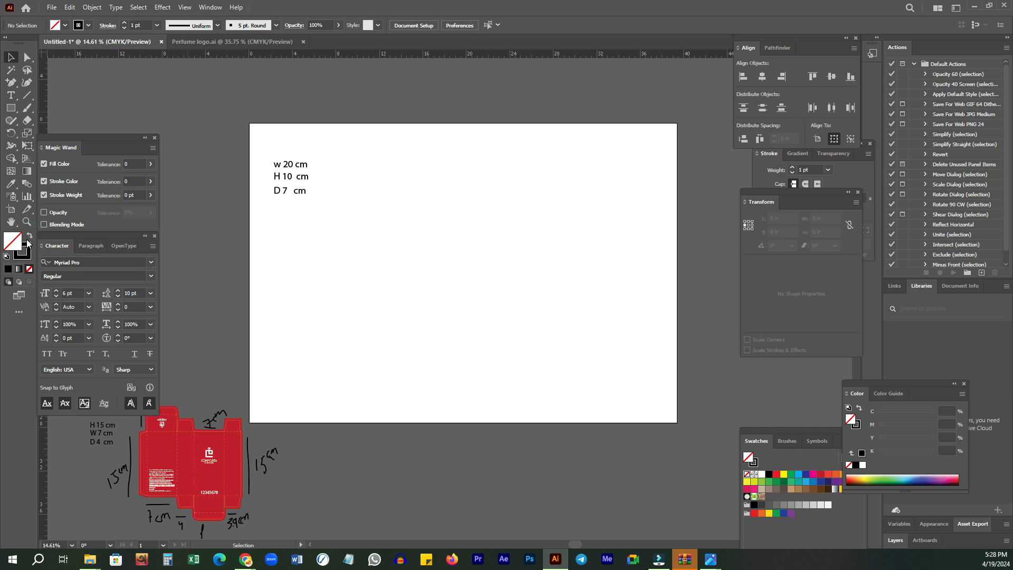
{"action": "left_click", "coordinate": [28, 236]}
{"action": "left_click", "coordinate": [25, 256]}
{"action": "left_click", "coordinate": [29, 237]}
{"action": "left_click_drag", "start_coordinate": [406, 254], "coordinate": [413, 231]}
{"action": "key", "text": "z"}
{"action": "left_click_drag", "start_coordinate": [386, 147], "coordinate": [414, 219]}
{"action": "key", "text": "v"}
{"action": "key", "text": "m"}
{"action": "left_click", "coordinate": [410, 222]}
{"action": "left_click", "coordinate": [350, 242]}
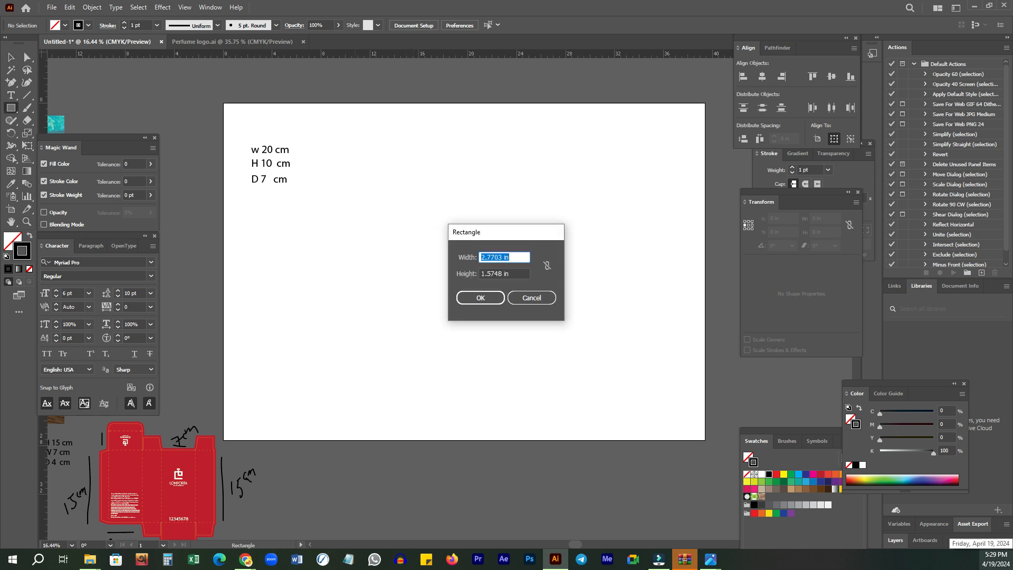
{"action": "left_click", "coordinate": [532, 298]}
- Switch the ruler units to centimetres and create a 20 × 10 cm rectangle below and to the right of the dimension text
{"action": "right_click", "coordinate": [457, 53]}
{"action": "left_click", "coordinate": [506, 154]}
{"action": "left_click", "coordinate": [344, 234]}
{"action": "type", "text": "20"}
{"action": "key", "text": "Tab"}
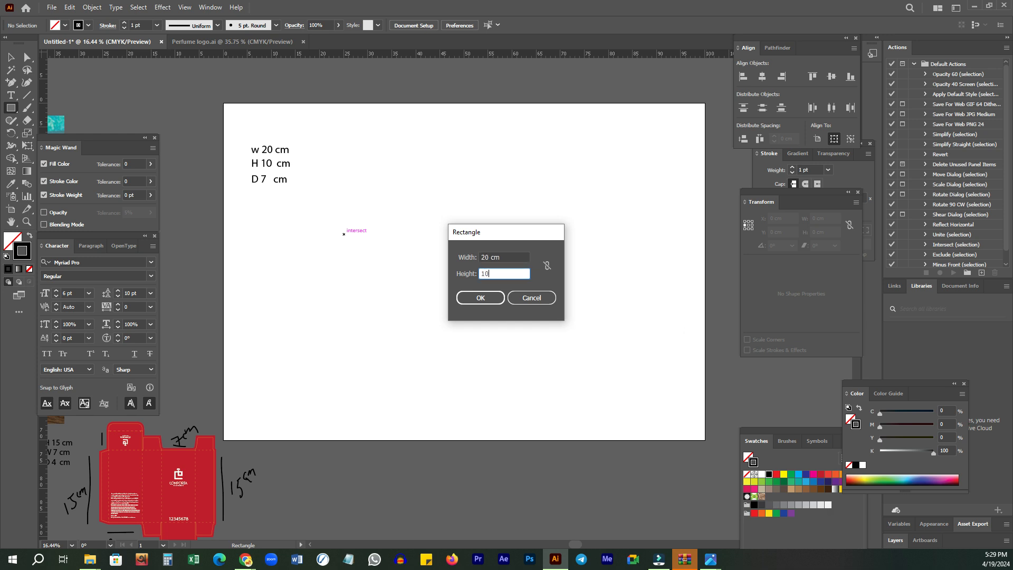
{"action": "type", "text": "10"}
{"action": "key", "text": "Return"}
{"action": "key", "text": "v"}
{"action": "left_click", "coordinate": [400, 310]}
{"action": "left_click", "coordinate": [407, 271]}
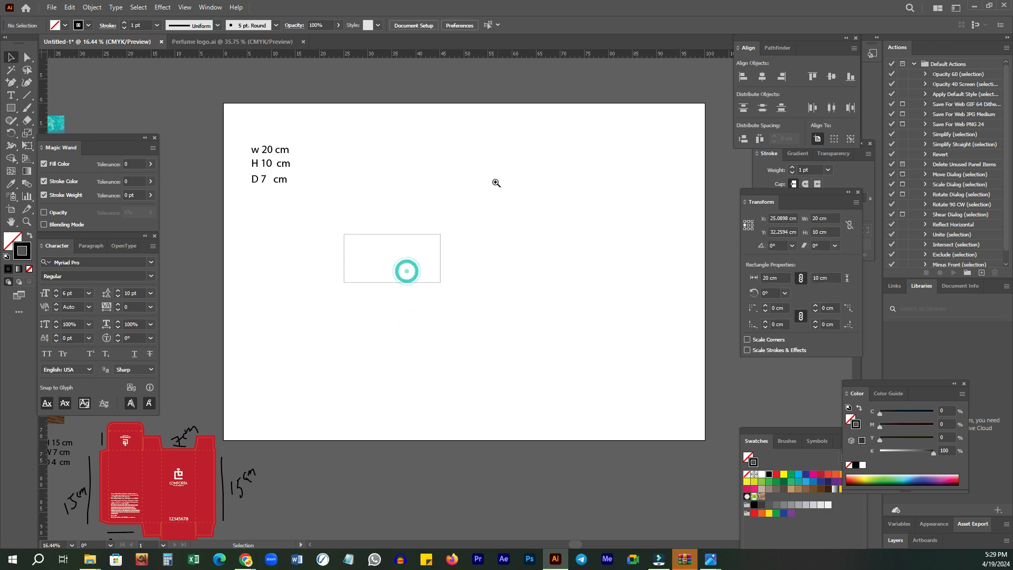
- Duplicate the rectangle flush against its right edge and set the copy's width to 7 cm
{"action": "left_click_drag", "start_coordinate": [403, 159], "coordinate": [402, 201]}
{"action": "left_click", "coordinate": [340, 264], "text": "ctrl"}
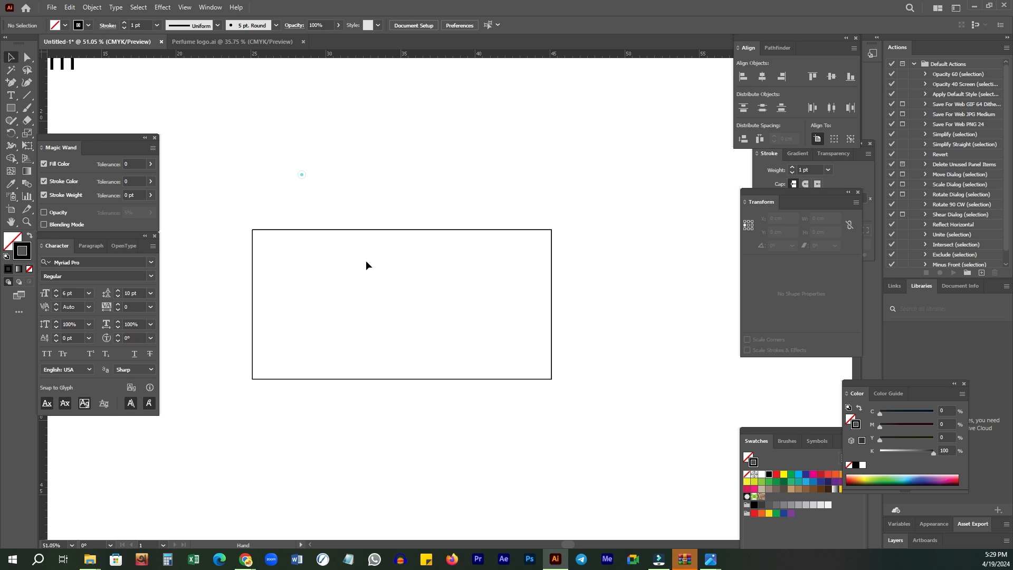
{"action": "left_click_drag", "start_coordinate": [269, 169], "coordinate": [660, 299]}
{"action": "key", "text": "z"}
{"action": "left_click", "coordinate": [516, 272], "text": "alt"}
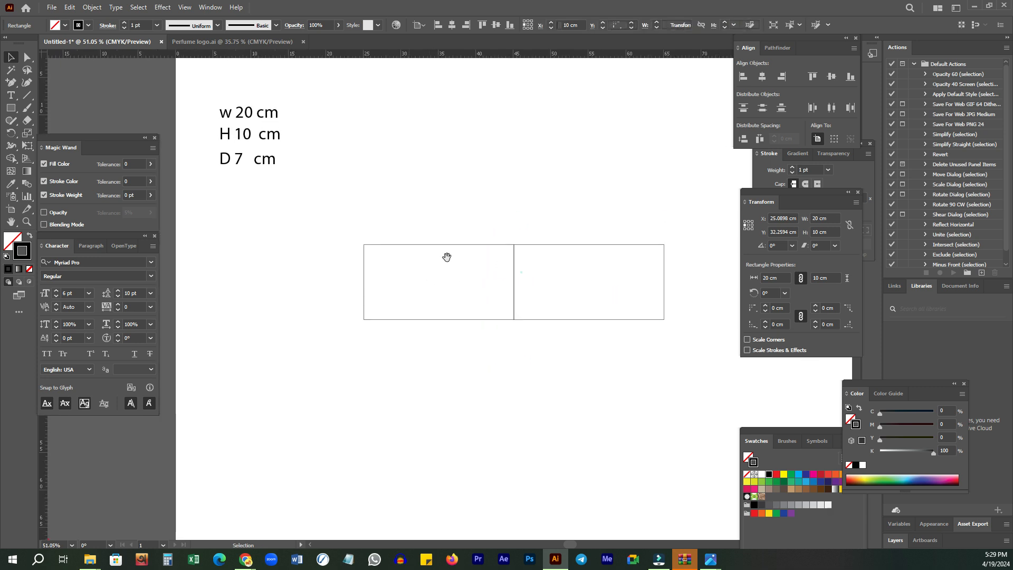
{"action": "left_click_drag", "start_coordinate": [521, 272], "coordinate": [438, 261]}
{"action": "key", "text": "v"}
{"action": "left_click", "coordinate": [824, 218]}
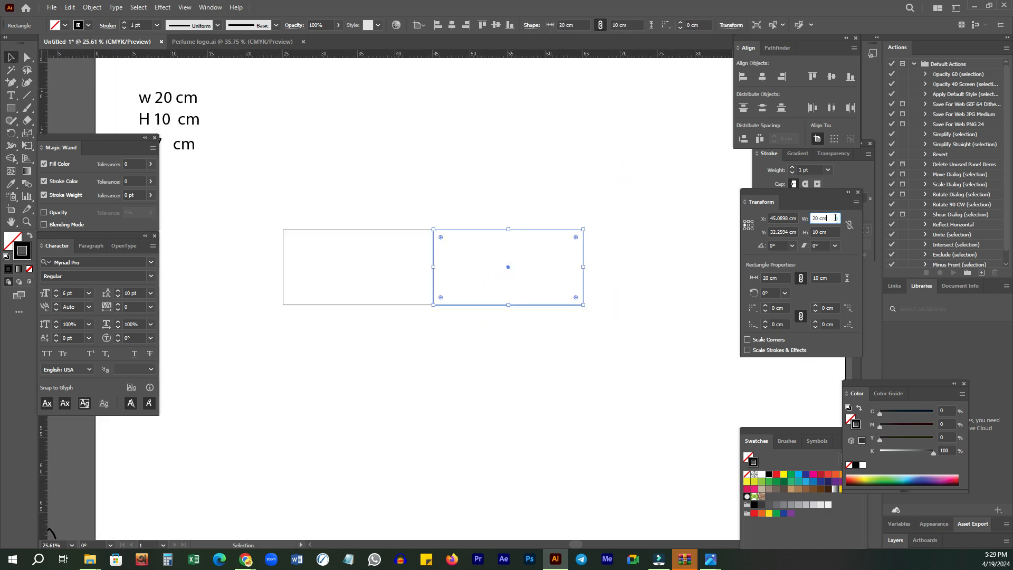
{"action": "type", "text": "7"}
{"action": "key", "text": "Return"}
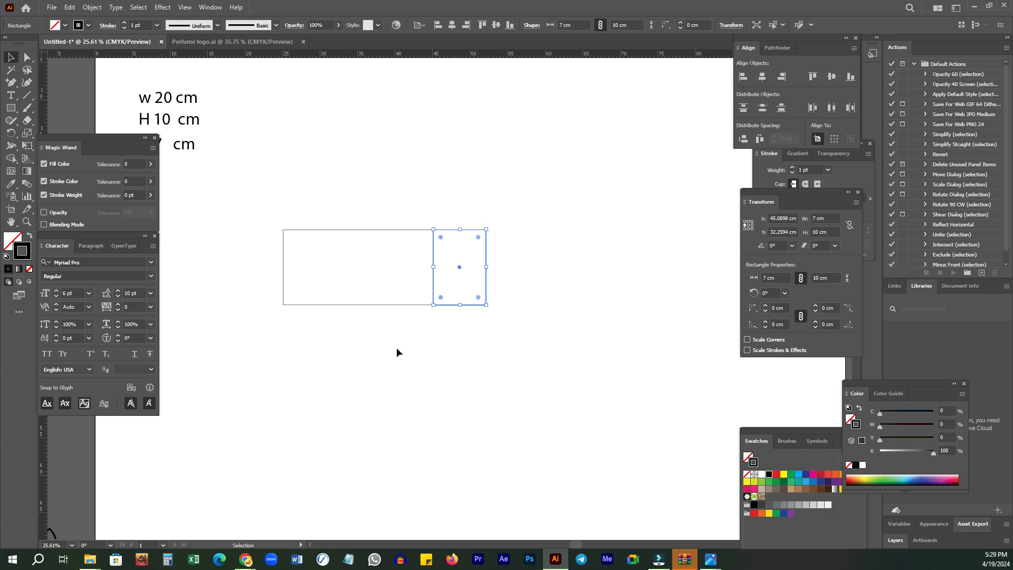
- Duplicate the 20 cm and 7 cm panels together, flush against the right end of the row
{"action": "key", "text": "z"}
{"action": "left_click", "coordinate": [553, 294], "text": "alt"}
{"action": "left_click_drag", "start_coordinate": [534, 293], "coordinate": [474, 296]}
{"action": "left_click", "coordinate": [407, 284]}
{"action": "key", "text": "v"}
{"action": "left_click_drag", "start_coordinate": [283, 185], "coordinate": [524, 326]}
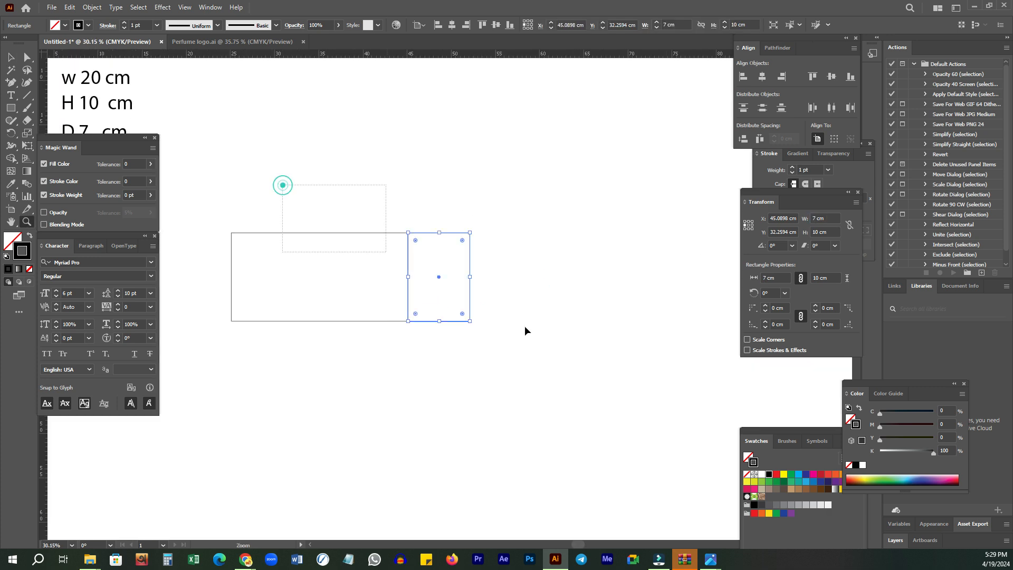
{"action": "scroll", "coordinate": [490, 278], "scroll_direction": "right", "scroll_amount": 2}
{"action": "left_click_drag", "start_coordinate": [408, 275], "coordinate": [647, 292]}
{"action": "left_click", "coordinate": [528, 395]}
{"action": "left_click_drag", "start_coordinate": [443, 372], "coordinate": [499, 353]}
- Copy a 7 cm panel to the left end of the row and distribute it horizontally with 0 cm spacing to the first panel
{"action": "left_click", "coordinate": [495, 243]}
{"action": "left_click_drag", "start_coordinate": [495, 243], "coordinate": [255, 252]}
{"action": "left_click_drag", "start_coordinate": [368, 333], "coordinate": [393, 290]}
{"action": "left_click", "coordinate": [396, 288]}
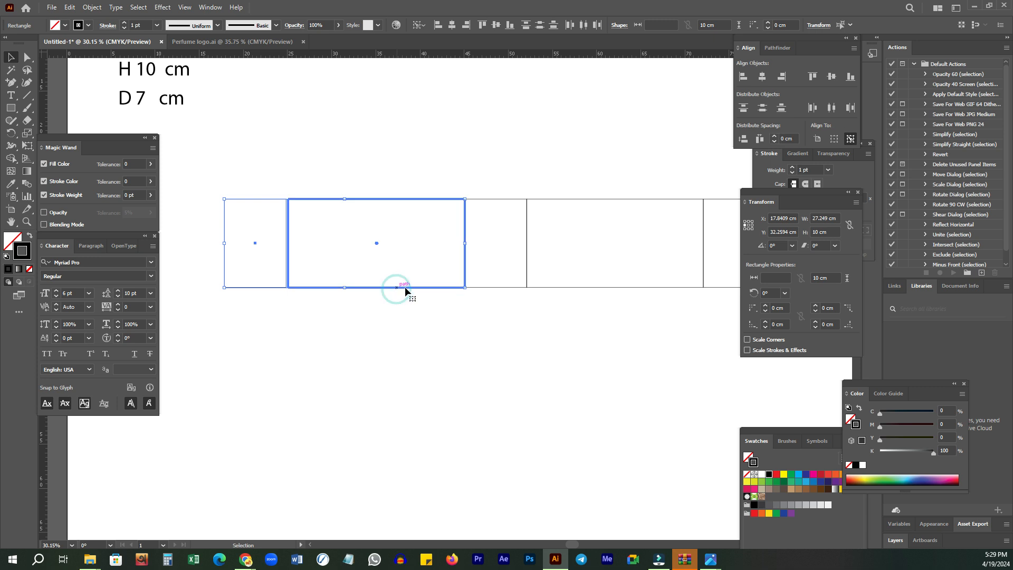
{"action": "left_click", "coordinate": [760, 139]}
{"action": "left_click", "coordinate": [203, 134]}
- Set the leftmost panel's width to 1.5 cm, measured from its right edge, to form the glue flap
{"action": "left_click_drag", "start_coordinate": [222, 207], "coordinate": [249, 314]}
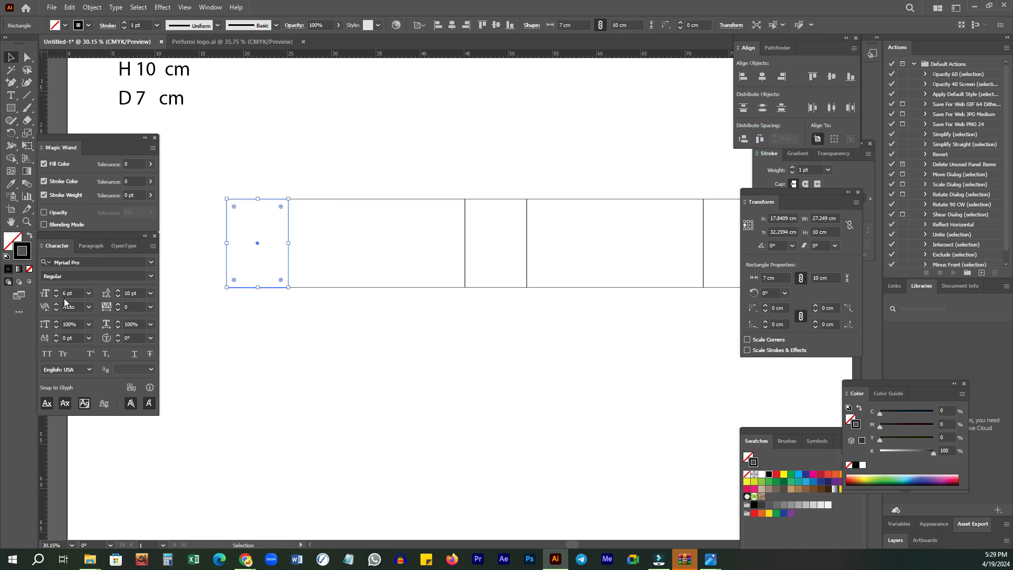
{"action": "left_click", "coordinate": [751, 227]}
{"action": "left_click", "coordinate": [825, 219]}
{"action": "type", "text": "1.5"}
{"action": "key", "text": "Return"}
{"action": "left_click", "coordinate": [342, 362]}
- Set the keyboard increment in the general preferences to 0.5 cm
{"action": "left_click_drag", "start_coordinate": [279, 208], "coordinate": [387, 133]}
{"action": "left_click_drag", "start_coordinate": [244, 215], "coordinate": [387, 152]}
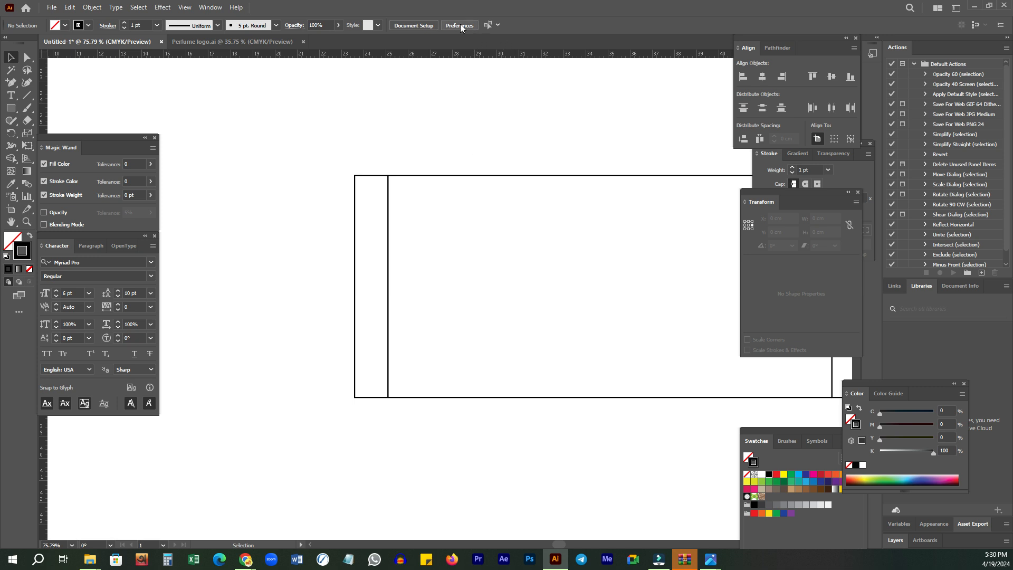
{"action": "type", "text": ".5"}
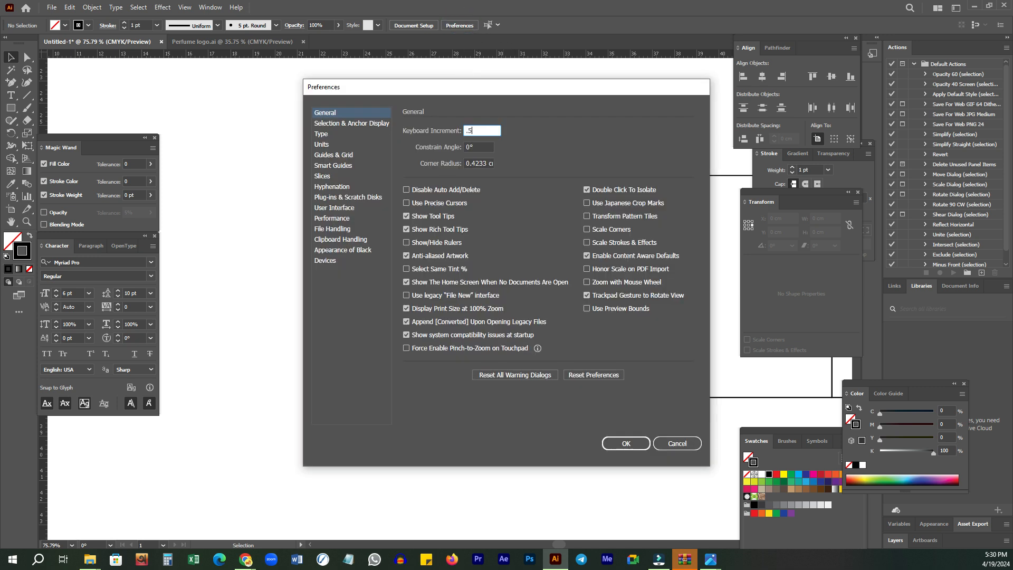
{"action": "key", "text": "Return"}
- Taper the glue flap by nudging its outer upper corner down and its outer lower corner up by 0.5 cm each
{"action": "left_click", "coordinate": [27, 56]}
{"action": "left_click_drag", "start_coordinate": [291, 135], "coordinate": [366, 191]}
{"action": "key", "text": "Down"}
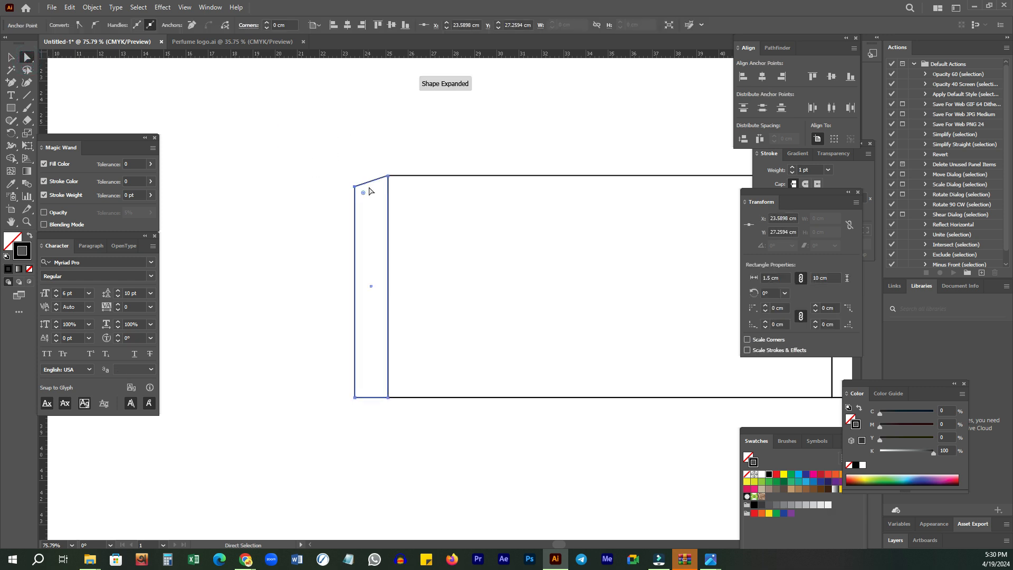
{"action": "left_click_drag", "start_coordinate": [253, 296], "coordinate": [366, 436]}
{"action": "key", "text": "Up"}
{"action": "left_click", "coordinate": [373, 278]}
- Reduce the rightmost 7 cm panel's width by 0.1 cm, keeping its left edge fixed
{"action": "scroll", "coordinate": [327, 274], "scroll_direction": "down", "scroll_amount": 6}
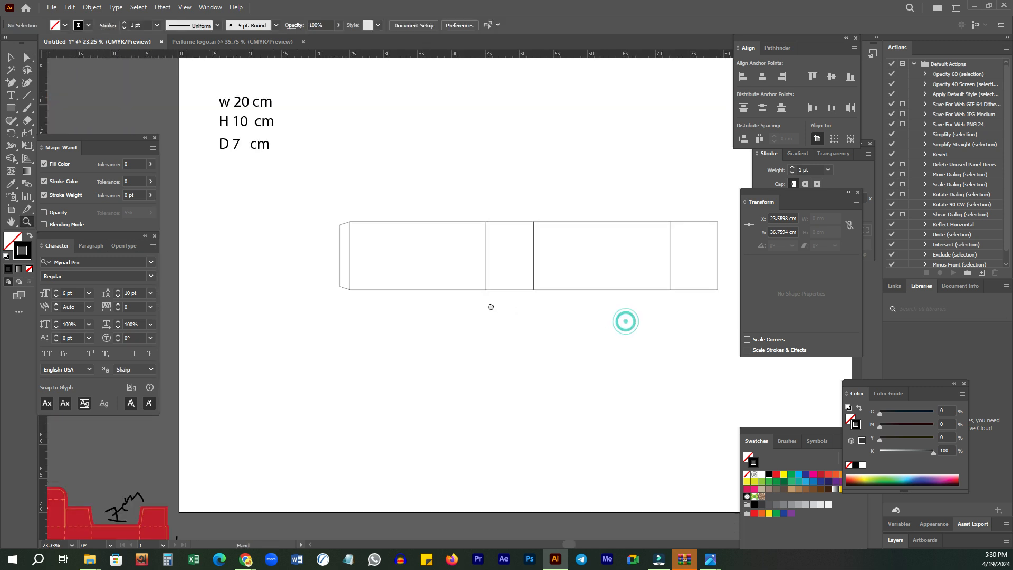
{"action": "key", "text": "v"}
{"action": "left_click_drag", "start_coordinate": [680, 340], "coordinate": [644, 242]}
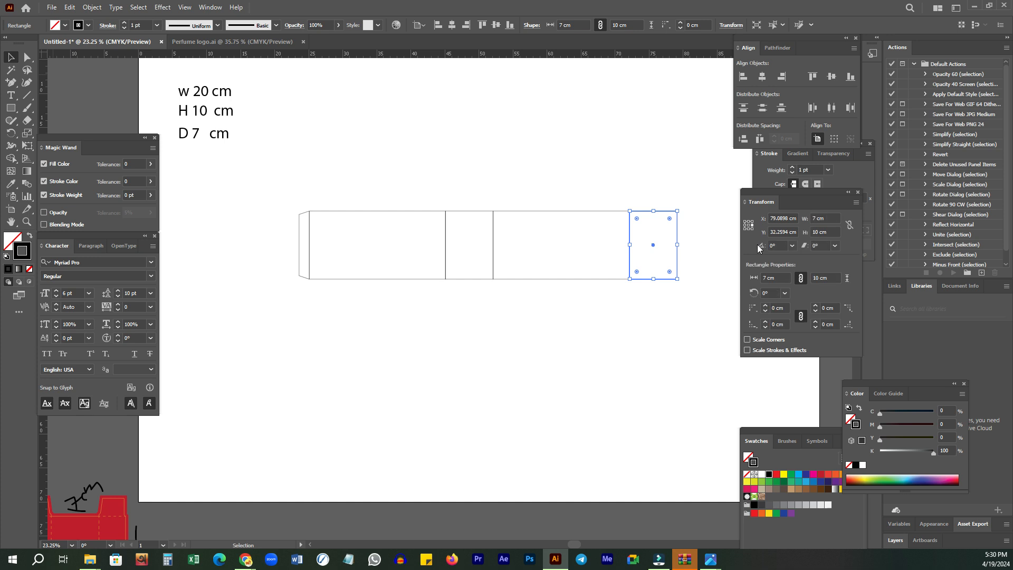
{"action": "left_click", "coordinate": [744, 225]}
{"action": "left_click", "coordinate": [832, 219]}
{"action": "type", "text": "-"}
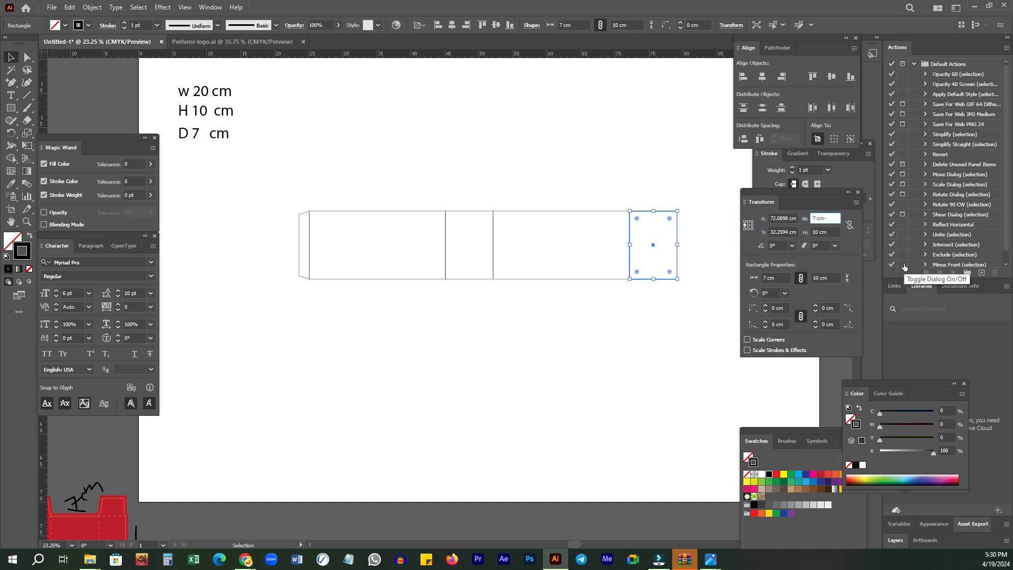
{"action": "type", "text": "."}
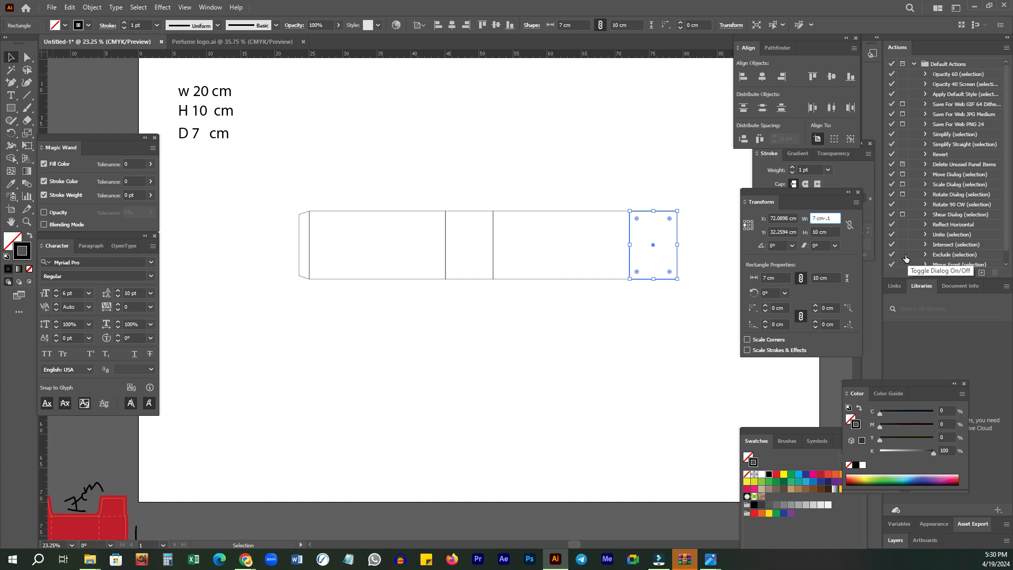
{"action": "type", "text": "1"}
{"action": "key", "text": "Return"}
{"action": "left_click", "coordinate": [411, 344]}
- Duplicate the first 20 cm panel directly above itself and set the copy's height to 7 cm, keeping its lower edge fixed
{"action": "key", "text": "z"}
{"action": "left_click_drag", "start_coordinate": [376, 228], "coordinate": [414, 276]}
{"action": "mouse_move", "coordinate": [398, 242]}
{"action": "left_mouse_down"}
{"action": "mouse_move", "coordinate": [367, 294]}
{"action": "mouse_move", "coordinate": [312, 311]}
{"action": "mouse_move", "coordinate": [375, 269]}
{"action": "mouse_move", "coordinate": [345, 368]}
{"action": "mouse_move", "coordinate": [360, 274]}
{"action": "left_mouse_up"}
{"action": "key", "text": "v"}
{"action": "left_click", "coordinate": [358, 378]}
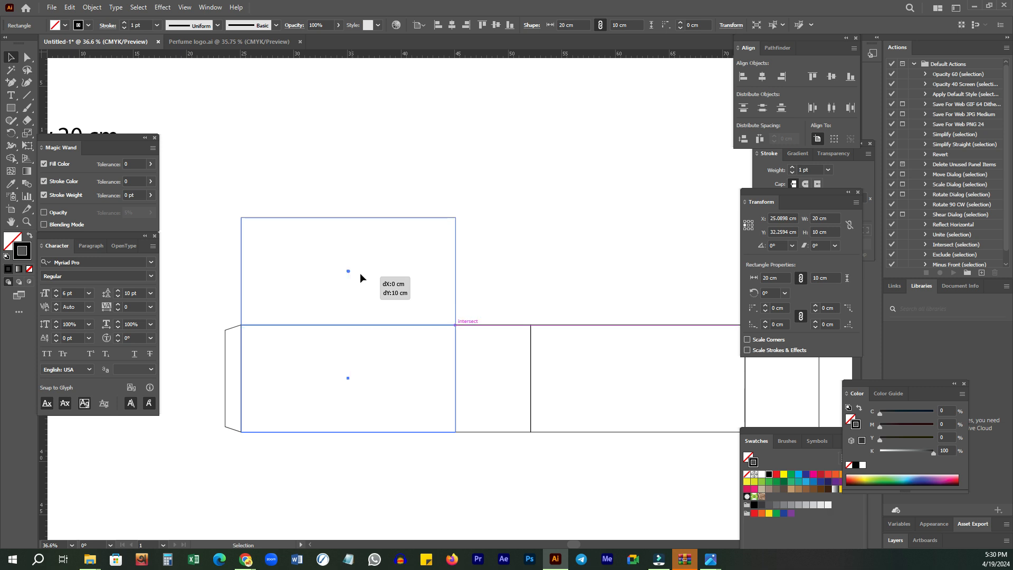
{"action": "left_click", "coordinate": [512, 270], "text": "ctrl+alt"}
{"action": "left_click_drag", "start_coordinate": [454, 299], "coordinate": [475, 273]}
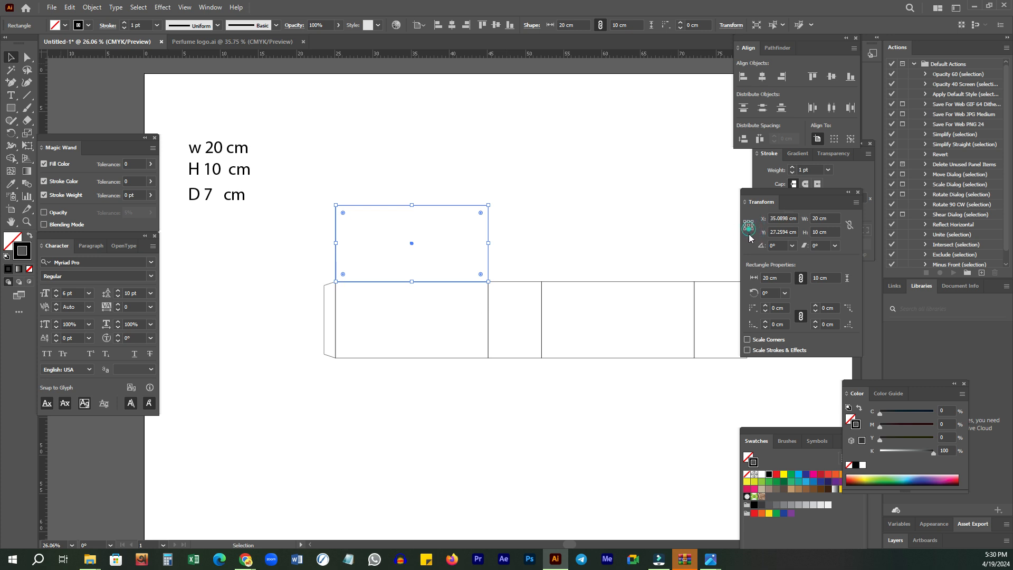
{"action": "left_click", "coordinate": [821, 232]}
{"action": "key", "text": "Return"}
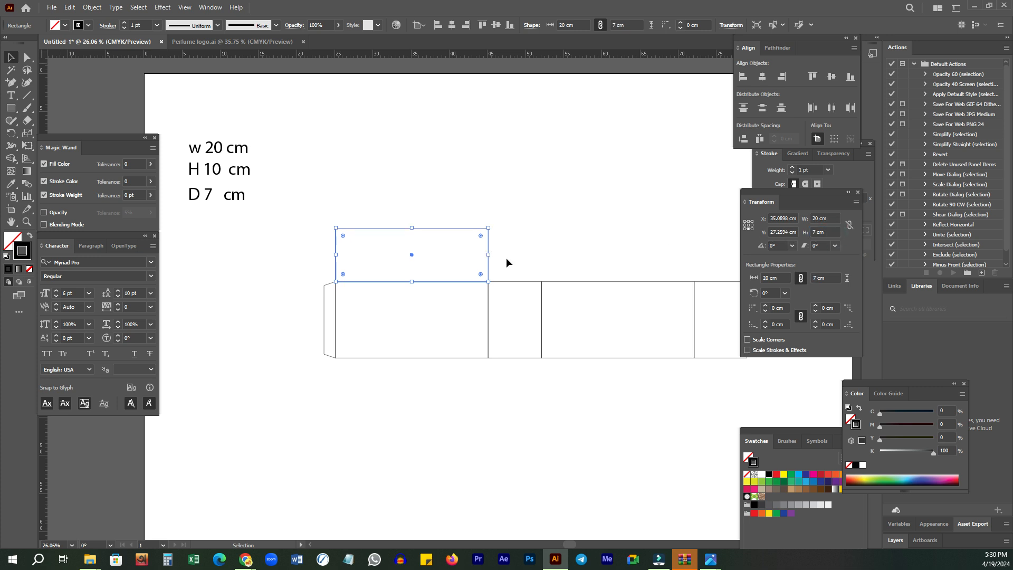
- Duplicate the 20 by 7 cm panel directly above itself and set the copy's height to 1.5 cm, keeping its lower edge fixed
{"action": "scroll", "coordinate": [355, 257], "scroll_direction": "up", "scroll_amount": 2}
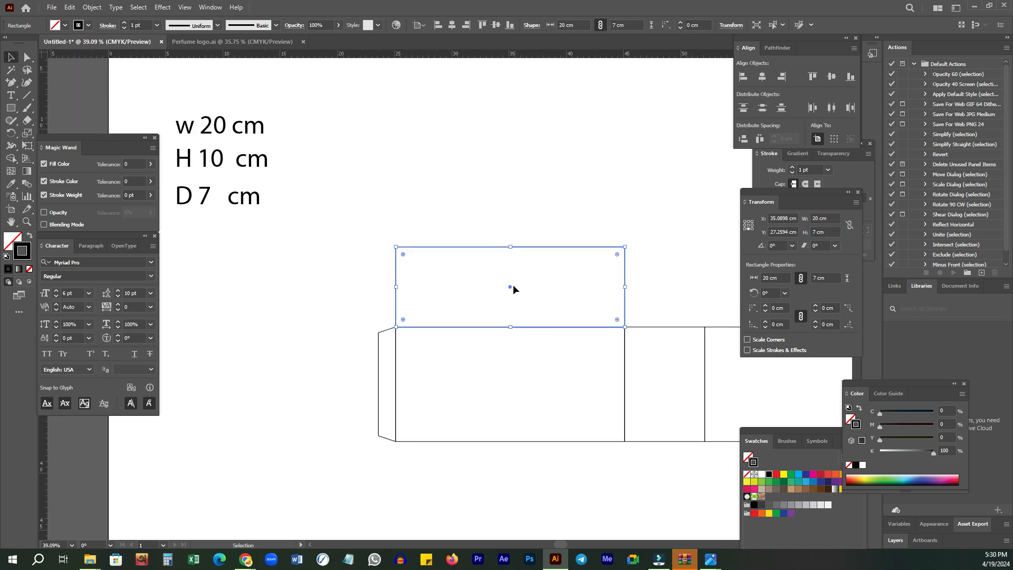
{"action": "left_click_drag", "start_coordinate": [511, 287], "coordinate": [518, 207]}
{"action": "left_click", "coordinate": [830, 232]}
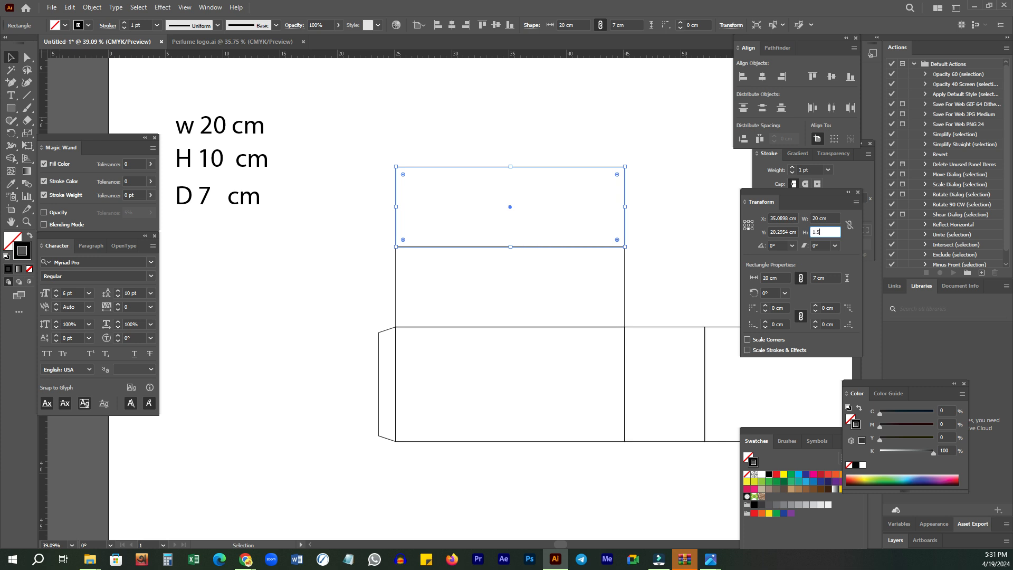
{"action": "key", "text": "Return"}
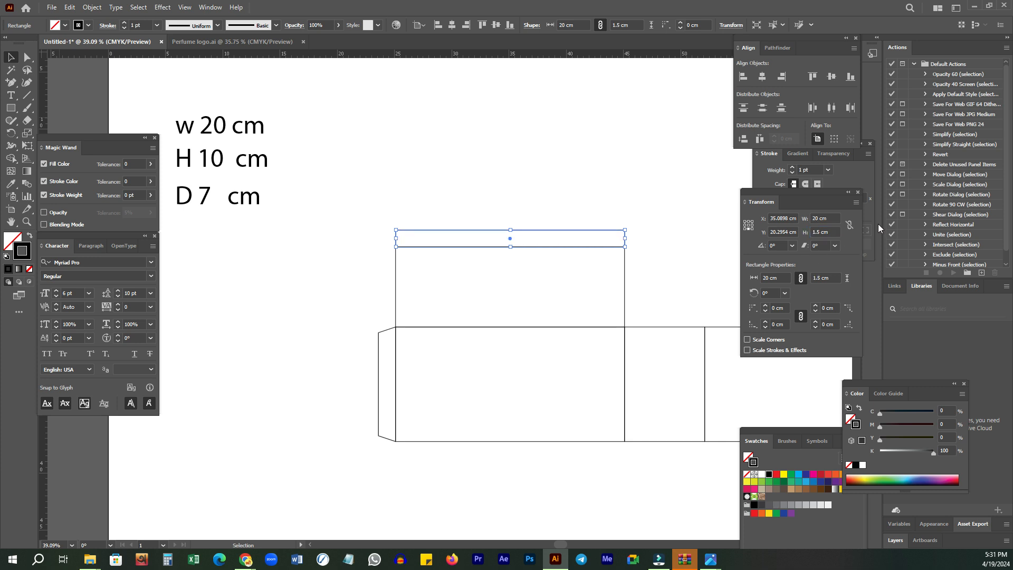
- Set the 1.5 cm tuck flap's width to 19.9 cm, resizing it about its centre
{"action": "scroll", "coordinate": [575, 296], "scroll_direction": "up", "scroll_amount": 3}
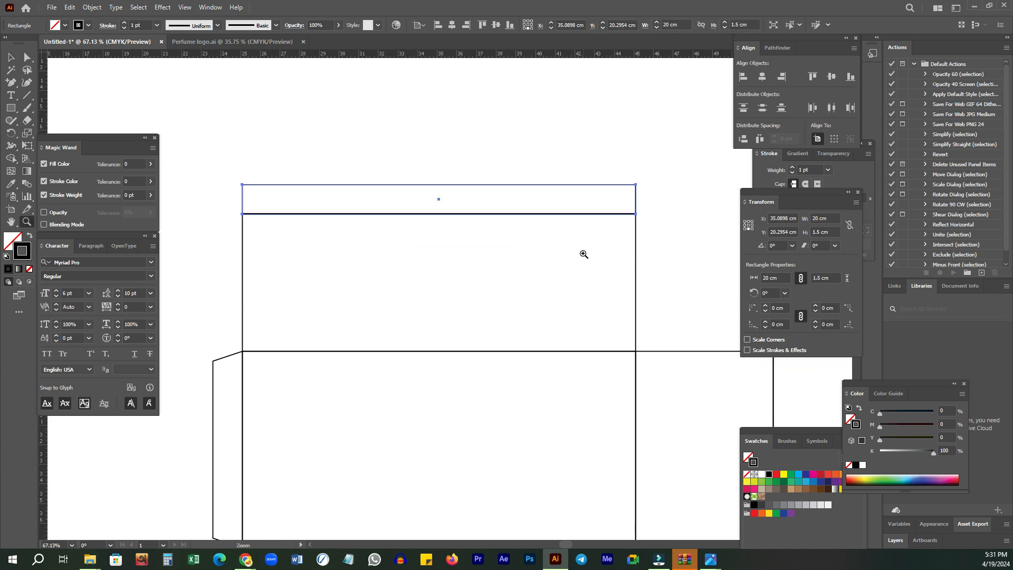
{"action": "left_click", "coordinate": [748, 226]}
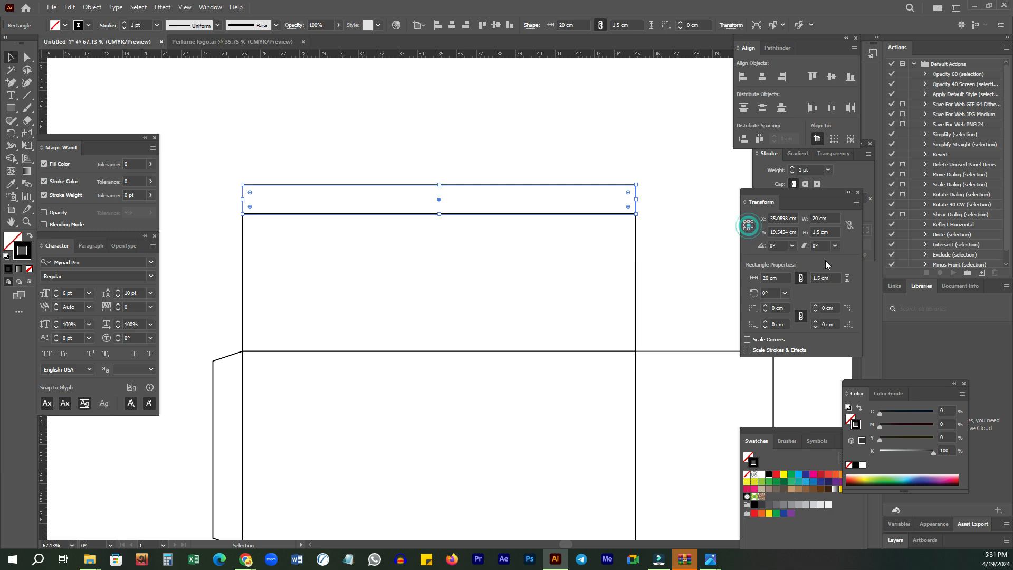
{"action": "left_click", "coordinate": [833, 219]}
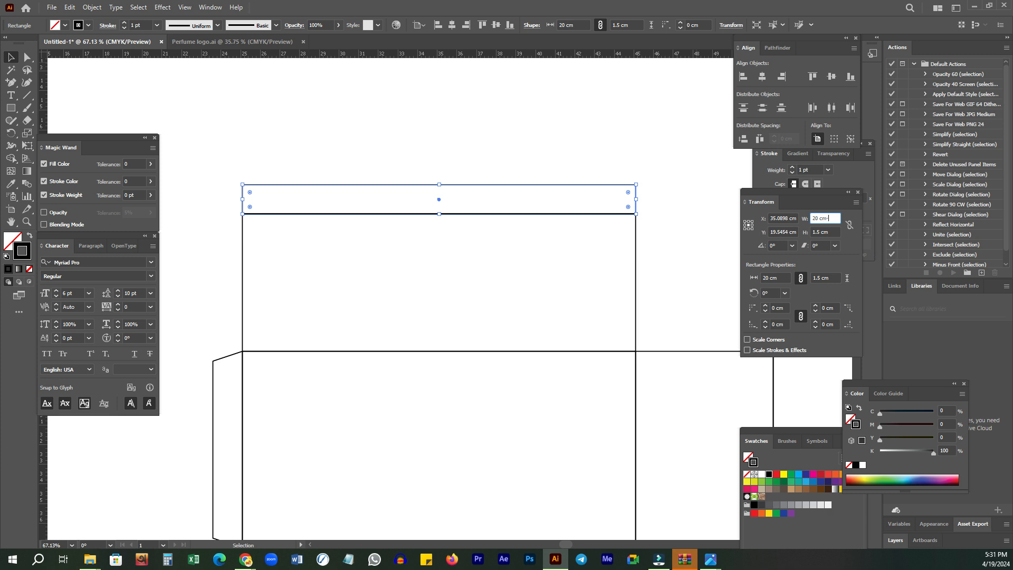
{"action": "key", "text": "Return"}
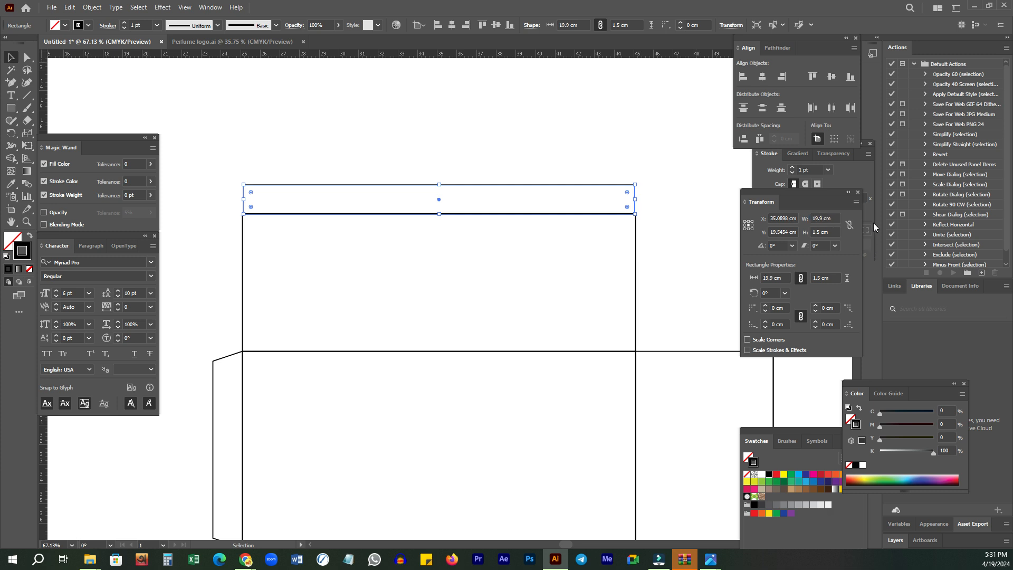
- Round the two upper corners of the tuck flap to a radius of about 1 cm
{"action": "left_click", "coordinate": [268, 165]}
{"action": "key", "text": "a"}
{"action": "left_click_drag", "start_coordinate": [204, 174], "coordinate": [678, 227]}
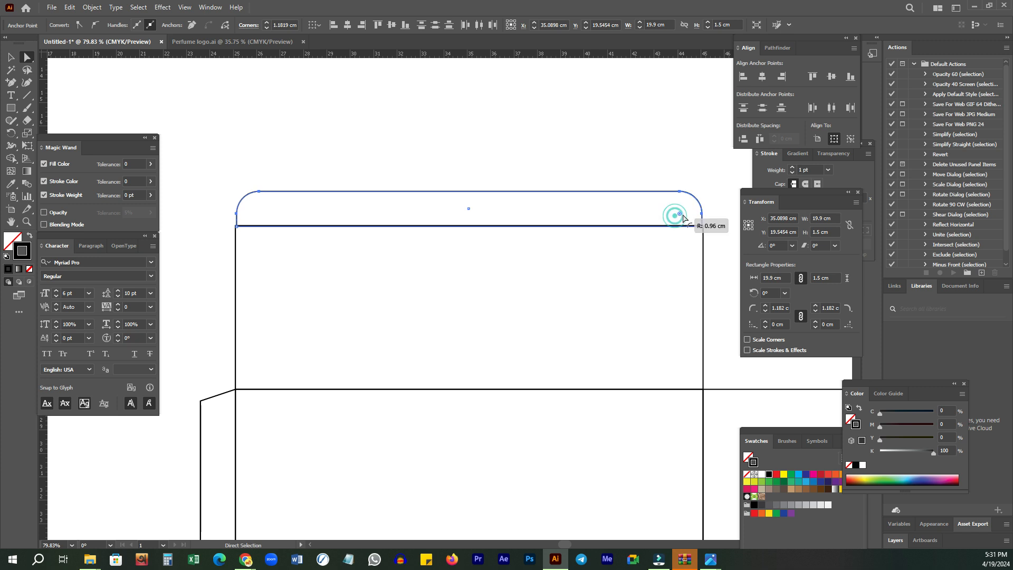
{"action": "left_click", "coordinate": [482, 301]}
- Distribute the tuck flap vertically against the 7 cm high panel below it with 0 cm spacing, keeping that panel fixed
{"action": "left_click_drag", "start_coordinate": [546, 259], "coordinate": [505, 266]}
{"action": "left_click_drag", "start_coordinate": [519, 306], "coordinate": [449, 220]}
{"action": "left_click_drag", "start_coordinate": [244, 156], "coordinate": [355, 260]}
{"action": "left_click_drag", "start_coordinate": [292, 212], "coordinate": [493, 158]}
{"action": "key", "text": "v"}
{"action": "left_click", "coordinate": [408, 234]}
{"action": "left_click_drag", "start_coordinate": [368, 245], "coordinate": [328, 297]}
{"action": "left_click", "coordinate": [273, 277]}
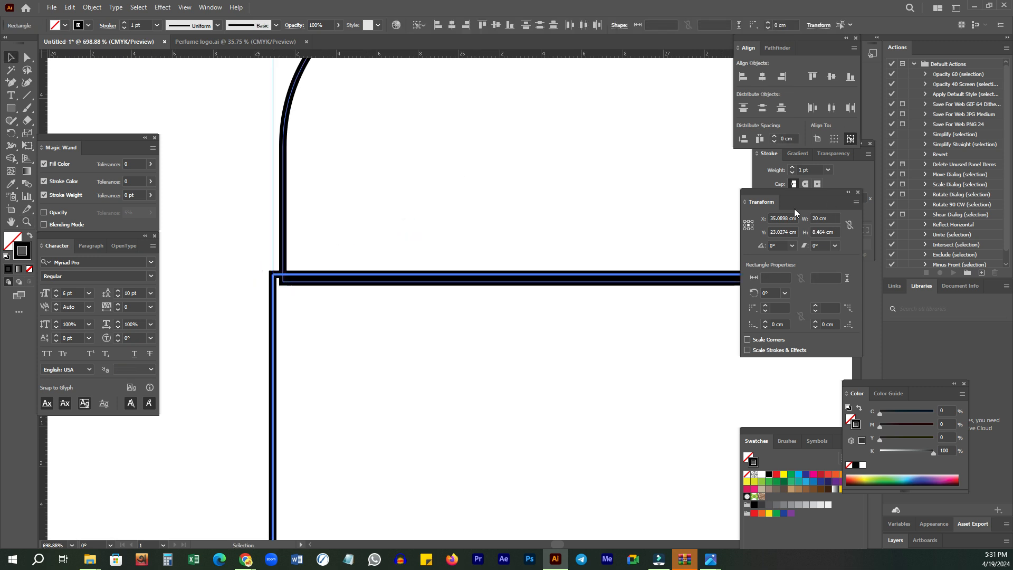
{"action": "left_click", "coordinate": [743, 139]}
{"action": "left_click", "coordinate": [434, 424]}
- Draw a short horizontal red line on the fold at the tuck flap's lower left corner and set its width to 0.4 cm
{"action": "left_click_drag", "start_coordinate": [448, 260], "coordinate": [255, 282]}
{"action": "left_click_drag", "start_coordinate": [601, 289], "coordinate": [347, 235]}
{"action": "left_click_drag", "start_coordinate": [493, 257], "coordinate": [411, 230]}
{"action": "left_click_drag", "start_coordinate": [500, 229], "coordinate": [425, 238]}
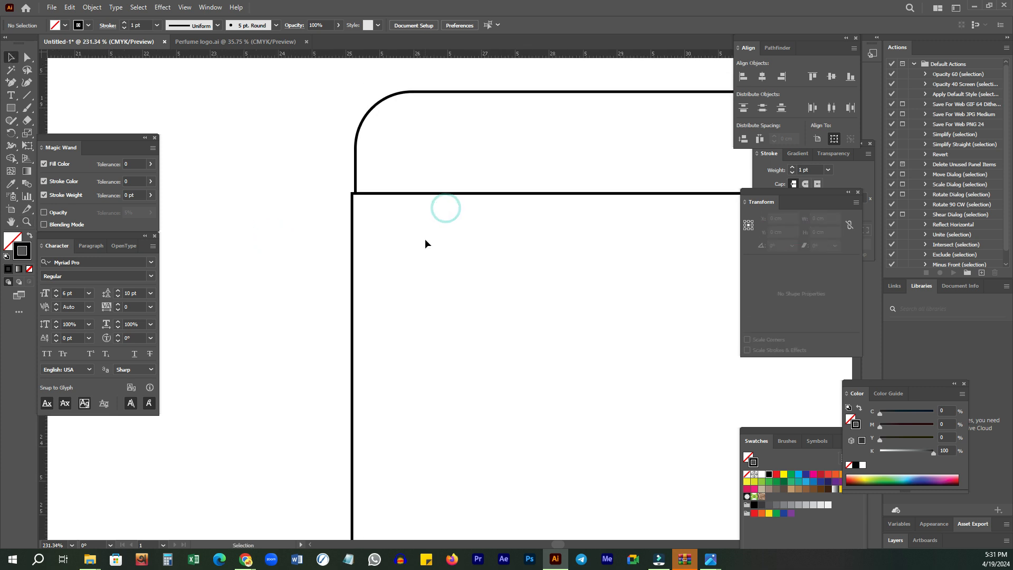
{"action": "key", "text": "backslash"}
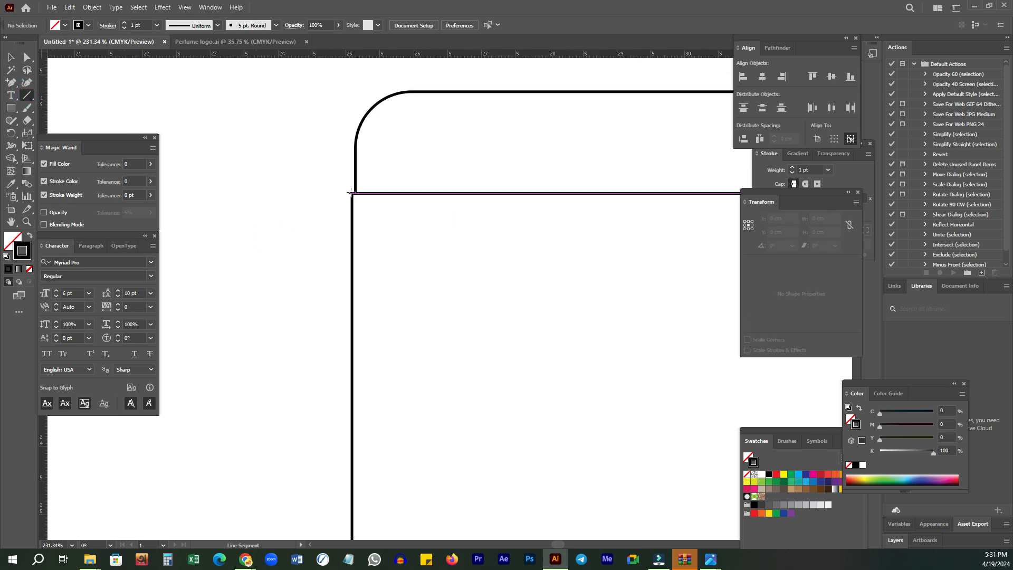
{"action": "left_click_drag", "start_coordinate": [355, 193], "coordinate": [372, 193]}
{"action": "left_click", "coordinate": [776, 474]}
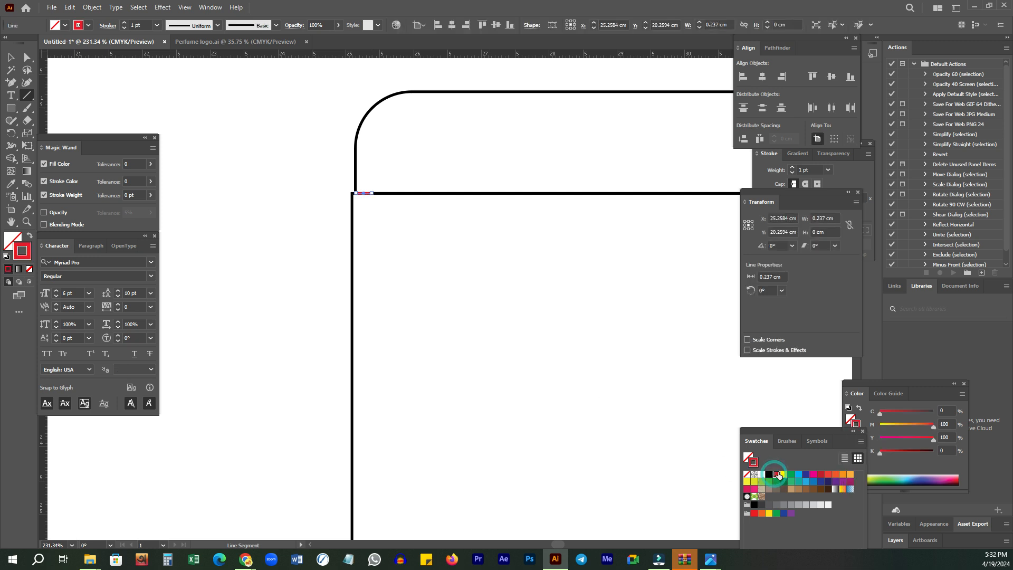
{"action": "left_click", "coordinate": [822, 218]}
{"action": "type", "text": "0.4"}
{"action": "key", "text": "Return"}
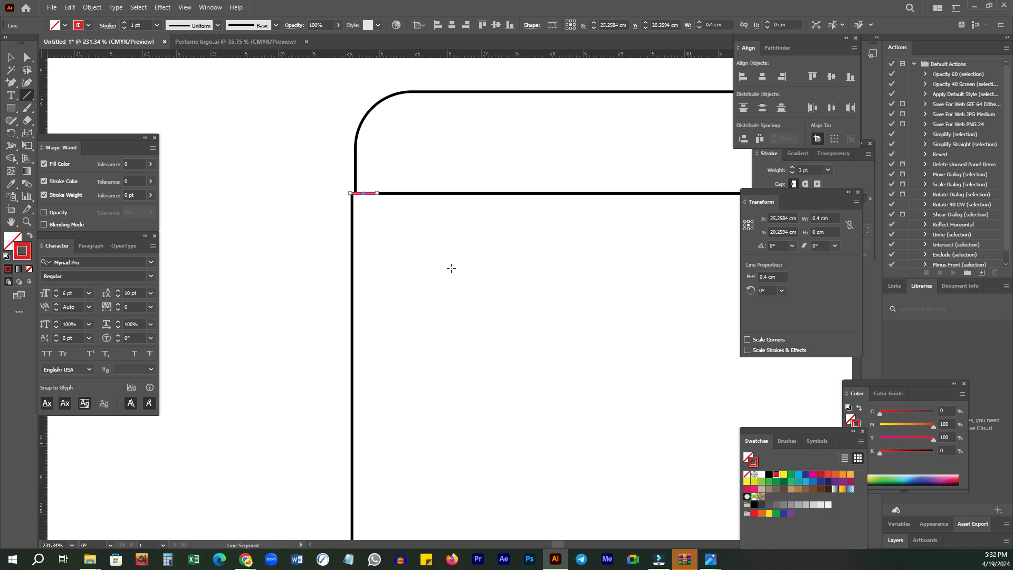
- Add a vertical copy of the red line hanging down from the inner end of the horizontal one
{"action": "key", "text": "v"}
{"action": "left_click", "coordinate": [513, 313]}
{"action": "left_click_drag", "start_coordinate": [470, 231], "coordinate": [482, 243]}
{"action": "left_click_drag", "start_coordinate": [379, 161], "coordinate": [420, 192]}
{"action": "left_click", "coordinate": [410, 271]}
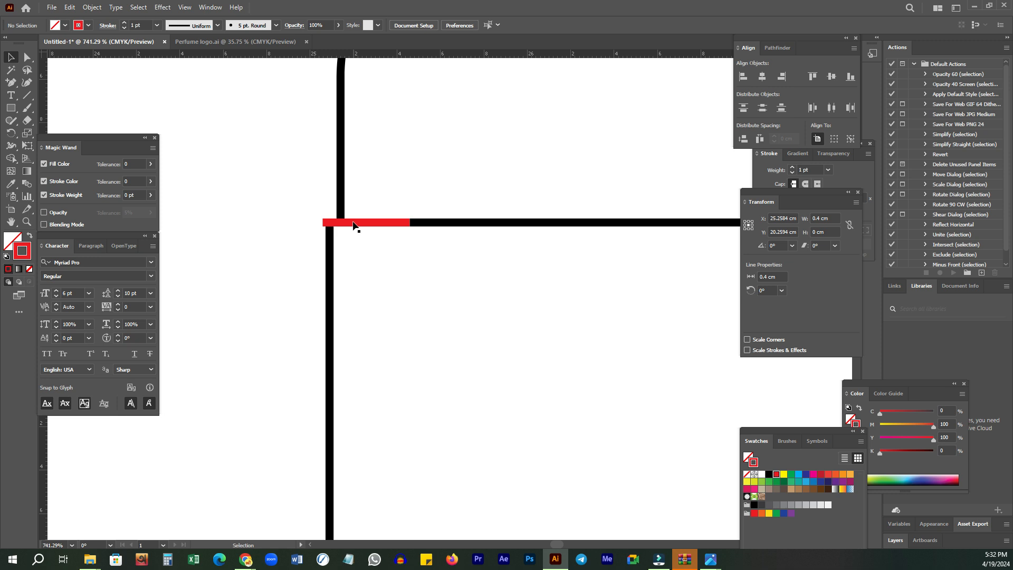
{"action": "left_click_drag", "start_coordinate": [353, 223], "coordinate": [498, 199]}
{"action": "left_click", "coordinate": [452, 251]}
{"action": "left_click_drag", "start_coordinate": [436, 251], "coordinate": [451, 253]}
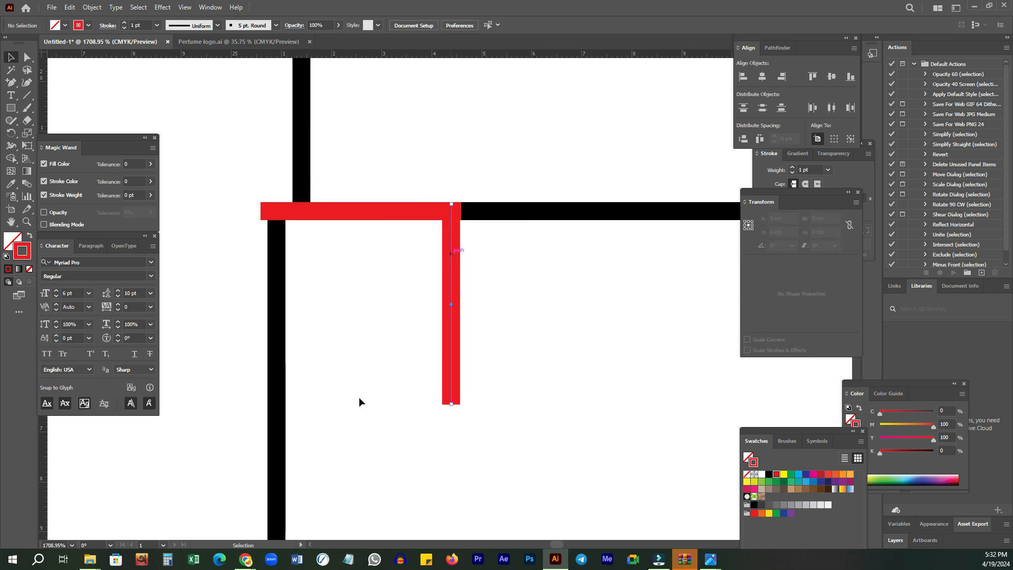
- Shorten the vertical red line to about 0.2 cm and group it with the horizontal red line
{"action": "key", "text": "a"}
{"action": "left_click_drag", "start_coordinate": [378, 389], "coordinate": [463, 313]}
{"action": "key", "text": "v"}
{"action": "left_click", "coordinate": [373, 212], "text": "shift"}
{"action": "right_click", "coordinate": [486, 401]}
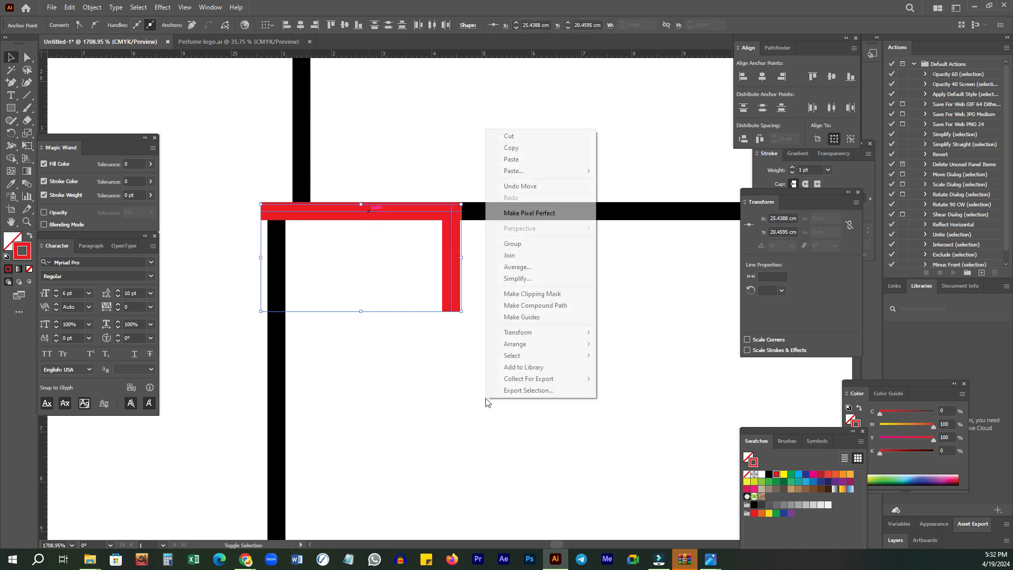
{"action": "left_click", "coordinate": [524, 245]}
- Duplicate the grouped red slit mark along the fold to the tuck flap's opposite end
{"action": "key", "text": "z"}
{"action": "left_click_drag", "start_coordinate": [480, 233], "coordinate": [290, 258]}
{"action": "left_click_drag", "start_coordinate": [556, 264], "coordinate": [324, 240]}
{"action": "left_click_drag", "start_coordinate": [414, 256], "coordinate": [381, 260]}
{"action": "left_click_drag", "start_coordinate": [424, 263], "coordinate": [399, 263]}
{"action": "key", "text": "v"}
{"action": "left_click", "coordinate": [392, 273]}
{"action": "left_click_drag", "start_coordinate": [256, 224], "coordinate": [640, 249]}
- Reflect the copied slit mark across the vertical axis
{"action": "right_click", "coordinate": [574, 287]}
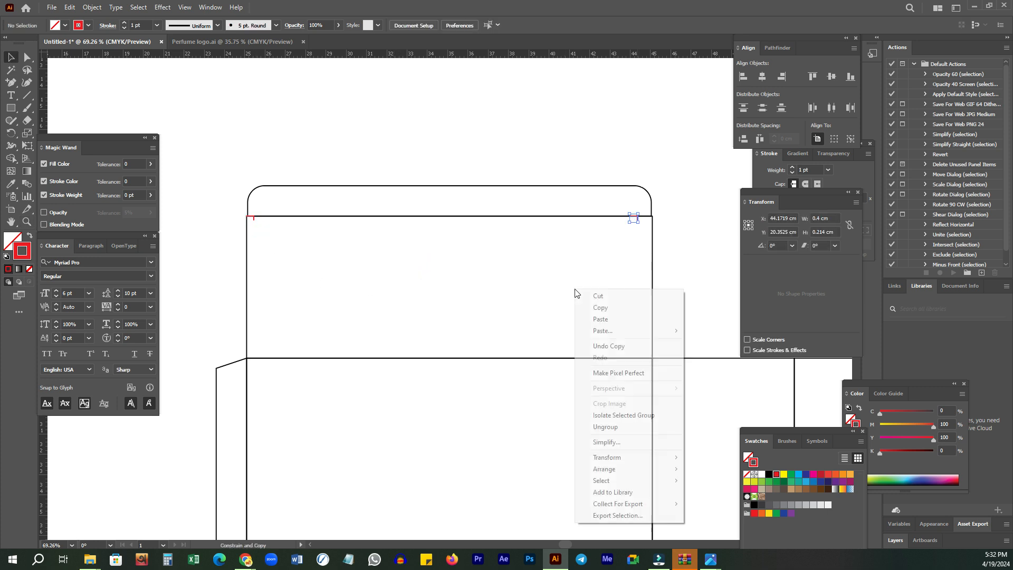
{"action": "left_click", "coordinate": [614, 458]}
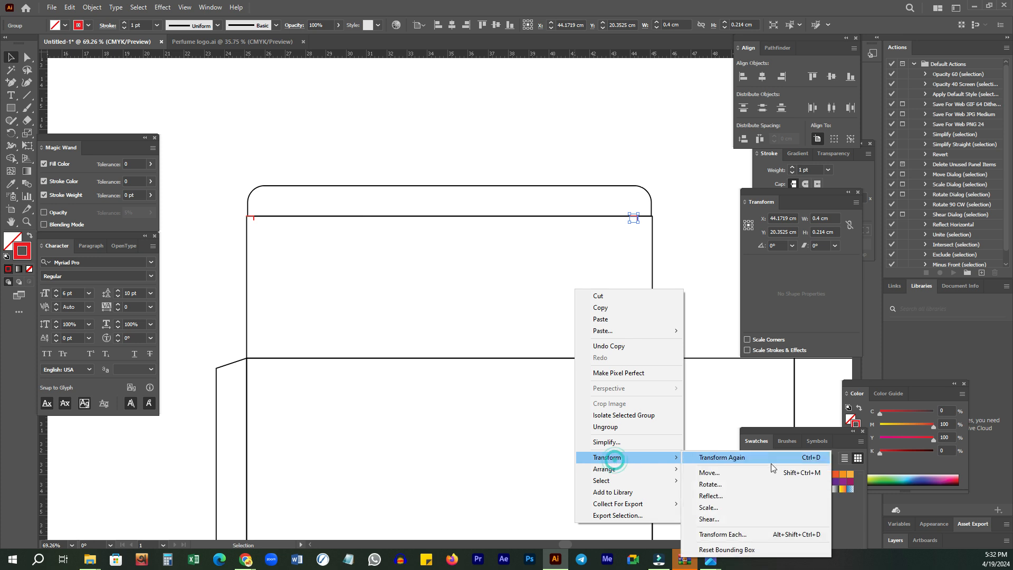
{"action": "left_click", "coordinate": [736, 497]}
{"action": "left_click", "coordinate": [754, 337]}
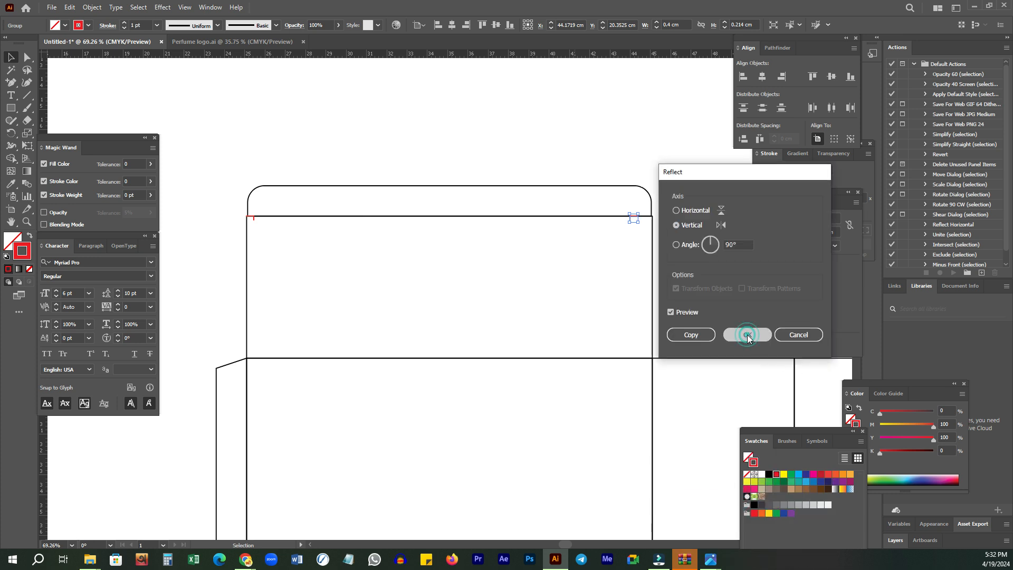
- Move the mirrored slit mark so its outer end meets the upper right corner of the 7 cm high panel
{"action": "key", "text": "z"}
{"action": "left_click", "coordinate": [640, 196]}
{"action": "left_click", "coordinate": [519, 265]}
{"action": "key", "text": "v"}
{"action": "left_click", "coordinate": [445, 299]}
{"action": "left_click_drag", "start_coordinate": [438, 233], "coordinate": [526, 244]}
{"action": "left_click", "coordinate": [464, 321]}
{"action": "left_click", "coordinate": [568, 278], "text": "ctrl+alt"}
{"action": "left_click", "coordinate": [457, 298], "text": "ctrl+alt"}
{"action": "scroll", "coordinate": [335, 248], "scroll_direction": "down", "scroll_amount": 3}
- Duplicate the 20 by 7 cm panel above the adjacent side panel and resize the copy to 7 cm wide and about 5.5 cm high
{"action": "left_click_drag", "start_coordinate": [199, 244], "coordinate": [486, 251]}
{"action": "scroll", "coordinate": [559, 240], "scroll_direction": "right", "scroll_amount": 3}
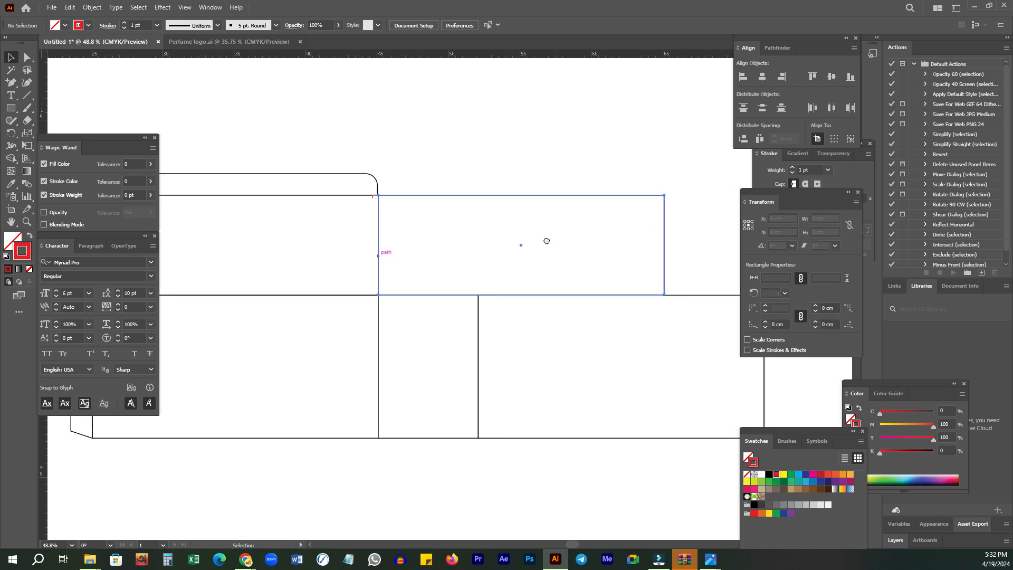
{"action": "left_click_drag", "start_coordinate": [639, 245], "coordinate": [469, 257]}
{"action": "left_click_drag", "start_coordinate": [376, 226], "coordinate": [452, 207]}
{"action": "left_click", "coordinate": [552, 341]}
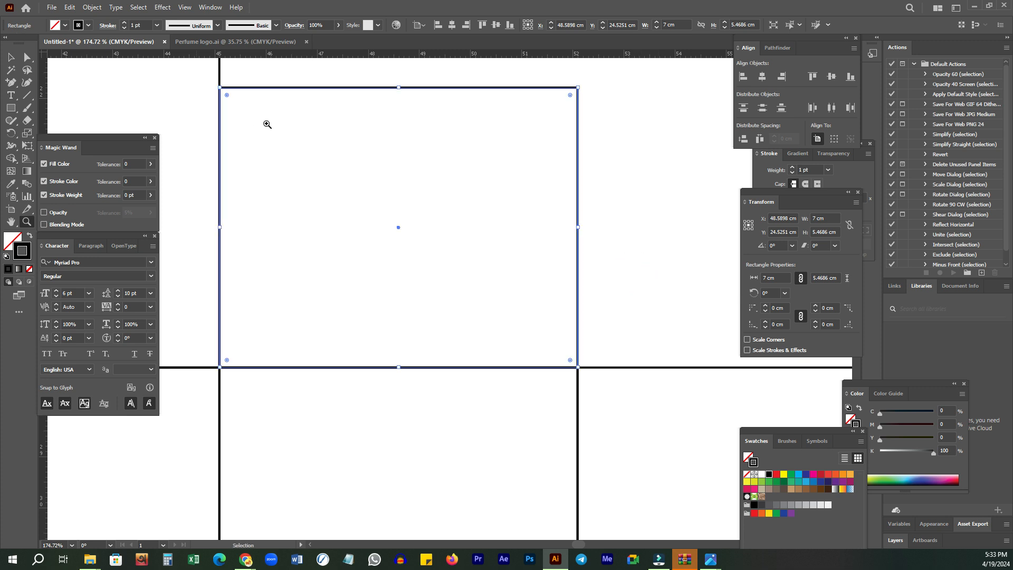
- Lower the side flap's upper edge to make the flap about 5 cm high
{"action": "left_click_drag", "start_coordinate": [364, 161], "coordinate": [389, 229]}
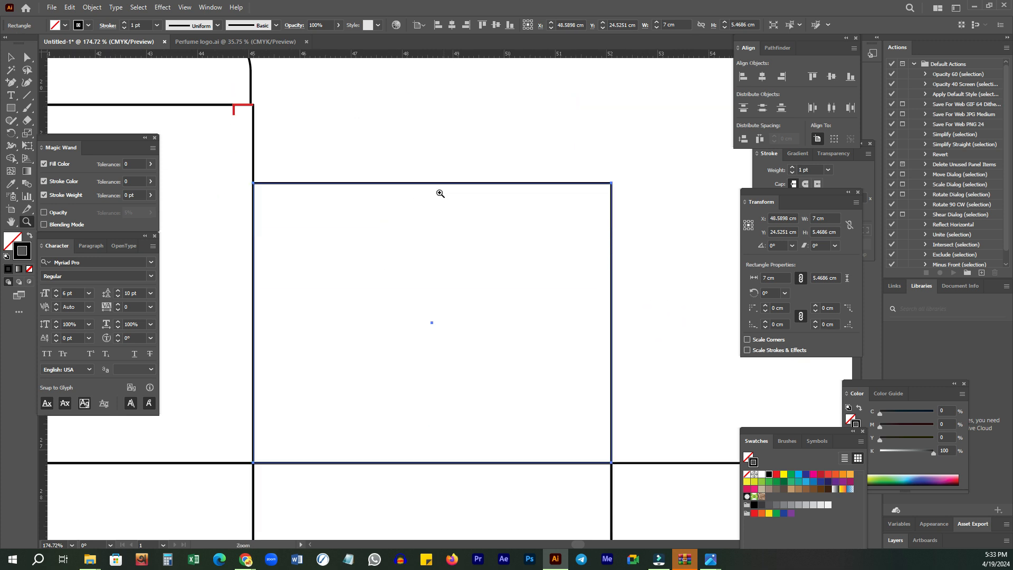
{"action": "key", "text": "v"}
{"action": "left_click_drag", "start_coordinate": [431, 183], "coordinate": [428, 208]}
{"action": "key", "text": "z"}
{"action": "left_click_drag", "start_coordinate": [479, 256], "coordinate": [489, 293]}
{"action": "key", "text": "v"}
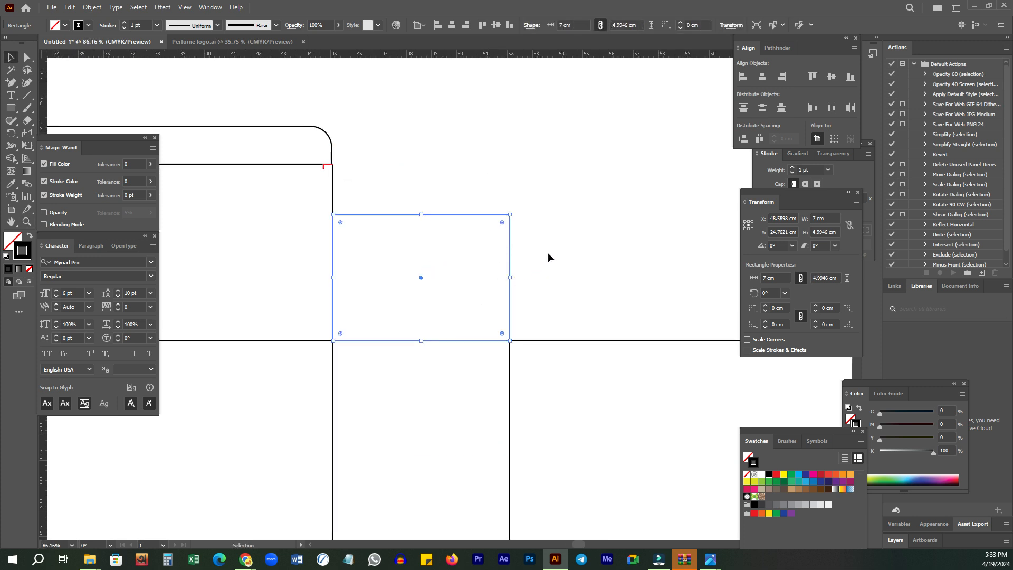
- Add two anchor points on the side flap's right edge, about 0.3 cm and 0.6 cm above its lower corner
{"action": "key", "text": "z"}
{"action": "left_click_drag", "start_coordinate": [492, 249], "coordinate": [527, 249]}
{"action": "left_click_drag", "start_coordinate": [424, 265], "coordinate": [490, 226]}
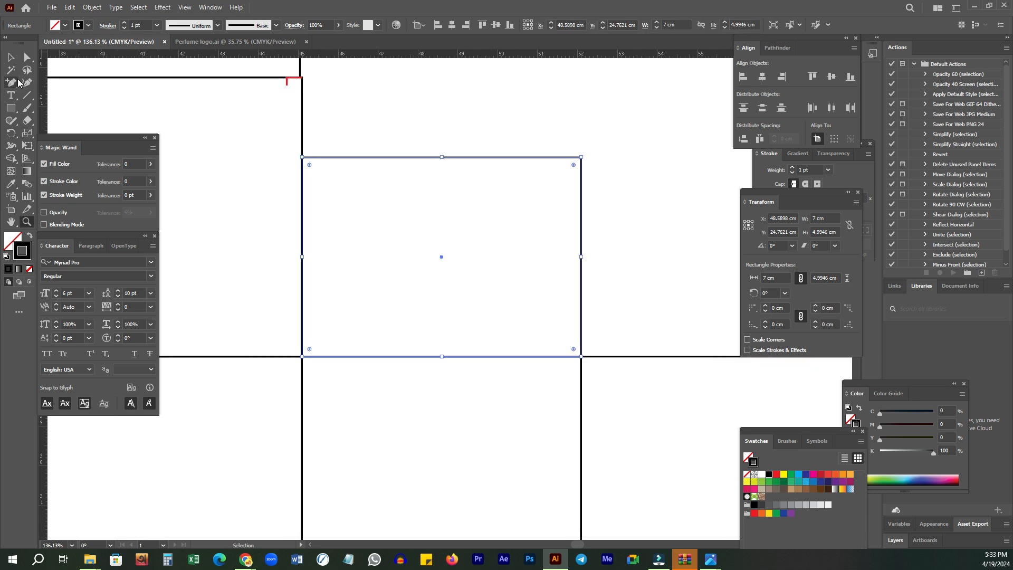
{"action": "key", "text": "m"}
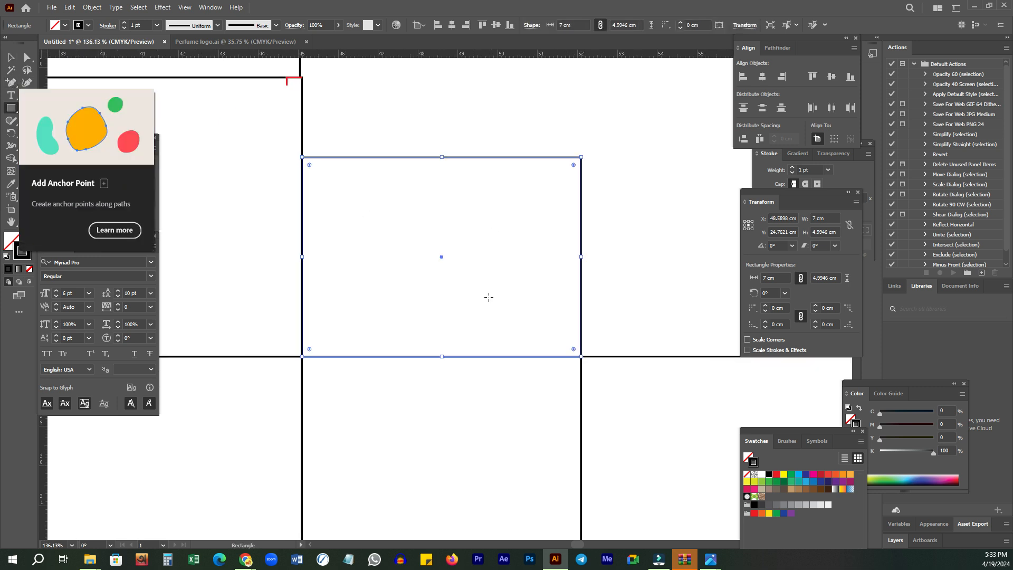
{"action": "left_click_drag", "start_coordinate": [11, 82], "coordinate": [57, 103]}
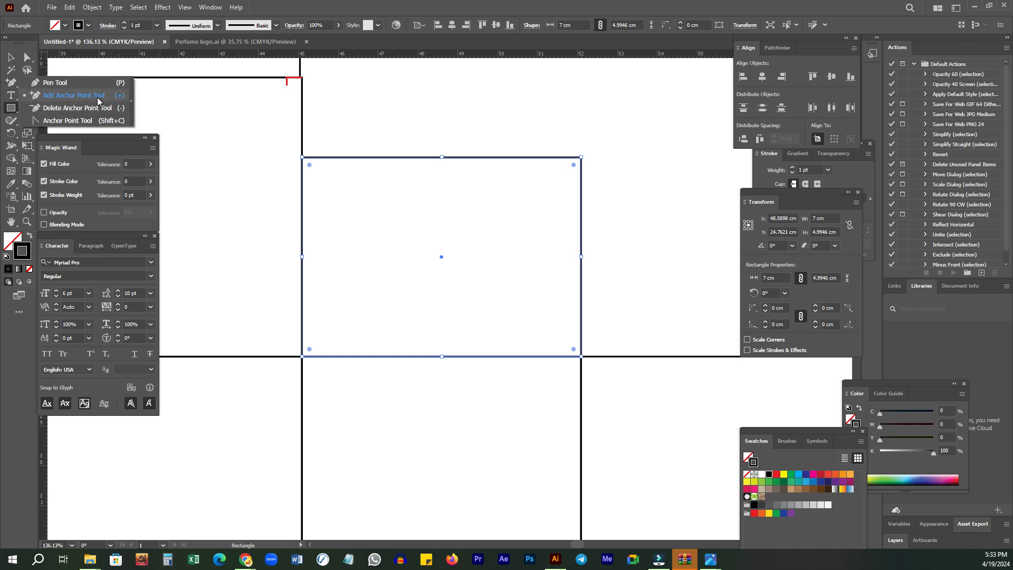
{"action": "left_click_drag", "start_coordinate": [97, 101], "coordinate": [97, 100]}
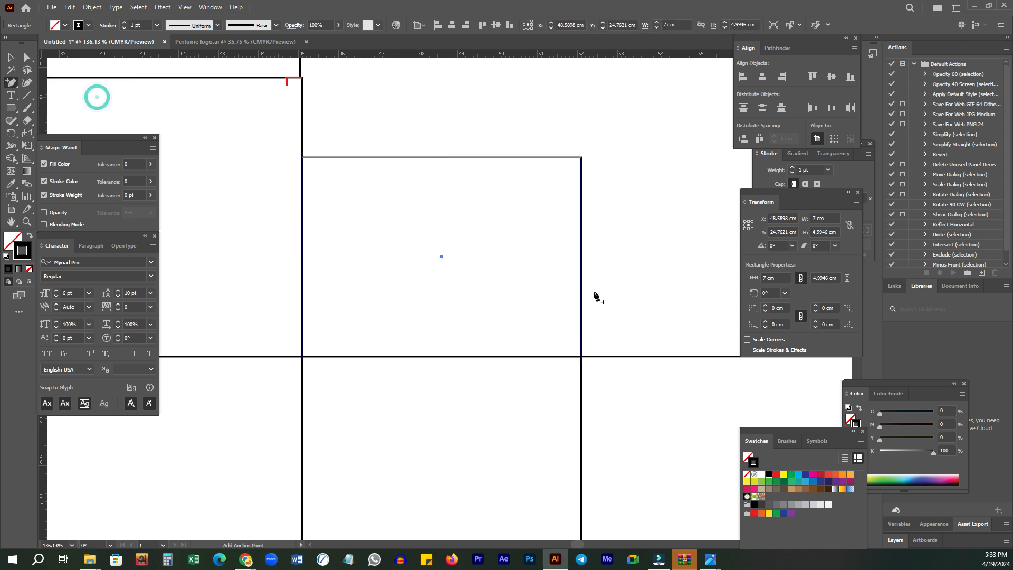
{"action": "left_click", "coordinate": [581, 344]}
{"action": "left_click", "coordinate": [580, 331]}
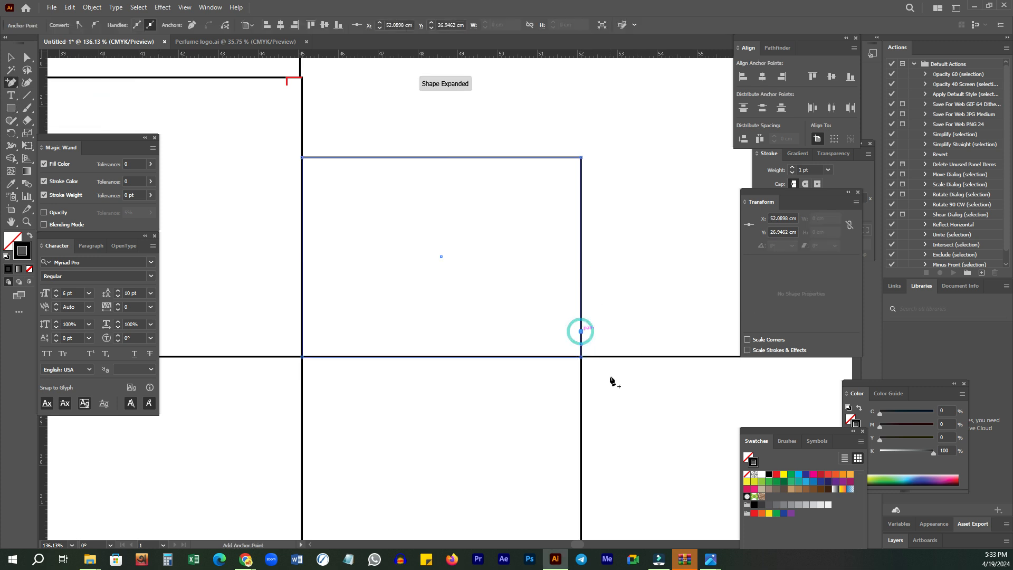
- Taper the side flap's right edge by moving the upper added anchor inward about 0.2 cm and the upper right corner inward about 0.7 cm
{"action": "key", "text": "a"}
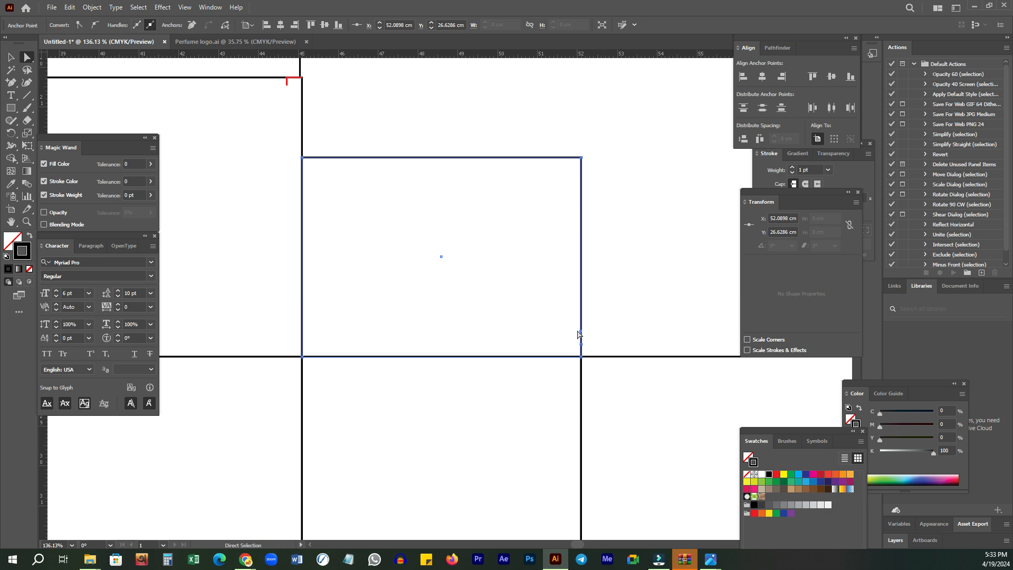
{"action": "left_click_drag", "start_coordinate": [579, 331], "coordinate": [572, 331]}
{"action": "left_click_drag", "start_coordinate": [615, 139], "coordinate": [551, 157]}
{"action": "left_click", "coordinate": [604, 198]}
{"action": "left_click_drag", "start_coordinate": [448, 287], "coordinate": [452, 261]}
- Add an anchor point on the side flap's left edge, about 0.3 cm above its lower corner
{"action": "key", "text": "v"}
{"action": "left_click", "coordinate": [384, 109]}
{"action": "left_click_drag", "start_coordinate": [344, 152], "coordinate": [344, 152]}
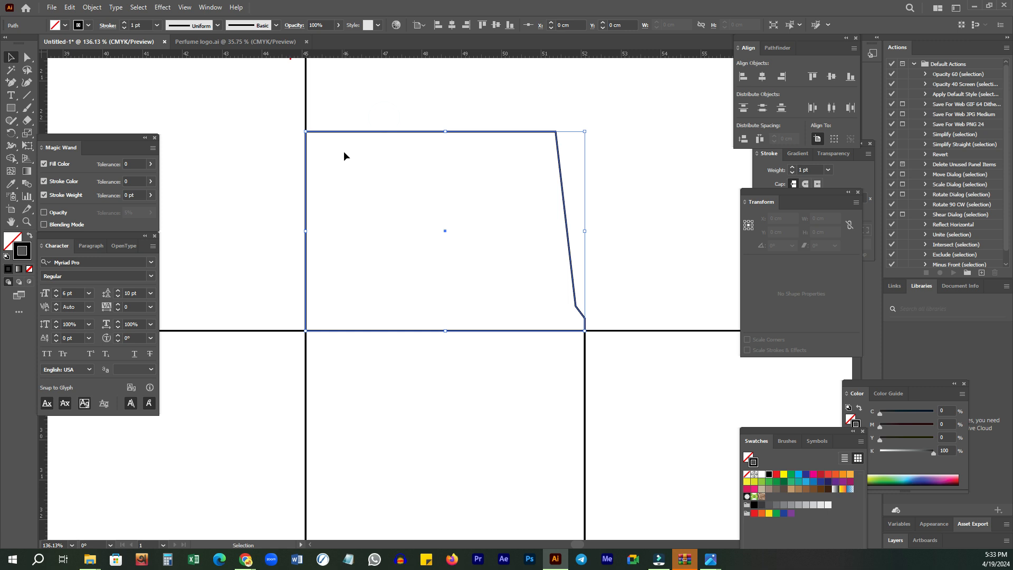
{"action": "key", "text": "plus"}
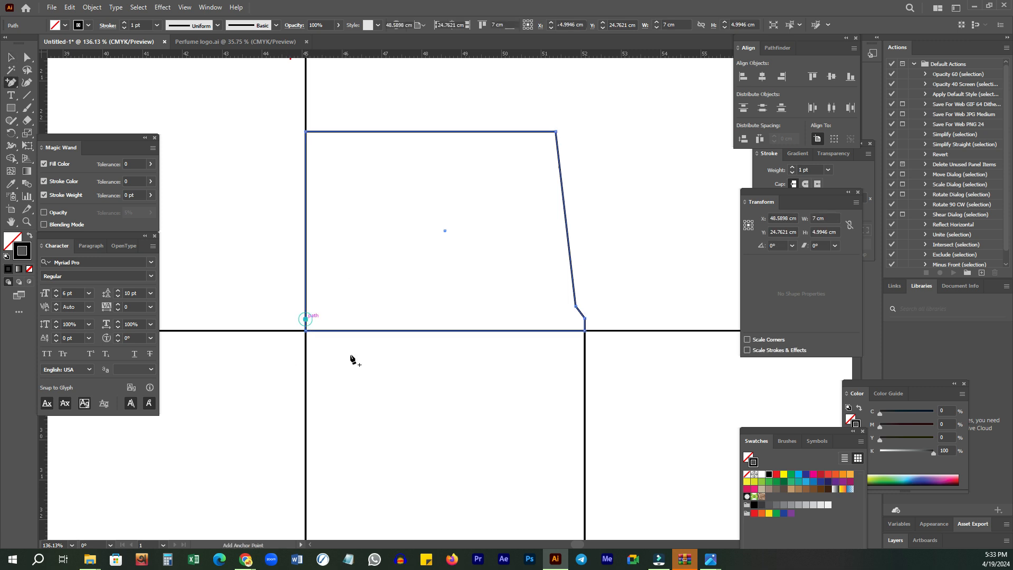
{"action": "left_click", "coordinate": [305, 319]}
{"action": "key", "text": "a"}
{"action": "left_click", "coordinate": [356, 220]}
- Set the keyboard increment to 0.2 cm and nudge the side flap's upper left corner and left-edge anchor inward by one increment
{"action": "left_click", "coordinate": [456, 24]}
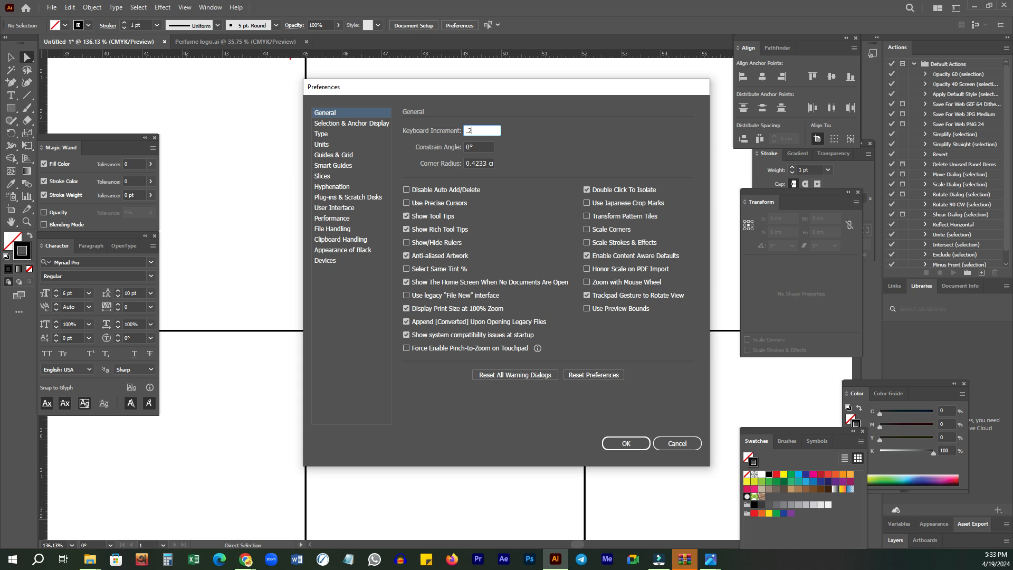
{"action": "key", "text": "Return"}
{"action": "left_click", "coordinate": [306, 135]}
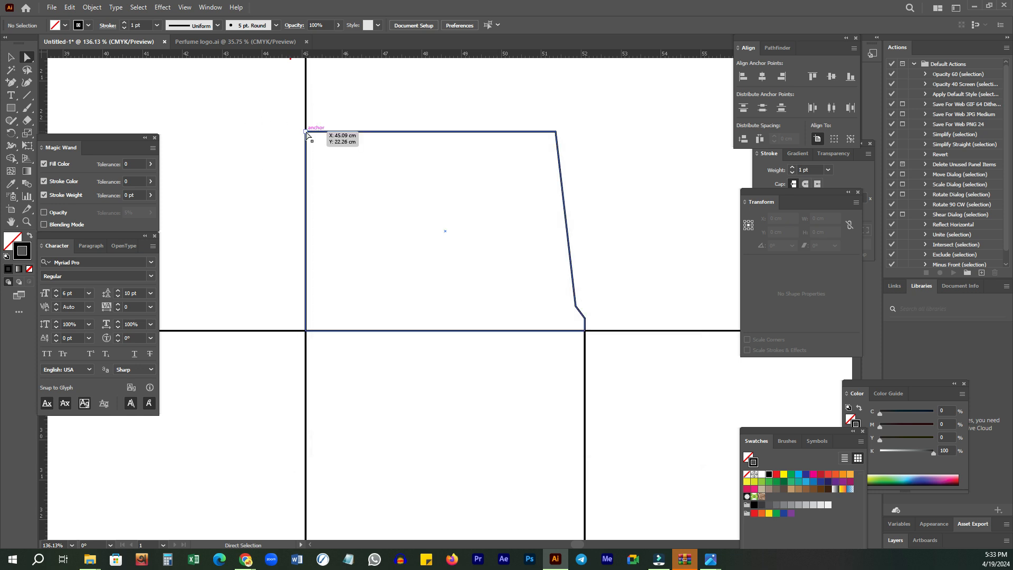
{"action": "left_click", "coordinate": [305, 320], "text": "shift"}
{"action": "key", "text": "Right"}
{"action": "left_click", "coordinate": [406, 397]}
- Duplicate the finished tapered side flap straight across onto the upper edge of the far right panel
{"action": "key", "text": "z"}
{"action": "left_click_drag", "start_coordinate": [586, 196], "coordinate": [387, 237]}
{"action": "key", "text": "space"}
{"action": "left_click_drag", "start_coordinate": [576, 253], "coordinate": [421, 208]}
{"action": "key", "text": "v"}
{"action": "left_click", "coordinate": [661, 205]}
{"action": "left_click_drag", "start_coordinate": [644, 196], "coordinate": [662, 250]}
{"action": "left_click", "coordinate": [512, 166]}
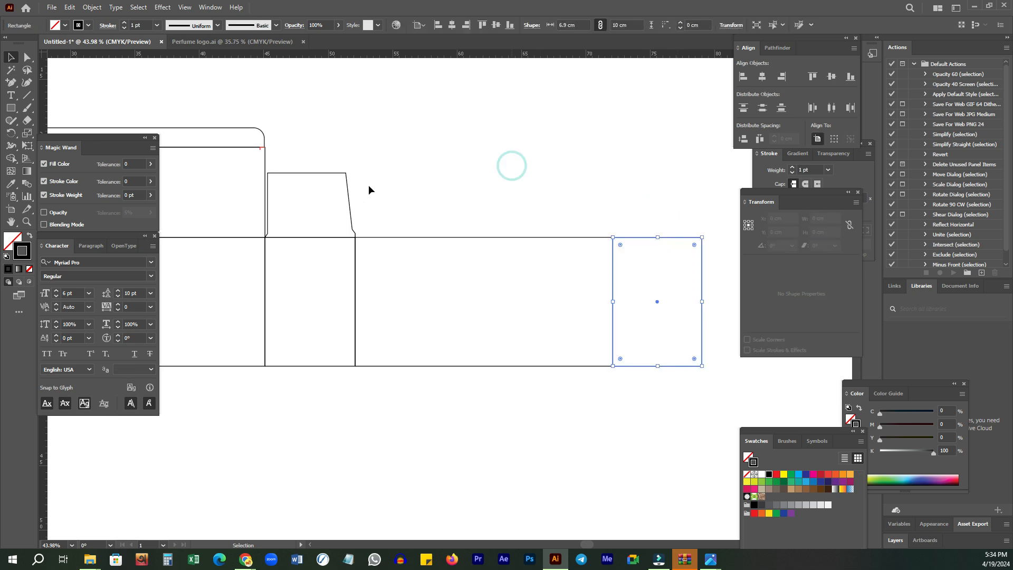
{"action": "left_click", "coordinate": [330, 236]}
{"action": "left_click_drag", "start_coordinate": [311, 205], "coordinate": [324, 224]}
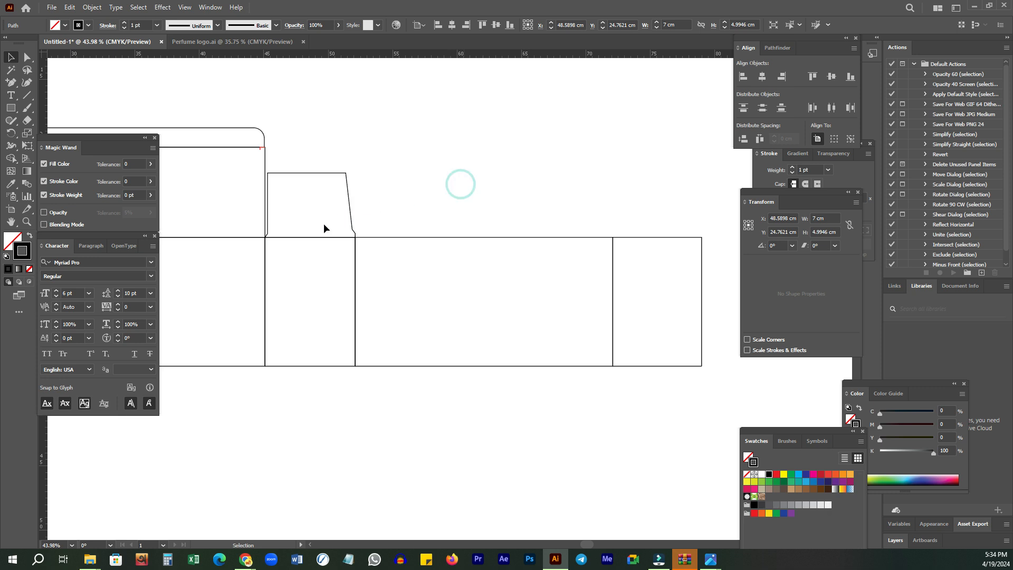
{"action": "left_click_drag", "start_coordinate": [424, 176], "coordinate": [648, 241]}
{"action": "left_click_drag", "start_coordinate": [660, 237], "coordinate": [662, 267]}
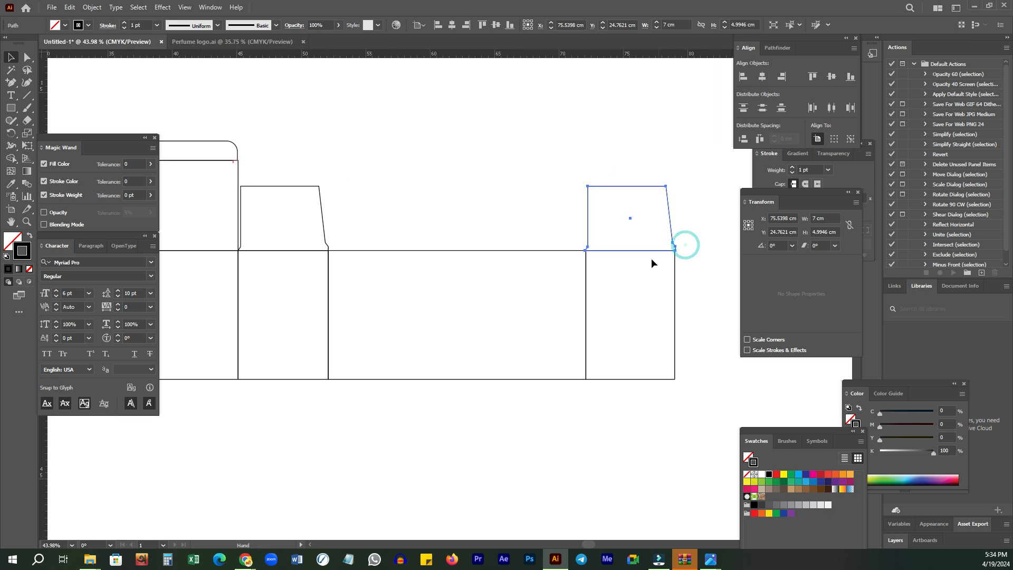
- Reflect the duplicated side flap across the vertical axis
{"action": "left_click_drag", "start_coordinate": [530, 194], "coordinate": [674, 239]}
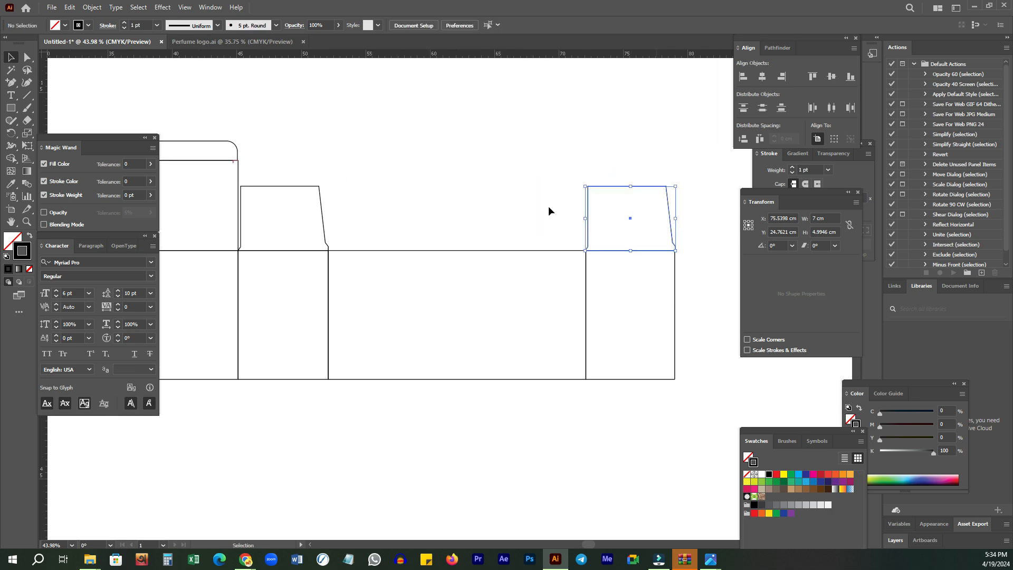
{"action": "right_click", "coordinate": [522, 175]}
{"action": "left_click", "coordinate": [573, 404]}
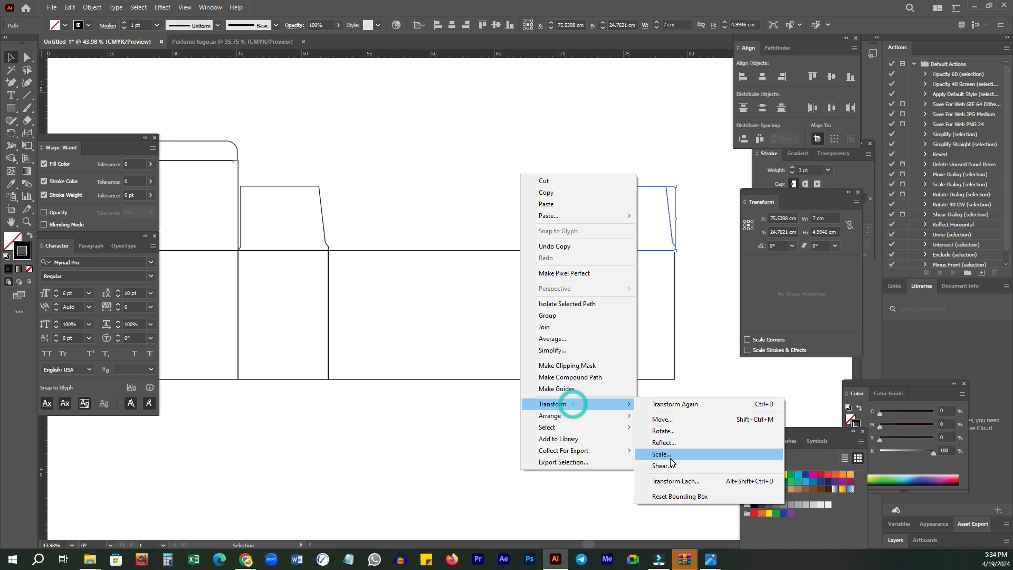
{"action": "left_click", "coordinate": [672, 442]}
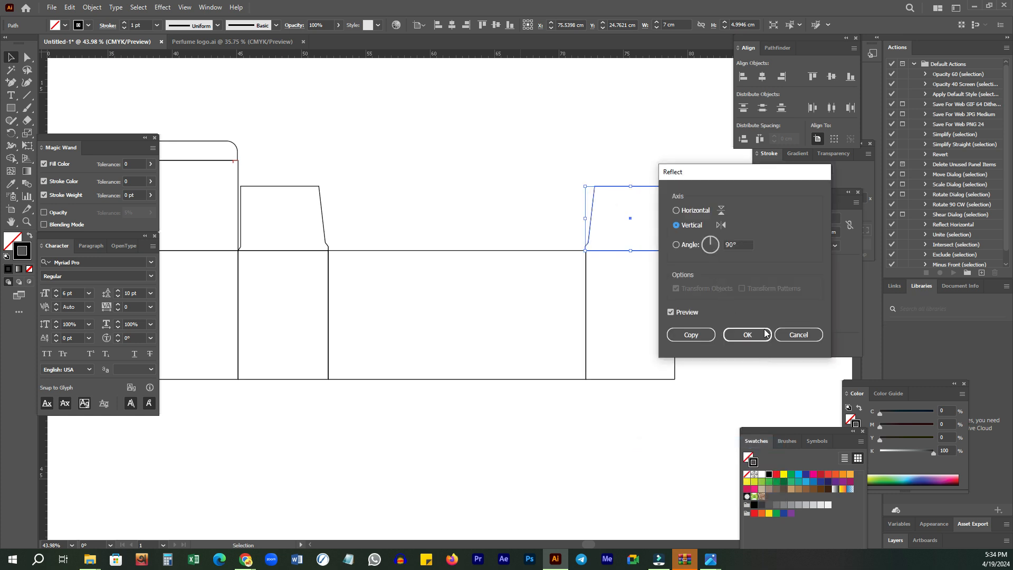
{"action": "left_click", "coordinate": [751, 335]}
- Shift the mirrored flap about 0.05 cm to the right so its lower left corner meets the panel's upper left corner
{"action": "key", "text": "z"}
{"action": "left_click_drag", "start_coordinate": [606, 232], "coordinate": [770, 294]}
{"action": "key", "text": "space"}
{"action": "left_click_drag", "start_coordinate": [565, 268], "coordinate": [462, 277]}
{"action": "left_click_drag", "start_coordinate": [423, 305], "coordinate": [543, 229]}
{"action": "key", "text": "v"}
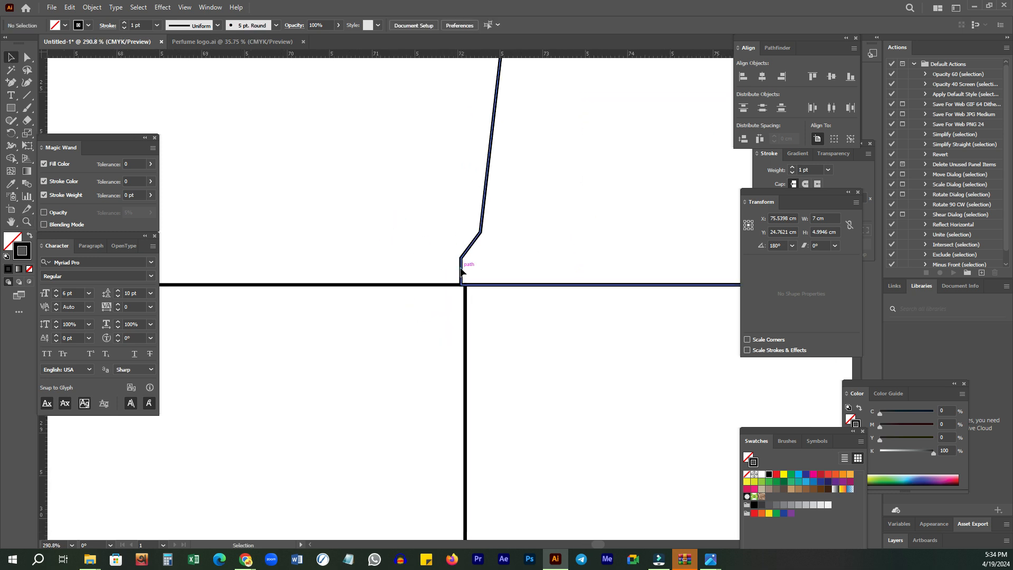
{"action": "left_click_drag", "start_coordinate": [461, 272], "coordinate": [465, 271]}
{"action": "left_click", "coordinate": [529, 262]}
- Move the mirrored flap's right-edge anchors slightly inward so its lower right corner meets the panel's upper right corner, and hide the selection edges
{"action": "key", "text": "ctrl+space"}
{"action": "left_click_drag", "start_coordinate": [529, 262], "coordinate": [366, 290]}
{"action": "key", "text": "space"}
{"action": "left_click_drag", "start_coordinate": [592, 258], "coordinate": [423, 271]}
{"action": "key", "text": "ctrl+space"}
{"action": "left_click_drag", "start_coordinate": [479, 228], "coordinate": [534, 216]}
{"action": "key", "text": "space"}
{"action": "key", "text": "a"}
{"action": "left_click_drag", "start_coordinate": [516, 107], "coordinate": [620, 199]}
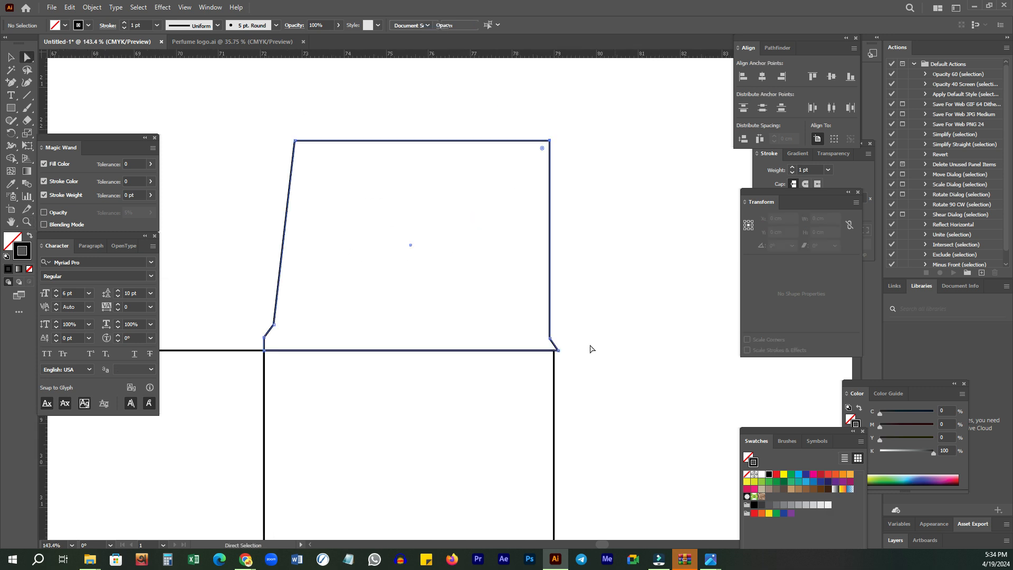
{"action": "key", "text": "ctrl+space"}
{"action": "left_click", "coordinate": [573, 330]}
{"action": "left_click_drag", "start_coordinate": [533, 323], "coordinate": [588, 339]}
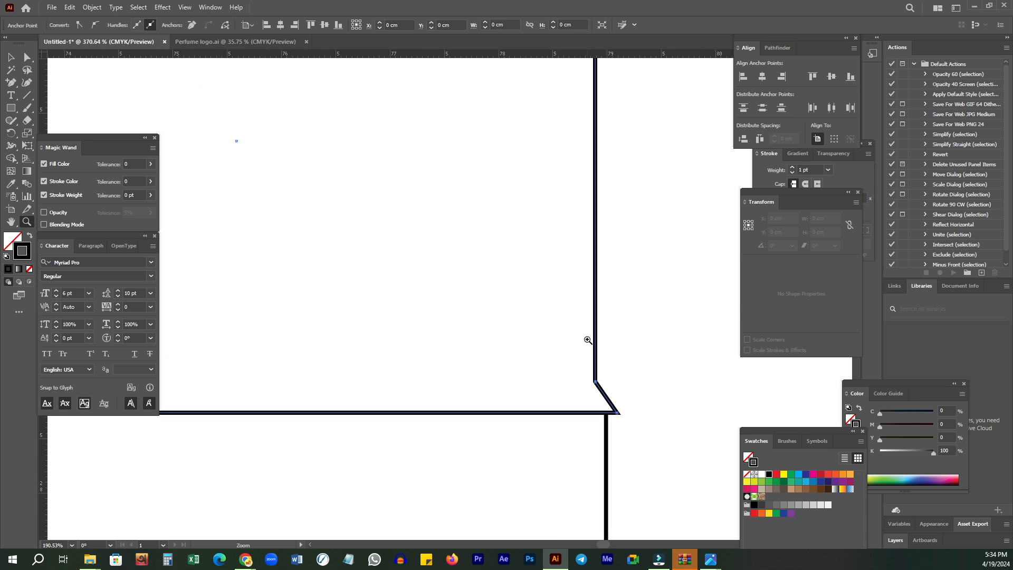
{"action": "left_click_drag", "start_coordinate": [516, 320], "coordinate": [613, 415]}
{"action": "key", "text": "ctrl+h"}
{"action": "left_click", "coordinate": [587, 269], "text": "ctrl+alt"}
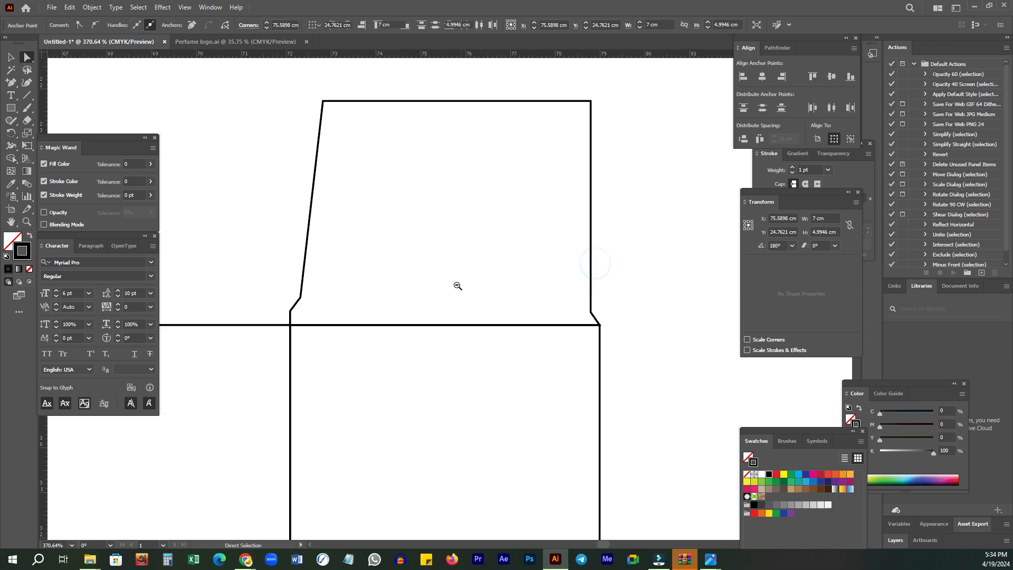
- Duplicate the 20 × 10 cm front panel straight down below itself
{"action": "left_click", "coordinate": [530, 264], "text": "ctrl+alt"}
{"action": "left_click", "coordinate": [333, 307], "text": "ctrl+alt"}
{"action": "left_click", "coordinate": [520, 278], "text": "ctrl+alt"}
{"action": "left_click", "coordinate": [552, 303], "text": "ctrl+alt"}
{"action": "left_click", "coordinate": [525, 274], "text": "ctrl+alt"}
{"action": "left_click", "coordinate": [524, 274], "text": "ctrl+alt"}
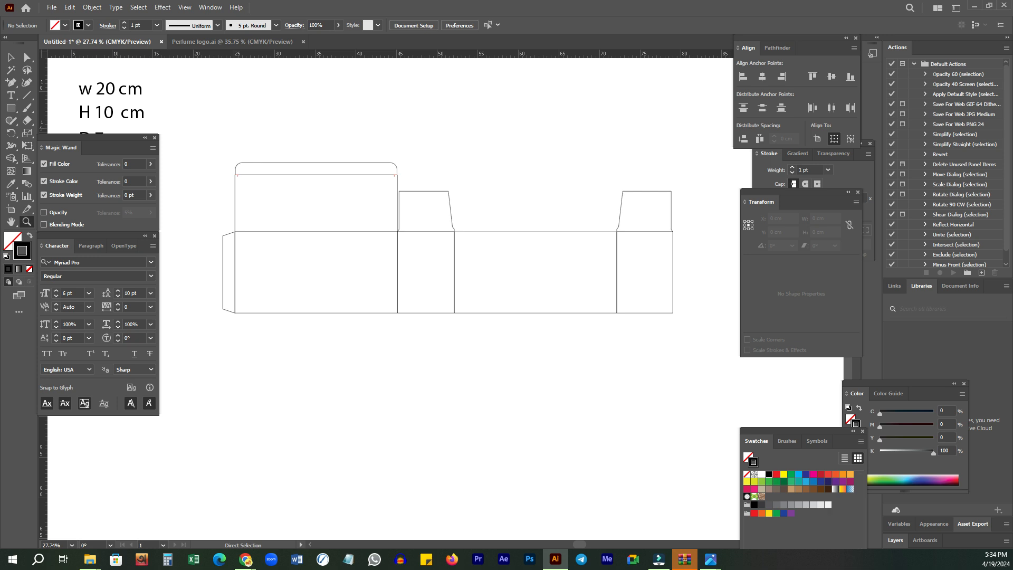
{"action": "left_click_drag", "start_coordinate": [270, 313], "coordinate": [342, 252]}
{"action": "left_click_drag", "start_coordinate": [409, 346], "coordinate": [362, 312]}
{"action": "left_click_drag", "start_coordinate": [592, 303], "coordinate": [452, 303]}
{"action": "left_click_drag", "start_coordinate": [515, 290], "coordinate": [489, 234]}
{"action": "left_click_drag", "start_coordinate": [527, 297], "coordinate": [494, 288]}
{"action": "left_click_drag", "start_coordinate": [330, 259], "coordinate": [371, 205]}
{"action": "key", "text": "v"}
{"action": "left_click_drag", "start_coordinate": [434, 258], "coordinate": [379, 334]}
{"action": "left_click", "coordinate": [410, 318]}
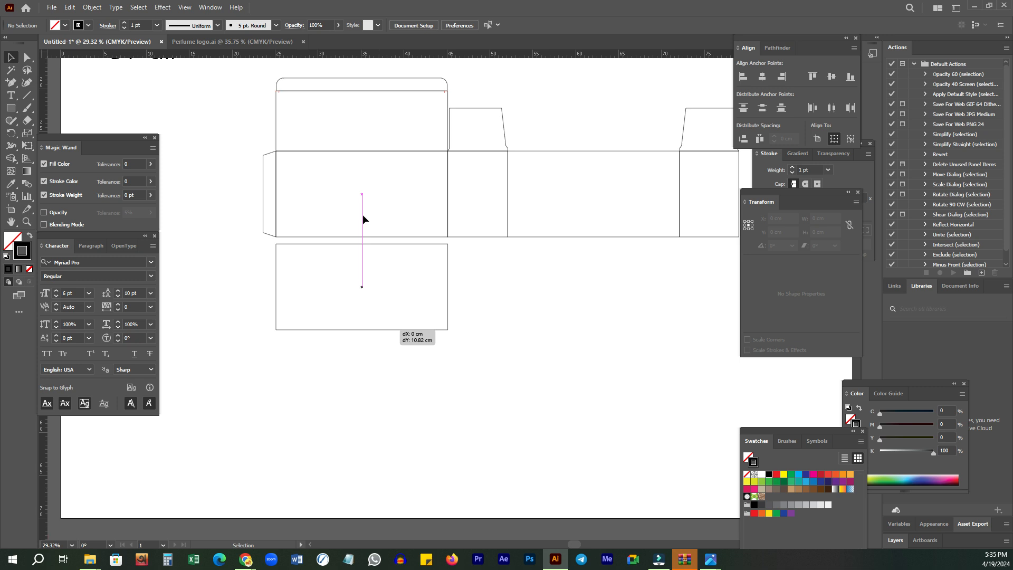
{"action": "key", "text": "ctrl+z"}
- Butt the duplicated panel against the front panel's bottom edge using vertical distribute spacing with the front panel as key object
{"action": "left_click_drag", "start_coordinate": [283, 297], "coordinate": [484, 301]}
{"action": "left_click", "coordinate": [412, 237]}
{"action": "left_click", "coordinate": [743, 139]}
- Resize the duplicated panel from its top edge, first to 7 cm high and finally to 3.5 cm
{"action": "left_click_drag", "start_coordinate": [480, 278], "coordinate": [518, 308]}
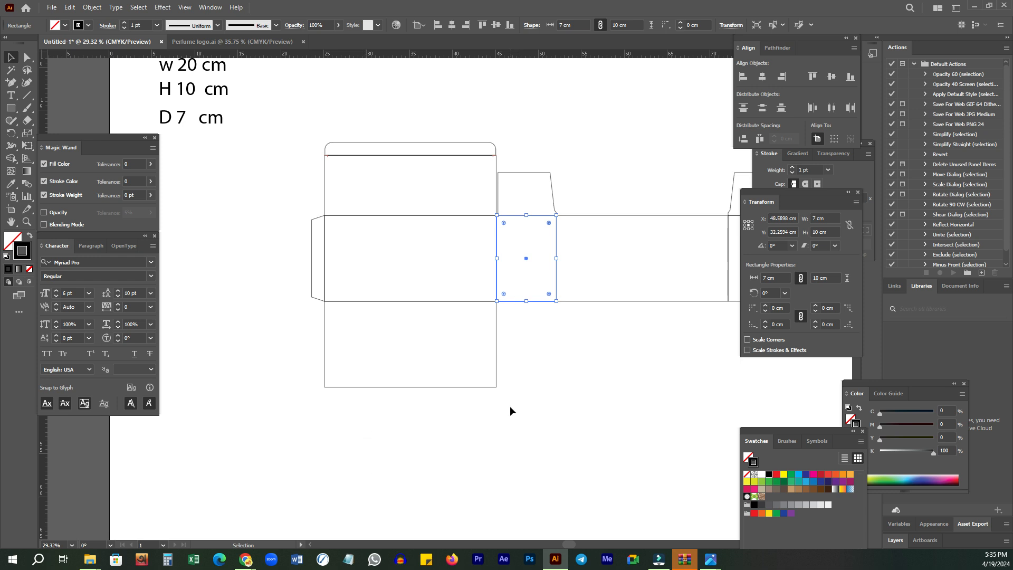
{"action": "left_click_drag", "start_coordinate": [325, 427], "coordinate": [448, 350]}
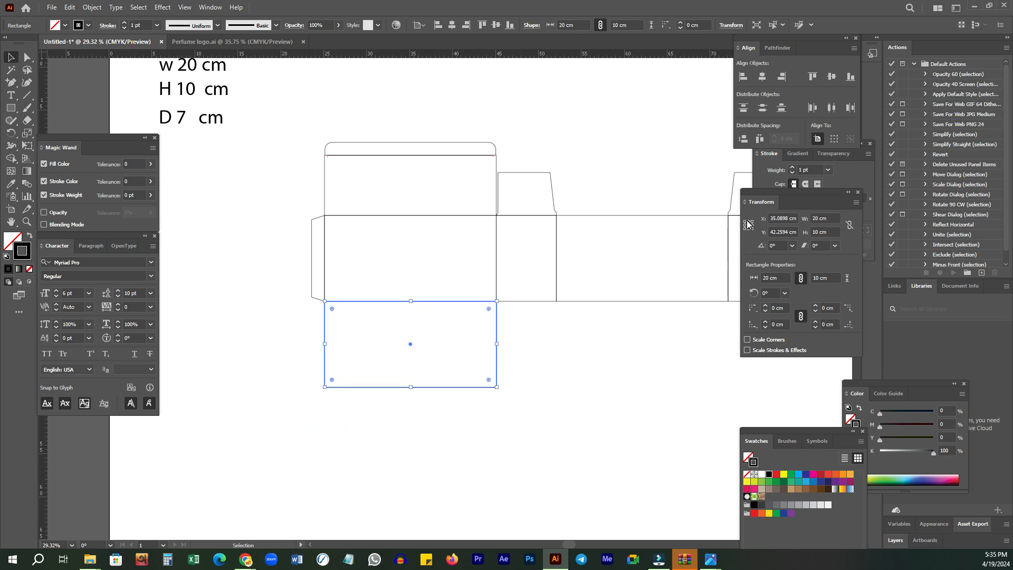
{"action": "left_click", "coordinate": [824, 232]}
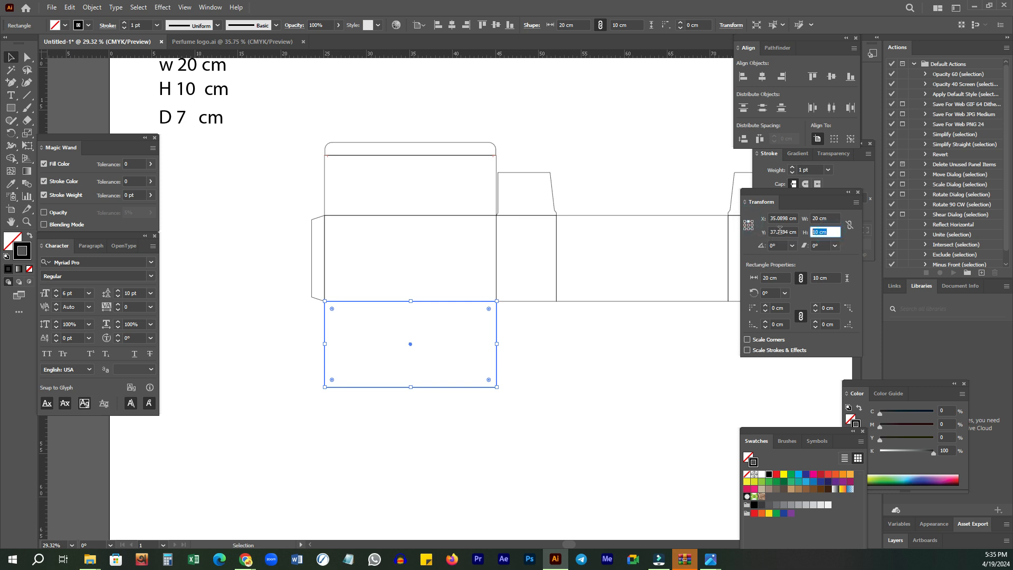
{"action": "type", "text": "7"}
{"action": "key", "text": "Return"}
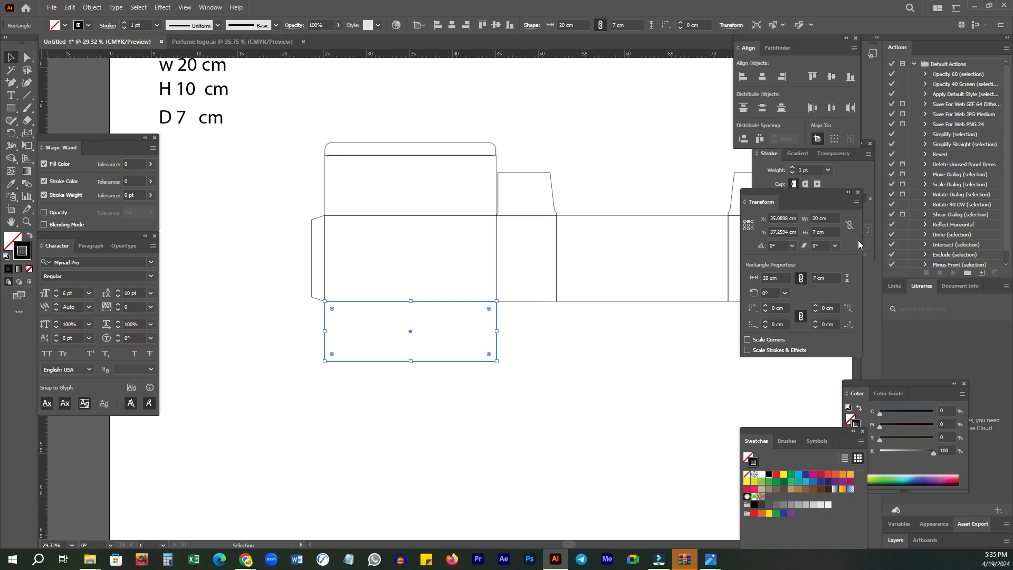
{"action": "left_click", "coordinate": [833, 231]}
{"action": "key", "text": "Return"}
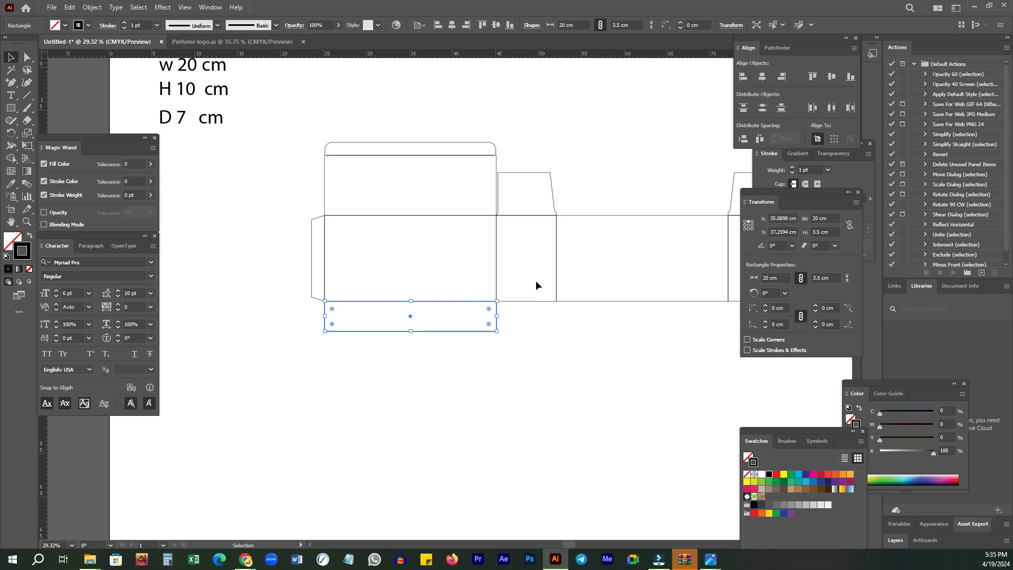
- Compare the side panel's width with the height of the bottom flap under the front panel
{"action": "left_click", "coordinate": [530, 263]}
{"action": "left_click_drag", "start_coordinate": [333, 379], "coordinate": [440, 318]}
{"action": "left_click", "coordinate": [465, 387]}
{"action": "left_click_drag", "start_coordinate": [519, 330], "coordinate": [532, 246]}
{"action": "left_click", "coordinate": [458, 380]}
{"action": "left_click_drag", "start_coordinate": [382, 359], "coordinate": [454, 320]}
{"action": "left_click", "coordinate": [463, 399]}
{"action": "left_click_drag", "start_coordinate": [527, 346], "coordinate": [530, 241]}
{"action": "left_click_drag", "start_coordinate": [378, 378], "coordinate": [454, 315]}
- Duplicate the 20 × 3.5 cm bottom flap directly below itself, flush with its lower edge
{"action": "key", "text": "ctrl+space"}
{"action": "left_click_drag", "start_coordinate": [373, 362], "coordinate": [435, 276]}
{"action": "left_click_drag", "start_coordinate": [351, 289], "coordinate": [474, 213]}
{"action": "left_click_drag", "start_coordinate": [410, 211], "coordinate": [412, 268]}
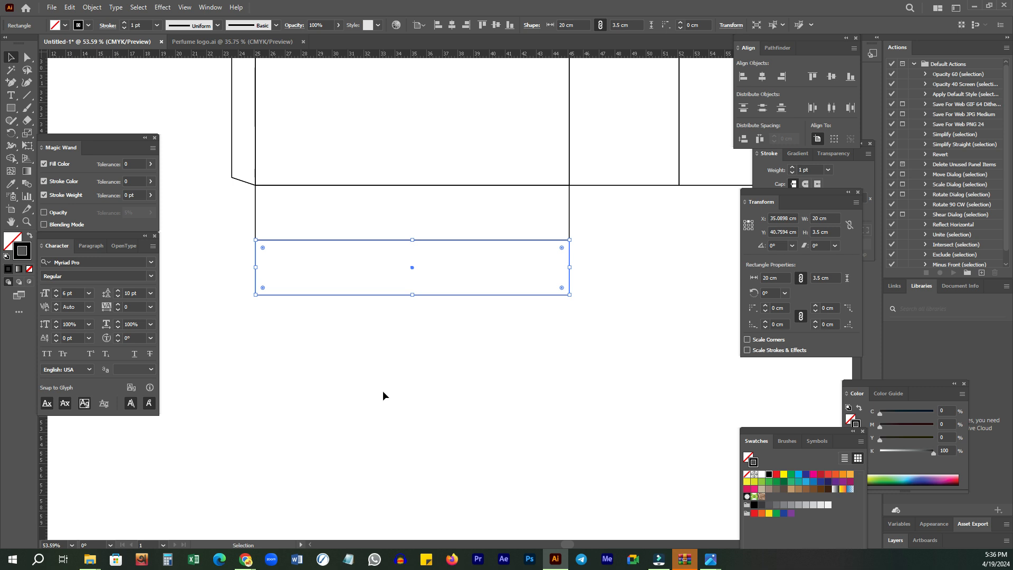
{"action": "left_click", "coordinate": [350, 349]}
{"action": "left_click_drag", "start_coordinate": [383, 322], "coordinate": [434, 286]}
{"action": "left_click", "coordinate": [410, 293]}
{"action": "key", "text": "ctrl+minus"}
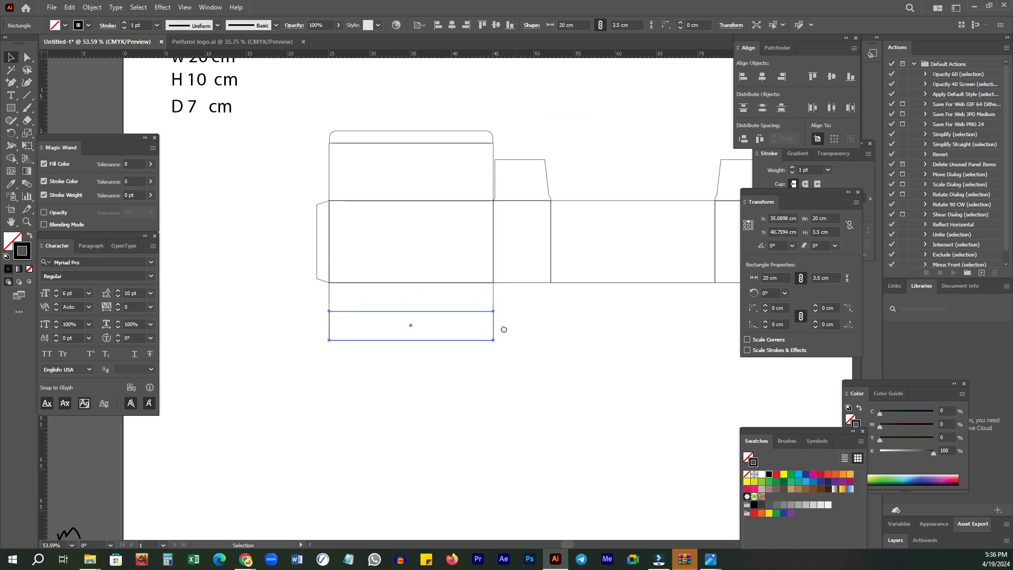
- Reduce the height of the lower flap strip by 0.5 cm to 3 cm, keeping its top edge fixed
{"action": "left_click_drag", "start_coordinate": [388, 343], "coordinate": [378, 323], "text": "alt"}
{"action": "left_click_drag", "start_coordinate": [514, 315], "coordinate": [527, 262]}
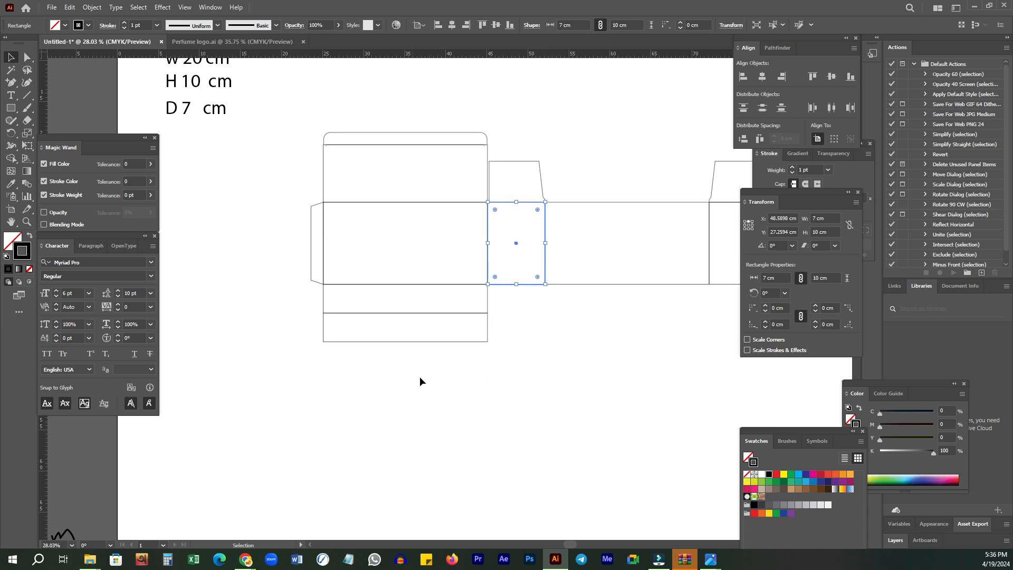
{"action": "left_click_drag", "start_coordinate": [335, 383], "coordinate": [415, 333]}
{"action": "left_click", "coordinate": [837, 233]}
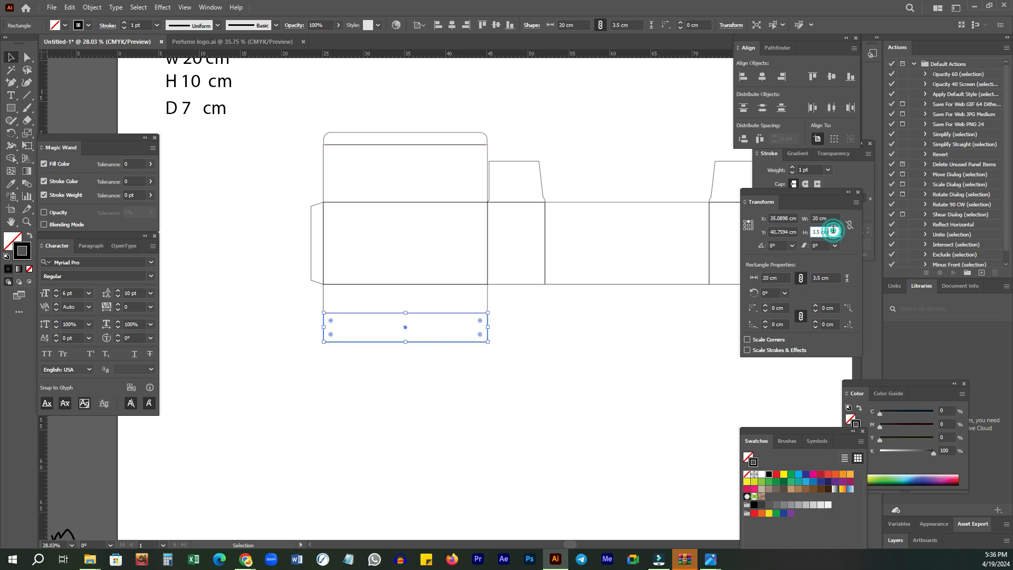
{"action": "type", "text": "-.5"}
{"action": "key", "text": "Return"}
- Narrow the 3 cm high strip to a tab about 5.12 cm wide, keeping its left edge in place
{"action": "left_click_drag", "start_coordinate": [391, 353], "coordinate": [498, 284]}
{"action": "left_click_drag", "start_coordinate": [372, 363], "coordinate": [392, 380]}
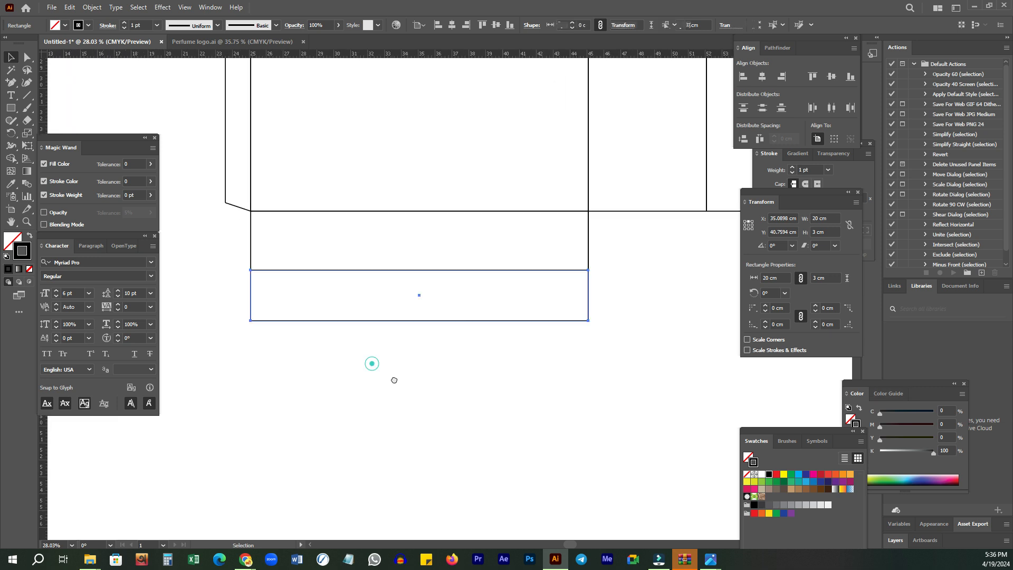
{"action": "left_click_drag", "start_coordinate": [612, 310], "coordinate": [360, 312]}
{"action": "left_click", "coordinate": [495, 284]}
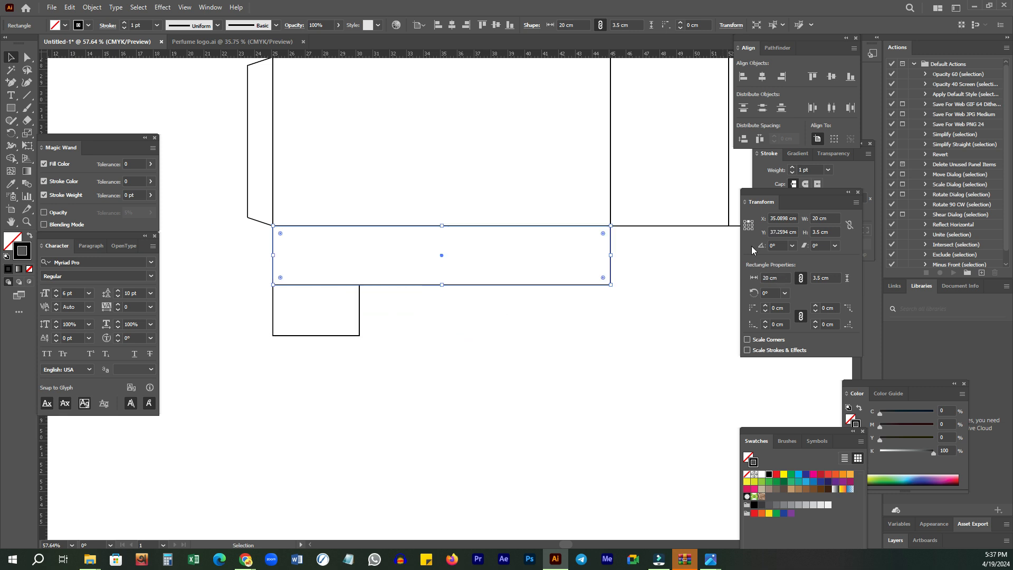
{"action": "left_click", "coordinate": [445, 360]}
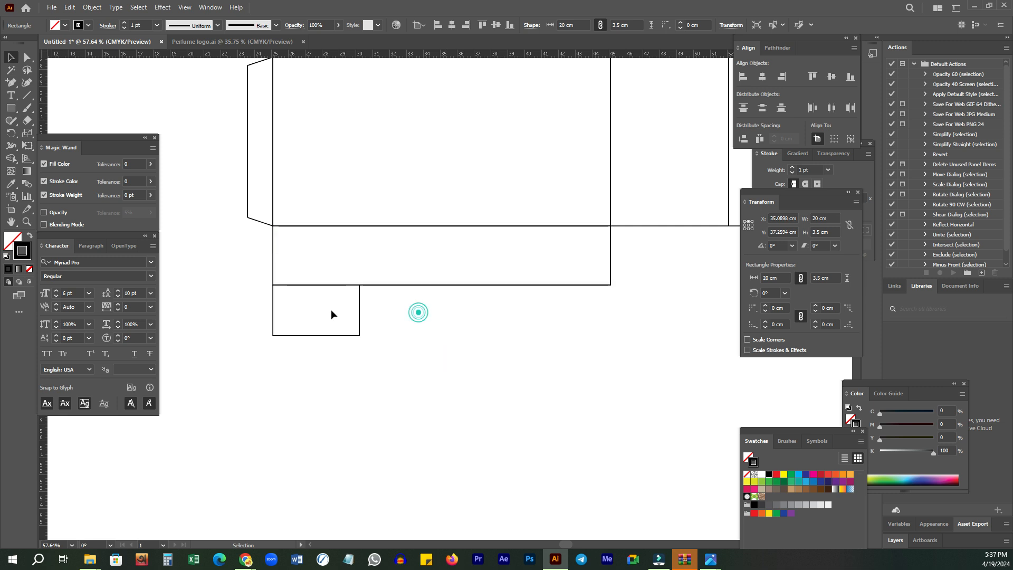
- Duplicate the tab horizontally and align the copy with the right end of the bottom flap
{"action": "left_click", "coordinate": [324, 335]}
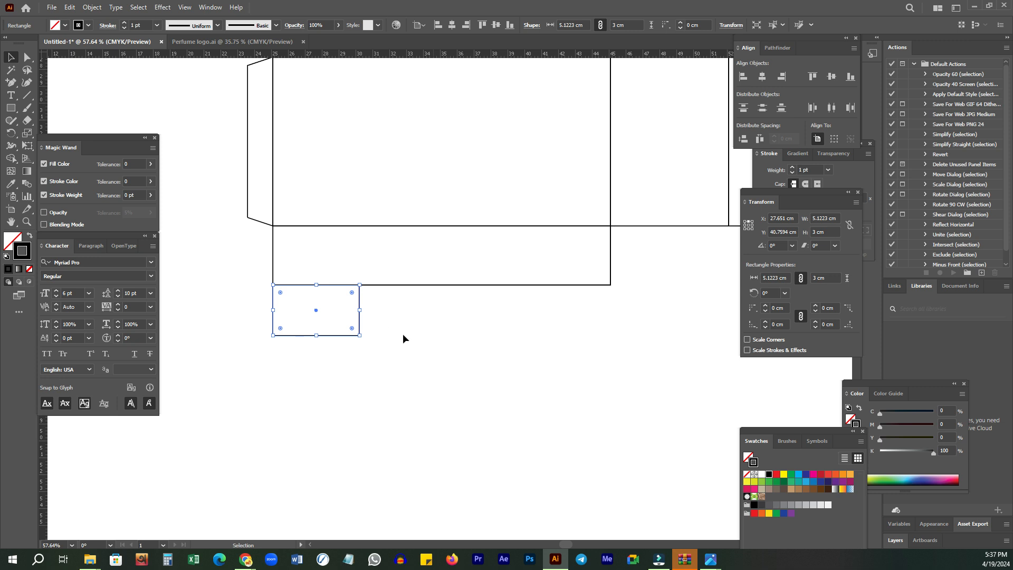
{"action": "left_click_drag", "start_coordinate": [316, 311], "coordinate": [567, 317]}
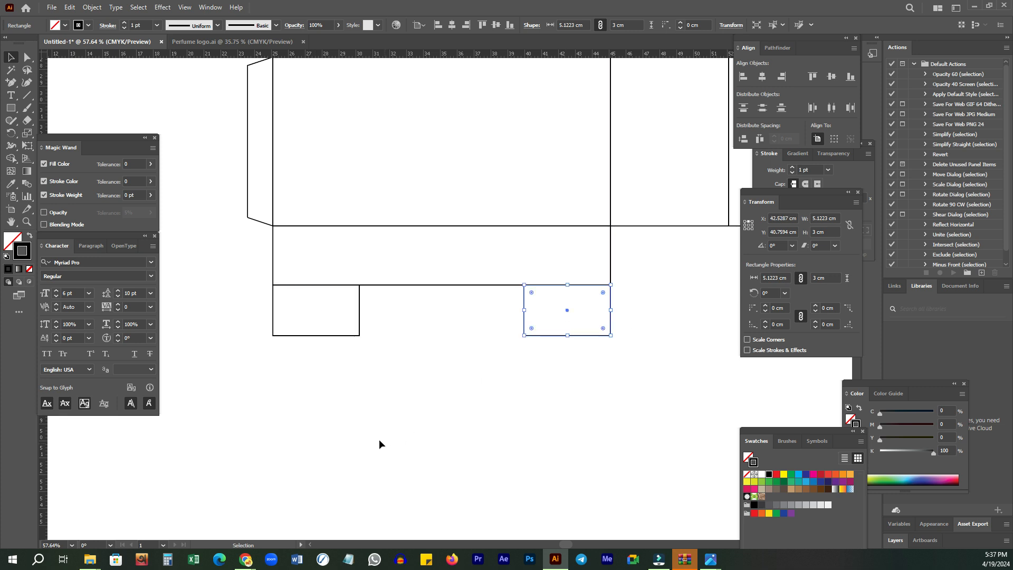
{"action": "left_click_drag", "start_coordinate": [405, 359], "coordinate": [710, 350]}
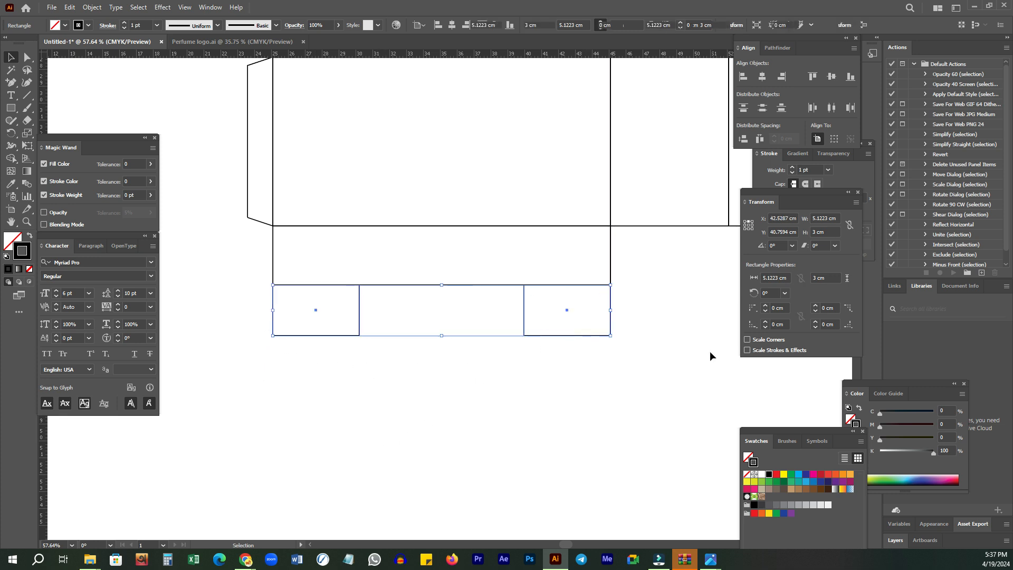
{"action": "left_click", "coordinate": [456, 424]}
- Fill the gap between the two tabs with a rectangle about 9.76 cm wide and 3 cm high
{"action": "key", "text": "z"}
{"action": "left_click", "coordinate": [413, 370]}
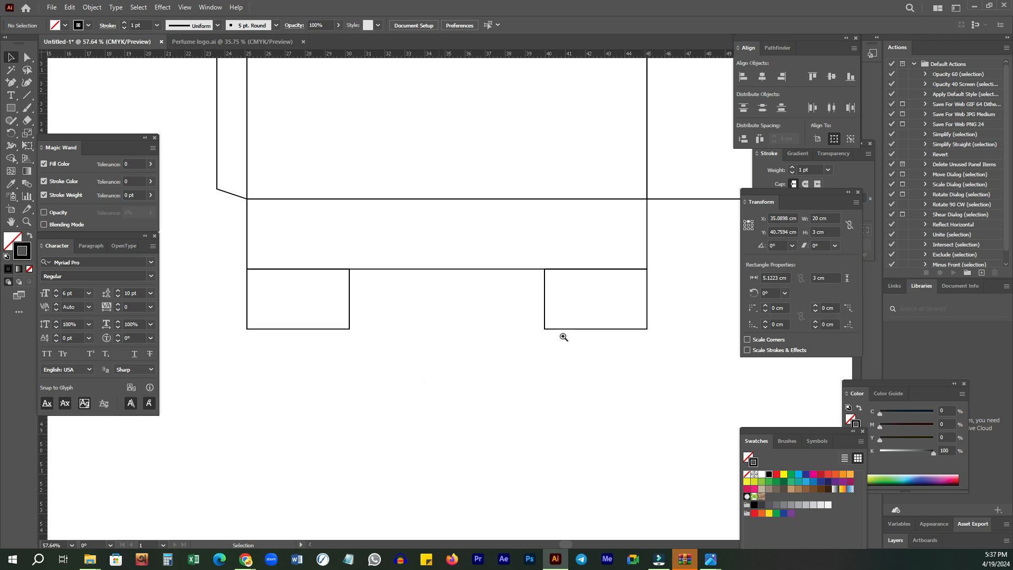
{"action": "left_click", "coordinate": [396, 359], "text": "alt"}
{"action": "key", "text": "v"}
{"action": "left_click_drag", "start_coordinate": [300, 364], "coordinate": [337, 325]}
{"action": "left_click_drag", "start_coordinate": [509, 362], "coordinate": [565, 323]}
{"action": "left_click", "coordinate": [288, 399]}
{"action": "left_click", "coordinate": [435, 341]}
{"action": "left_click_drag", "start_coordinate": [400, 350], "coordinate": [365, 361]}
{"action": "mouse_move", "coordinate": [268, 371]}
{"action": "left_mouse_down"}
{"action": "mouse_move", "coordinate": [315, 330]}
{"action": "mouse_move", "coordinate": [320, 350]}
{"action": "left_mouse_up"}
{"action": "left_click_drag", "start_coordinate": [283, 322], "coordinate": [481, 324]}
{"action": "left_click", "coordinate": [443, 390]}
{"action": "left_click_drag", "start_coordinate": [490, 359], "coordinate": [464, 366]}
{"action": "left_click_drag", "start_coordinate": [441, 409], "coordinate": [472, 372]}
{"action": "left_click_drag", "start_coordinate": [286, 245], "coordinate": [346, 251]}
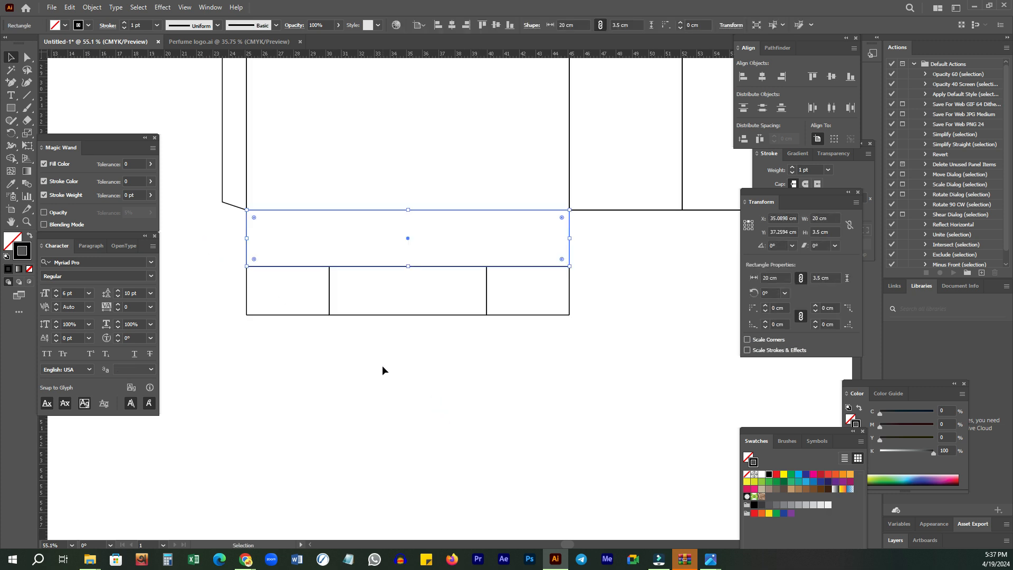
- Reduce the middle rectangle's width by 0.1 cm to 9.6555 cm, keeping it centred between the tabs
{"action": "left_click", "coordinate": [285, 375]}
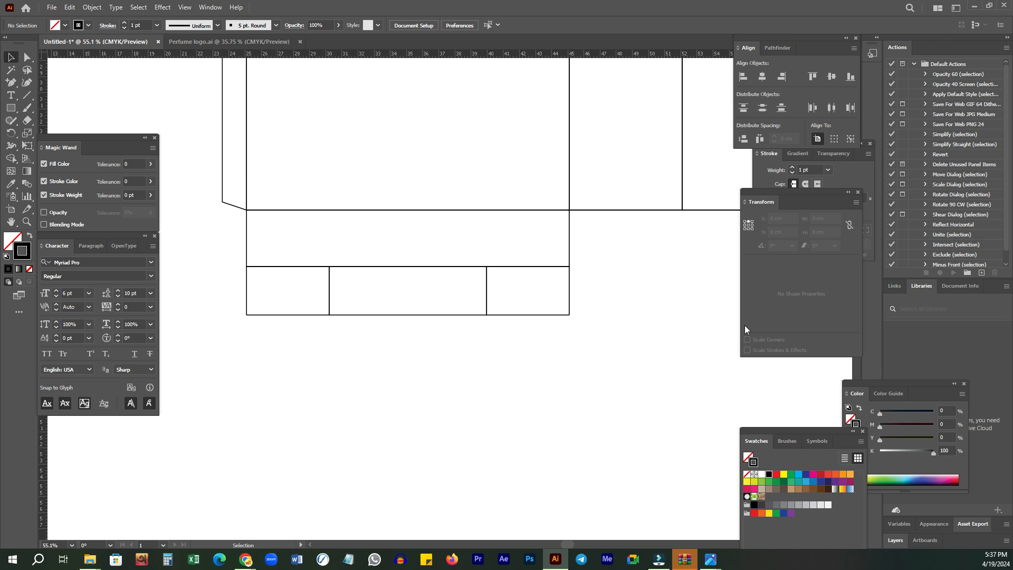
{"action": "left_click_drag", "start_coordinate": [384, 375], "coordinate": [445, 292]}
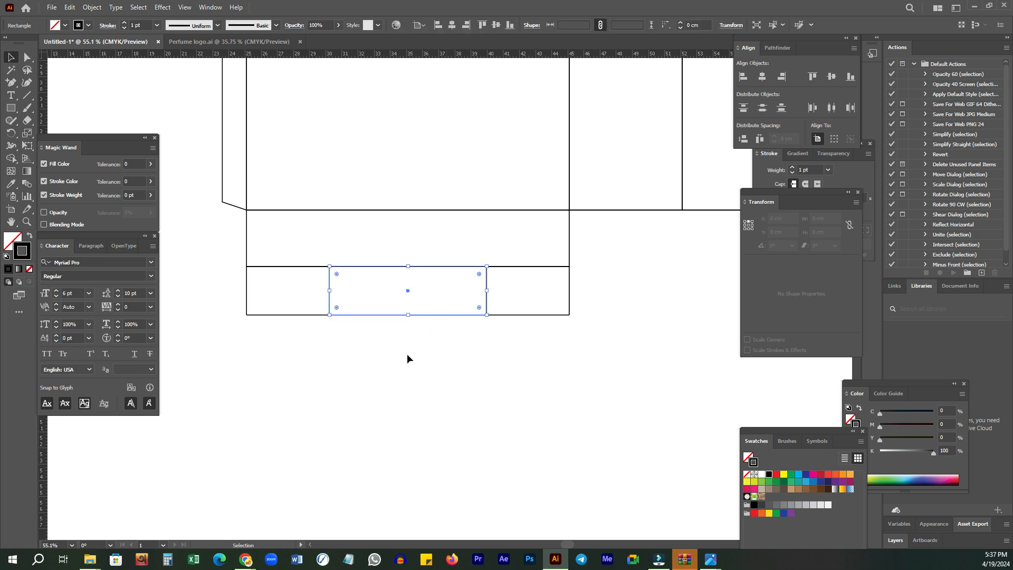
{"action": "left_click_drag", "start_coordinate": [384, 354], "coordinate": [425, 291]}
{"action": "left_click_drag", "start_coordinate": [372, 376], "coordinate": [427, 300]}
{"action": "left_click_drag", "start_coordinate": [390, 370], "coordinate": [426, 293]}
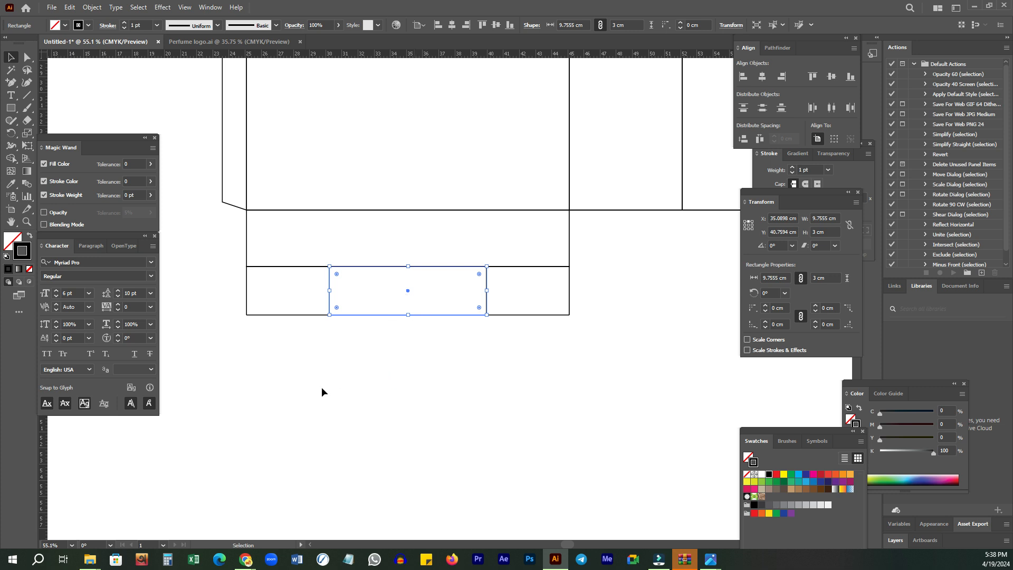
{"action": "left_click", "coordinate": [325, 376]}
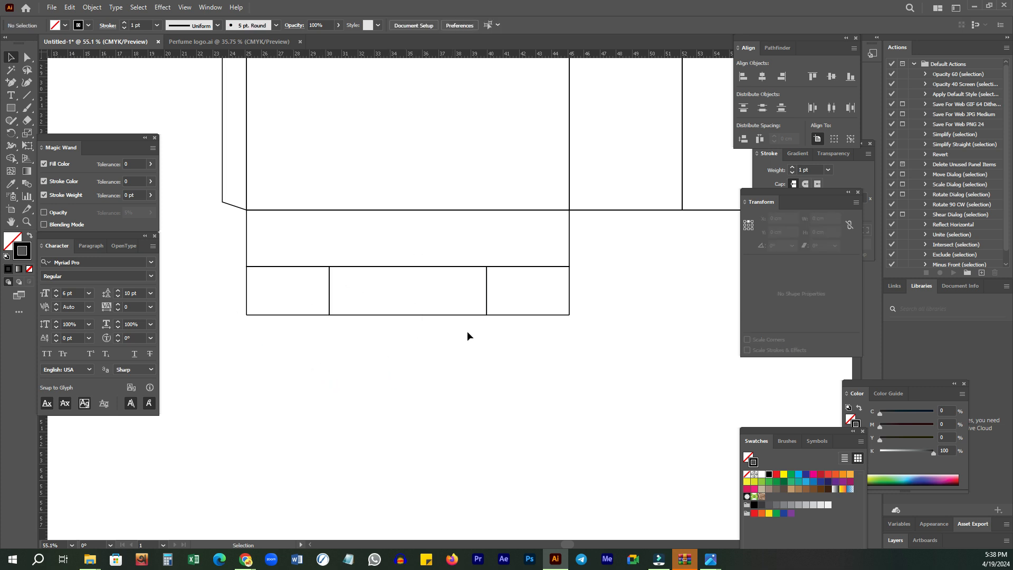
{"action": "left_click_drag", "start_coordinate": [424, 308], "coordinate": [423, 317]}
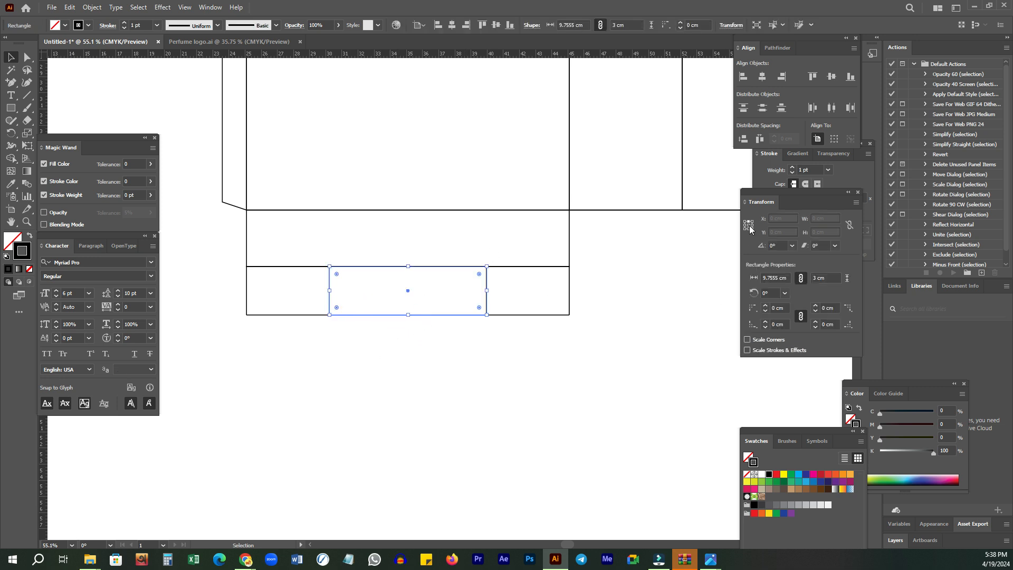
{"action": "left_click", "coordinate": [828, 218]}
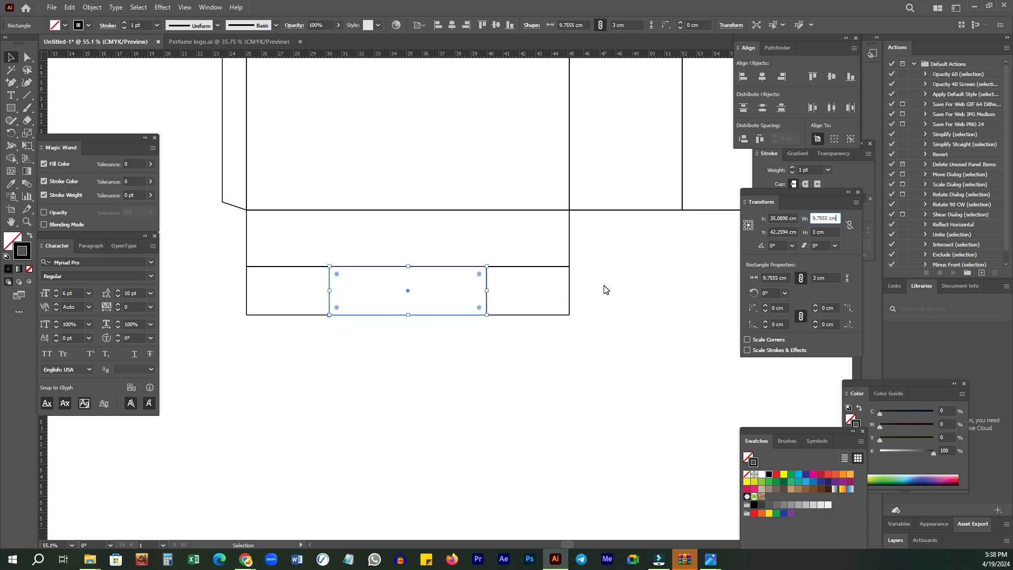
{"action": "type", "text": "-"}
{"action": "type", "text": "0.1"}
{"action": "key", "text": "Return"}
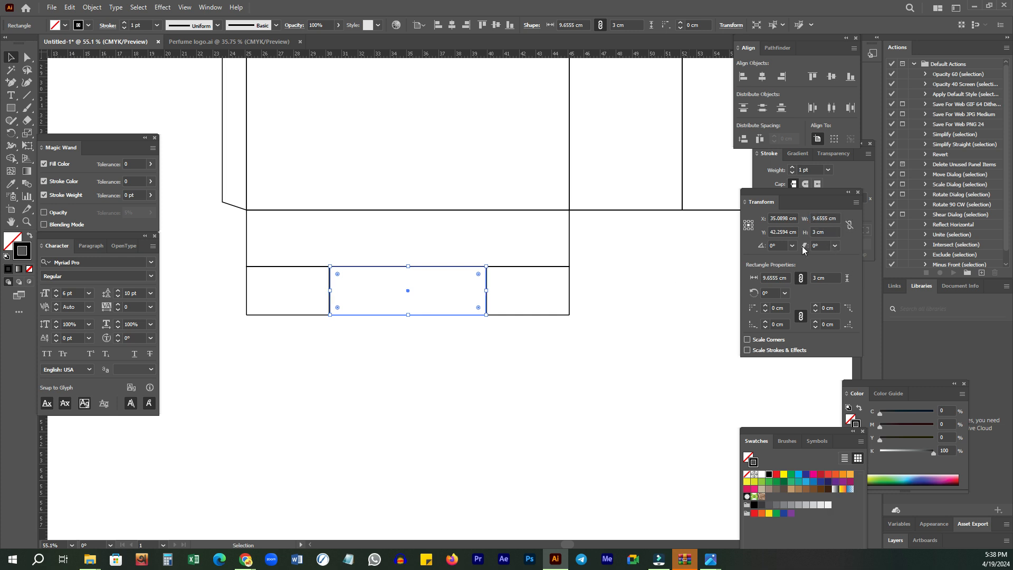
{"action": "left_click", "coordinate": [348, 442]}
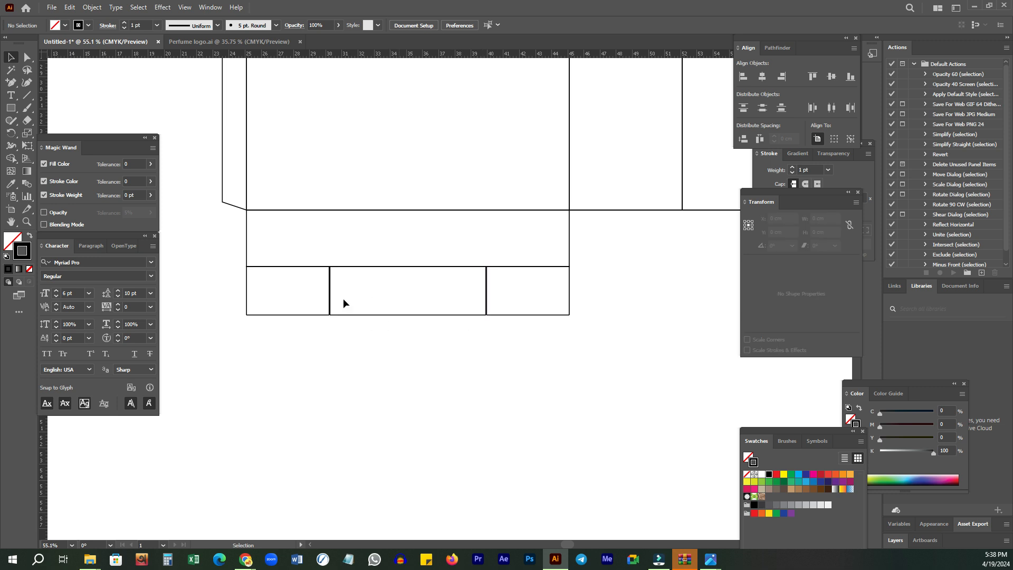
- Duplicate the bottom flap, its two tabs and the middle rectangle onto the empty area below the box layout
{"action": "key", "text": "z"}
{"action": "left_click_drag", "start_coordinate": [459, 323], "coordinate": [386, 324]}
{"action": "key", "text": "v"}
{"action": "left_click_drag", "start_coordinate": [237, 328], "coordinate": [511, 416]}
{"action": "left_click", "coordinate": [544, 334]}
- Try removing the middle rectangle from the original bottom flap and merging the flap with its two tabs using Shape Builder
{"action": "left_click_drag", "start_coordinate": [383, 294], "coordinate": [312, 356]}
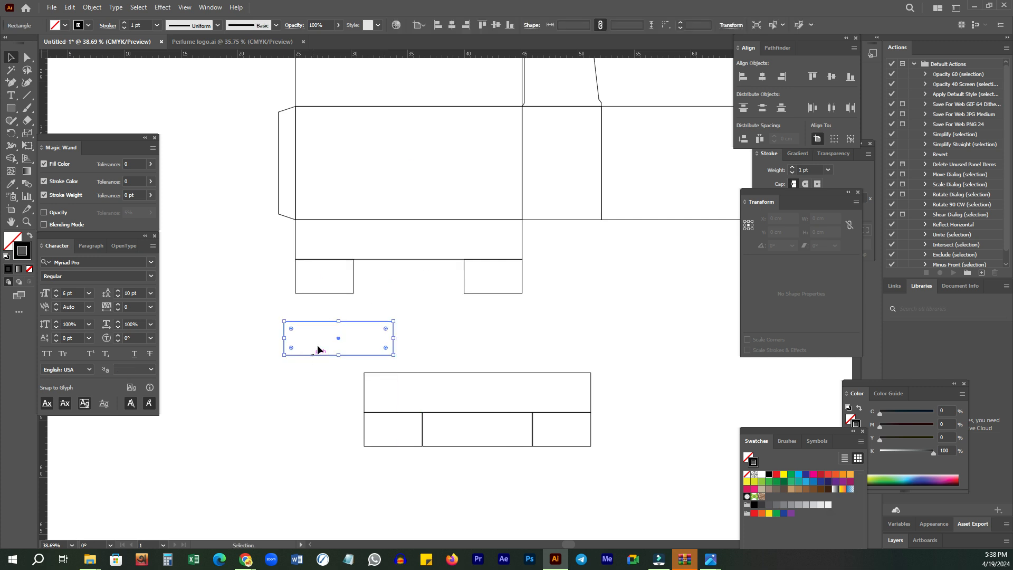
{"action": "key", "text": "Delete"}
{"action": "left_click", "coordinate": [214, 317]}
{"action": "left_click_drag", "start_coordinate": [580, 299], "coordinate": [589, 245]}
{"action": "left_click", "coordinate": [11, 158]}
{"action": "mouse_move", "coordinate": [322, 278]}
{"action": "left_mouse_down"}
{"action": "mouse_move", "coordinate": [328, 256]}
{"action": "mouse_move", "coordinate": [482, 260]}
{"action": "mouse_move", "coordinate": [617, 385]}
{"action": "mouse_move", "coordinate": [654, 401]}
{"action": "left_mouse_up"}
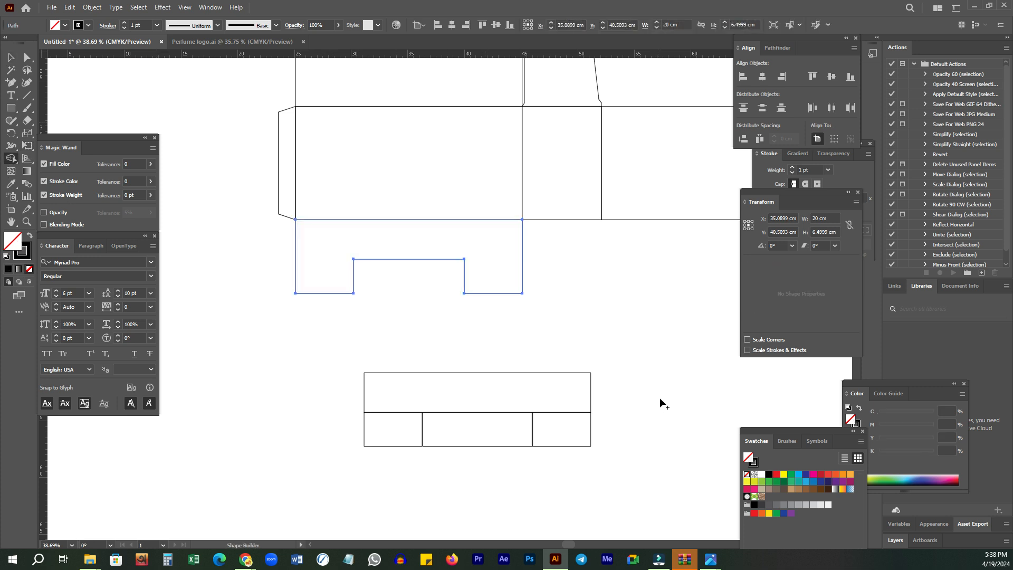
{"action": "key", "text": "v"}
{"action": "left_click", "coordinate": [635, 325]}
{"action": "left_click_drag", "start_coordinate": [578, 343], "coordinate": [579, 287]}
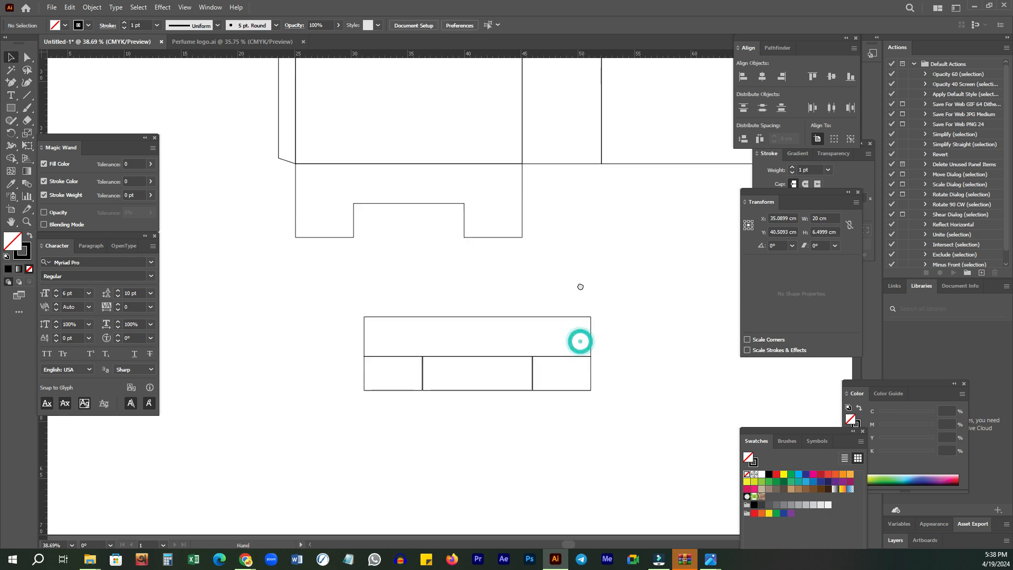
{"action": "left_click", "coordinate": [286, 302]}
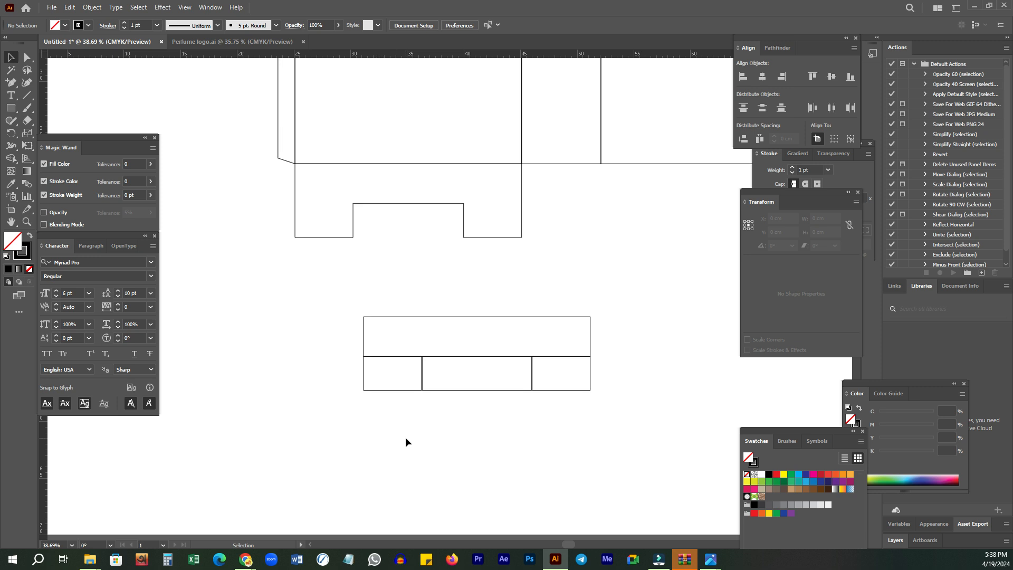
- Undo the merge and the displacement of the middle rectangle under the bottom flap
{"action": "key", "text": "ctrl+z"}
{"action": "key", "text": "ctrl+z"}
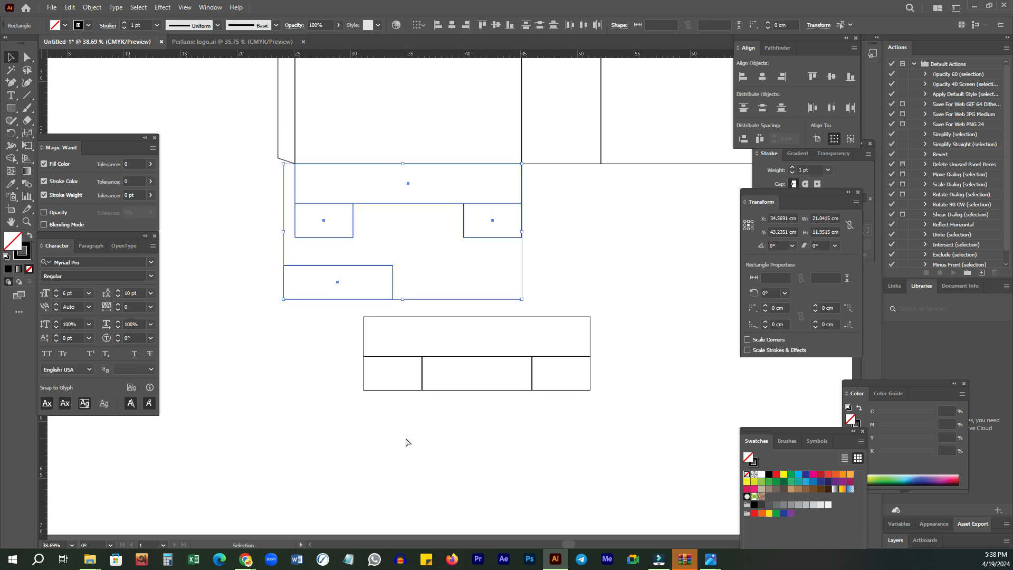
{"action": "key", "text": "ctrl+z"}
{"action": "key", "text": "z"}
{"action": "left_click", "coordinate": [411, 230]}
{"action": "left_click_drag", "start_coordinate": [375, 240], "coordinate": [390, 320]}
{"action": "left_click", "coordinate": [317, 290]}
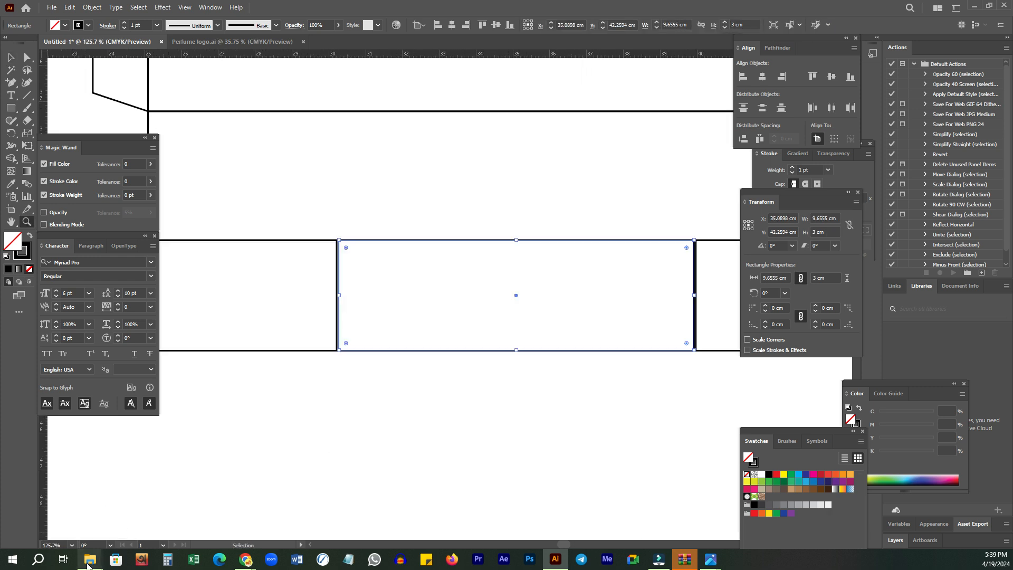
- Switch to the live class 1 folder and open the photo IMG_20240418_183035 in a maximized viewer window
{"action": "mouse_move", "coordinate": [87, 565]}
{"action": "left_click", "coordinate": [175, 509]}
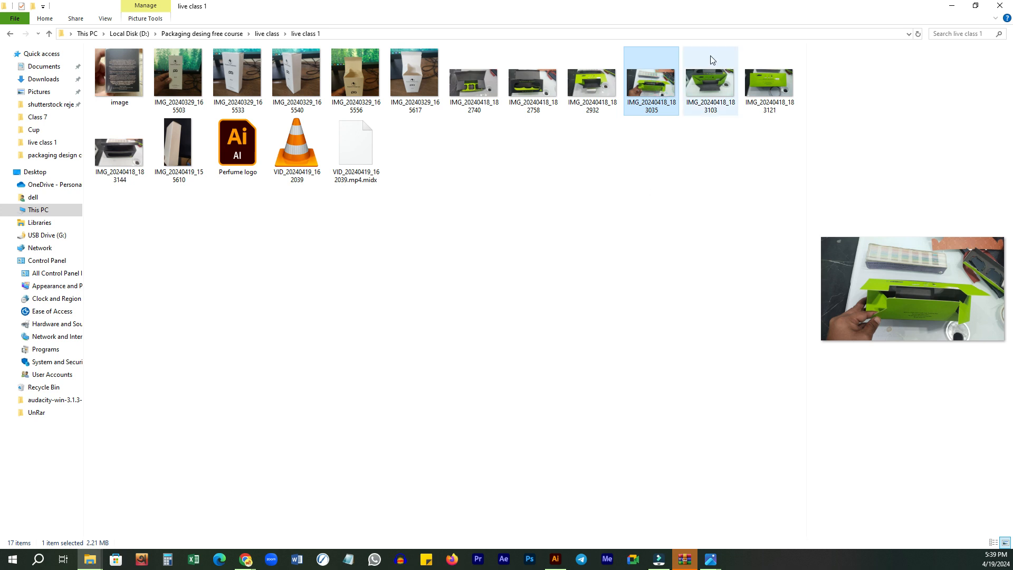
{"action": "left_click", "coordinate": [707, 560]}
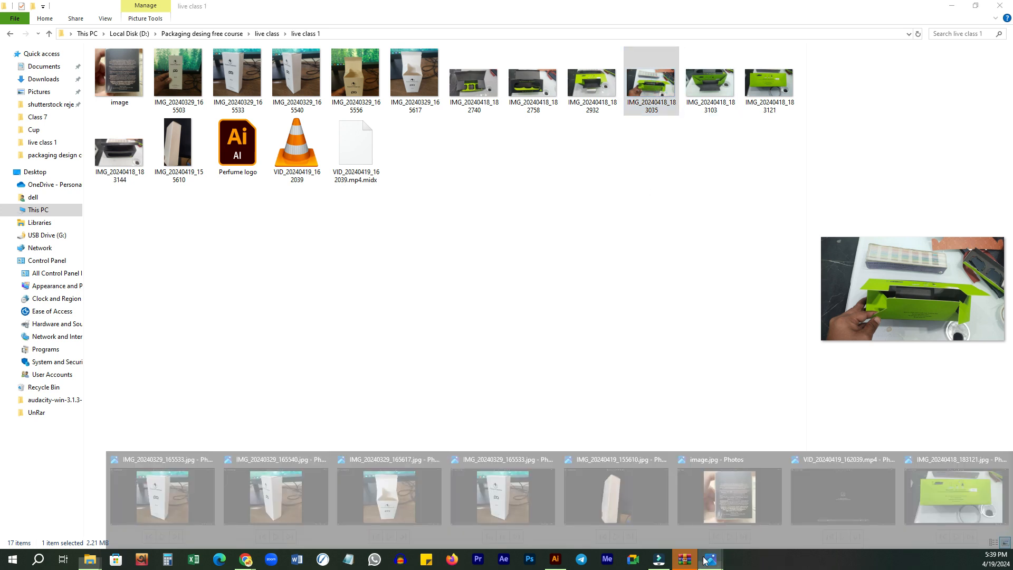
{"action": "double_click", "coordinate": [661, 87]}
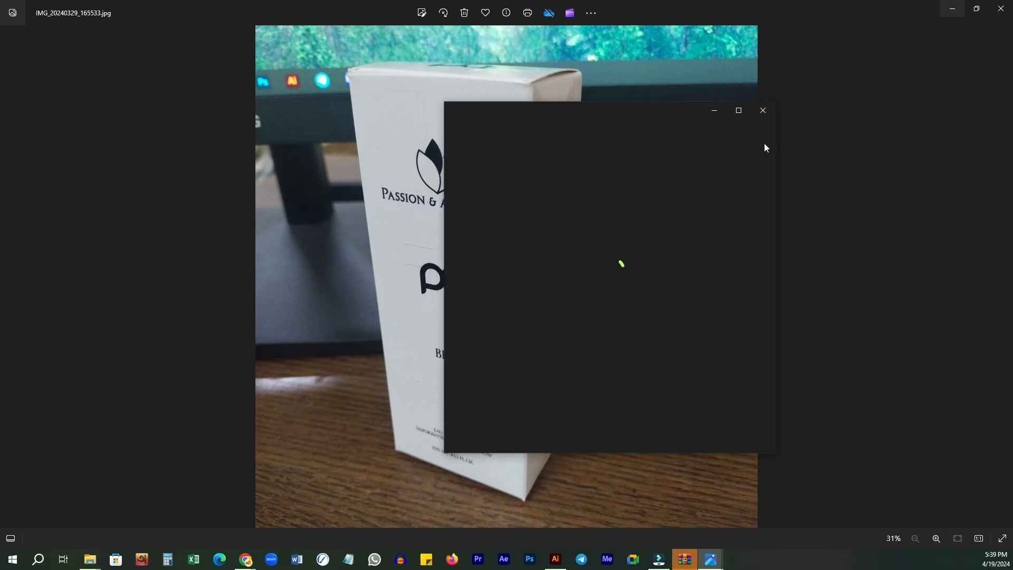
{"action": "left_click", "coordinate": [739, 110]}
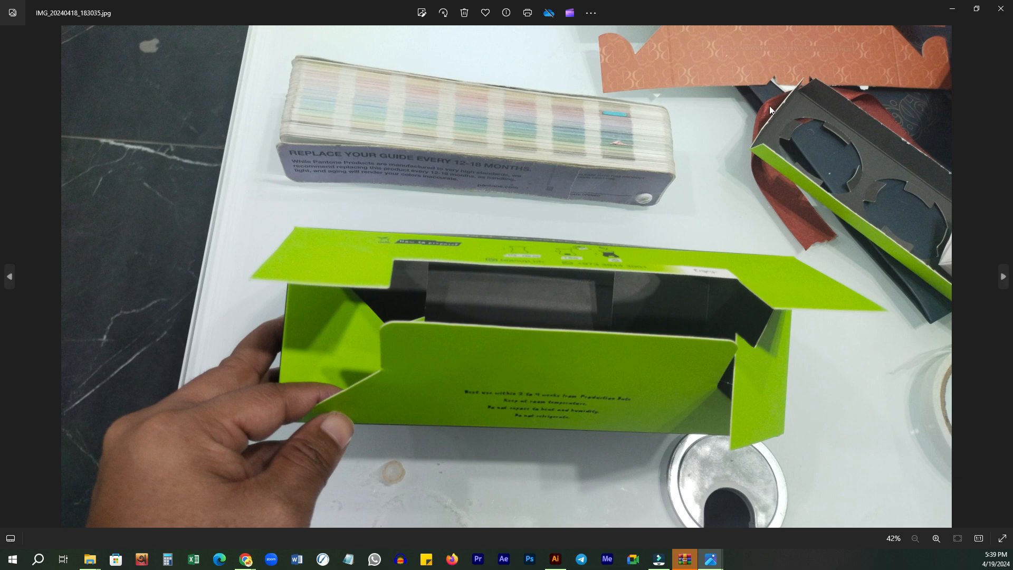
- Start a screen capture around the green box in the photo and outline its rear flap cutout with a red rectangle
{"action": "key", "text": "Print"}
{"action": "left_click_drag", "start_coordinate": [195, 172], "coordinate": [843, 505]}
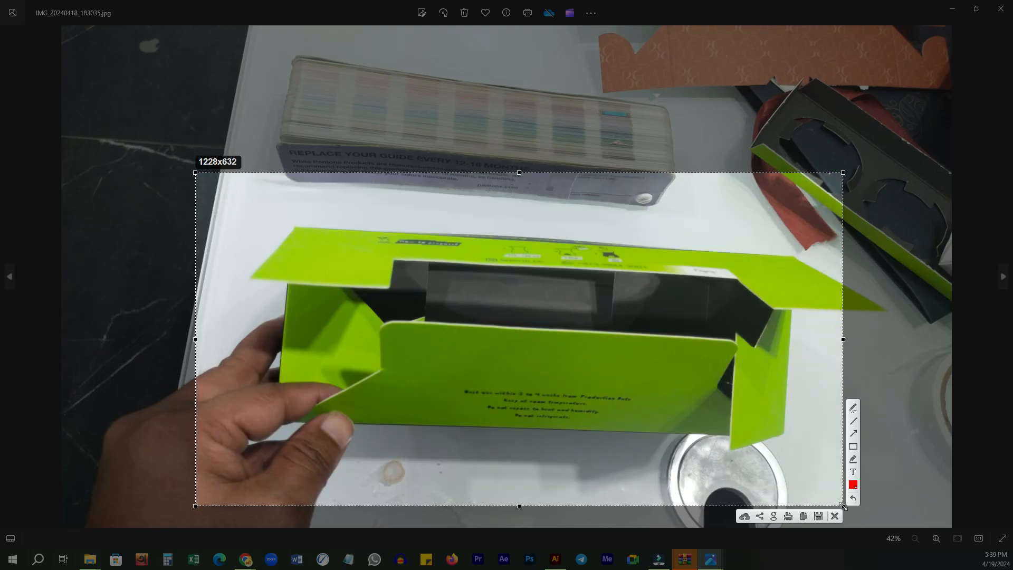
{"action": "left_click", "coordinate": [859, 445]}
{"action": "left_click_drag", "start_coordinate": [395, 261], "coordinate": [738, 282]}
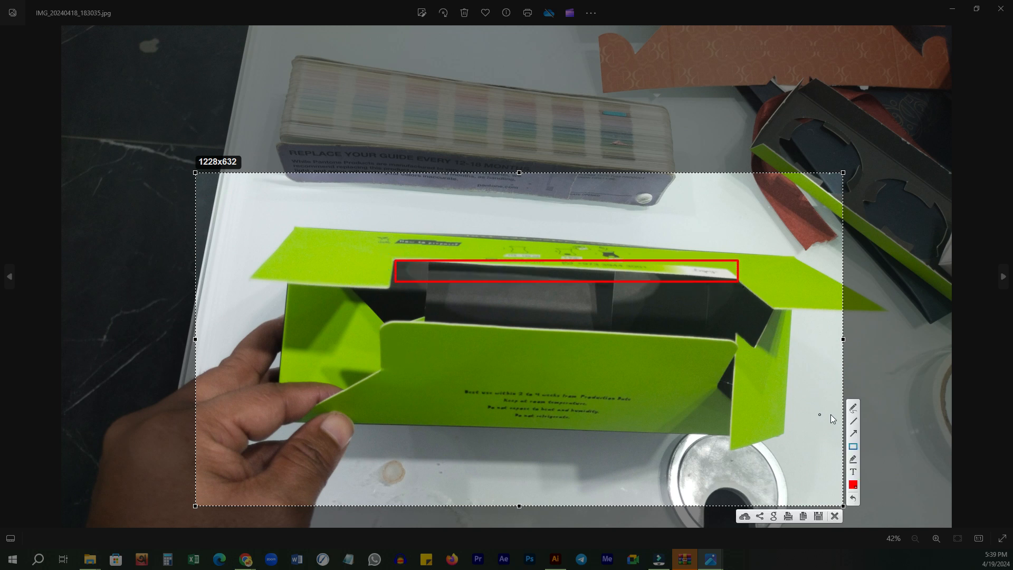
- Mark the front flap's side edge and the rear cutout's long edge with freehand lines, labelling the cutout "10 cm"
{"action": "left_click", "coordinate": [853, 407]}
{"action": "left_click_drag", "start_coordinate": [378, 374], "coordinate": [377, 313]}
{"action": "left_click_drag", "start_coordinate": [390, 258], "coordinate": [679, 258]}
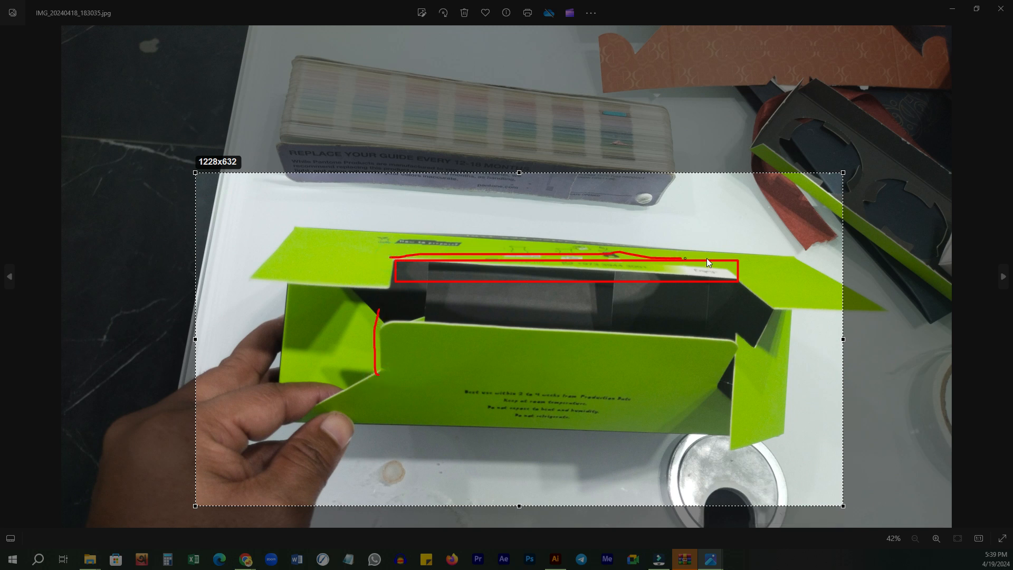
{"action": "left_click_drag", "start_coordinate": [744, 257], "coordinate": [744, 258]}
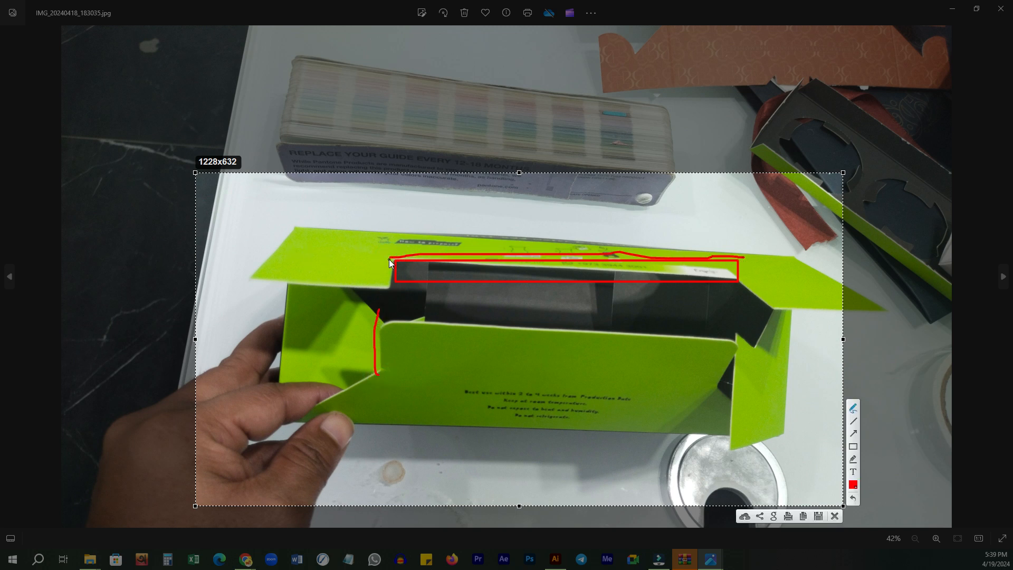
{"action": "mouse_move", "coordinate": [384, 255]}
{"action": "left_mouse_down"}
{"action": "mouse_move", "coordinate": [560, 255]}
{"action": "mouse_move", "coordinate": [748, 274]}
{"action": "left_mouse_up"}
{"action": "left_click_drag", "start_coordinate": [497, 226], "coordinate": [505, 254]}
{"action": "mouse_move", "coordinate": [541, 219]}
{"action": "left_mouse_down"}
{"action": "mouse_move", "coordinate": [531, 253]}
{"action": "mouse_move", "coordinate": [543, 221]}
{"action": "left_mouse_up"}
{"action": "mouse_move", "coordinate": [570, 215]}
{"action": "left_mouse_down"}
{"action": "mouse_move", "coordinate": [598, 237]}
{"action": "mouse_move", "coordinate": [598, 199]}
{"action": "mouse_move", "coordinate": [620, 223]}
{"action": "mouse_move", "coordinate": [652, 210]}
{"action": "left_mouse_up"}
- Circle the front flap, label it "10 cm" with a line across its width, and discard the annotated capture
{"action": "mouse_move", "coordinate": [383, 310]}
{"action": "left_mouse_down"}
{"action": "mouse_move", "coordinate": [377, 378]}
{"action": "mouse_move", "coordinate": [743, 368]}
{"action": "mouse_move", "coordinate": [498, 308]}
{"action": "mouse_move", "coordinate": [307, 372]}
{"action": "left_mouse_up"}
{"action": "mouse_move", "coordinate": [429, 355]}
{"action": "left_mouse_down"}
{"action": "mouse_move", "coordinate": [438, 396]}
{"action": "mouse_move", "coordinate": [449, 382]}
{"action": "left_mouse_up"}
{"action": "mouse_move", "coordinate": [505, 352]}
{"action": "left_mouse_down"}
{"action": "mouse_move", "coordinate": [502, 376]}
{"action": "mouse_move", "coordinate": [585, 369]}
{"action": "left_mouse_up"}
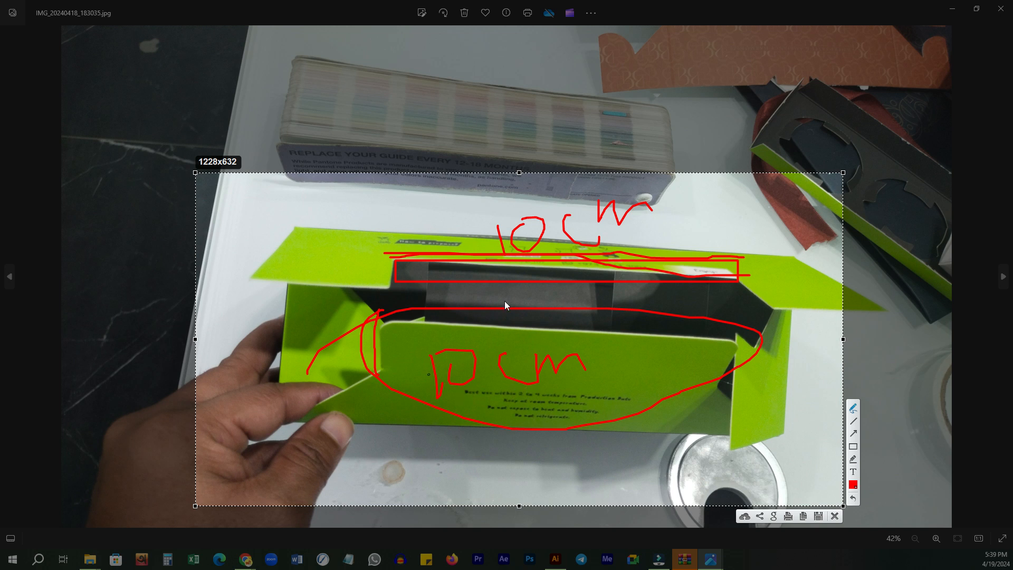
{"action": "left_click_drag", "start_coordinate": [384, 360], "coordinate": [730, 360]}
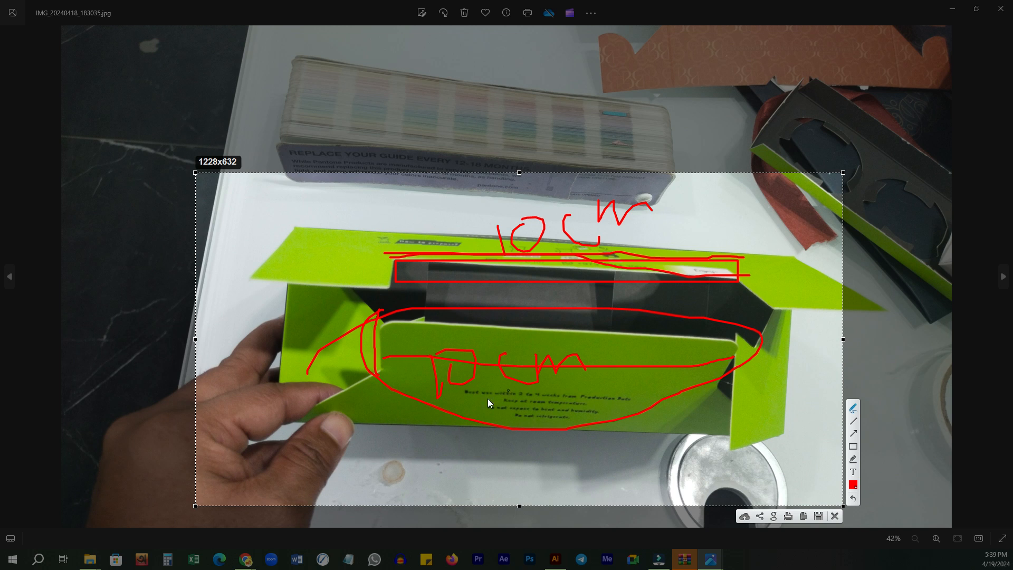
{"action": "left_click", "coordinate": [836, 516]}
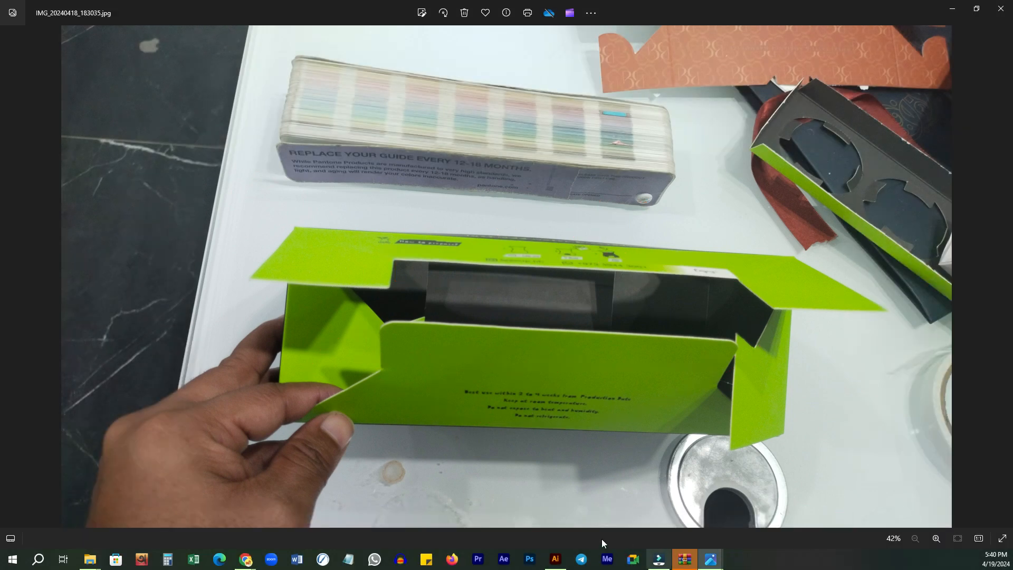
- Switch back to Illustrator and examine the bottom flap with its tabs in the overall box layout
{"action": "left_click", "coordinate": [555, 558]}
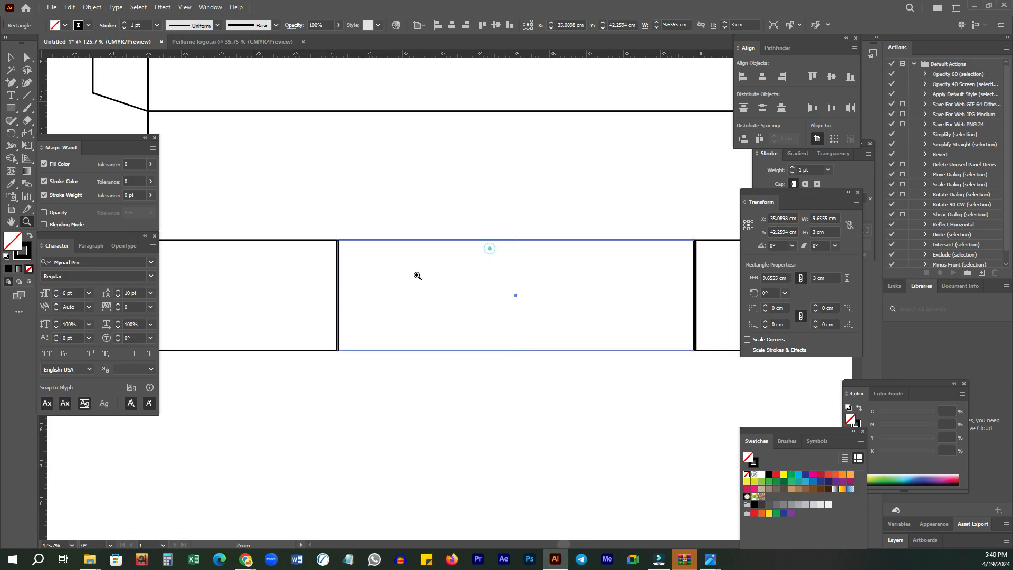
{"action": "left_click_drag", "start_coordinate": [490, 248], "coordinate": [377, 290]}
{"action": "left_click_drag", "start_coordinate": [560, 316], "coordinate": [524, 289]}
{"action": "key", "text": "v"}
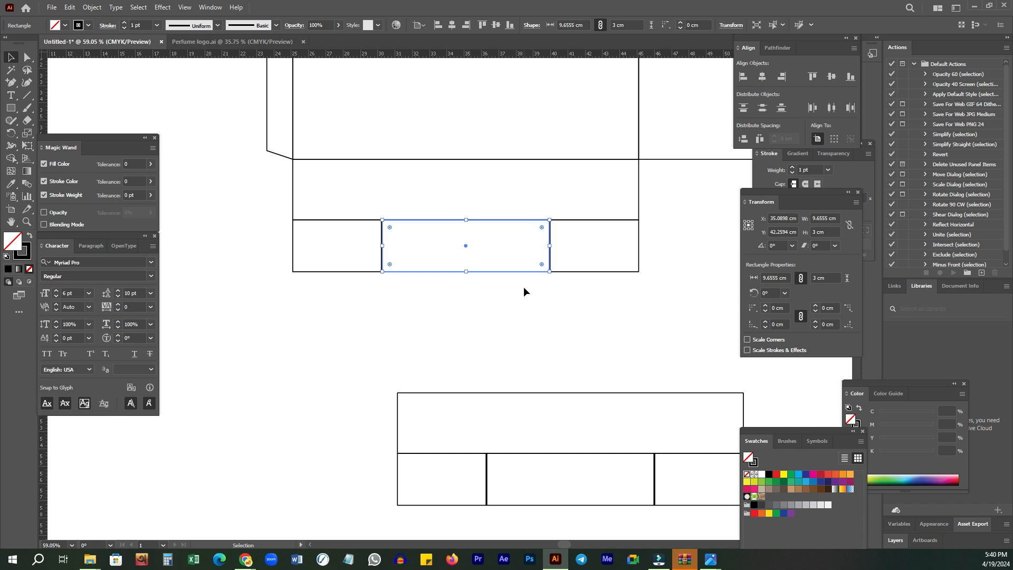
{"action": "key", "text": "z"}
{"action": "left_click_drag", "start_coordinate": [484, 316], "coordinate": [448, 332]}
{"action": "left_click_drag", "start_coordinate": [479, 282], "coordinate": [428, 378]}
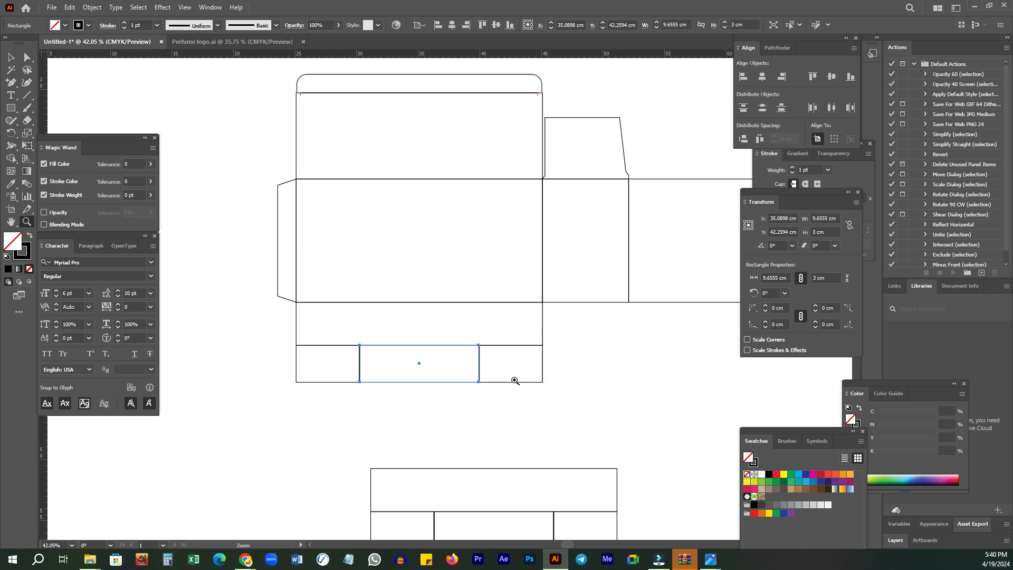
- Switch to Chrome and search Google Images in a new tab for "snap lock die line"
{"action": "mouse_move", "coordinate": [245, 562]}
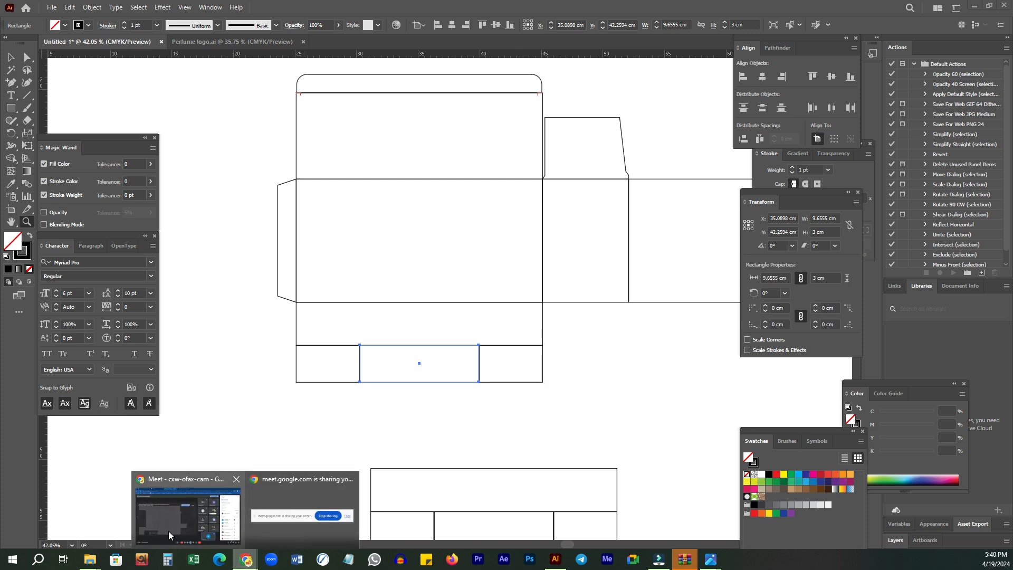
{"action": "left_click", "coordinate": [190, 509]}
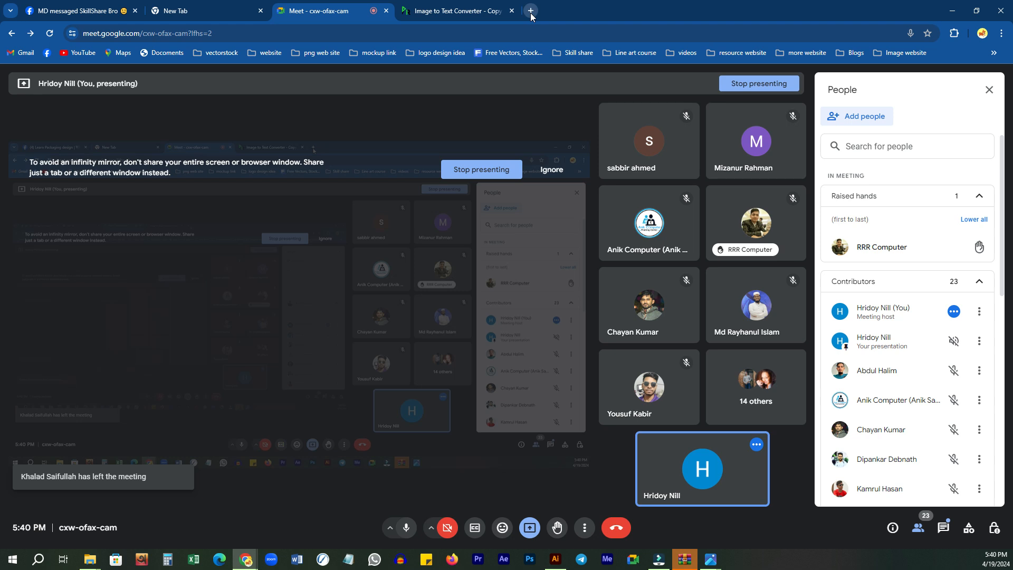
{"action": "left_click", "coordinate": [530, 11]}
{"action": "left_click", "coordinate": [445, 199]}
{"action": "type", "text": "sna"}
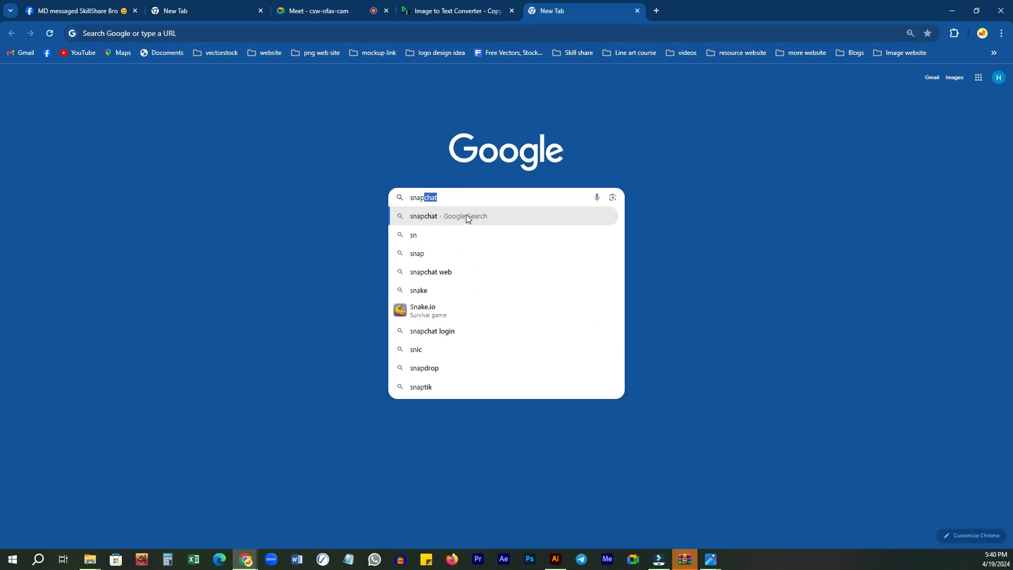
{"action": "type", "text": "p l"}
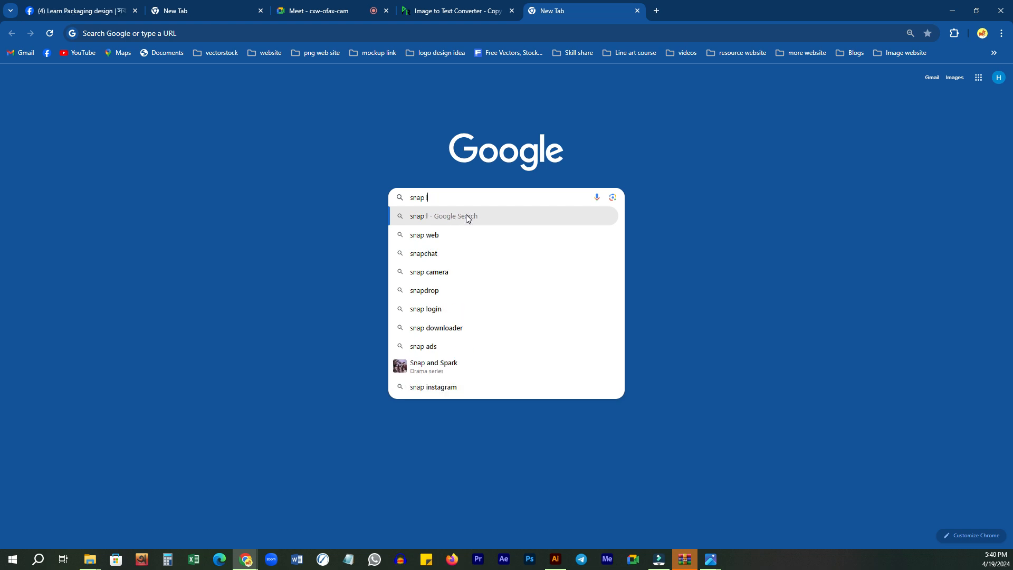
{"action": "type", "text": "ock die line"}
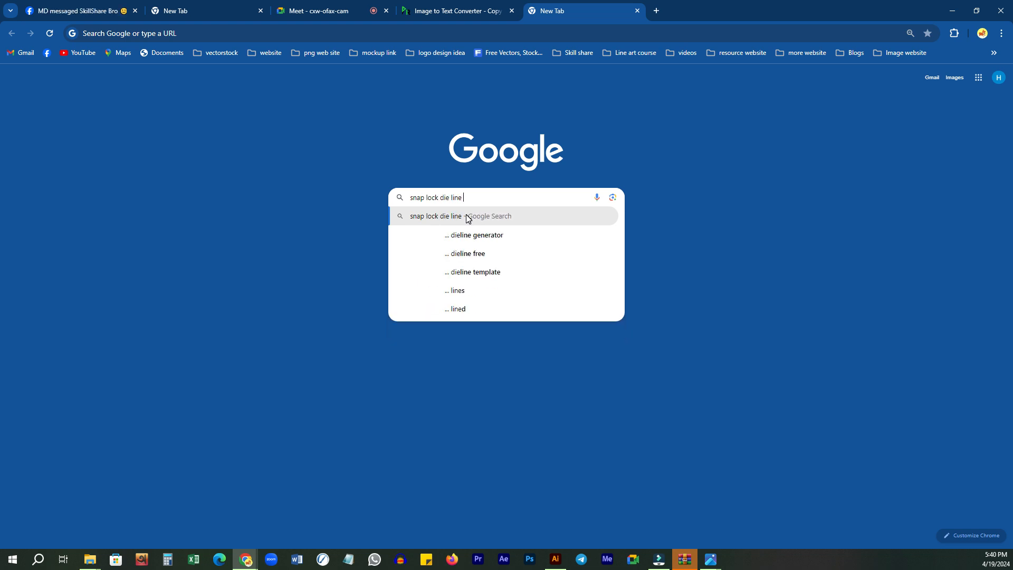
{"action": "left_click", "coordinate": [467, 217]}
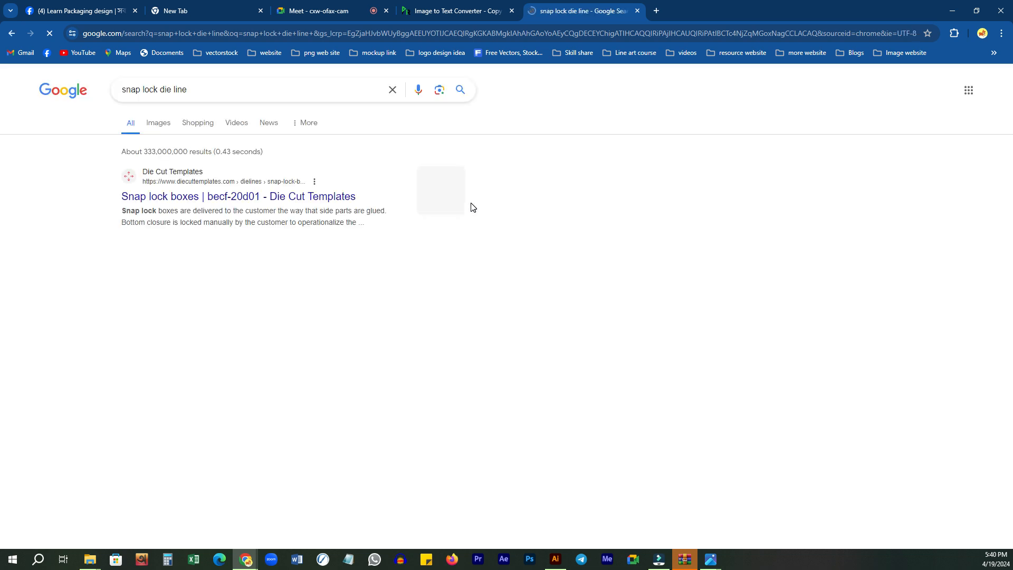
{"action": "left_click", "coordinate": [157, 130]}
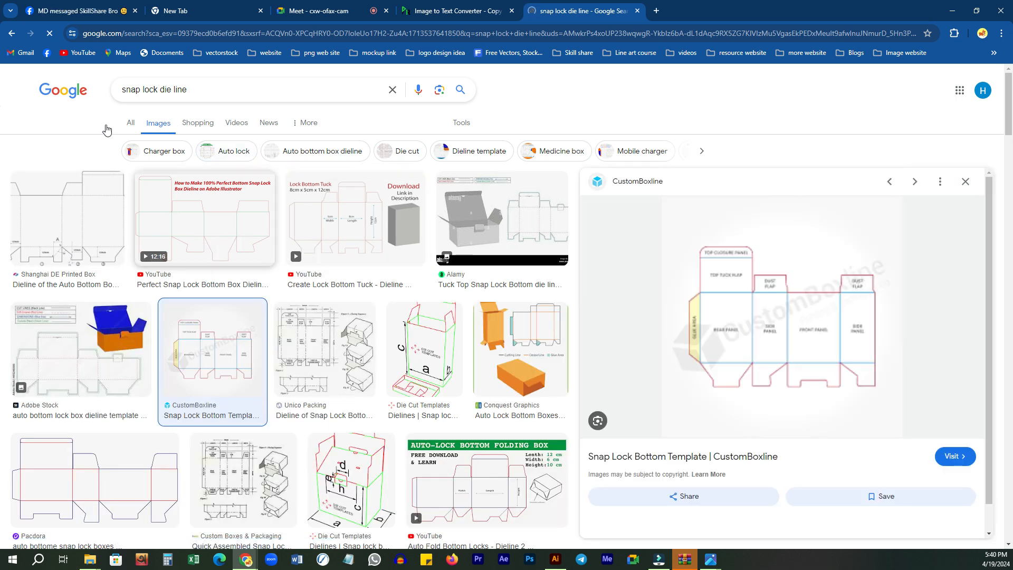
- Change the image search to "auto lock die line", look over the die-line examples and close the search tab
{"action": "double_click", "coordinate": [132, 90]}
{"action": "type", "text": "auto"}
{"action": "key", "text": "Return"}
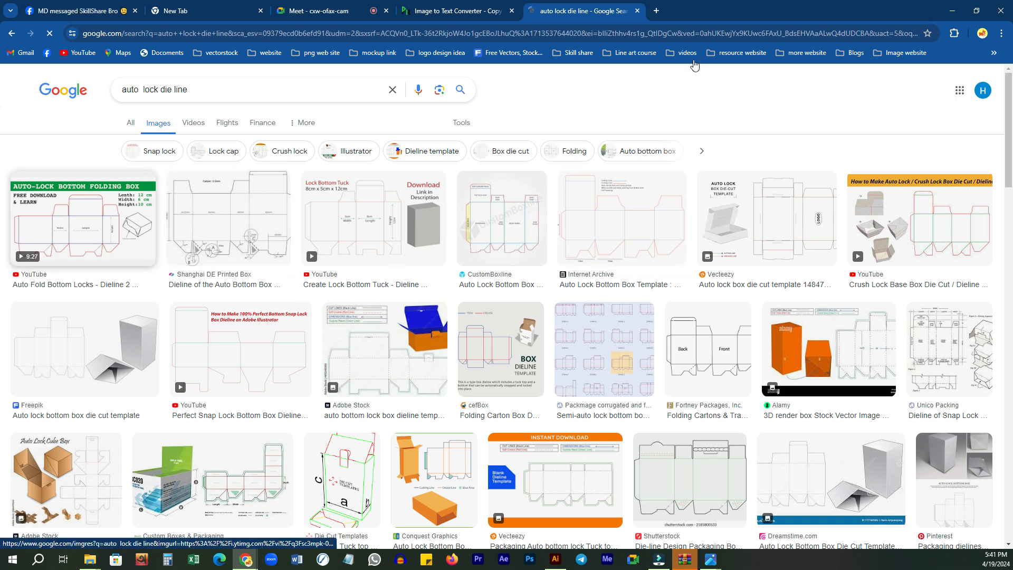
{"action": "left_click", "coordinate": [637, 11]}
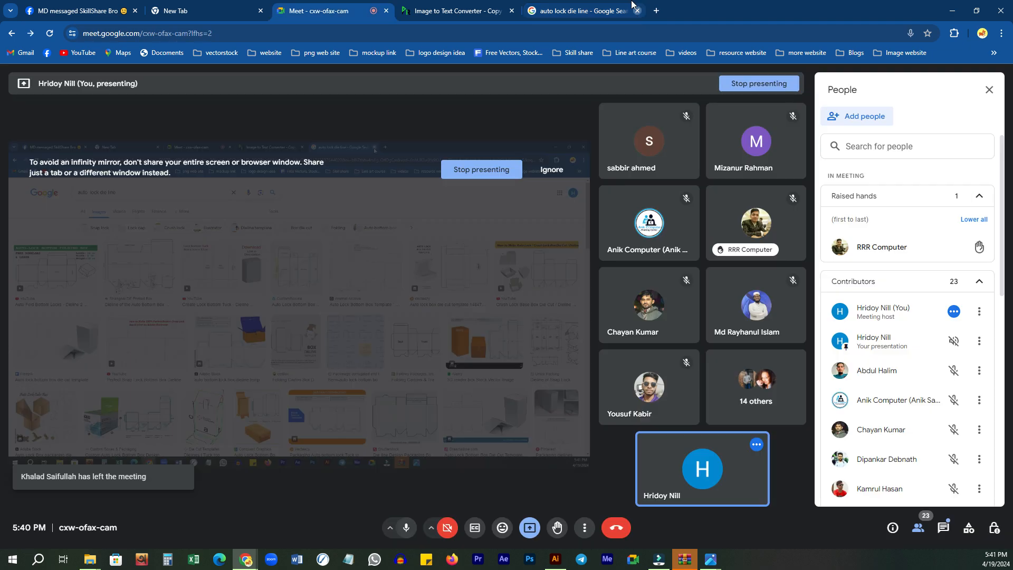
- Switch back to Illustrator and try deleting the middle rectangle between the original bottom flap's two tabs
{"action": "left_click", "coordinate": [555, 559]}
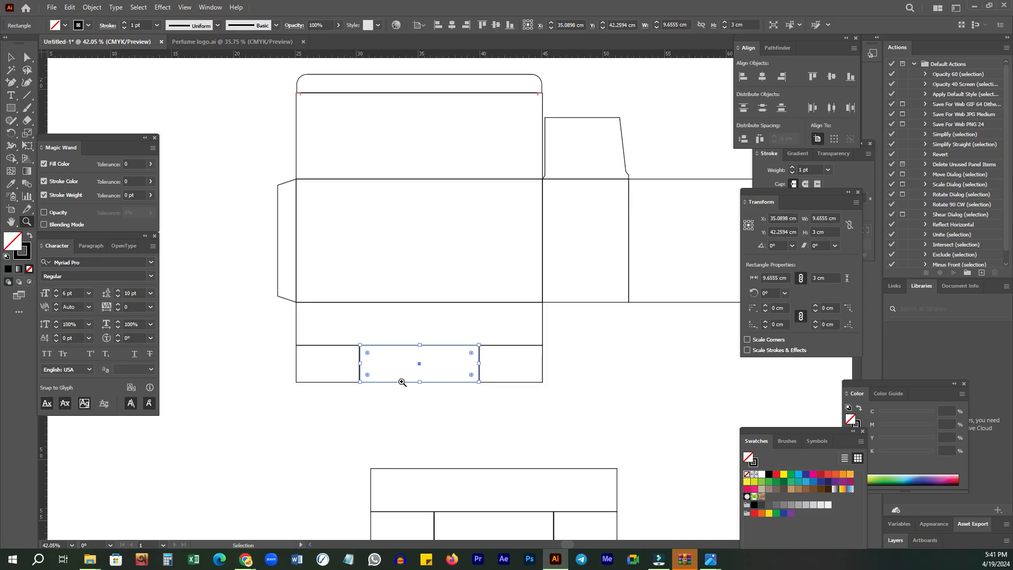
{"action": "scroll", "coordinate": [390, 325], "scroll_direction": "down", "scroll_amount": 3}
{"action": "left_click_drag", "start_coordinate": [406, 324], "coordinate": [330, 392]}
{"action": "key", "text": "Delete"}
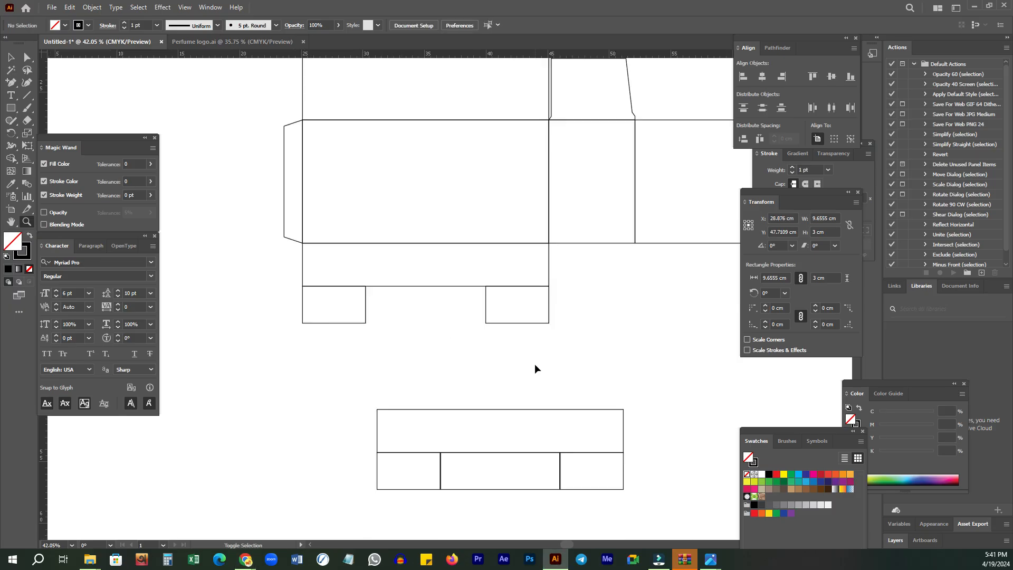
{"action": "left_click_drag", "start_coordinate": [512, 316], "coordinate": [463, 199]}
{"action": "left_click_drag", "start_coordinate": [355, 253], "coordinate": [360, 273]}
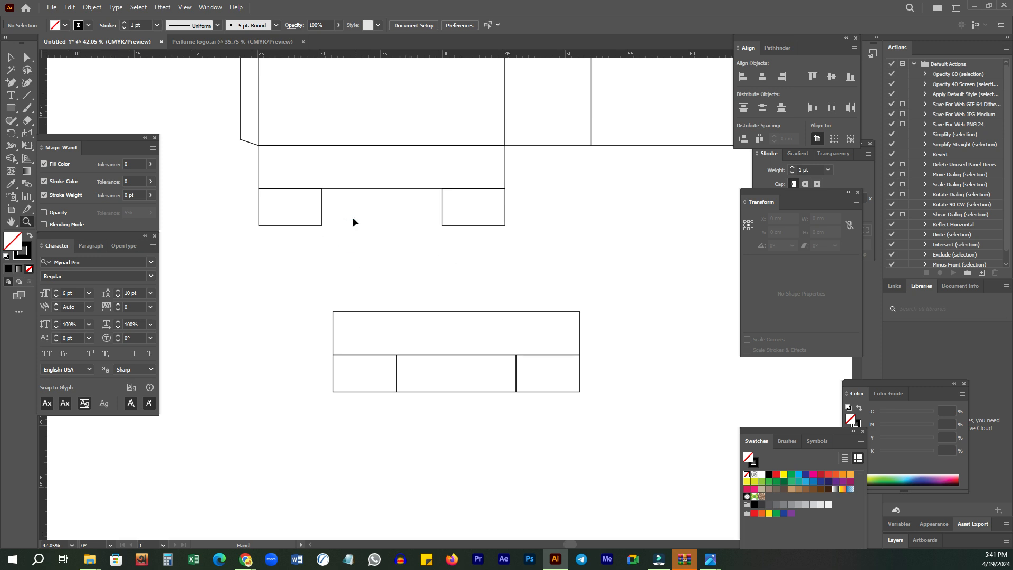
- Try deleting the two outer tabs from the duplicated bottom flap, keeping only its middle rectangle
{"action": "left_click_drag", "start_coordinate": [332, 411], "coordinate": [361, 385]}
{"action": "left_click_drag", "start_coordinate": [568, 420], "coordinate": [567, 372]}
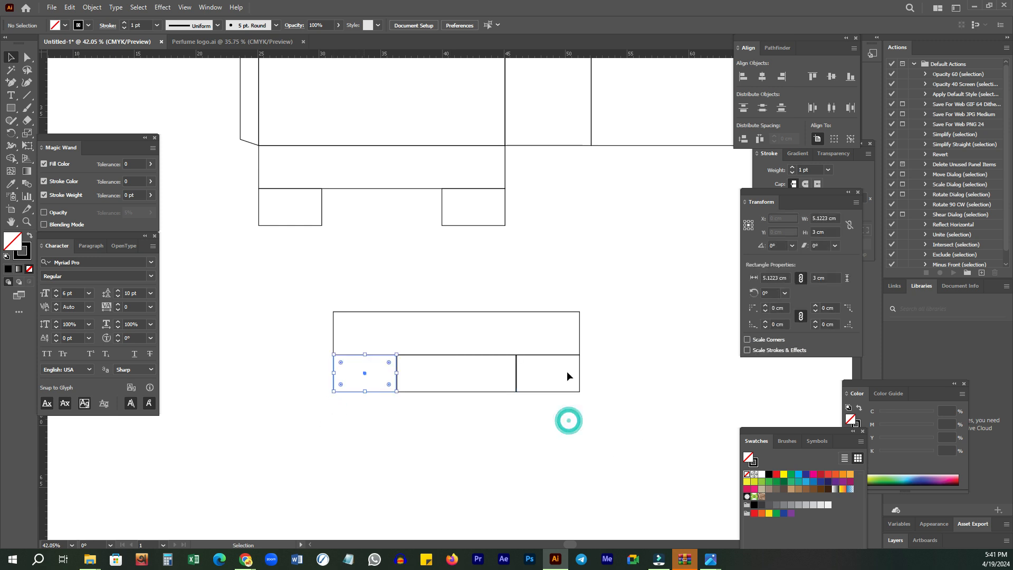
{"action": "left_click", "coordinate": [578, 396]}
{"action": "left_click_drag", "start_coordinate": [348, 391], "coordinate": [350, 385]}
{"action": "left_click_drag", "start_coordinate": [587, 432], "coordinate": [560, 385]}
{"action": "key", "text": "Delete"}
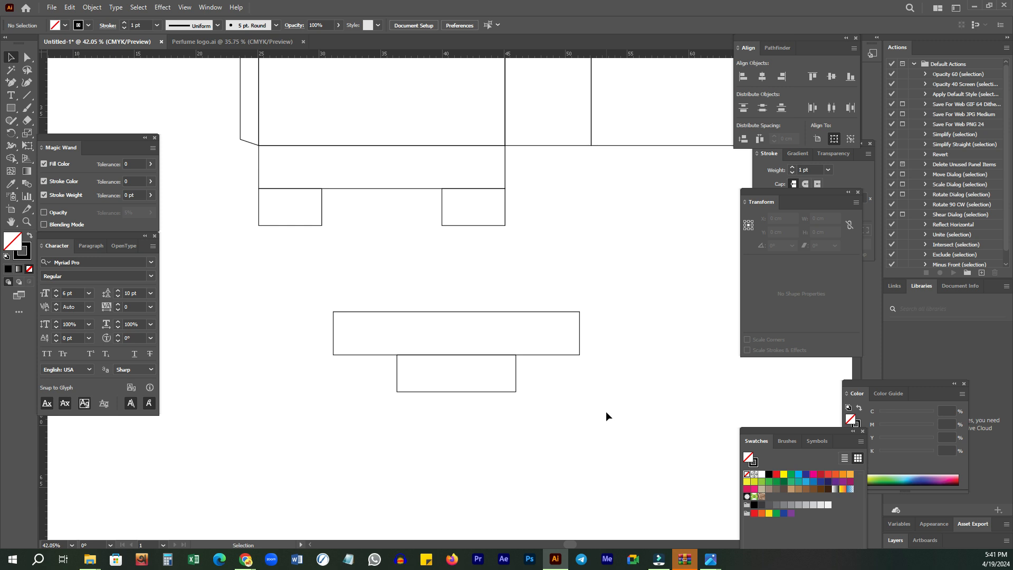
{"action": "left_click_drag", "start_coordinate": [398, 219], "coordinate": [433, 278]}
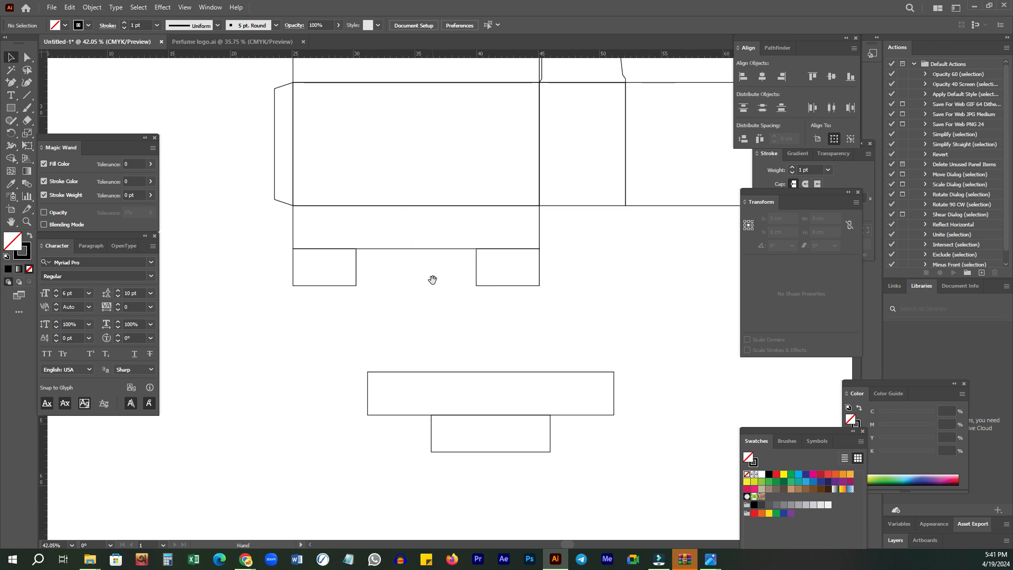
- Undo the deletion of the duplicate's outer tabs and of the original flap's middle rectangle
{"action": "key", "text": "ctrl+z"}
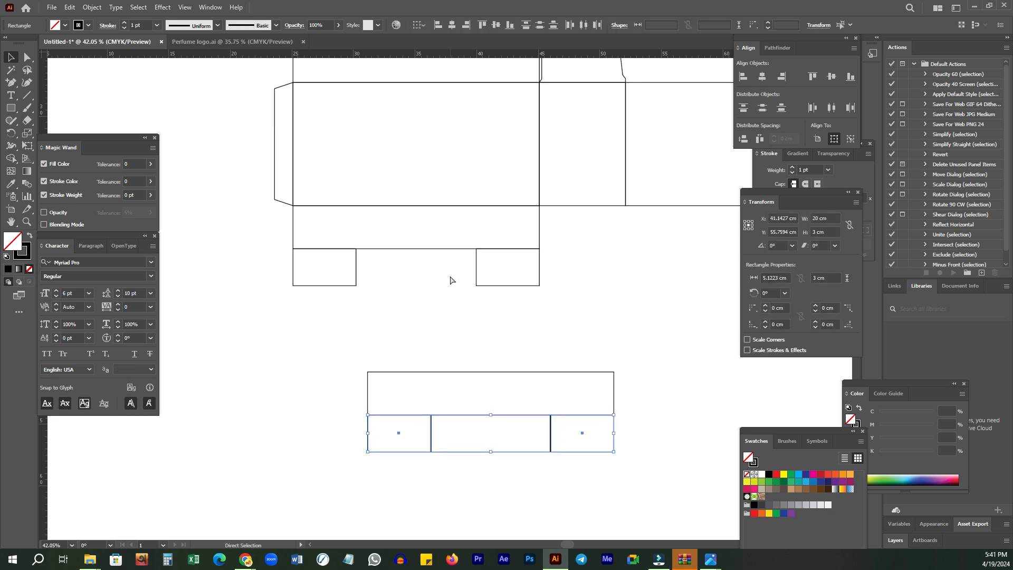
{"action": "key", "text": "ctrl+z"}
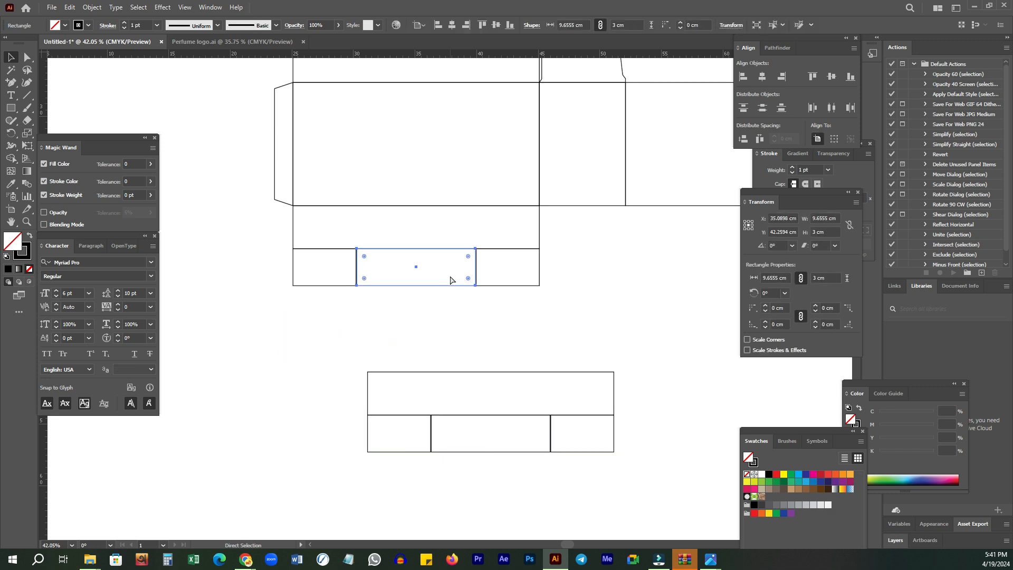
- Select the original bottom flap's upper rectangle, directly above the row of two tabs and the middle rectangle
{"action": "key", "text": "v"}
{"action": "left_click_drag", "start_coordinate": [515, 346], "coordinate": [515, 341]}
{"action": "left_click", "coordinate": [406, 310]}
{"action": "left_click_drag", "start_coordinate": [237, 297], "coordinate": [573, 250]}
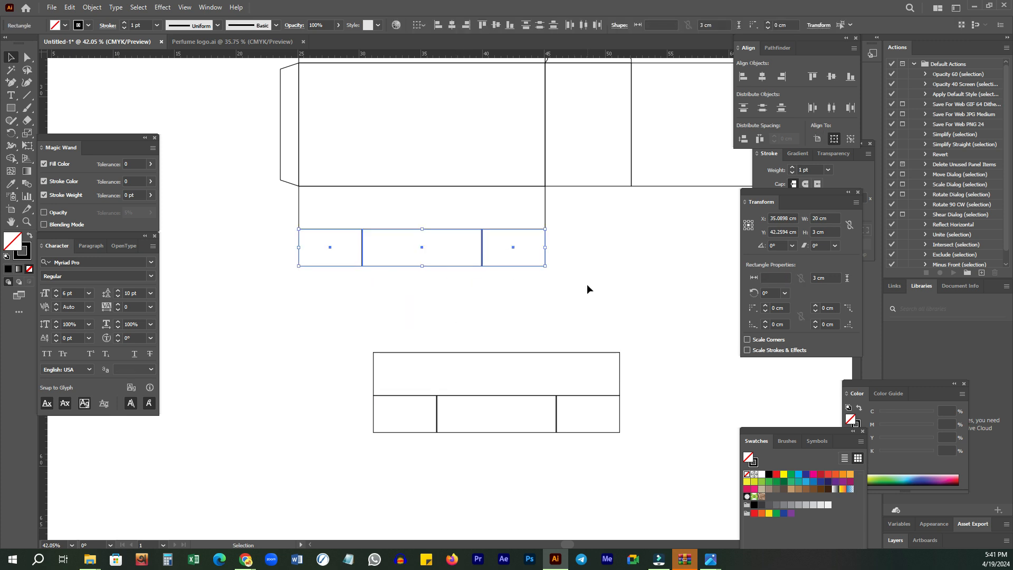
{"action": "left_click", "coordinate": [295, 302]}
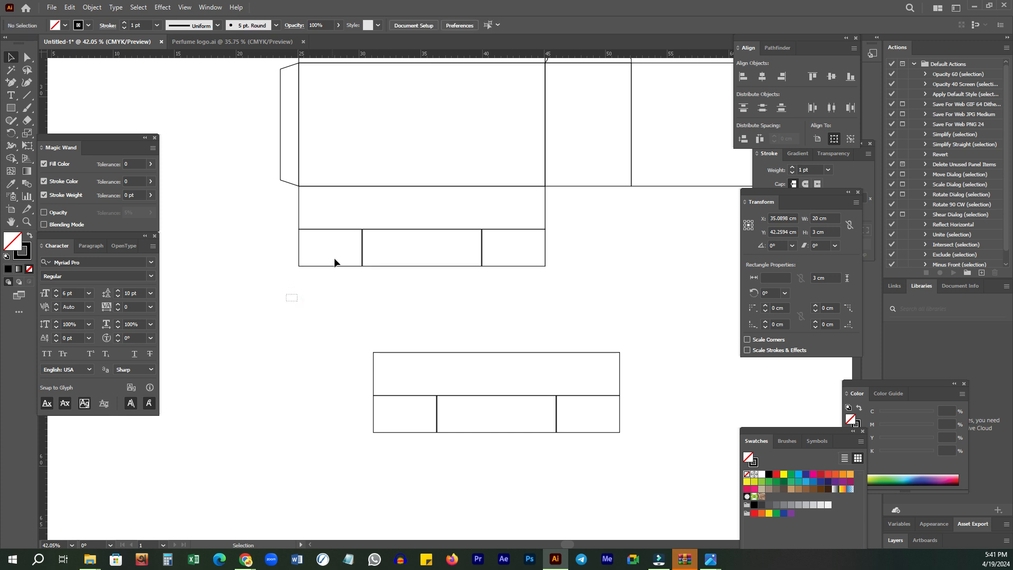
{"action": "left_click_drag", "start_coordinate": [594, 213], "coordinate": [532, 204]}
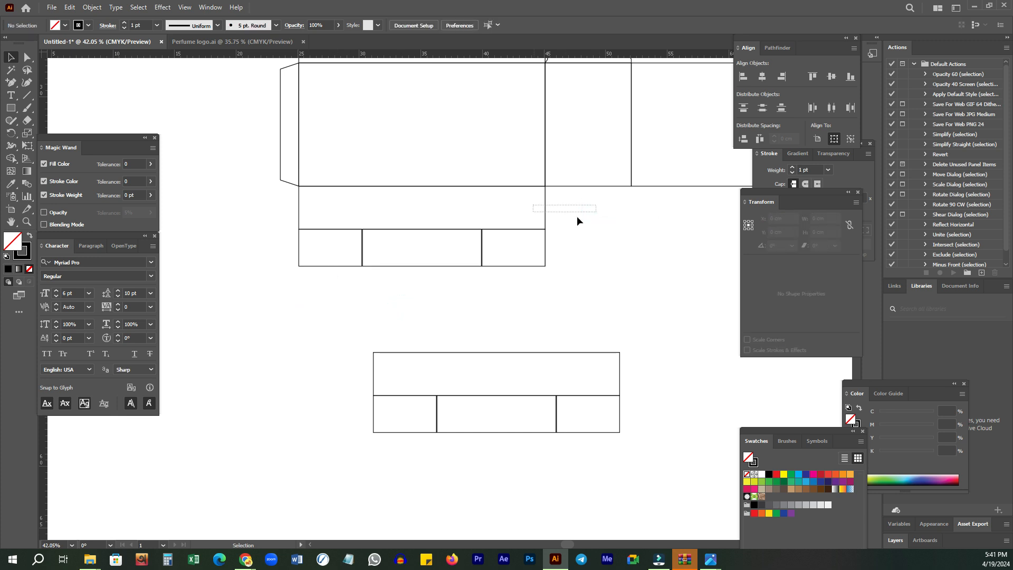
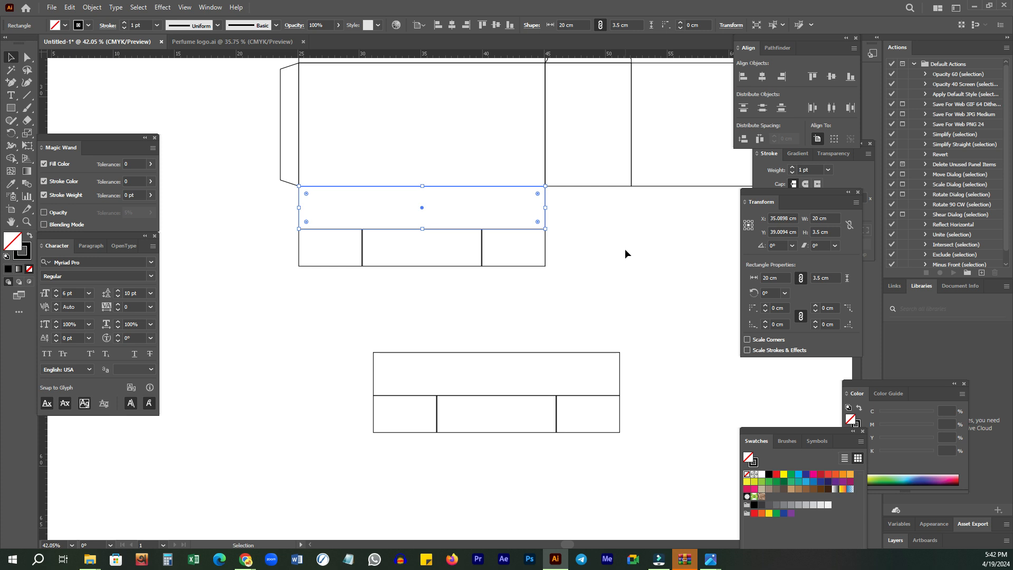
- Delete the middle rectangle between the original bottom flap's two tabs, leaving the duplicated flap complete
{"action": "left_click", "coordinate": [329, 265]}
{"action": "left_click", "coordinate": [527, 245]}
{"action": "left_click_drag", "start_coordinate": [398, 309], "coordinate": [440, 319]}
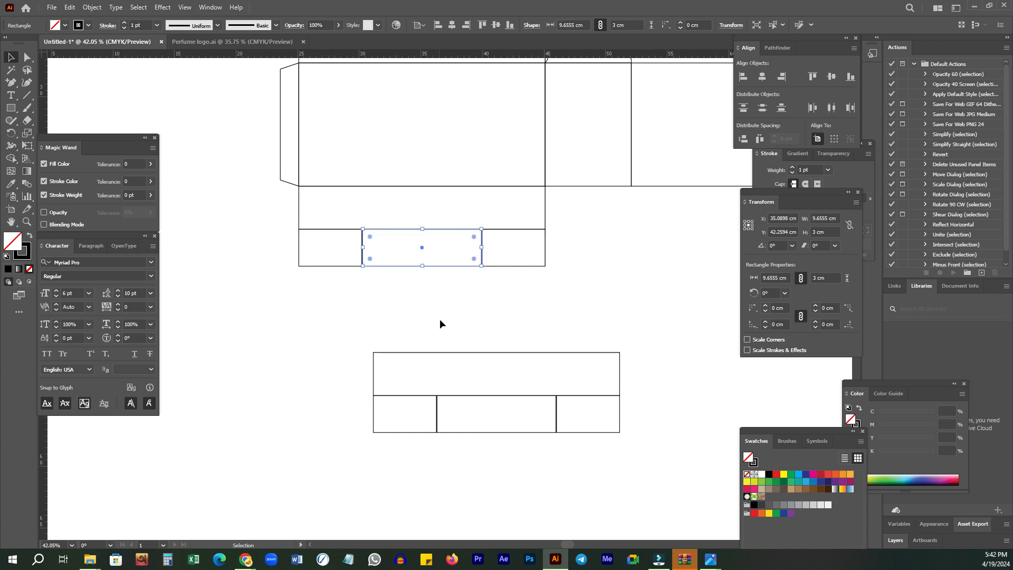
{"action": "left_click", "coordinate": [482, 304]}
{"action": "key", "text": "ctrl+z"}
{"action": "key", "text": "ctrl+z"}
{"action": "key", "text": "ctrl+z"}
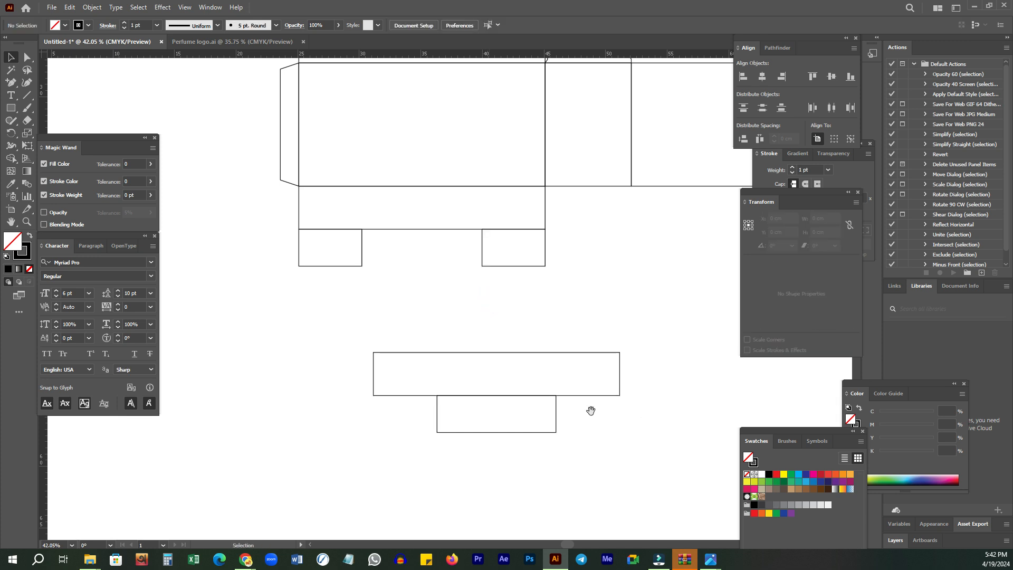
{"action": "scroll", "coordinate": [582, 362], "scroll_direction": "down", "scroll_amount": 1}
{"action": "key", "text": "ctrl+shift+z"}
{"action": "left_click", "coordinate": [336, 439]}
{"action": "left_click", "coordinate": [668, 434]}
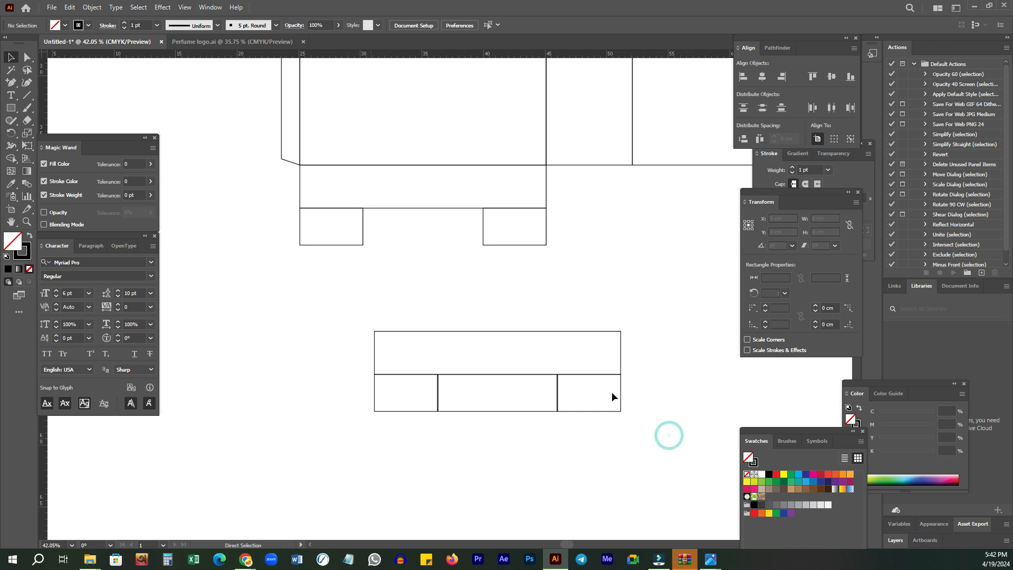
- Delete the two outer tabs from the duplicated bottom flap, keeping its middle rectangle
{"action": "left_click_drag", "start_coordinate": [350, 443], "coordinate": [398, 396]}
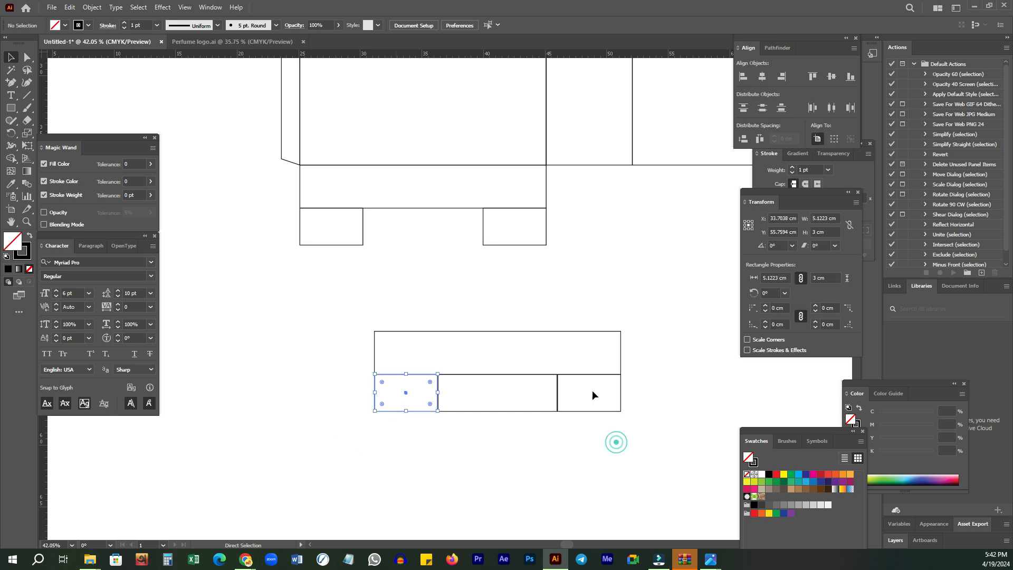
{"action": "left_click_drag", "start_coordinate": [631, 441], "coordinate": [602, 383]}
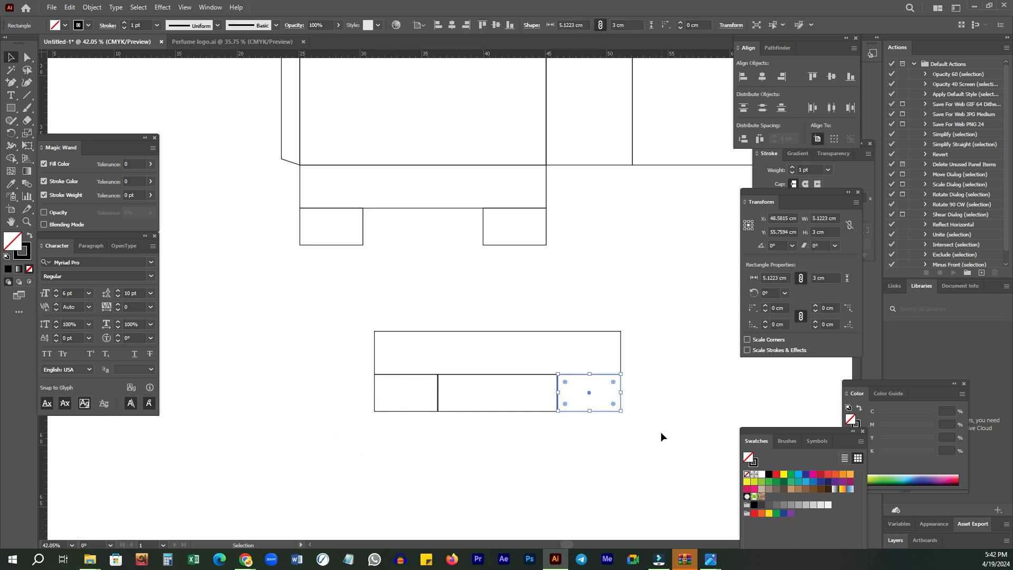
{"action": "left_click_drag", "start_coordinate": [392, 416], "coordinate": [417, 404]}
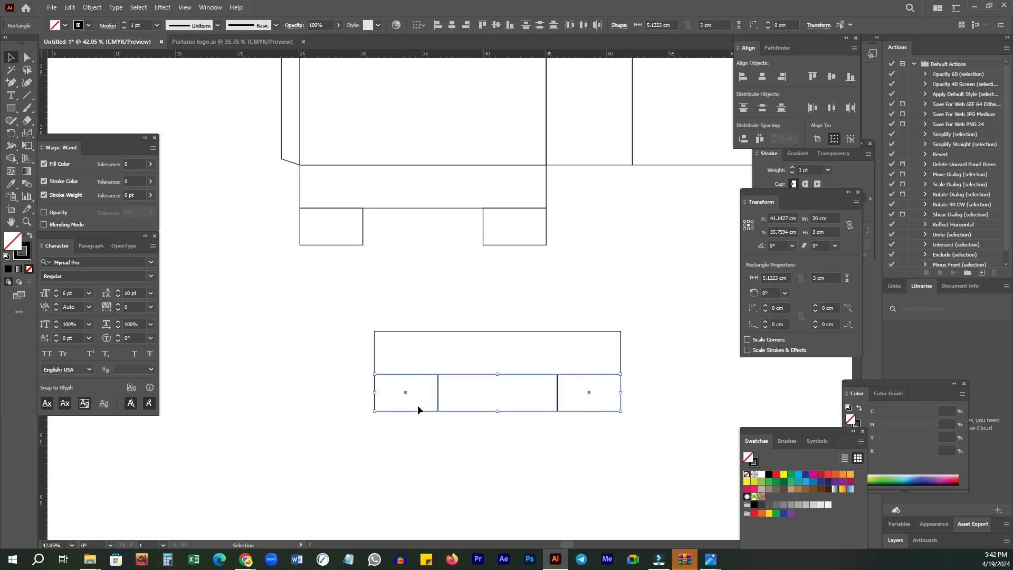
{"action": "key", "text": "Delete"}
- Unite the duplicated flap's upper rectangle and middle tab into one shape with Pathfinder
{"action": "left_click_drag", "start_coordinate": [371, 479], "coordinate": [646, 359]}
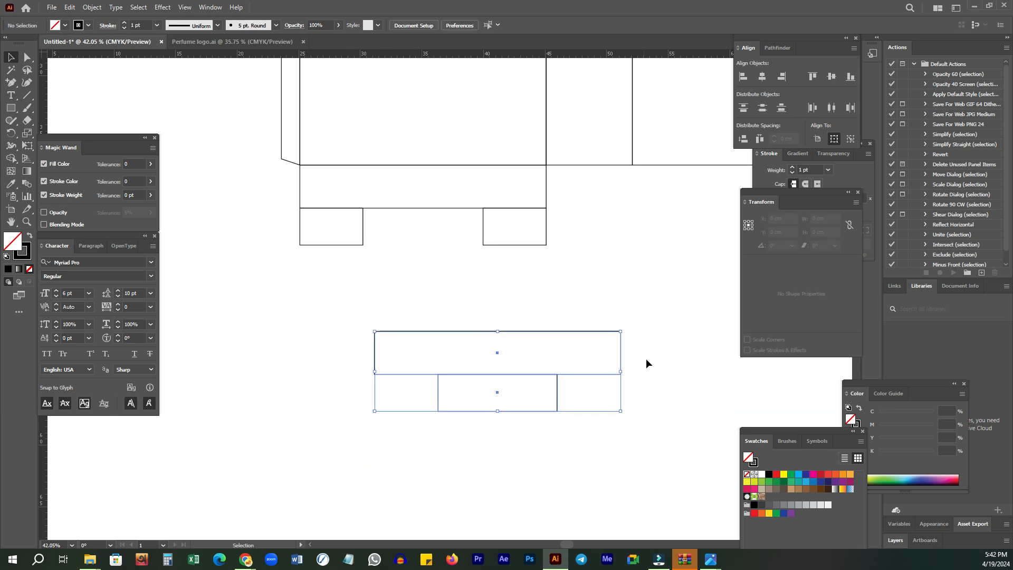
{"action": "left_click", "coordinate": [778, 48]}
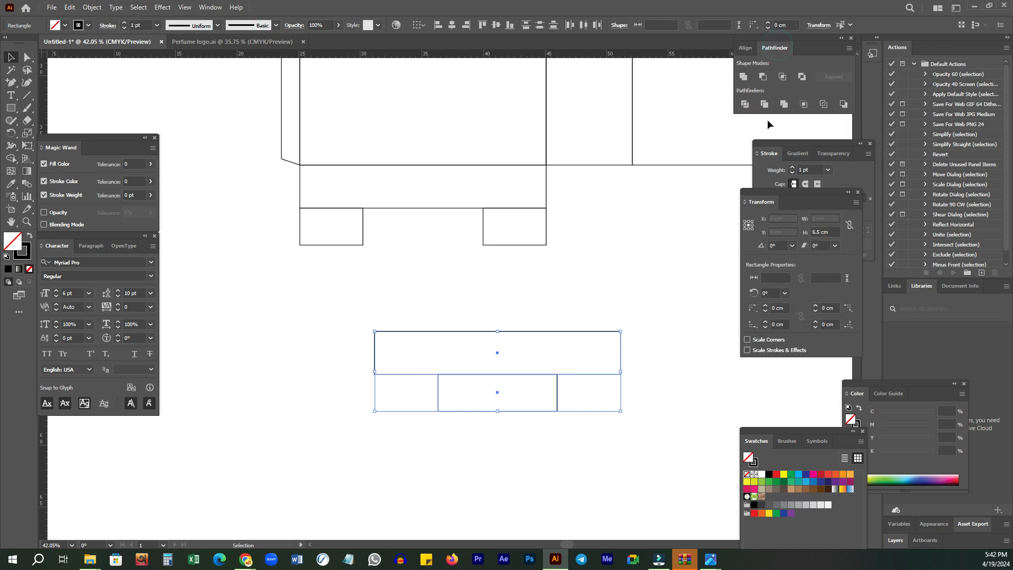
{"action": "left_click", "coordinate": [746, 77]}
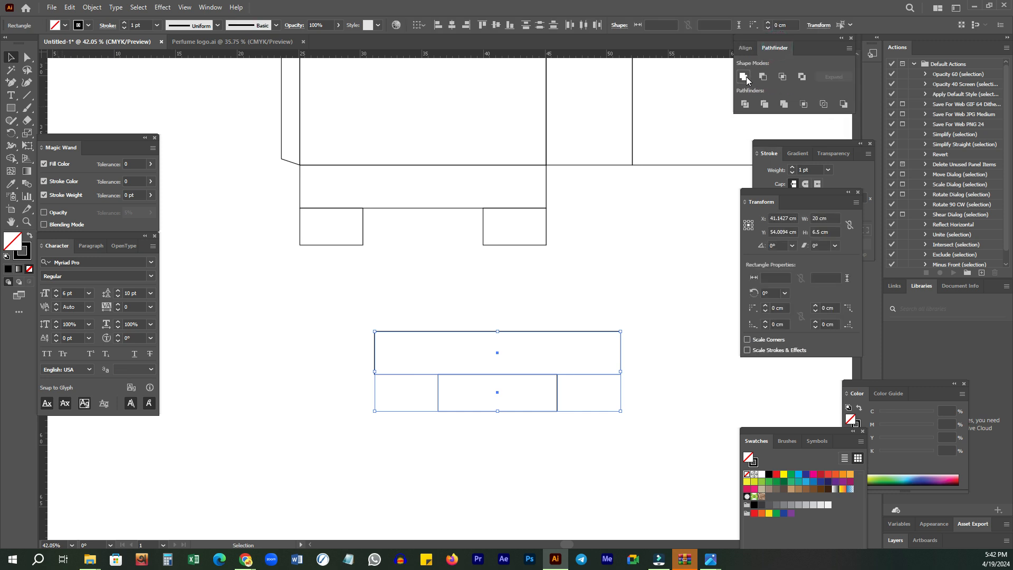
- Remove the two outer lower corner anchor points of the united flap to slant its sides towards the middle tab
{"action": "key", "text": "a"}
{"action": "left_click_drag", "start_coordinate": [610, 380], "coordinate": [633, 370]}
{"action": "left_click_drag", "start_coordinate": [343, 407], "coordinate": [378, 369]}
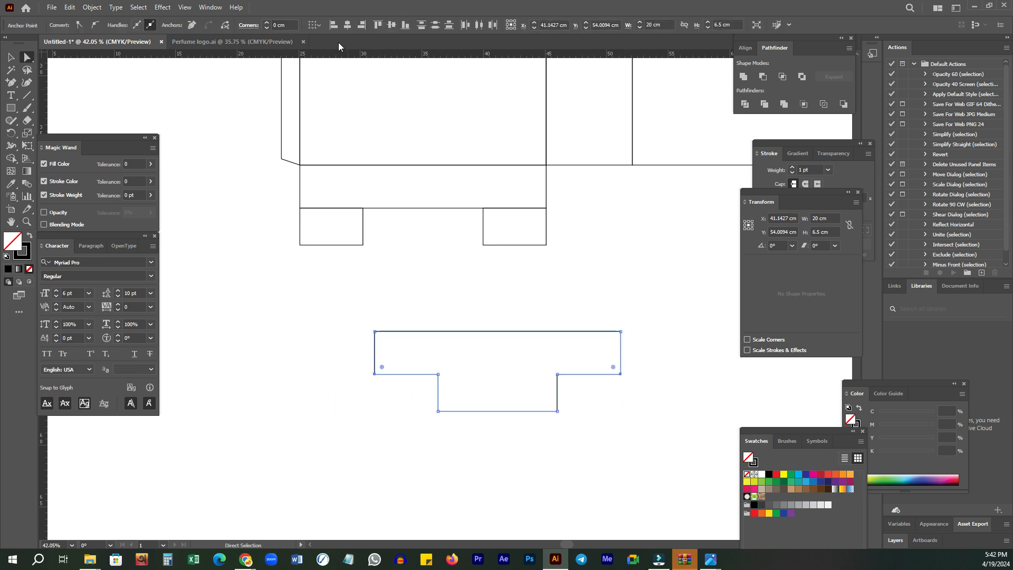
{"action": "left_click", "coordinate": [193, 26]}
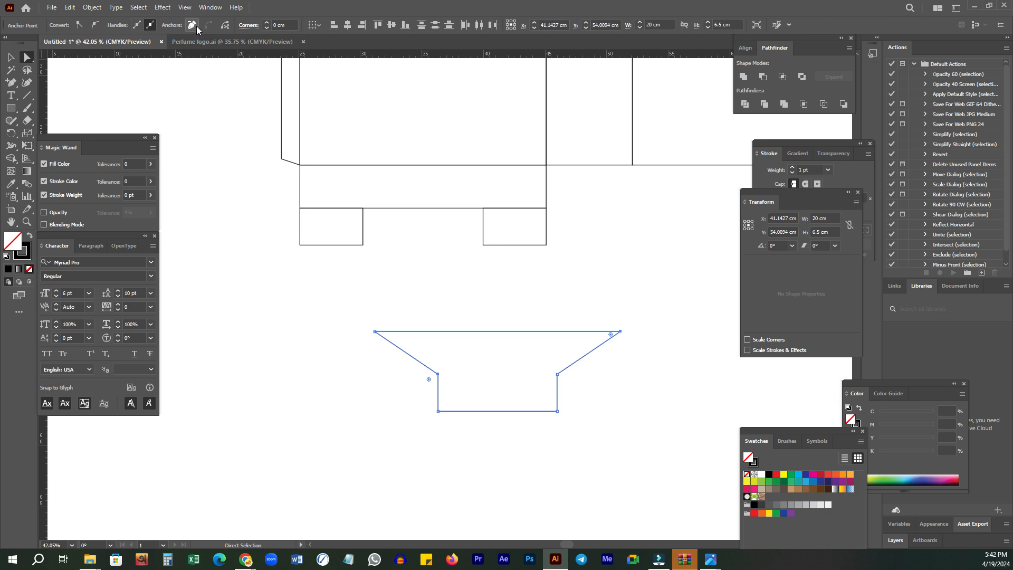
- Merge the original bottom flap's upper rectangle and its two tabs into one shape with the Shape Builder tool
{"action": "key", "text": "v"}
{"action": "left_click_drag", "start_coordinate": [208, 272], "coordinate": [593, 200]}
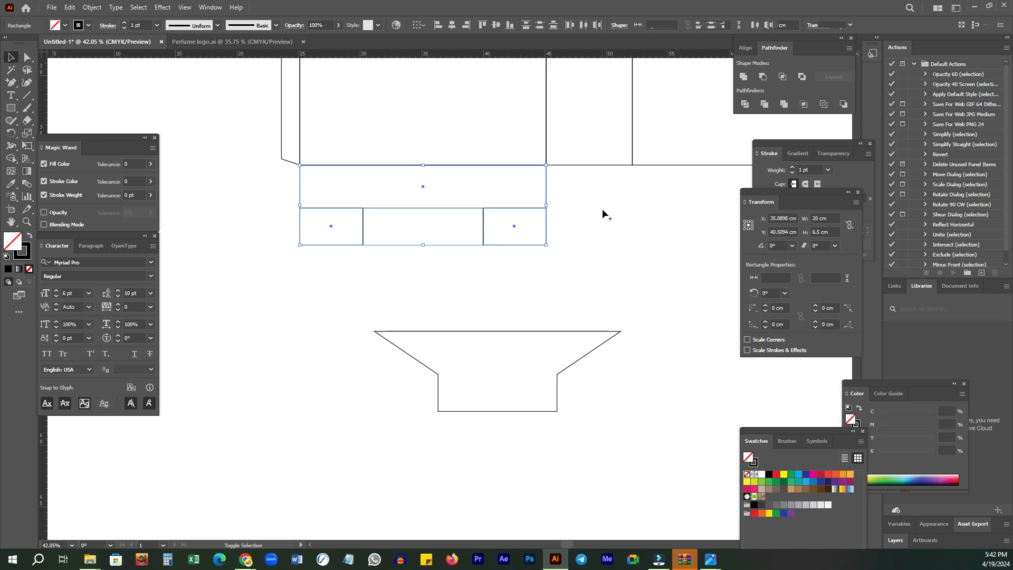
{"action": "key", "text": "shift+m"}
{"action": "mouse_move", "coordinate": [308, 236]}
{"action": "left_mouse_down"}
{"action": "mouse_move", "coordinate": [392, 181]}
{"action": "mouse_move", "coordinate": [484, 193]}
{"action": "mouse_move", "coordinate": [523, 213]}
{"action": "mouse_move", "coordinate": [523, 227]}
{"action": "mouse_move", "coordinate": [475, 241]}
{"action": "left_mouse_up"}
{"action": "left_click", "coordinate": [483, 280], "text": "ctrl"}
{"action": "left_click", "coordinate": [496, 270], "text": "ctrl"}
{"action": "left_click", "coordinate": [466, 288], "text": "ctrl+alt"}
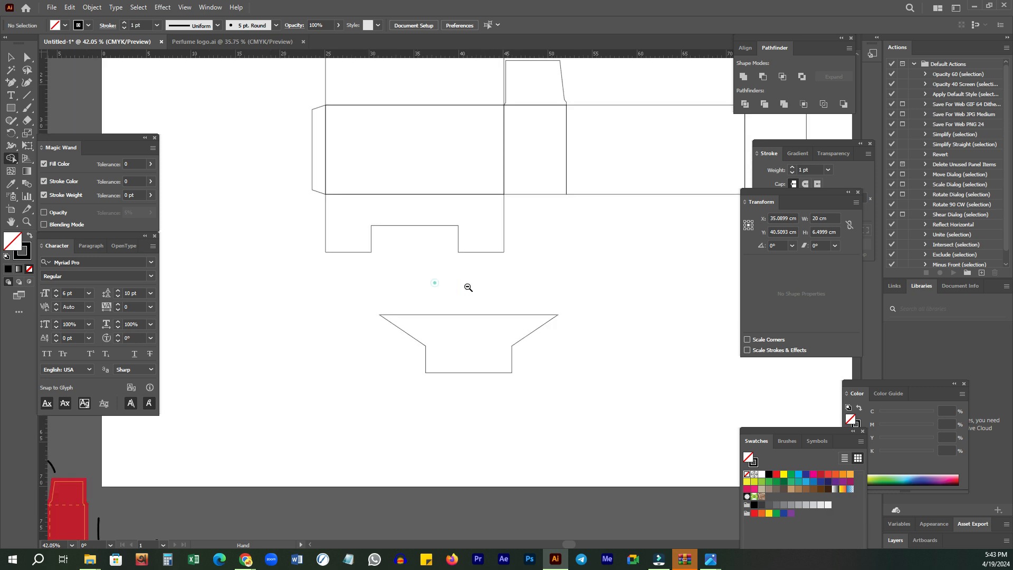
- Move the slanted flap sideways, towards the glue-tab side of the die-line
{"action": "key", "text": "v"}
{"action": "left_click_drag", "start_coordinate": [461, 319], "coordinate": [353, 321]}
{"action": "left_click_drag", "start_coordinate": [515, 278], "coordinate": [481, 312]}
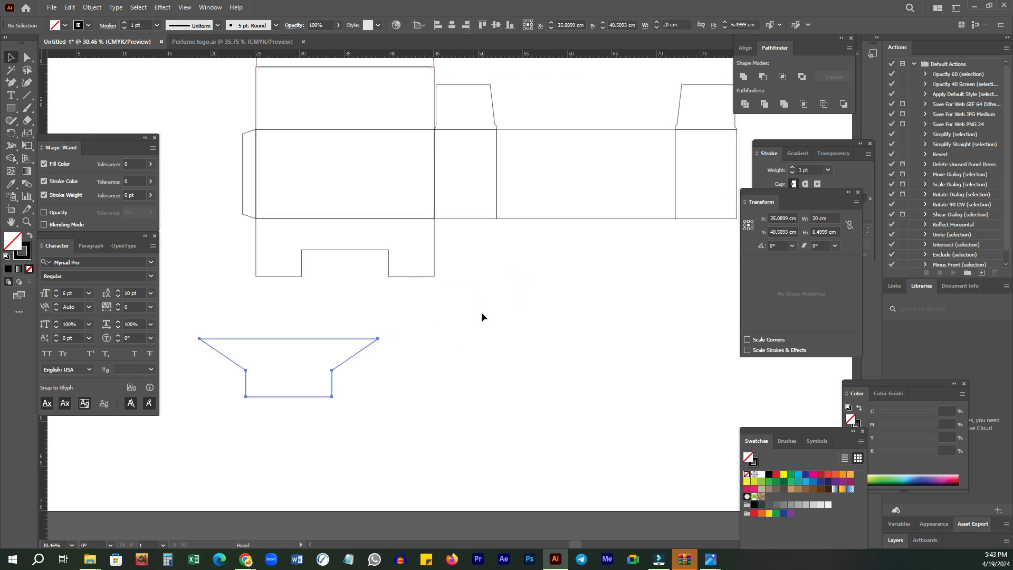
- Duplicate the 7 cm wide side panel directly below itself and set the copy's height to 7/2 (3.5 cm), anchored at its upper edge
{"action": "left_click_drag", "start_coordinate": [468, 225], "coordinate": [498, 325]}
{"action": "key", "text": "ctrl+space"}
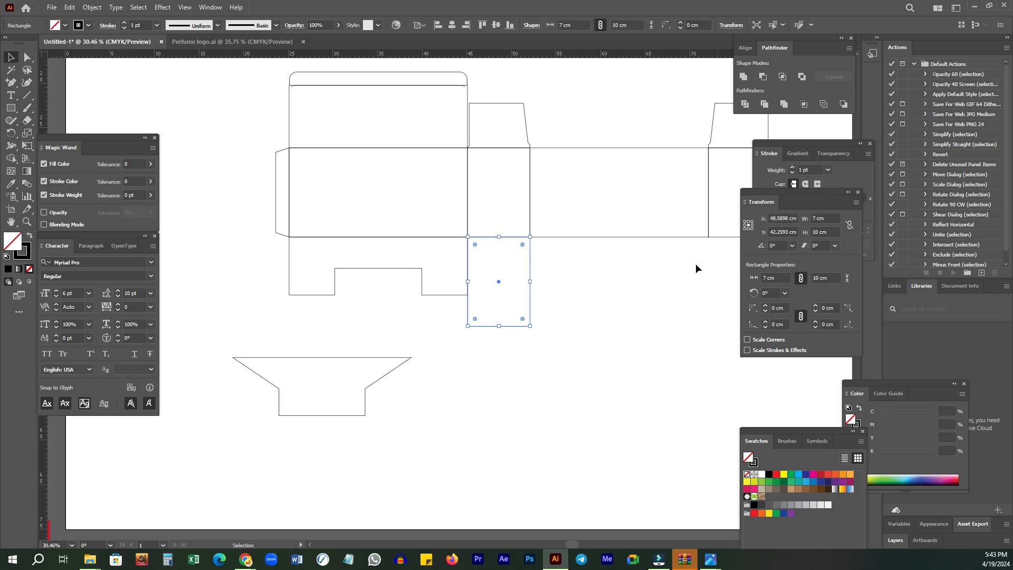
{"action": "left_click", "coordinate": [748, 221]}
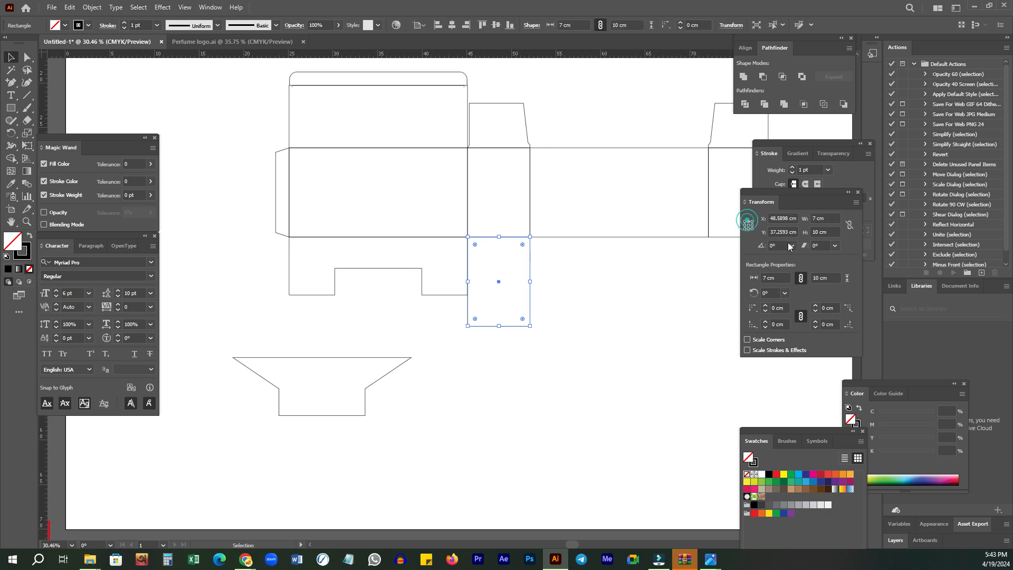
{"action": "left_click", "coordinate": [826, 234]}
{"action": "type", "text": "7"}
{"action": "key", "text": "Return"}
{"action": "left_click", "coordinate": [825, 232]}
{"action": "type", "text": "/2"}
{"action": "key", "text": "Return"}
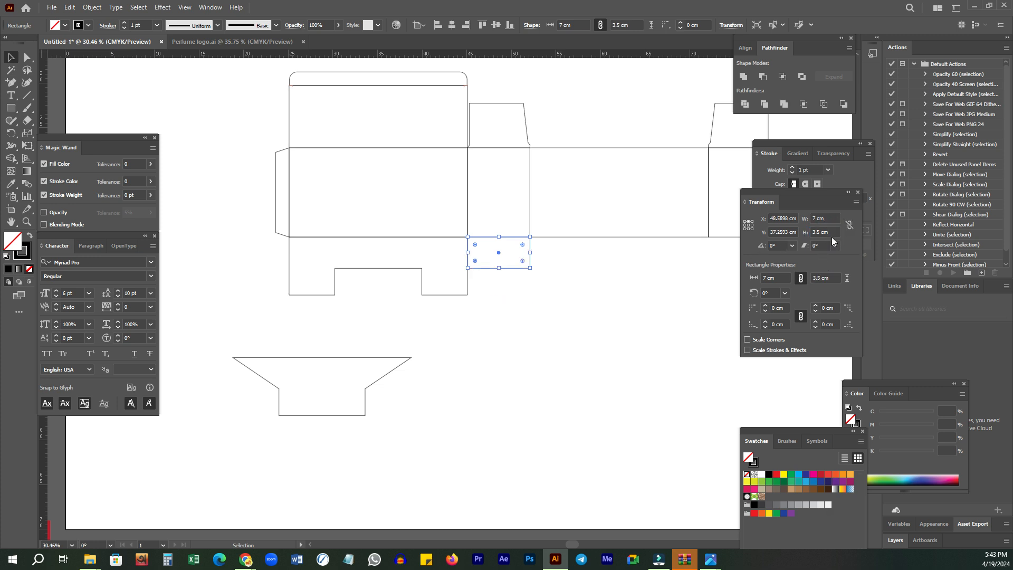
- Duplicate the 7 × 3.5 cm side-flap rectangle directly below itself and select the copy
{"action": "key", "text": "z"}
{"action": "left_click_drag", "start_coordinate": [500, 280], "coordinate": [628, 217]}
{"action": "key", "text": "space"}
{"action": "left_click_drag", "start_coordinate": [579, 249], "coordinate": [530, 334]}
{"action": "key", "text": "v"}
{"action": "left_click", "coordinate": [540, 275]}
{"action": "left_click_drag", "start_coordinate": [597, 202], "coordinate": [544, 195]}
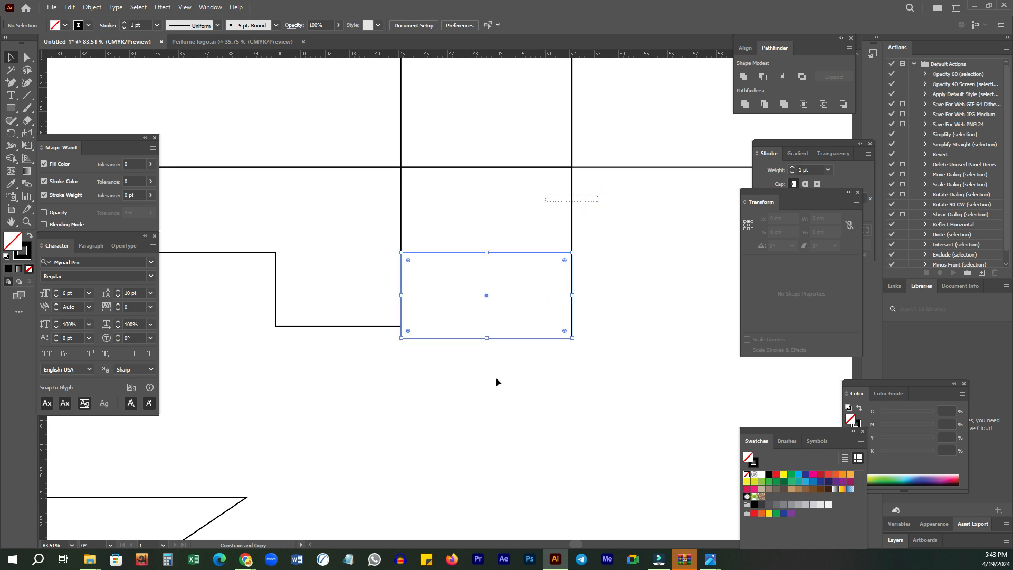
{"action": "left_click_drag", "start_coordinate": [478, 376], "coordinate": [505, 313]}
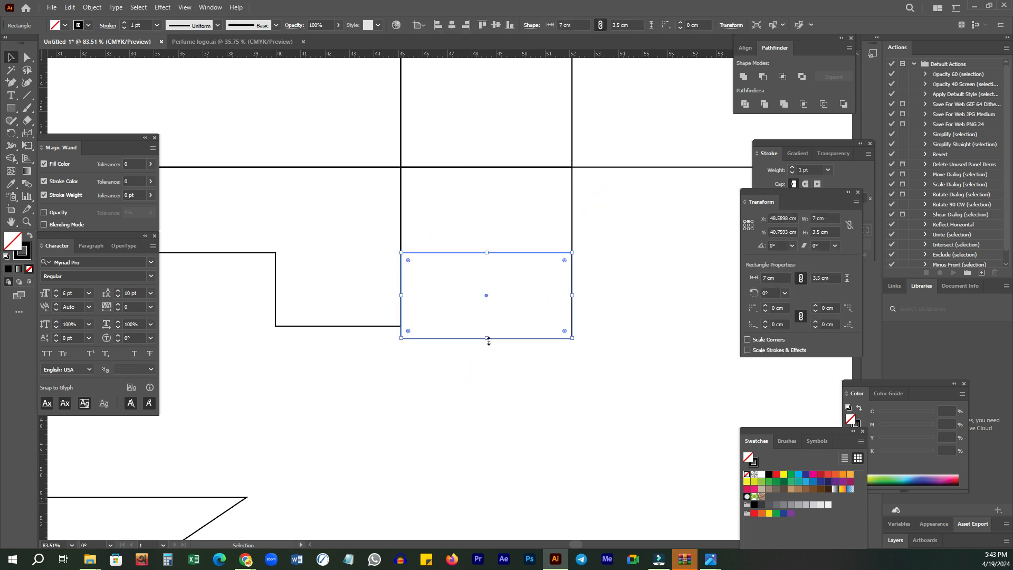
- Try reducing the lower copy's height by 0.5 to 3 cm and halving its width to 3.5 cm
{"action": "left_click", "coordinate": [833, 230]}
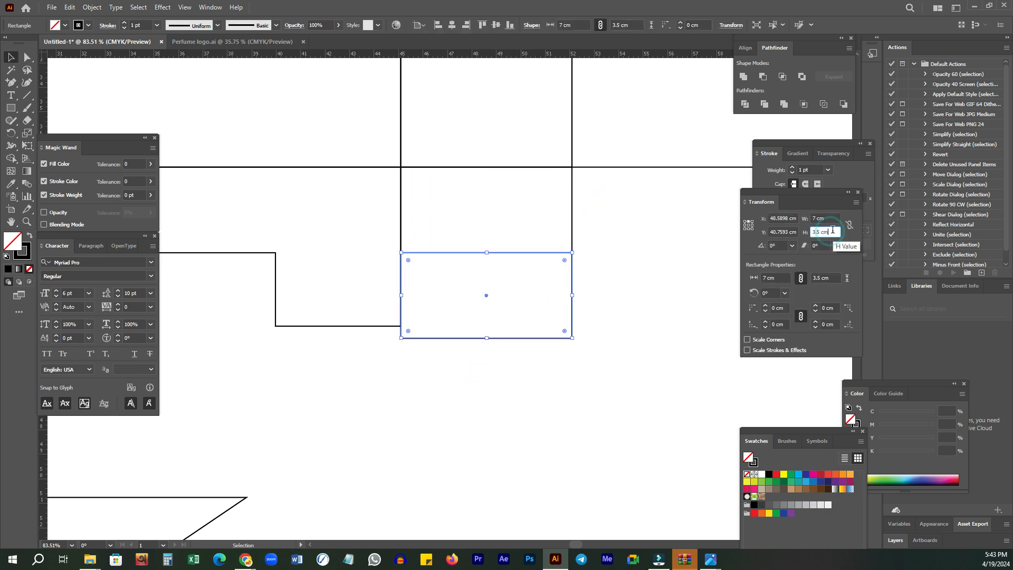
{"action": "type", "text": "-.5"}
{"action": "key", "text": "Return"}
{"action": "left_click_drag", "start_coordinate": [515, 372], "coordinate": [607, 308]}
{"action": "left_click", "coordinate": [748, 225]}
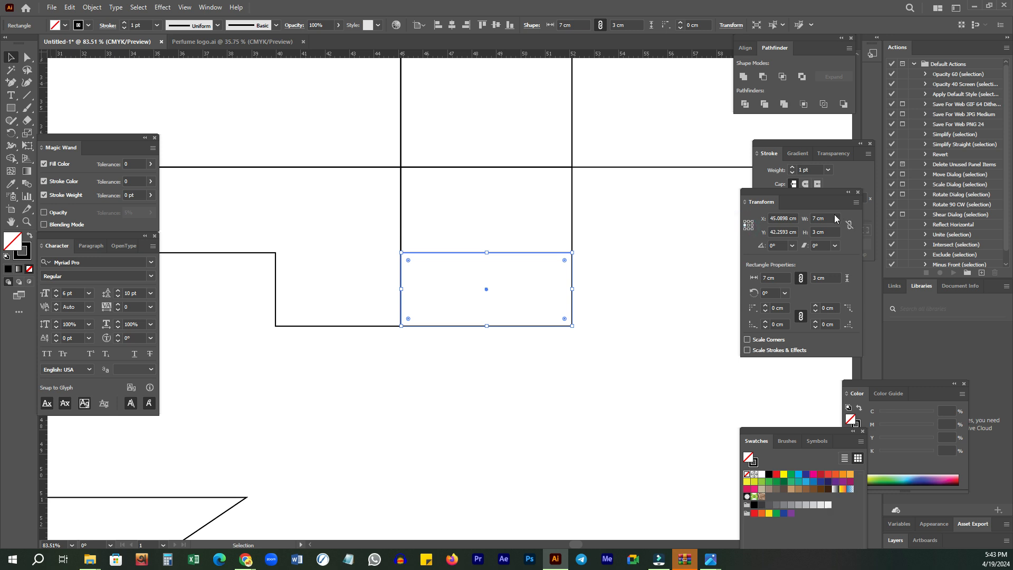
{"action": "key", "text": "Return"}
{"action": "left_click", "coordinate": [836, 219]}
{"action": "type", "text": "/2"}
{"action": "key", "text": "Return"}
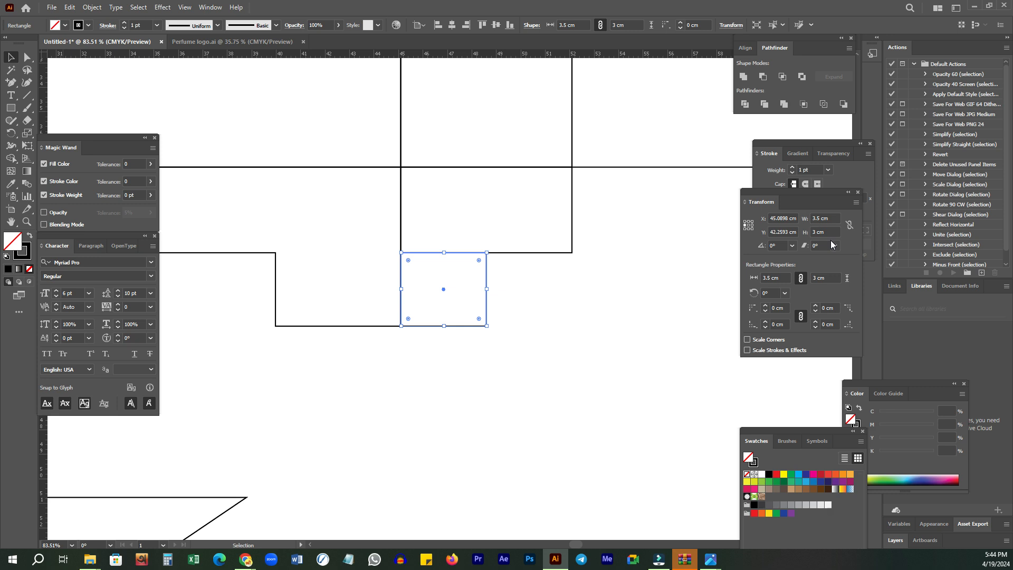
- Undo the lower copy's width and height changes and delete that copy
{"action": "key", "text": "ctrl+z"}
{"action": "key", "text": "ctrl+z"}
{"action": "left_click_drag", "start_coordinate": [616, 187], "coordinate": [504, 385]}
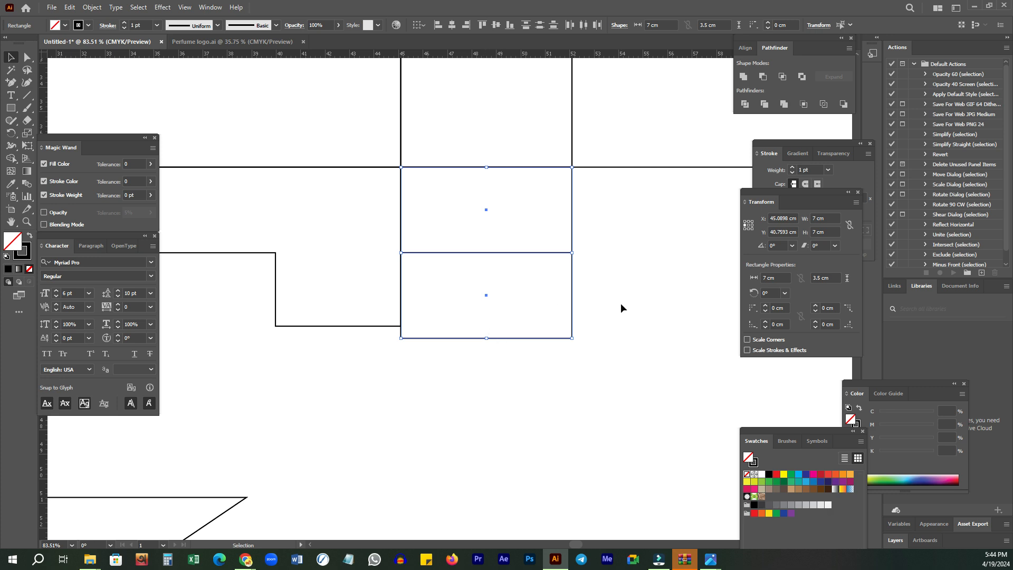
{"action": "left_click", "coordinate": [610, 310]}
{"action": "left_click_drag", "start_coordinate": [610, 298], "coordinate": [550, 324]}
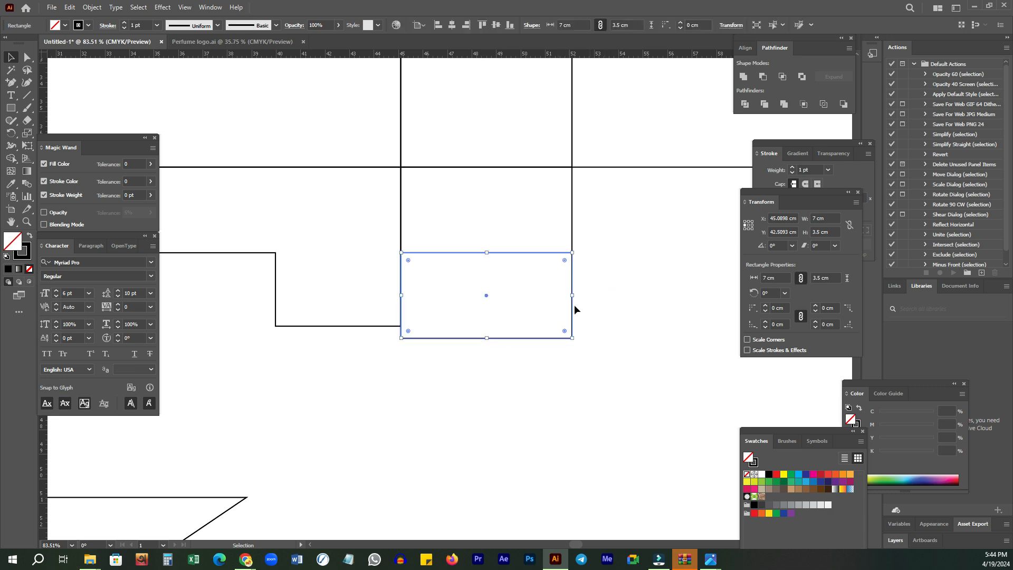
{"action": "key", "text": "Delete"}
- Set the remaining side-flap rectangle's height to 7 cm and halve it to 3.5 cm
{"action": "left_click", "coordinate": [618, 236], "text": "ctrl"}
{"action": "left_click_drag", "start_coordinate": [468, 266], "coordinate": [568, 257]}
{"action": "left_click_drag", "start_coordinate": [322, 294], "coordinate": [569, 253]}
{"action": "key", "text": "v"}
{"action": "left_click_drag", "start_coordinate": [628, 192], "coordinate": [479, 292]}
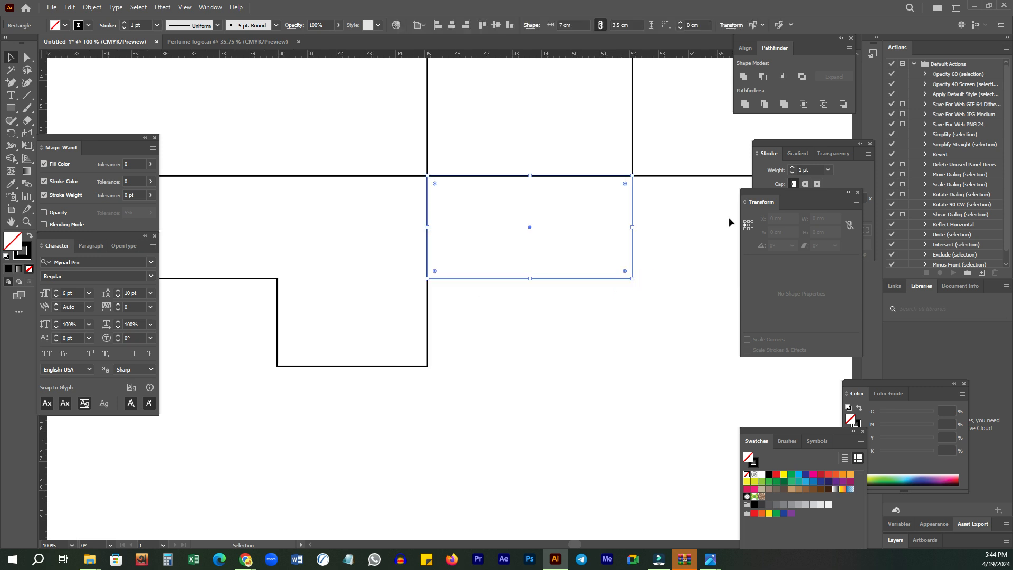
{"action": "double_click", "coordinate": [821, 231]}
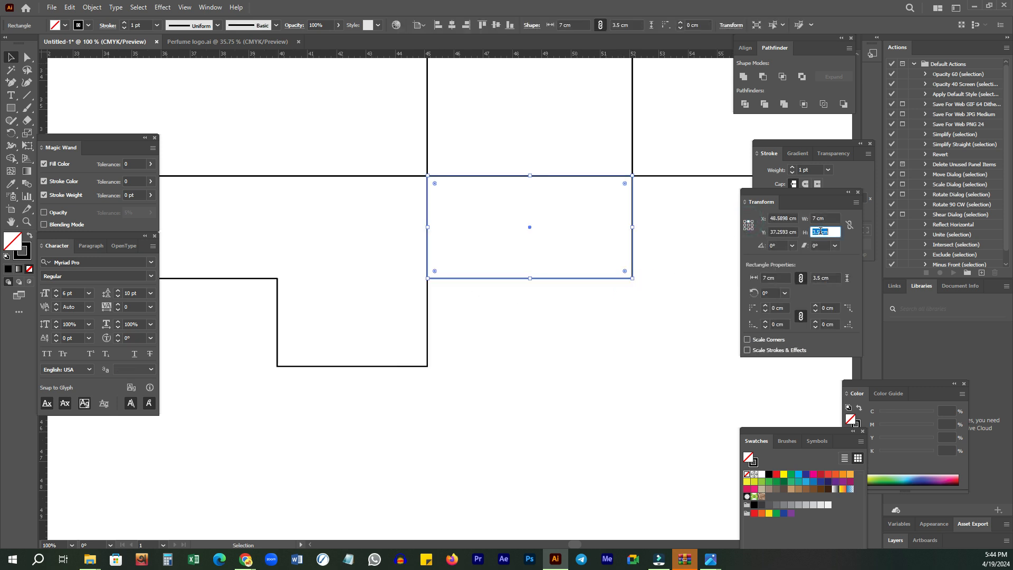
{"action": "type", "text": "7"}
{"action": "key", "text": "Return"}
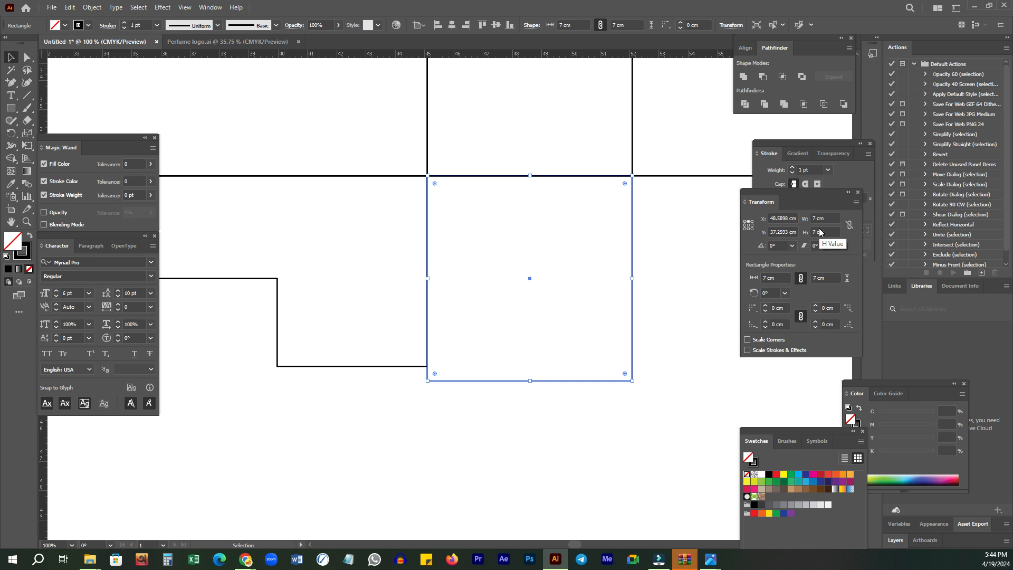
{"action": "left_click", "coordinate": [838, 231]}
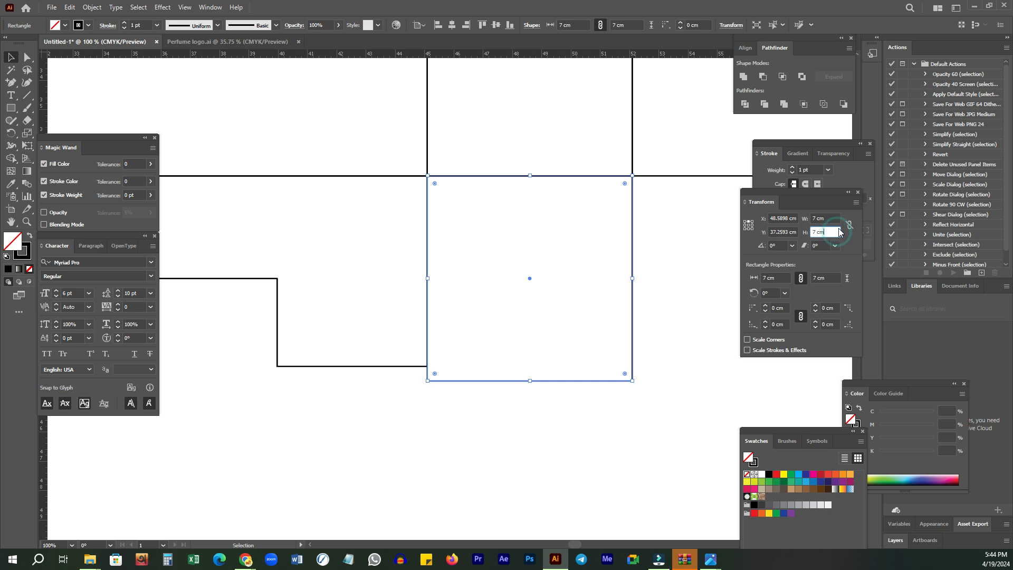
{"action": "type", "text": "/2"}
{"action": "key", "text": "Return"}
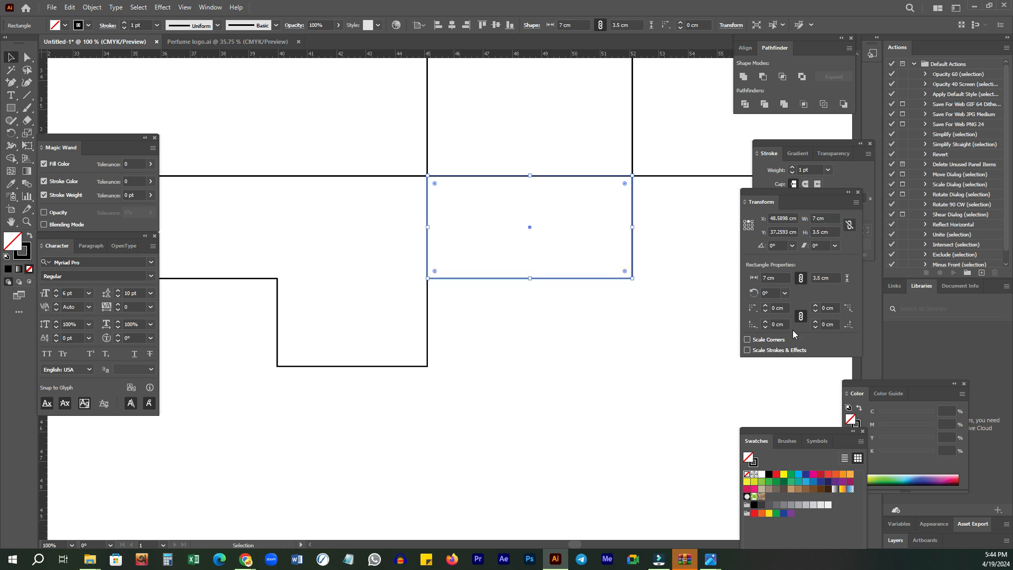
- Duplicate the side-flap rectangle directly below itself and reduce the copy's height to 3 cm
{"action": "left_click_drag", "start_coordinate": [606, 329], "coordinate": [569, 324]}
{"action": "left_click", "coordinate": [563, 318]}
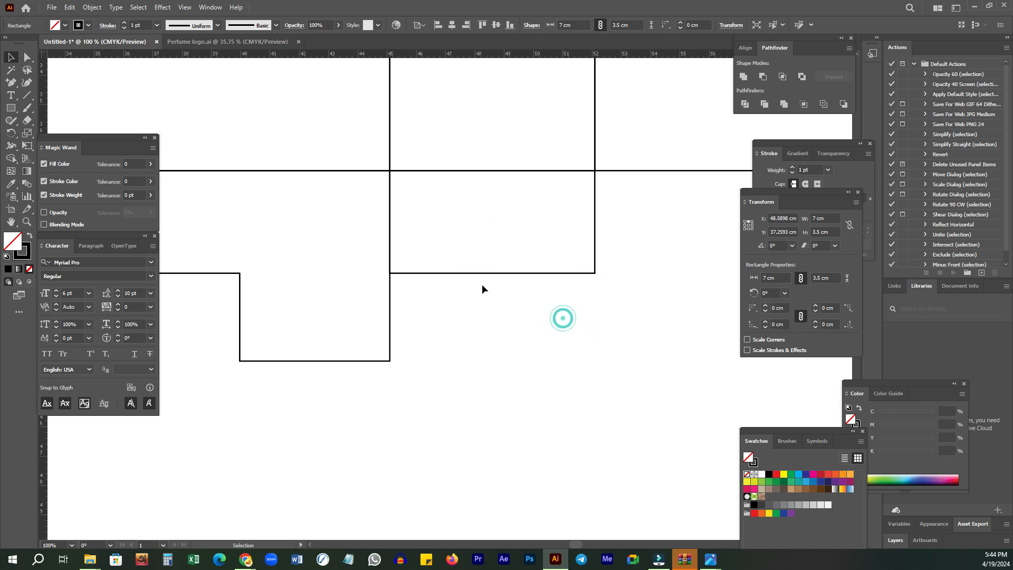
{"action": "left_click", "coordinate": [505, 273]}
{"action": "left_click_drag", "start_coordinate": [505, 274], "coordinate": [496, 378]}
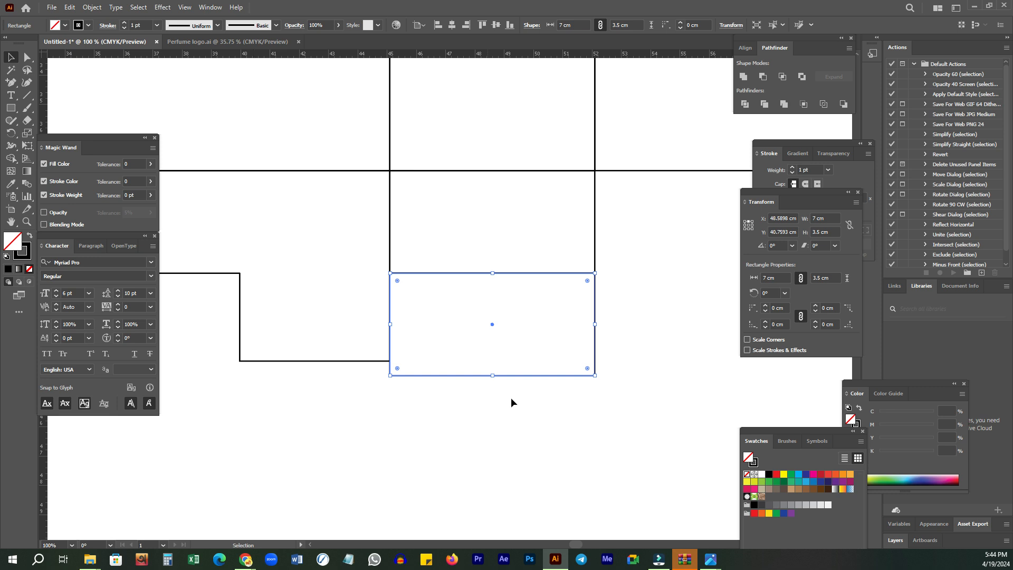
{"action": "left_click", "coordinate": [827, 234]}
{"action": "key", "text": "Return"}
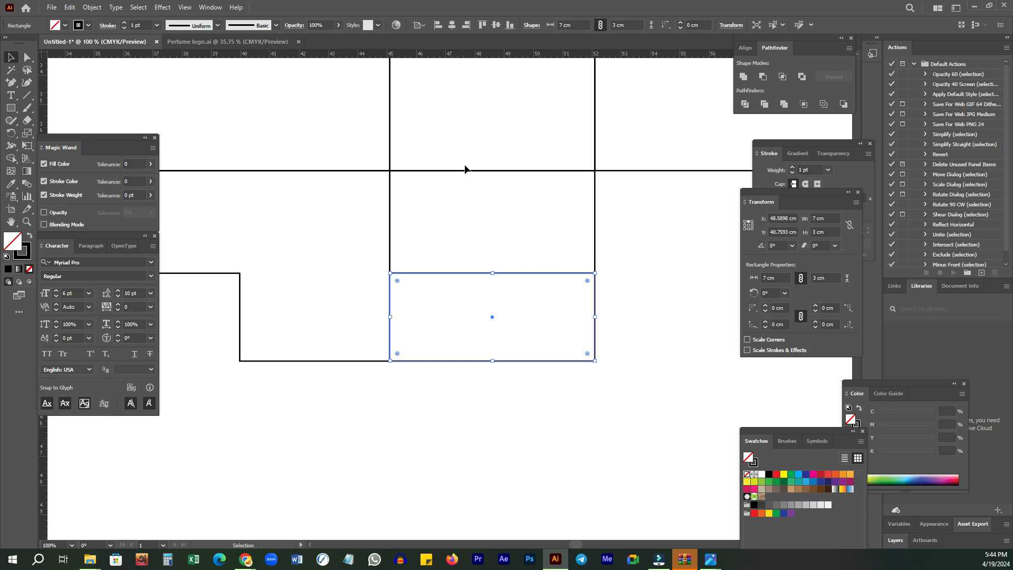
- Draw a vertical line about 8.25 cm long through both stacked side-flap rectangles, slightly off their centre towards the notched flap
{"action": "left_click", "coordinate": [27, 95]}
{"action": "left_click_drag", "start_coordinate": [472, 403], "coordinate": [472, 161]}
{"action": "key", "text": "v"}
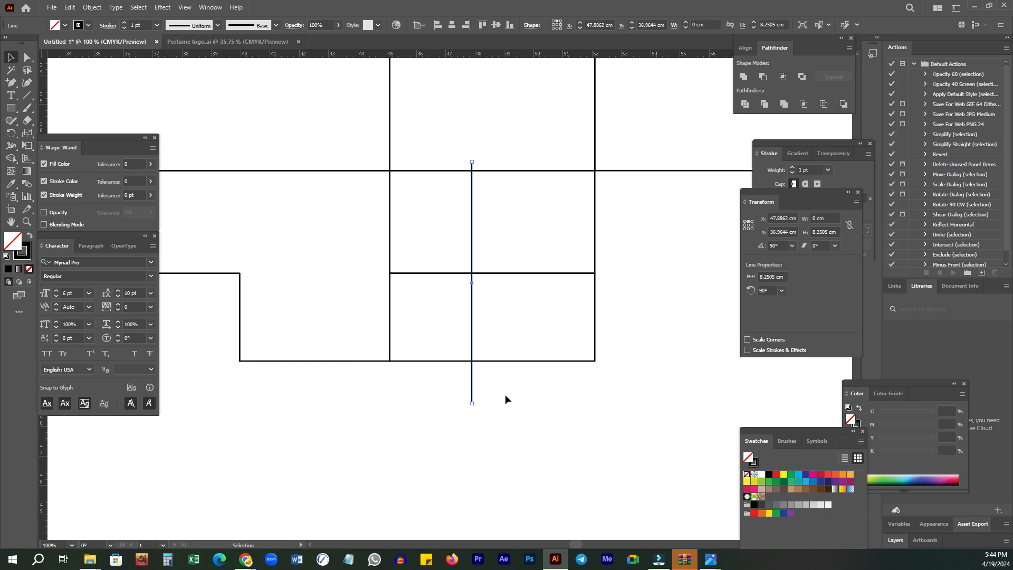
- Select the vertical line together with the two stacked side-flap rectangles
{"action": "left_click_drag", "start_coordinate": [436, 427], "coordinate": [548, 386]}
{"action": "left_click", "coordinate": [595, 203]}
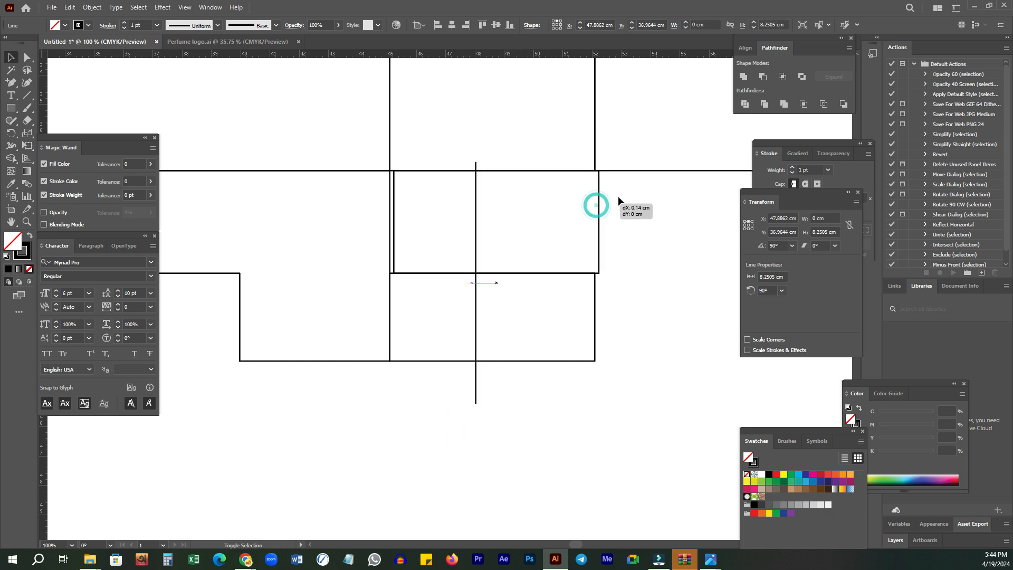
{"action": "left_click", "coordinate": [597, 222]}
{"action": "left_click", "coordinate": [592, 205]}
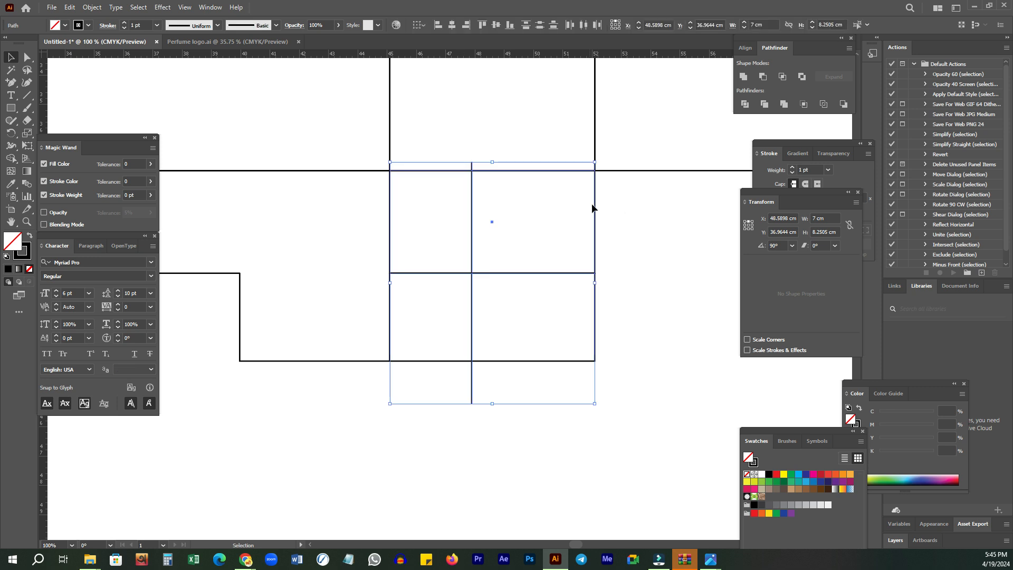
- Centre the vertical line horizontally on the upper side-flap rectangle, using that rectangle as the key object
{"action": "left_click", "coordinate": [595, 204]}
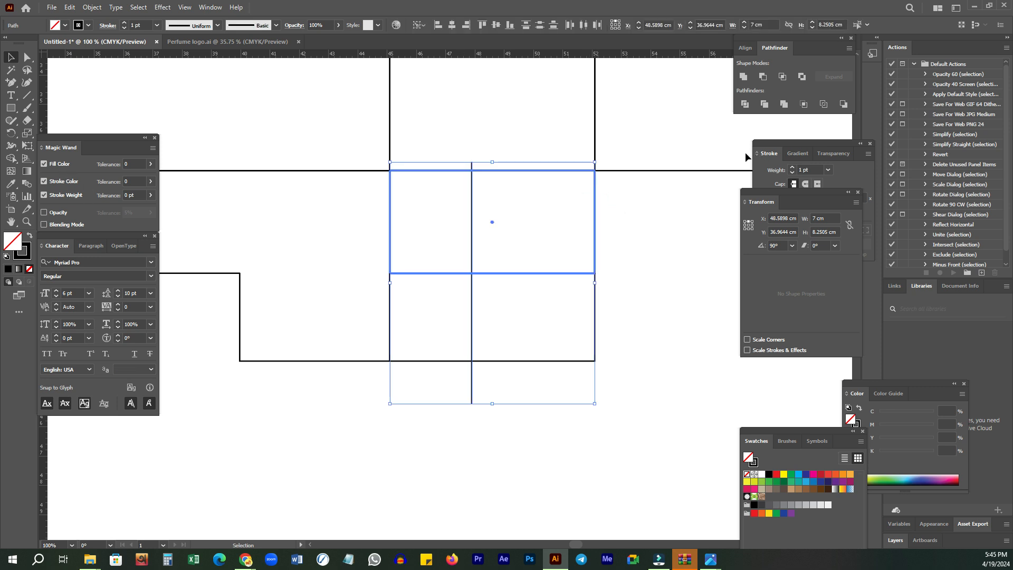
{"action": "left_click", "coordinate": [747, 47]}
{"action": "left_click", "coordinate": [762, 77]}
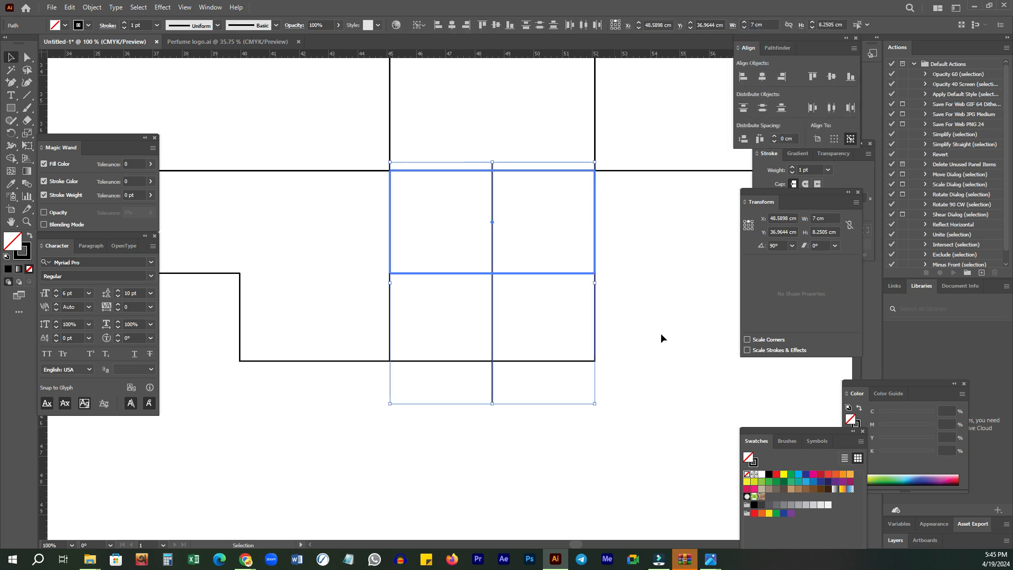
{"action": "left_click", "coordinate": [660, 333]}
- Halve the lower side-flap rectangle's width to 3.5 cm, keeping its left edge fixed
{"action": "left_click", "coordinate": [547, 326]}
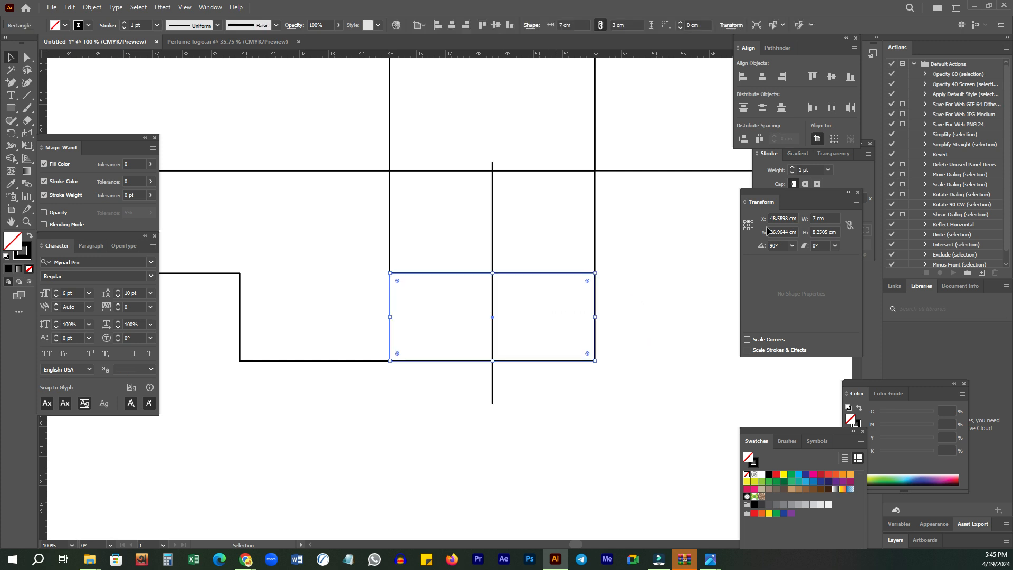
{"action": "left_click", "coordinate": [745, 229]}
{"action": "left_click", "coordinate": [824, 218]}
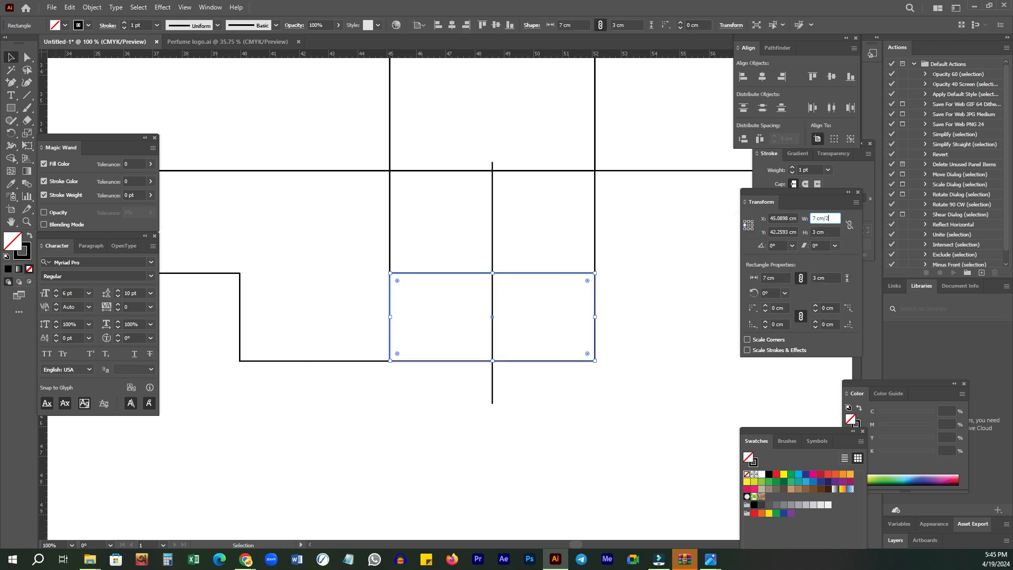
{"action": "type", "text": "/2"}
{"action": "key", "text": "Return"}
{"action": "left_click", "coordinate": [498, 440]}
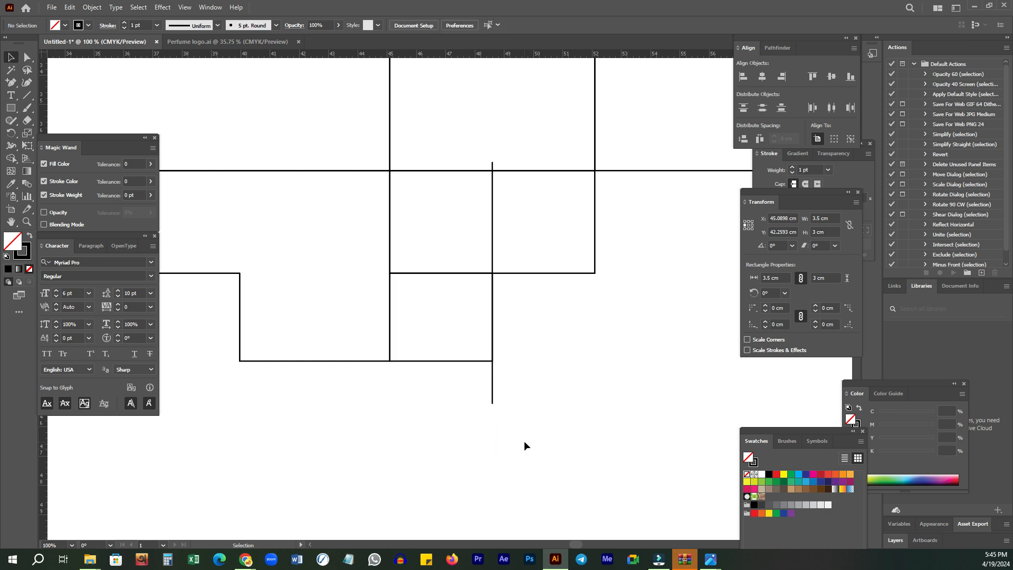
- Delete the vertical guide line and merge the two stacked rectangles into one side-flap outline with Shape Builder
{"action": "left_click_drag", "start_coordinate": [463, 398], "coordinate": [473, 236]}
{"action": "key", "text": "Delete"}
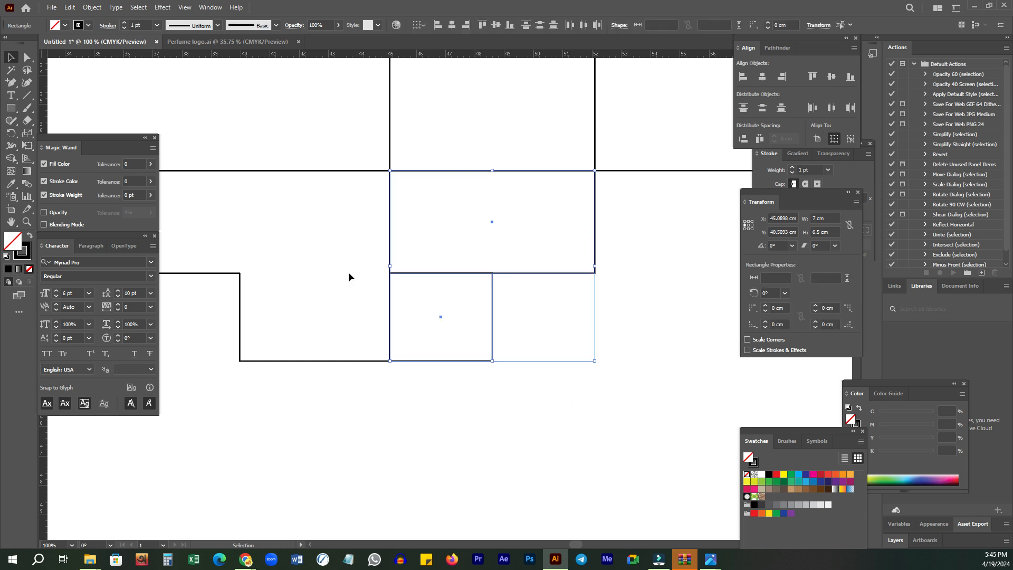
{"action": "left_click", "coordinate": [11, 157]}
{"action": "mouse_move", "coordinate": [419, 324]}
{"action": "left_mouse_down"}
{"action": "mouse_move", "coordinate": [446, 234]}
{"action": "mouse_move", "coordinate": [523, 232]}
{"action": "mouse_move", "coordinate": [543, 311]}
{"action": "left_mouse_up"}
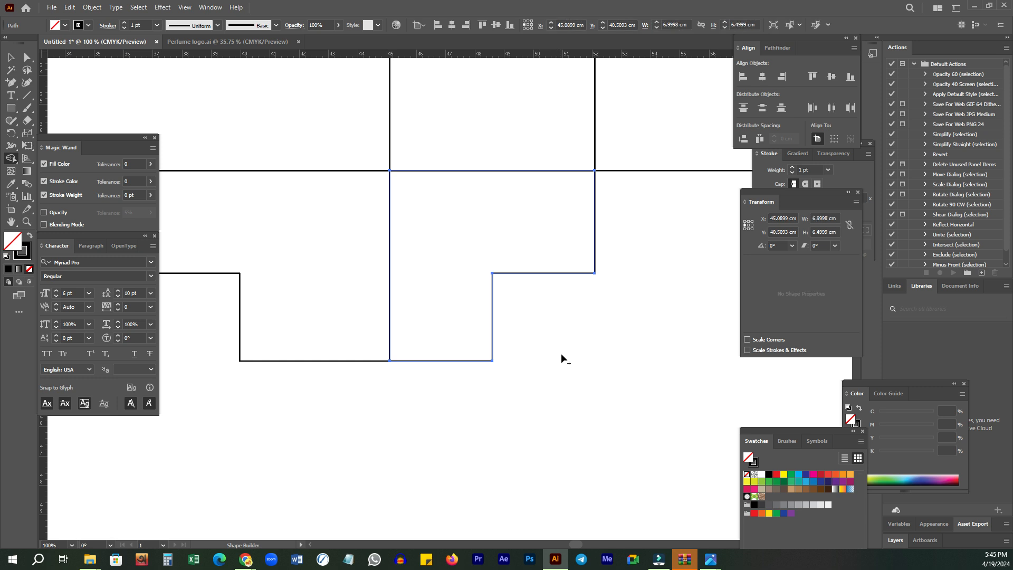
{"action": "key", "text": "a"}
{"action": "key", "text": "v"}
{"action": "left_click", "coordinate": [559, 354]}
- Remove the side flap's protruding outer corner anchor, leaving a straight diagonal edge from the fold to the step
{"action": "key", "text": "a"}
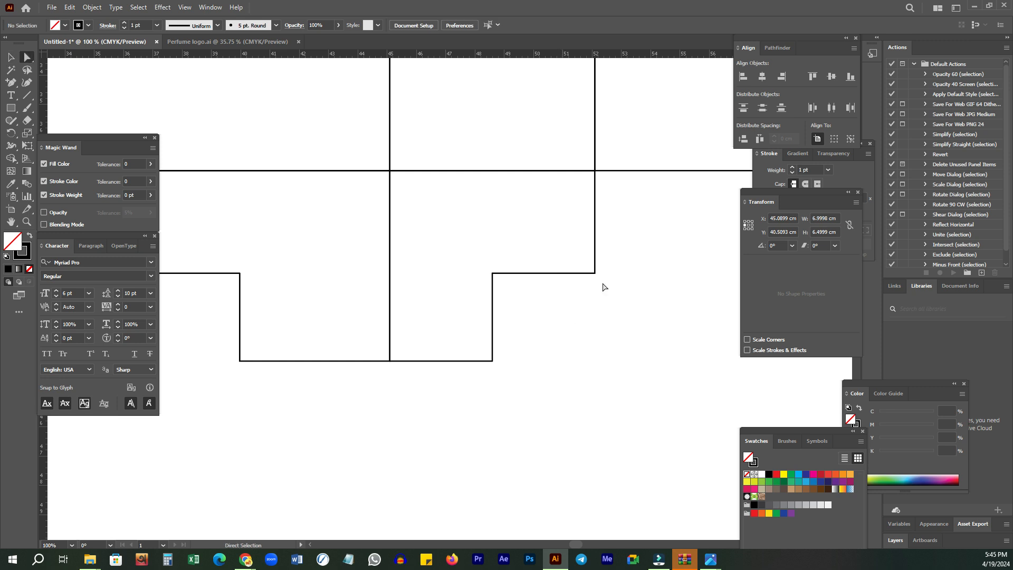
{"action": "left_click_drag", "start_coordinate": [618, 259], "coordinate": [562, 313]}
{"action": "left_click", "coordinate": [208, 24]}
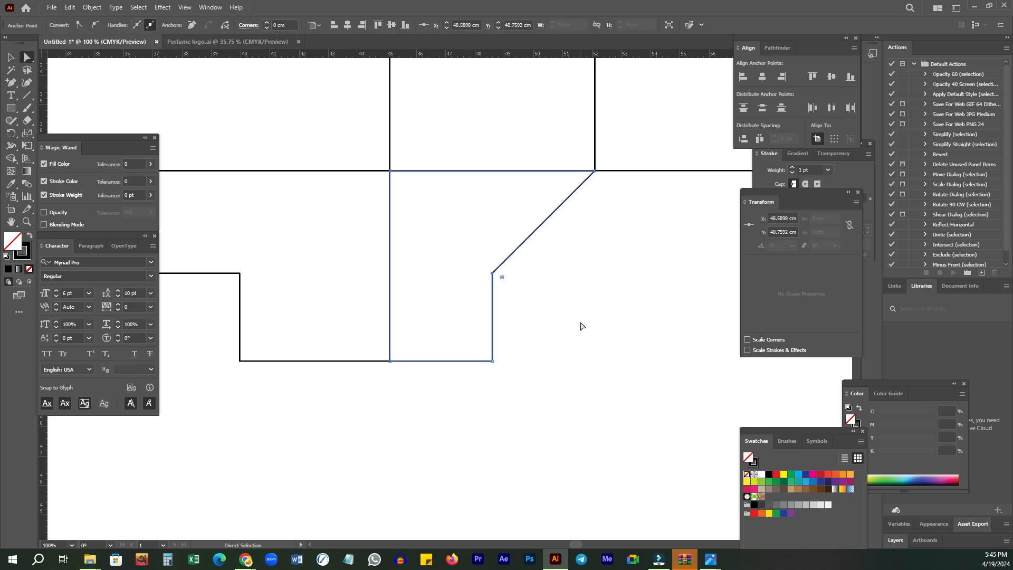
- Shorten the side flap to about 5.78 cm by raising the two anchor points of its bottom edge together
{"action": "key", "text": "z"}
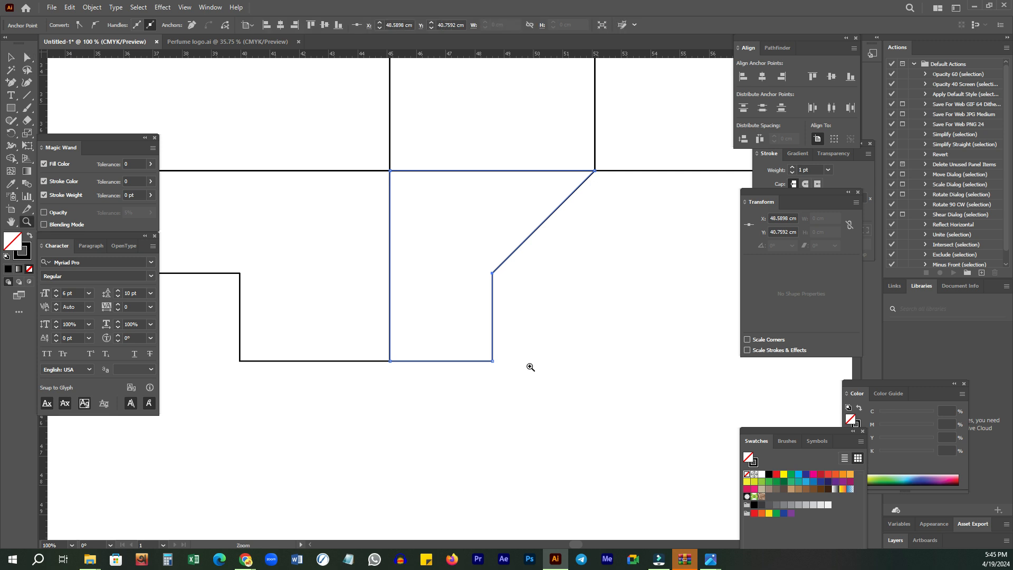
{"action": "key", "text": "a"}
{"action": "left_click", "coordinate": [492, 362]}
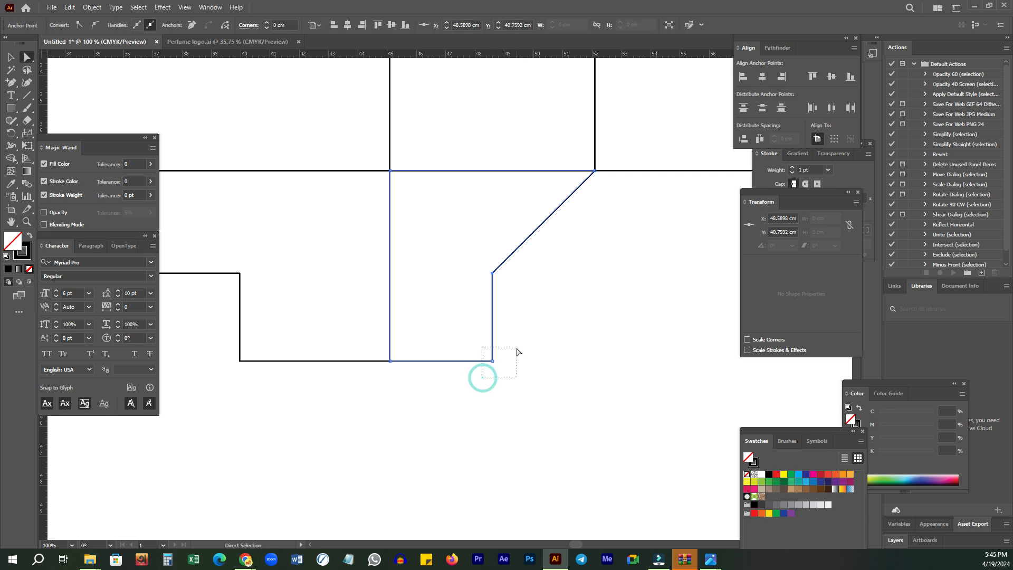
{"action": "left_click", "coordinate": [390, 361], "text": "shift"}
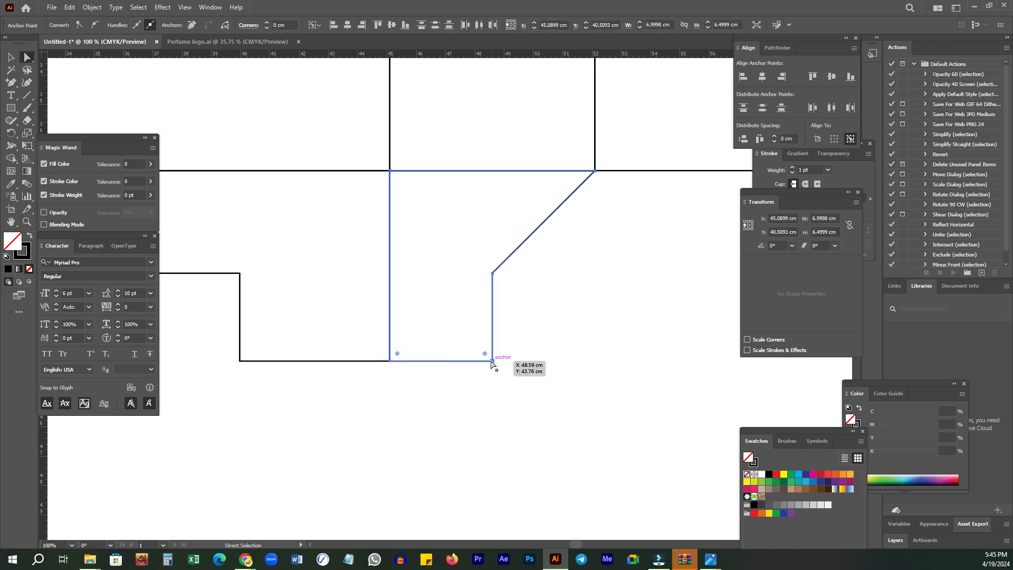
{"action": "left_click_drag", "start_coordinate": [492, 358], "coordinate": [492, 340]}
{"action": "key", "text": "z"}
{"action": "left_click_drag", "start_coordinate": [484, 293], "coordinate": [309, 303]}
{"action": "key", "text": "v"}
{"action": "left_click", "coordinate": [465, 334]}
{"action": "left_click", "coordinate": [497, 324]}
- Move the notched bottom flap off the layout into the empty area beside the tapered flap and rotate it 180°
{"action": "key", "text": "z"}
{"action": "left_click", "coordinate": [511, 305], "text": "alt"}
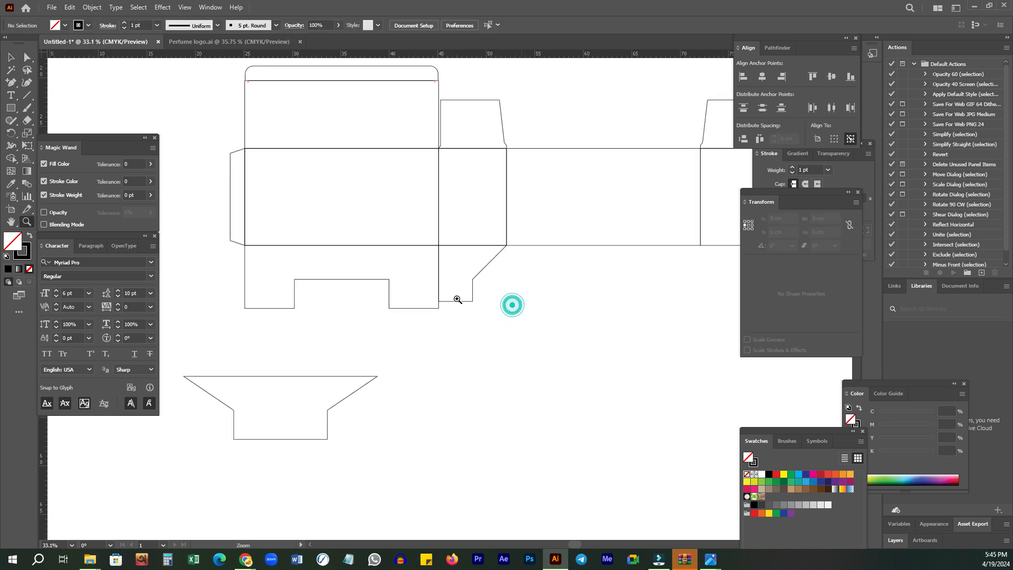
{"action": "left_click_drag", "start_coordinate": [488, 315], "coordinate": [486, 300]}
{"action": "key", "text": "v"}
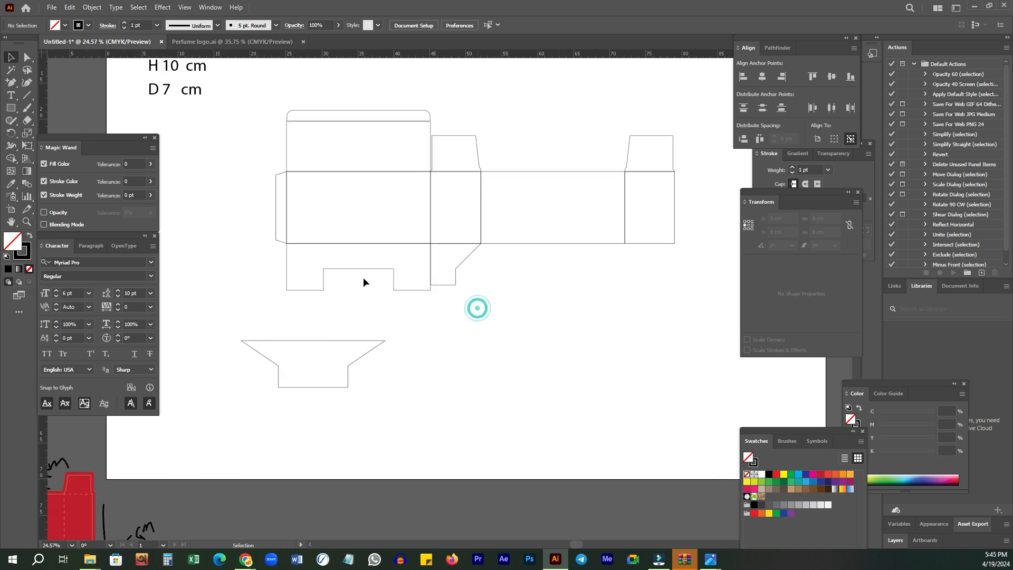
{"action": "left_click_drag", "start_coordinate": [371, 272], "coordinate": [547, 354]}
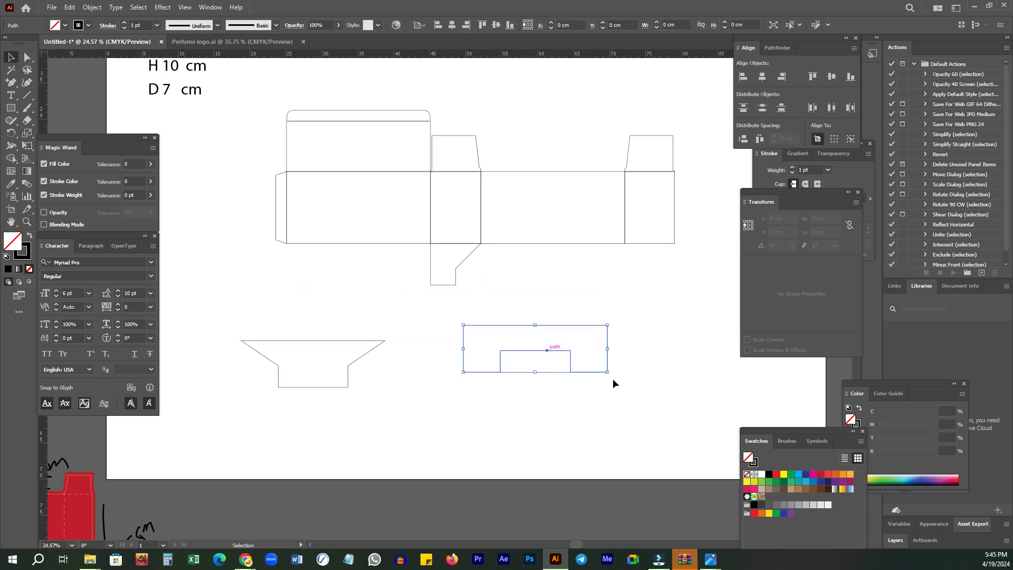
{"action": "left_click_drag", "start_coordinate": [615, 363], "coordinate": [473, 330]}
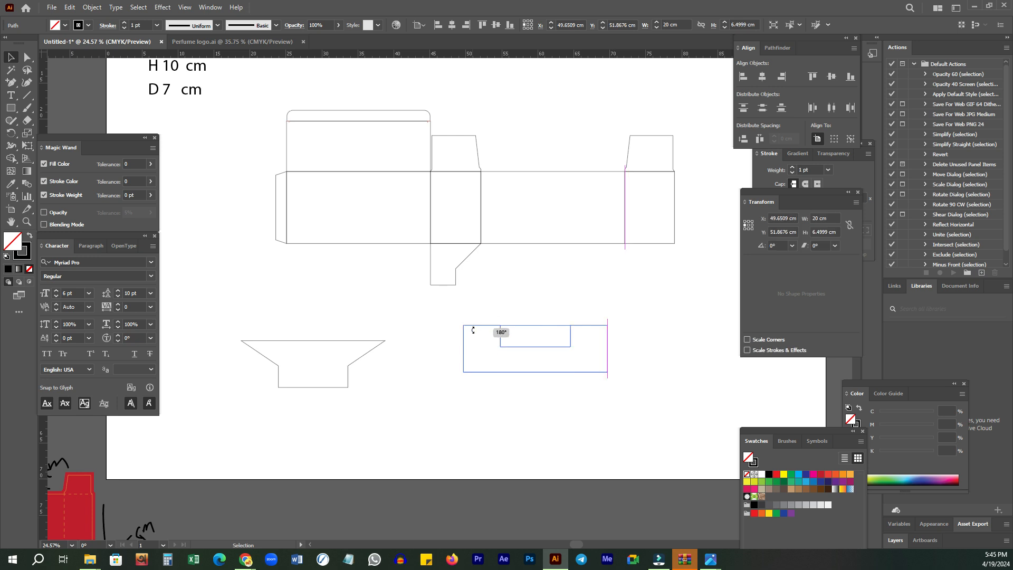
{"action": "left_click", "coordinate": [325, 340]}
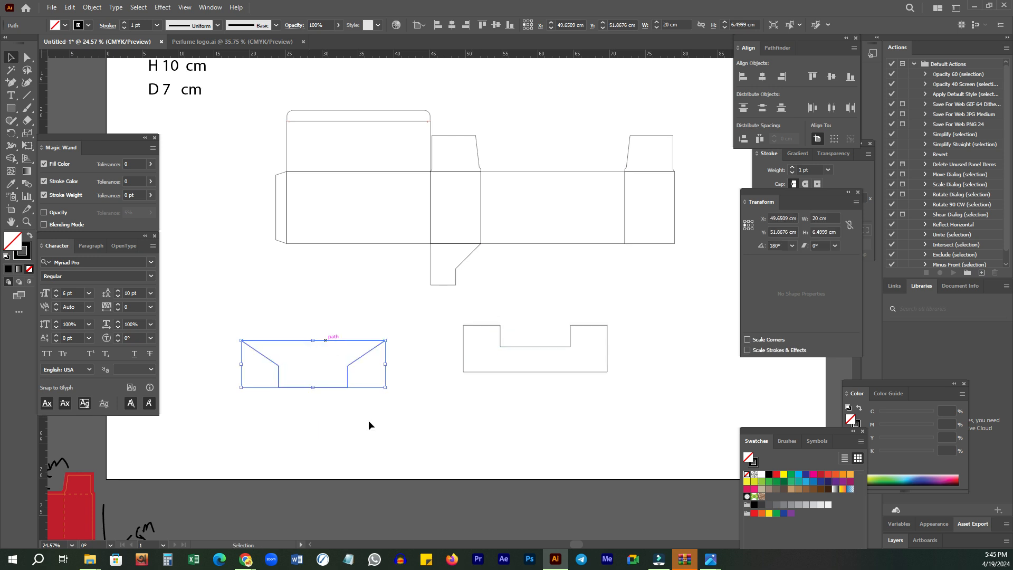
{"action": "key", "text": "ctrl+shift+z"}
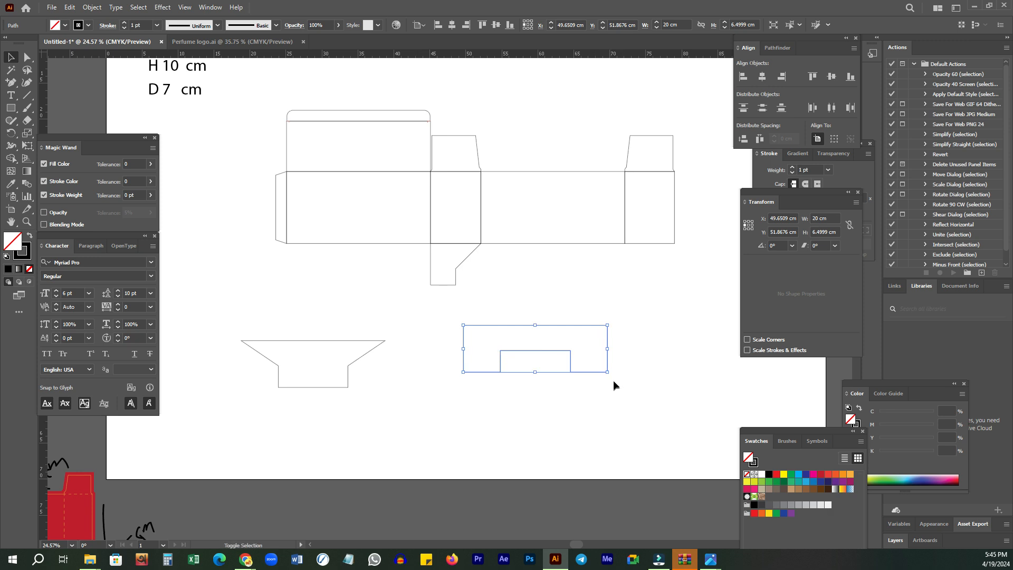
{"action": "left_click_drag", "start_coordinate": [612, 377], "coordinate": [429, 323]}
- Rotate the tapered bottom flap 180° and centre it horizontally and vertically on the notched flap
{"action": "left_click_drag", "start_coordinate": [322, 428], "coordinate": [352, 346]}
{"action": "left_click_drag", "start_coordinate": [327, 308], "coordinate": [216, 312]}
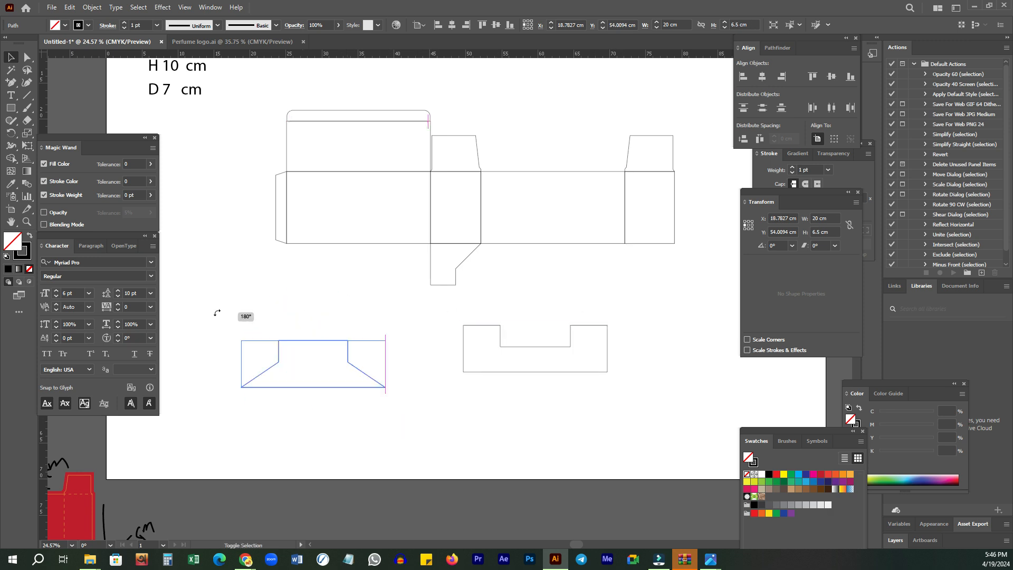
{"action": "left_click_drag", "start_coordinate": [575, 337], "coordinate": [565, 381]}
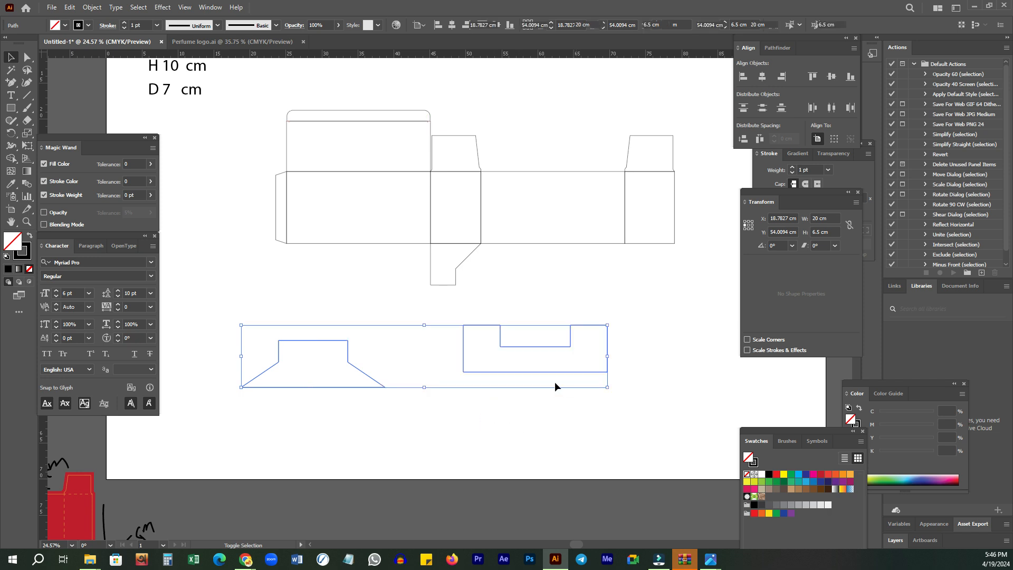
{"action": "left_click", "coordinate": [542, 372]}
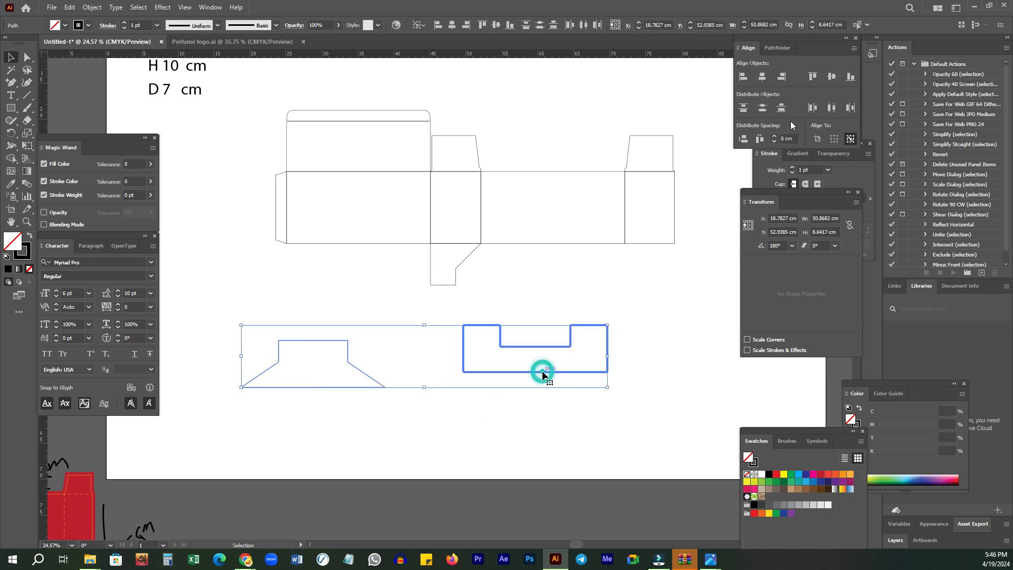
{"action": "left_click", "coordinate": [762, 77]}
{"action": "left_click", "coordinate": [830, 76]}
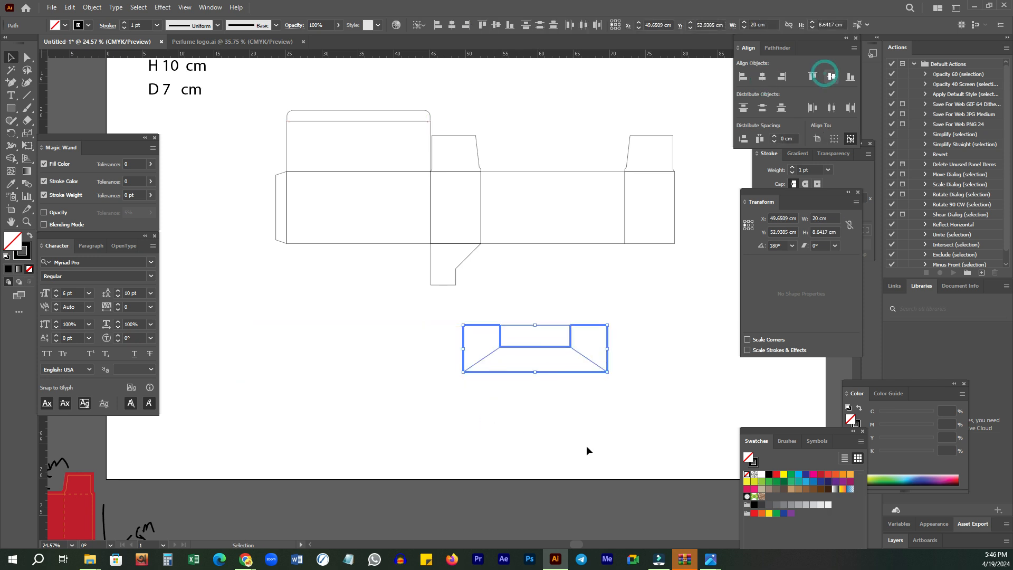
{"action": "left_click", "coordinate": [490, 362]}
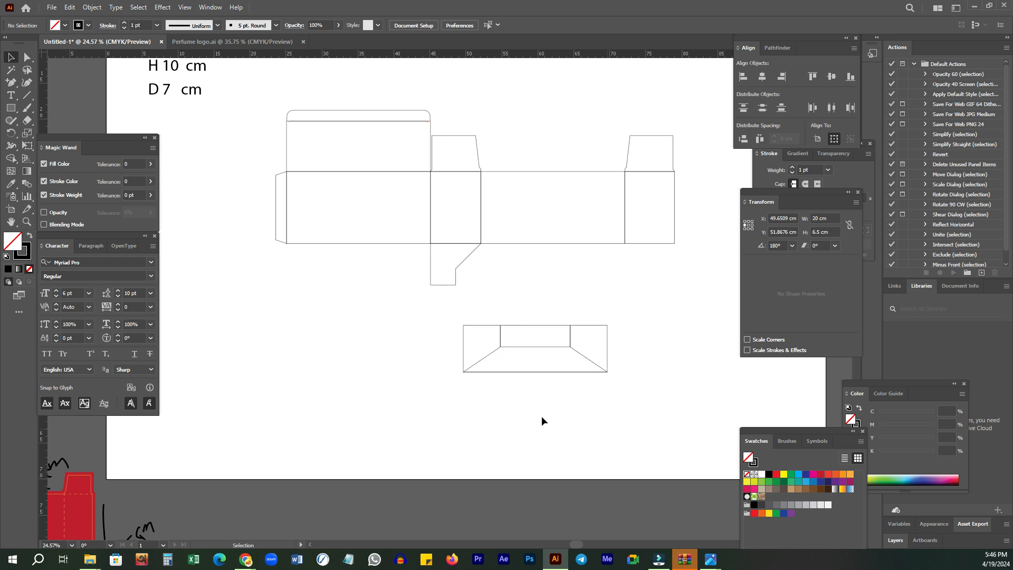
- Examine closely how the tapered flap's tab fits inside the notch of the overlapping flap
{"action": "key", "text": "ctrl+equal"}
{"action": "key", "text": "z"}
{"action": "left_click_drag", "start_coordinate": [473, 220], "coordinate": [420, 229]}
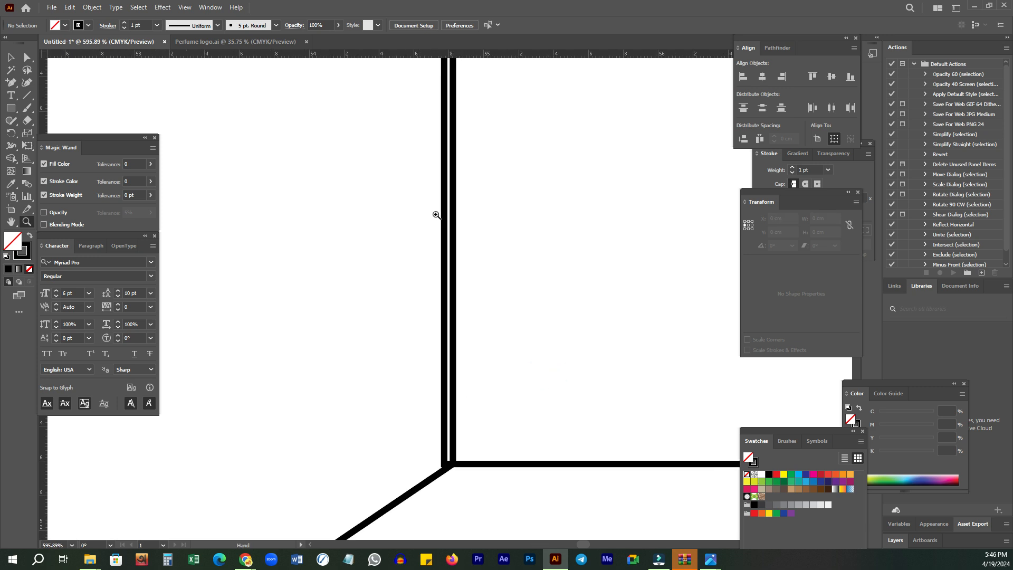
{"action": "left_click", "coordinate": [435, 213]}
{"action": "scroll", "coordinate": [459, 260], "scroll_direction": "up", "scroll_amount": 5}
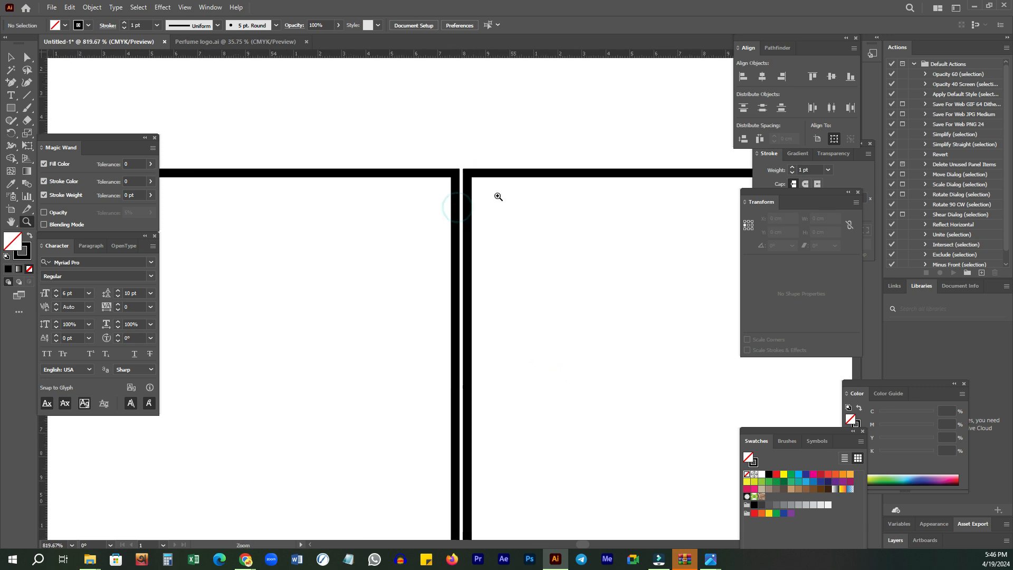
{"action": "left_click", "coordinate": [482, 193]}
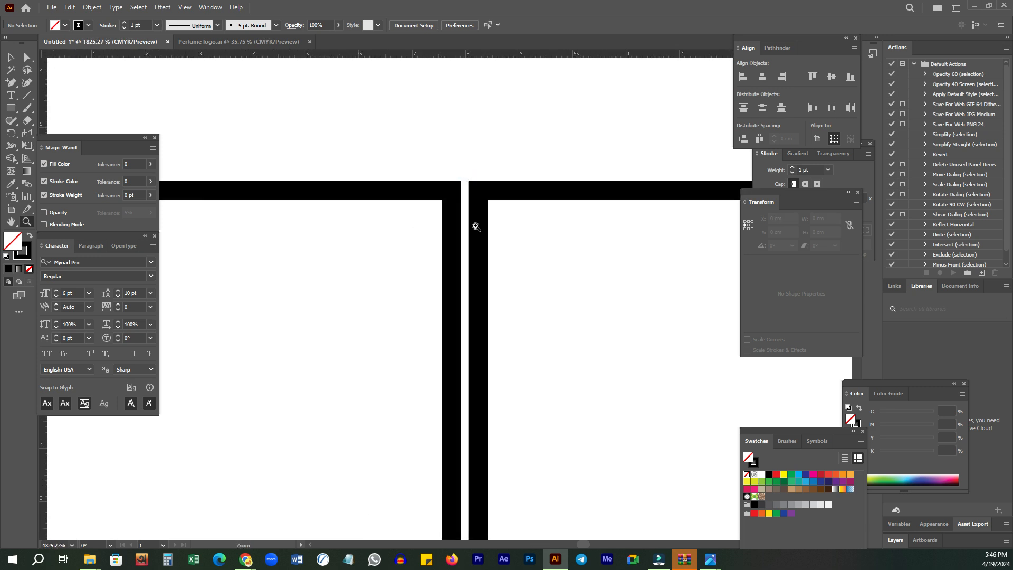
{"action": "left_click", "coordinate": [380, 222]}
{"action": "left_click", "coordinate": [491, 240]}
{"action": "scroll", "coordinate": [326, 248], "scroll_direction": "down", "scroll_amount": 10}
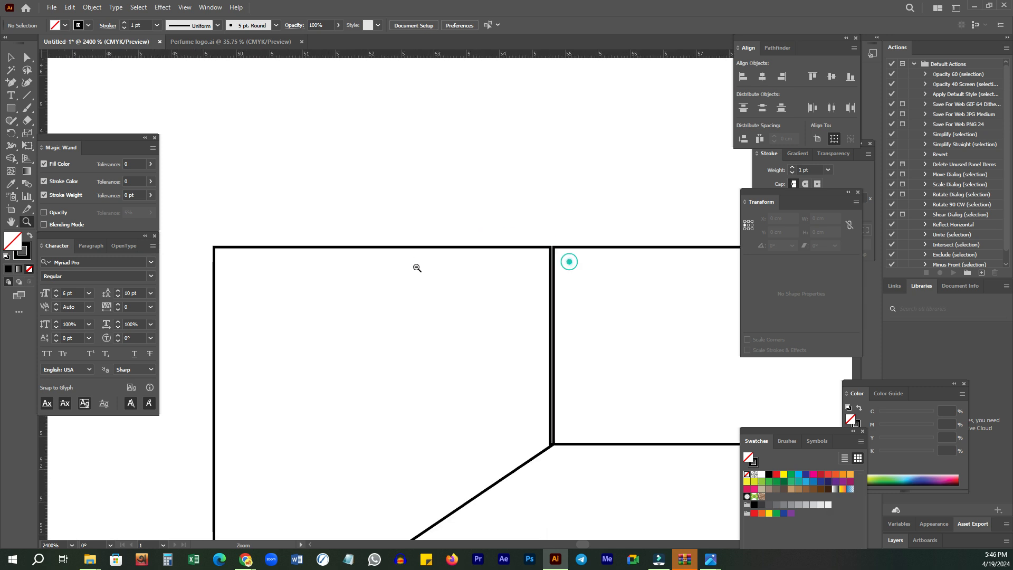
{"action": "left_click_drag", "start_coordinate": [605, 278], "coordinate": [425, 301]}
{"action": "left_click_drag", "start_coordinate": [465, 224], "coordinate": [427, 226]}
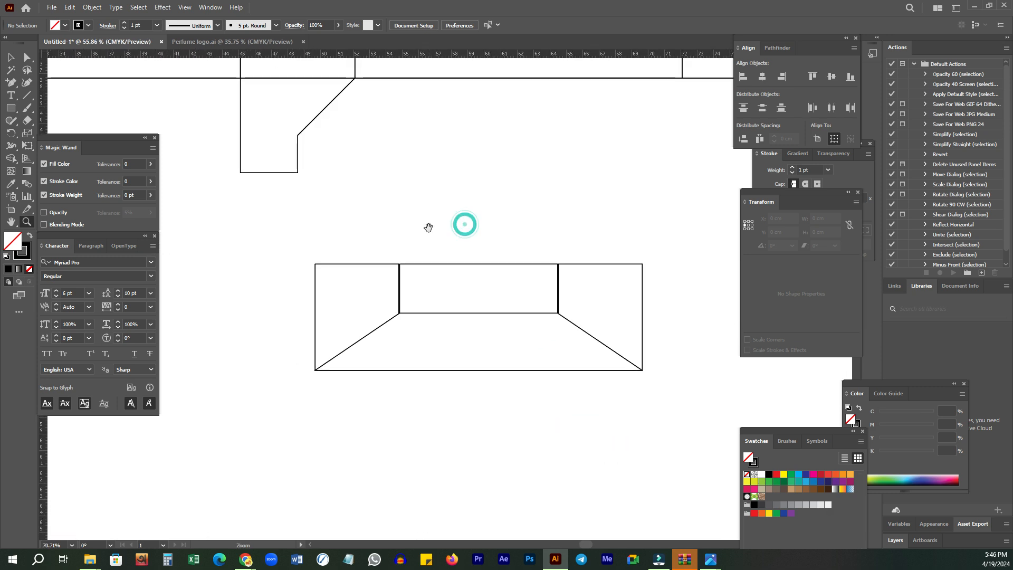
- Move the side flap off the layout, rotate it 90°, and align it to the notched flap's left and bottom edges
{"action": "key", "text": "v"}
{"action": "left_click_drag", "start_coordinate": [273, 174], "coordinate": [412, 134]}
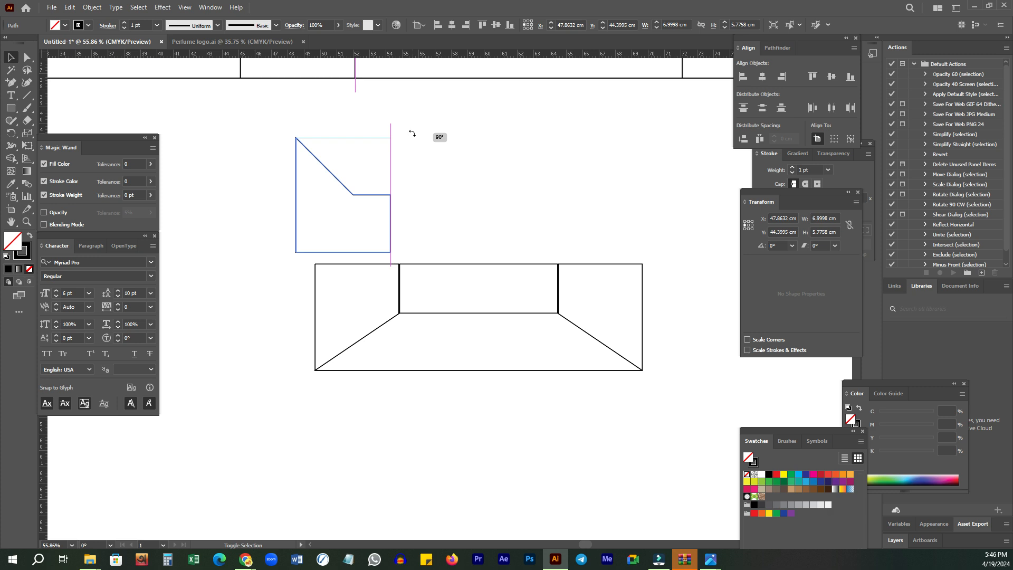
{"action": "left_click", "coordinate": [315, 288], "text": "shift"}
{"action": "left_click", "coordinate": [315, 286]}
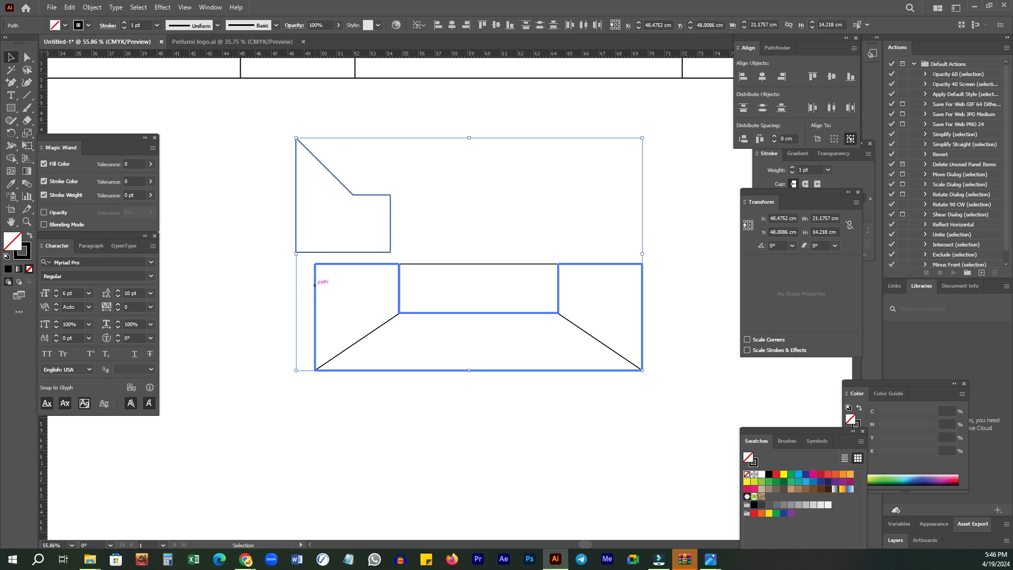
{"action": "left_click", "coordinate": [743, 76]}
{"action": "left_click", "coordinate": [742, 139]}
{"action": "left_click", "coordinate": [851, 76]}
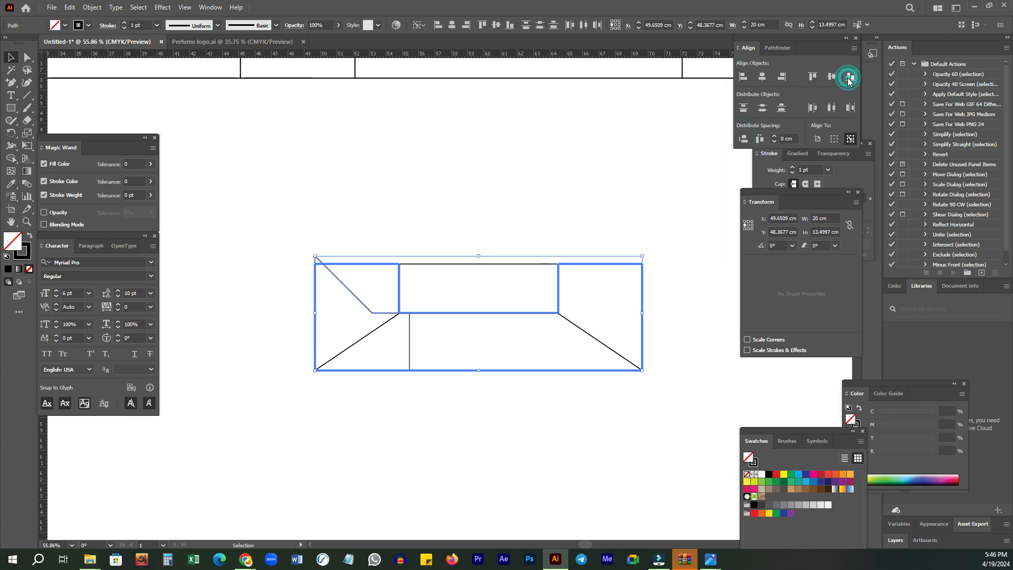
{"action": "left_click", "coordinate": [473, 446]}
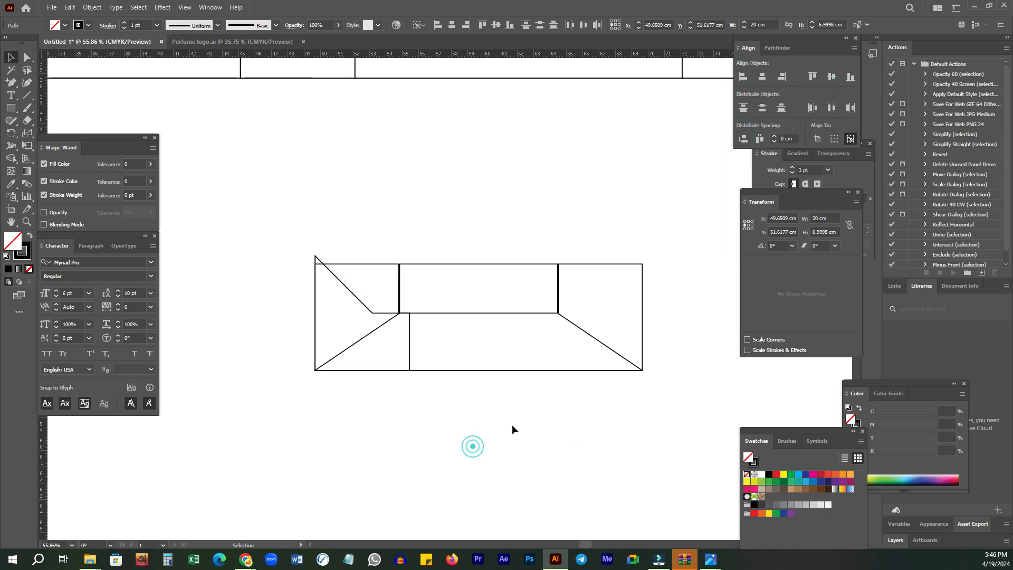
- Move the side flap's inner corner anchor to the point where the notch corner meets the tapered flap's slanted edge
{"action": "left_click", "coordinate": [385, 313]}
{"action": "left_click", "coordinate": [364, 316]}
{"action": "left_click", "coordinate": [373, 311]}
{"action": "left_click", "coordinate": [372, 315]}
{"action": "left_click", "coordinate": [360, 327]}
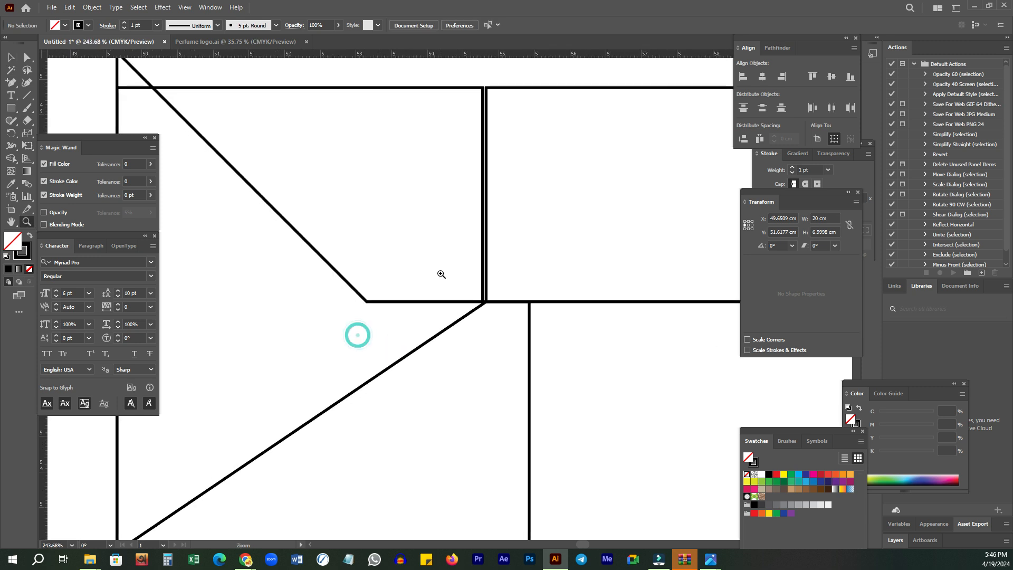
{"action": "key", "text": "q"}
{"action": "left_click_drag", "start_coordinate": [357, 318], "coordinate": [372, 301]}
{"action": "key", "text": "a"}
{"action": "mouse_move", "coordinate": [325, 329]}
{"action": "left_mouse_down"}
{"action": "mouse_move", "coordinate": [378, 293]}
{"action": "mouse_move", "coordinate": [369, 286]}
{"action": "mouse_move", "coordinate": [368, 301]}
{"action": "mouse_move", "coordinate": [473, 315]}
{"action": "mouse_move", "coordinate": [483, 307]}
{"action": "left_mouse_up"}
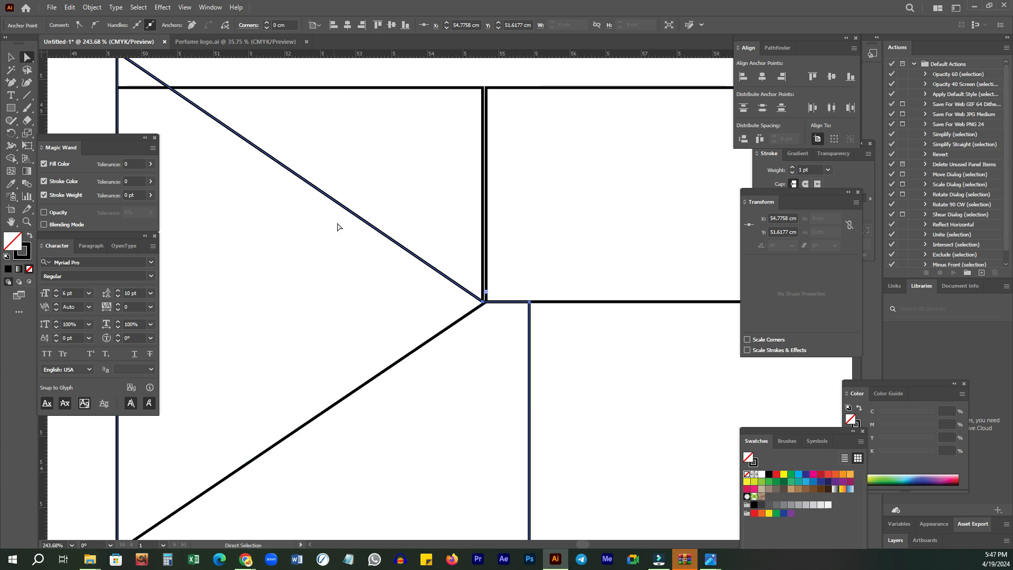
{"action": "left_click", "coordinate": [484, 303]}
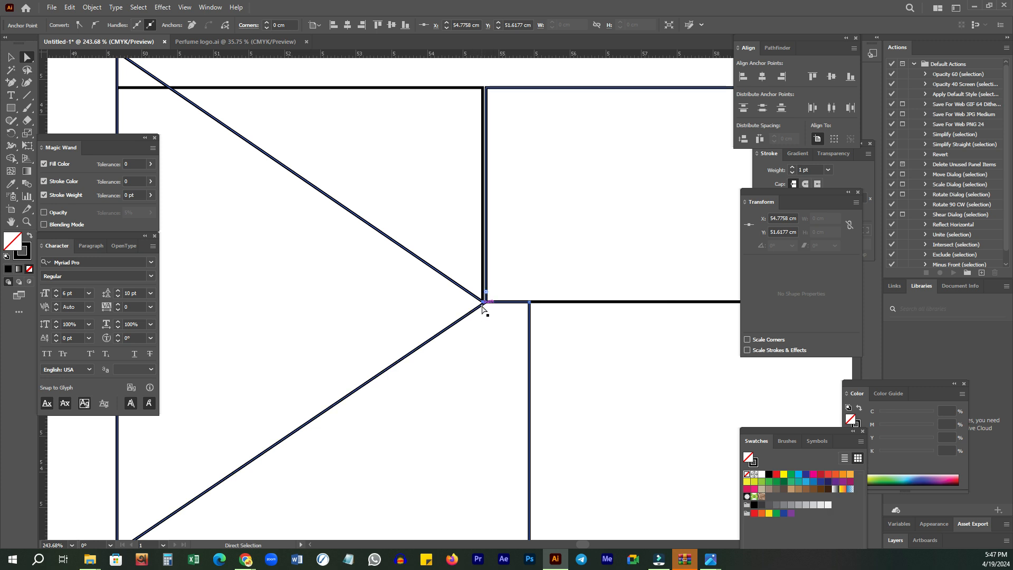
- Move the side flap's two outer-edge anchors outward to extend the flap to about 7.5 cm long
{"action": "key", "text": "z"}
{"action": "left_click_drag", "start_coordinate": [535, 300], "coordinate": [434, 296]}
{"action": "key", "text": "a"}
{"action": "left_click", "coordinate": [421, 273]}
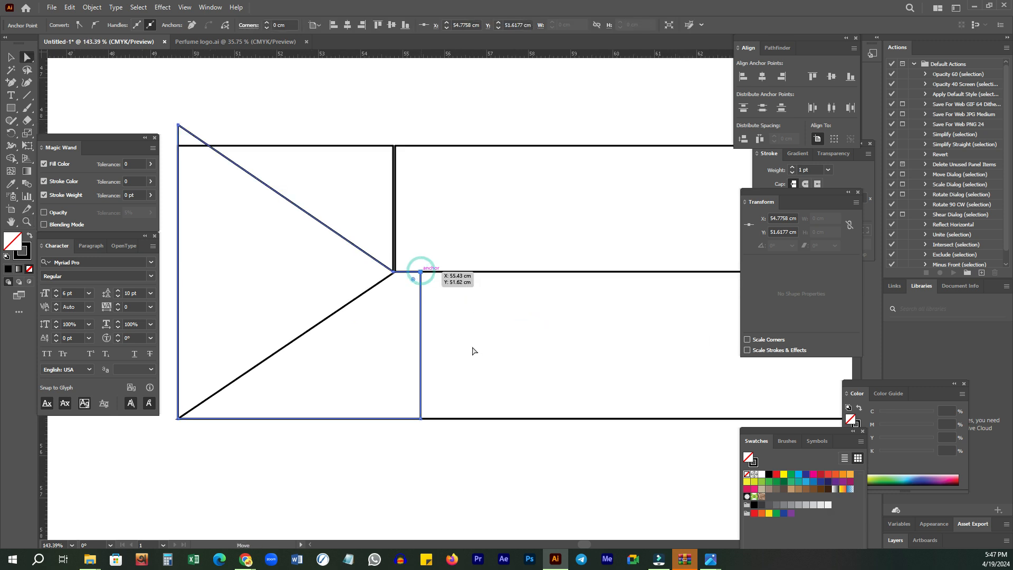
{"action": "left_click_drag", "start_coordinate": [421, 422], "coordinate": [495, 430]}
- Raise the side flap's upper outer anchor about 0.4 cm so the edge slants up from the inner corner
{"action": "mouse_move", "coordinate": [495, 273]}
{"action": "left_mouse_down"}
{"action": "mouse_move", "coordinate": [488, 174]}
{"action": "mouse_move", "coordinate": [496, 252]}
{"action": "left_mouse_up"}
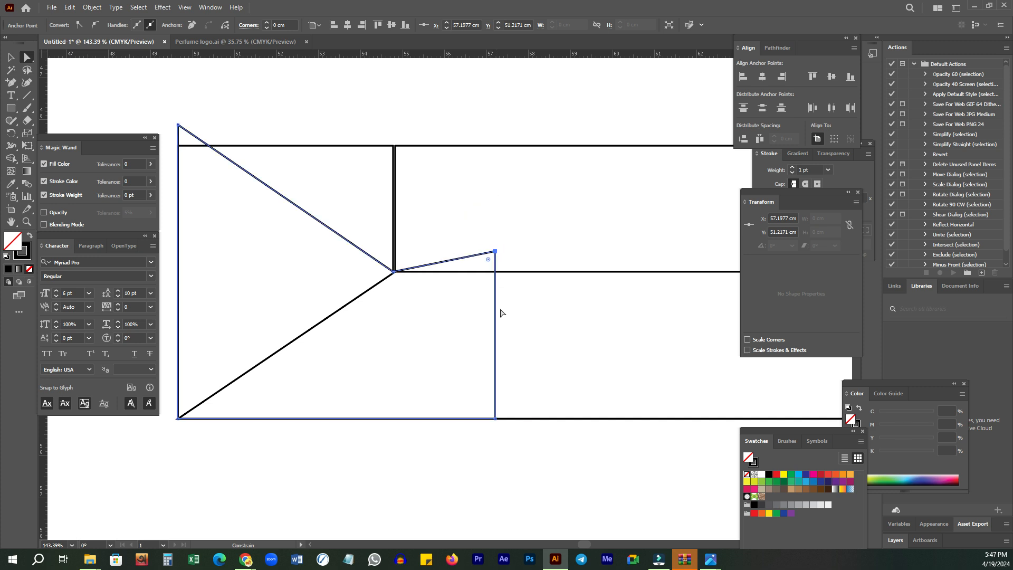
{"action": "left_click", "coordinate": [575, 343], "text": "ctrl+alt"}
{"action": "left_click_drag", "start_coordinate": [471, 351], "coordinate": [474, 383]}
{"action": "key", "text": "v"}
{"action": "left_click", "coordinate": [468, 415]}
{"action": "key", "text": "ctrl+space"}
{"action": "left_click_drag", "start_coordinate": [552, 309], "coordinate": [465, 317]}
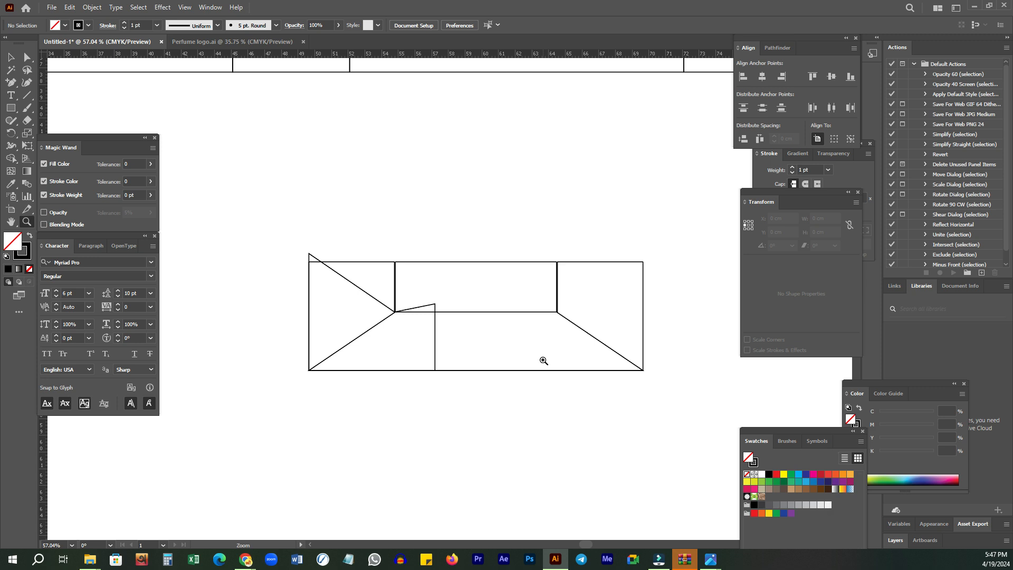
{"action": "key", "text": "a"}
{"action": "left_click", "coordinate": [364, 303]}
{"action": "key", "text": "z"}
{"action": "left_click_drag", "start_coordinate": [491, 310], "coordinate": [319, 254]}
{"action": "key", "text": "space"}
{"action": "key", "text": "v"}
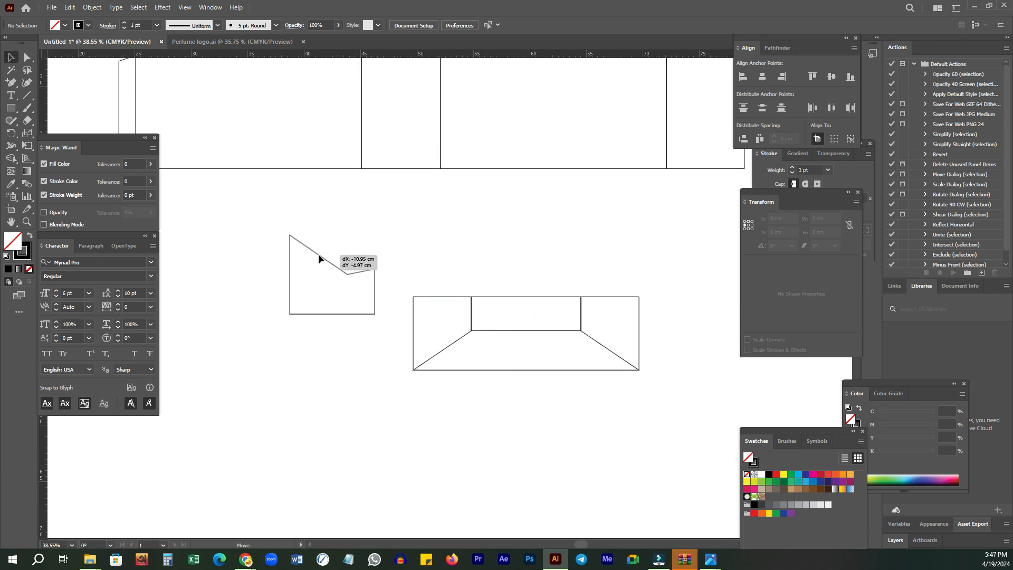
{"action": "key", "text": "ctrl+z"}
- Move the reshaped side flap off the overlapping flaps by about 14 cm horizontally and 7 cm upward
{"action": "key", "text": "z"}
{"action": "left_click_drag", "start_coordinate": [449, 317], "coordinate": [628, 276]}
{"action": "mouse_move", "coordinate": [471, 266]}
{"action": "left_mouse_down"}
{"action": "mouse_move", "coordinate": [332, 271]}
{"action": "mouse_move", "coordinate": [382, 296]}
{"action": "mouse_move", "coordinate": [351, 316]}
{"action": "left_mouse_up"}
{"action": "key", "text": "v"}
{"action": "left_click", "coordinate": [349, 316]}
{"action": "left_click_drag", "start_coordinate": [450, 285], "coordinate": [353, 274]}
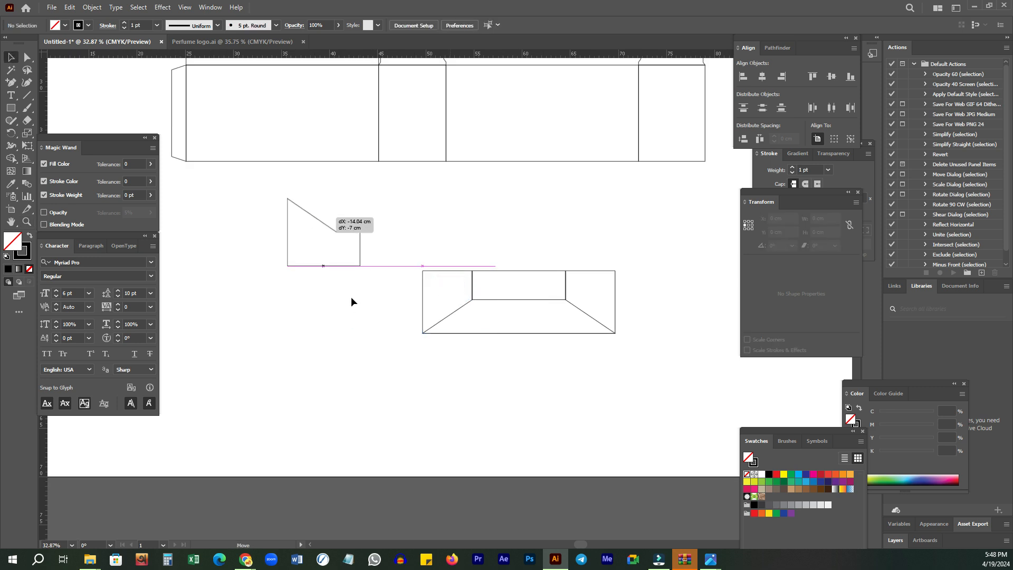
{"action": "key", "text": "ctrl+z"}
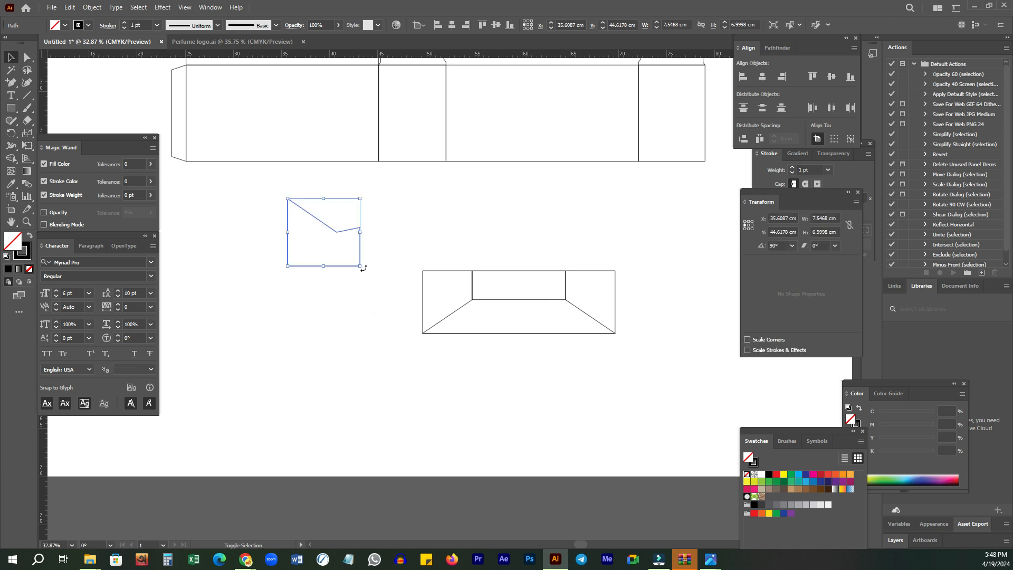
- Rotate the side flap 90° clockwise and move it below the first narrow side panel
{"action": "left_click_drag", "start_coordinate": [361, 269], "coordinate": [329, 329]}
{"action": "left_click", "coordinate": [329, 329]}
{"action": "left_click", "coordinate": [336, 227]}
{"action": "left_click", "coordinate": [376, 231]}
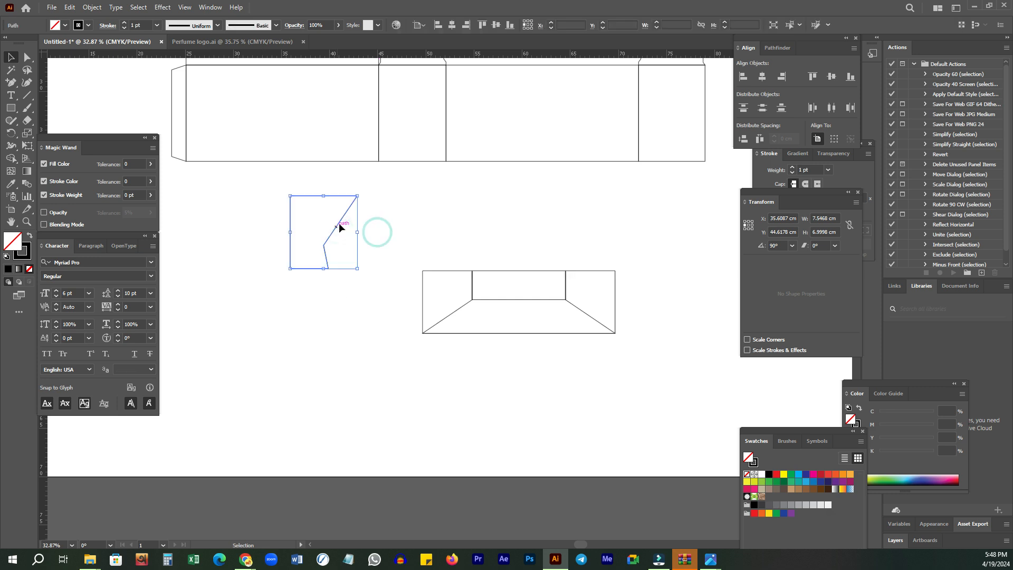
{"action": "left_click_drag", "start_coordinate": [339, 224], "coordinate": [433, 224]}
{"action": "left_click", "coordinate": [603, 220]}
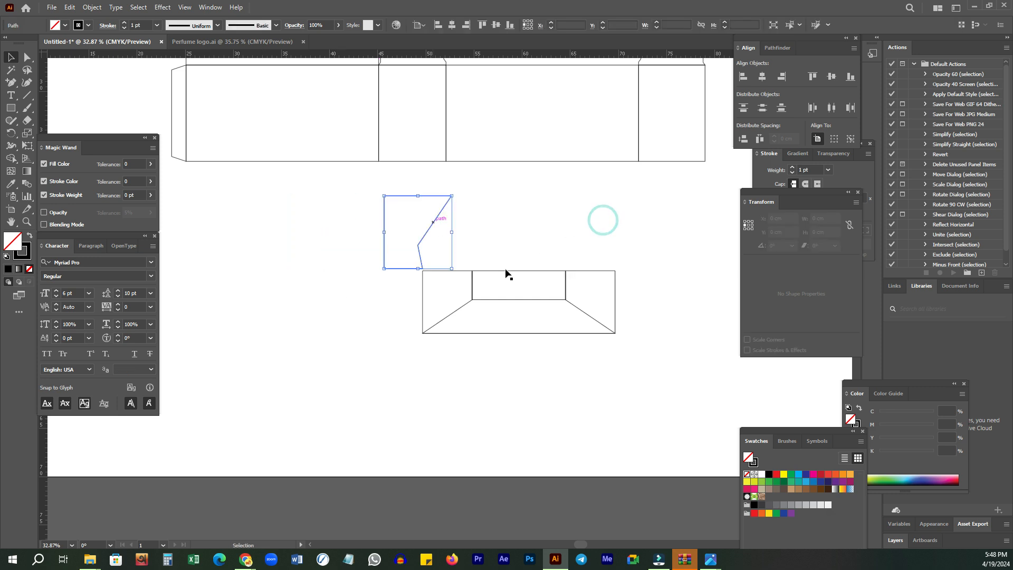
- Move the tapered flap off the notched flap and rotate it 180° so its wide edge faces up
{"action": "left_click_drag", "start_coordinate": [503, 273], "coordinate": [322, 321]}
{"action": "left_click", "coordinate": [401, 419]}
{"action": "left_click", "coordinate": [433, 382]}
{"action": "left_click_drag", "start_coordinate": [438, 386], "coordinate": [153, 238]}
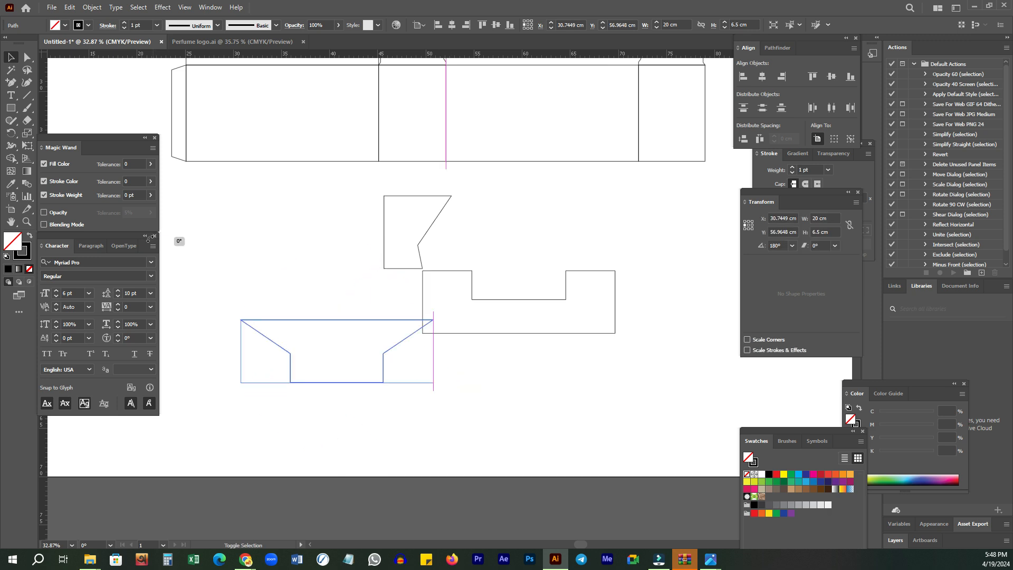
{"action": "left_click", "coordinate": [236, 167]}
{"action": "left_click", "coordinate": [251, 198]}
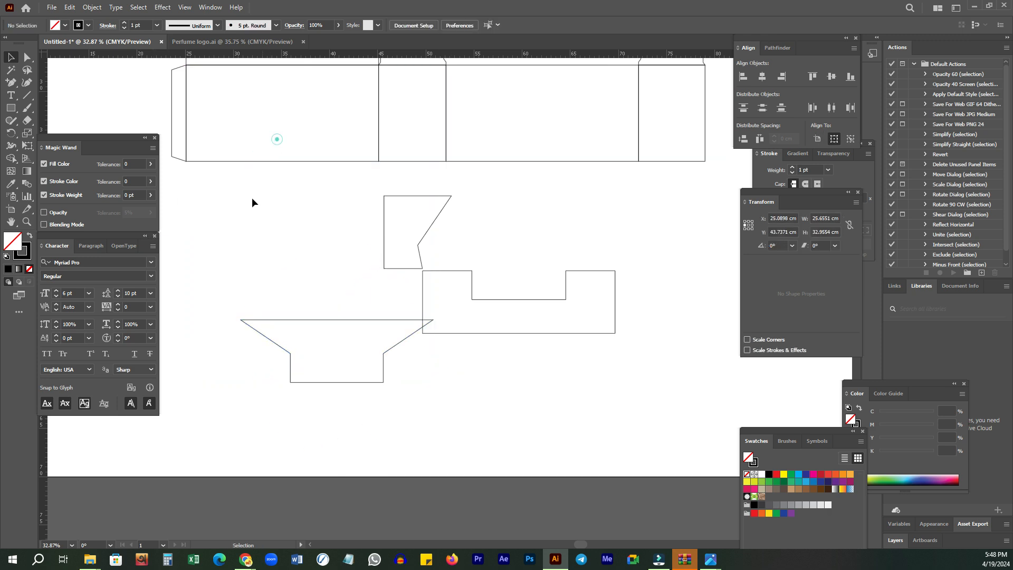
- Centre the tapered flap horizontally on the first 20 × 10 cm panel and attach it beneath with 0 cm spacing
{"action": "mouse_move", "coordinate": [288, 125]}
{"action": "left_mouse_down"}
{"action": "mouse_move", "coordinate": [271, 249]}
{"action": "mouse_move", "coordinate": [338, 292]}
{"action": "left_mouse_up"}
{"action": "left_click", "coordinate": [303, 318]}
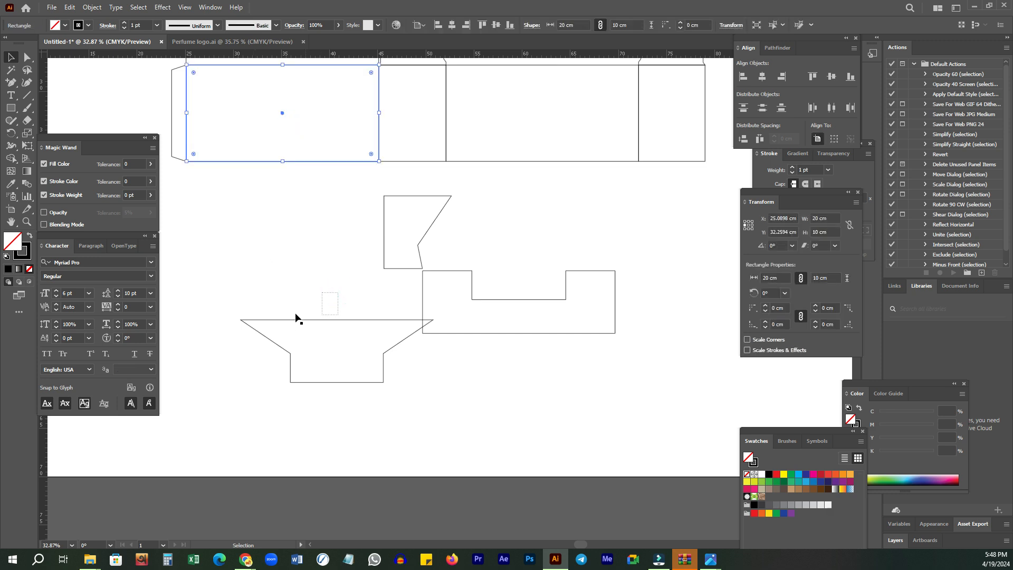
{"action": "left_click_drag", "start_coordinate": [271, 126], "coordinate": [266, 166]}
{"action": "left_click_drag", "start_coordinate": [279, 258], "coordinate": [248, 369]}
{"action": "left_click", "coordinate": [303, 161]}
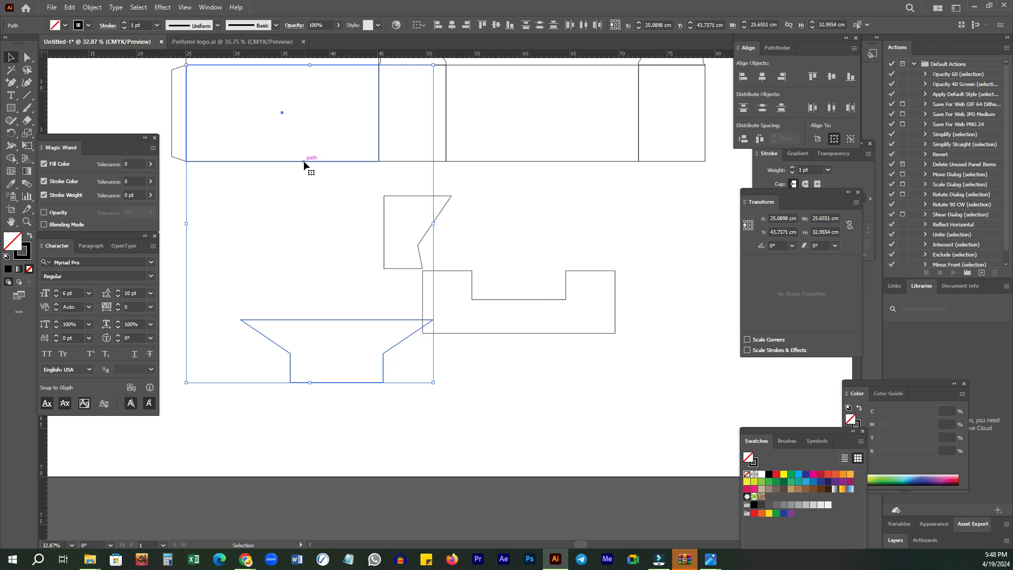
{"action": "left_click", "coordinate": [761, 76]}
{"action": "left_click", "coordinate": [754, 140]}
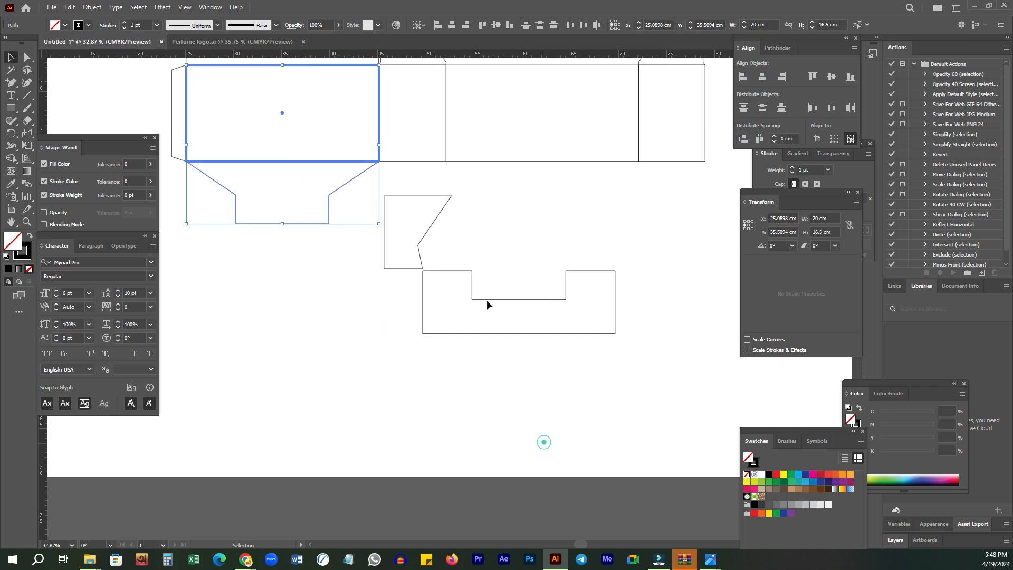
- Attach the side flap beneath the first narrow side panel with 0 cm vertical spacing
{"action": "left_click_drag", "start_coordinate": [496, 232], "coordinate": [503, 330]}
{"action": "left_click_drag", "start_coordinate": [489, 287], "coordinate": [424, 306]}
{"action": "mouse_move", "coordinate": [430, 244]}
{"action": "left_mouse_down"}
{"action": "mouse_move", "coordinate": [408, 268]}
{"action": "mouse_move", "coordinate": [419, 259]}
{"action": "left_mouse_up"}
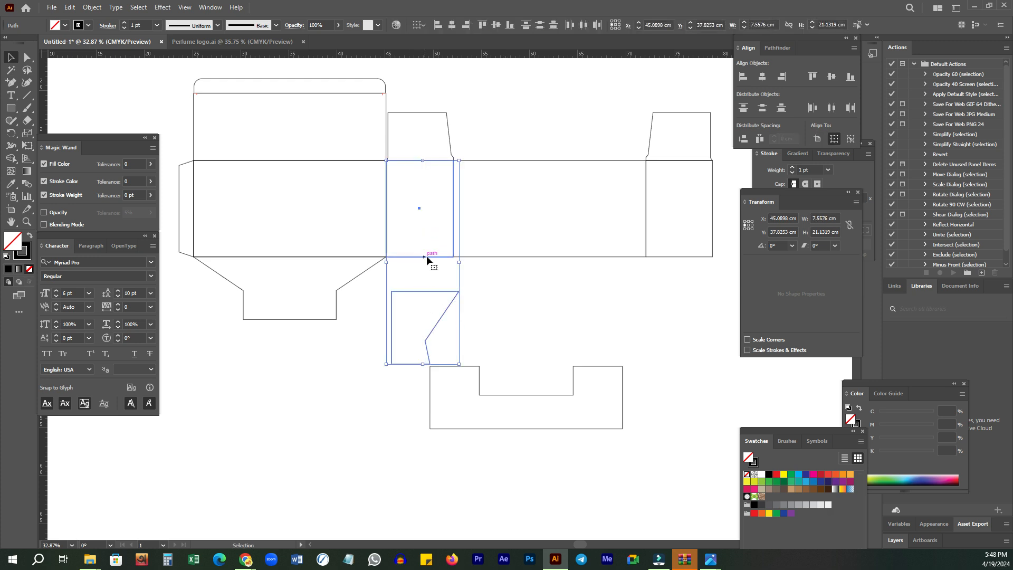
{"action": "left_click", "coordinate": [426, 255]}
{"action": "left_click", "coordinate": [743, 138]}
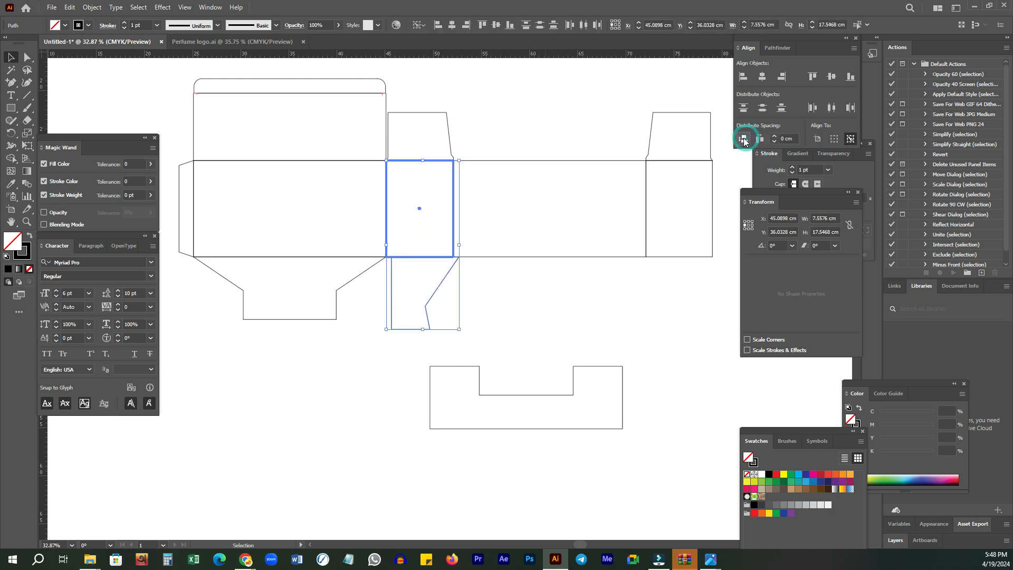
{"action": "left_click", "coordinate": [636, 317]}
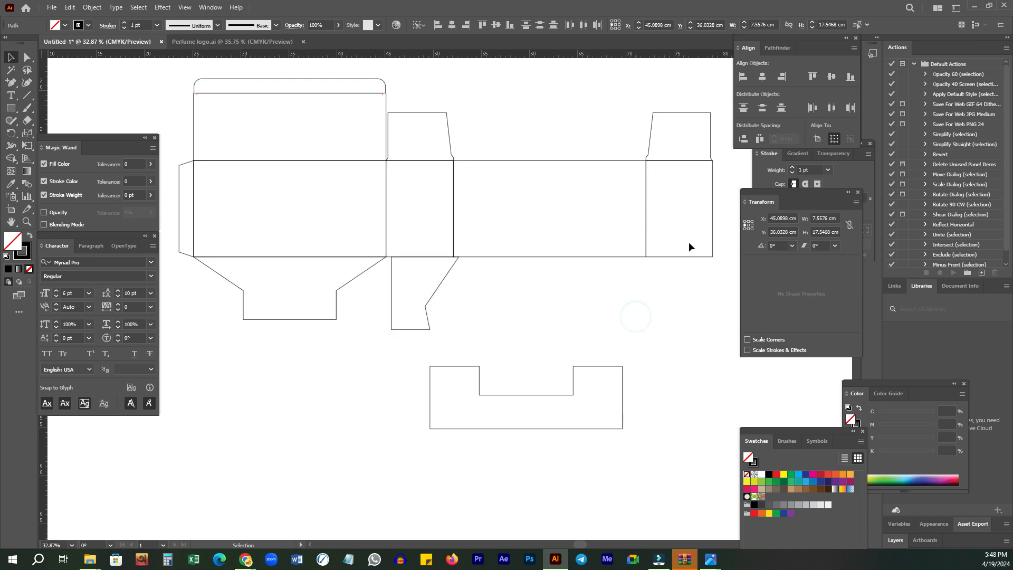
- Shift the side flap sideways so its straight edge and upper corners line up with the narrow side panel
{"action": "key", "text": "ctrl+space"}
{"action": "left_click_drag", "start_coordinate": [401, 249], "coordinate": [572, 184]}
{"action": "left_click_drag", "start_coordinate": [386, 294], "coordinate": [479, 244]}
{"action": "left_click", "coordinate": [452, 300]}
{"action": "left_click_drag", "start_coordinate": [368, 261], "coordinate": [340, 262]}
{"action": "left_click_drag", "start_coordinate": [393, 303], "coordinate": [328, 316]}
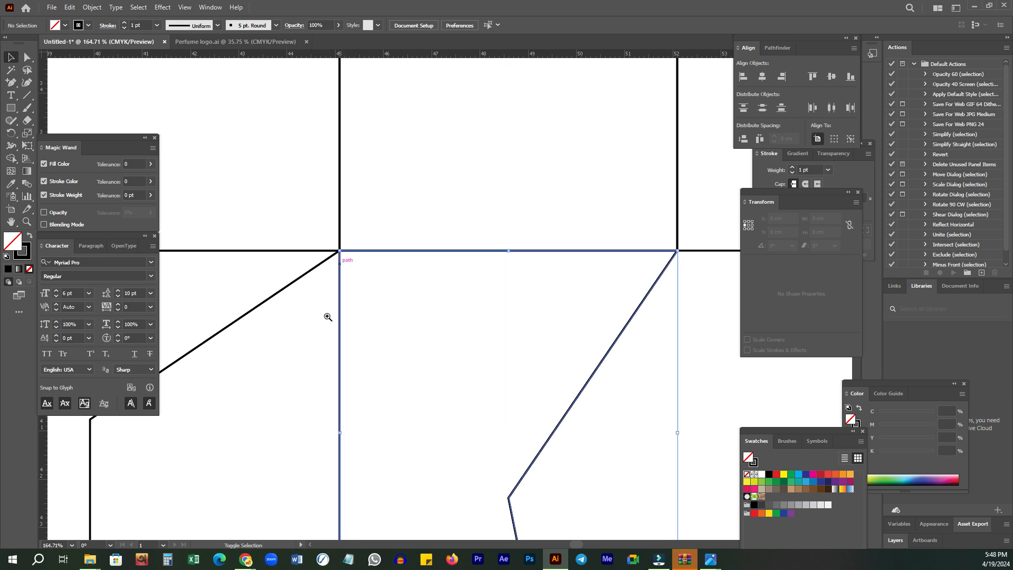
{"action": "left_click_drag", "start_coordinate": [679, 356], "coordinate": [551, 345]}
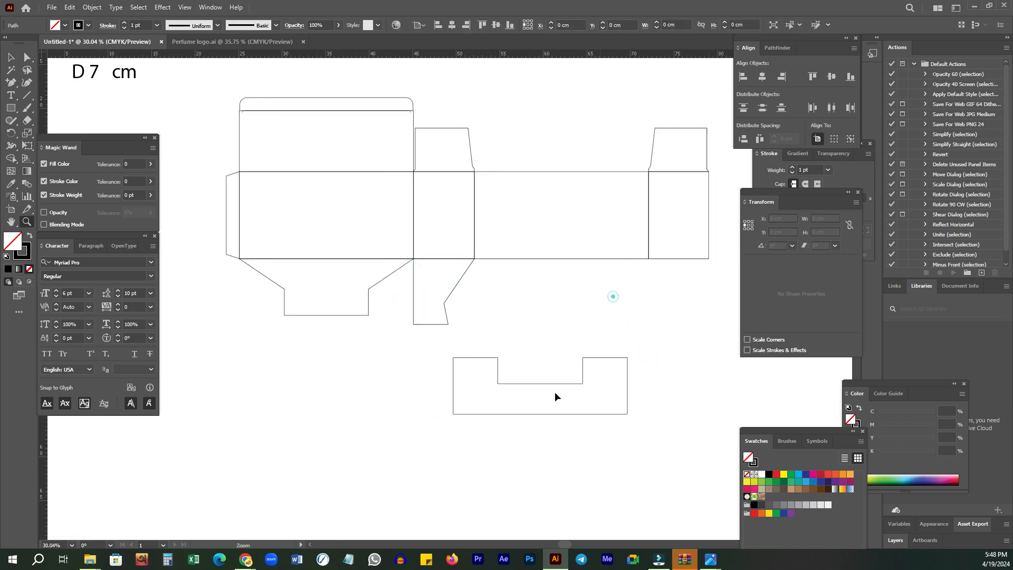
- Rotate the notched flap 180° and attach it centred beneath the second 20 × 10 cm panel with 0 cm spacing
{"action": "key", "text": "v"}
{"action": "left_click", "coordinate": [507, 413]}
{"action": "left_click_drag", "start_coordinate": [632, 420], "coordinate": [443, 353]}
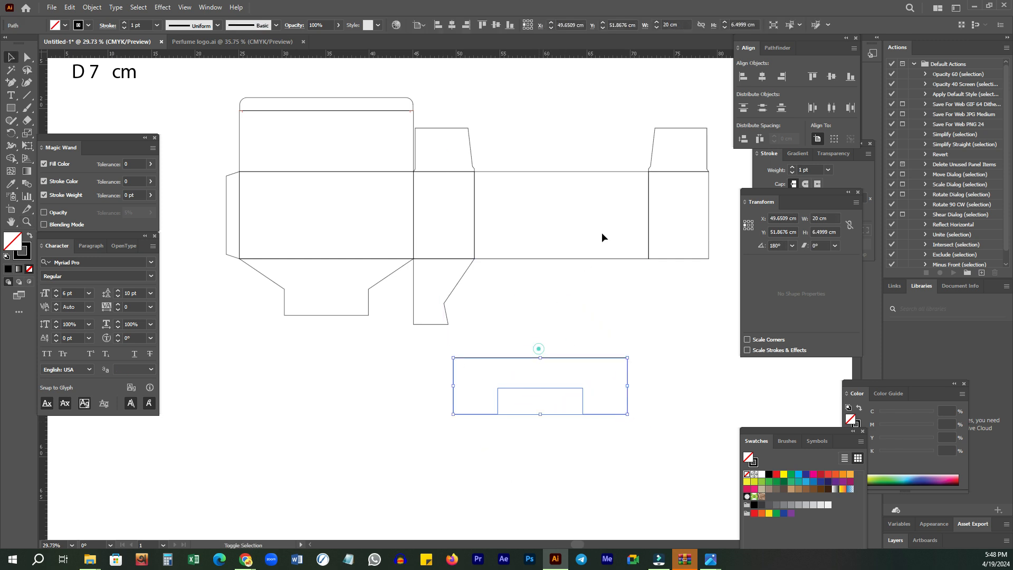
{"action": "left_click", "coordinate": [568, 259], "text": "shift"}
{"action": "left_click", "coordinate": [570, 258]}
{"action": "left_click", "coordinate": [762, 76]}
{"action": "left_click", "coordinate": [743, 138]}
{"action": "left_click", "coordinate": [522, 474]}
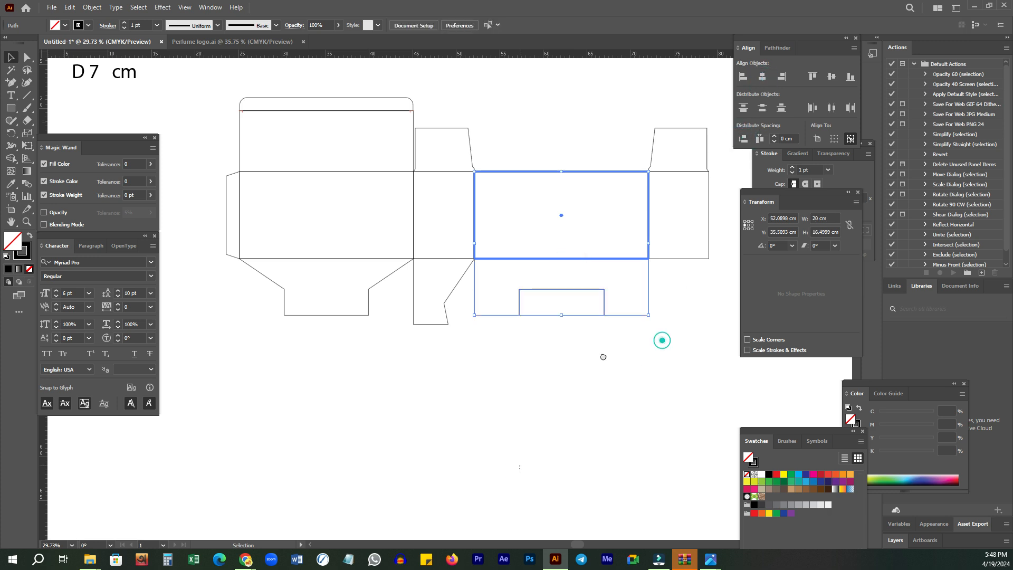
- Copy the side flap to beneath the last side panel and reflect the copy across the vertical axis
{"action": "scroll", "coordinate": [608, 357], "scroll_direction": "right", "scroll_amount": 3}
{"action": "scroll", "coordinate": [608, 357], "scroll_direction": "up", "scroll_amount": 1}
{"action": "left_click_drag", "start_coordinate": [362, 326], "coordinate": [610, 326]}
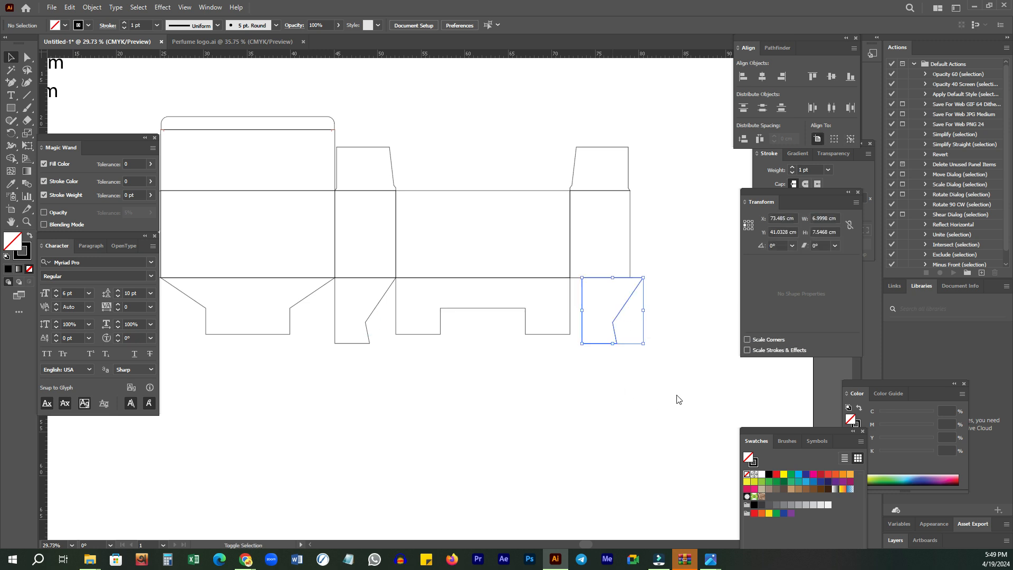
{"action": "right_click", "coordinate": [637, 450]}
{"action": "mouse_move", "coordinate": [678, 384]}
{"action": "left_click", "coordinate": [805, 425]}
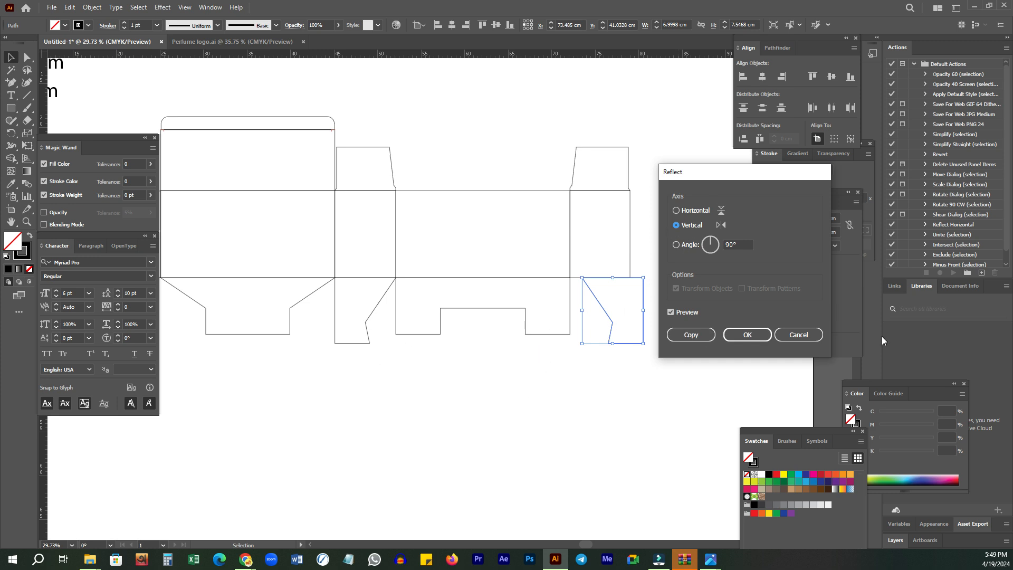
{"action": "left_click", "coordinate": [760, 334]}
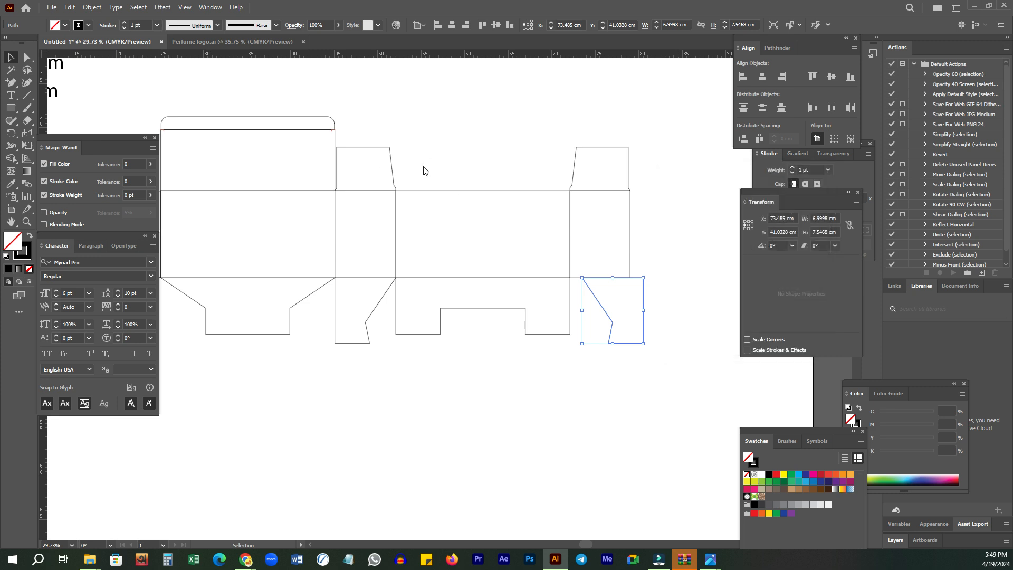
- Line up the mirrored side flap with the last side panel and narrow it to 6.9 cm wide
{"action": "left_click_drag", "start_coordinate": [567, 285], "coordinate": [663, 255]}
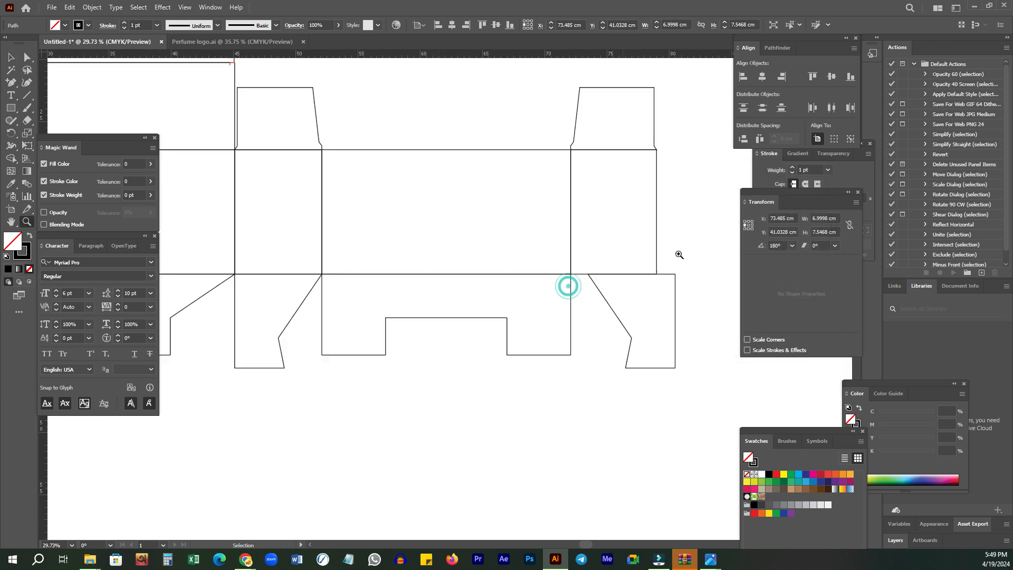
{"action": "left_click_drag", "start_coordinate": [609, 298], "coordinate": [451, 291]}
{"action": "key", "text": "z"}
{"action": "left_click_drag", "start_coordinate": [730, 333], "coordinate": [596, 329]}
{"action": "key", "text": "a"}
{"action": "left_click_drag", "start_coordinate": [549, 443], "coordinate": [614, 378]}
{"action": "left_click_drag", "start_coordinate": [598, 260], "coordinate": [594, 260]}
{"action": "left_click", "coordinate": [651, 322]}
{"action": "key", "text": "z"}
{"action": "mouse_move", "coordinate": [681, 316]}
{"action": "left_mouse_down"}
{"action": "mouse_move", "coordinate": [536, 330]}
{"action": "mouse_move", "coordinate": [461, 379]}
{"action": "mouse_move", "coordinate": [669, 369]}
{"action": "mouse_move", "coordinate": [672, 334]}
{"action": "left_mouse_up"}
{"action": "key", "text": "v"}
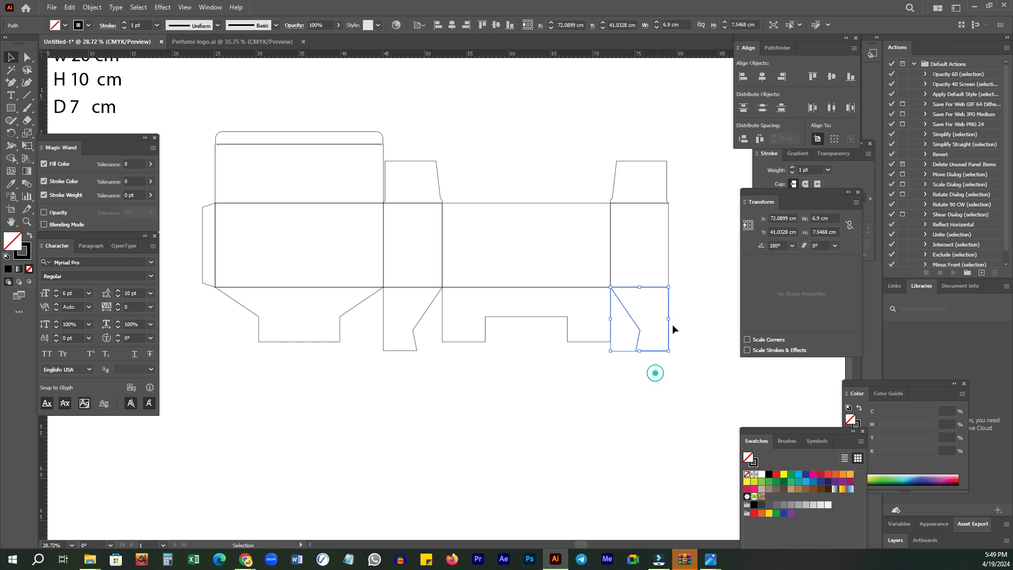
{"action": "left_click_drag", "start_coordinate": [293, 359], "coordinate": [294, 359]}
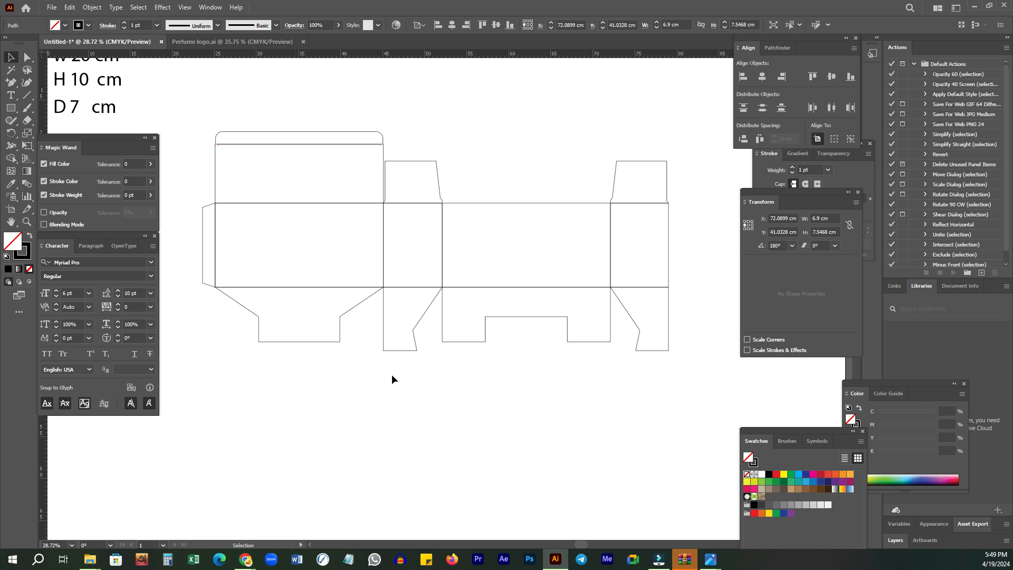
- Draw a vertical line about 7.7 cm long through the notched flap's first leg, close to the notch
{"action": "left_click_drag", "start_coordinate": [467, 357], "coordinate": [491, 314]}
{"action": "left_click_drag", "start_coordinate": [436, 374], "coordinate": [497, 308]}
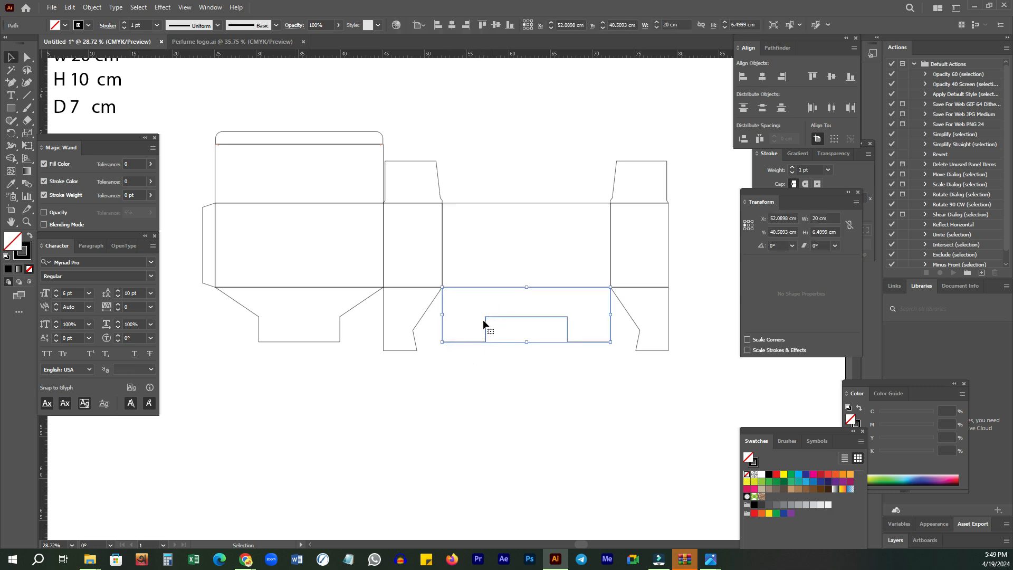
{"action": "key", "text": "z"}
{"action": "left_click", "coordinate": [472, 334]}
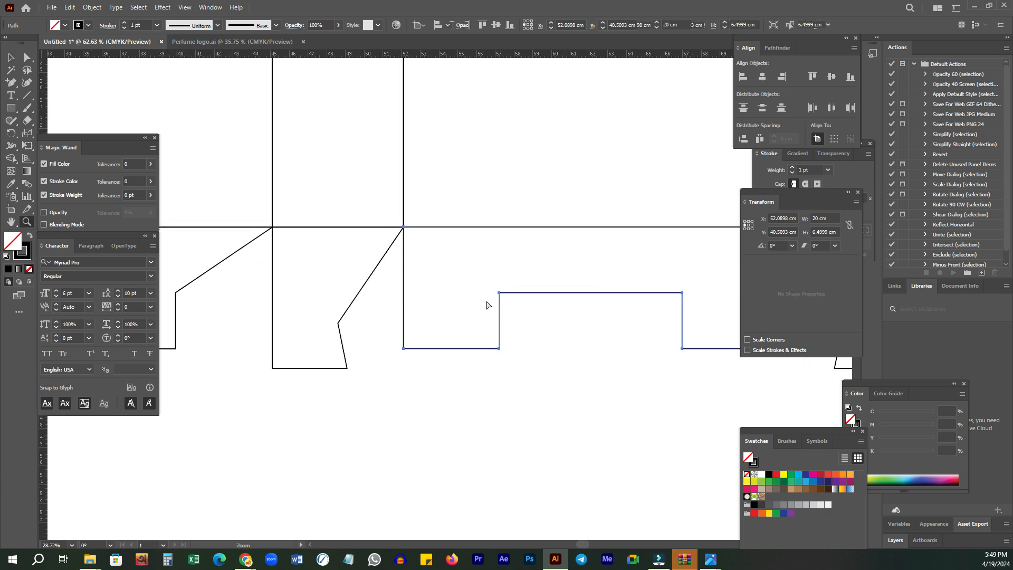
{"action": "key", "text": "backslash"}
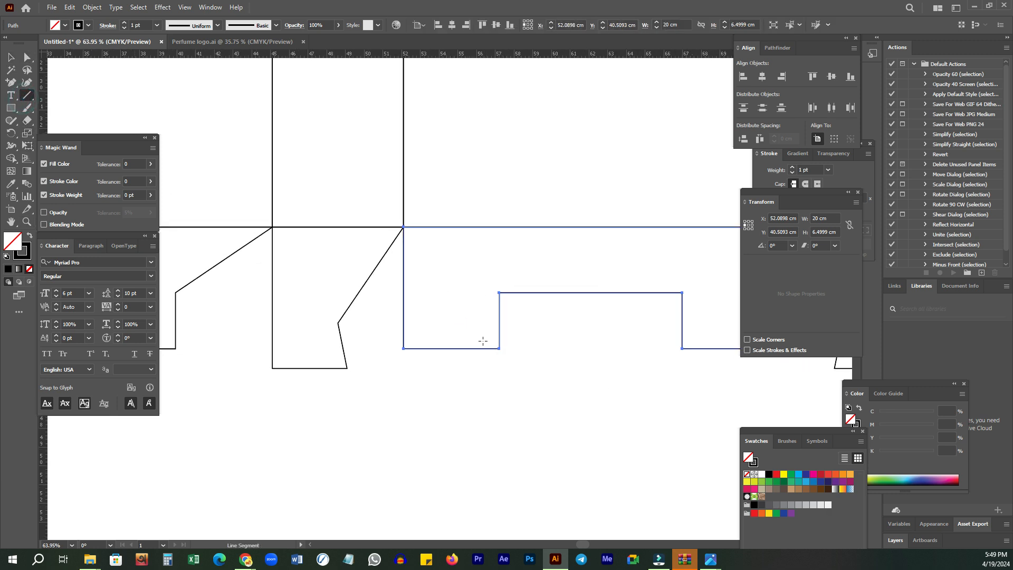
{"action": "left_click_drag", "start_coordinate": [480, 364], "coordinate": [481, 220]}
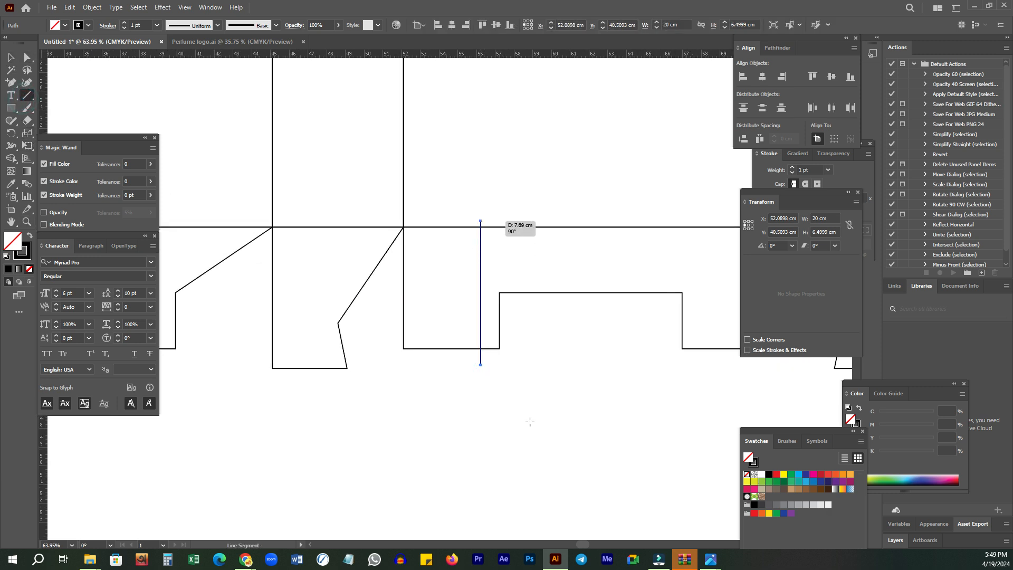
- Add a matching vertical line about 7.7 cm long through the notched flap's other leg, close to the notch
{"action": "left_click_drag", "start_coordinate": [610, 367], "coordinate": [463, 362]}
{"action": "left_click_drag", "start_coordinate": [555, 351], "coordinate": [564, 207]}
{"action": "key", "text": "v"}
{"action": "scroll", "coordinate": [575, 380], "scroll_direction": "down", "scroll_amount": 2}
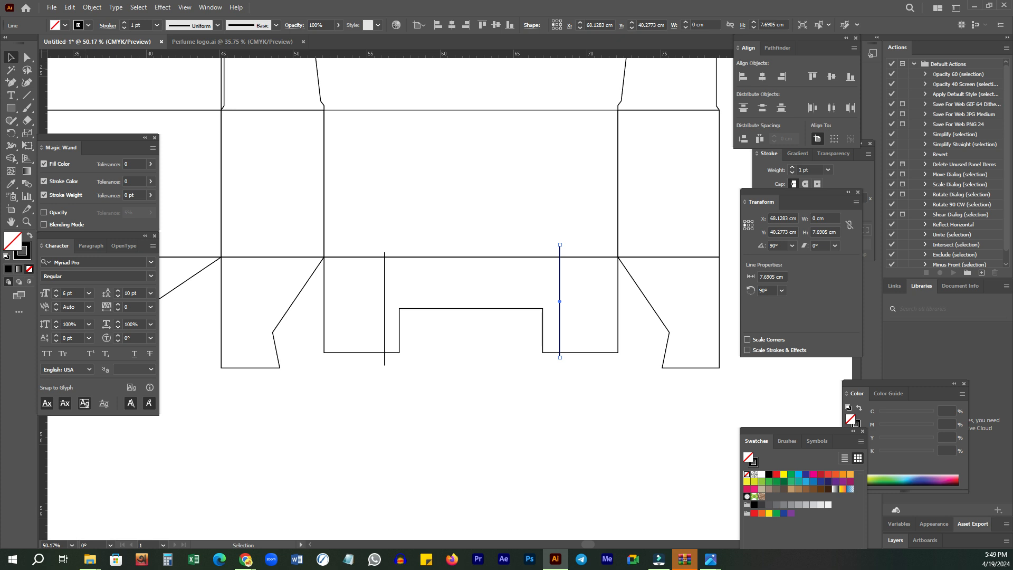
{"action": "left_click", "coordinate": [400, 312]}
{"action": "left_click", "coordinate": [407, 365]}
{"action": "left_click_drag", "start_coordinate": [384, 351], "coordinate": [405, 361]}
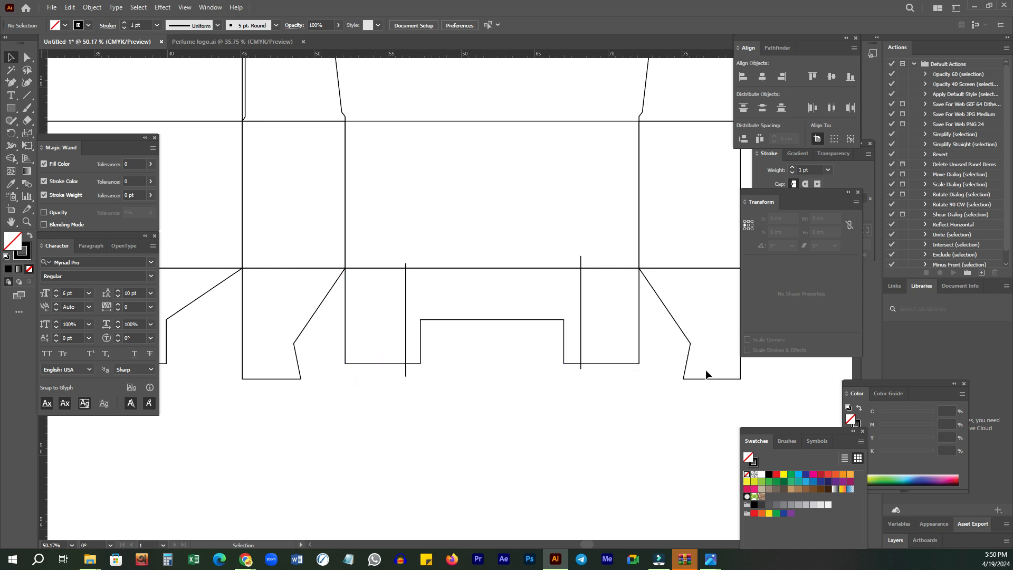
- Draw a horizontal line from the notch's lower corner, along the flap's bottom edge and across the mirrored side flap
{"action": "left_click_drag", "start_coordinate": [695, 386], "coordinate": [608, 384]}
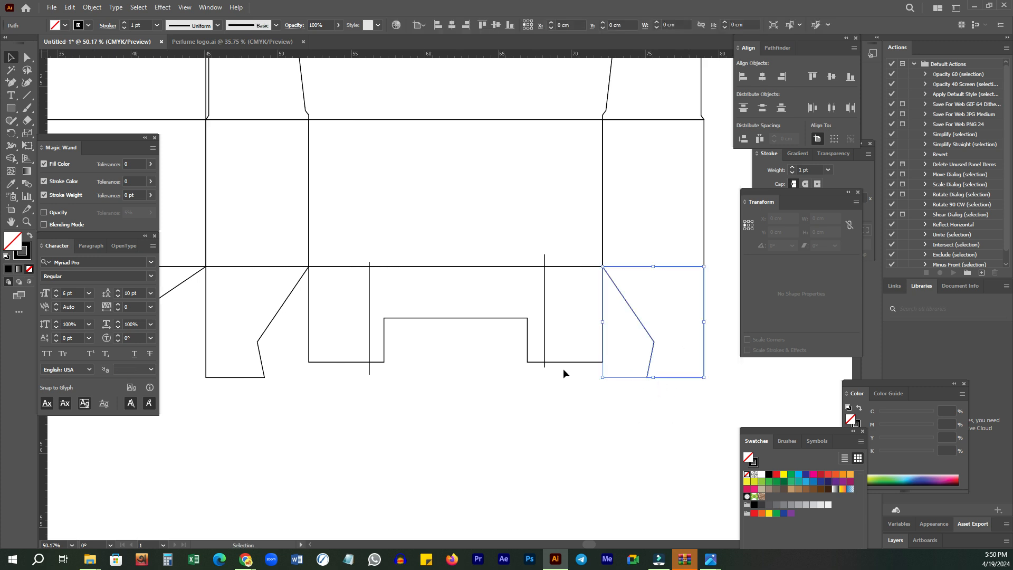
{"action": "key", "text": "backslash"}
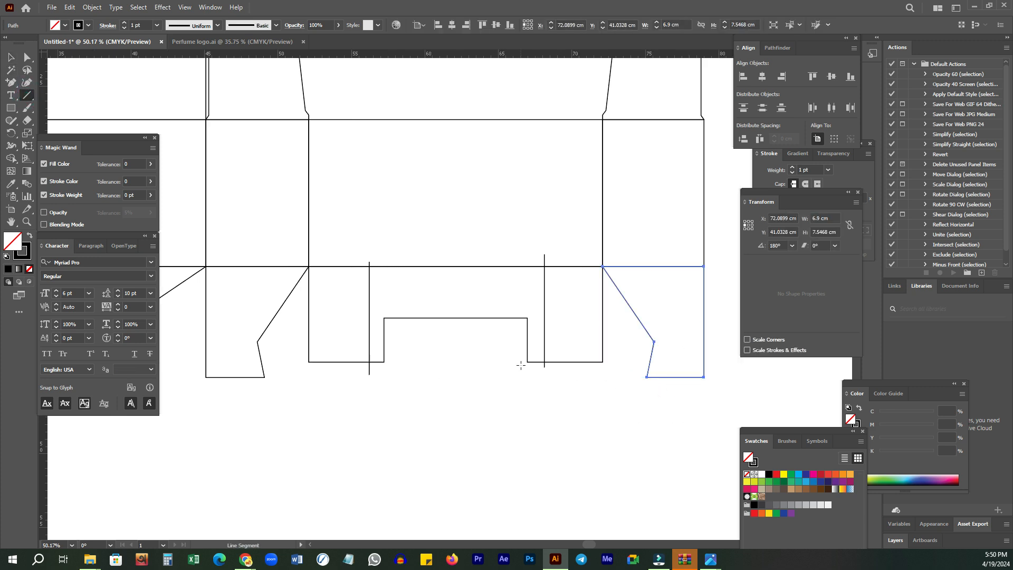
{"action": "left_click_drag", "start_coordinate": [527, 361], "coordinate": [682, 391]}
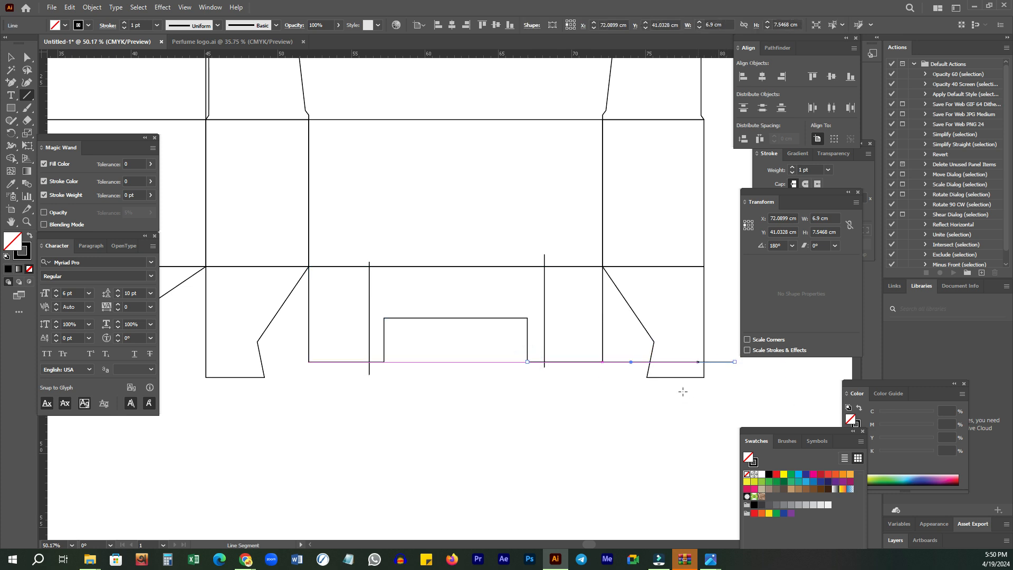
- Undo the horizontal and vertical guide lines drawn across the notched bottom flap and leave nothing selected
{"action": "key", "text": "ctrl+z"}
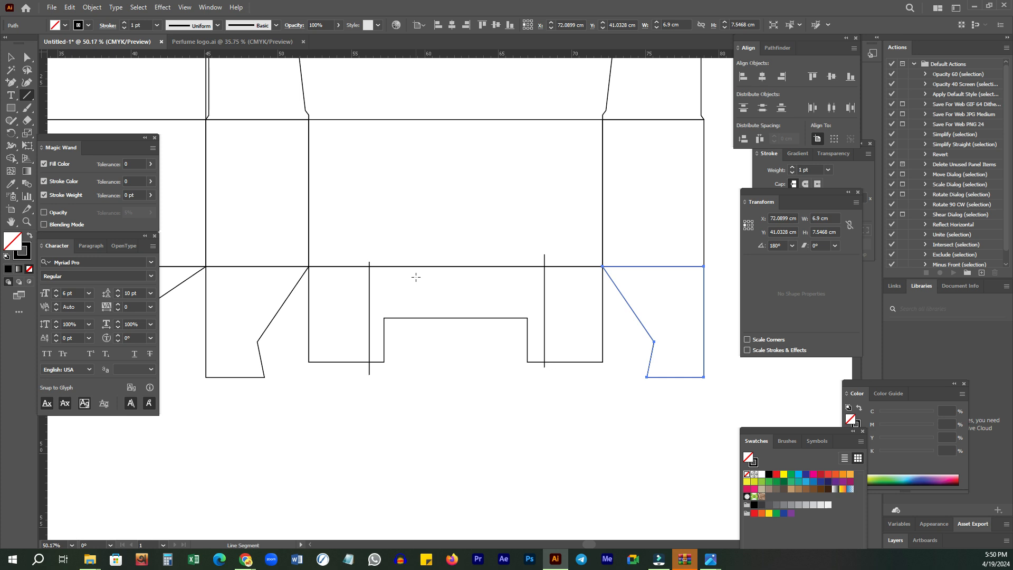
{"action": "key", "text": "ctrl+z"}
{"action": "key", "text": "z"}
{"action": "left_click_drag", "start_coordinate": [546, 386], "coordinate": [508, 404]}
{"action": "key", "text": "ctrl+z"}
{"action": "key", "text": "v"}
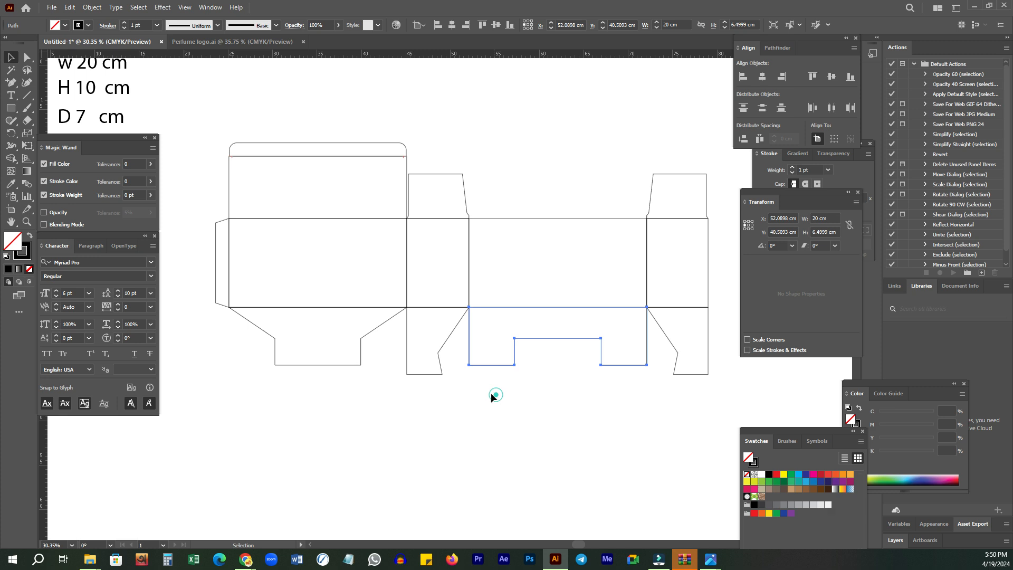
{"action": "left_click", "coordinate": [520, 332]}
- Examine the bottom flaps up close and compare them with the whole die-line layout
{"action": "key", "text": "z"}
{"action": "left_click", "coordinate": [492, 365]}
{"action": "left_click", "coordinate": [589, 334]}
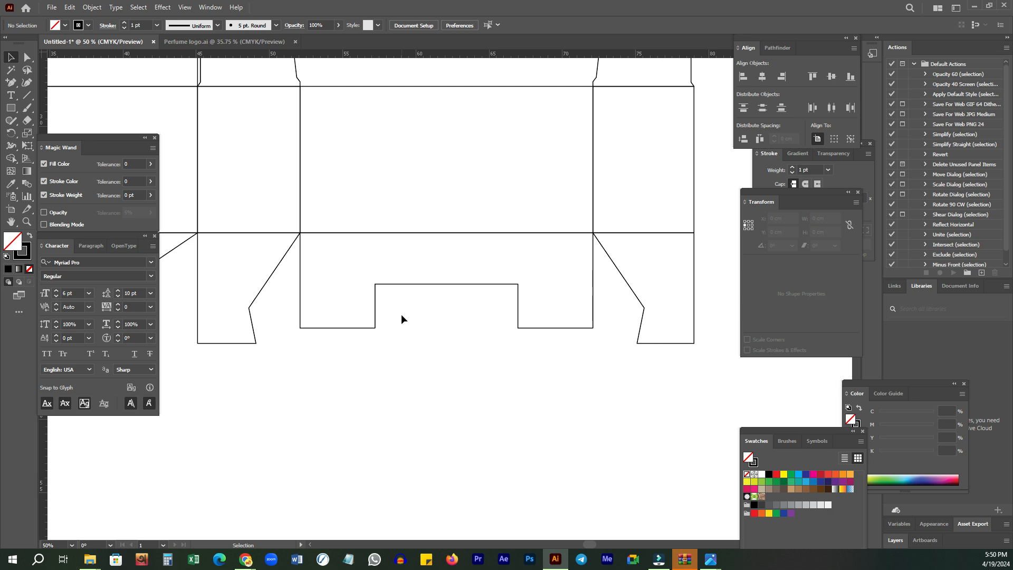
{"action": "key", "text": "z"}
{"action": "left_click", "coordinate": [308, 334], "text": "alt"}
{"action": "left_click_drag", "start_coordinate": [468, 340], "coordinate": [508, 333]}
{"action": "key", "text": "z"}
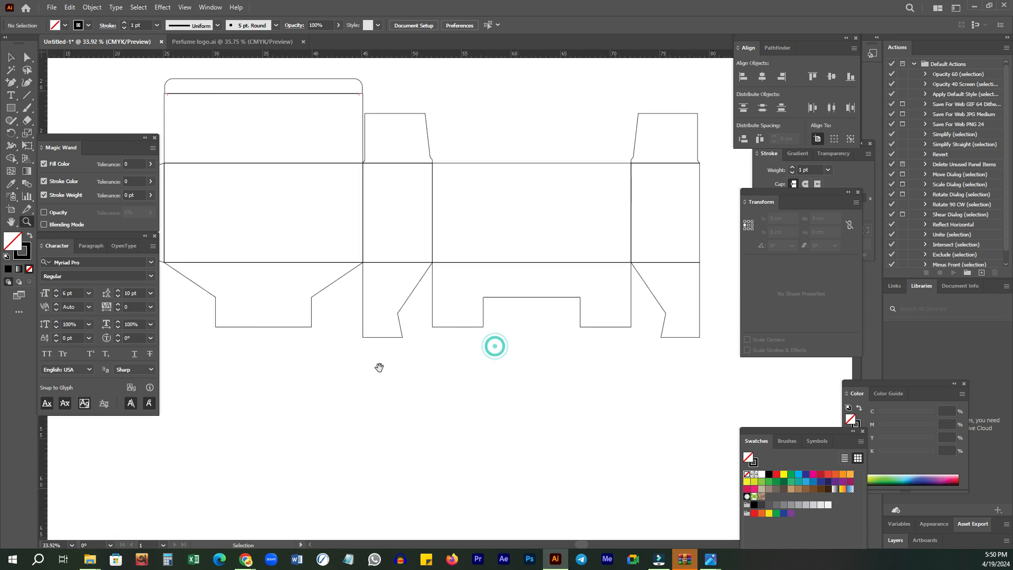
{"action": "left_click", "coordinate": [419, 363], "text": "alt"}
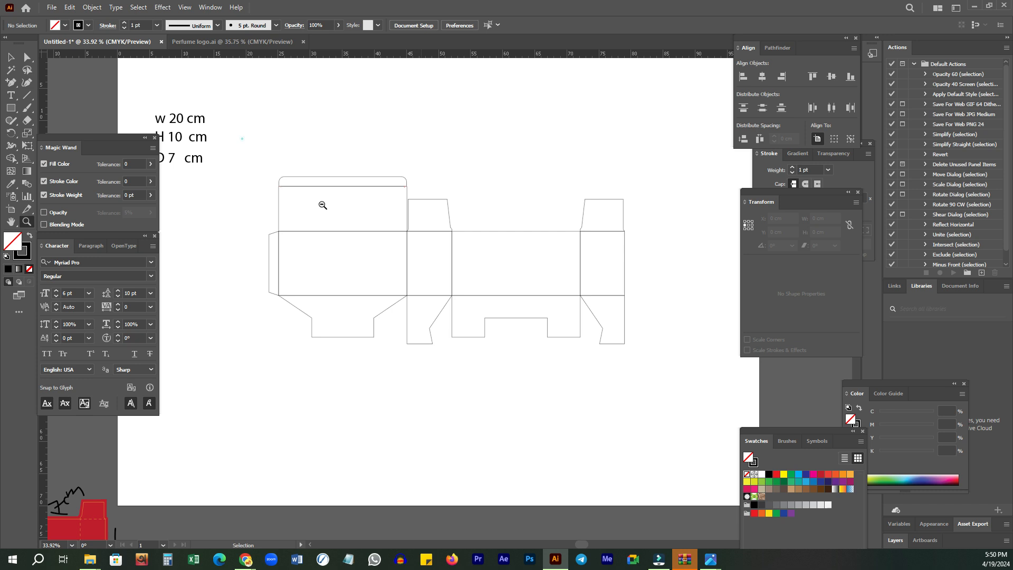
{"action": "left_click_drag", "start_coordinate": [243, 139], "coordinate": [673, 339]}
{"action": "left_click_drag", "start_coordinate": [412, 301], "coordinate": [366, 317]}
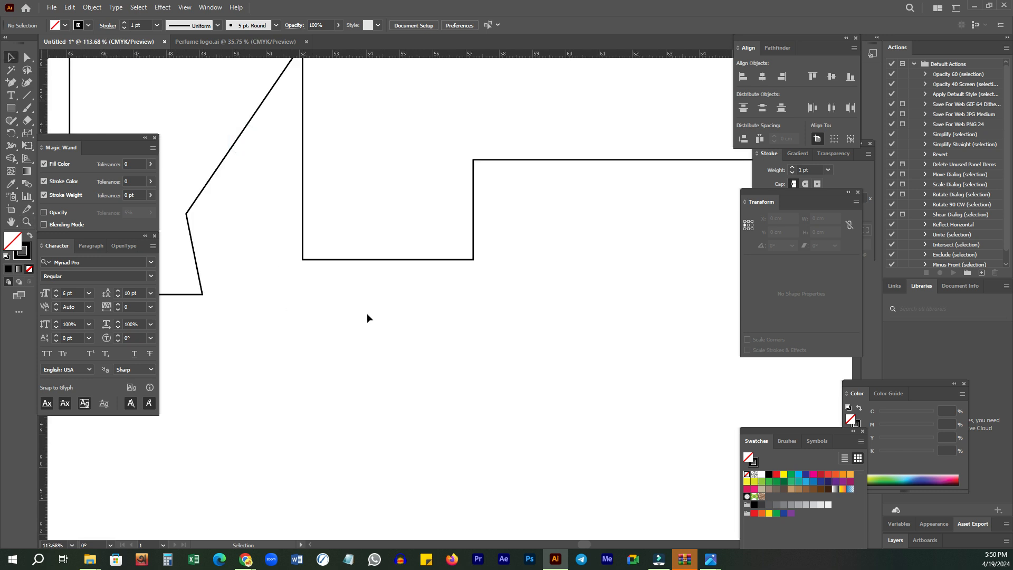
{"action": "scroll", "coordinate": [324, 332], "scroll_direction": "down", "scroll_amount": 8}
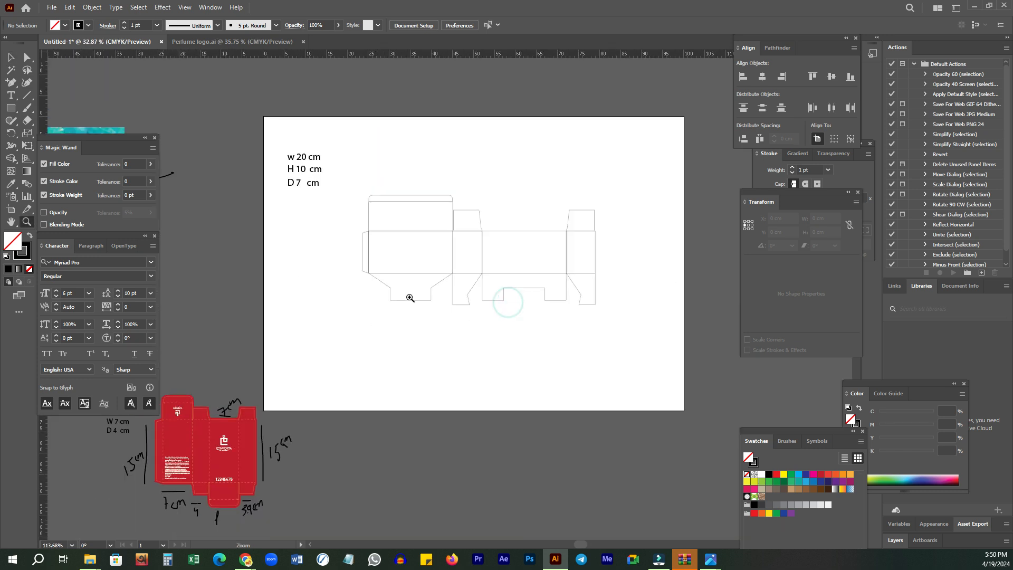
- Duplicate the whole die-line about 31.8 cm above the original
{"action": "key", "text": "v"}
{"action": "left_click_drag", "start_coordinate": [319, 210], "coordinate": [596, 344]}
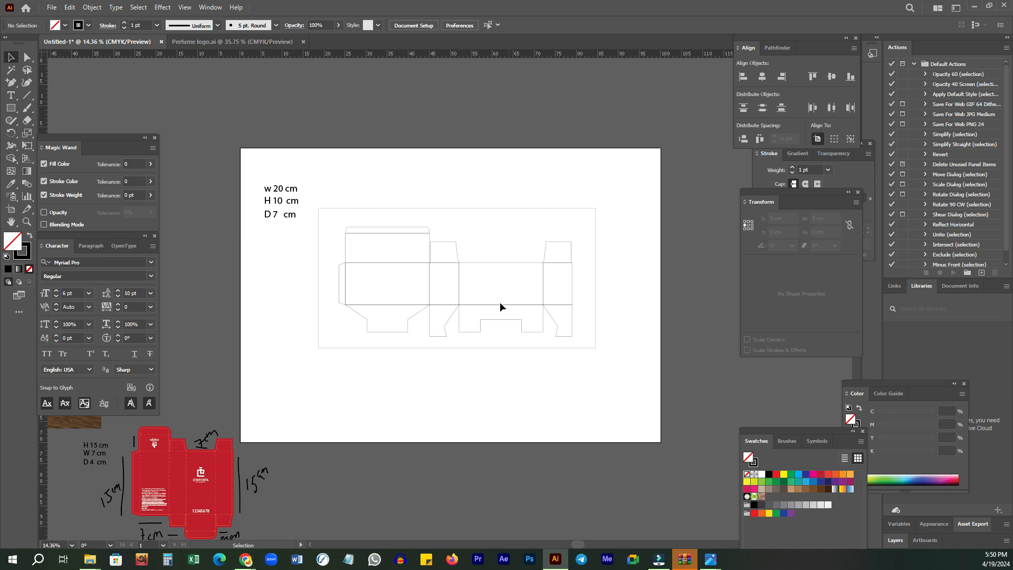
{"action": "left_click_drag", "start_coordinate": [498, 303], "coordinate": [501, 171]}
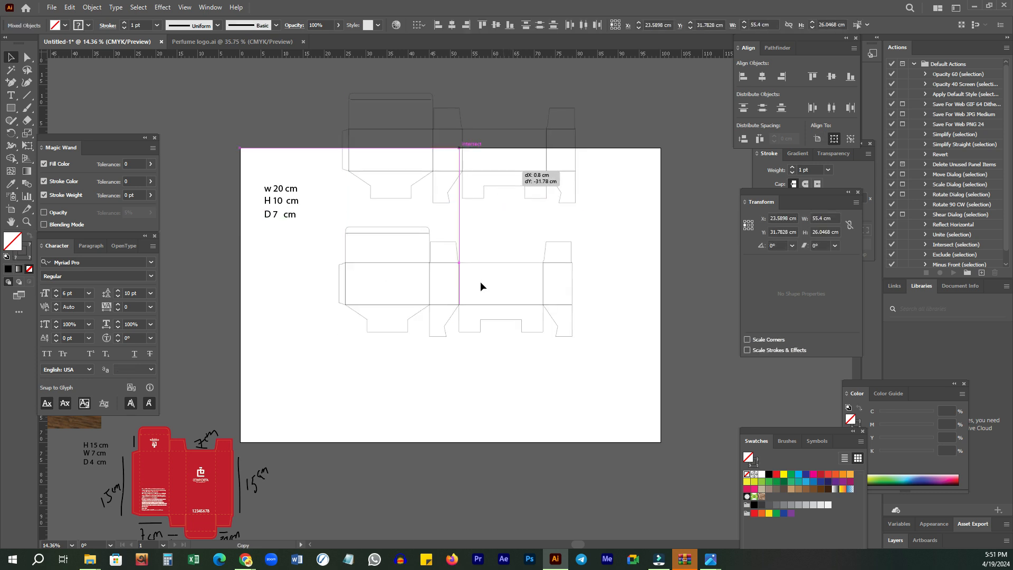
{"action": "left_click", "coordinate": [293, 345]}
- Delete all four bottom flaps from the original die-line, leaving its panels and top flaps
{"action": "left_click_drag", "start_coordinate": [280, 358], "coordinate": [580, 308]}
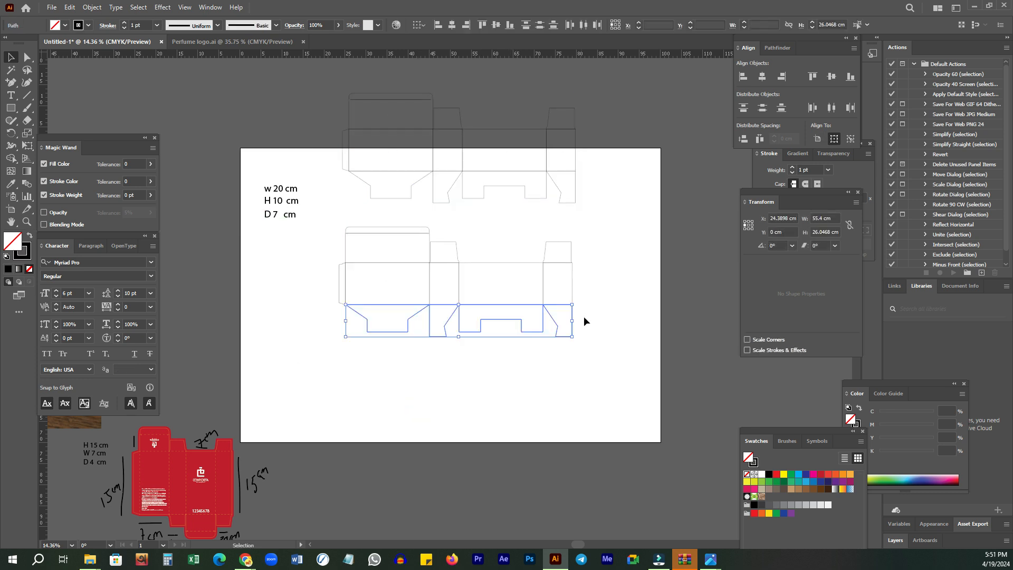
{"action": "key", "text": "Delete"}
{"action": "key", "text": "z"}
{"action": "left_click", "coordinate": [423, 308]}
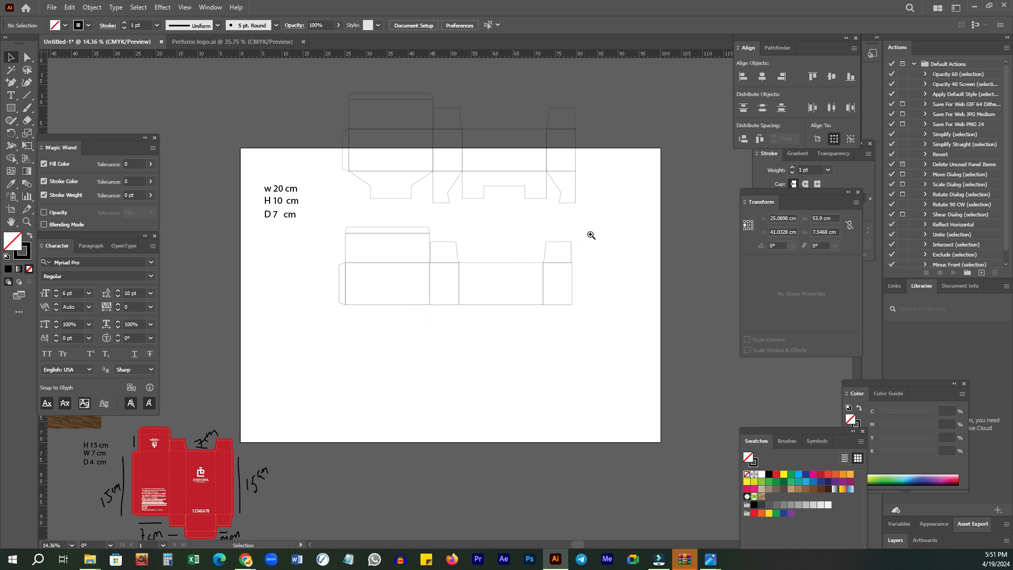
{"action": "left_click_drag", "start_coordinate": [361, 295], "coordinate": [480, 290]}
{"action": "key", "text": "v"}
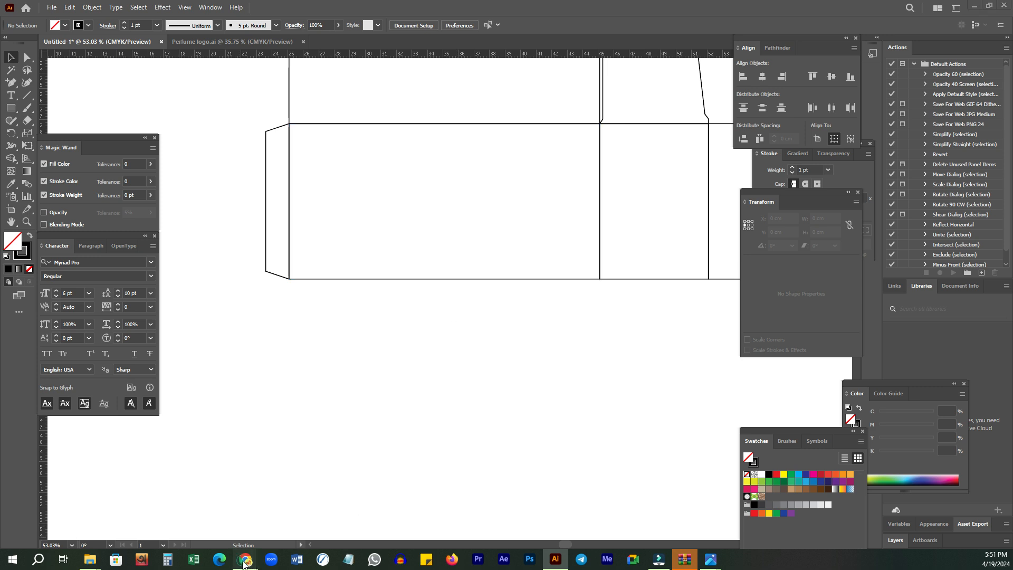
- Switch to Google Meet in Chrome, admit the waiting participant to the call, and return to Illustrator
{"action": "mouse_move", "coordinate": [246, 558]}
{"action": "left_click", "coordinate": [214, 522]}
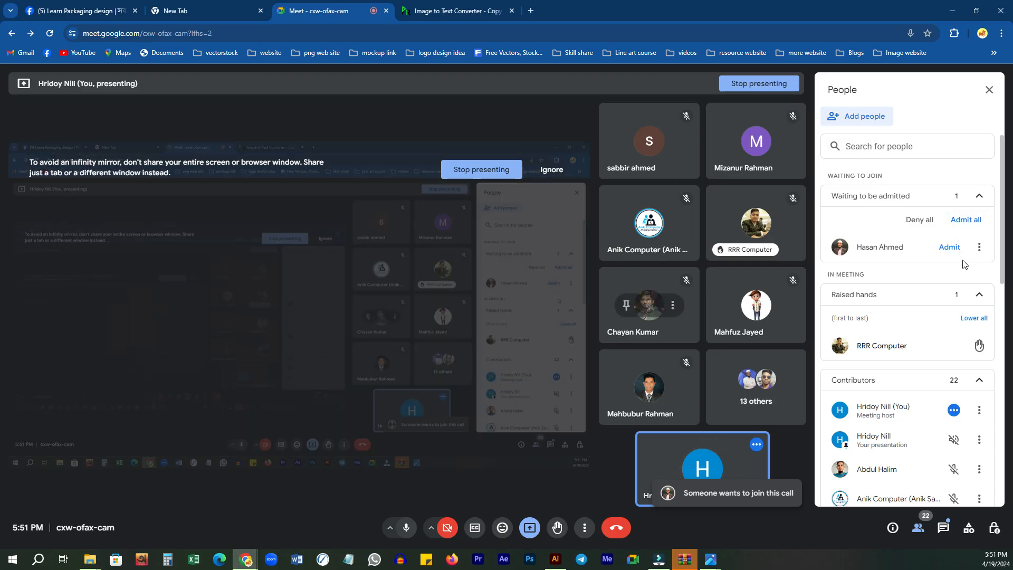
{"action": "left_click", "coordinate": [949, 247]}
{"action": "left_click", "coordinate": [556, 559]}
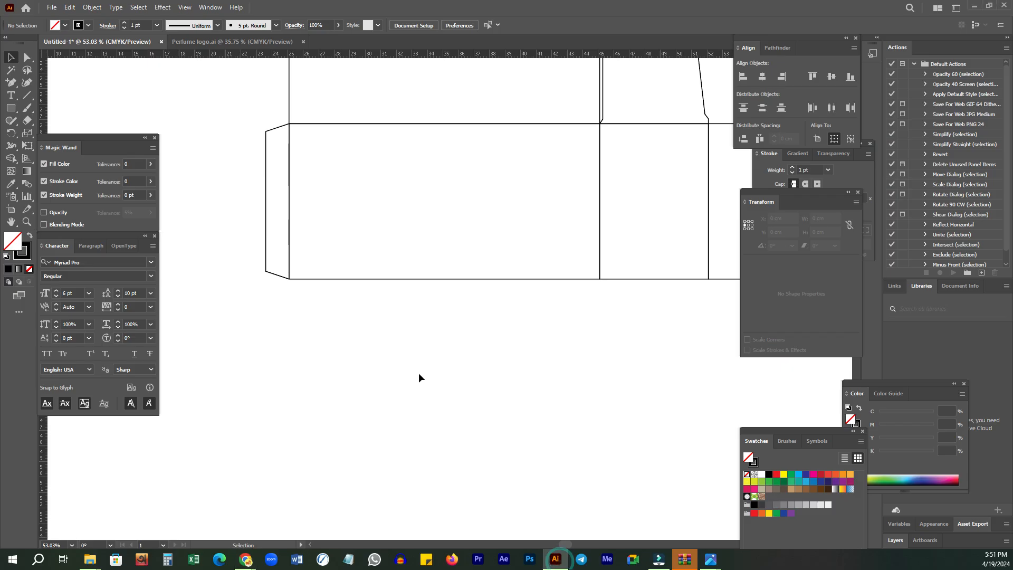
- Copy the first 20 cm wide panel directly below itself and set the copy's height to 3.5 cm, keeping its top edge fixed
{"action": "left_click_drag", "start_coordinate": [433, 276], "coordinate": [420, 431]}
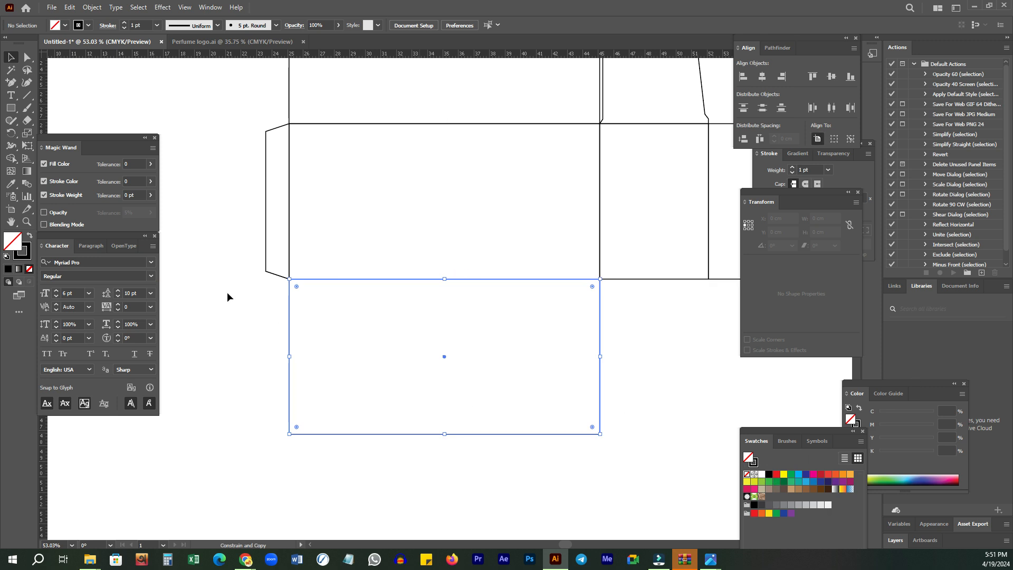
{"action": "left_click", "coordinate": [748, 226]}
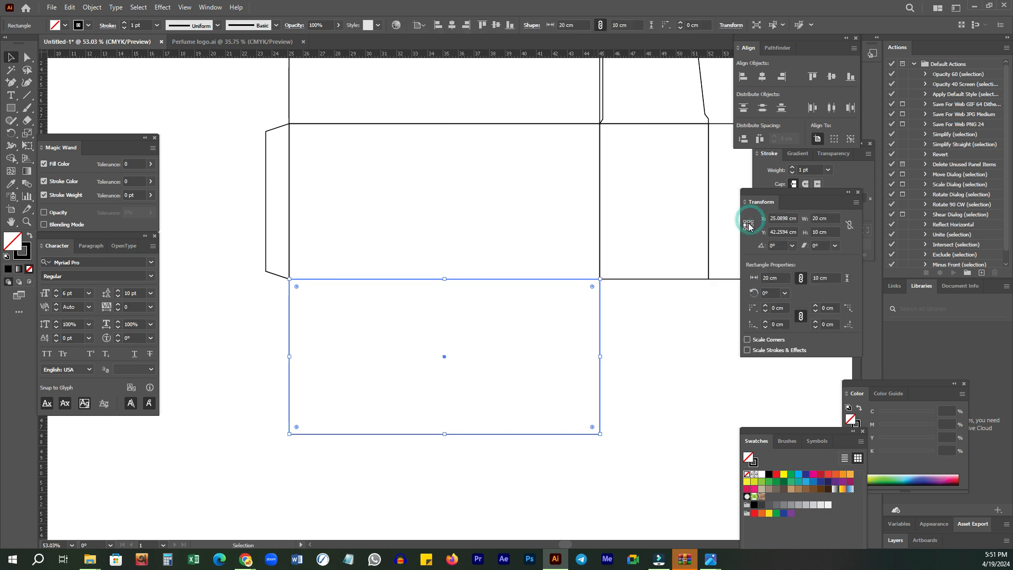
{"action": "left_click", "coordinate": [832, 234]}
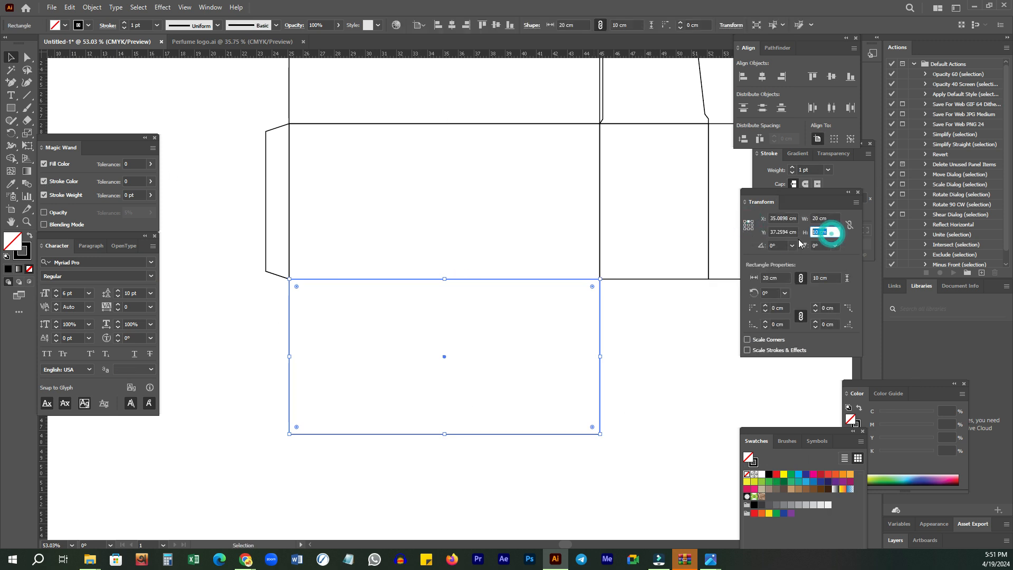
{"action": "type", "text": "7"}
{"action": "key", "text": "Return"}
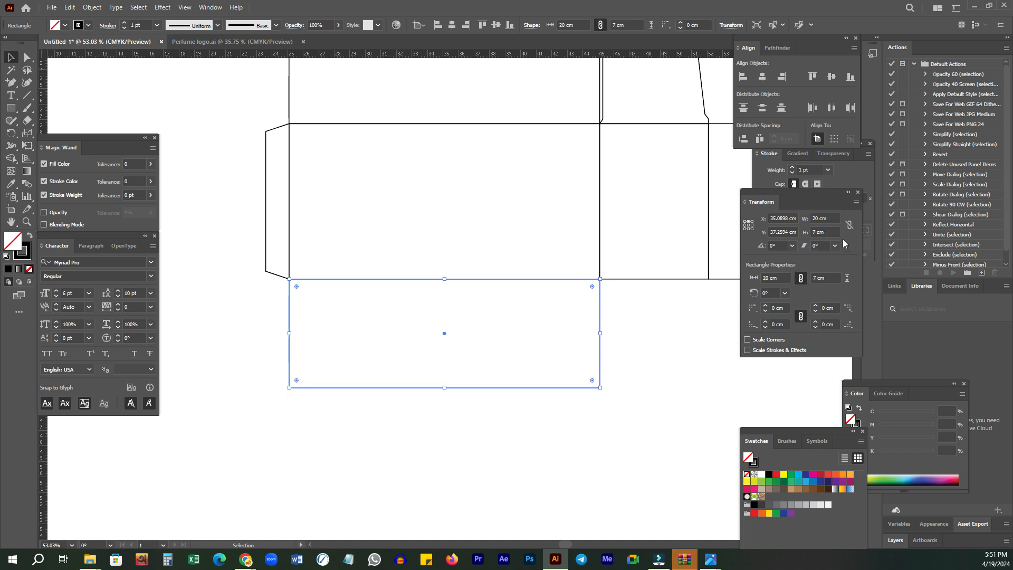
{"action": "type", "text": "/2"}
{"action": "key", "text": "Return"}
- Copy the 3.5 cm strip directly below itself and shorten the new copy by 0.5 cm to 3 cm high
{"action": "left_click_drag", "start_coordinate": [567, 356], "coordinate": [515, 363]}
{"action": "left_click_drag", "start_coordinate": [629, 354], "coordinate": [528, 336]}
{"action": "left_click_drag", "start_coordinate": [366, 334], "coordinate": [376, 373]}
{"action": "left_click", "coordinate": [394, 350]}
{"action": "left_click", "coordinate": [387, 322]}
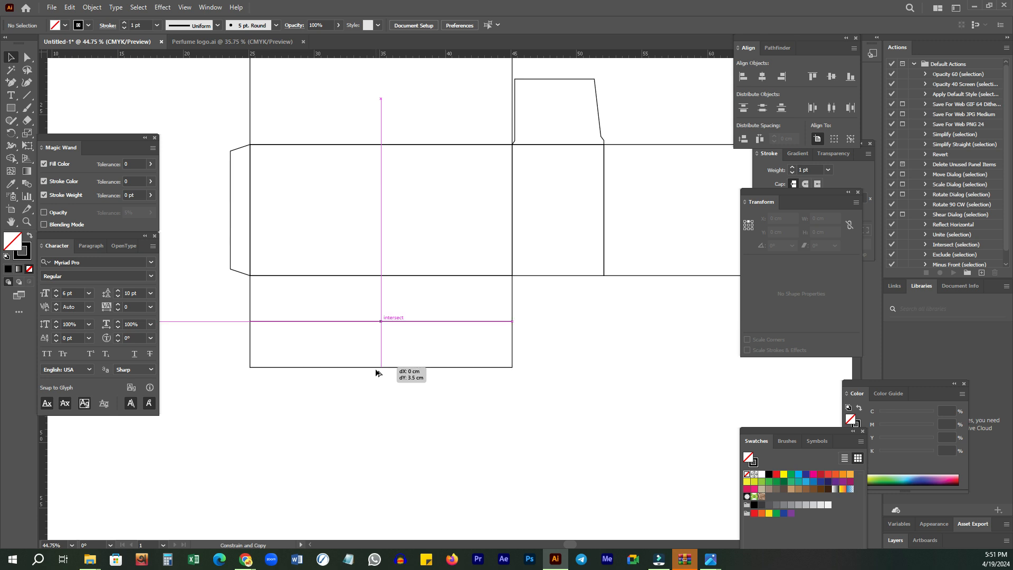
{"action": "left_click_drag", "start_coordinate": [409, 404], "coordinate": [410, 403]}
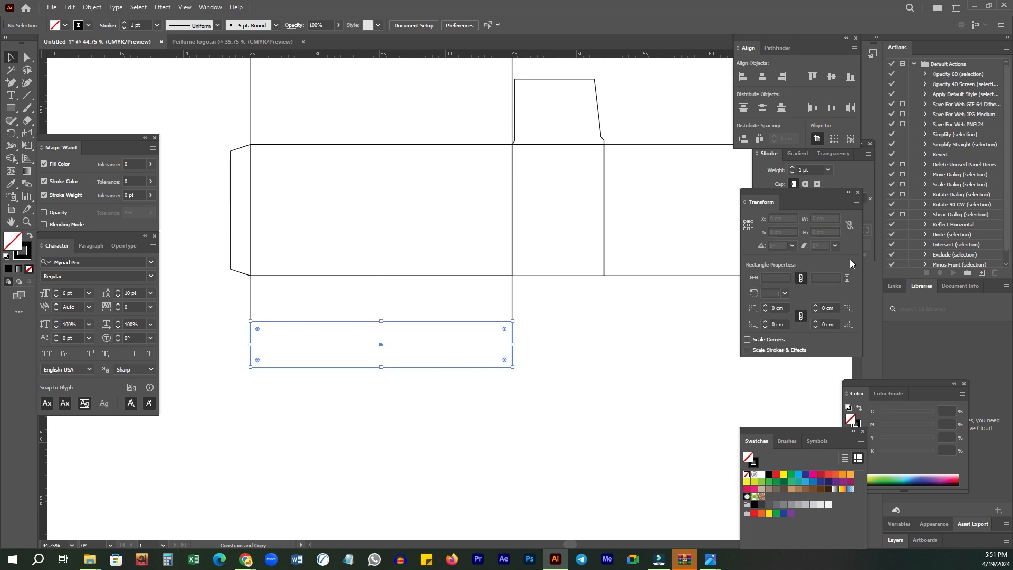
{"action": "left_click", "coordinate": [833, 232]}
{"action": "type", "text": "-0.5"}
{"action": "key", "text": "Return"}
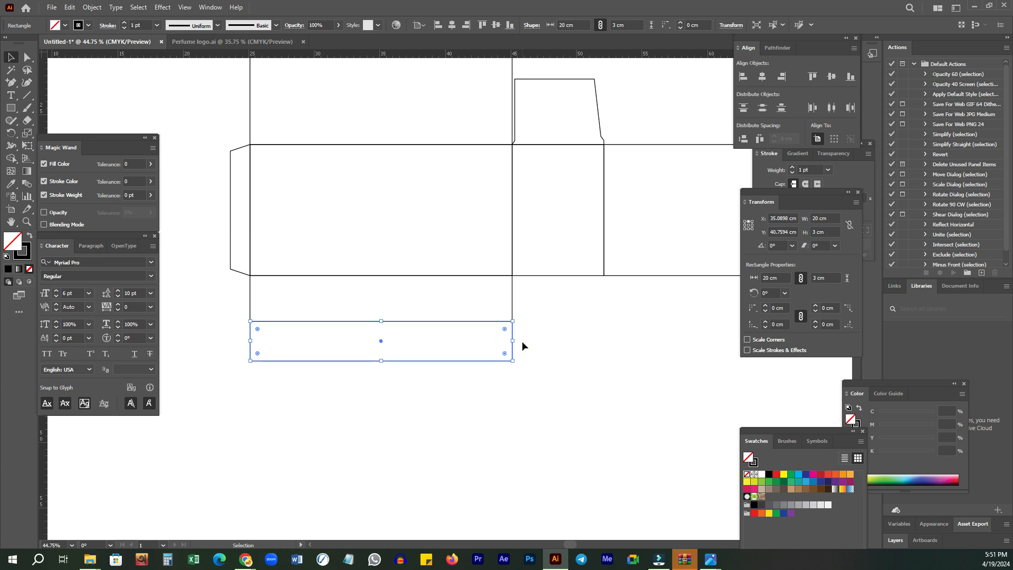
- Narrow the lower strip to 3.5 cm wide, keeping its left edge aligned with the strip above
{"action": "left_click_drag", "start_coordinate": [514, 343], "coordinate": [295, 351]}
{"action": "left_click", "coordinate": [727, 221]}
{"action": "left_click", "coordinate": [244, 426]}
{"action": "left_click", "coordinate": [281, 361]}
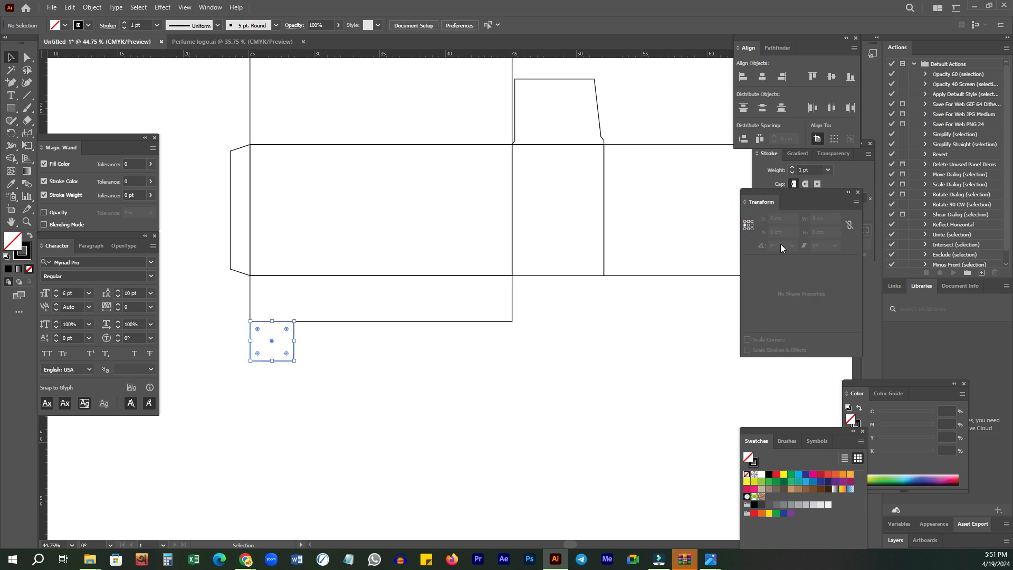
{"action": "left_click", "coordinate": [822, 218]}
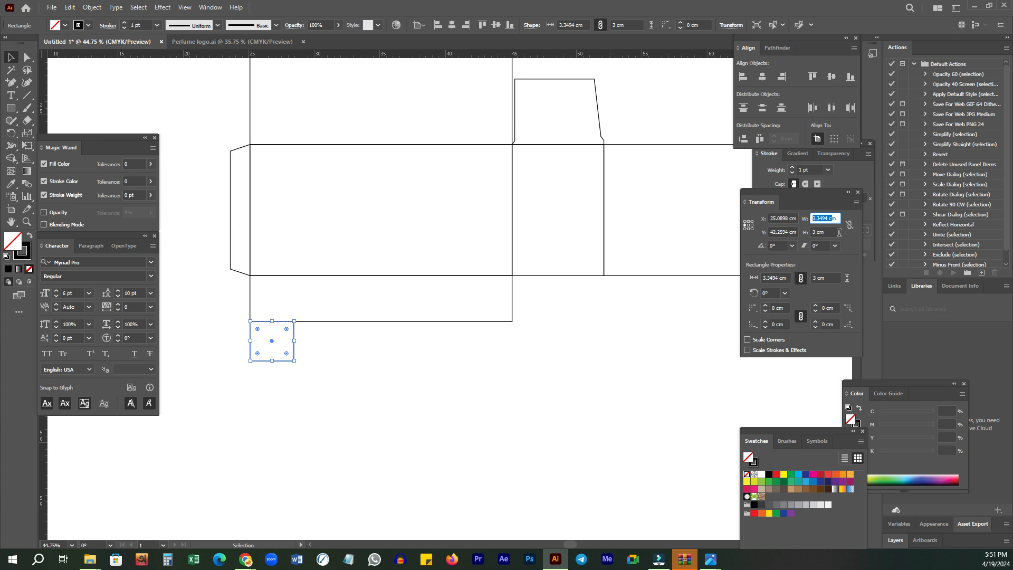
{"action": "type", "text": "3"}
{"action": "key", "text": "Return"}
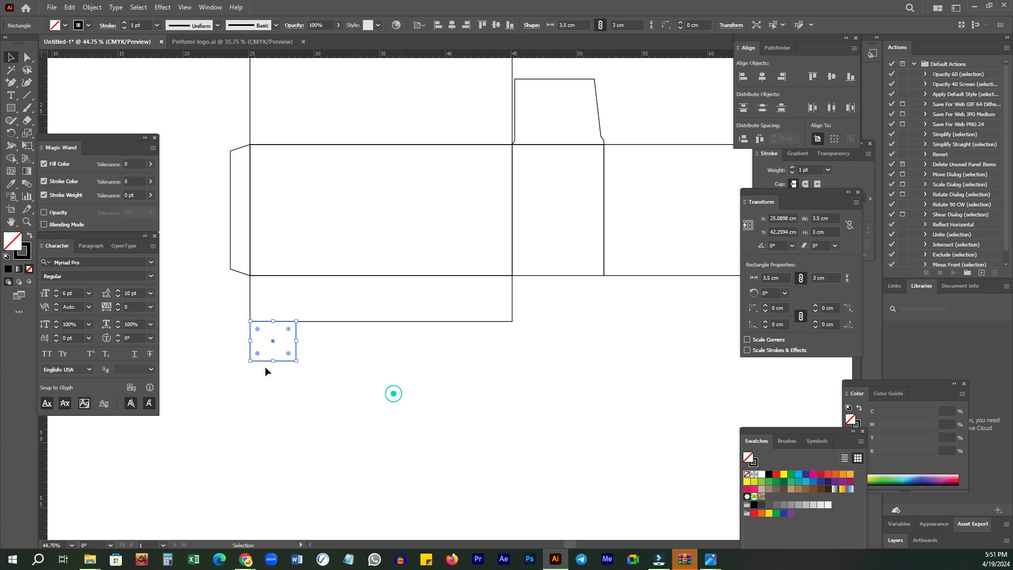
- Copy the 3.5 × 3 cm rectangle to the opposite end of the strip, flush with the strip's right edge
{"action": "scroll", "coordinate": [254, 338], "scroll_direction": "up", "scroll_amount": 3}
{"action": "left_click", "coordinate": [254, 337]}
{"action": "left_click_drag", "start_coordinate": [315, 333], "coordinate": [626, 343]}
{"action": "left_click", "coordinate": [497, 403]}
{"action": "left_click", "coordinate": [544, 318], "text": "ctrl"}
{"action": "left_click_drag", "start_coordinate": [432, 339], "coordinate": [319, 354]}
{"action": "left_click_drag", "start_coordinate": [502, 201], "coordinate": [452, 309]}
{"action": "left_click_drag", "start_coordinate": [600, 190], "coordinate": [515, 215]}
{"action": "left_click_drag", "start_coordinate": [407, 396], "coordinate": [523, 220]}
{"action": "left_click_drag", "start_coordinate": [275, 317], "coordinate": [419, 280]}
{"action": "left_click_drag", "start_coordinate": [401, 289], "coordinate": [385, 313]}
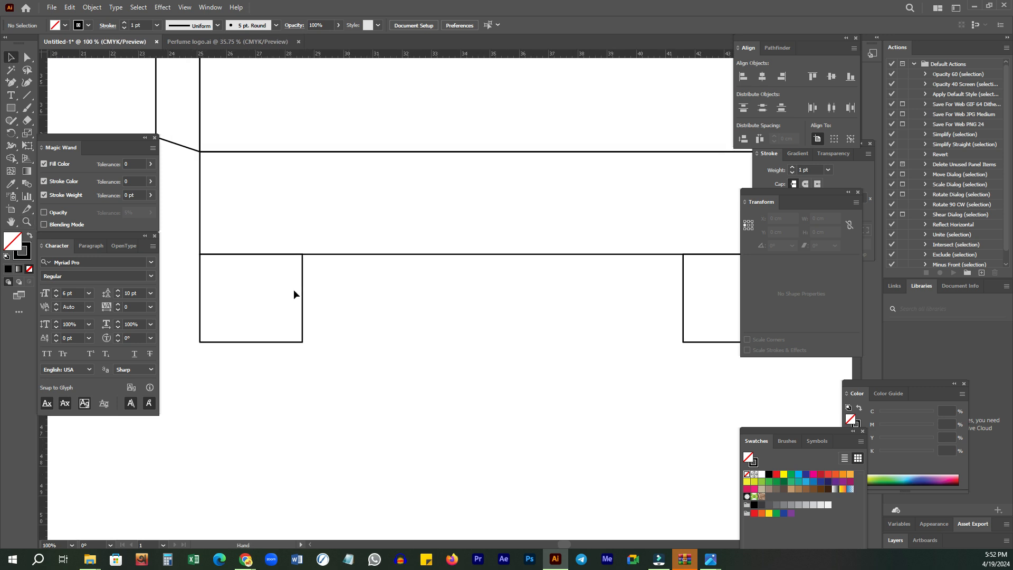
- Fill the gap between the two corner rectangles with a 13 cm wide copy and reduce its width by 0.1 cm
{"action": "left_click_drag", "start_coordinate": [301, 298], "coordinate": [407, 305]}
{"action": "left_click_drag", "start_coordinate": [404, 342], "coordinate": [683, 342]}
{"action": "scroll", "coordinate": [448, 363], "scroll_direction": "down", "scroll_amount": 2}
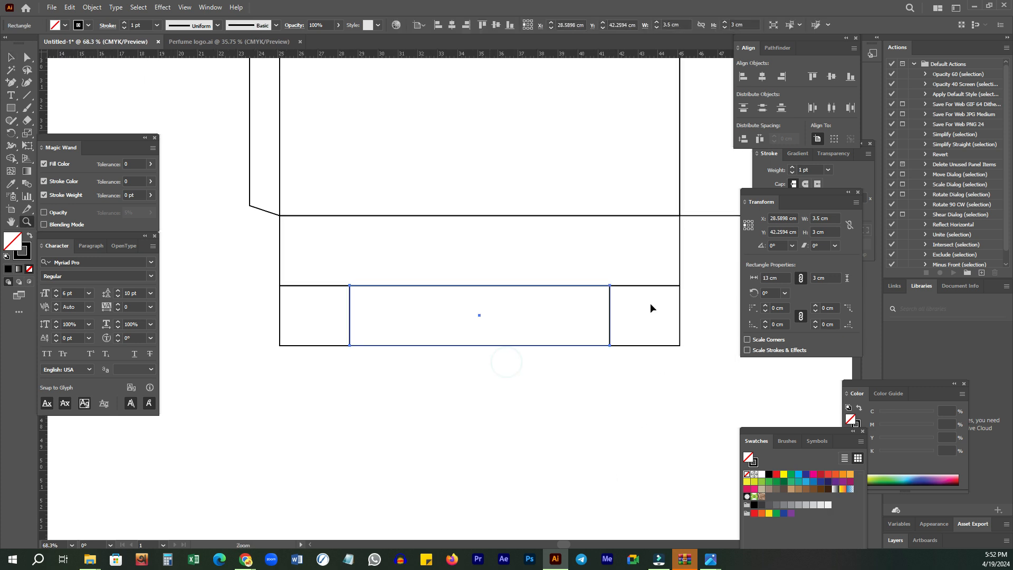
{"action": "left_click", "coordinate": [748, 225]}
{"action": "left_click", "coordinate": [825, 218]}
{"action": "type", "text": "-.1"}
{"action": "key", "text": "Return"}
{"action": "left_click", "coordinate": [390, 468]}
- Duplicate the strip and its three lower rectangles into the blank area below the die-line
{"action": "left_click_drag", "start_coordinate": [489, 362], "coordinate": [455, 347]}
{"action": "left_click_drag", "start_coordinate": [262, 304], "coordinate": [623, 420]}
{"action": "left_click_drag", "start_coordinate": [625, 337], "coordinate": [625, 336]}
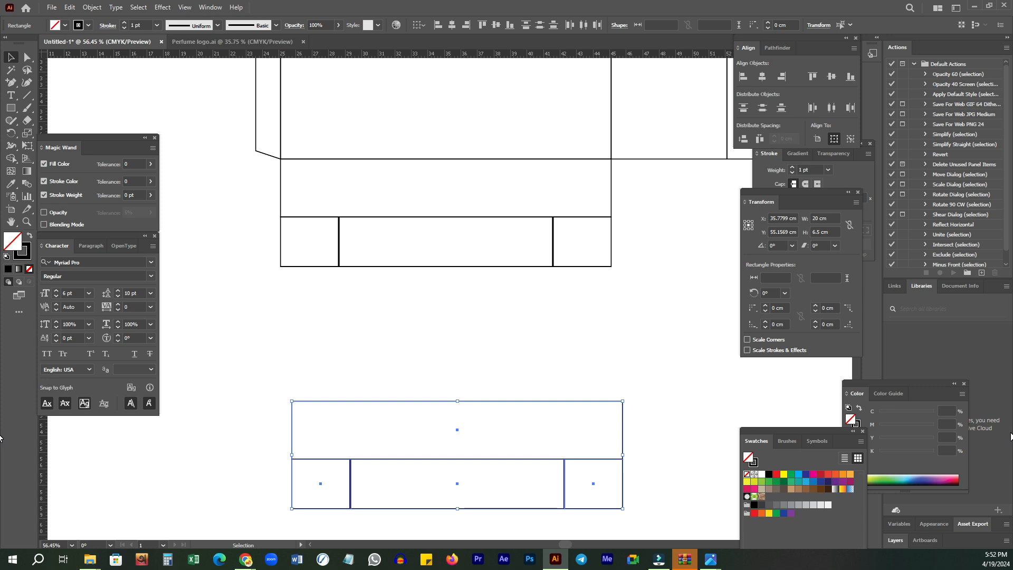
- Delete the middle rectangle from the set attached to the panel and unite the remaining pieces into one notched flap
{"action": "left_click_drag", "start_coordinate": [416, 318], "coordinate": [464, 245]}
{"action": "key", "text": "Delete"}
{"action": "left_click_drag", "start_coordinate": [234, 289], "coordinate": [638, 197]}
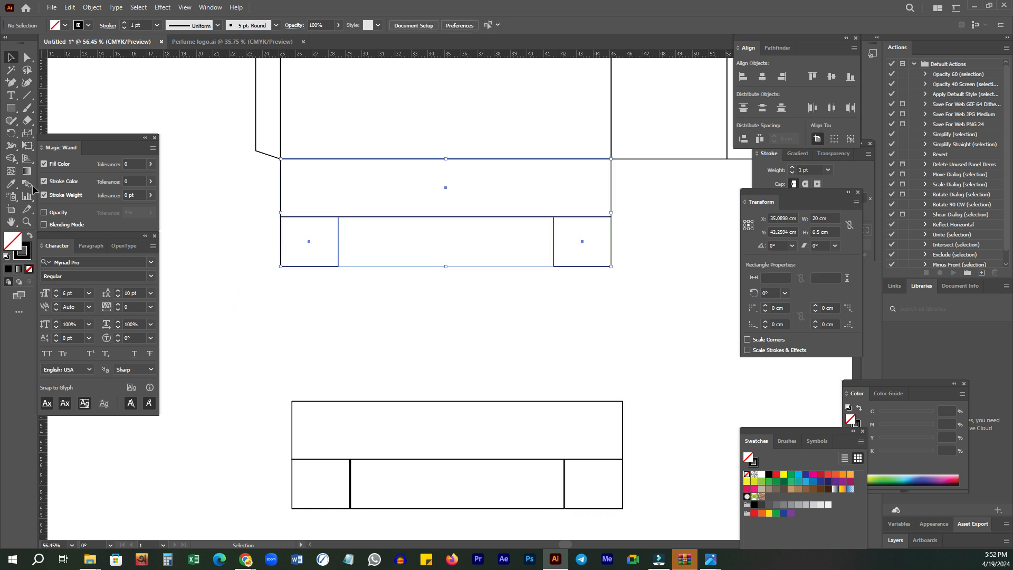
{"action": "left_click", "coordinate": [774, 48]}
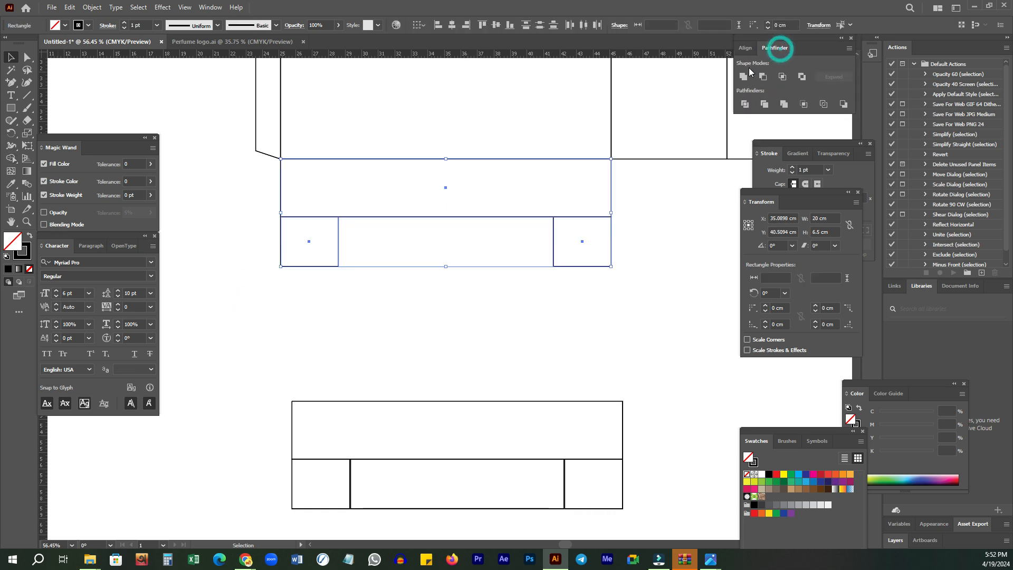
{"action": "left_click", "coordinate": [744, 76]}
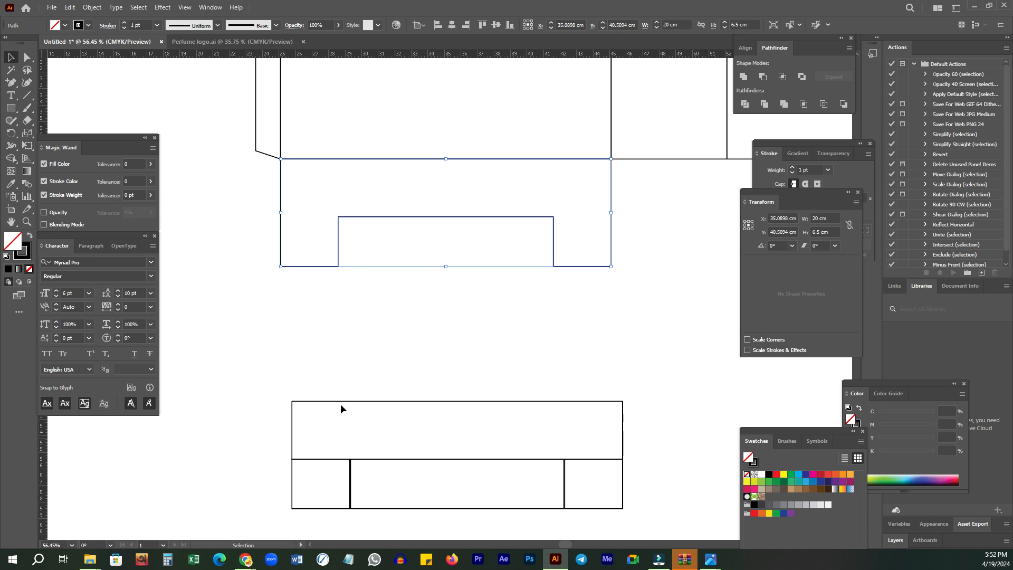
- Delete both corner rectangles from the duplicated set and unite its strip and middle rectangle into one tab-shaped flap
{"action": "left_click_drag", "start_coordinate": [416, 308], "coordinate": [432, 249]}
{"action": "left_click", "coordinate": [433, 250]}
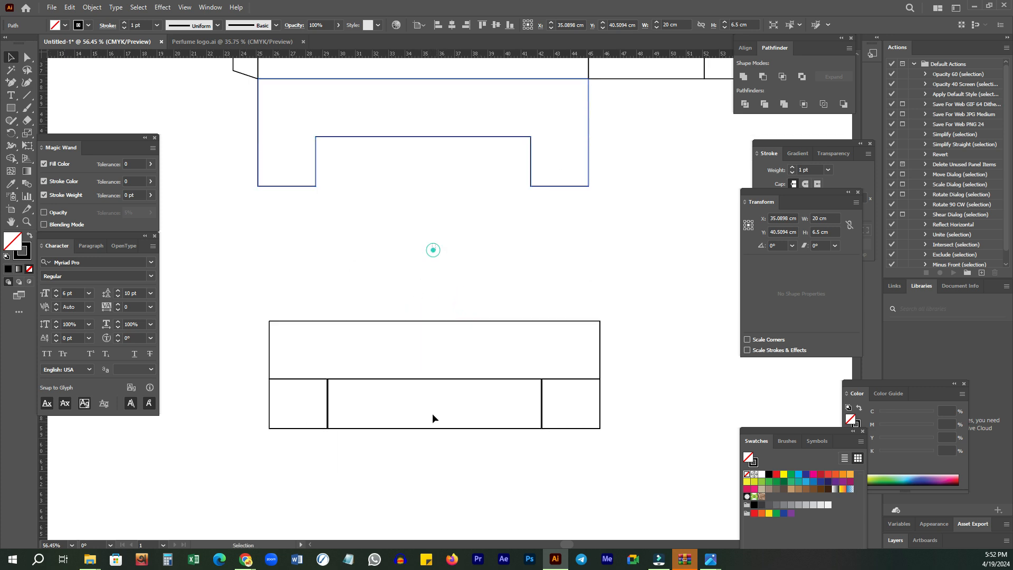
{"action": "left_click", "coordinate": [443, 438]}
{"action": "left_click_drag", "start_coordinate": [260, 447], "coordinate": [280, 412]}
{"action": "left_click_drag", "start_coordinate": [608, 445], "coordinate": [581, 401]}
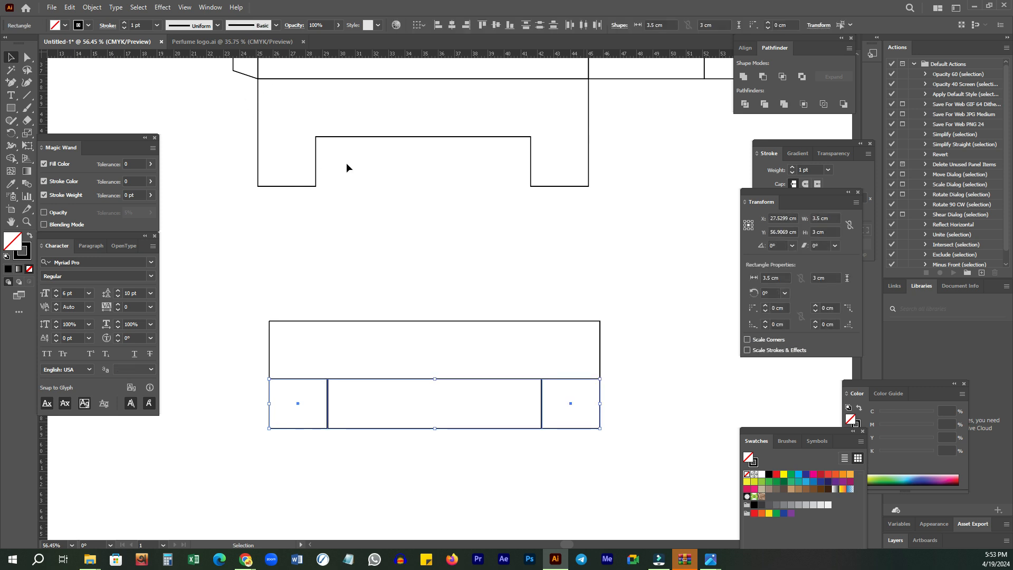
{"action": "key", "text": "Delete"}
{"action": "left_click_drag", "start_coordinate": [219, 283], "coordinate": [650, 464]}
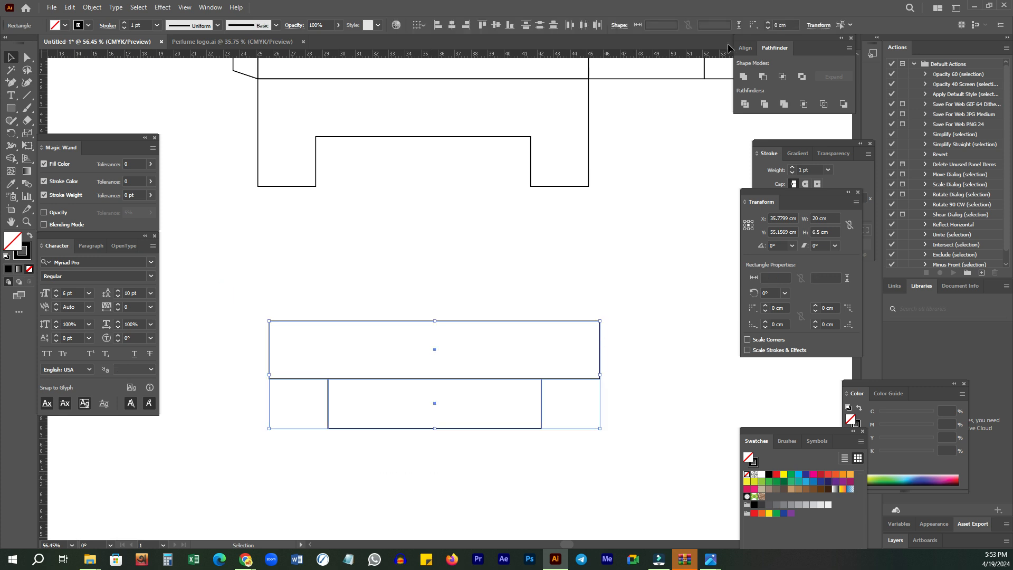
{"action": "left_click", "coordinate": [743, 77]}
- Remove the two outer lower corner anchor points of the tab flap's wide part to give it slanted sides
{"action": "key", "text": "a"}
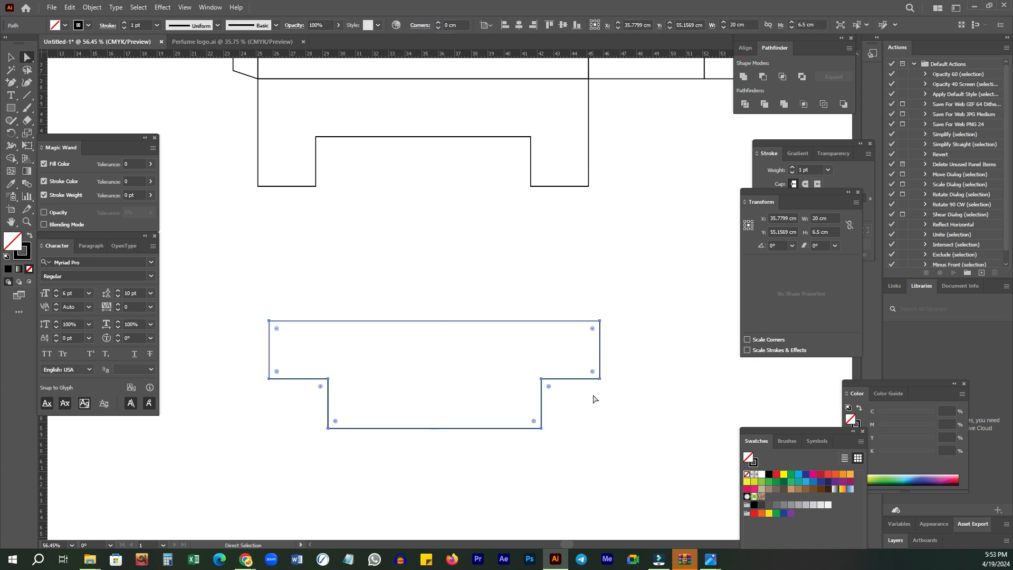
{"action": "left_click", "coordinate": [600, 378]}
{"action": "left_click_drag", "start_coordinate": [229, 430], "coordinate": [289, 362]}
{"action": "left_click", "coordinate": [192, 25]}
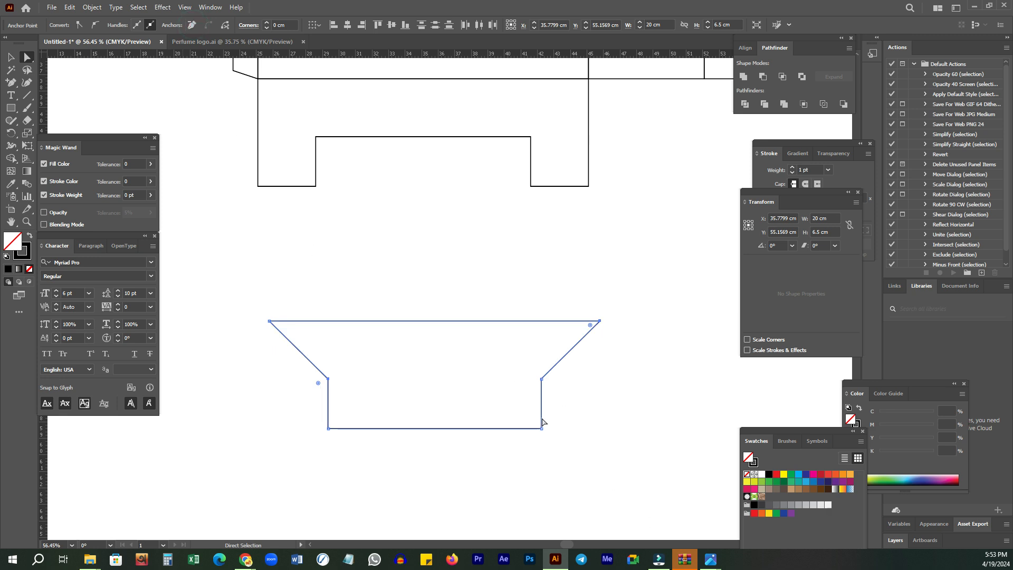
- Duplicate the 7 cm wide side panel directly beneath itself
{"action": "scroll", "coordinate": [481, 329], "scroll_direction": "down", "scroll_amount": 3}
{"action": "scroll", "coordinate": [450, 335], "scroll_direction": "down", "scroll_amount": 2}
{"action": "key", "text": "v"}
{"action": "left_click_drag", "start_coordinate": [453, 190], "coordinate": [451, 296]}
{"action": "left_click_drag", "start_coordinate": [515, 352], "coordinate": [514, 352]}
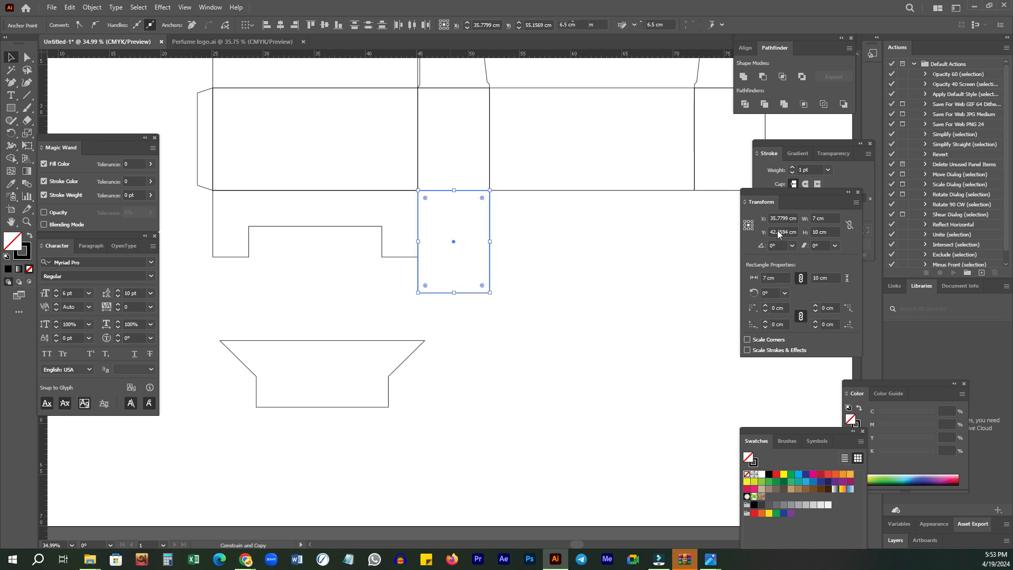
- Set the height of the duplicated side rectangle to half of 7 cm, giving 3.5 cm
{"action": "double_click", "coordinate": [823, 233]}
{"action": "type", "text": "7"}
{"action": "key", "text": "Return"}
{"action": "left_click", "coordinate": [833, 232]}
{"action": "type", "text": "/2"}
{"action": "key", "text": "Return"}
{"action": "left_click", "coordinate": [477, 284]}
{"action": "scroll", "coordinate": [458, 240], "scroll_direction": "up", "scroll_amount": 1}
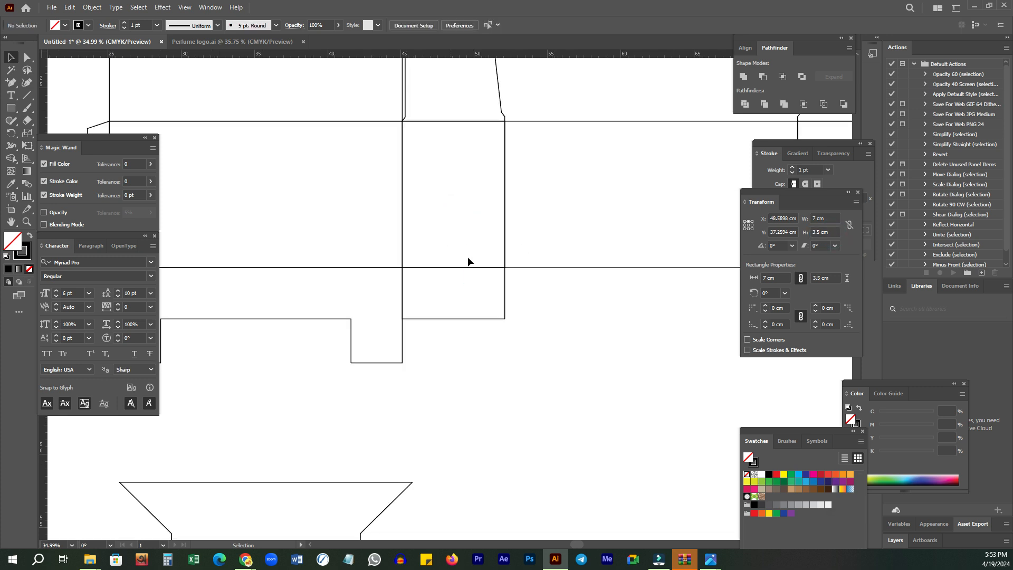
- Duplicate the 3.5 cm high rectangle beneath itself and resize the copy to 3.5 cm wide and 3 cm high
{"action": "left_click", "coordinate": [484, 362], "text": "ctrl"}
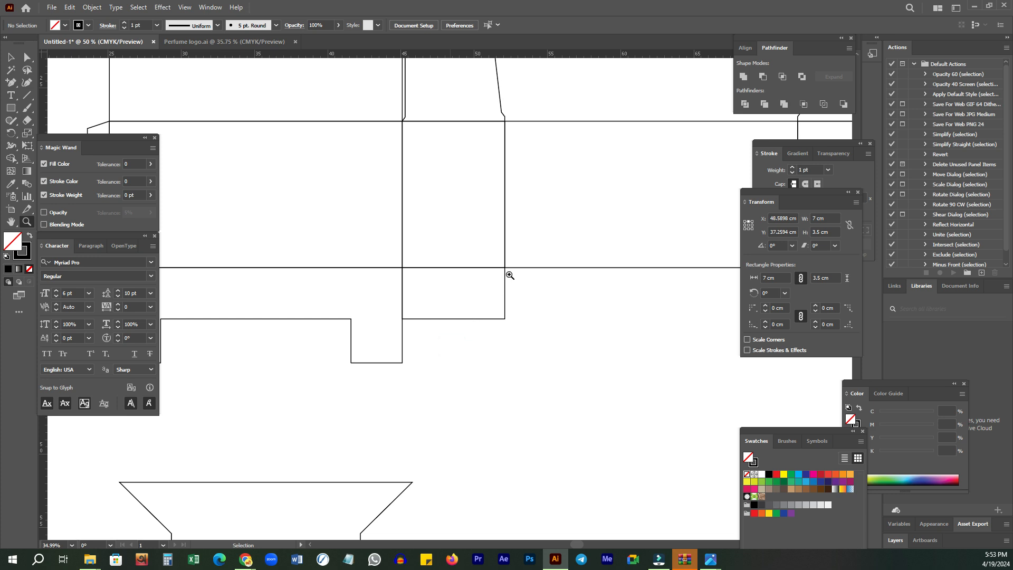
{"action": "left_click", "coordinate": [450, 346], "text": "ctrl"}
{"action": "left_click_drag", "start_coordinate": [458, 306], "coordinate": [453, 383]}
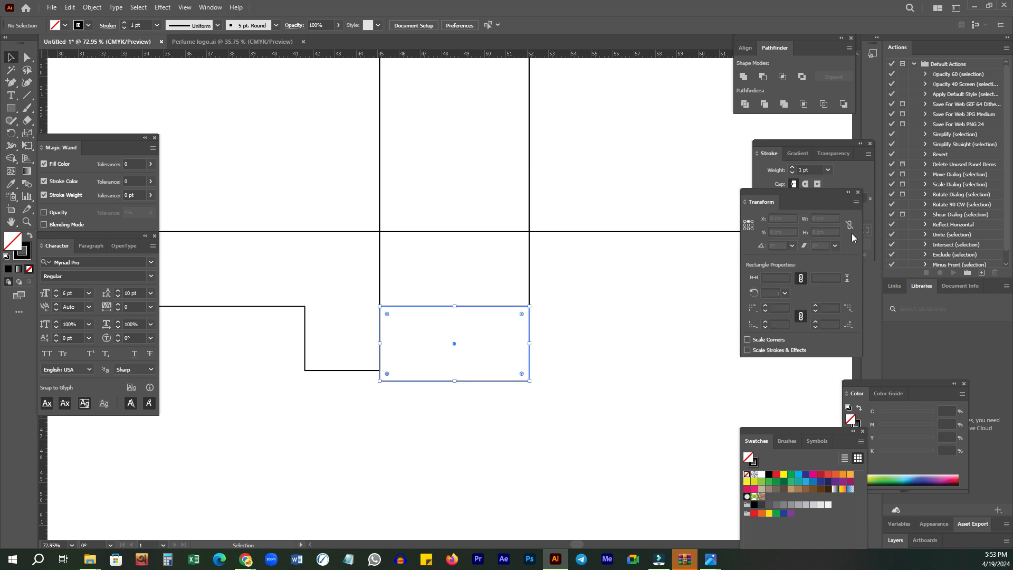
{"action": "left_click", "coordinate": [825, 232]}
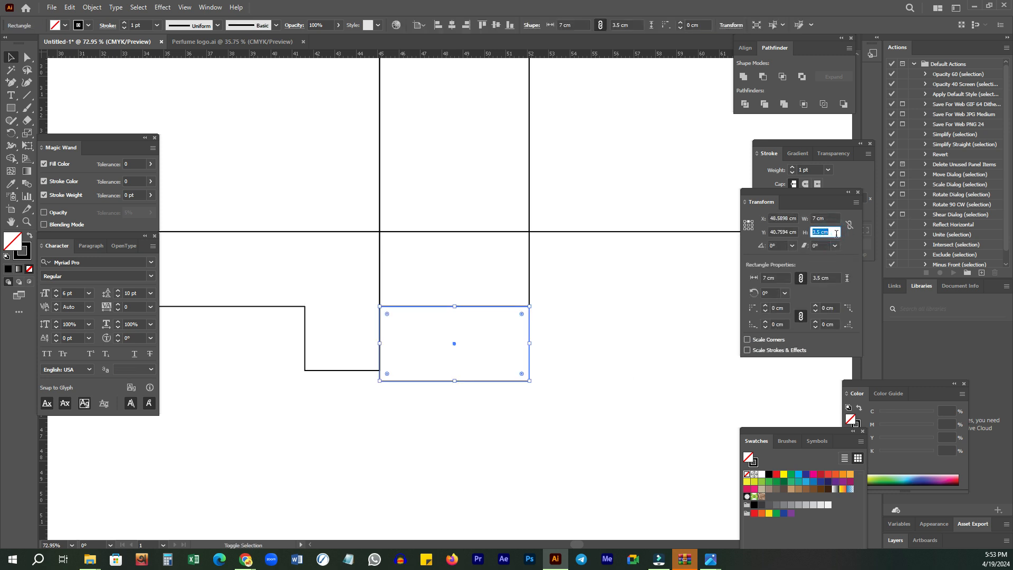
{"action": "type", "text": "3"}
{"action": "key", "text": "Return"}
{"action": "left_click", "coordinate": [824, 218]}
{"action": "type", "text": "/2"}
{"action": "key", "text": "Return"}
- Unite the two stacked rectangles and remove the outer lower corner anchor point of the wide part to give a slanted side
{"action": "left_click_drag", "start_coordinate": [551, 419], "coordinate": [430, 273]}
{"action": "left_click", "coordinate": [743, 76]}
{"action": "key", "text": "a"}
{"action": "left_click_drag", "start_coordinate": [522, 330], "coordinate": [558, 293]}
{"action": "left_click", "coordinate": [189, 26]}
- Move the notched flap into the blank area beside the tab flap and rotate both flaps 180°
{"action": "left_click_drag", "start_coordinate": [576, 344], "coordinate": [468, 330]}
{"action": "key", "text": "v"}
{"action": "left_click_drag", "start_coordinate": [422, 270], "coordinate": [651, 389]}
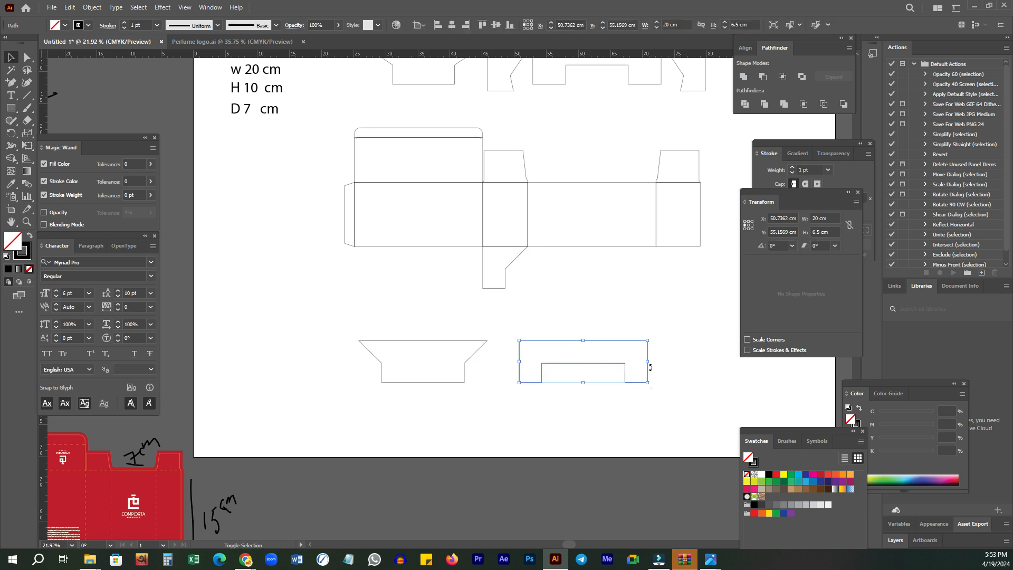
{"action": "left_click", "coordinate": [422, 348]}
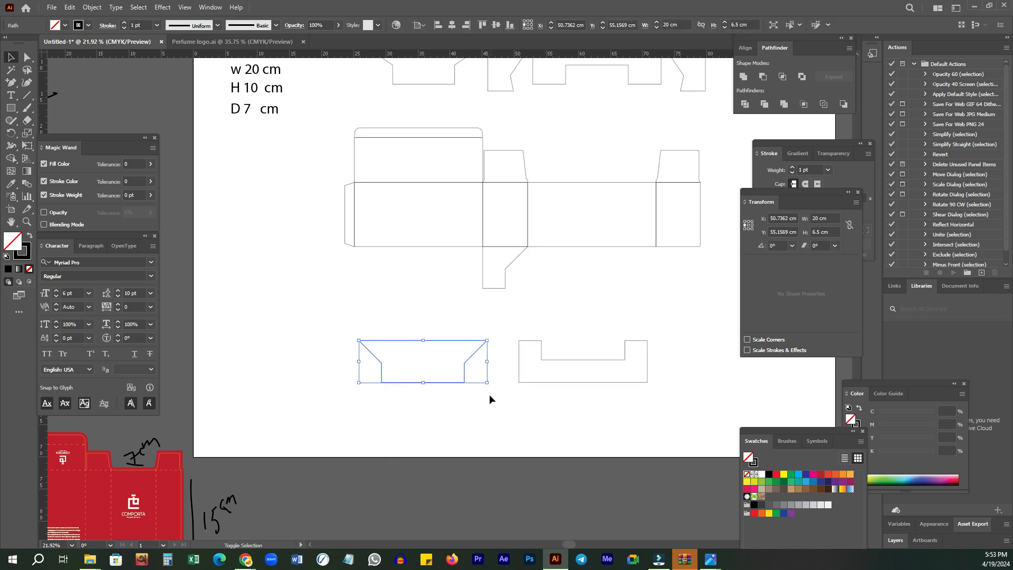
{"action": "left_click_drag", "start_coordinate": [405, 305], "coordinate": [329, 313]}
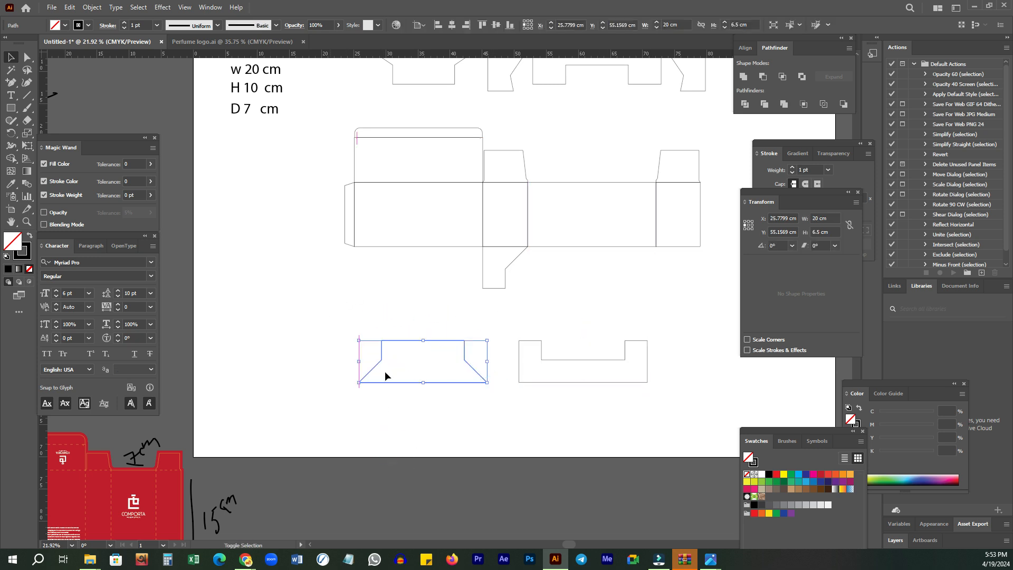
- Center the tab flap on the notched flap horizontally and vertically, using the notched flap as the key object
{"action": "left_click_drag", "start_coordinate": [530, 416], "coordinate": [586, 360]}
{"action": "left_click", "coordinate": [587, 359]}
{"action": "left_click", "coordinate": [746, 48]}
{"action": "left_click", "coordinate": [759, 77]}
{"action": "left_click", "coordinate": [832, 76]}
{"action": "left_click", "coordinate": [584, 485]}
- Bring the narrow side flap over the overlapped bottom flaps and rotate it 90° counter-clockwise
{"action": "left_click", "coordinate": [615, 398], "text": "ctrl"}
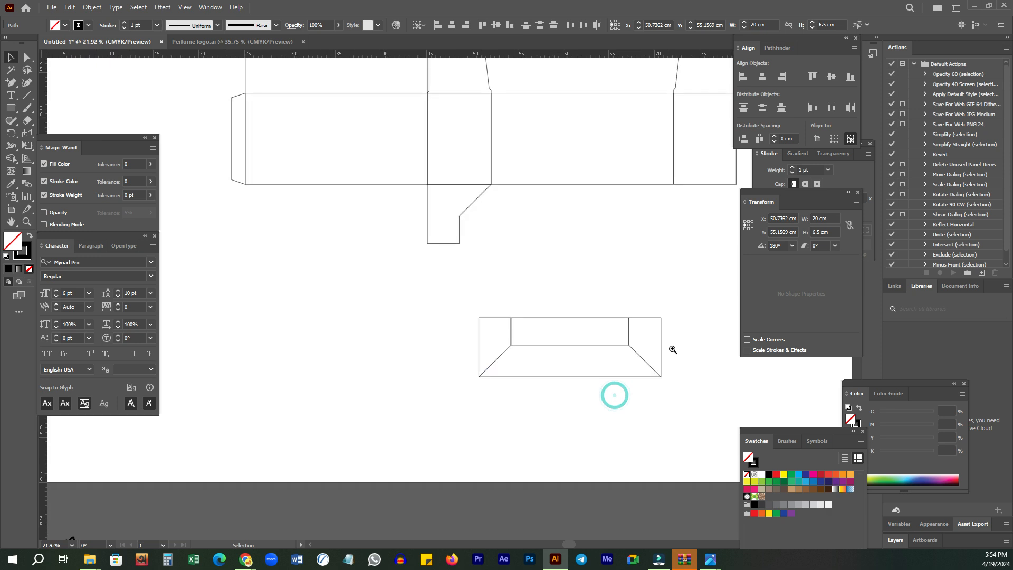
{"action": "left_click_drag", "start_coordinate": [439, 237], "coordinate": [546, 336]}
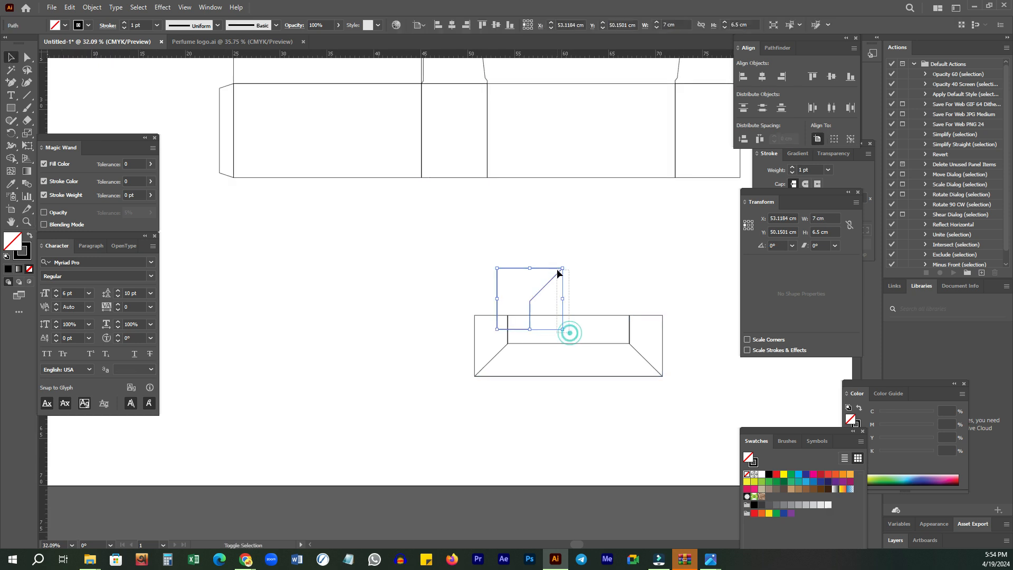
{"action": "left_click", "coordinate": [580, 347], "text": "shift"}
{"action": "left_click", "coordinate": [534, 248]}
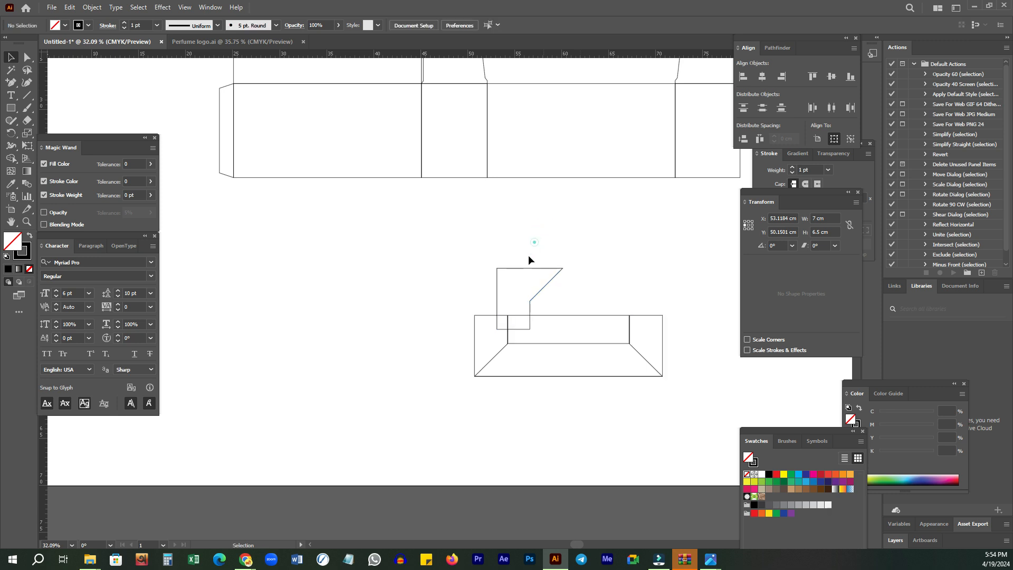
{"action": "left_click_drag", "start_coordinate": [516, 291], "coordinate": [572, 271]}
{"action": "key", "text": "z"}
{"action": "left_click_drag", "start_coordinate": [528, 341], "coordinate": [683, 212]}
{"action": "key", "text": "v"}
- Fit the rotated side flap against the left end of the overlapped flaps, with its inner corner at the notch corner
{"action": "left_click_drag", "start_coordinate": [510, 319], "coordinate": [457, 418]}
{"action": "left_click", "coordinate": [455, 327]}
{"action": "left_click_drag", "start_coordinate": [655, 292], "coordinate": [658, 291]}
{"action": "left_click_drag", "start_coordinate": [484, 419], "coordinate": [682, 331]}
{"action": "left_click_drag", "start_coordinate": [663, 351], "coordinate": [434, 389]}
{"action": "key", "text": "v"}
{"action": "left_click_drag", "start_coordinate": [470, 279], "coordinate": [413, 330]}
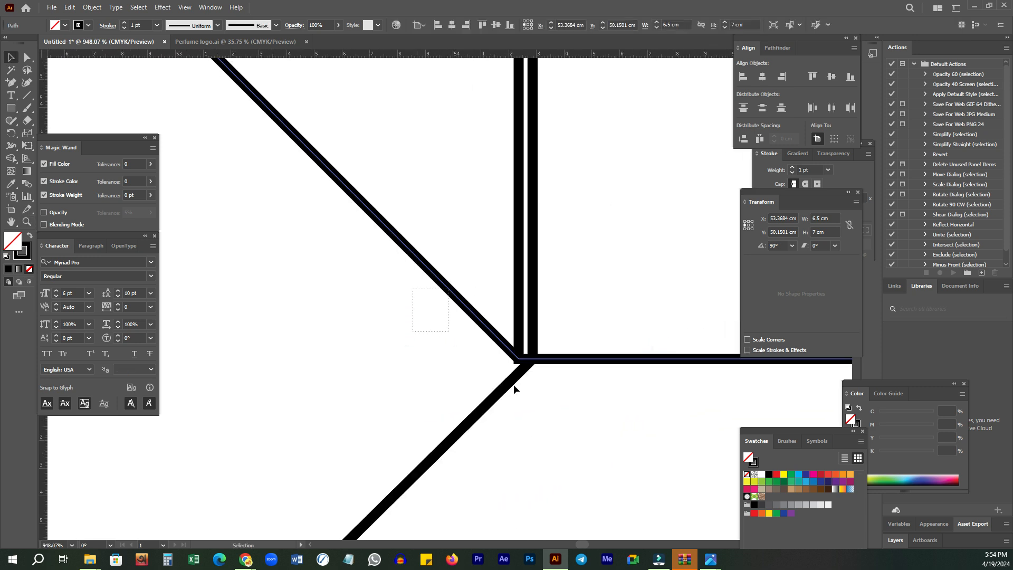
{"action": "left_click", "coordinate": [518, 362]}
- Adjust the side flap's inner corner anchor point to meet the corner where the notched and tab flaps cross
{"action": "key", "text": "z"}
{"action": "left_click_drag", "start_coordinate": [492, 324], "coordinate": [308, 365]}
{"action": "left_click_drag", "start_coordinate": [569, 340], "coordinate": [454, 357]}
{"action": "key", "text": "space"}
{"action": "left_click_drag", "start_coordinate": [600, 358], "coordinate": [525, 357]}
{"action": "key", "text": "a"}
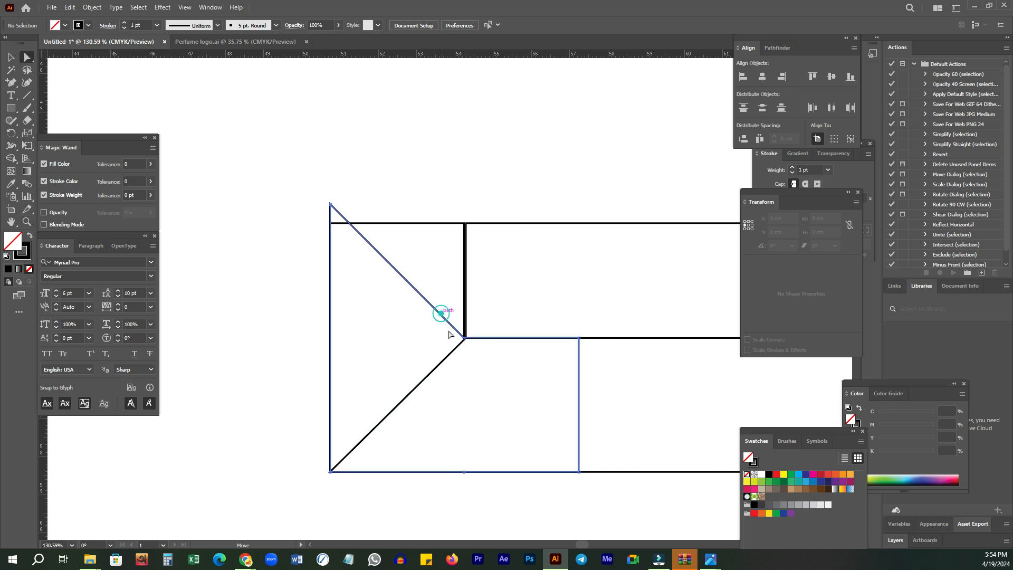
{"action": "left_click_drag", "start_coordinate": [463, 338], "coordinate": [577, 283]}
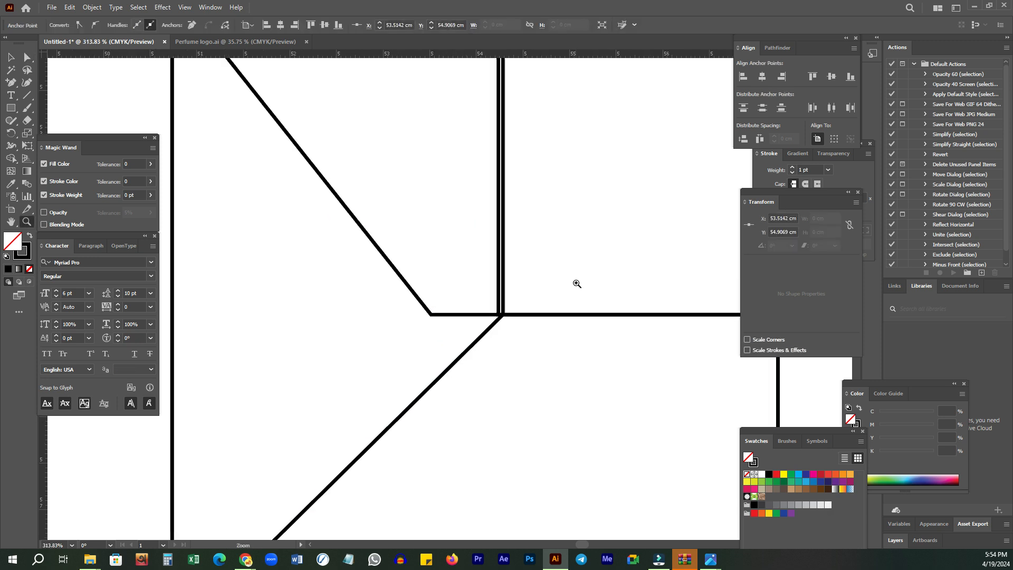
{"action": "mouse_move", "coordinate": [432, 315]}
{"action": "left_mouse_down"}
{"action": "mouse_move", "coordinate": [498, 319]}
{"action": "mouse_move", "coordinate": [409, 349]}
{"action": "left_mouse_up"}
{"action": "mouse_move", "coordinate": [588, 342]}
{"action": "left_mouse_down"}
{"action": "mouse_move", "coordinate": [492, 342]}
{"action": "mouse_move", "coordinate": [589, 321]}
{"action": "left_mouse_up"}
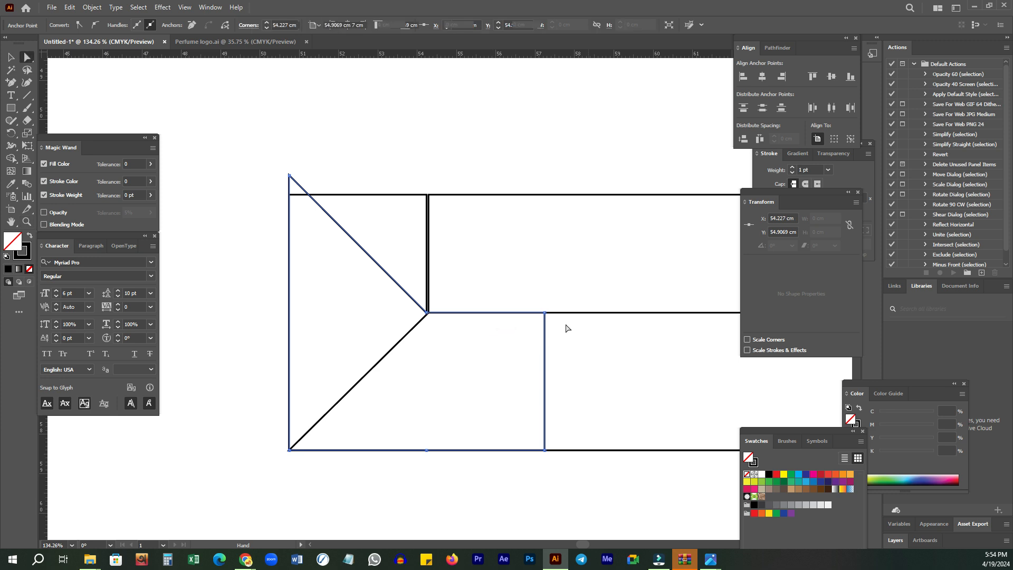
- Raise the upper anchor point at the side flap's free end so the edge from the inner corner slants
{"action": "left_click", "coordinate": [544, 339]}
{"action": "left_click", "coordinate": [521, 331]}
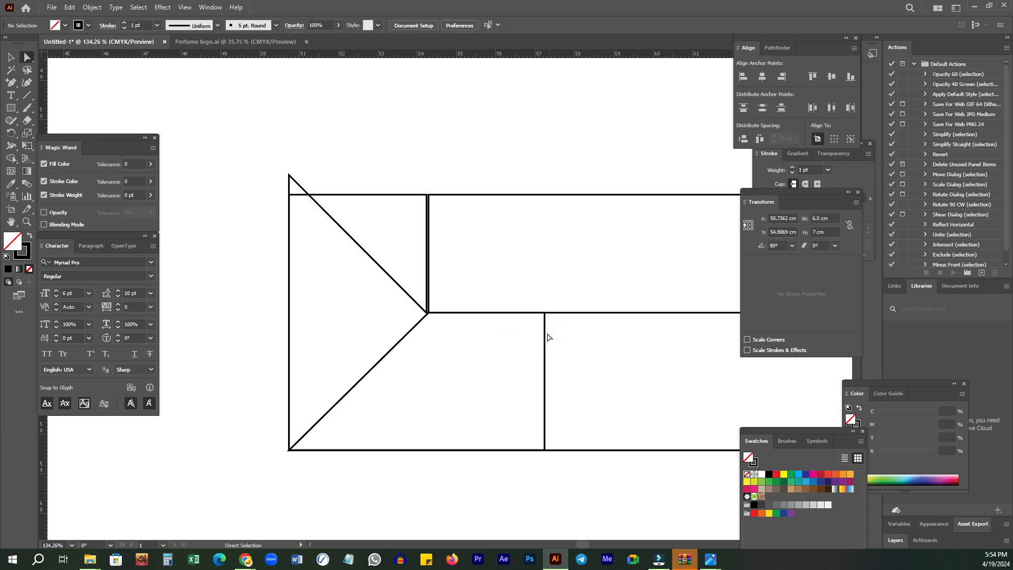
{"action": "left_click", "coordinate": [527, 337]}
{"action": "mouse_move", "coordinate": [544, 313]}
{"action": "left_mouse_down"}
{"action": "mouse_move", "coordinate": [547, 295]}
{"action": "mouse_move", "coordinate": [494, 317]}
{"action": "left_mouse_up"}
{"action": "left_click", "coordinate": [614, 291], "text": "ctrl+alt"}
{"action": "left_click_drag", "start_coordinate": [610, 318], "coordinate": [484, 320]}
{"action": "left_click_drag", "start_coordinate": [570, 301], "coordinate": [553, 313]}
{"action": "left_click_drag", "start_coordinate": [480, 328], "coordinate": [525, 300]}
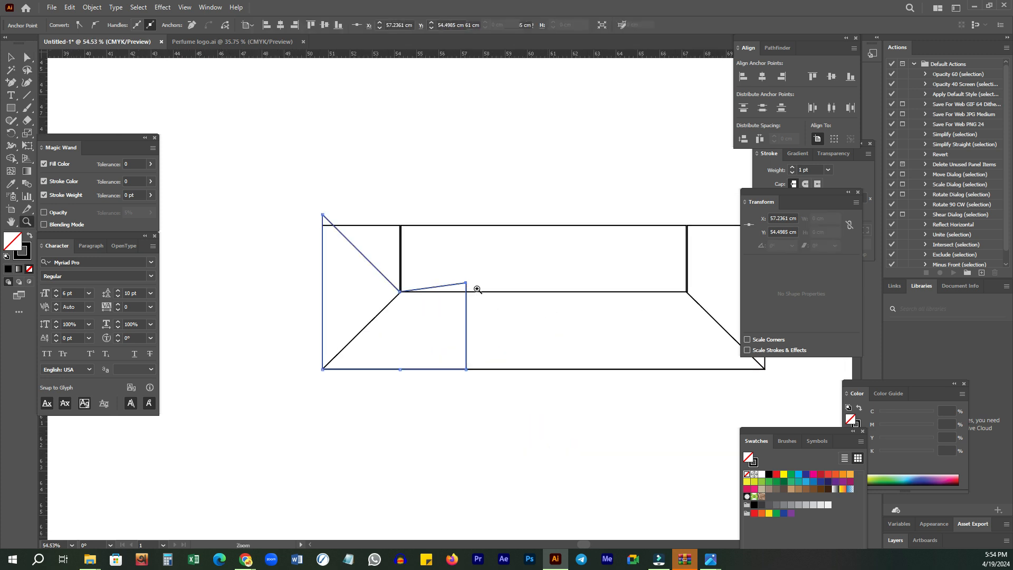
- Move both anchor points at the side flap's free end inward, shortening the flap to about 6.15 cm
{"action": "left_click", "coordinate": [465, 285]}
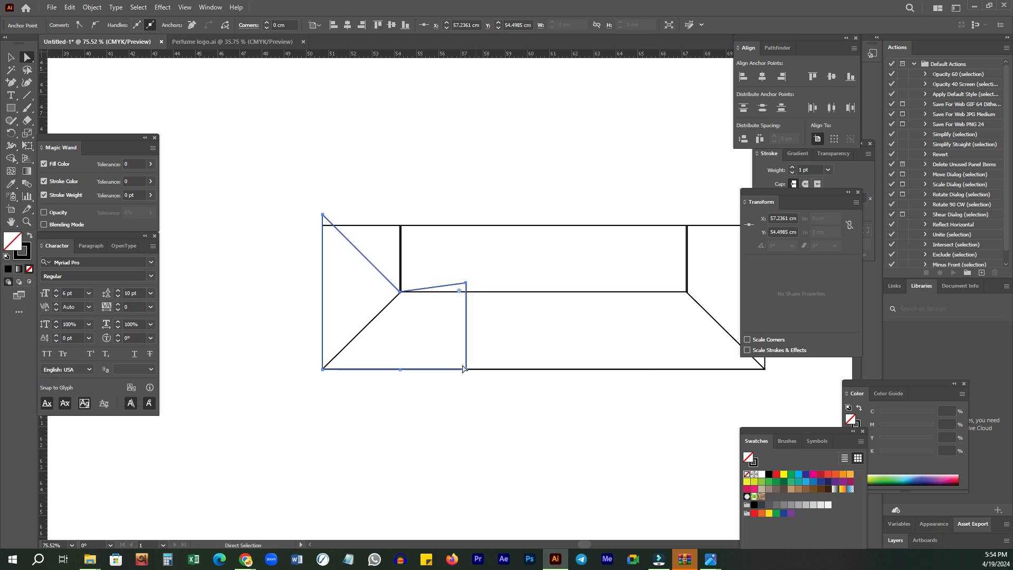
{"action": "left_click_drag", "start_coordinate": [467, 368], "coordinate": [458, 370]}
{"action": "left_click", "coordinate": [485, 473]}
- Move the tab flap out of the overlapped set to beneath the wide left panel and rotate it 180°
{"action": "key", "text": "z"}
{"action": "left_click_drag", "start_coordinate": [565, 389], "coordinate": [464, 400]}
{"action": "key", "text": "v"}
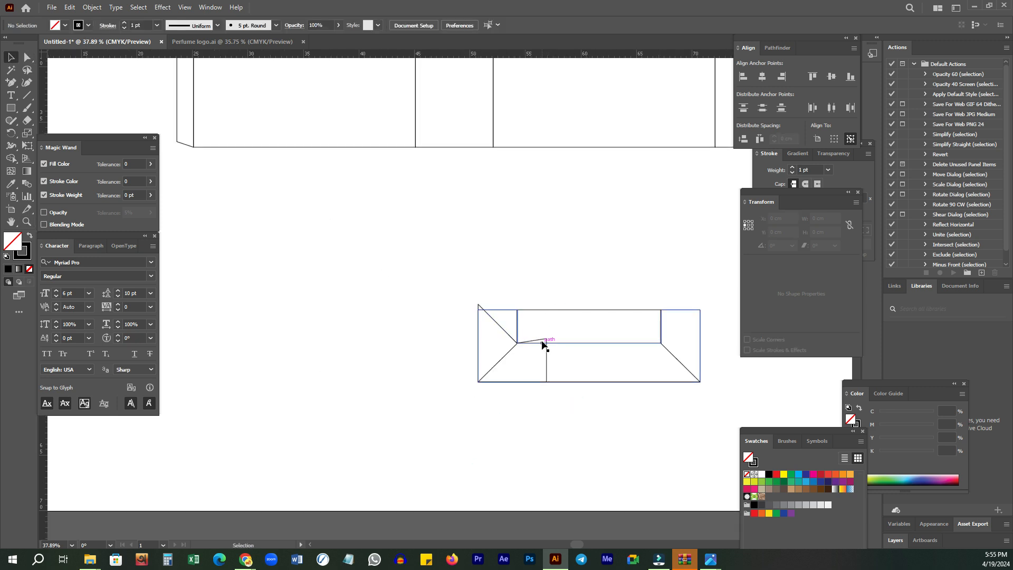
{"action": "scroll", "coordinate": [610, 339], "scroll_direction": "down", "scroll_amount": 2}
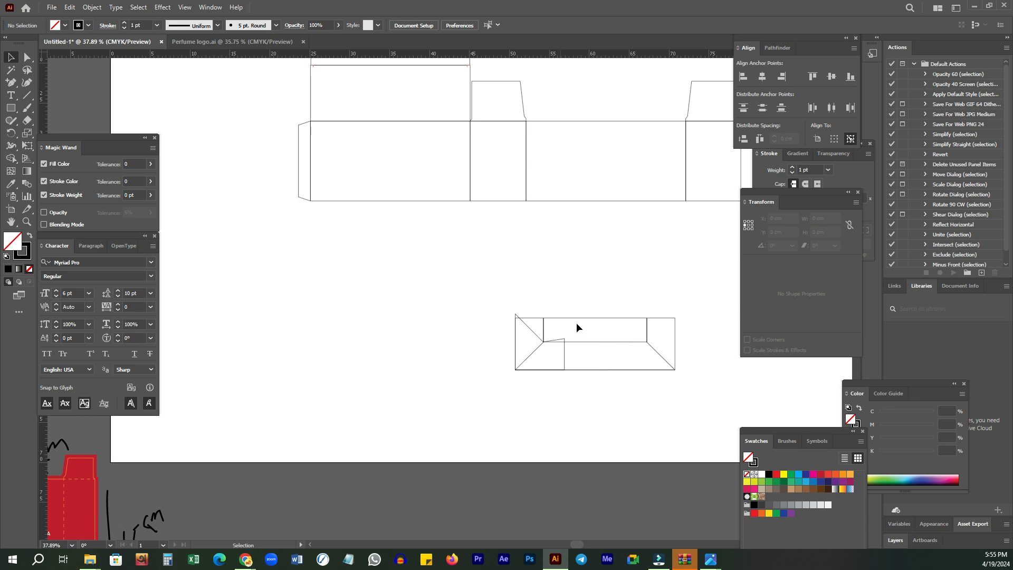
{"action": "left_click_drag", "start_coordinate": [578, 317], "coordinate": [395, 276]}
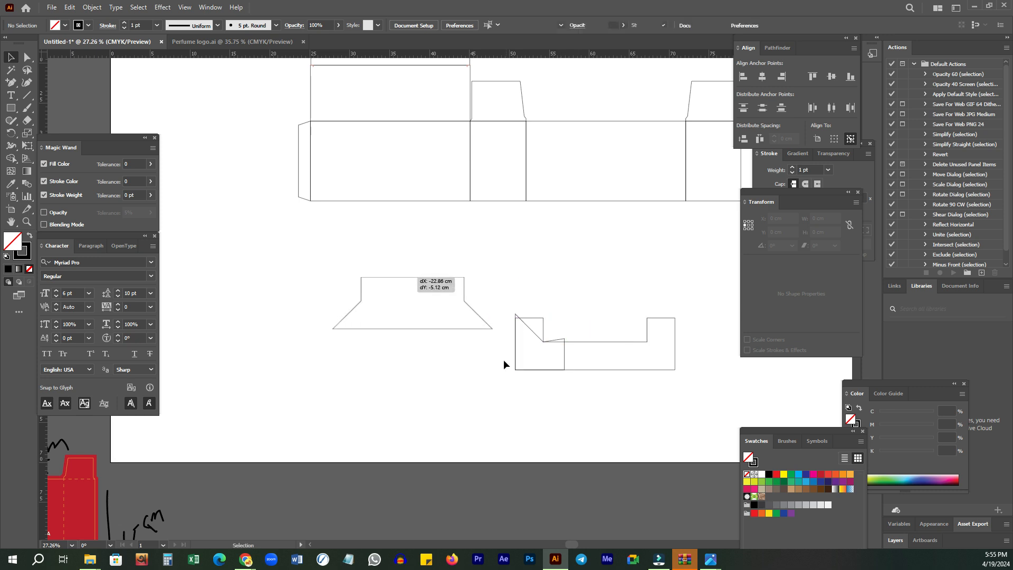
{"action": "left_click_drag", "start_coordinate": [496, 332], "coordinate": [268, 251]}
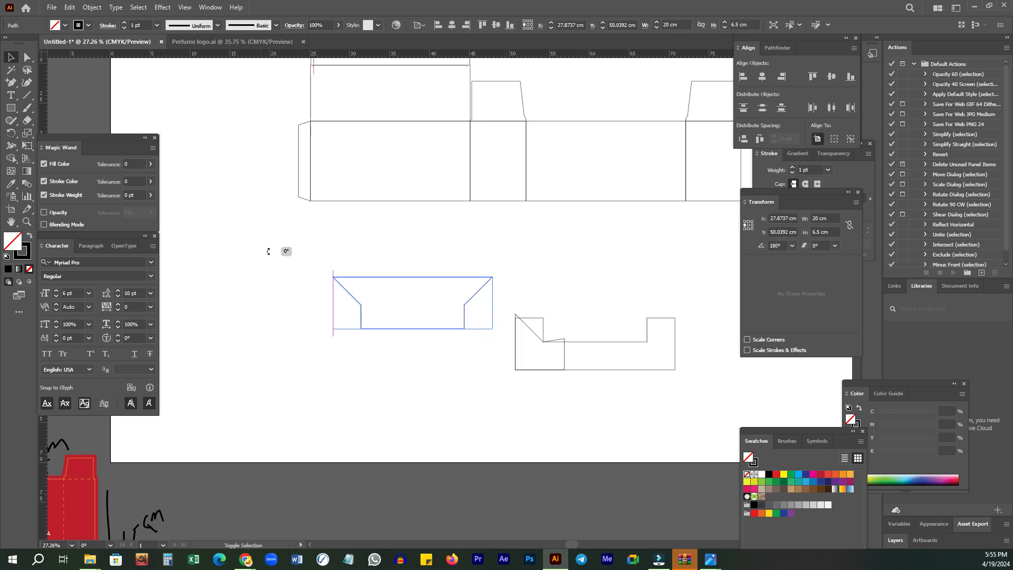
{"action": "key", "text": "ctrl+shift+z"}
{"action": "key", "text": "ctrl+z"}
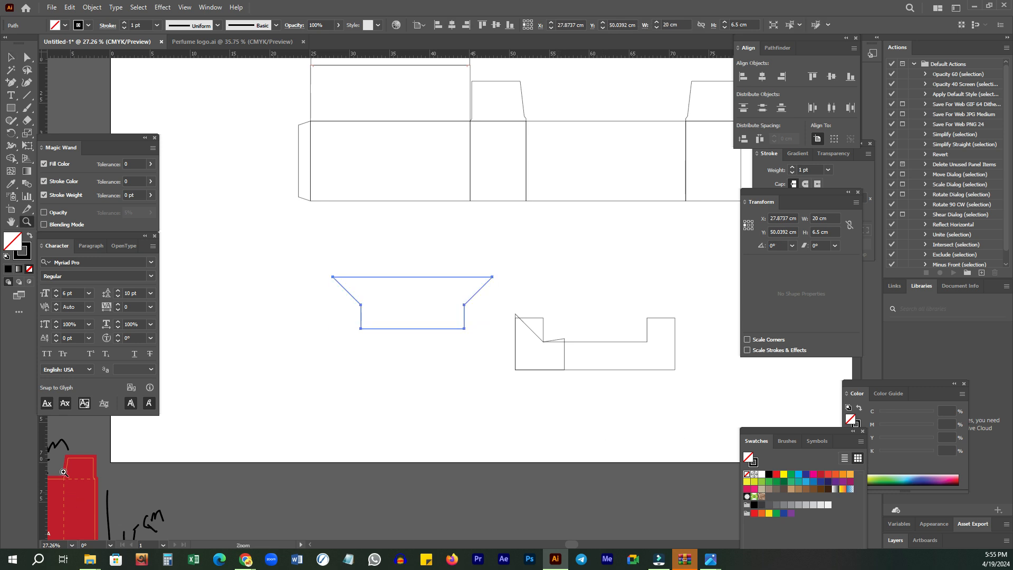
- Examine the interlocking bottom flaps in the reference photo IMG_20240418_183035.jpg and return to Illustrator
{"action": "mouse_move", "coordinate": [90, 559]}
{"action": "left_click", "coordinate": [178, 506]}
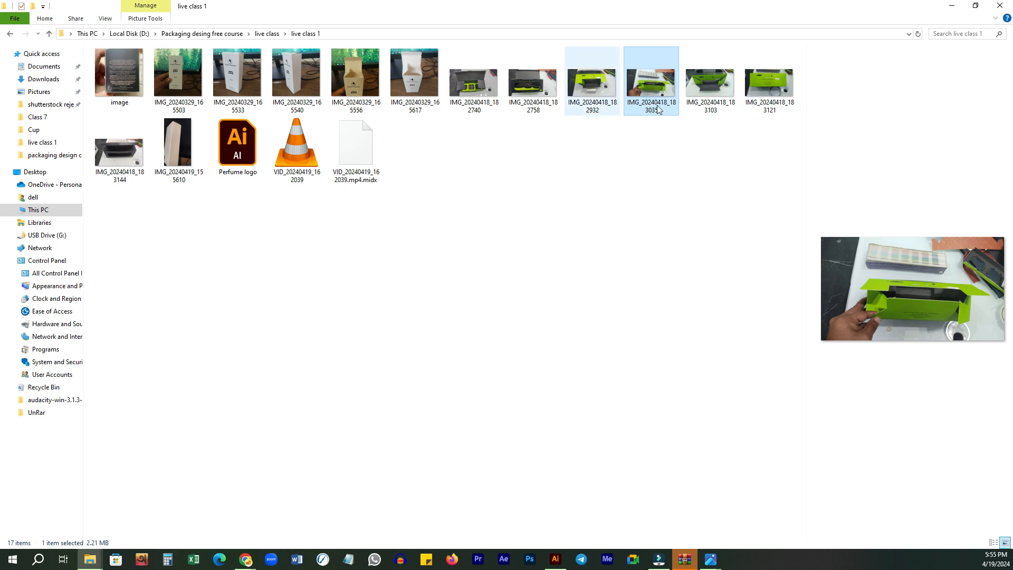
{"action": "left_click", "coordinate": [590, 90]}
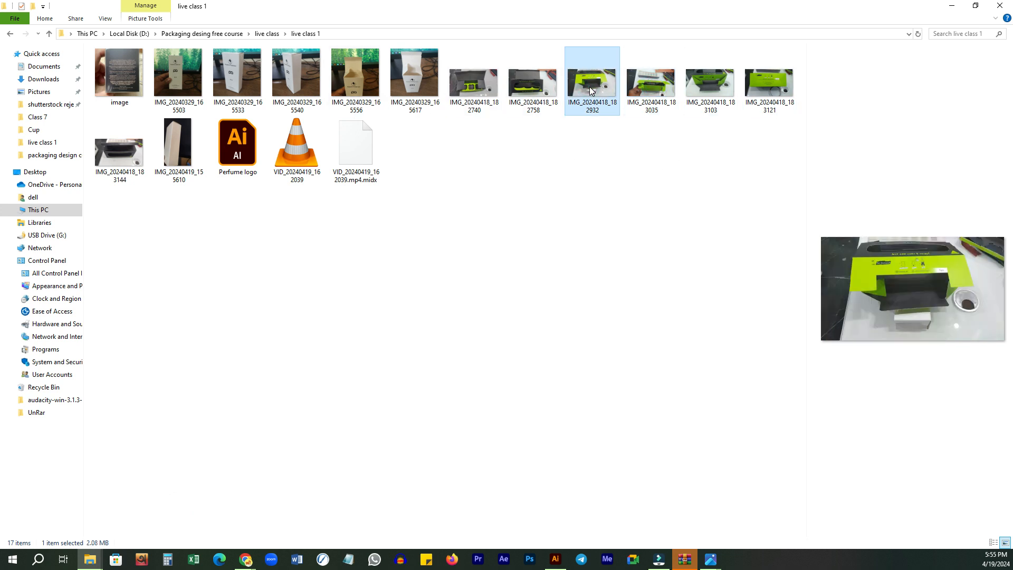
{"action": "double_click", "coordinate": [589, 89]}
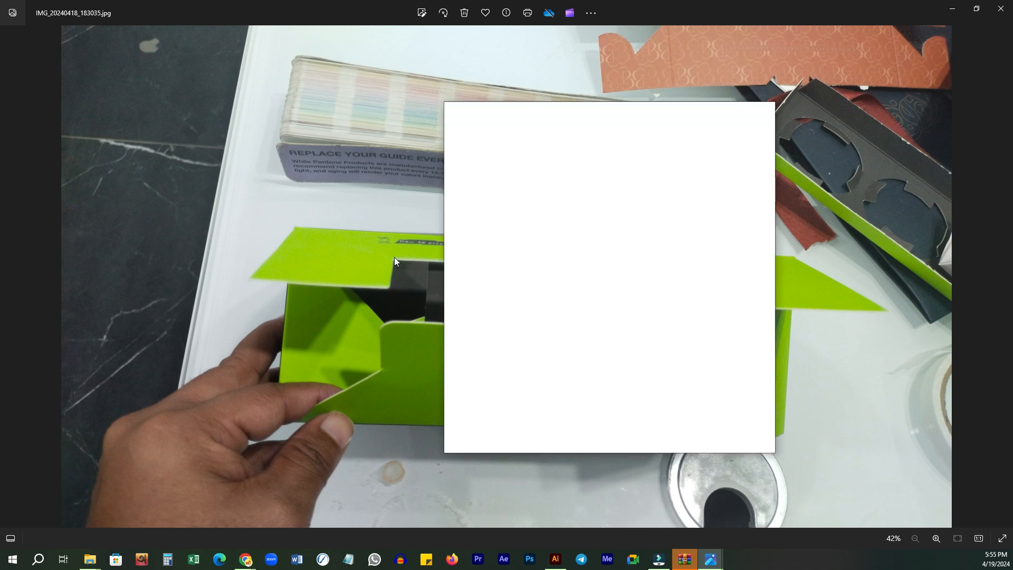
{"action": "left_click", "coordinate": [761, 112]}
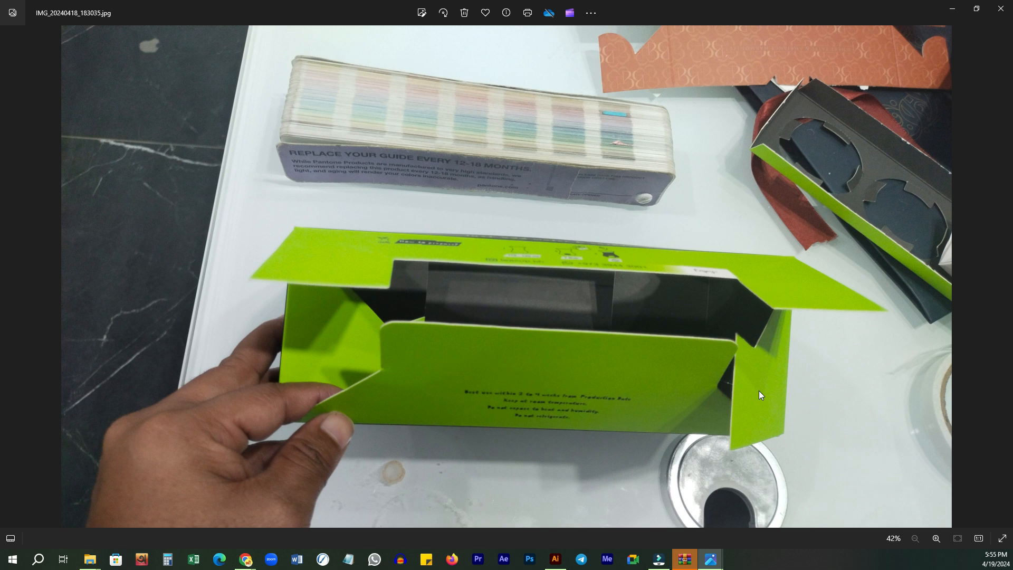
{"action": "left_click", "coordinate": [555, 559]}
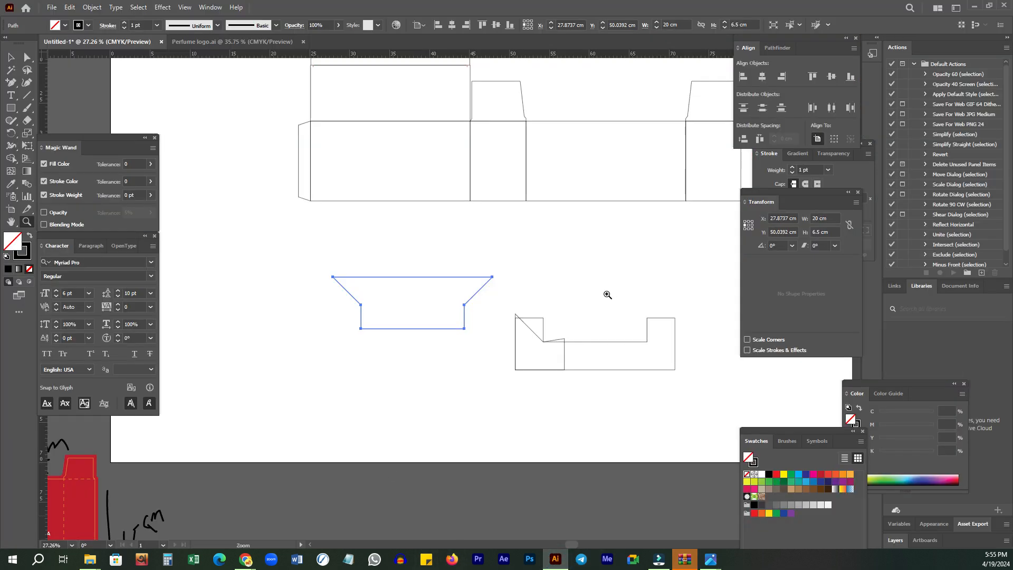
- Center the tab flap horizontally on the wide left panel and attach it to the panel's lower edge with 0 cm spacing
{"action": "key", "text": "v"}
{"action": "left_click", "coordinate": [461, 419]}
{"action": "left_click_drag", "start_coordinate": [391, 229], "coordinate": [397, 198]}
{"action": "left_click", "coordinate": [395, 199]}
{"action": "left_click", "coordinate": [761, 78]}
{"action": "left_click", "coordinate": [743, 138]}
{"action": "left_click", "coordinate": [553, 286]}
- Rotate the notched flap 180° and attach it centered to the lower edge of the second wide panel with 0 cm spacing
{"action": "left_click_drag", "start_coordinate": [543, 323], "coordinate": [543, 249]}
{"action": "left_click_drag", "start_coordinate": [679, 301], "coordinate": [509, 240]}
{"action": "left_click", "coordinate": [595, 189], "text": "shift"}
{"action": "left_click", "coordinate": [592, 199]}
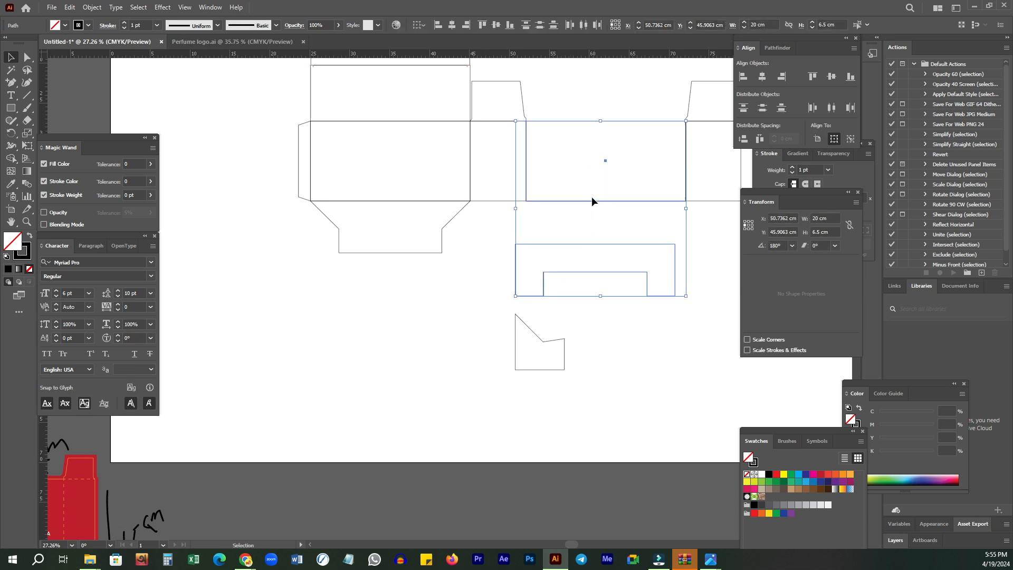
{"action": "left_click", "coordinate": [587, 201]}
{"action": "left_click", "coordinate": [762, 77]}
{"action": "left_click", "coordinate": [744, 138]}
{"action": "left_click", "coordinate": [645, 375]}
- Rotate the side flap upright, left-align it with the first narrow panel and attach it below with 0 cm spacing
{"action": "left_click_drag", "start_coordinate": [653, 308], "coordinate": [492, 370]}
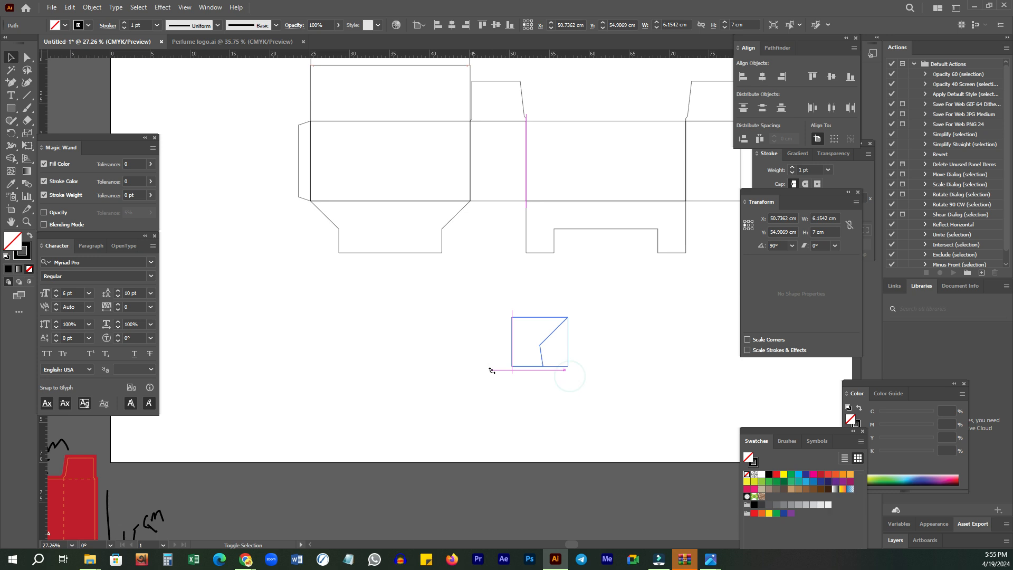
{"action": "left_click", "coordinate": [501, 201], "text": "shift"}
{"action": "left_click", "coordinate": [502, 201]}
{"action": "left_click", "coordinate": [743, 76]}
{"action": "left_click", "coordinate": [743, 138]}
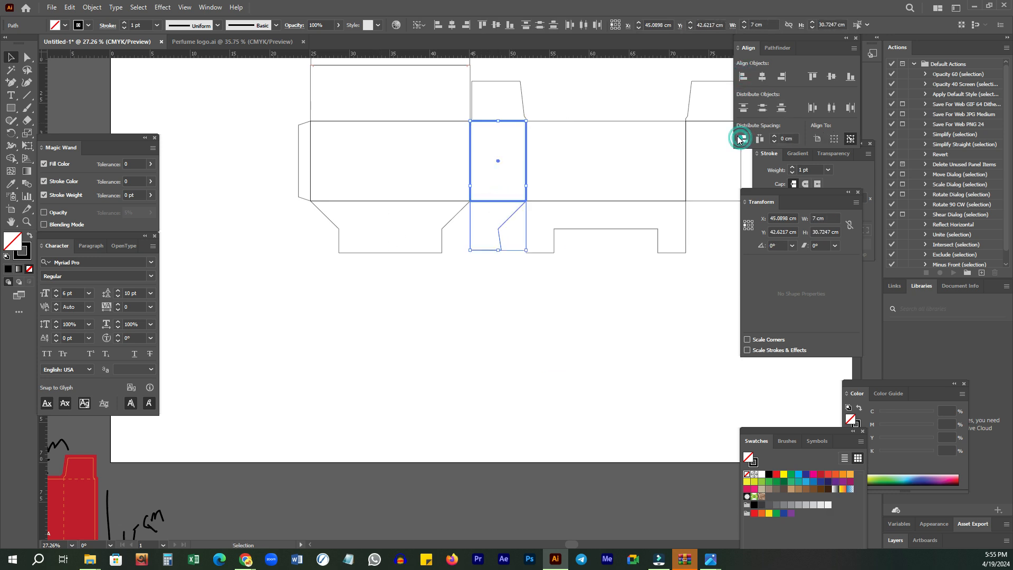
{"action": "left_click", "coordinate": [530, 346]}
- Duplicate the side flap to the lower edge of the second narrow panel
{"action": "left_click_drag", "start_coordinate": [677, 285], "coordinate": [550, 323]}
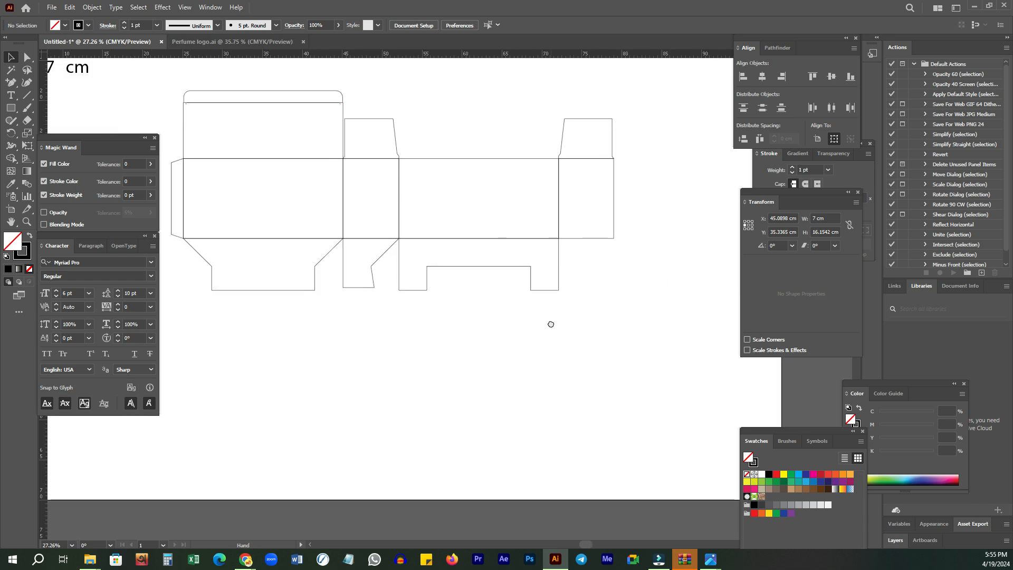
{"action": "key", "text": "z"}
{"action": "left_click", "coordinate": [530, 359]}
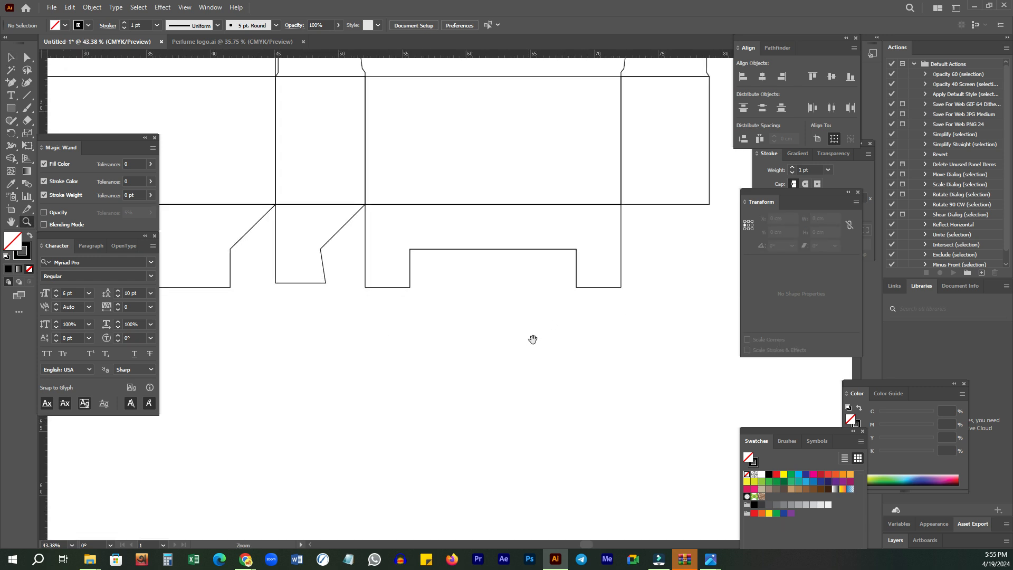
{"action": "key", "text": "v"}
{"action": "left_click_drag", "start_coordinate": [240, 326], "coordinate": [581, 329]}
{"action": "left_click_drag", "start_coordinate": [589, 427], "coordinate": [590, 426]}
- Reflect the duplicated side flap across the vertical axis
{"action": "right_click", "coordinate": [590, 426]}
{"action": "mouse_move", "coordinate": [633, 360]}
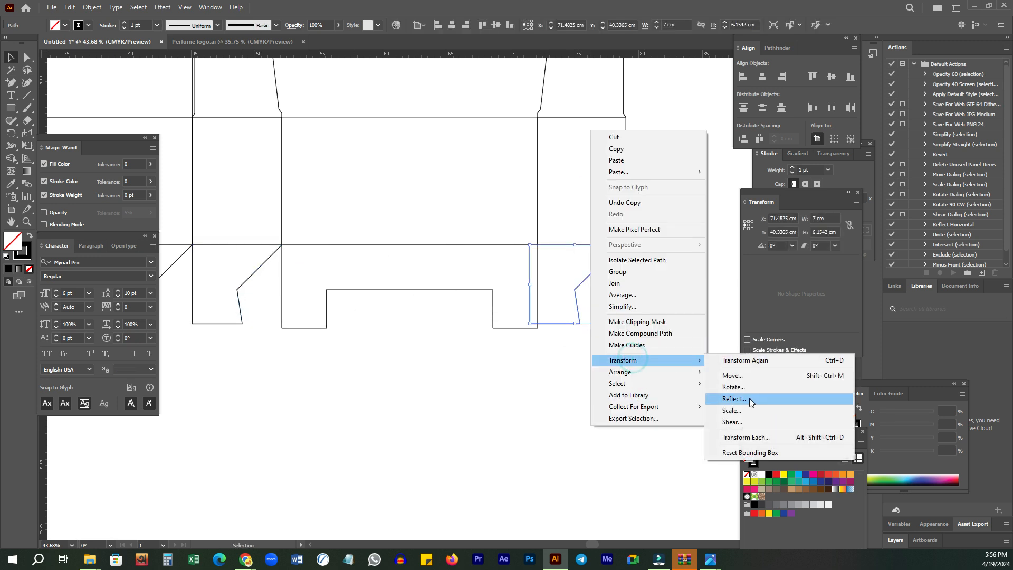
{"action": "left_click", "coordinate": [752, 399]}
{"action": "left_click", "coordinate": [750, 335]}
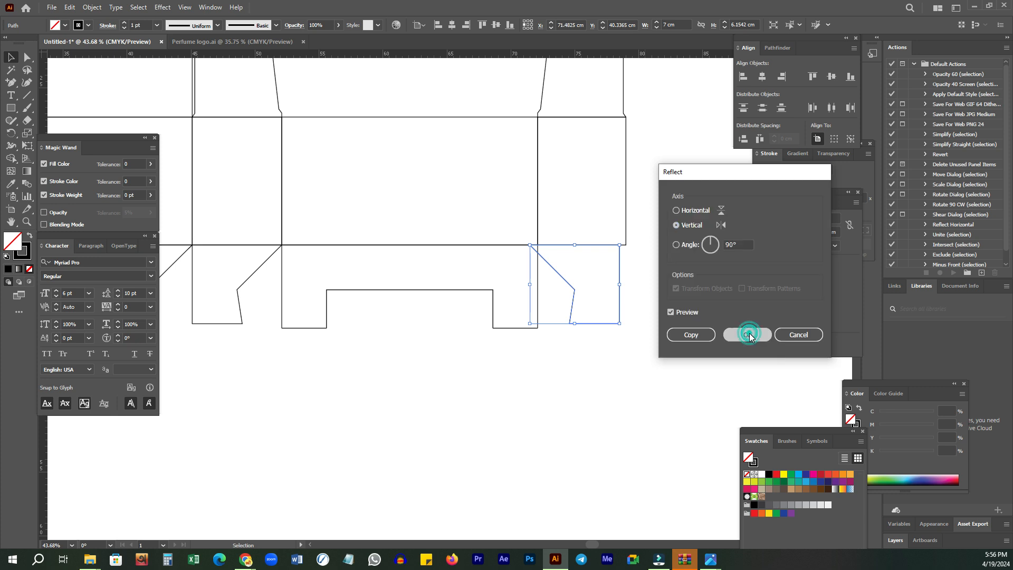
- Move the reflected side flap so its upper inner corner meets the adjoining lower corner of the second narrow panel
{"action": "key", "text": "ctrl+space"}
{"action": "left_click_drag", "start_coordinate": [536, 231], "coordinate": [680, 308]}
{"action": "key", "text": "space"}
{"action": "left_click_drag", "start_coordinate": [655, 299], "coordinate": [498, 299]}
{"action": "left_click", "coordinate": [623, 316]}
{"action": "left_click_drag", "start_coordinate": [564, 303], "coordinate": [577, 311]}
{"action": "left_click_drag", "start_coordinate": [643, 317], "coordinate": [643, 317]}
{"action": "key", "text": "ctrl+space"}
{"action": "left_click", "coordinate": [384, 253]}
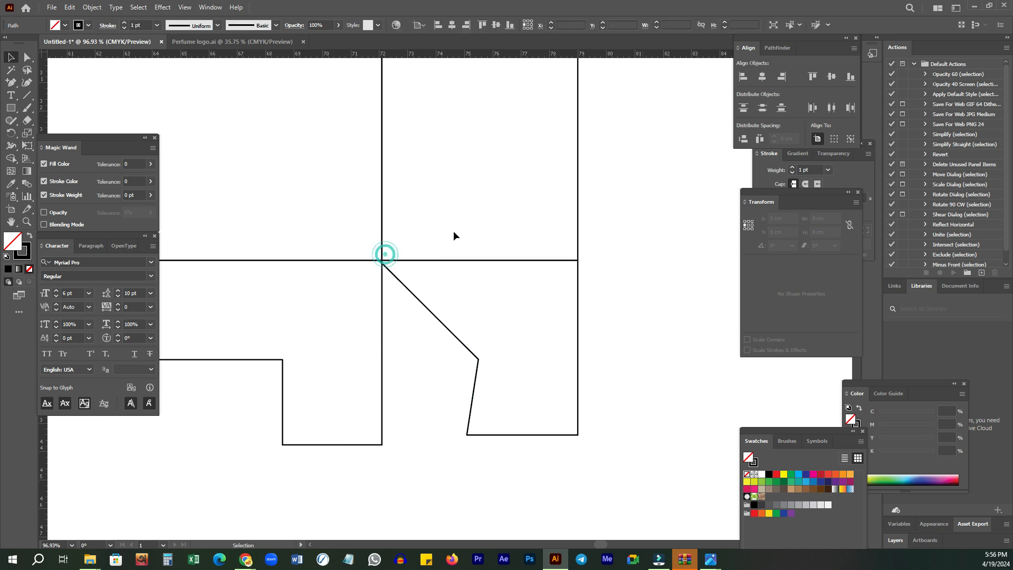
{"action": "left_click", "coordinate": [372, 269]}
{"action": "left_click_drag", "start_coordinate": [480, 222], "coordinate": [483, 222]}
{"action": "left_click_drag", "start_coordinate": [429, 252], "coordinate": [448, 262]}
{"action": "left_click", "coordinate": [507, 251], "text": "alt"}
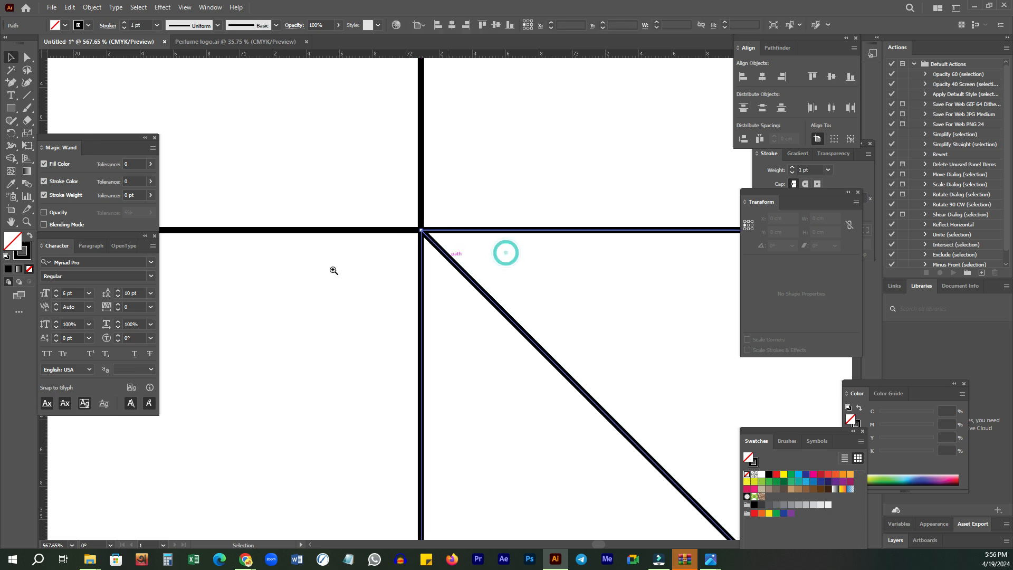
{"action": "left_click_drag", "start_coordinate": [527, 285], "coordinate": [465, 295]}
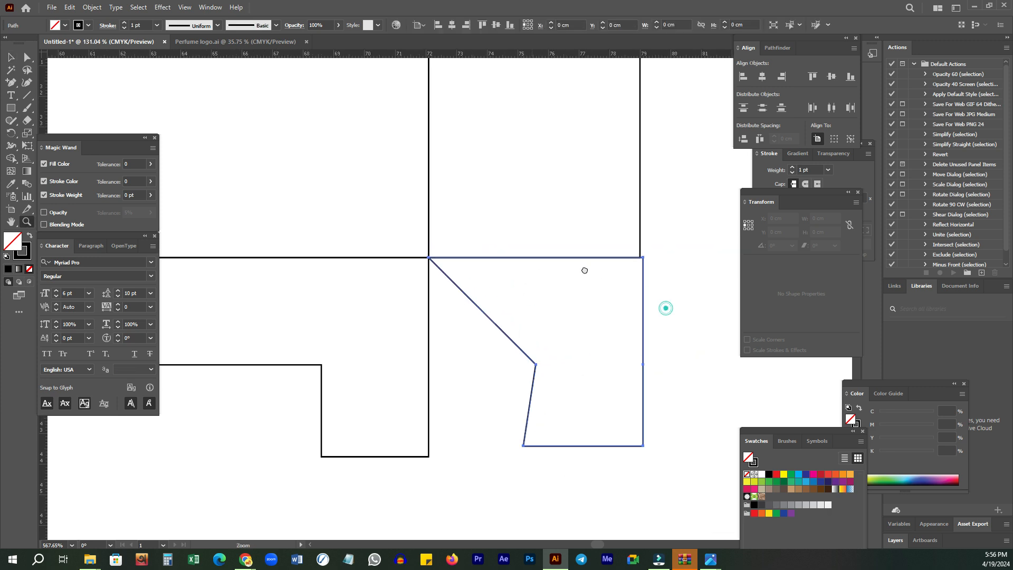
- Shift the side flap's outer corner points inward so its outer edge lines up with the second narrow panel's outer edge
{"action": "left_click_drag", "start_coordinate": [666, 308], "coordinate": [585, 269]}
{"action": "key", "text": "a"}
{"action": "left_click_drag", "start_coordinate": [608, 404], "coordinate": [535, 431]}
{"action": "left_click_drag", "start_coordinate": [665, 486], "coordinate": [544, 289]}
{"action": "left_click", "coordinate": [562, 220]}
{"action": "left_click", "coordinate": [562, 219]}
{"action": "left_click_drag", "start_coordinate": [562, 217], "coordinate": [555, 218]}
{"action": "key", "text": "ctrl+z"}
{"action": "key", "text": "z"}
{"action": "left_click", "coordinate": [549, 244]}
{"action": "key", "text": "ctrl"}
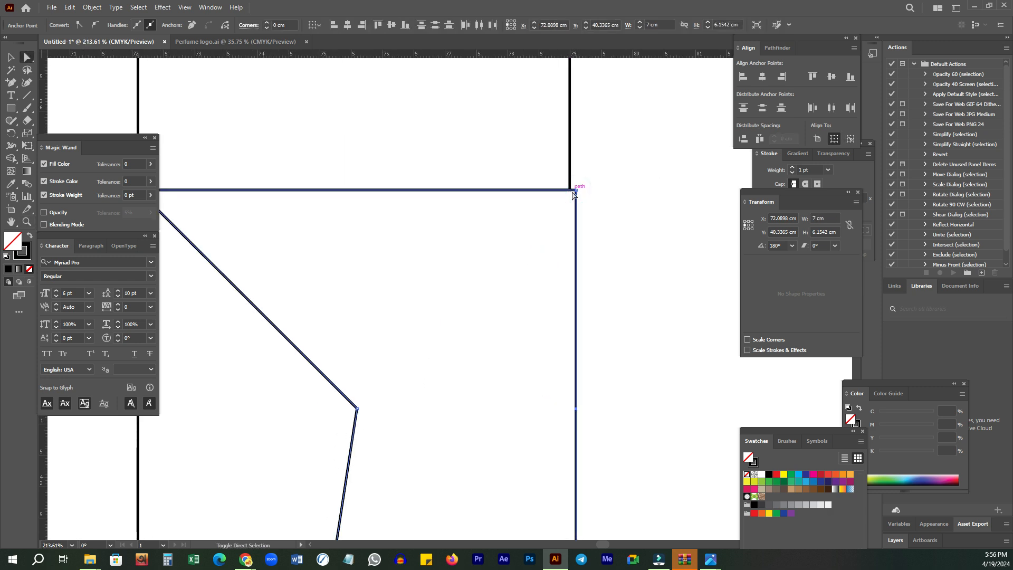
{"action": "left_click", "coordinate": [576, 191]}
{"action": "left_click_drag", "start_coordinate": [578, 195], "coordinate": [449, 207]}
{"action": "left_click_drag", "start_coordinate": [569, 221], "coordinate": [558, 331]}
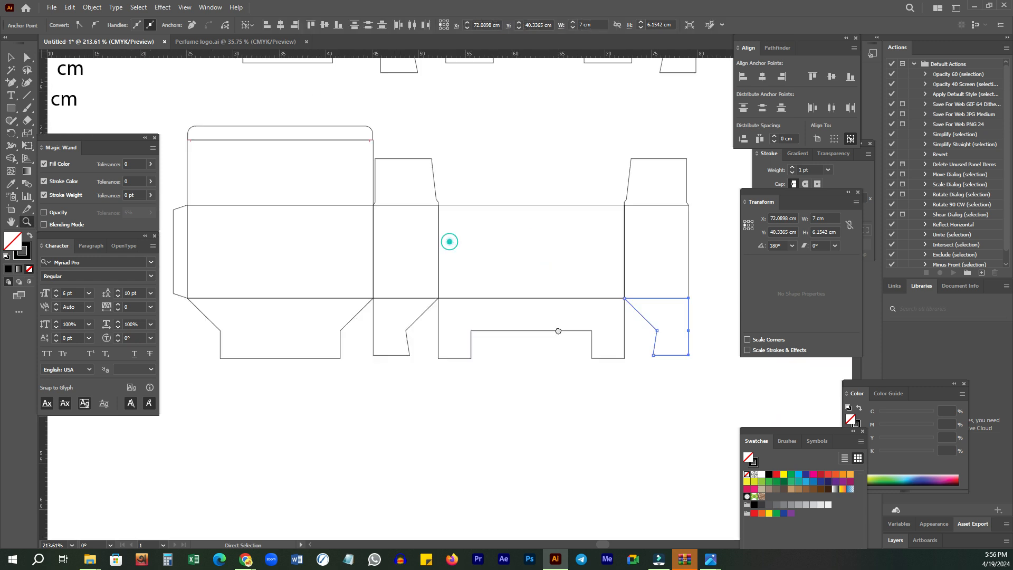
- Inspect the completed lower die-line as a whole, including its panels, top flaps and interlocking bottom flaps
{"action": "key", "text": "v"}
{"action": "left_click", "coordinate": [555, 420]}
{"action": "left_click_drag", "start_coordinate": [635, 355], "coordinate": [565, 350]}
{"action": "left_click", "coordinate": [571, 339], "text": "ctrl"}
{"action": "left_click_drag", "start_coordinate": [383, 129], "coordinate": [455, 255]}
{"action": "left_click_drag", "start_coordinate": [380, 226], "coordinate": [623, 203]}
{"action": "left_click", "coordinate": [511, 264]}
{"action": "left_click_drag", "start_coordinate": [382, 467], "coordinate": [616, 357]}
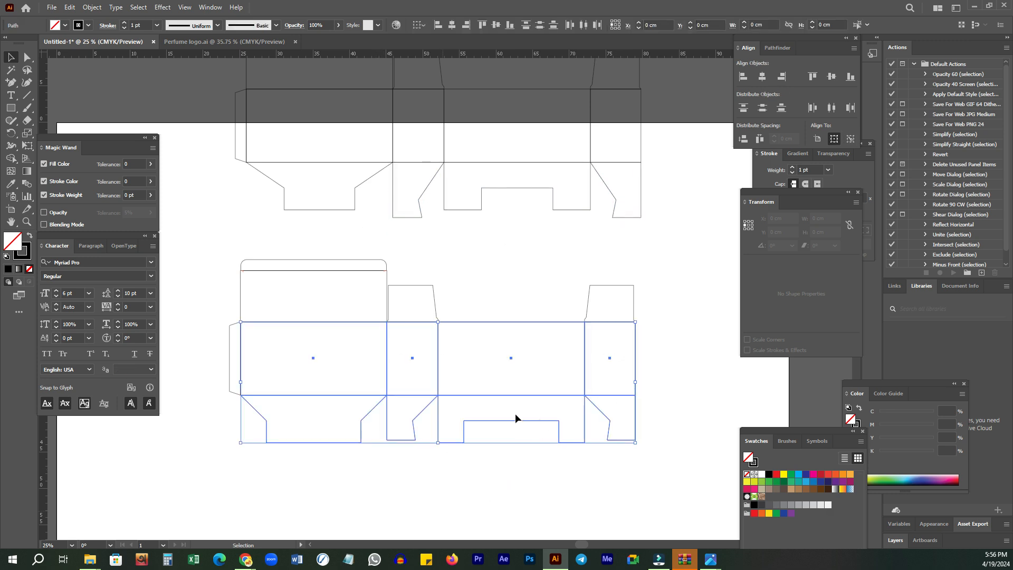
{"action": "left_click_drag", "start_coordinate": [529, 416], "coordinate": [484, 426]}
{"action": "left_click", "coordinate": [351, 477]}
{"action": "left_click_drag", "start_coordinate": [360, 464], "coordinate": [371, 465]}
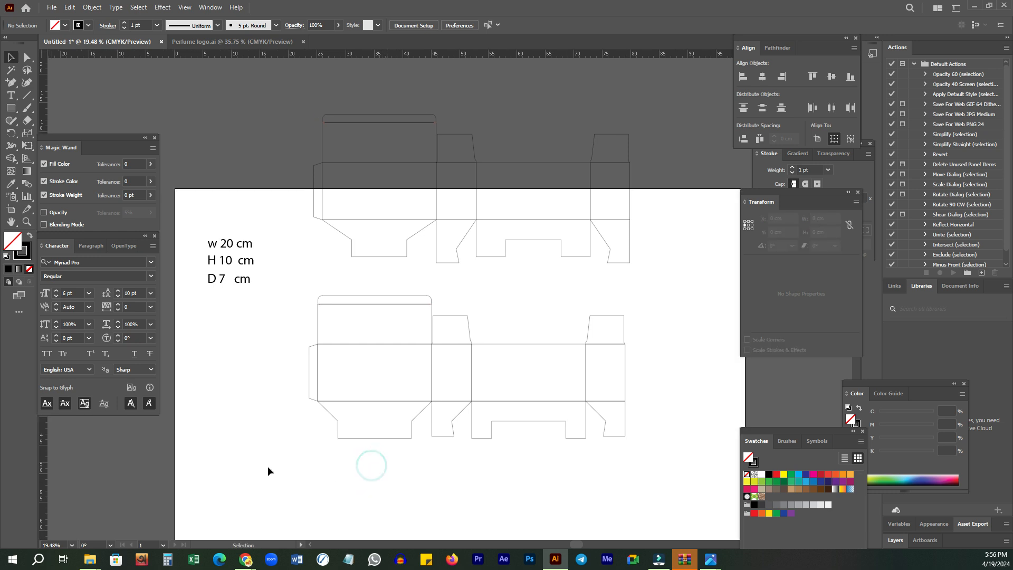
{"action": "left_click_drag", "start_coordinate": [217, 488], "coordinate": [707, 298]}
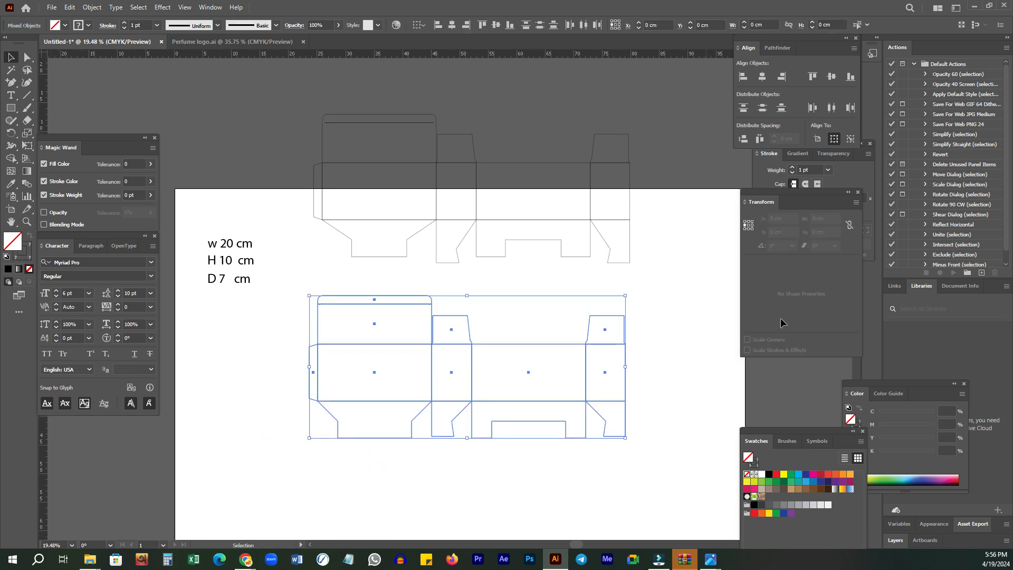
{"action": "key", "text": "z"}
{"action": "left_click_drag", "start_coordinate": [518, 413], "coordinate": [589, 332]}
{"action": "left_click_drag", "start_coordinate": [573, 364], "coordinate": [553, 314]}
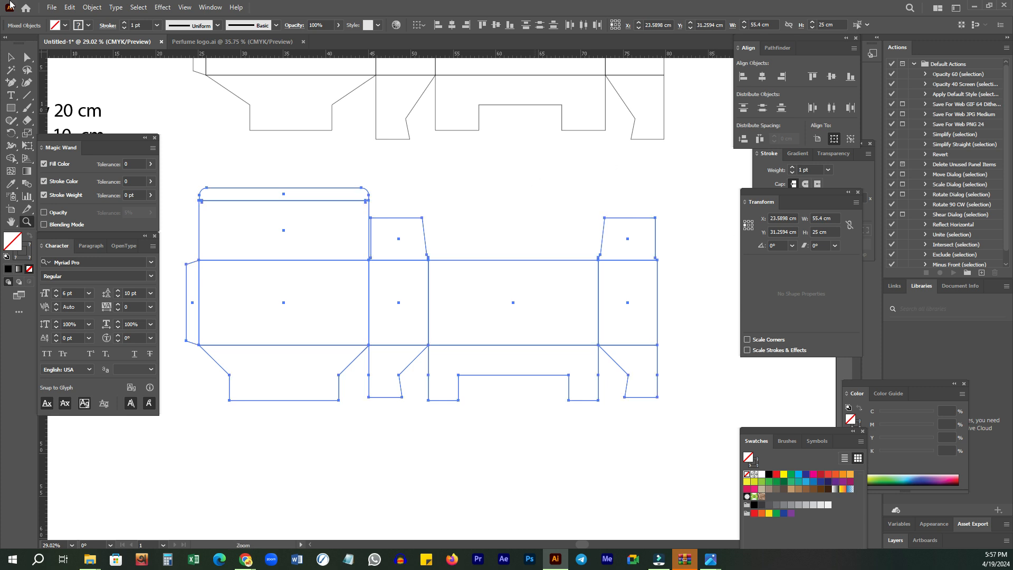
{"action": "left_click", "coordinate": [10, 58]}
{"action": "left_click", "coordinate": [477, 204]}
{"action": "left_click_drag", "start_coordinate": [191, 167], "coordinate": [704, 400]}
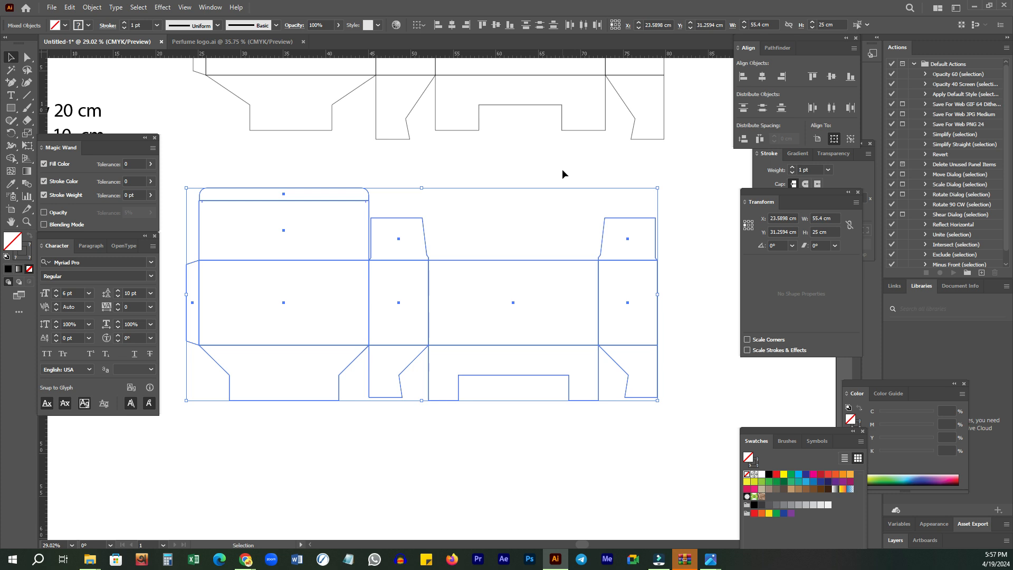
{"action": "left_click", "coordinate": [583, 206]}
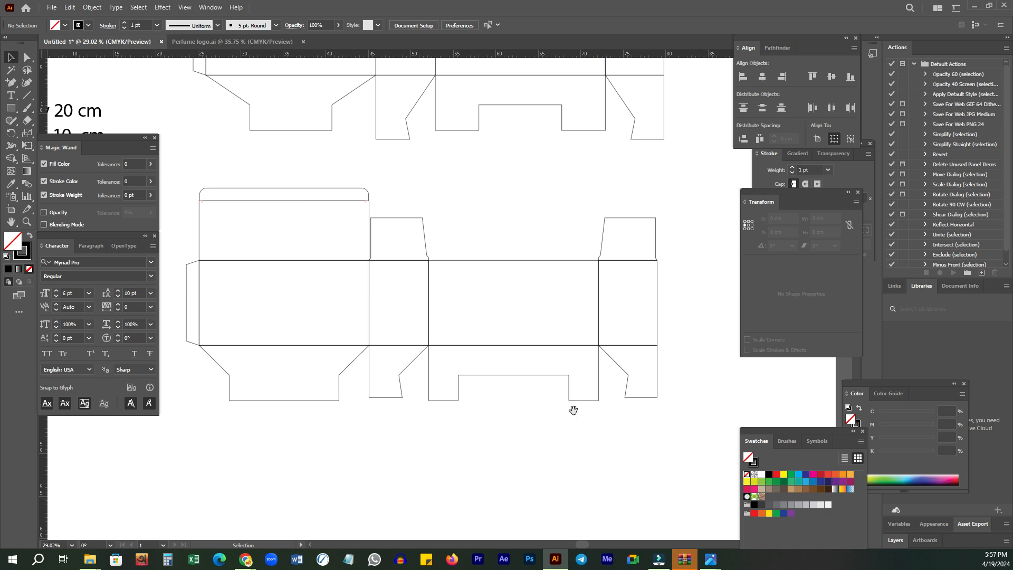
{"action": "left_click_drag", "start_coordinate": [573, 410], "coordinate": [627, 399]}
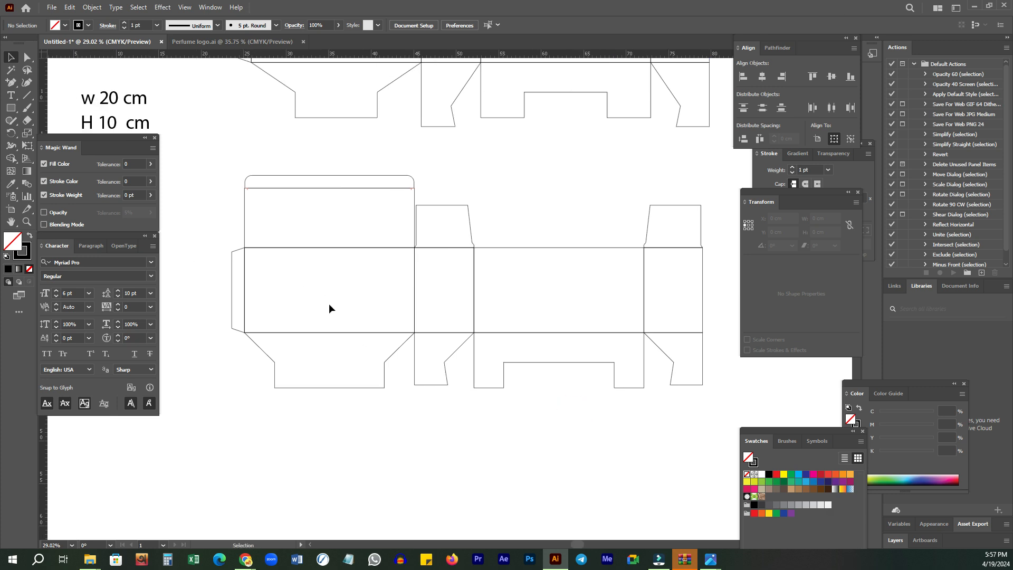
{"action": "key", "text": "b"}
{"action": "key", "text": "p"}
{"action": "left_click", "coordinate": [227, 328]}
{"action": "left_click", "coordinate": [227, 247]}
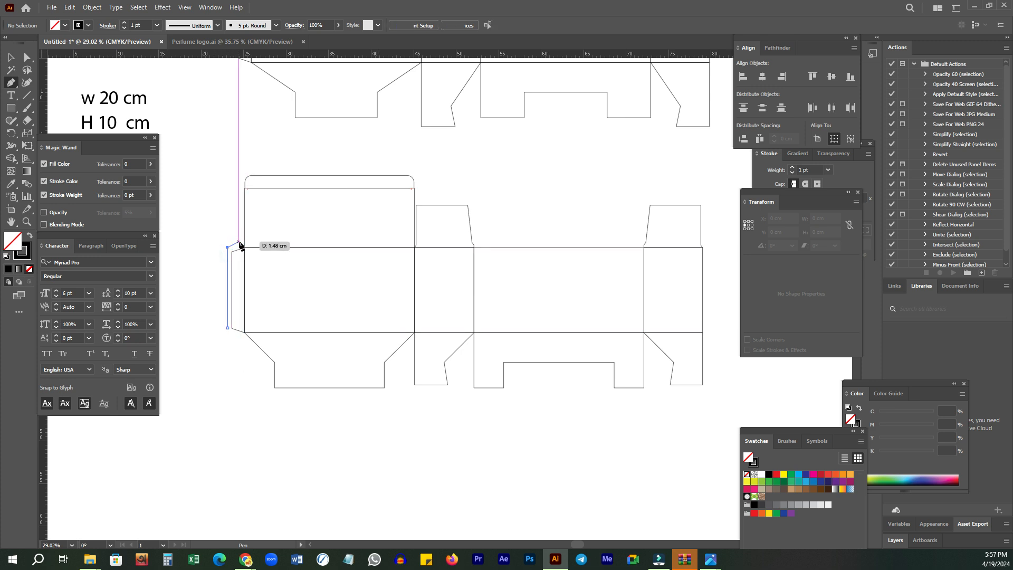
{"action": "left_click", "coordinate": [239, 242]}
{"action": "left_click", "coordinate": [238, 175]}
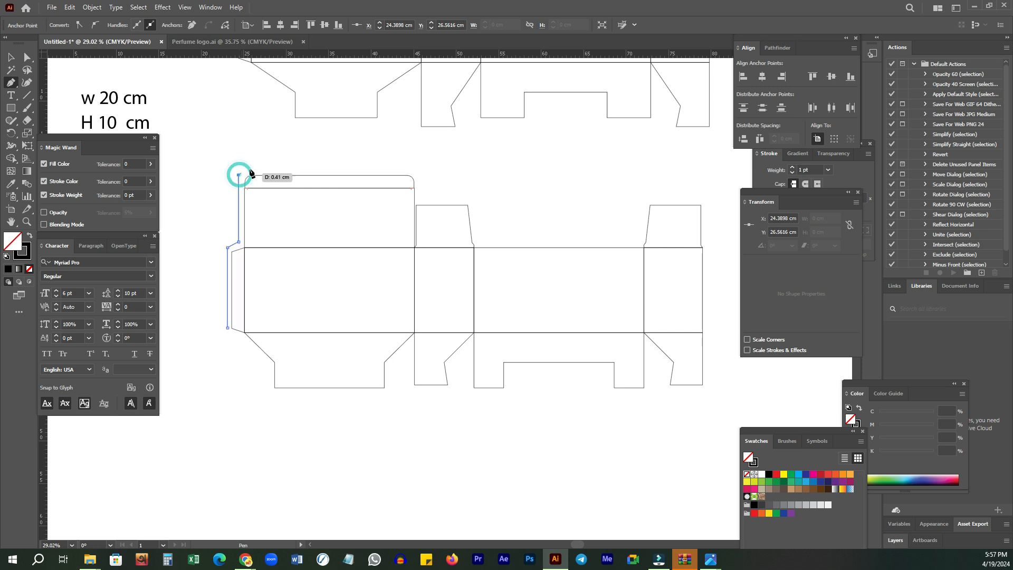
{"action": "left_click", "coordinate": [254, 167]}
{"action": "left_click", "coordinate": [423, 168]}
{"action": "key", "text": "ctrl+z"}
{"action": "key", "text": "ctrl+z"}
{"action": "key", "text": "ctrl+z"}
{"action": "key", "text": "ctrl+z"}
- Apply the Pathfinder Outline operation to the entire lower die-line
{"action": "key", "text": "z"}
{"action": "left_click_drag", "start_coordinate": [400, 210], "coordinate": [331, 232]}
{"action": "left_click_drag", "start_coordinate": [258, 180], "coordinate": [663, 353]}
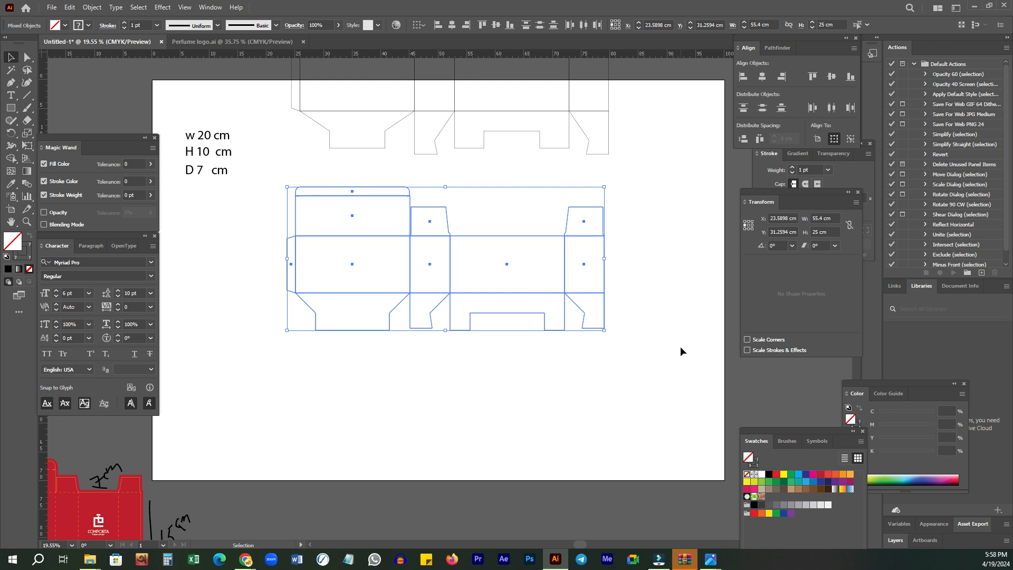
{"action": "left_click", "coordinate": [777, 48]}
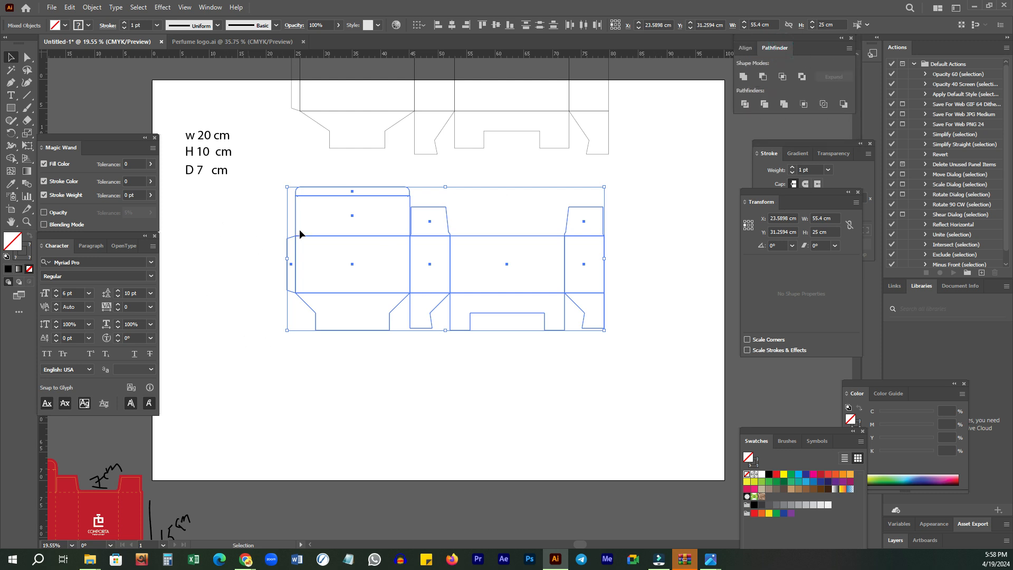
{"action": "left_click", "coordinate": [823, 106]}
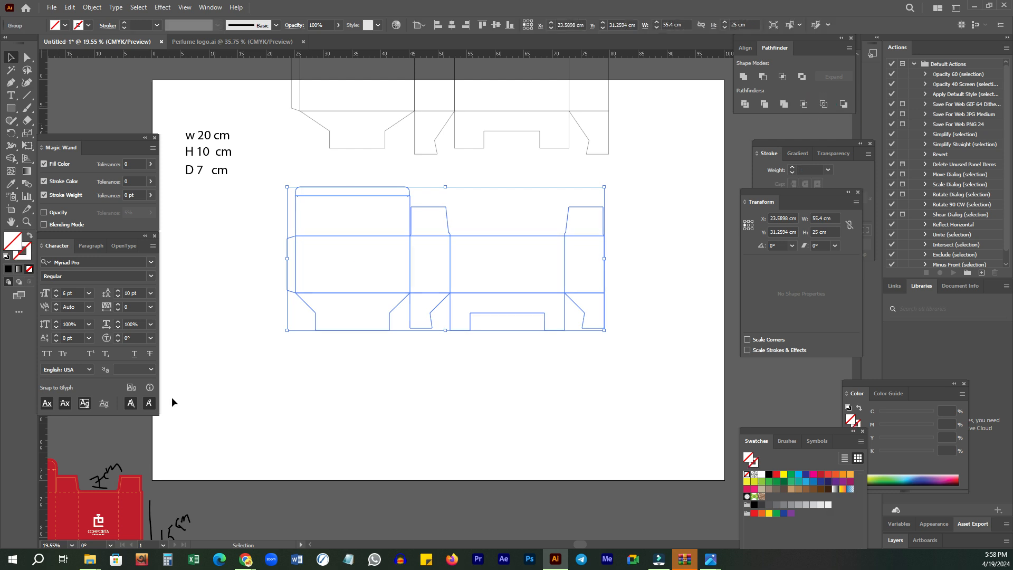
- Give the outlined die-line a black stroke with no fill
{"action": "left_click", "coordinate": [768, 474]}
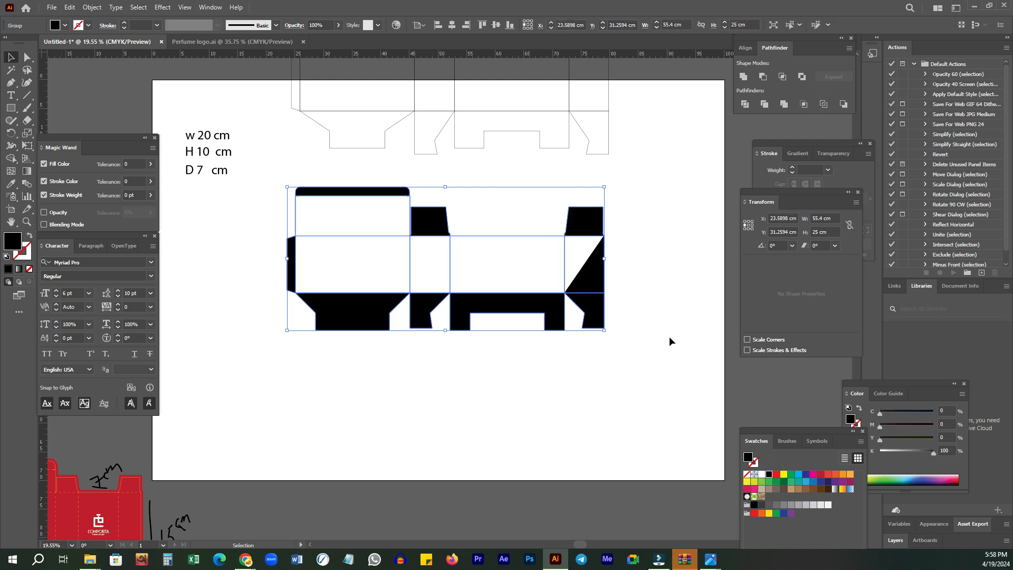
{"action": "key", "text": "ctrl+z"}
{"action": "key", "text": "slash"}
{"action": "key", "text": "z"}
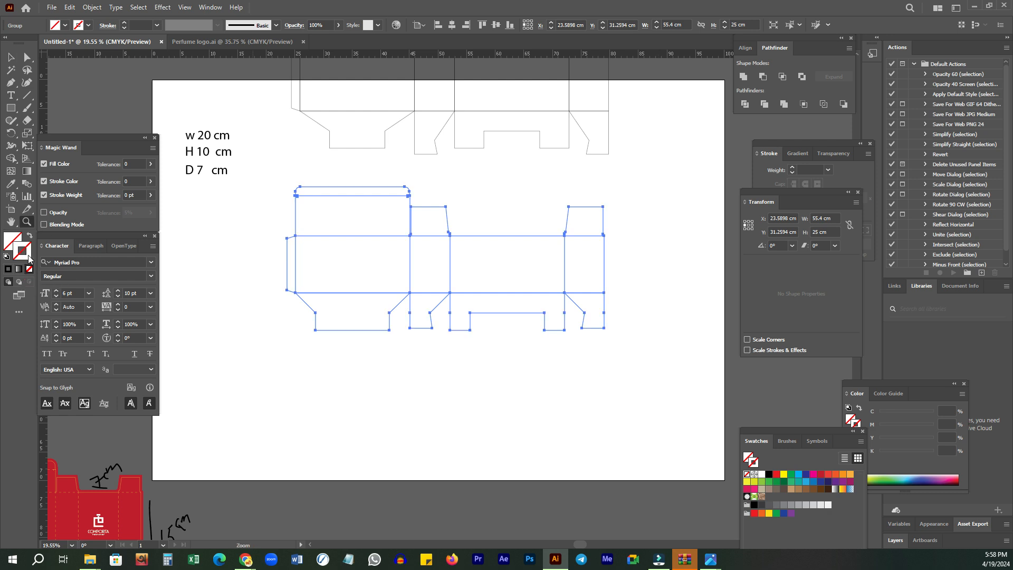
{"action": "left_click", "coordinate": [770, 475]}
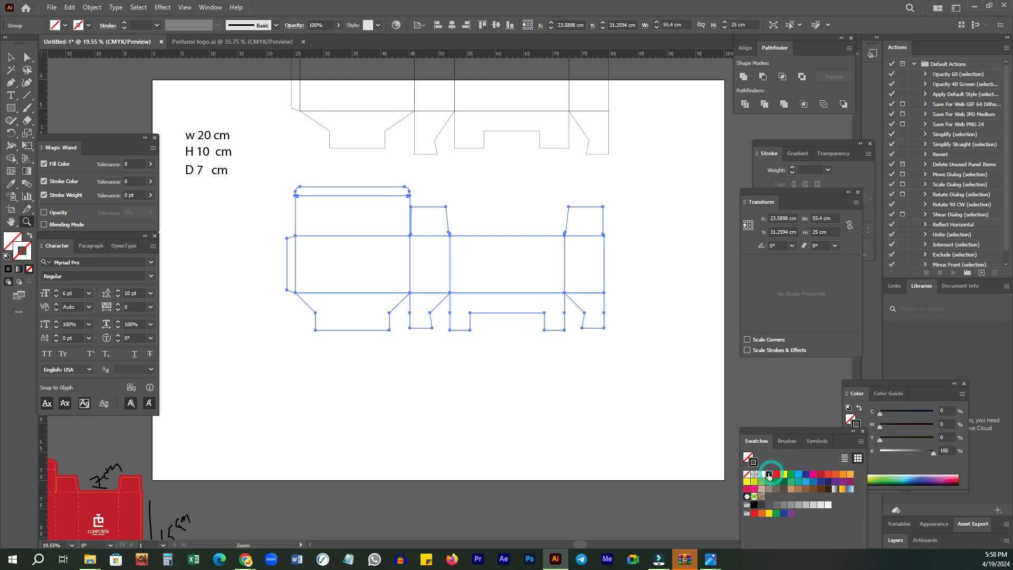
- Ungroup the outlined die-line into separate paths and deselect it
{"action": "right_click", "coordinate": [651, 224]}
{"action": "left_click", "coordinate": [684, 364]}
{"action": "left_click", "coordinate": [696, 360]}
{"action": "left_click_drag", "start_coordinate": [319, 283], "coordinate": [547, 342]}
{"action": "key", "text": "v"}
{"action": "left_click", "coordinate": [472, 394]}
- Cut the bottom flap of the first wide panel at its upper corner beside the glue tab with the Scissors tool
{"action": "scroll", "coordinate": [398, 346], "scroll_direction": "left", "scroll_amount": 3}
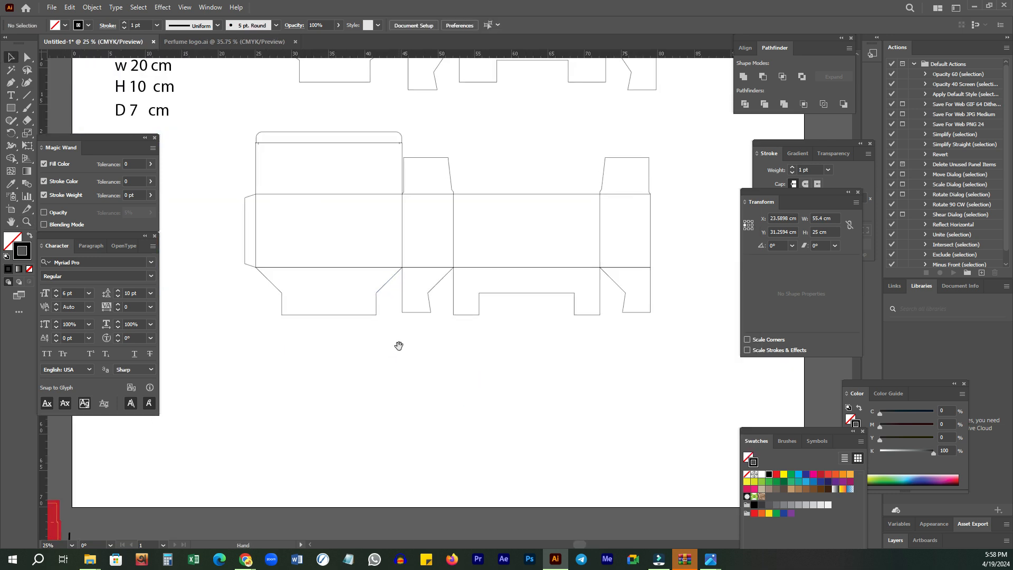
{"action": "left_click", "coordinate": [331, 287]}
{"action": "left_click_drag", "start_coordinate": [250, 275], "coordinate": [448, 198]}
{"action": "left_click_drag", "start_coordinate": [315, 236], "coordinate": [317, 268]}
{"action": "key", "text": "c"}
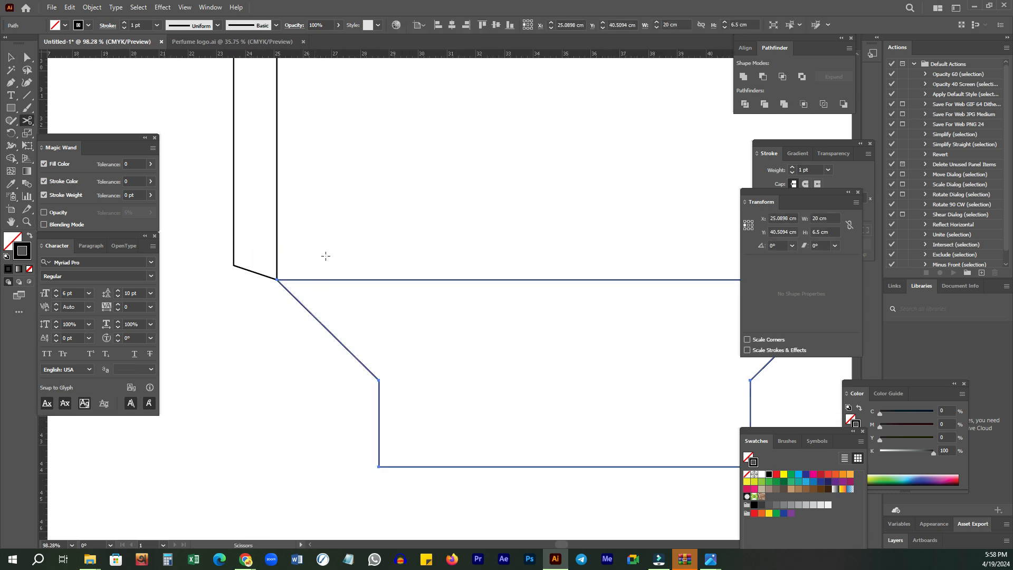
{"action": "left_click", "coordinate": [31, 125]}
{"action": "left_click", "coordinate": [82, 136]}
{"action": "left_click", "coordinate": [276, 279]}
{"action": "left_click", "coordinate": [614, 291]}
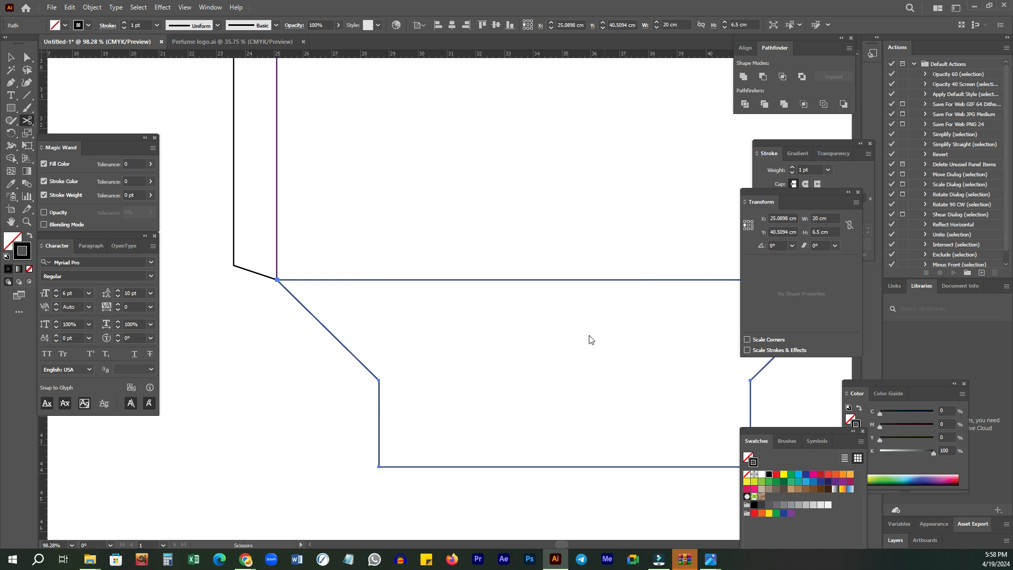
- Cut the same flap at its opposite upper corner and delete its detached top edge along the fold
{"action": "left_click_drag", "start_coordinate": [605, 324], "coordinate": [412, 325]}
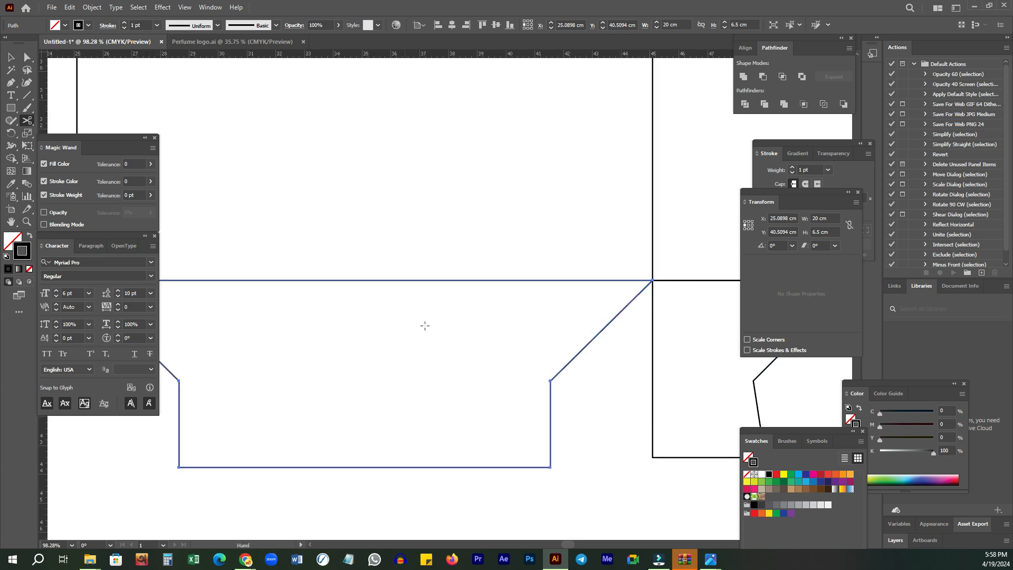
{"action": "left_click", "coordinate": [653, 280]}
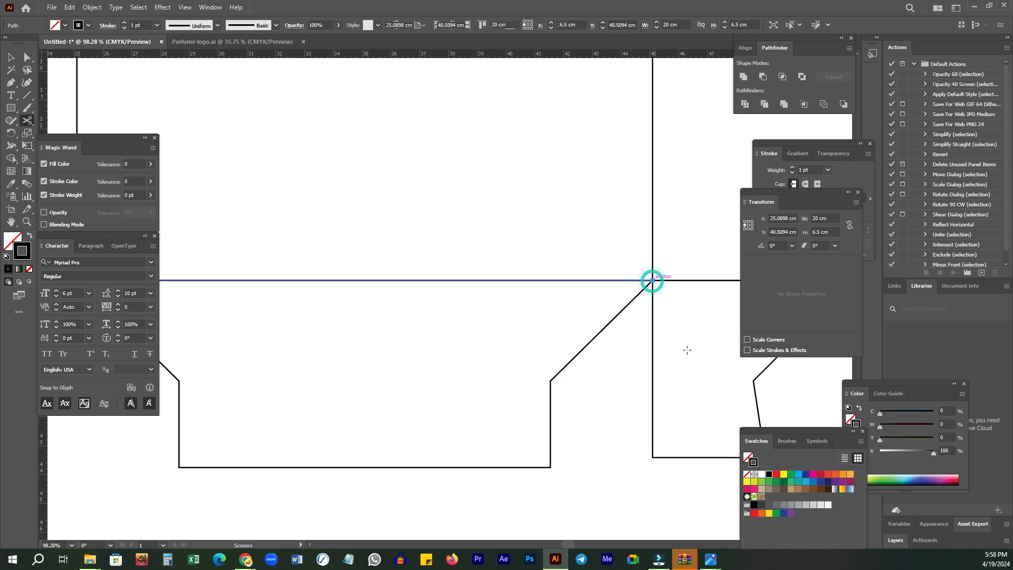
{"action": "left_click_drag", "start_coordinate": [556, 274], "coordinate": [486, 282]}
{"action": "key", "text": "v"}
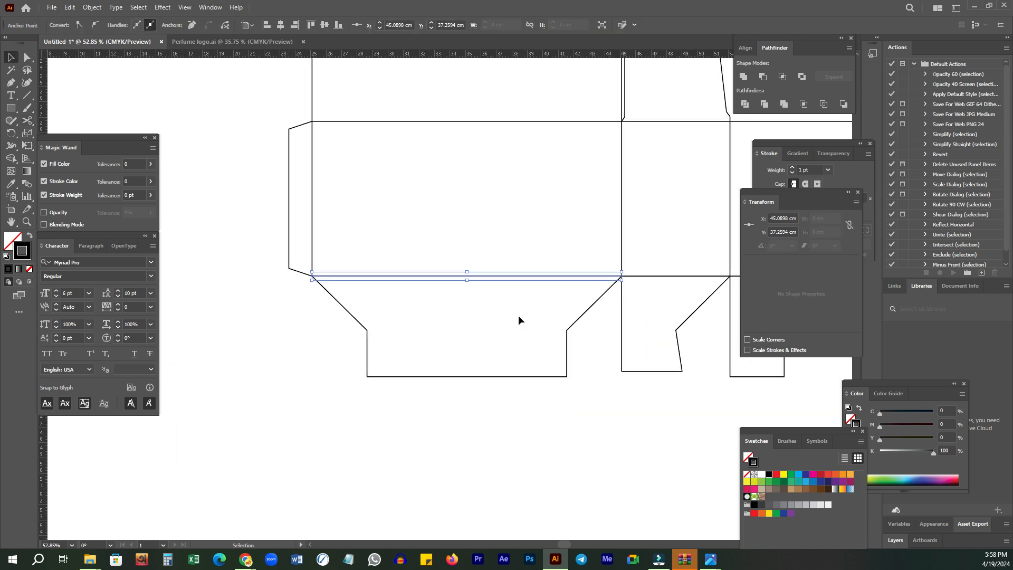
{"action": "key", "text": "Delete"}
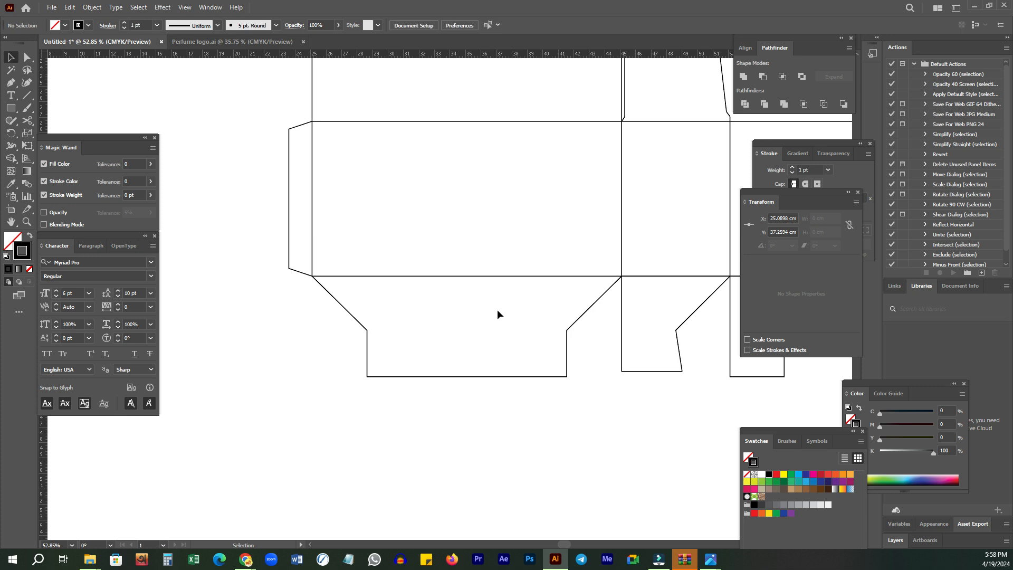
{"action": "left_click_drag", "start_coordinate": [469, 248], "coordinate": [446, 302]}
{"action": "left_click", "coordinate": [474, 317]}
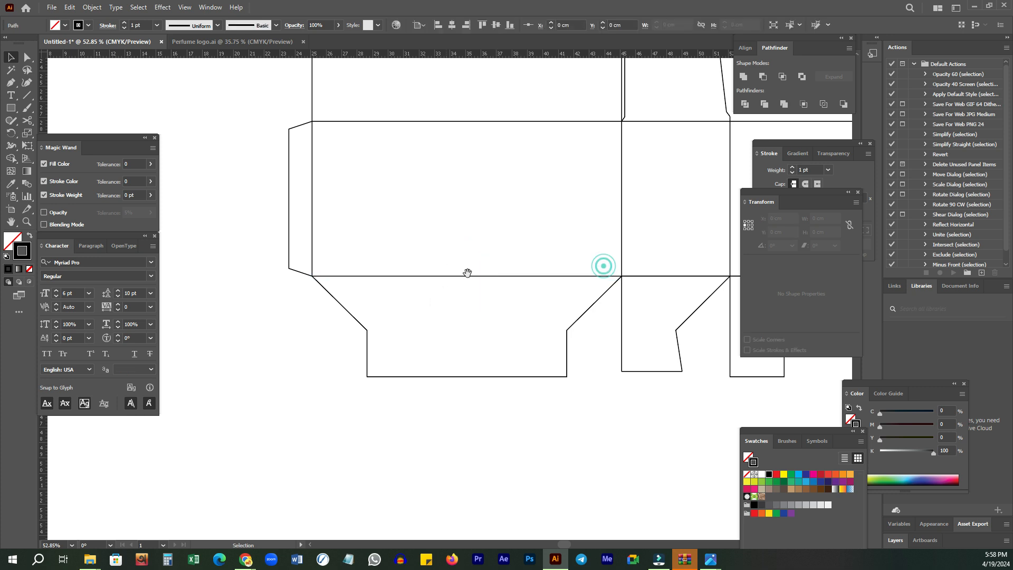
- Cut the side flap below the first narrow panel at both upper corners with the Scissors tool
{"action": "scroll", "coordinate": [428, 274], "scroll_direction": "right", "scroll_amount": 10}
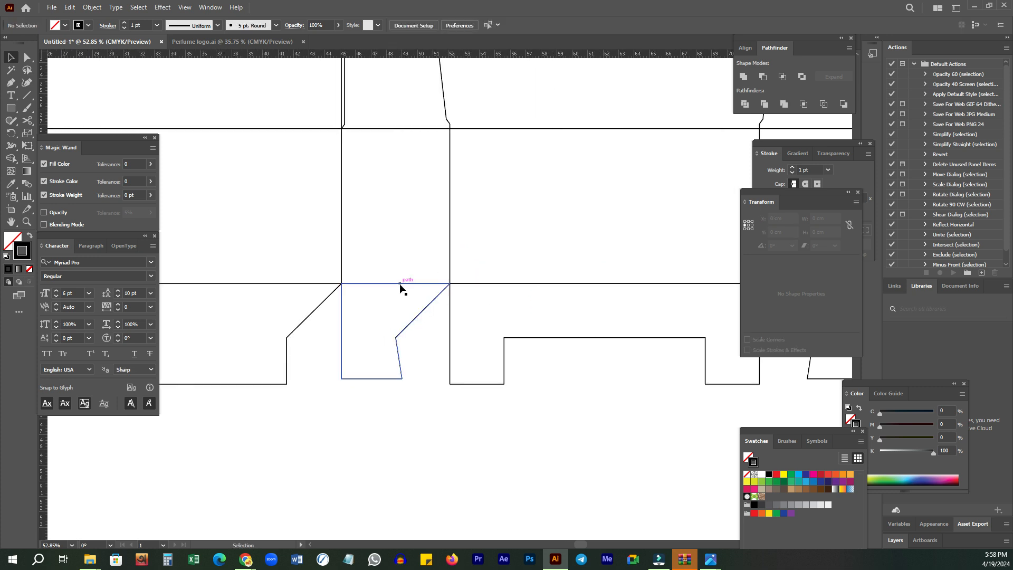
{"action": "left_click", "coordinate": [403, 283]}
{"action": "left_click", "coordinate": [429, 285]}
{"action": "key", "text": "c"}
{"action": "left_click", "coordinate": [341, 284]}
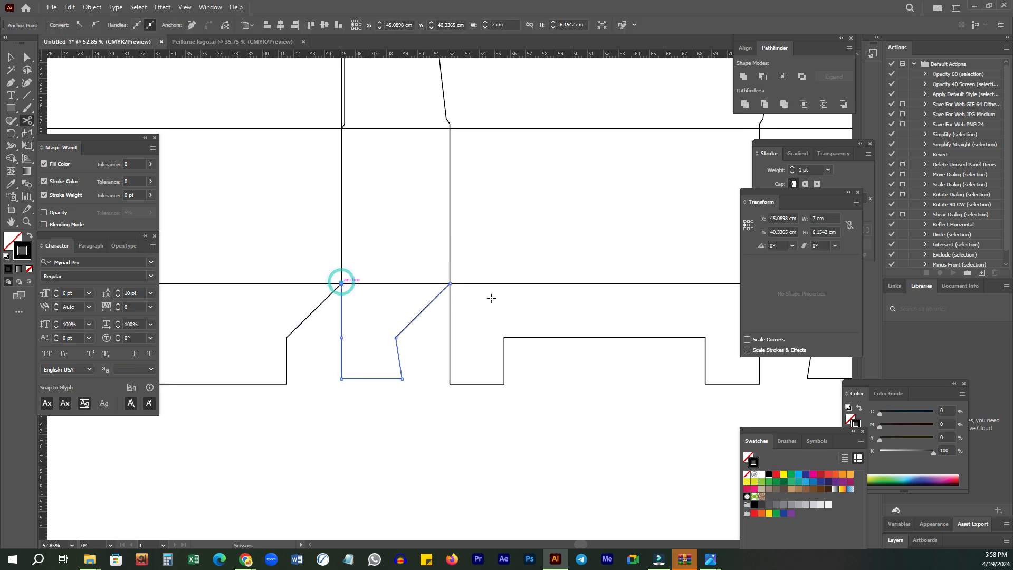
{"action": "left_click", "coordinate": [450, 283]}
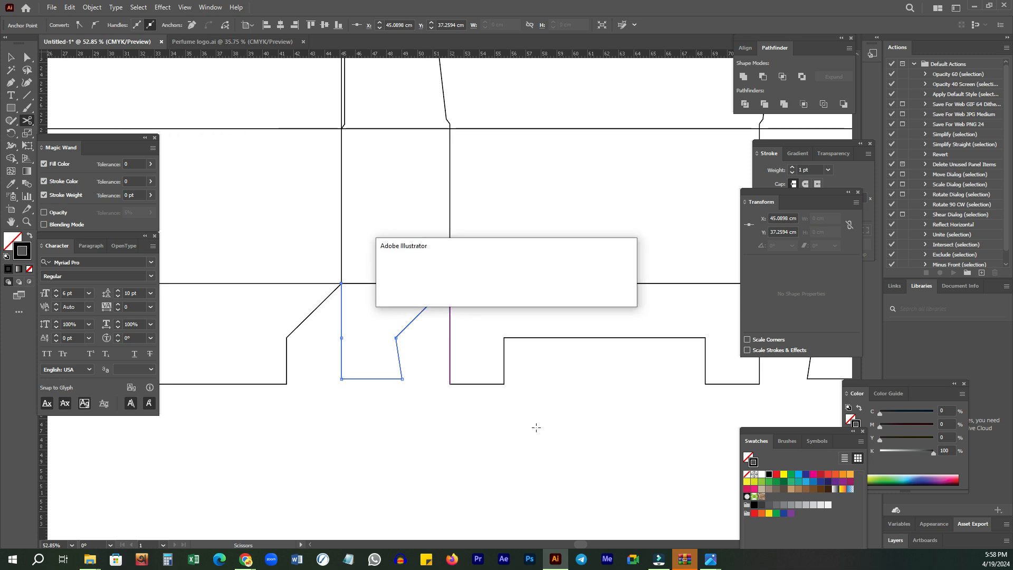
{"action": "left_click", "coordinate": [617, 294]}
{"action": "key", "text": "v"}
{"action": "left_click", "coordinate": [578, 405]}
{"action": "left_click_drag", "start_coordinate": [400, 283], "coordinate": [393, 262]}
{"action": "key", "text": "Delete"}
{"action": "key", "text": "ctrl+z"}
{"action": "key", "text": "z"}
{"action": "left_click_drag", "start_coordinate": [506, 276], "coordinate": [377, 297]}
{"action": "left_click_drag", "start_coordinate": [564, 298], "coordinate": [520, 304]}
- Switch to the Google Meet call to check who is waiting to join, and return to Illustrator
{"action": "mouse_move", "coordinate": [246, 559]}
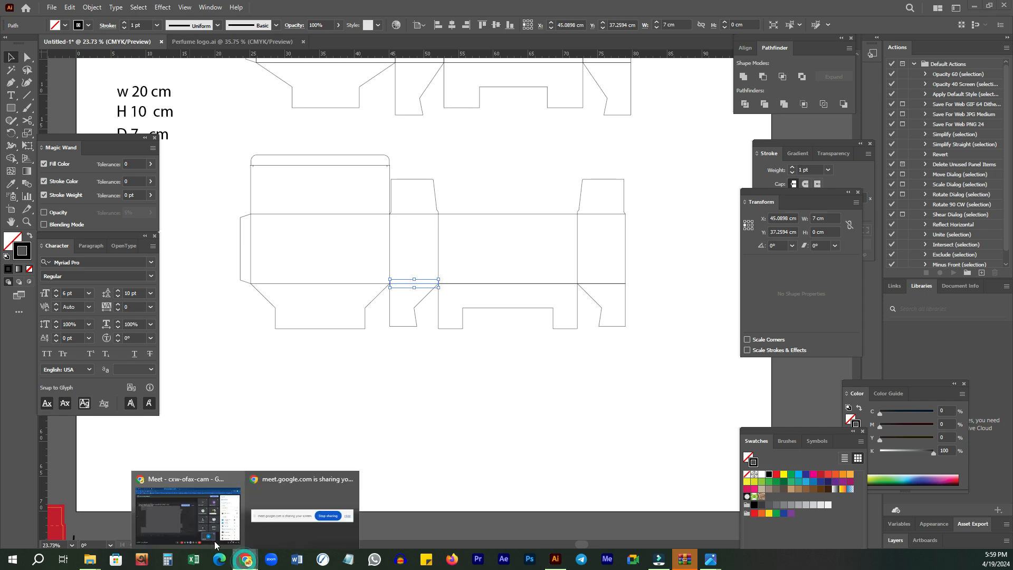
{"action": "left_click", "coordinate": [187, 509]}
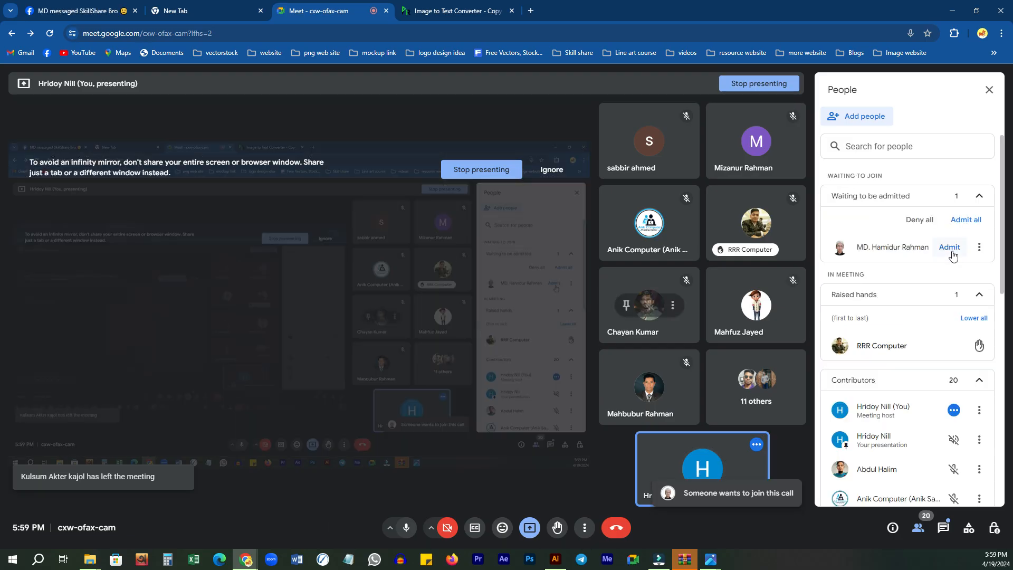
{"action": "left_click", "coordinate": [555, 559]}
{"action": "left_click_drag", "start_coordinate": [523, 349], "coordinate": [508, 345]}
{"action": "left_click", "coordinate": [494, 280]}
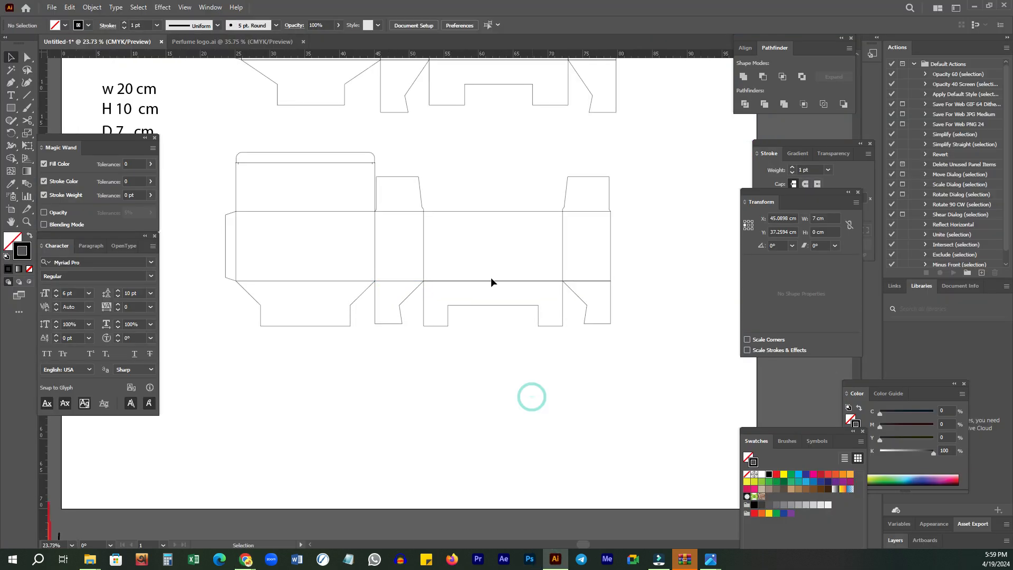
{"action": "left_click_drag", "start_coordinate": [502, 285], "coordinate": [489, 388]}
{"action": "key", "text": "ctrl+z"}
{"action": "left_click_drag", "start_coordinate": [592, 280], "coordinate": [633, 289]}
{"action": "key", "text": "ctrl+z"}
- Cut the side flap below the last narrow panel at its outer upper corner with the Scissors tool and delete its detached top edge
{"action": "key", "text": "c"}
{"action": "left_click", "coordinate": [612, 281]}
{"action": "key", "text": "v"}
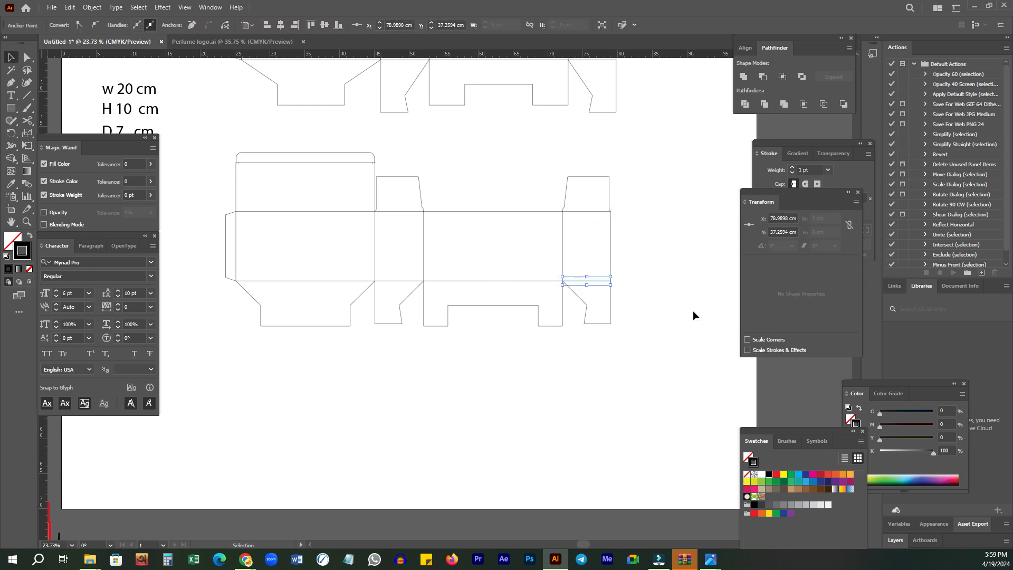
{"action": "key", "text": "Delete"}
{"action": "key", "text": "Delete"}
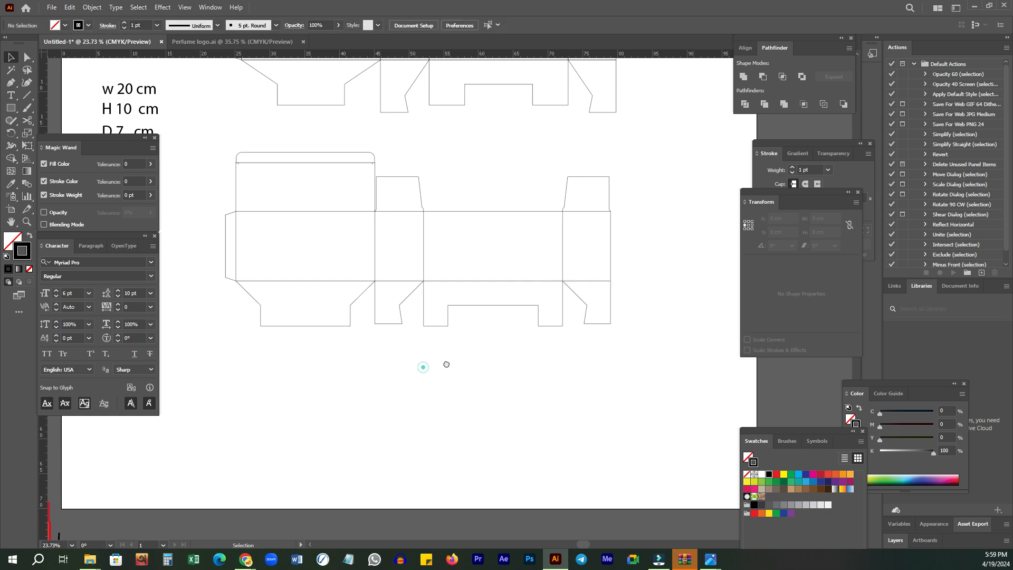
- Select the fold line of the tuck flap above the first wide panel and set its stroke to green (C 100, Y 100)
{"action": "left_click_drag", "start_coordinate": [424, 365], "coordinate": [447, 361]}
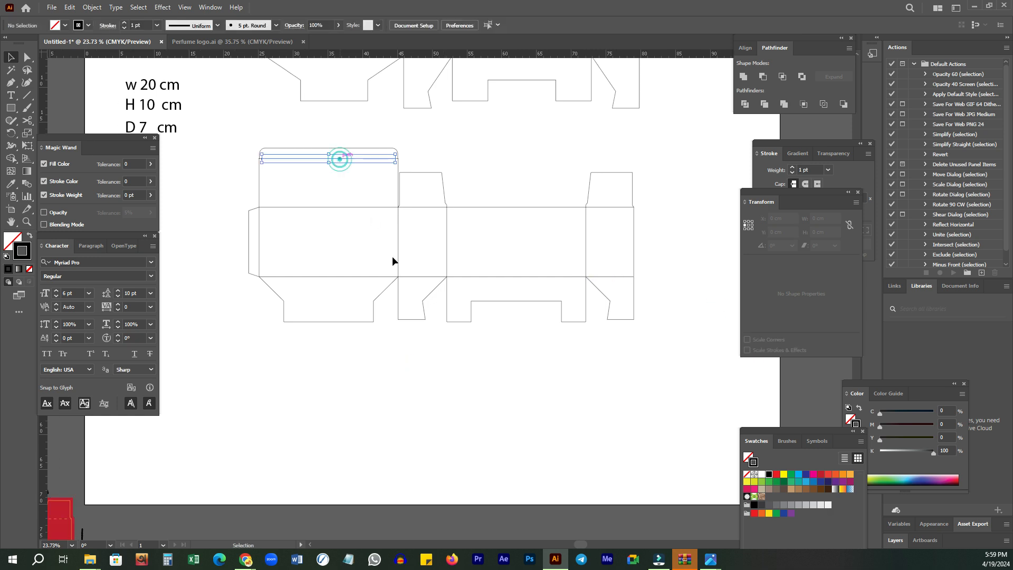
{"action": "left_click_drag", "start_coordinate": [309, 230], "coordinate": [333, 192]}
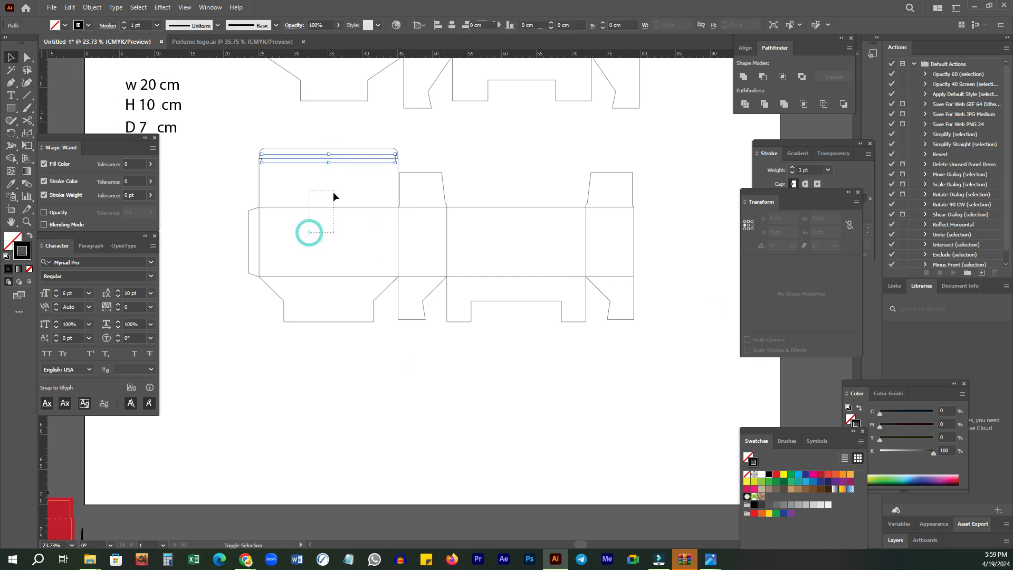
{"action": "left_click", "coordinate": [813, 475]}
{"action": "left_click", "coordinate": [791, 474]}
{"action": "left_click", "coordinate": [561, 476]}
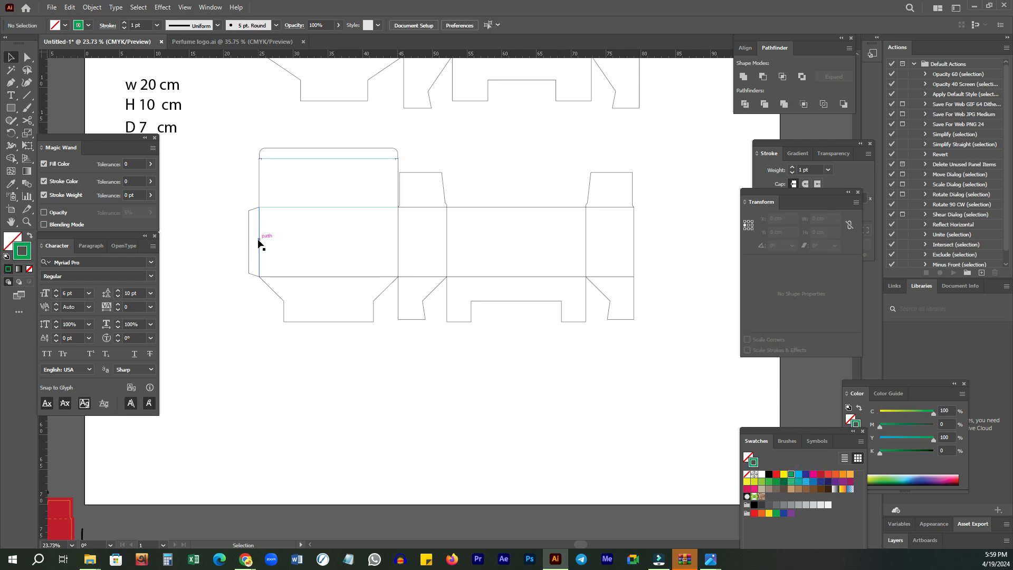
- Set the green stroke on the vertical fold lines between the panels and on the upper folds of both narrow panels
{"action": "left_click_drag", "start_coordinate": [254, 240], "coordinate": [600, 236]}
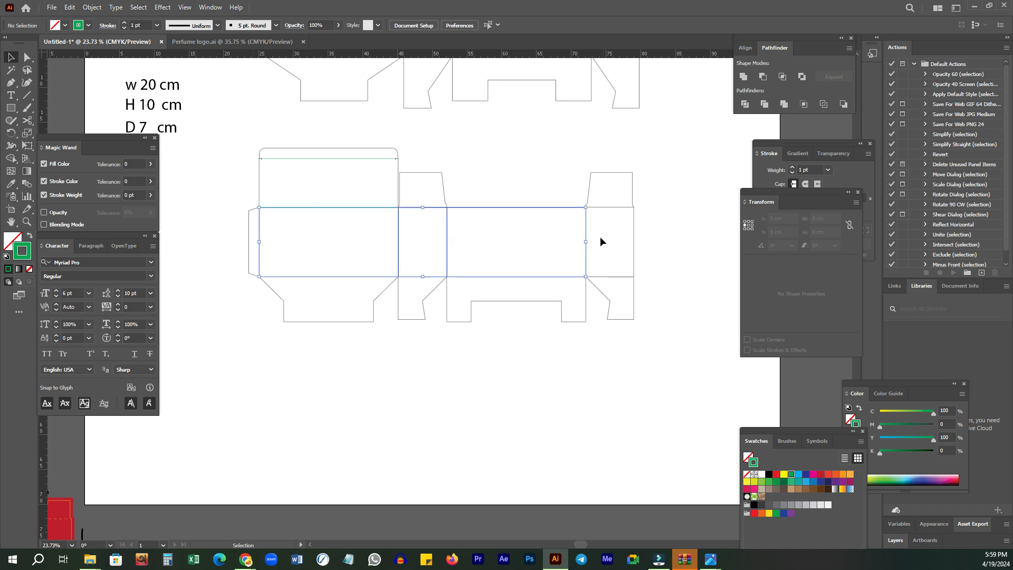
{"action": "left_click", "coordinate": [789, 476]}
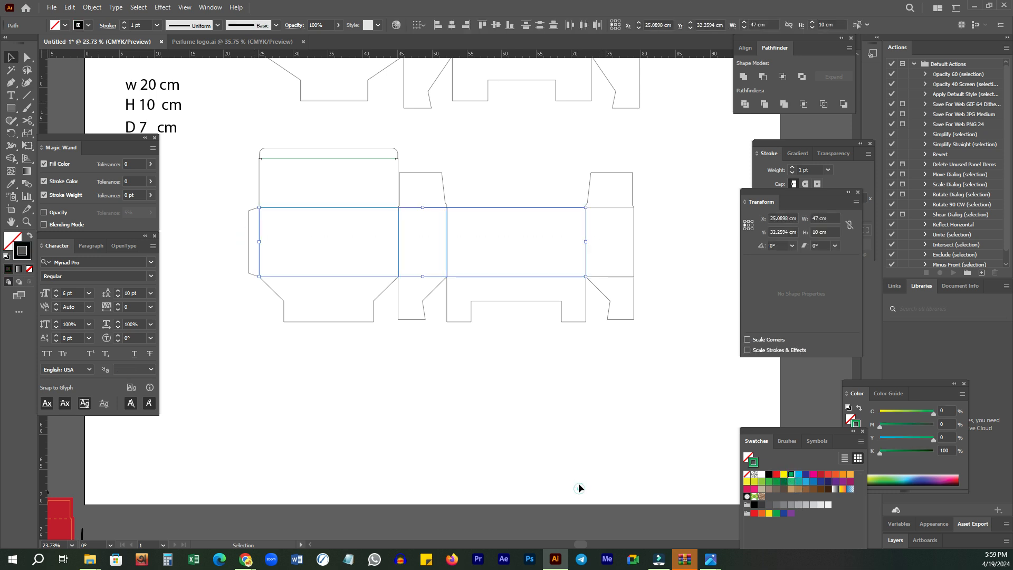
{"action": "left_click_drag", "start_coordinate": [415, 188], "coordinate": [414, 236]}
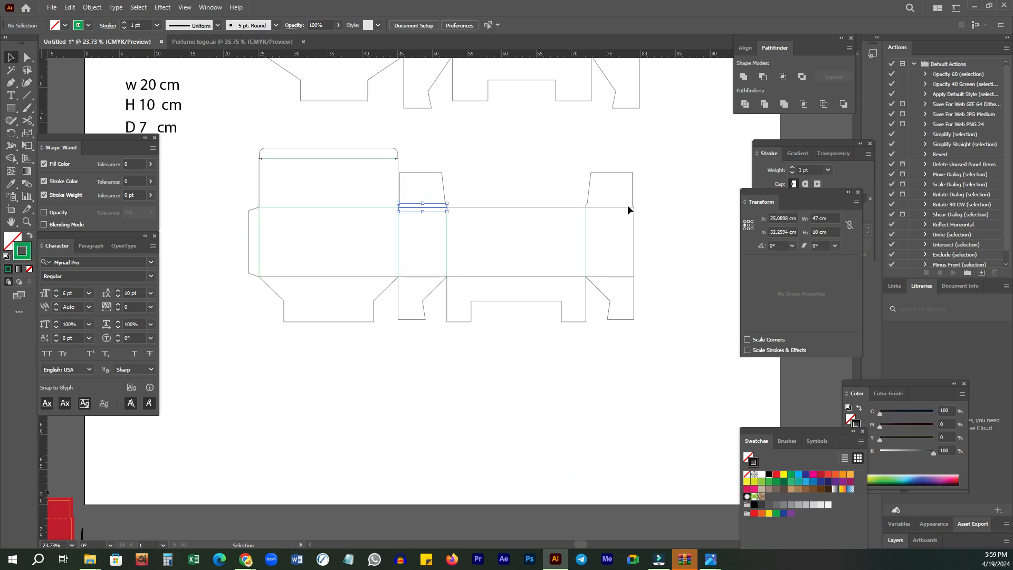
{"action": "left_click_drag", "start_coordinate": [619, 193], "coordinate": [611, 218]}
{"action": "left_click", "coordinate": [791, 479]}
{"action": "left_click", "coordinate": [422, 263]}
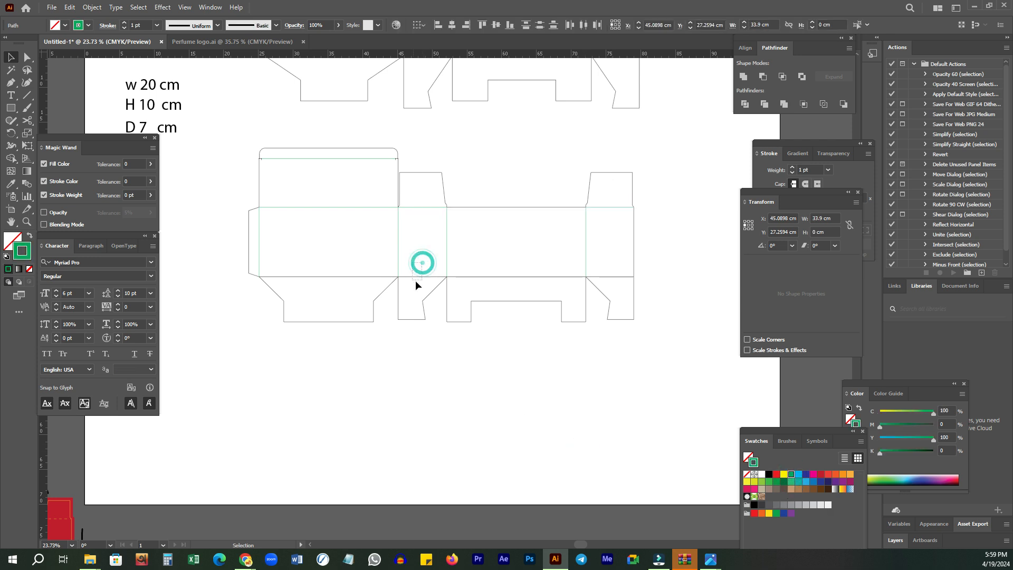
{"action": "left_click", "coordinate": [311, 260]}
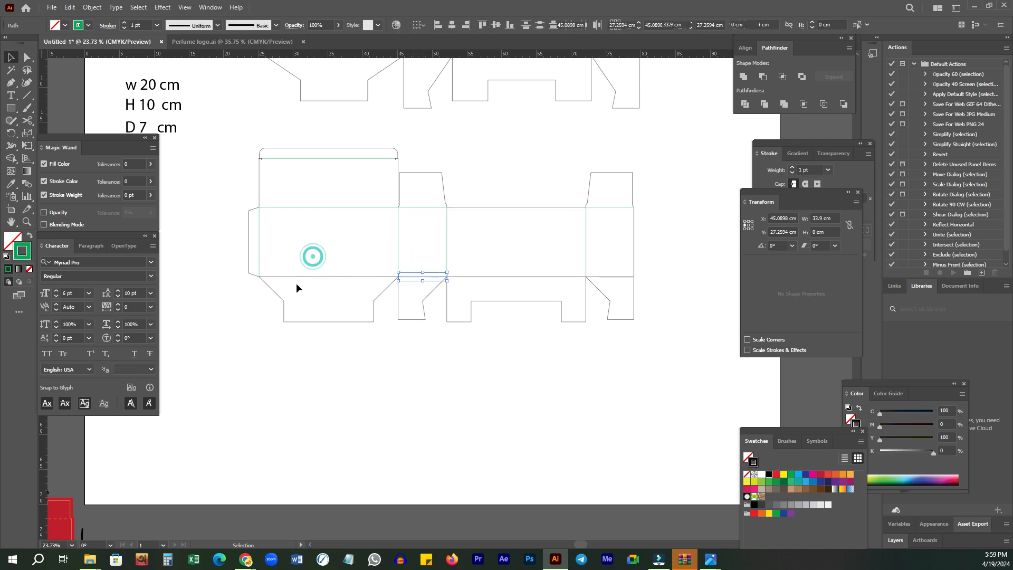
{"action": "left_click_drag", "start_coordinate": [511, 276], "coordinate": [593, 295]}
{"action": "left_click", "coordinate": [565, 364]}
- Cut the notched bottom flap of the second wide panel at both upper corners with the Scissors tool
{"action": "left_click", "coordinate": [530, 276]}
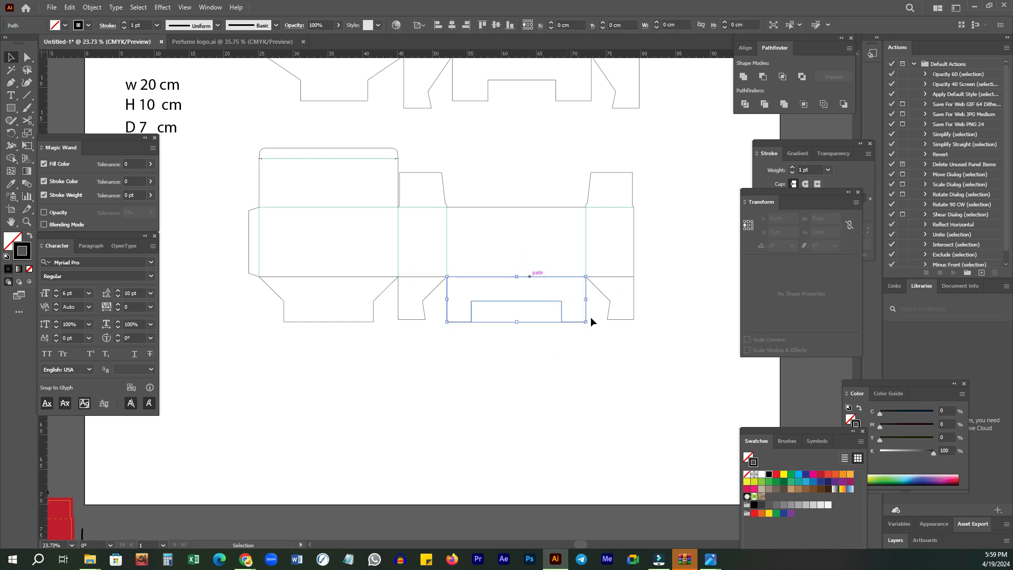
{"action": "key", "text": "z"}
{"action": "left_click_drag", "start_coordinate": [639, 260], "coordinate": [714, 218]}
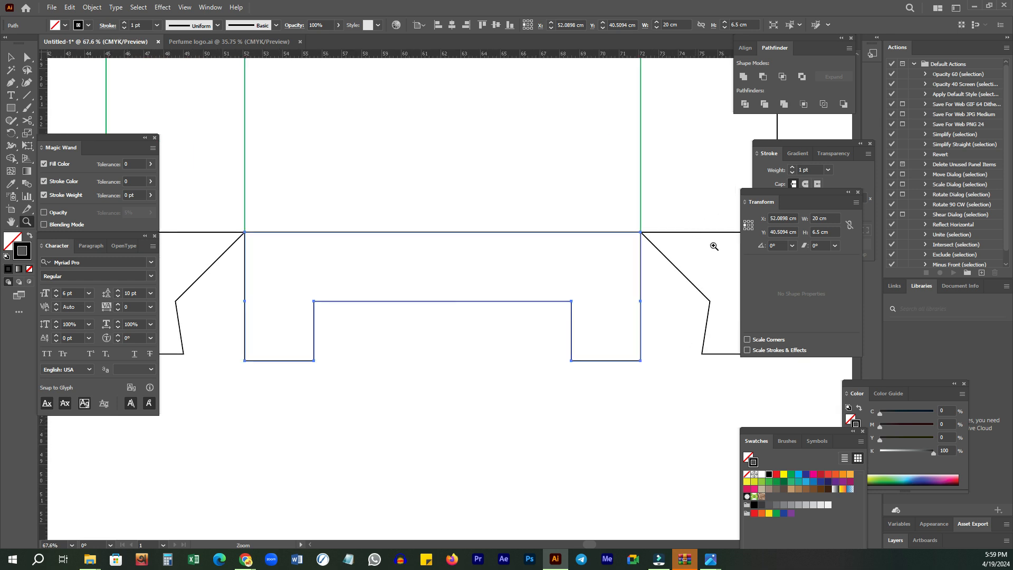
{"action": "left_click", "coordinate": [244, 232]}
{"action": "left_click", "coordinate": [607, 293]}
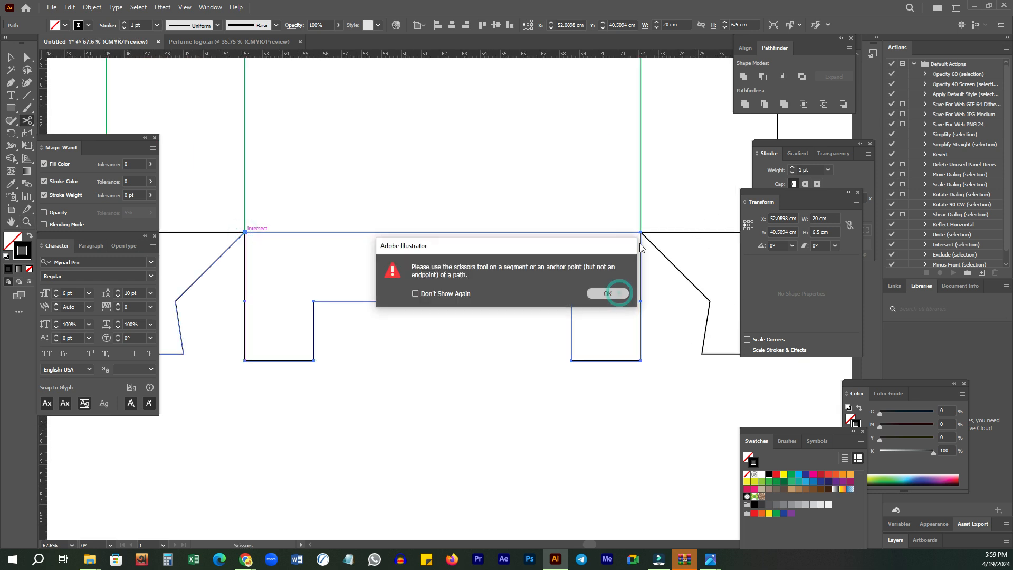
{"action": "left_click", "coordinate": [641, 233]}
- Select the side flap below the last narrow panel and cut it again at its outer upper corner with the Scissors tool
{"action": "key", "text": "z"}
{"action": "left_click_drag", "start_coordinate": [575, 231], "coordinate": [435, 252]}
{"action": "key", "text": "v"}
{"action": "left_click", "coordinate": [640, 373]}
{"action": "left_click_drag", "start_coordinate": [640, 229], "coordinate": [690, 269]}
{"action": "key", "text": "c"}
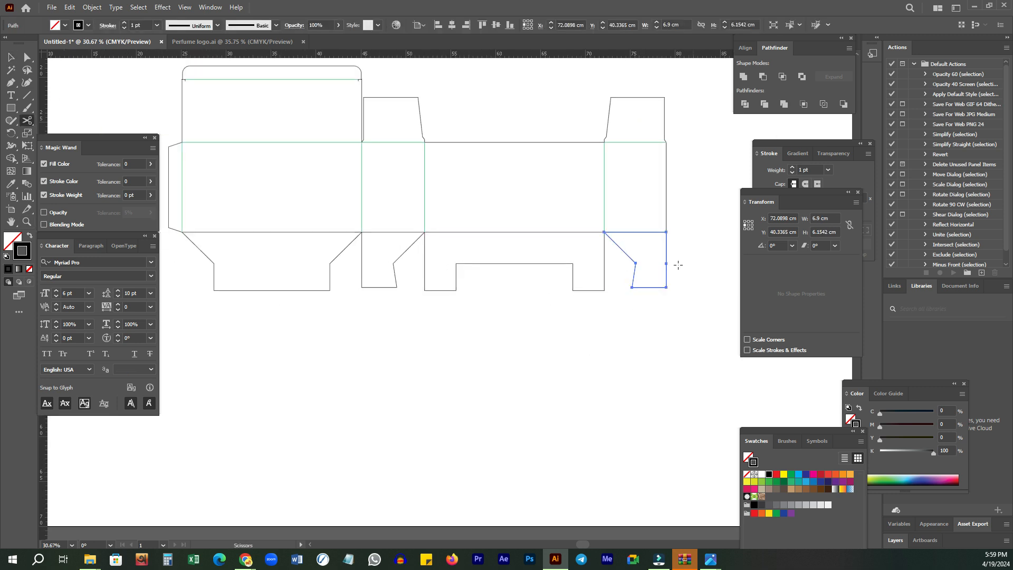
{"action": "left_click", "coordinate": [666, 232]}
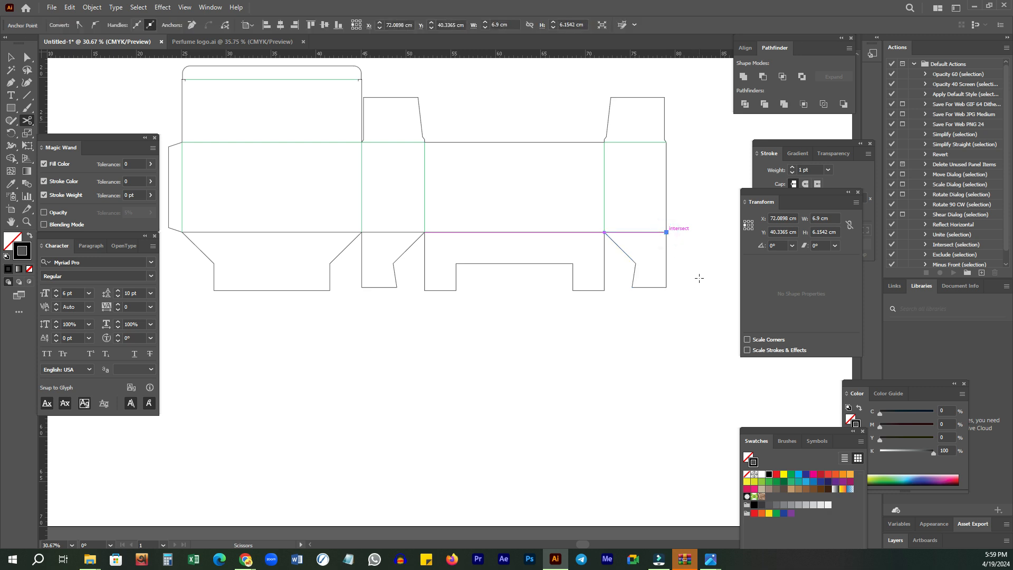
- Set the same green stroke on the lower fold lines beneath all four panels
{"action": "key", "text": "v"}
{"action": "left_click", "coordinate": [496, 233], "text": "shift"}
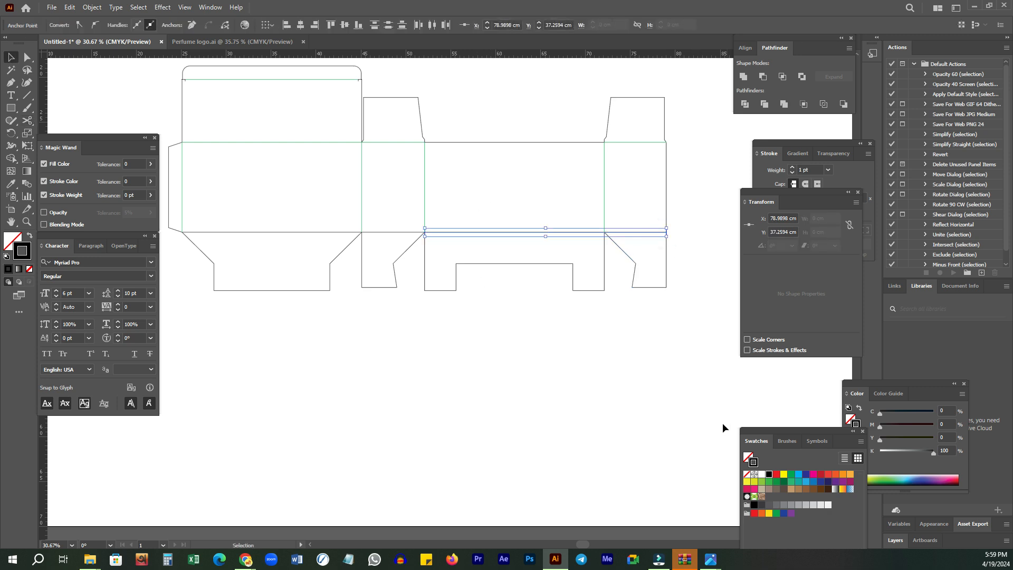
{"action": "left_click", "coordinate": [789, 476]}
{"action": "left_click", "coordinate": [398, 237]}
{"action": "left_click", "coordinate": [396, 233]}
{"action": "left_click", "coordinate": [262, 229]}
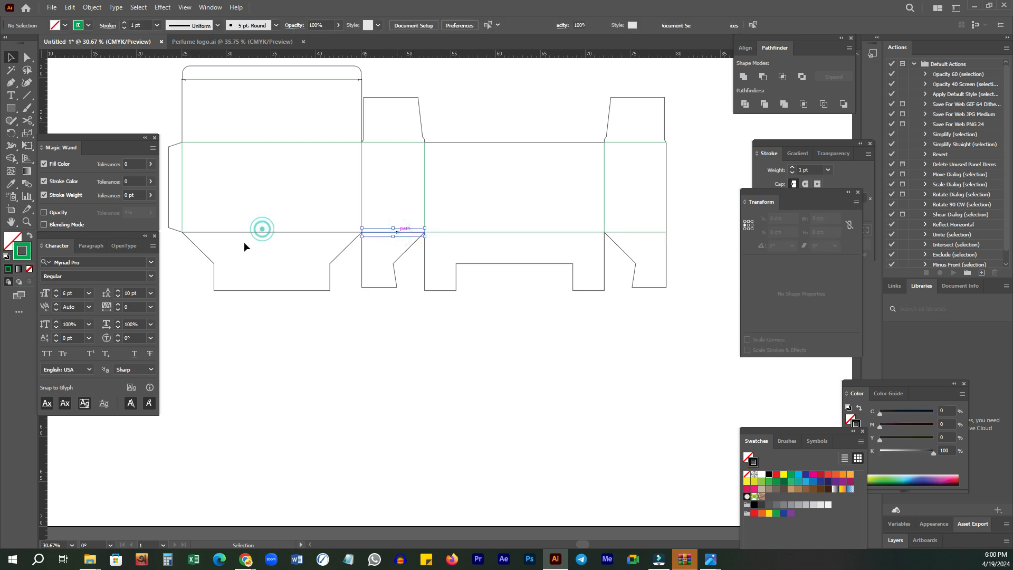
{"action": "left_click", "coordinate": [264, 235], "text": "shift"}
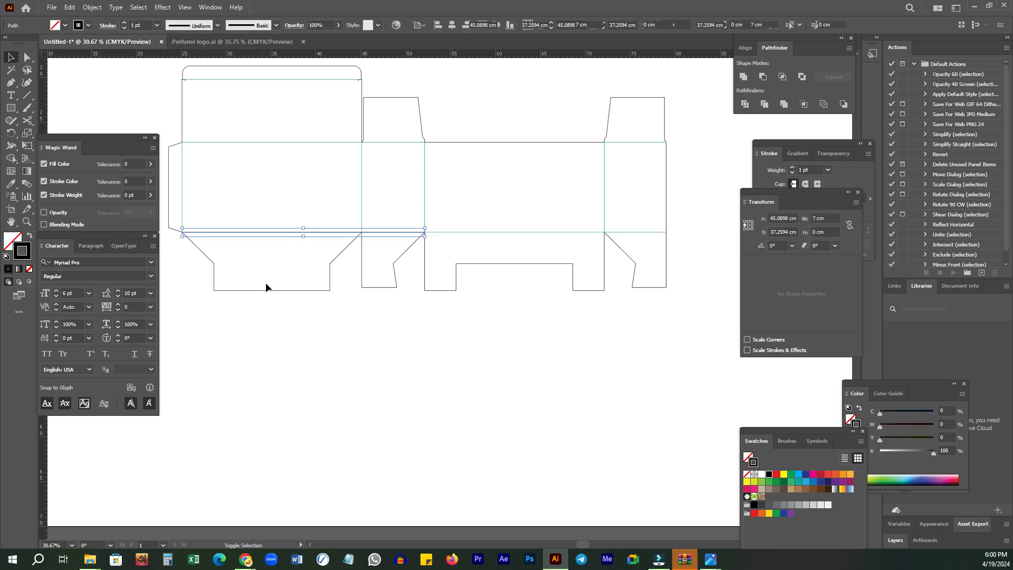
{"action": "left_click", "coordinate": [792, 477]}
{"action": "left_click", "coordinate": [537, 453]}
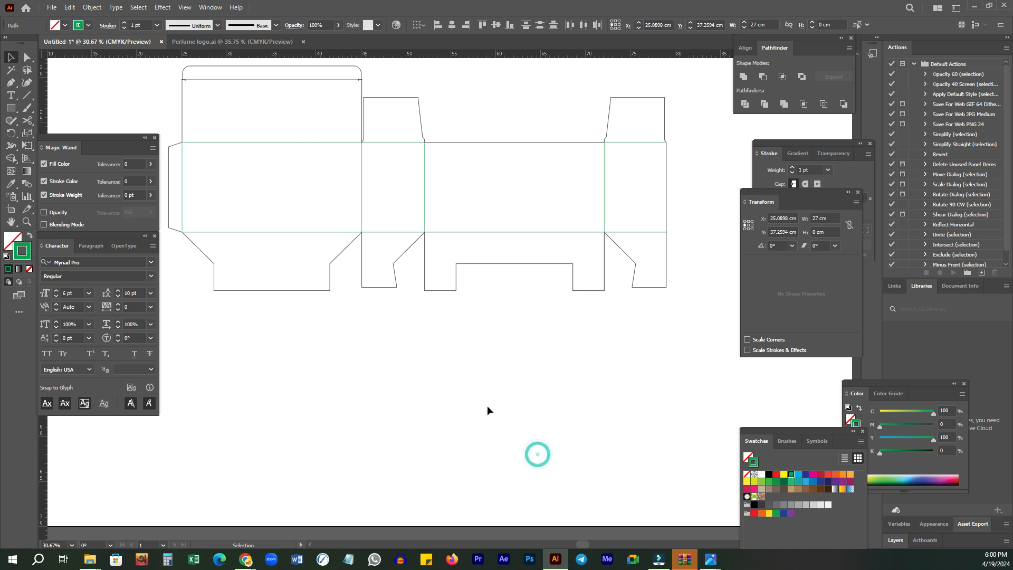
- Round the two lower corners of the first wide panel's bottom flap to a radius of about 0.94 cm
{"action": "key", "text": "ctrl+minus"}
{"action": "key", "text": "z"}
{"action": "left_click", "coordinate": [391, 345]}
{"action": "left_click_drag", "start_coordinate": [363, 245], "coordinate": [387, 350]}
{"action": "key", "text": "a"}
{"action": "left_click_drag", "start_coordinate": [272, 318], "coordinate": [425, 318]}
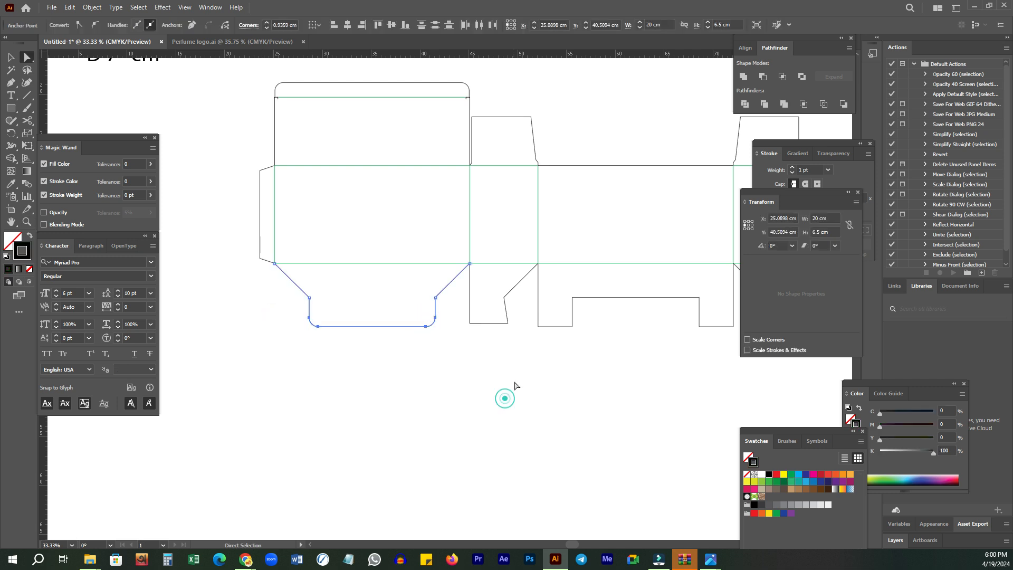
- Round the lower inner corner of the side flap below the first narrow panel
{"action": "left_click_drag", "start_coordinate": [618, 336], "coordinate": [543, 346]}
{"action": "left_click", "coordinate": [553, 366]}
{"action": "key", "text": "z"}
{"action": "mouse_move", "coordinate": [422, 338]}
{"action": "left_mouse_down"}
{"action": "mouse_move", "coordinate": [479, 286]}
{"action": "mouse_move", "coordinate": [433, 332]}
{"action": "mouse_move", "coordinate": [452, 319]}
{"action": "mouse_move", "coordinate": [428, 323]}
{"action": "left_mouse_up"}
{"action": "key", "text": "a"}
{"action": "left_click", "coordinate": [558, 384]}
- Round the lower inner corner of the side flap below the last narrow panel
{"action": "left_click_drag", "start_coordinate": [608, 396], "coordinate": [443, 379]}
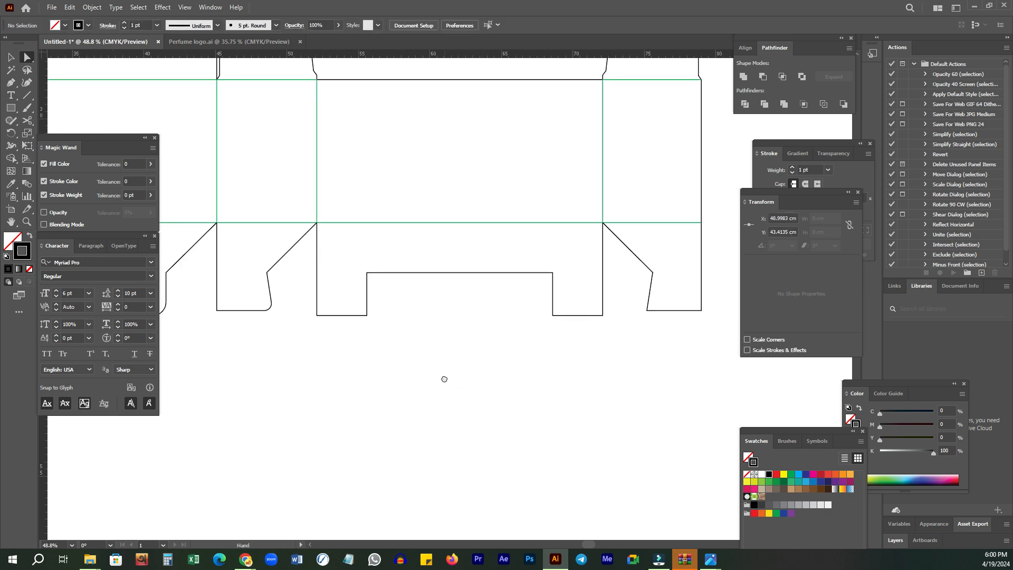
{"action": "left_click_drag", "start_coordinate": [620, 319], "coordinate": [652, 309]}
{"action": "left_click", "coordinate": [655, 304]}
{"action": "left_click", "coordinate": [610, 400]}
- Round the lower inner corners of the two tabs on the second wide panel's notched bottom flap
{"action": "left_click_drag", "start_coordinate": [592, 345], "coordinate": [495, 372]}
{"action": "left_click_drag", "start_coordinate": [437, 330], "coordinate": [438, 306]}
{"action": "left_click", "coordinate": [441, 308]}
{"action": "left_click", "coordinate": [588, 342]}
{"action": "left_click_drag", "start_coordinate": [672, 331], "coordinate": [510, 412]}
{"action": "left_click", "coordinate": [525, 410]}
{"action": "left_click_drag", "start_coordinate": [461, 382], "coordinate": [441, 360]}
{"action": "key", "text": "v"}
{"action": "left_click_drag", "start_coordinate": [521, 390], "coordinate": [525, 401]}
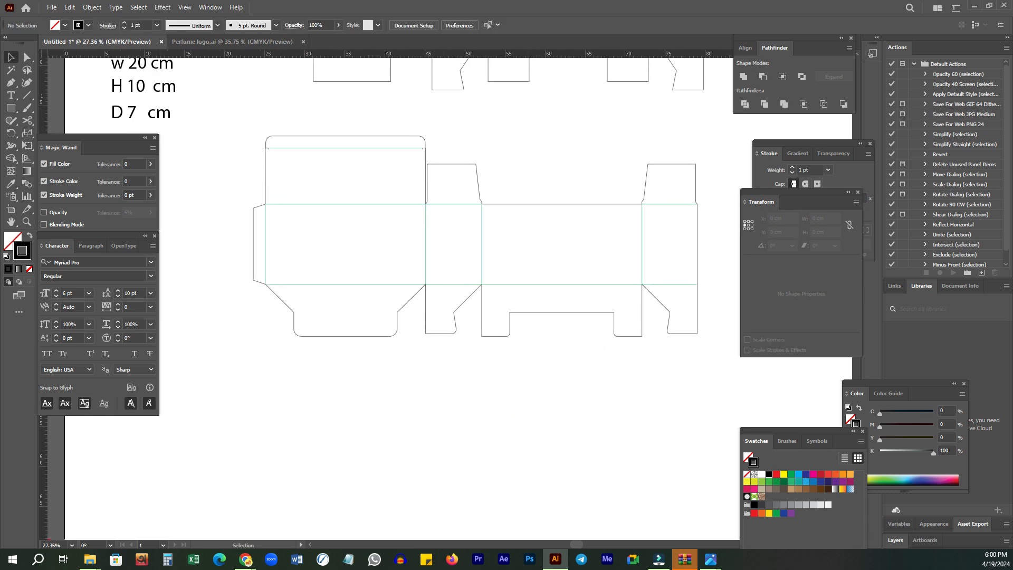
- Select every path of the finished die-line copy and group them
{"action": "left_click_drag", "start_coordinate": [377, 372], "coordinate": [377, 383]}
{"action": "left_click_drag", "start_coordinate": [230, 133], "coordinate": [707, 388]}
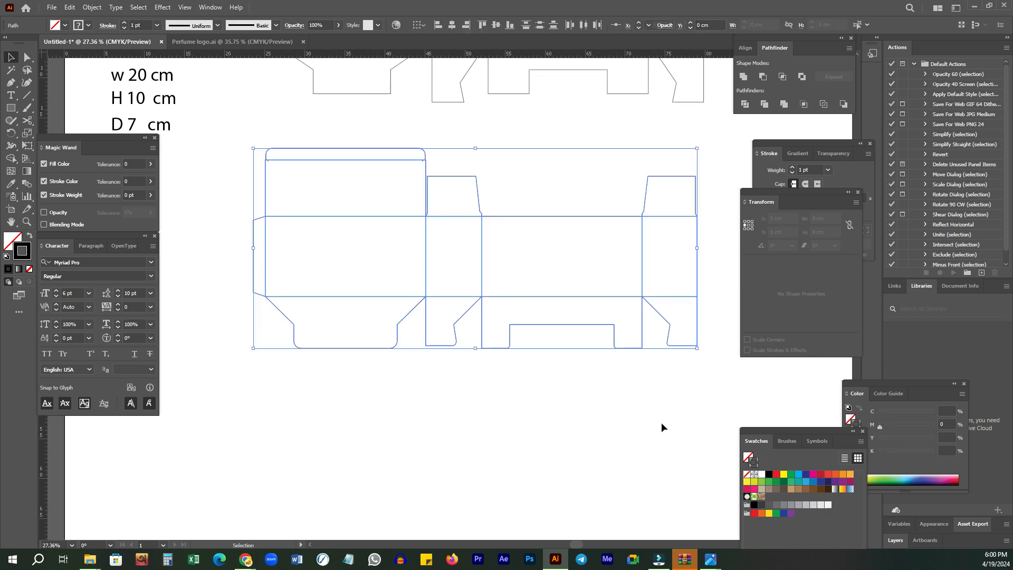
{"action": "right_click", "coordinate": [660, 424]}
{"action": "left_click", "coordinate": [694, 270]}
{"action": "left_click", "coordinate": [460, 418]}
- Select all the green fold lines with the Magic Wand tool and make their strokes dashed with a 12 pt dash
{"action": "key", "text": "y"}
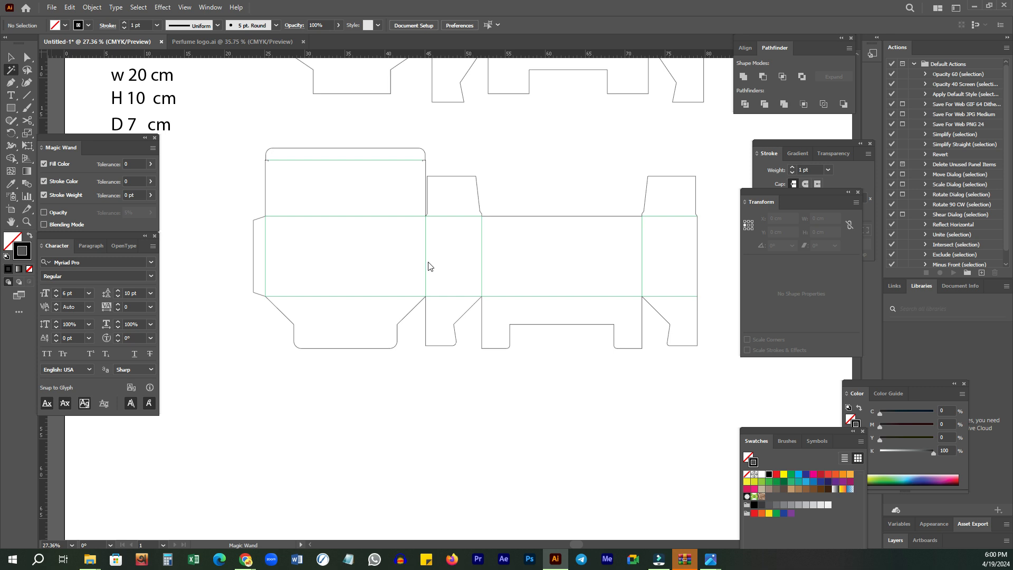
{"action": "left_click", "coordinate": [387, 216]}
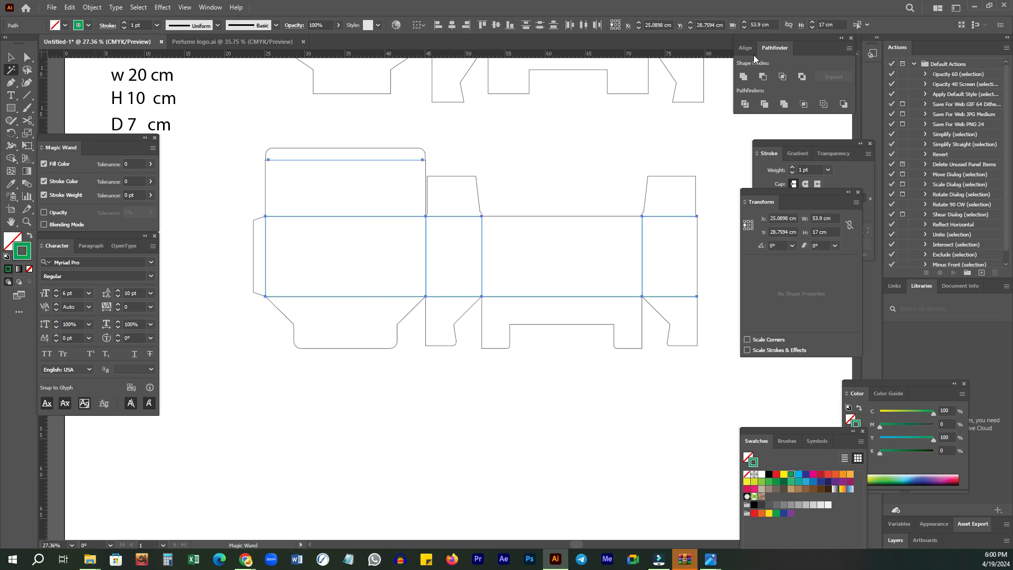
{"action": "left_click_drag", "start_coordinate": [922, 391], "coordinate": [866, 394]}
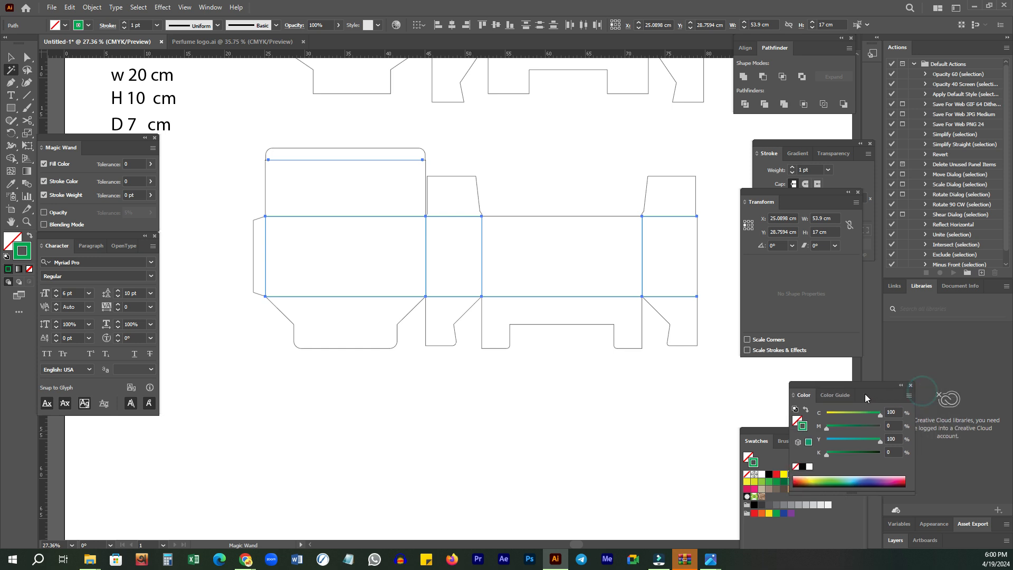
{"action": "left_click_drag", "start_coordinate": [806, 201], "coordinate": [782, 222]}
{"action": "left_click", "coordinate": [759, 230]}
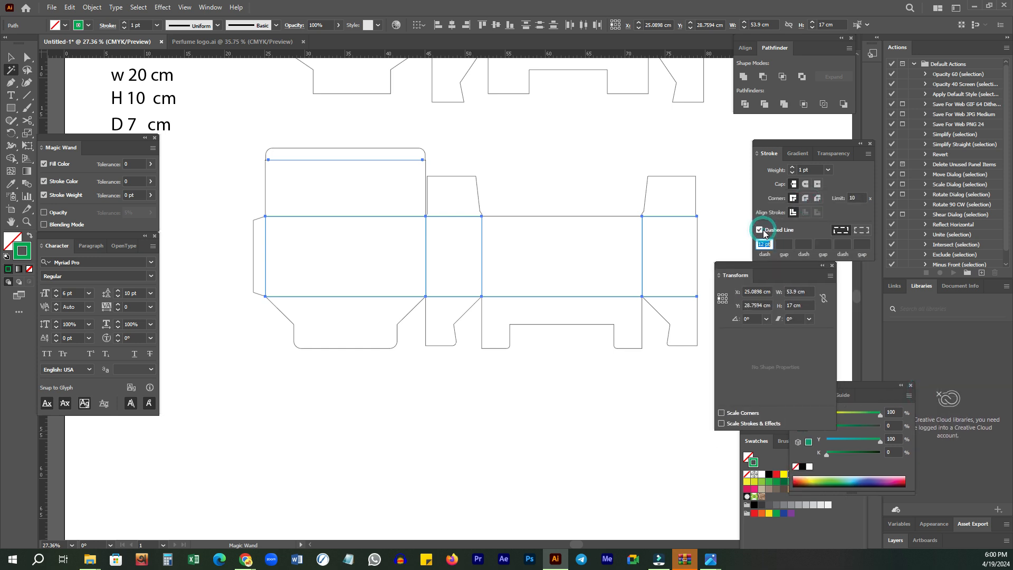
{"action": "left_click", "coordinate": [10, 57]}
{"action": "left_click", "coordinate": [176, 160]}
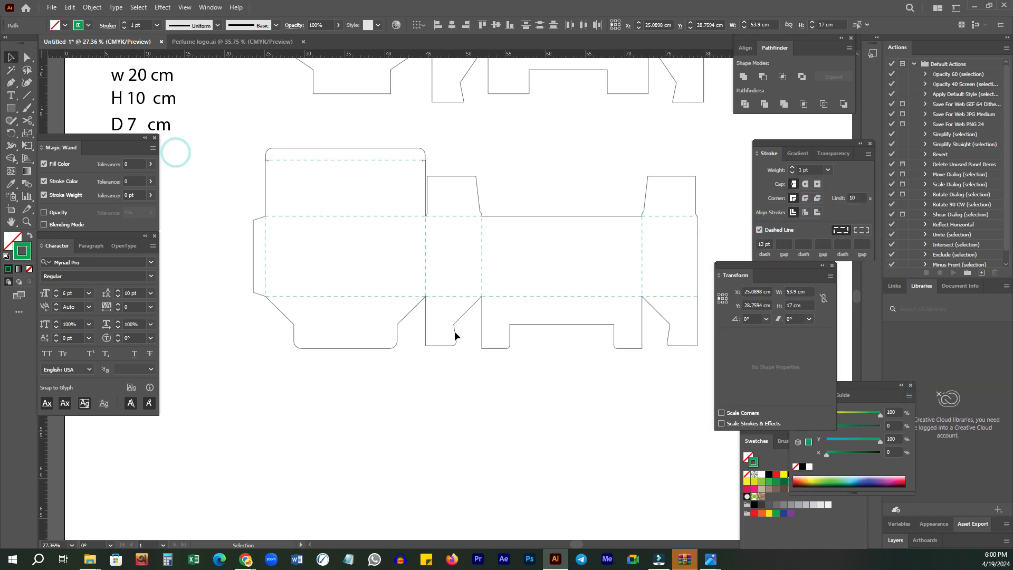
- Select the first, unfinished die-line above the finished one and delete it
{"action": "key", "text": "z"}
{"action": "left_click", "coordinate": [513, 360], "text": "alt"}
{"action": "key", "text": "space"}
{"action": "left_click_drag", "start_coordinate": [563, 373], "coordinate": [509, 429]}
{"action": "left_click_drag", "start_coordinate": [300, 153], "coordinate": [299, 220]}
{"action": "key", "text": "v"}
{"action": "left_click_drag", "start_coordinate": [228, 97], "coordinate": [644, 284]}
{"action": "key", "text": "Delete"}
- Move the grouped die-line up near the artboard's upper edge and place a copy of it directly below
{"action": "left_click_drag", "start_coordinate": [438, 371], "coordinate": [451, 251]}
{"action": "key", "text": "space"}
{"action": "left_click_drag", "start_coordinate": [513, 432], "coordinate": [502, 355]}
{"action": "left_click", "coordinate": [502, 359]}
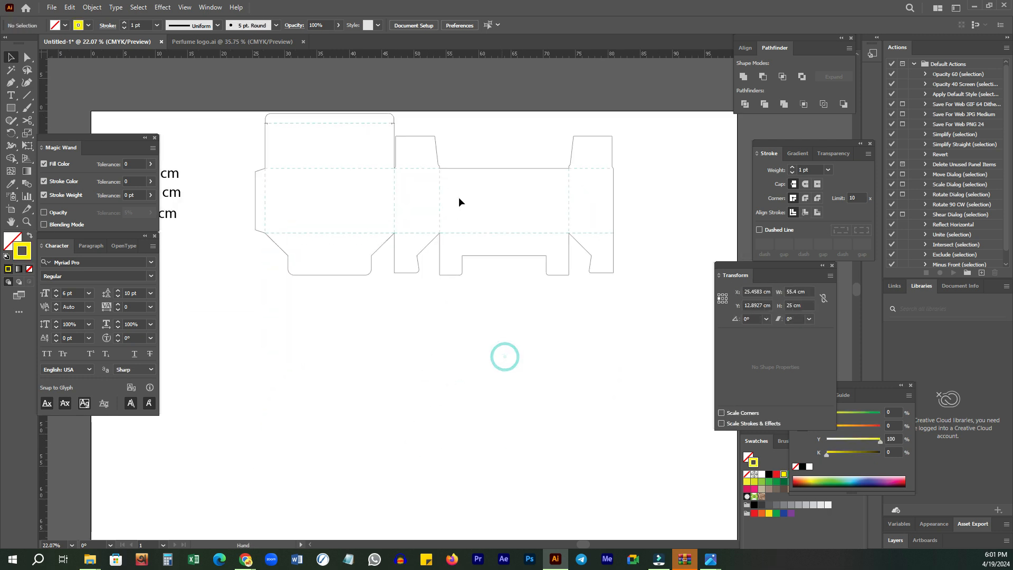
{"action": "left_click_drag", "start_coordinate": [439, 197], "coordinate": [438, 391]}
{"action": "key", "text": "space"}
{"action": "left_click_drag", "start_coordinate": [457, 340], "coordinate": [482, 268]}
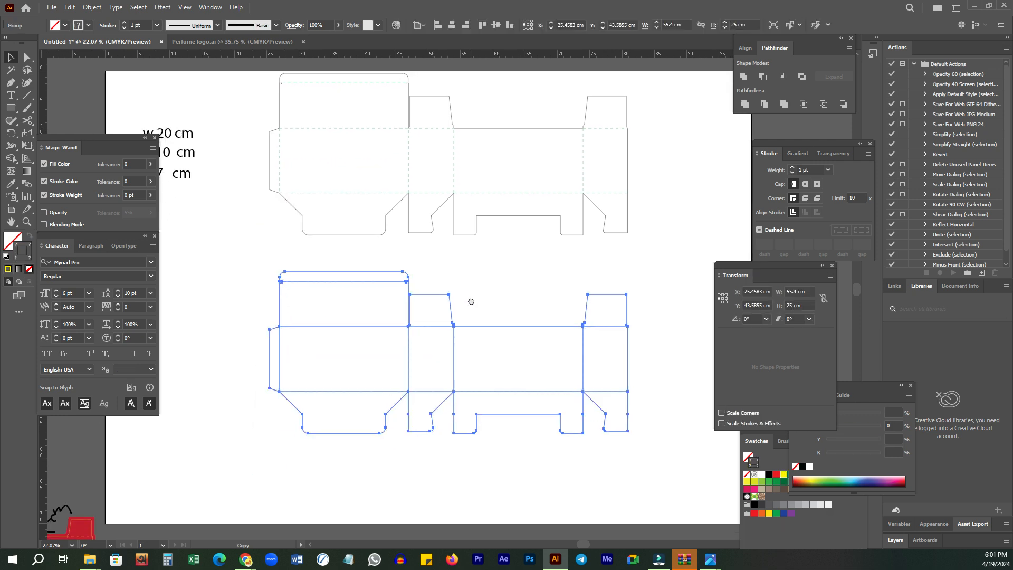
- Merge all panels and flaps of the lower copy into one outline with the Shape Builder tool
{"action": "key", "text": "shift+m"}
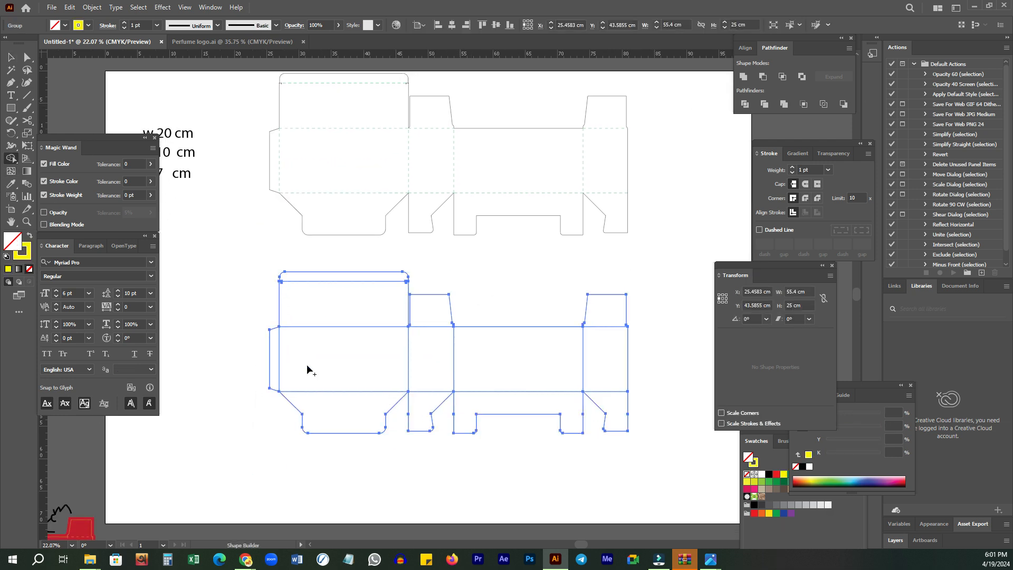
{"action": "mouse_move", "coordinate": [356, 356]}
{"action": "left_mouse_down"}
{"action": "mouse_move", "coordinate": [633, 350]}
{"action": "mouse_move", "coordinate": [617, 343]}
{"action": "mouse_move", "coordinate": [553, 373]}
{"action": "mouse_move", "coordinate": [419, 381]}
{"action": "mouse_move", "coordinate": [432, 311]}
{"action": "mouse_move", "coordinate": [357, 282]}
{"action": "mouse_move", "coordinate": [344, 425]}
{"action": "mouse_move", "coordinate": [264, 386]}
{"action": "left_mouse_up"}
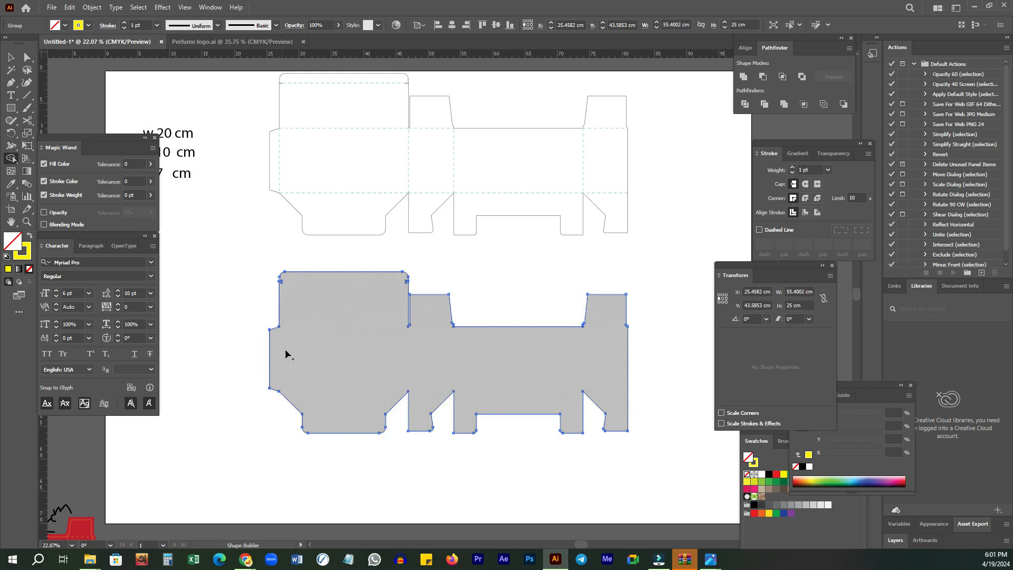
{"action": "key", "text": "v"}
{"action": "left_click", "coordinate": [347, 327]}
- Select the two short leftover fold segments inside the merged outline's tuck flap and delete them
{"action": "left_click", "coordinate": [299, 296], "text": "ctrl"}
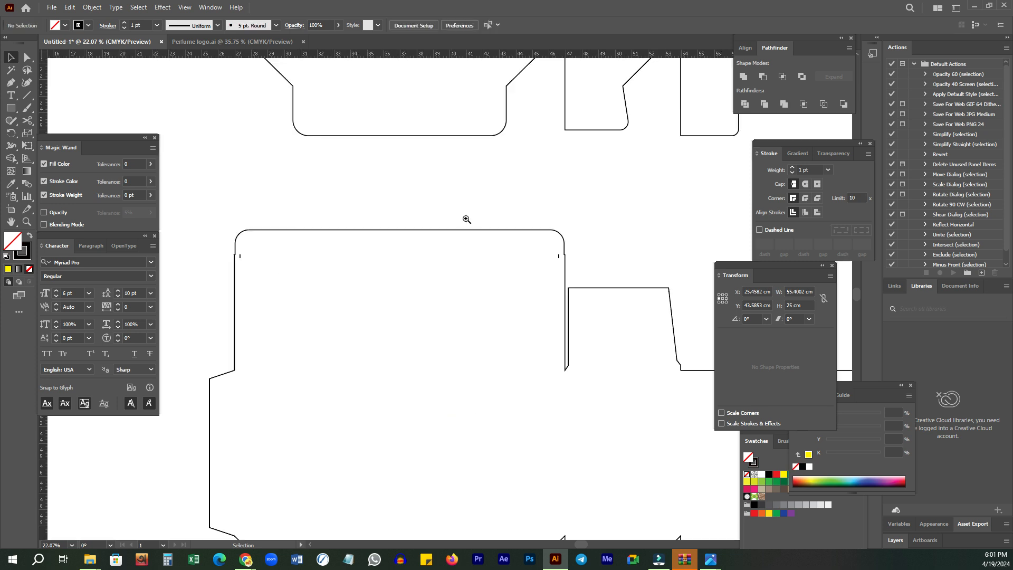
{"action": "key", "text": "a"}
{"action": "left_click_drag", "start_coordinate": [237, 246], "coordinate": [566, 298]}
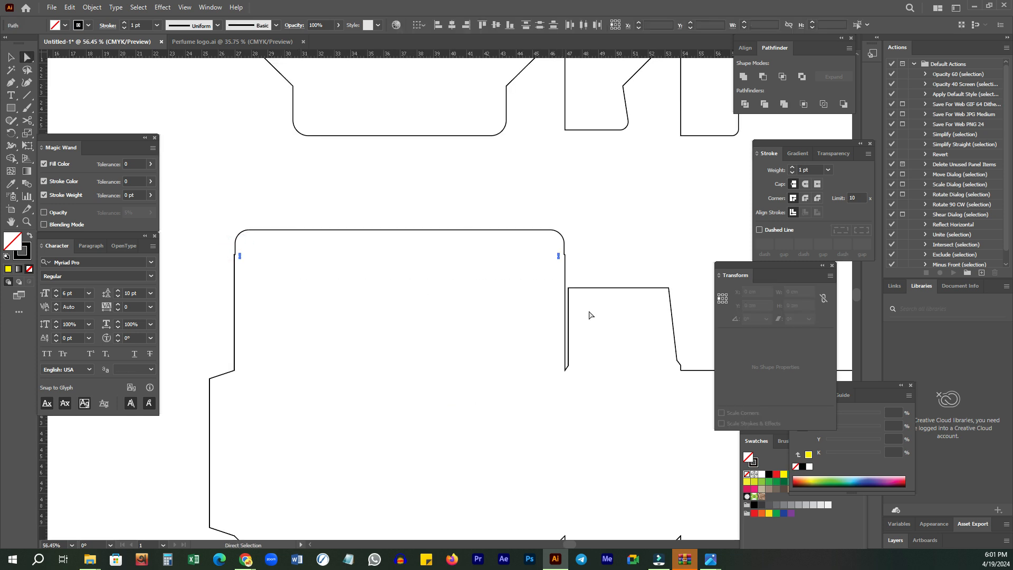
{"action": "left_click", "coordinate": [582, 324]}
- Offset the merged lower outline outward by 0.4 cm with Offset Path
{"action": "key", "text": "z"}
{"action": "left_click_drag", "start_coordinate": [537, 267], "coordinate": [441, 280]}
{"action": "left_click_drag", "start_coordinate": [679, 375], "coordinate": [453, 309]}
{"action": "left_click_drag", "start_coordinate": [520, 309], "coordinate": [581, 257]}
{"action": "left_click_drag", "start_coordinate": [371, 286], "coordinate": [464, 284]}
{"action": "left_click_drag", "start_coordinate": [454, 239], "coordinate": [464, 281]}
{"action": "key", "text": "v"}
{"action": "left_click_drag", "start_coordinate": [232, 232], "coordinate": [404, 220]}
{"action": "left_click", "coordinate": [92, 7]}
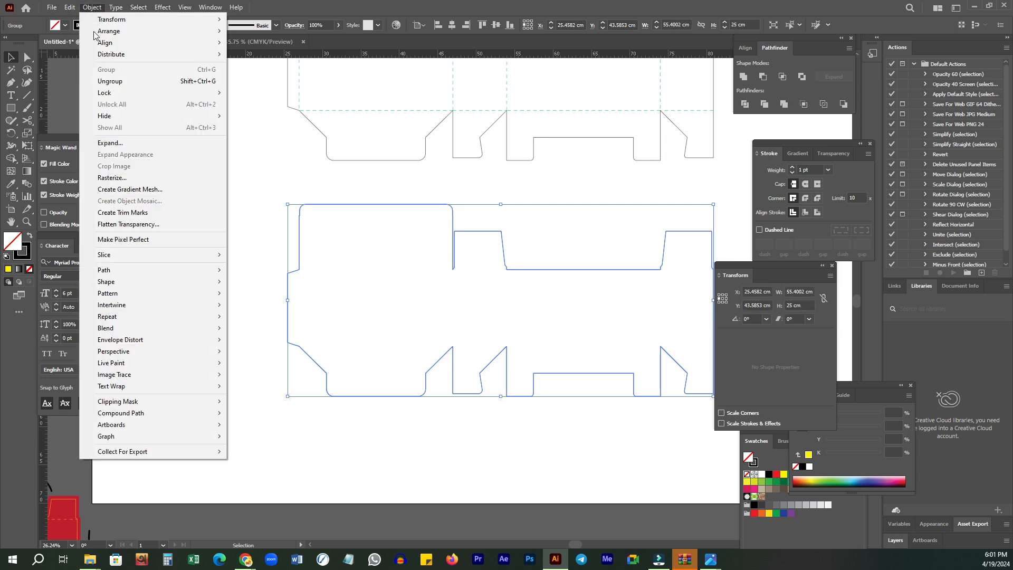
{"action": "left_click", "coordinate": [110, 271]}
{"action": "left_click", "coordinate": [272, 308]}
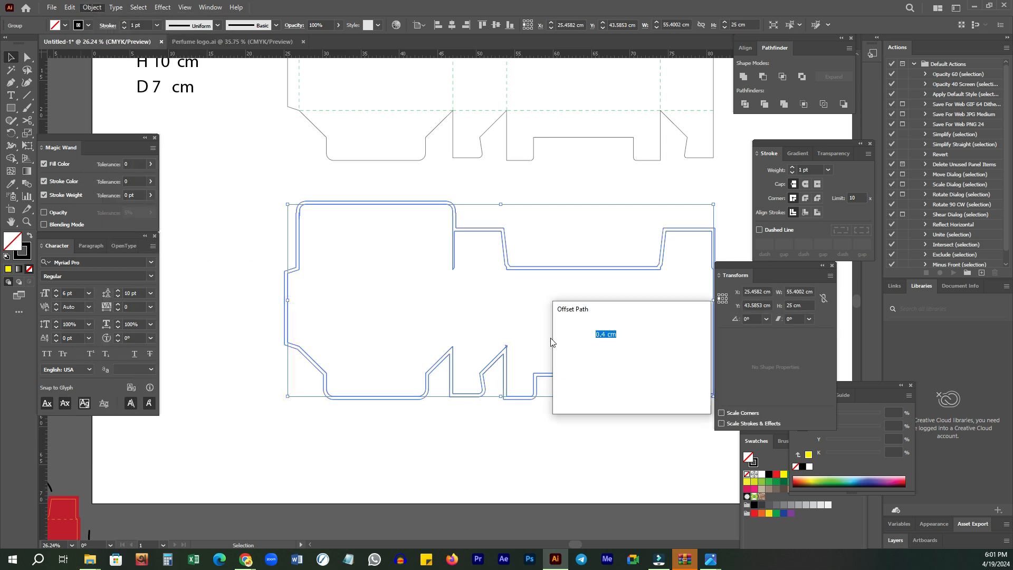
{"action": "left_click", "coordinate": [627, 391]}
{"action": "left_click", "coordinate": [588, 488]}
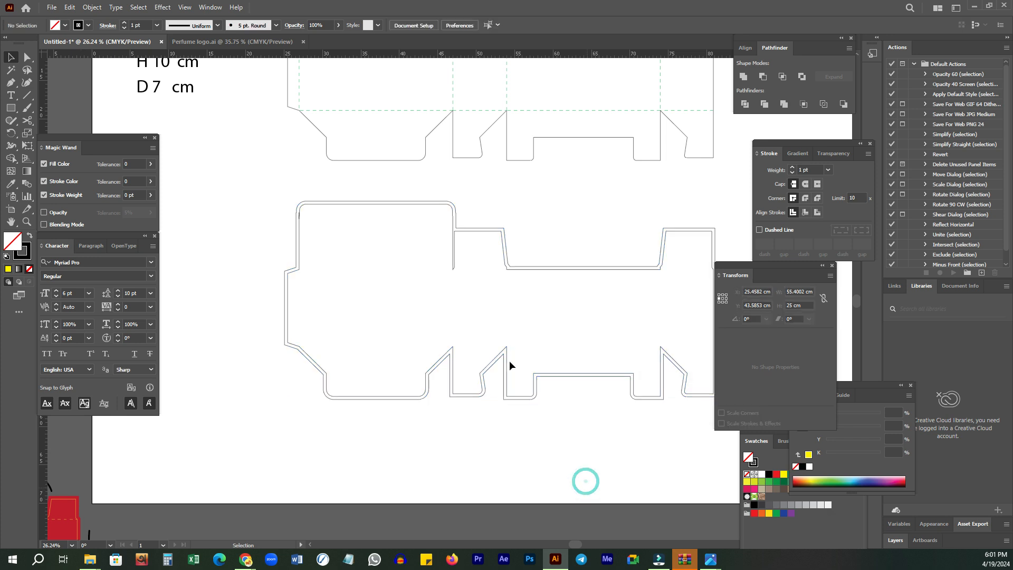
- Ungroup the two nested outlines and delete the inner, original one so only the offset outline is kept
{"action": "left_click", "coordinate": [509, 347]}
{"action": "right_click", "coordinate": [594, 446]}
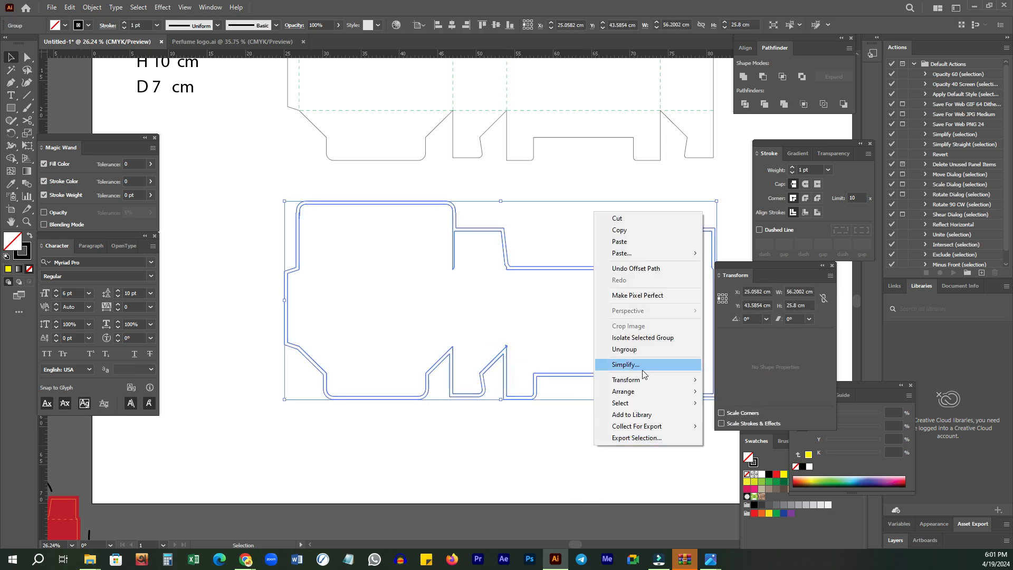
{"action": "left_click", "coordinate": [655, 368]}
{"action": "left_click", "coordinate": [574, 449]}
{"action": "left_click", "coordinate": [505, 346]}
{"action": "key", "text": "Delete"}
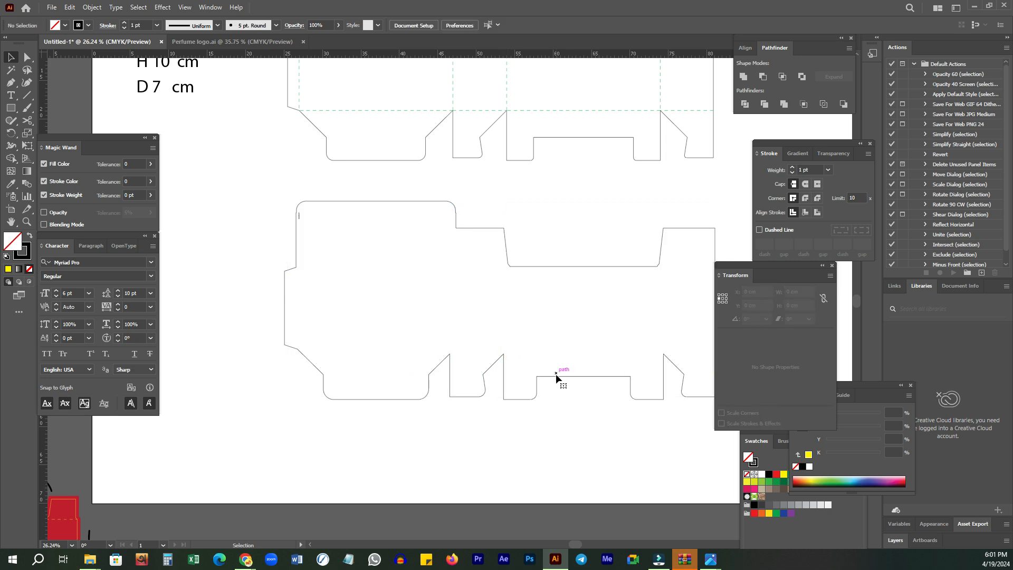
- Select the short leftover line fragment inside the offset outline's tuck flap and delete it
{"action": "key", "text": "z"}
{"action": "left_click", "coordinate": [549, 290]}
{"action": "left_click_drag", "start_coordinate": [274, 251], "coordinate": [448, 269]}
{"action": "left_click_drag", "start_coordinate": [311, 235], "coordinate": [337, 232]}
{"action": "key", "text": "a"}
{"action": "left_click_drag", "start_coordinate": [318, 191], "coordinate": [303, 220]}
{"action": "key", "text": "Delete"}
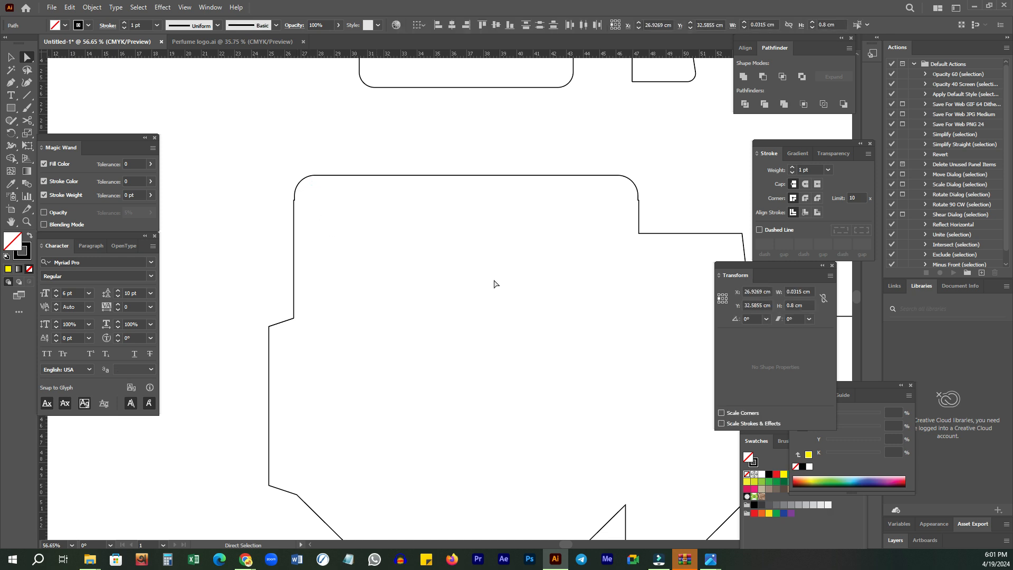
- Fill the offset outline of the lower copy with solid red
{"action": "key", "text": "ctrl+space"}
{"action": "left_click_drag", "start_coordinate": [507, 226], "coordinate": [413, 262]}
{"action": "key", "text": "space"}
{"action": "left_click_drag", "start_coordinate": [639, 239], "coordinate": [543, 312]}
{"action": "key", "text": "v"}
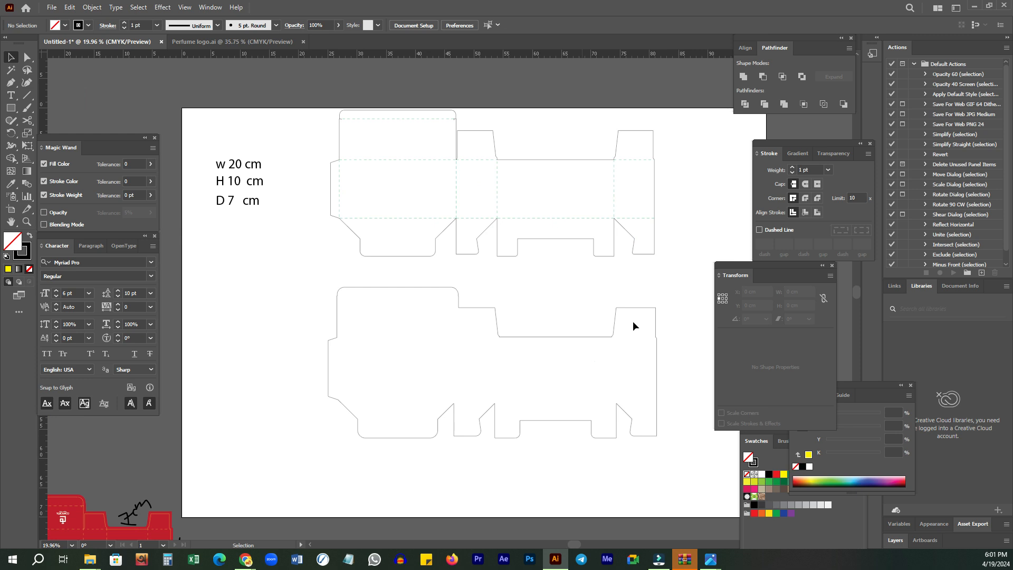
{"action": "left_click_drag", "start_coordinate": [523, 352], "coordinate": [555, 310]}
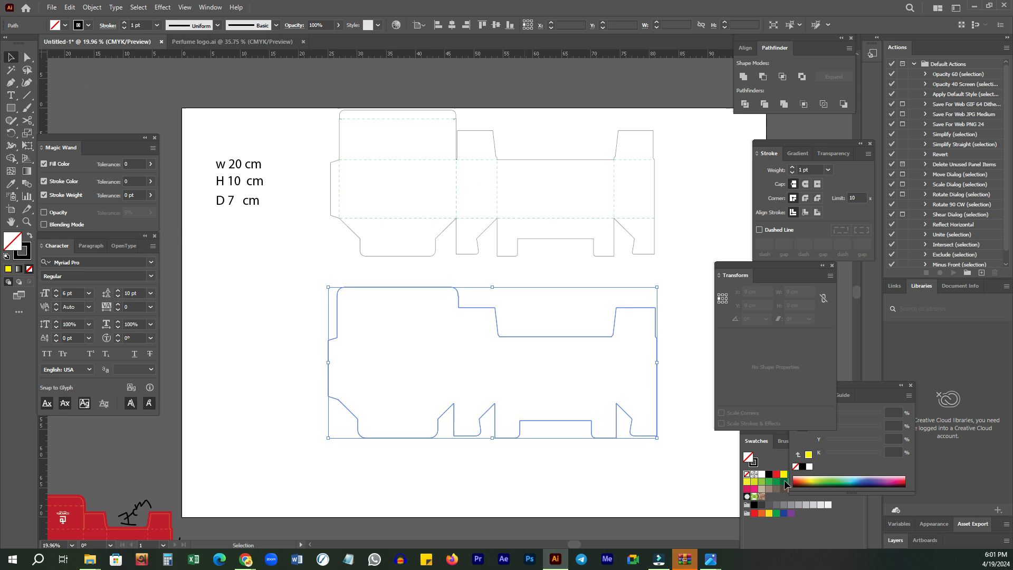
{"action": "key", "text": "comma"}
{"action": "scroll", "coordinate": [388, 338], "scroll_direction": "up", "scroll_amount": 2}
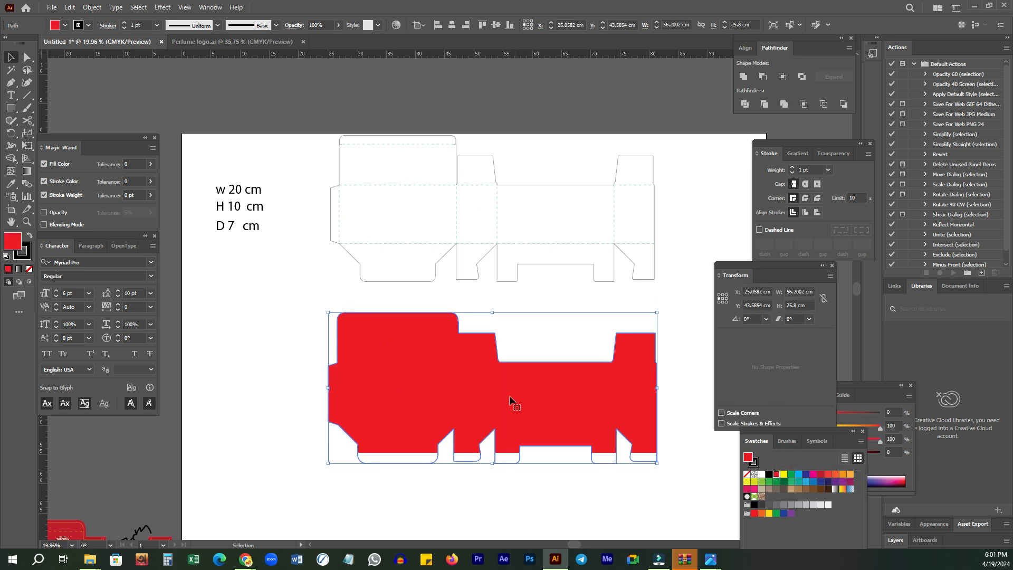
{"action": "left_click", "coordinate": [242, 348]}
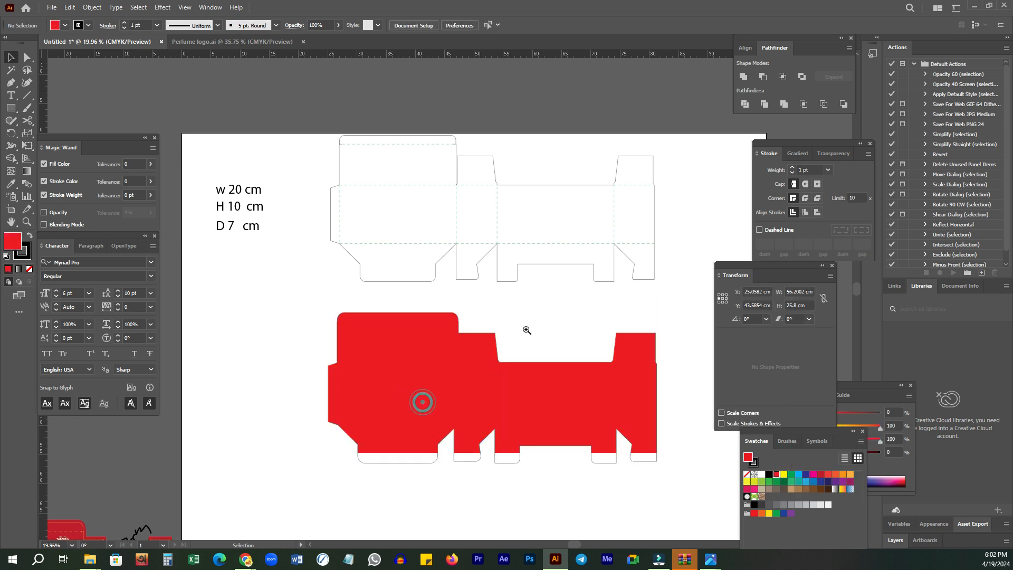
- Remove the stroke from the red box shape, keeping its fill
{"action": "left_click", "coordinate": [421, 400], "text": "ctrl"}
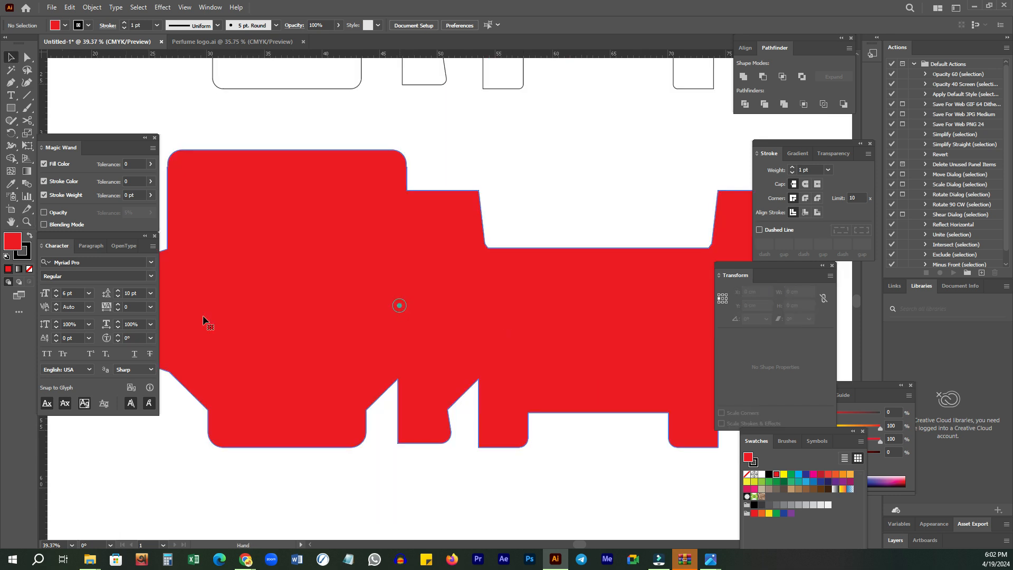
{"action": "left_click", "coordinate": [202, 315]}
{"action": "left_click", "coordinate": [22, 251]}
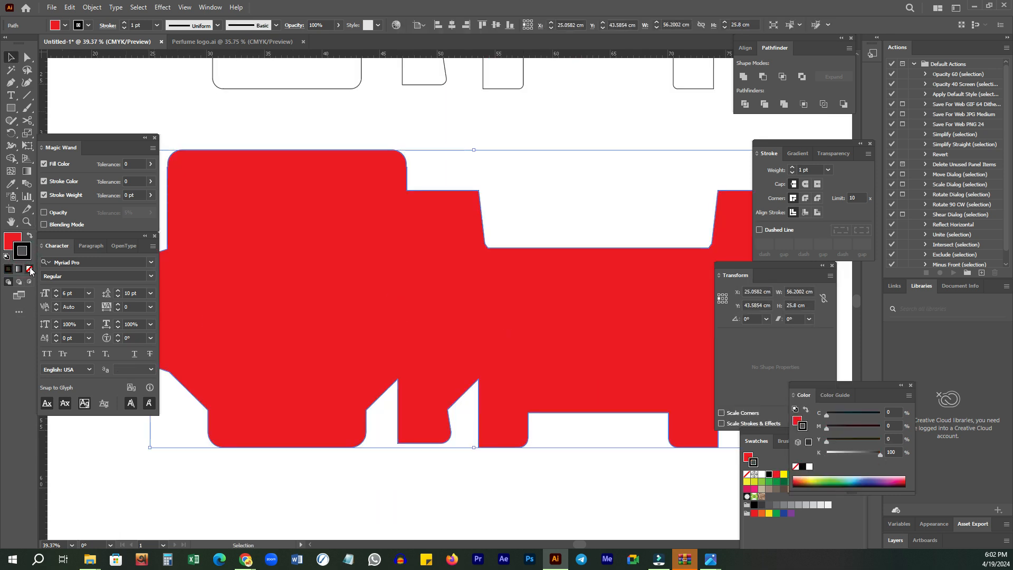
{"action": "left_click", "coordinate": [29, 268]}
{"action": "left_click", "coordinate": [13, 240]}
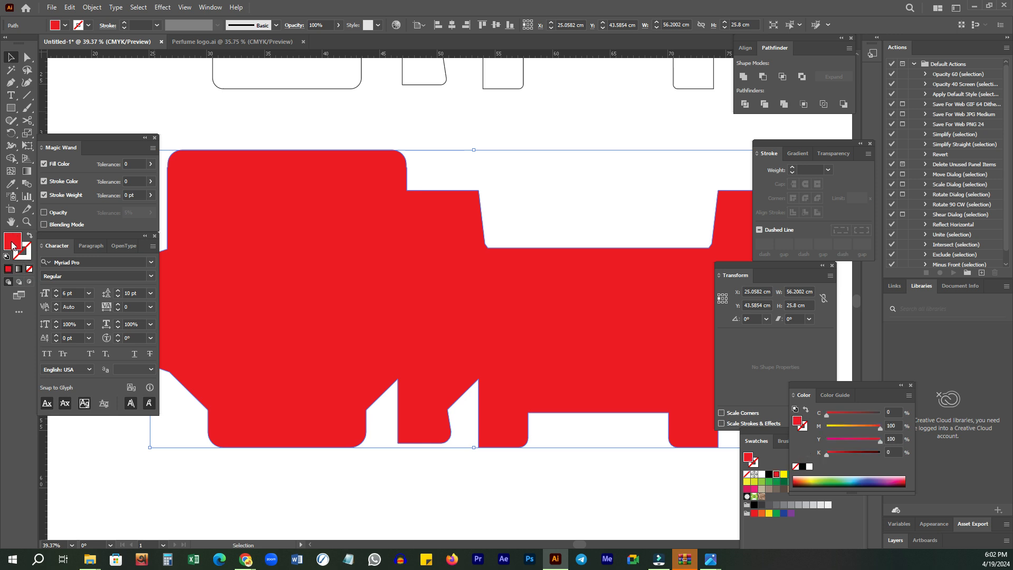
- Center the dashed die-line horizontally and vertically on the red shape, using the red shape as the key object
{"action": "scroll", "coordinate": [454, 265], "scroll_direction": "down", "scroll_amount": 6}
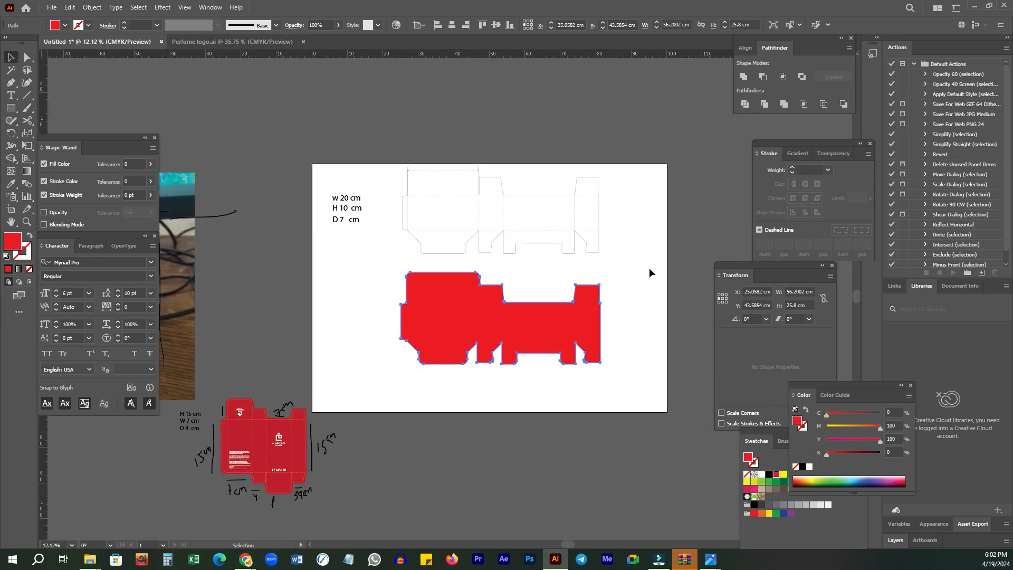
{"action": "left_click", "coordinate": [567, 204]}
{"action": "left_click", "coordinate": [504, 343], "text": "shift"}
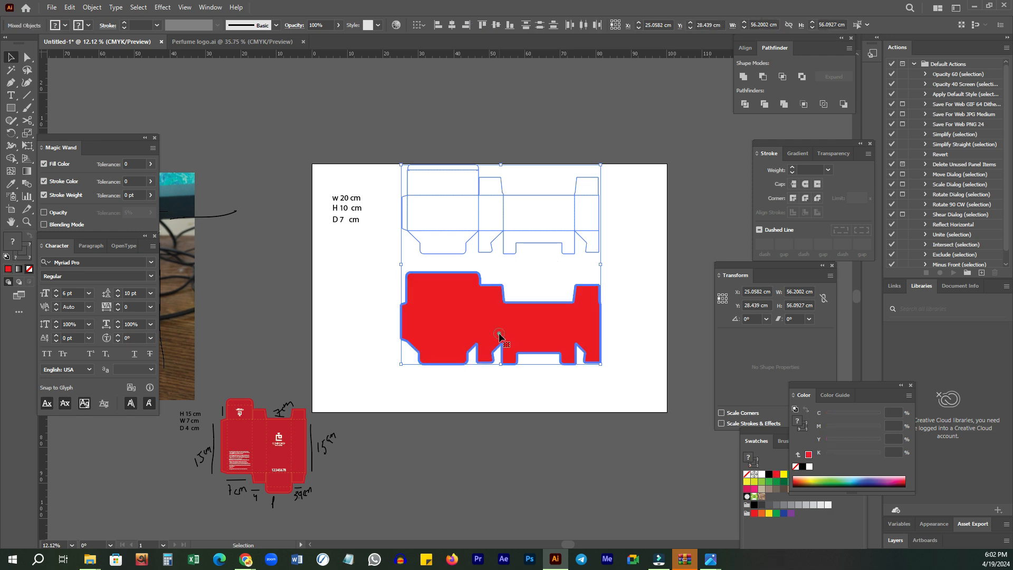
{"action": "left_click", "coordinate": [745, 47]}
{"action": "left_click", "coordinate": [762, 76]}
{"action": "left_click", "coordinate": [849, 76]}
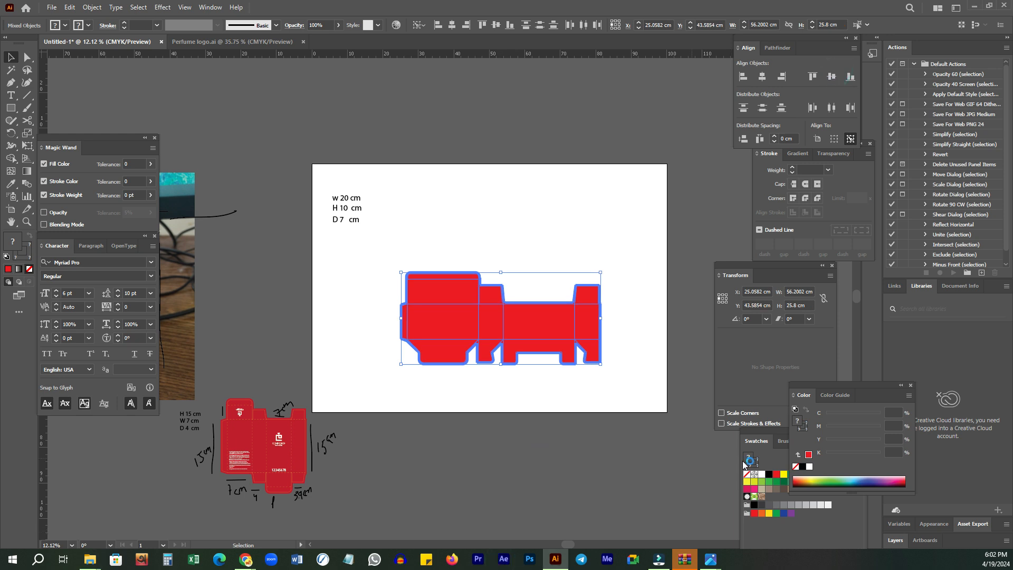
- Send the red shape to the back so it lies behind the die-line
{"action": "left_click", "coordinate": [502, 402]}
{"action": "key", "text": "z"}
{"action": "left_click", "coordinate": [505, 391]}
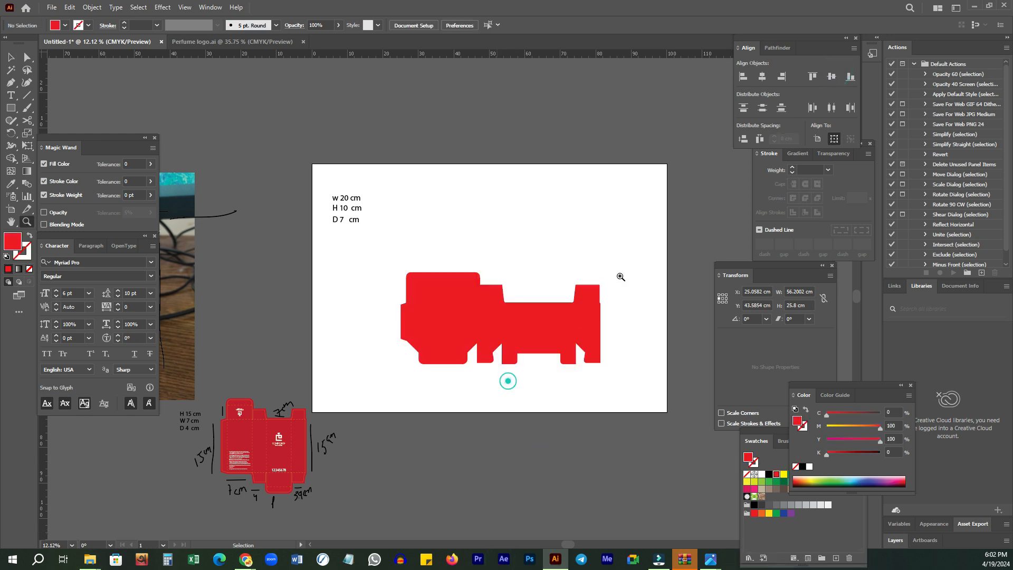
{"action": "left_click_drag", "start_coordinate": [448, 265], "coordinate": [583, 310]}
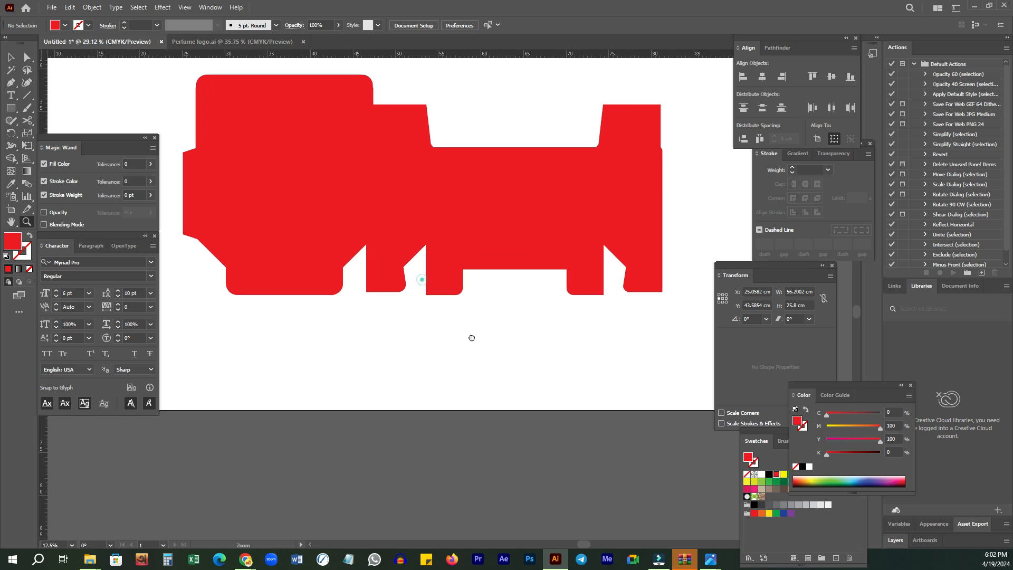
{"action": "left_click_drag", "start_coordinate": [422, 279], "coordinate": [471, 336]}
{"action": "key", "text": "v"}
{"action": "left_click", "coordinate": [362, 246]}
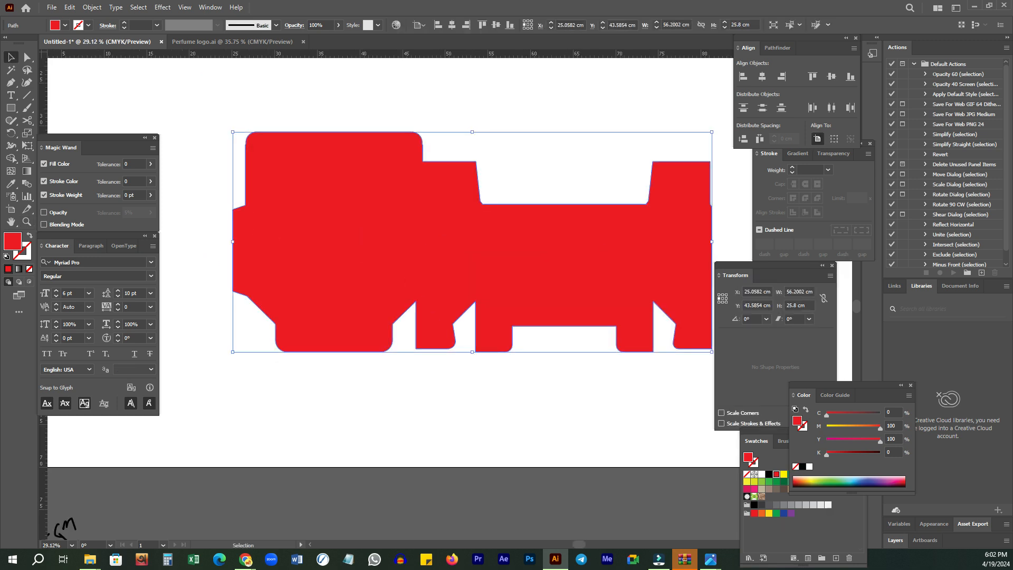
{"action": "left_click", "coordinate": [640, 422]}
- Select the die-line group on the red shape and give it a white stroke with no fill
{"action": "left_click", "coordinate": [546, 295]}
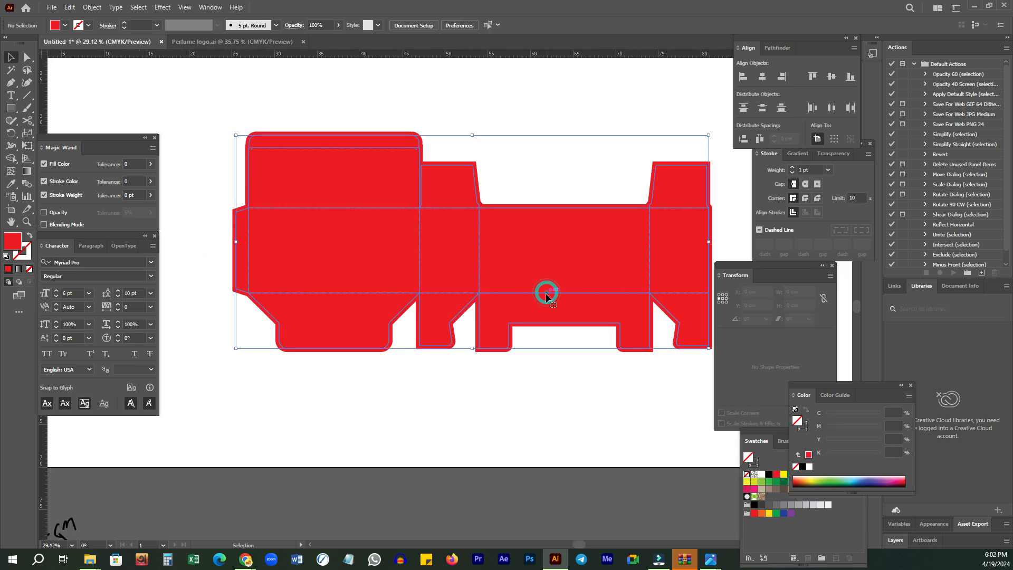
{"action": "left_click", "coordinate": [810, 467]}
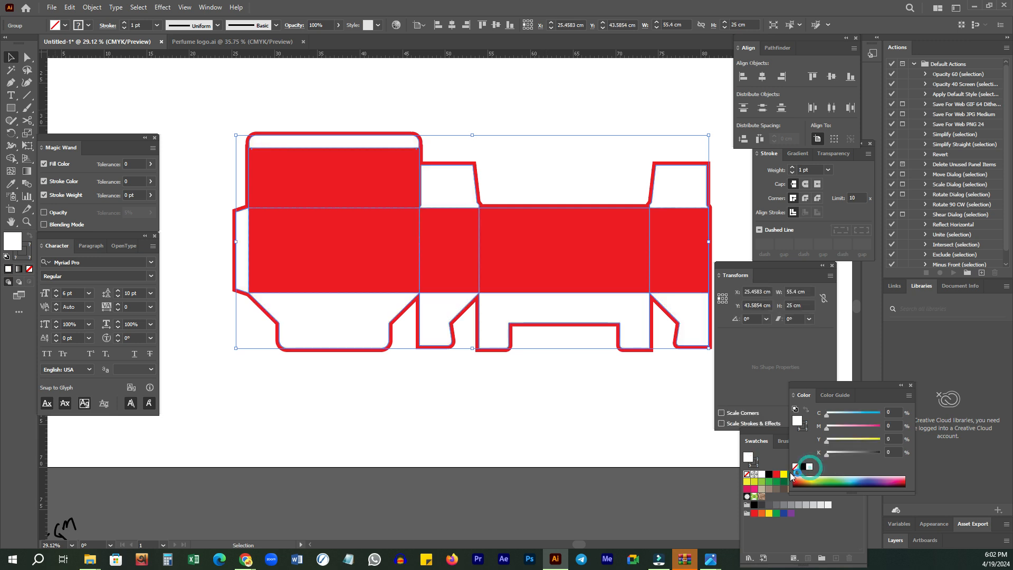
{"action": "key", "text": "ctrl+z"}
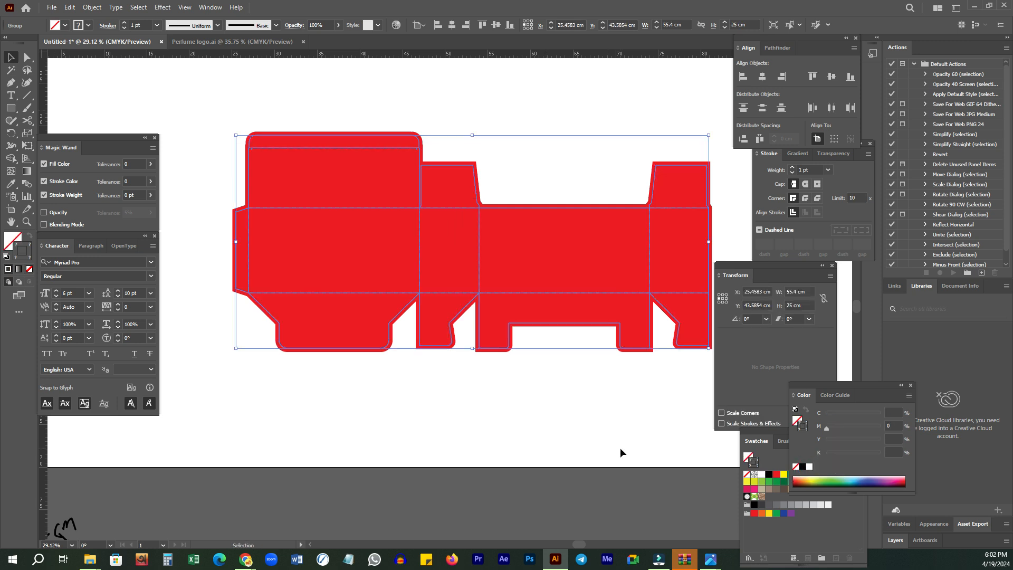
{"action": "left_click", "coordinate": [760, 476]}
{"action": "left_click", "coordinate": [761, 474]}
{"action": "left_click", "coordinate": [534, 438]}
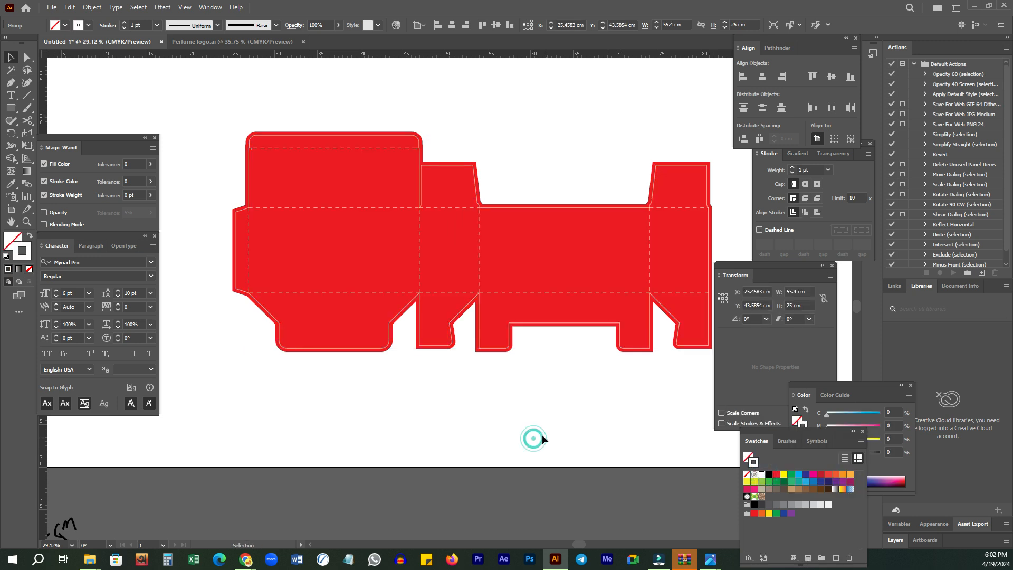
- Change the red backing shape's fill to the dark blue swatch (C 100, M 100) and leave it without a stroke
{"action": "left_click_drag", "start_coordinate": [552, 382], "coordinate": [488, 380]}
{"action": "left_click", "coordinate": [536, 276]}
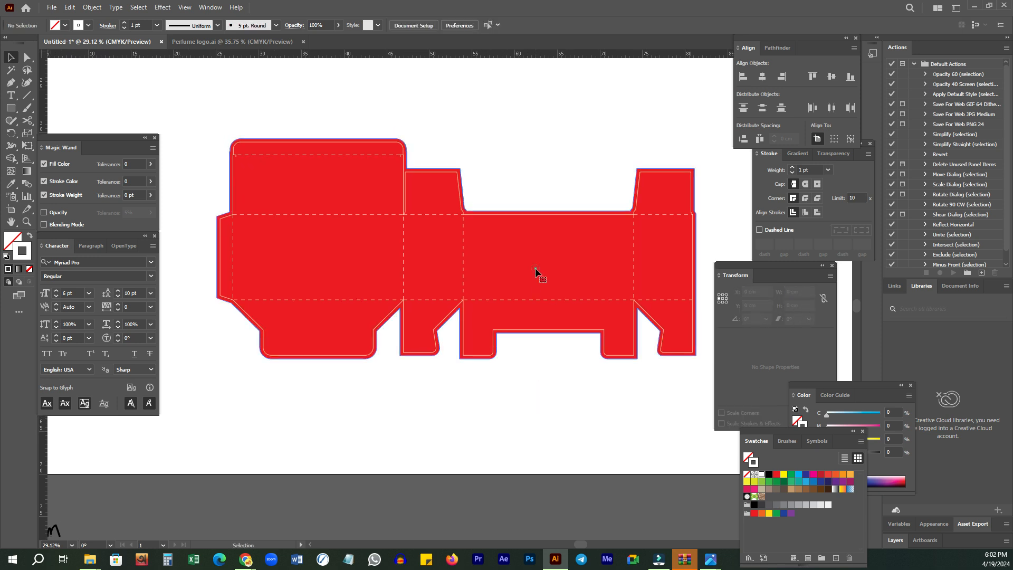
{"action": "left_click", "coordinate": [805, 474]}
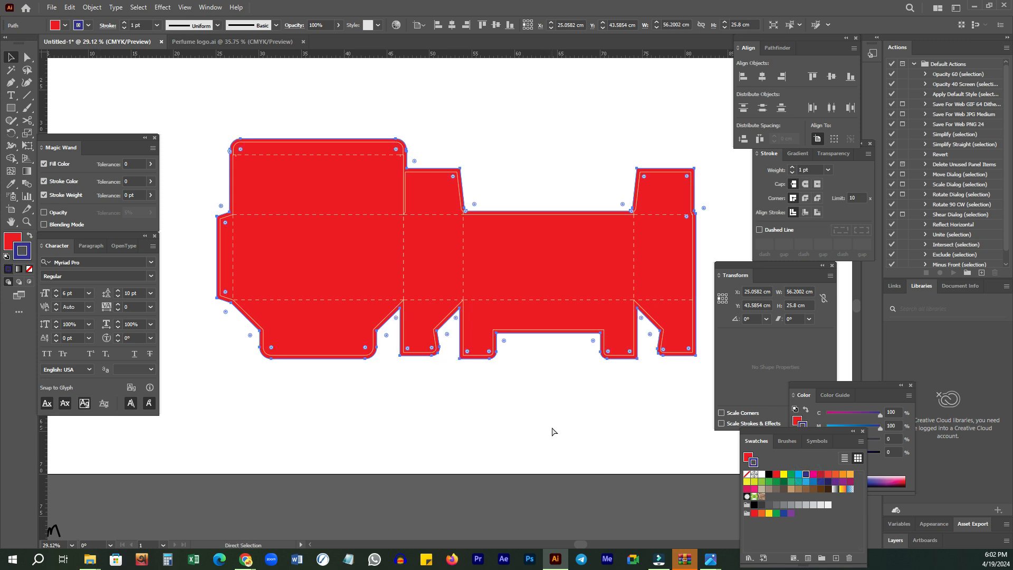
{"action": "key", "text": "/"}
{"action": "key", "text": "x"}
{"action": "left_click", "coordinate": [806, 476]}
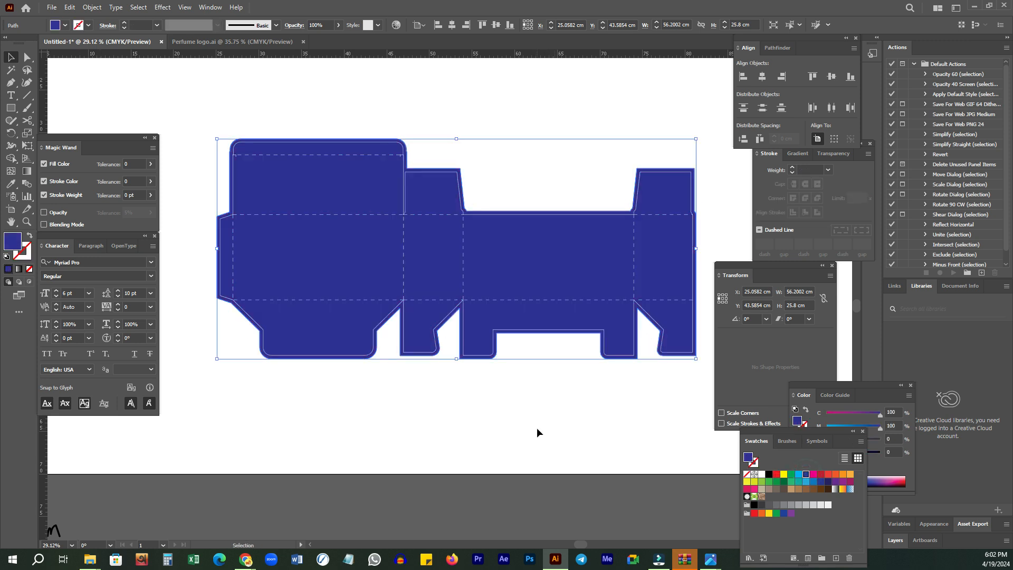
{"action": "left_click", "coordinate": [544, 425]}
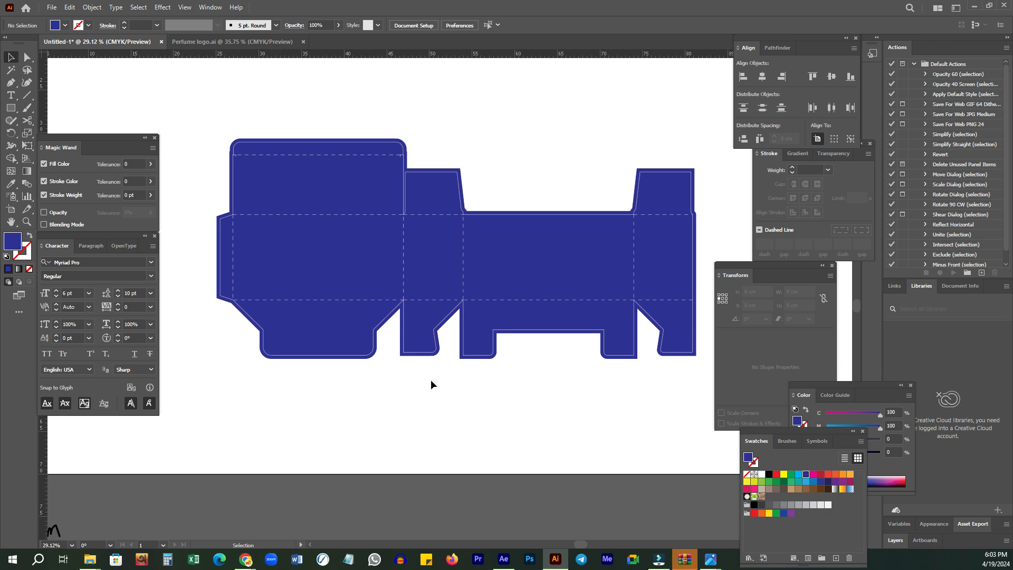
{"action": "left_click_drag", "start_coordinate": [180, 103], "coordinate": [685, 378]}
{"action": "left_click", "coordinate": [594, 422]}
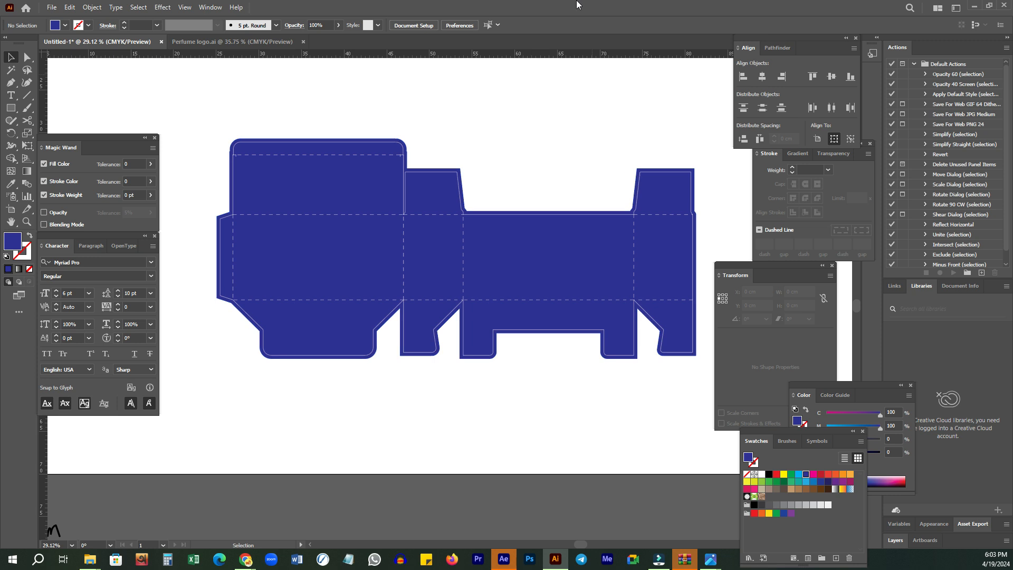
{"action": "key", "text": "z"}
{"action": "left_click", "coordinate": [481, 355]}
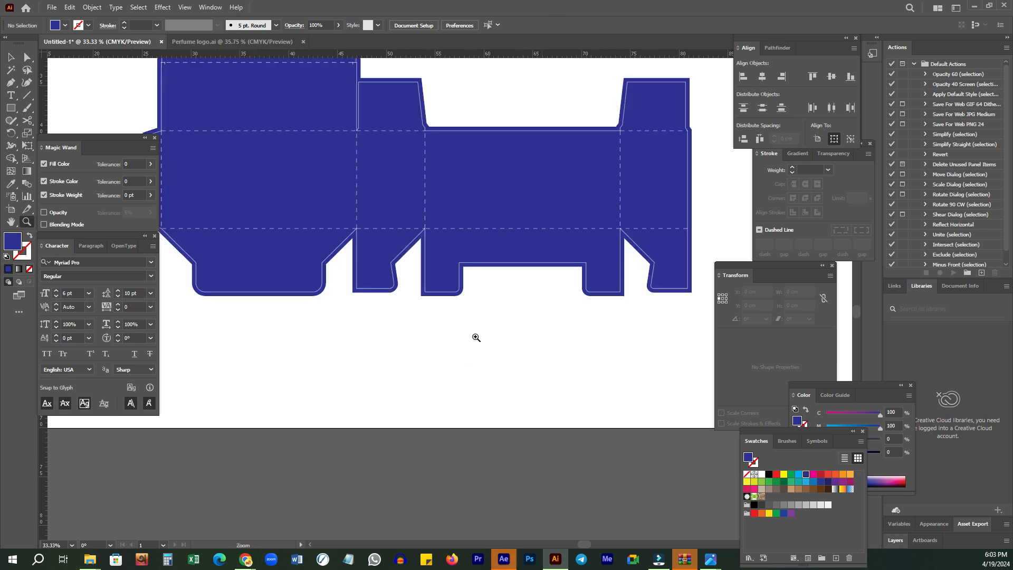
{"action": "left_click", "coordinate": [526, 331], "text": "alt"}
{"action": "left_click_drag", "start_coordinate": [417, 351], "coordinate": [414, 350]}
{"action": "key", "text": "space"}
{"action": "left_click_drag", "start_coordinate": [325, 335], "coordinate": [400, 380]}
{"action": "key", "text": "v"}
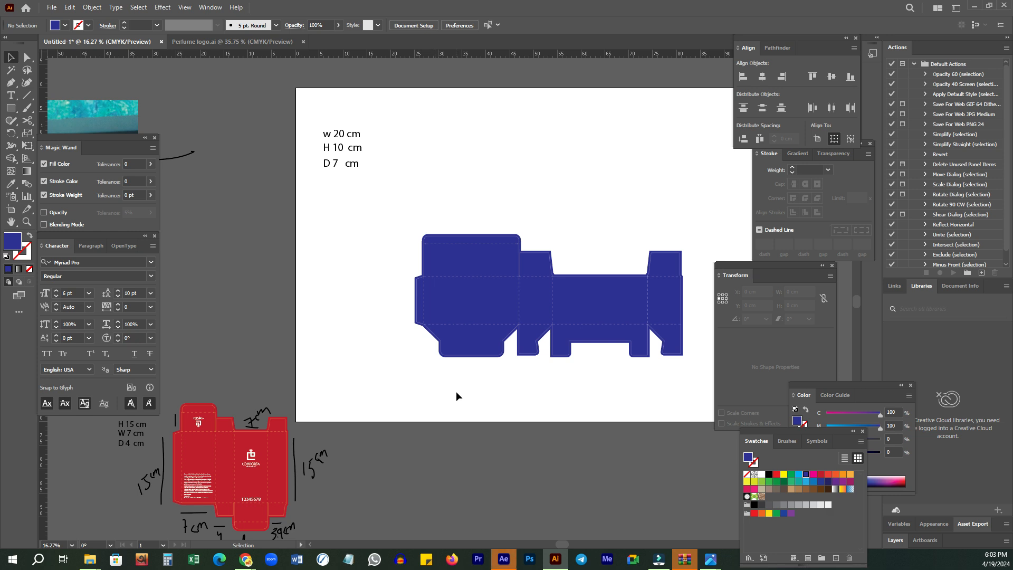
{"action": "key", "text": "z"}
{"action": "left_click_drag", "start_coordinate": [484, 267], "coordinate": [542, 222]}
{"action": "left_click_drag", "start_coordinate": [594, 277], "coordinate": [558, 259]}
{"action": "left_click_drag", "start_coordinate": [383, 298], "coordinate": [422, 264]}
{"action": "left_click_drag", "start_coordinate": [633, 232], "coordinate": [568, 251]}
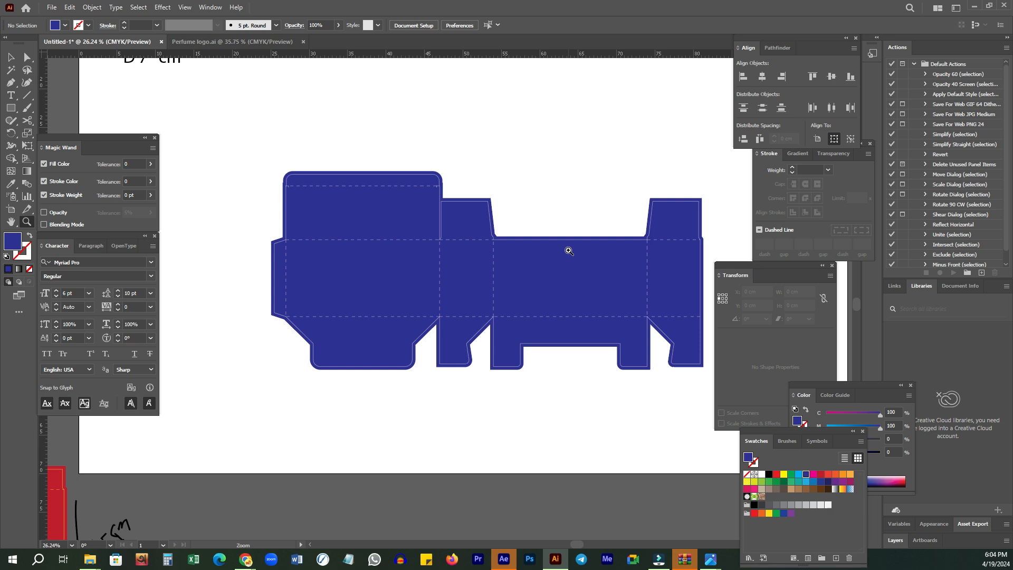
{"action": "key", "text": "space"}
{"action": "left_click_drag", "start_coordinate": [550, 383], "coordinate": [511, 382]}
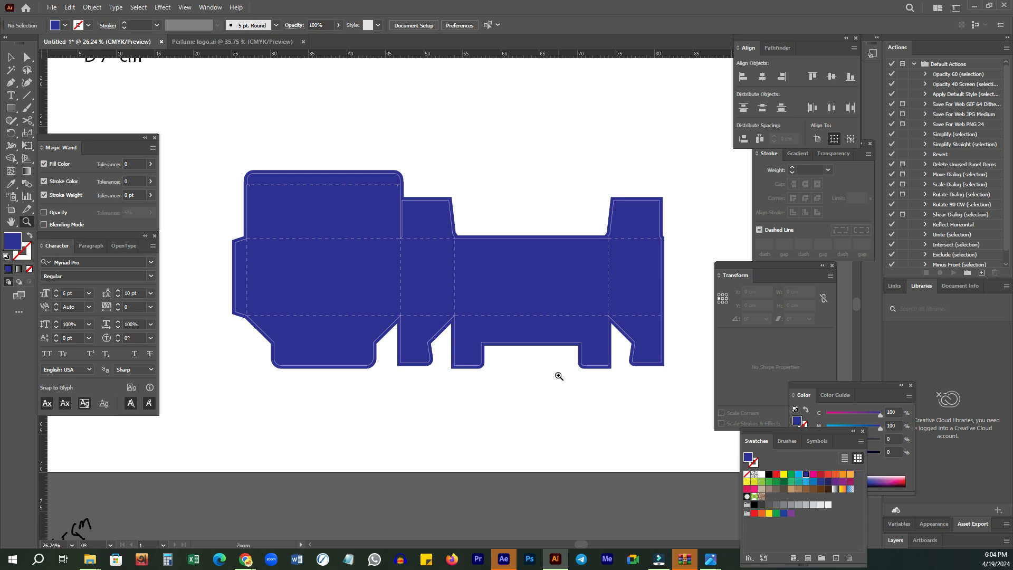
{"action": "key", "text": "v"}
{"action": "left_click_drag", "start_coordinate": [187, 148], "coordinate": [705, 437]}
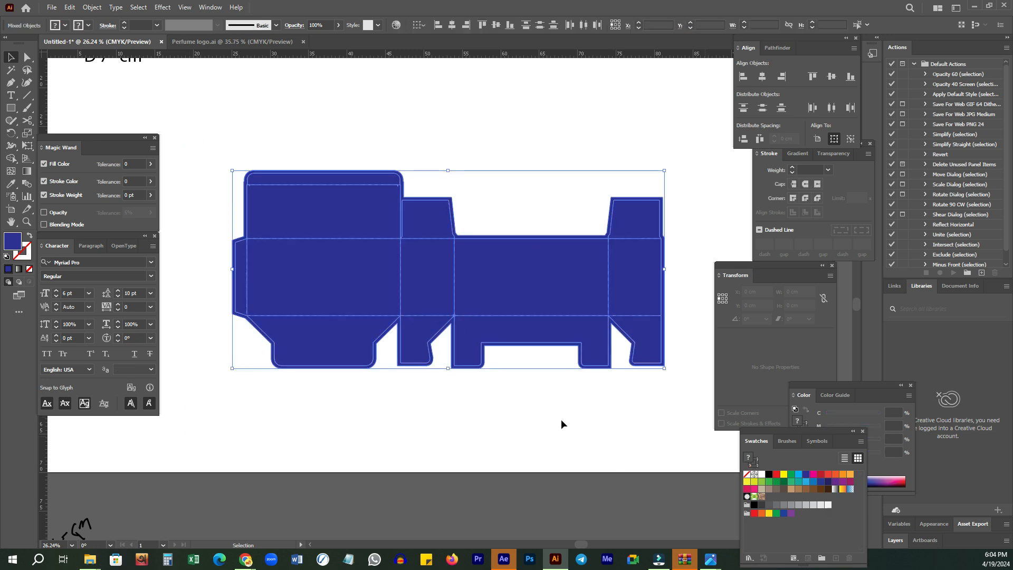
{"action": "left_click", "coordinate": [501, 174]}
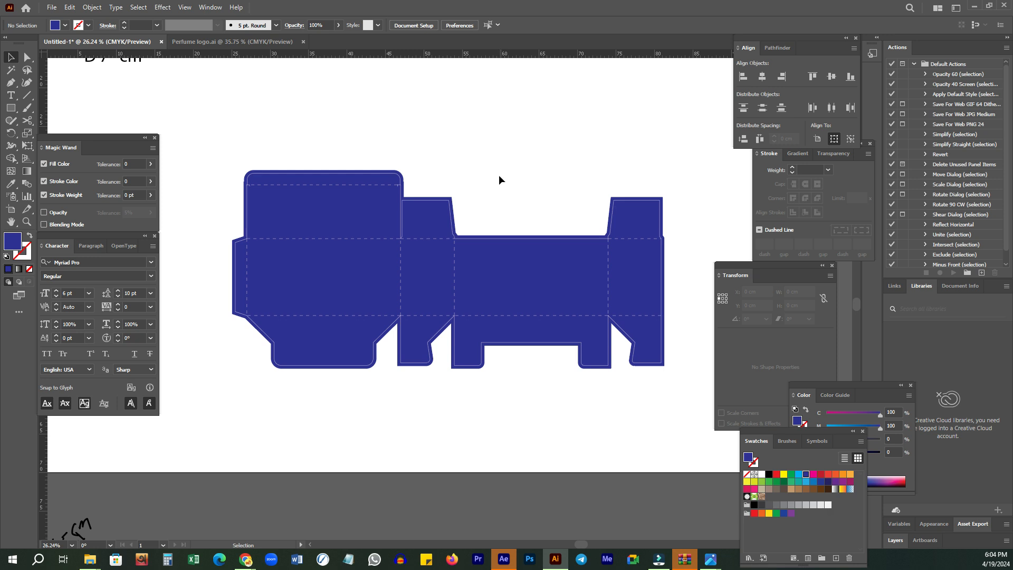
{"action": "left_click_drag", "start_coordinate": [197, 382], "coordinate": [697, 338]}
{"action": "left_click", "coordinate": [536, 481]}
{"action": "left_click_drag", "start_coordinate": [203, 153], "coordinate": [729, 446]}
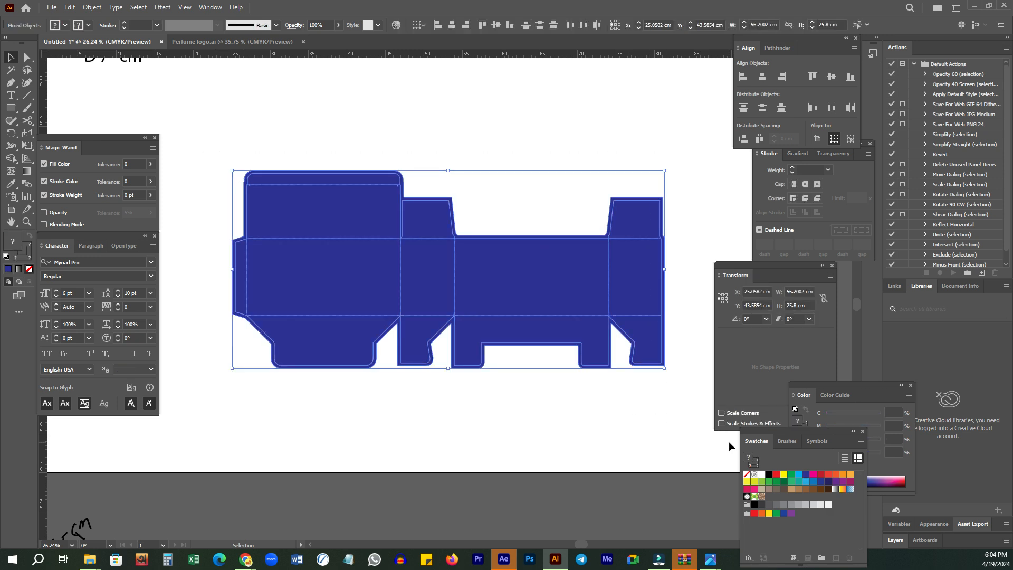
{"action": "left_click", "coordinate": [307, 132]}
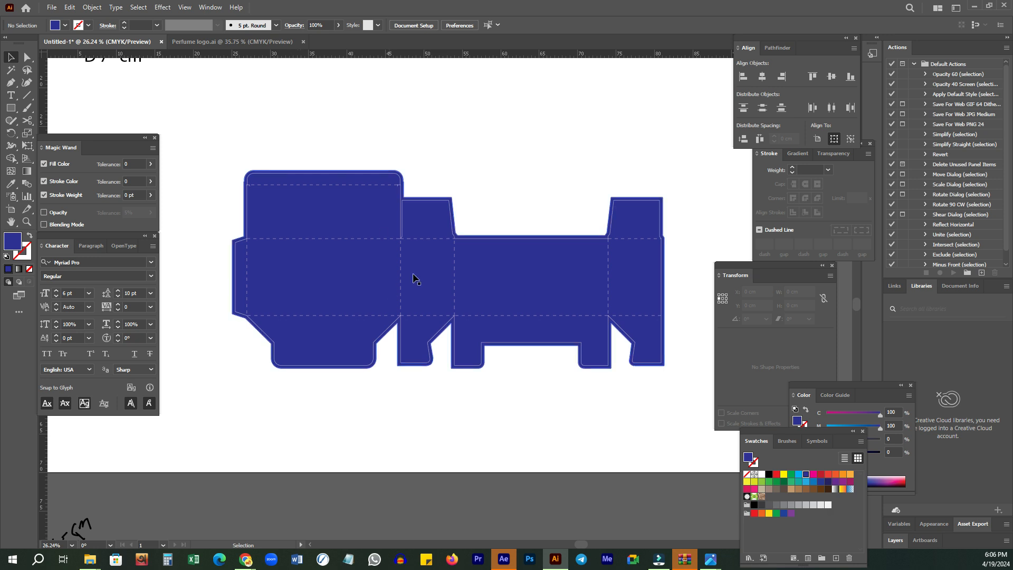
{"action": "key", "text": "z"}
{"action": "left_click_drag", "start_coordinate": [541, 177], "coordinate": [483, 260]}
{"action": "key", "text": "space"}
{"action": "key", "text": "v"}
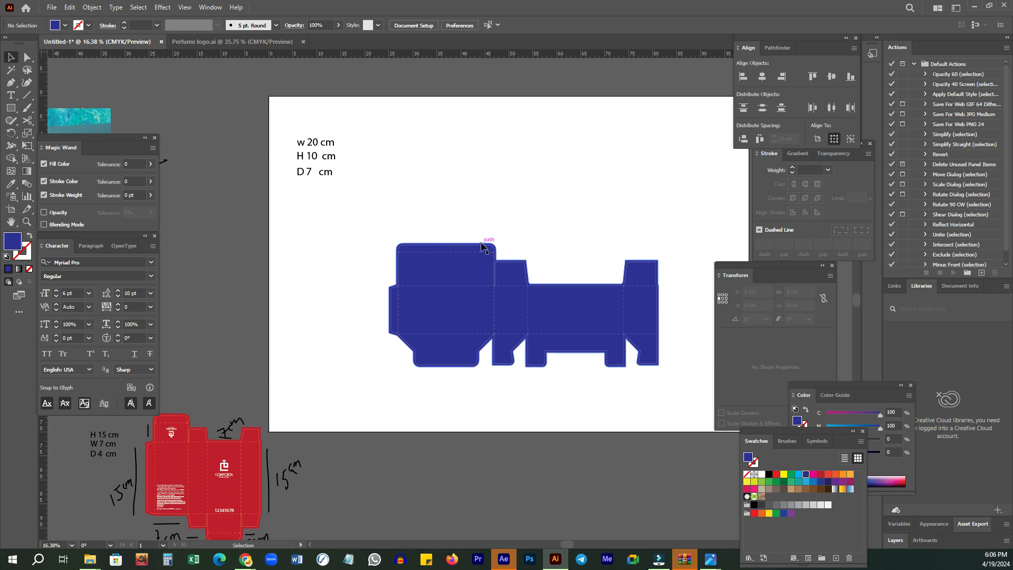